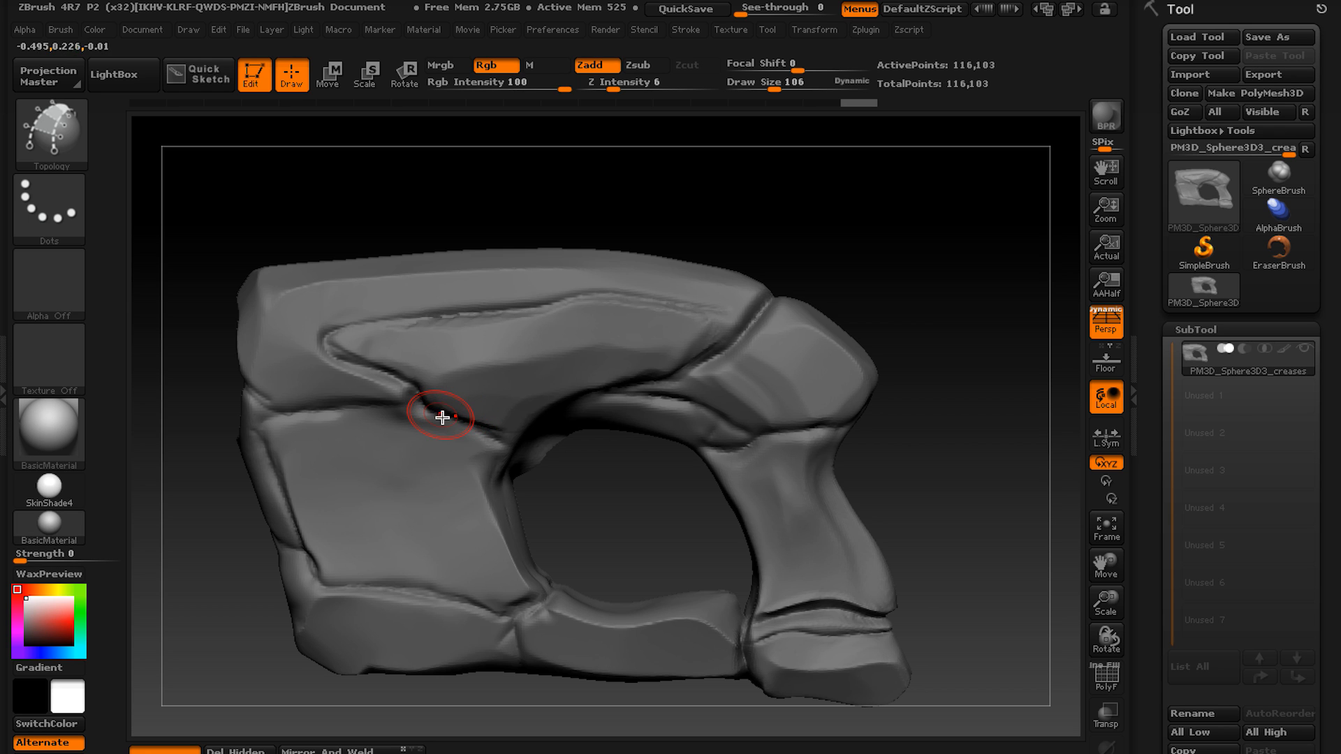
# Select the Topology brush for drawing on the sculpted stone mesh.
pyautogui.keyDown('alt'); pyautogui.moveTo(442, 417); pyautogui.dragTo(539, 394, button='right'); pyautogui.keyUp('alt')
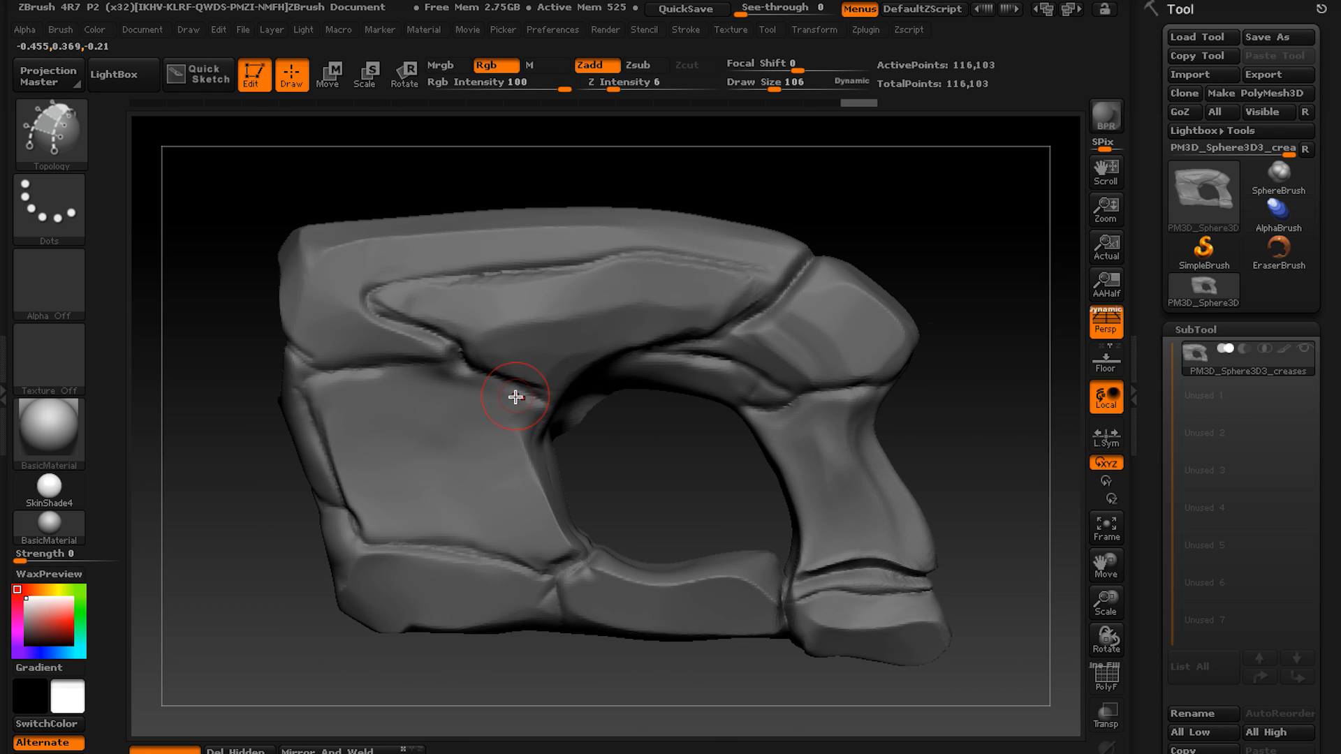
pyautogui.press('b')
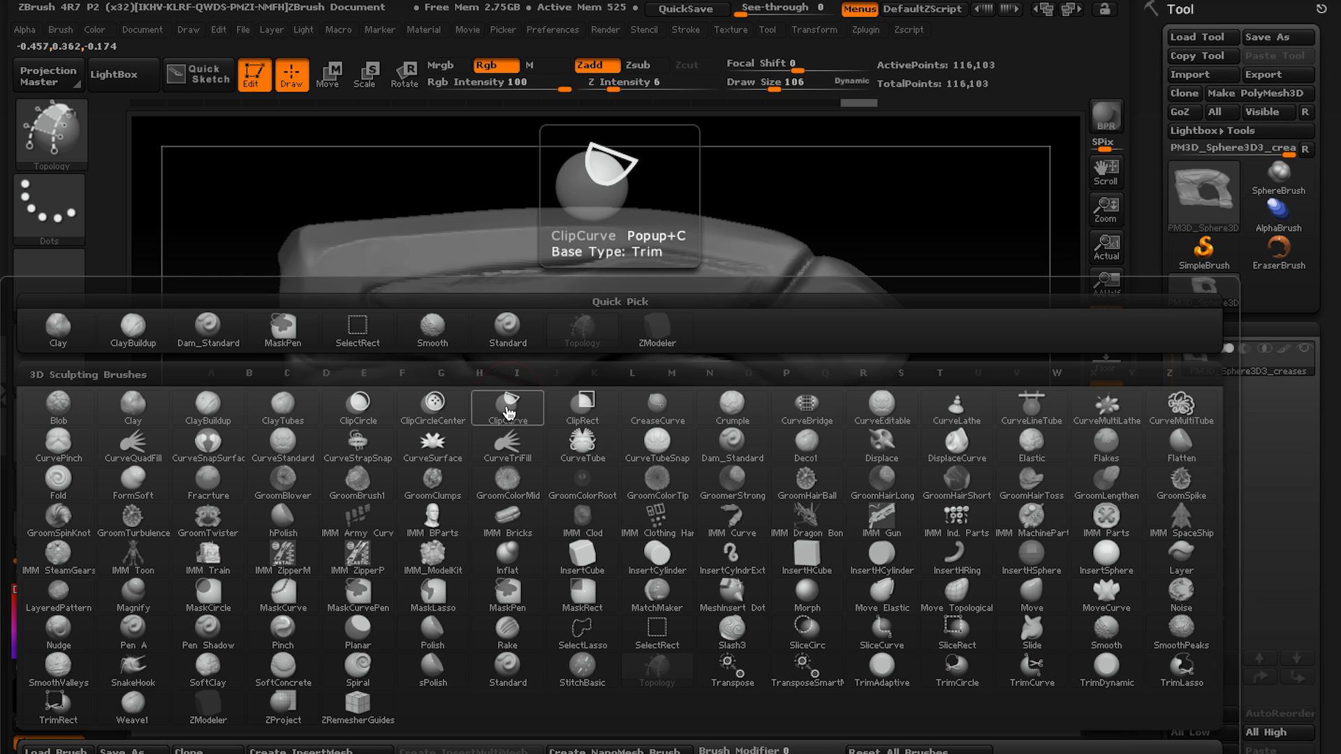
pyautogui.press('t')
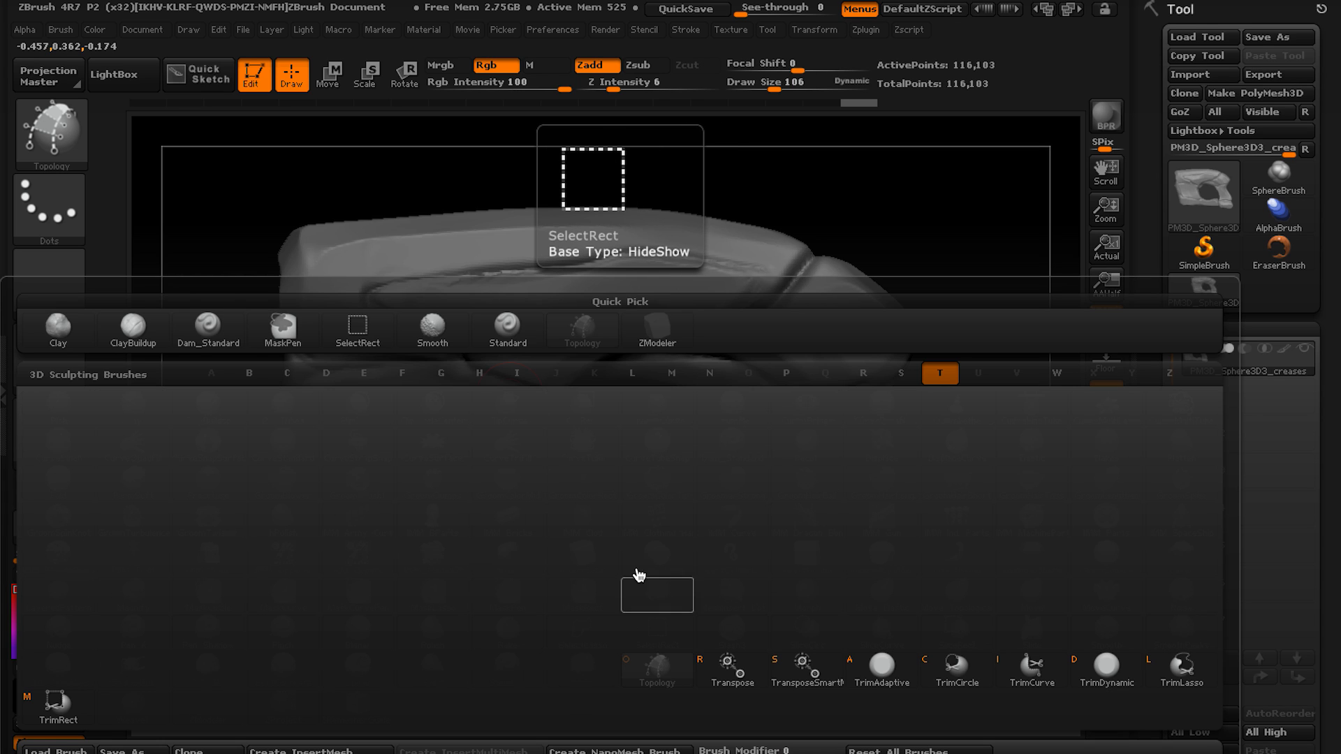
pyautogui.press('o')
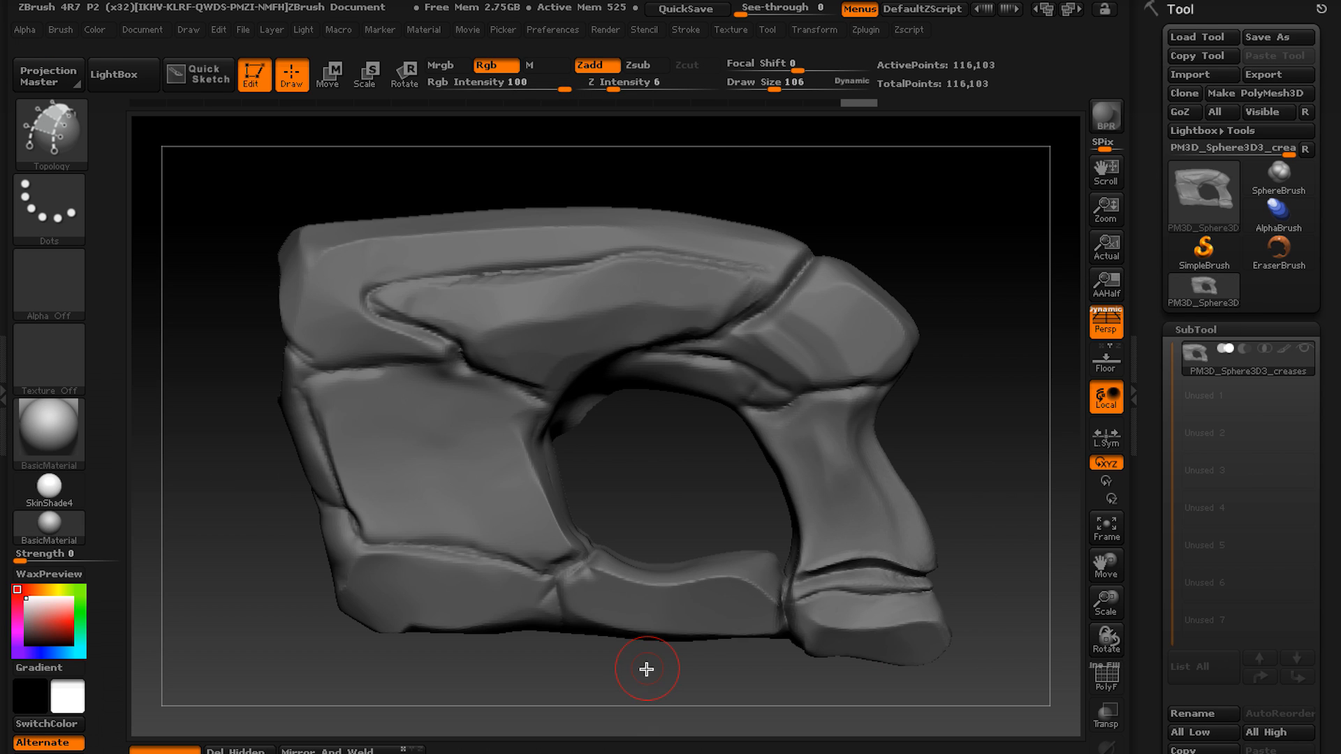
pyautogui.keyDown('alt'); pyautogui.moveTo(517, 465); pyautogui.dragTo(545, 476, button='right'); pyautogui.keyUp('alt')
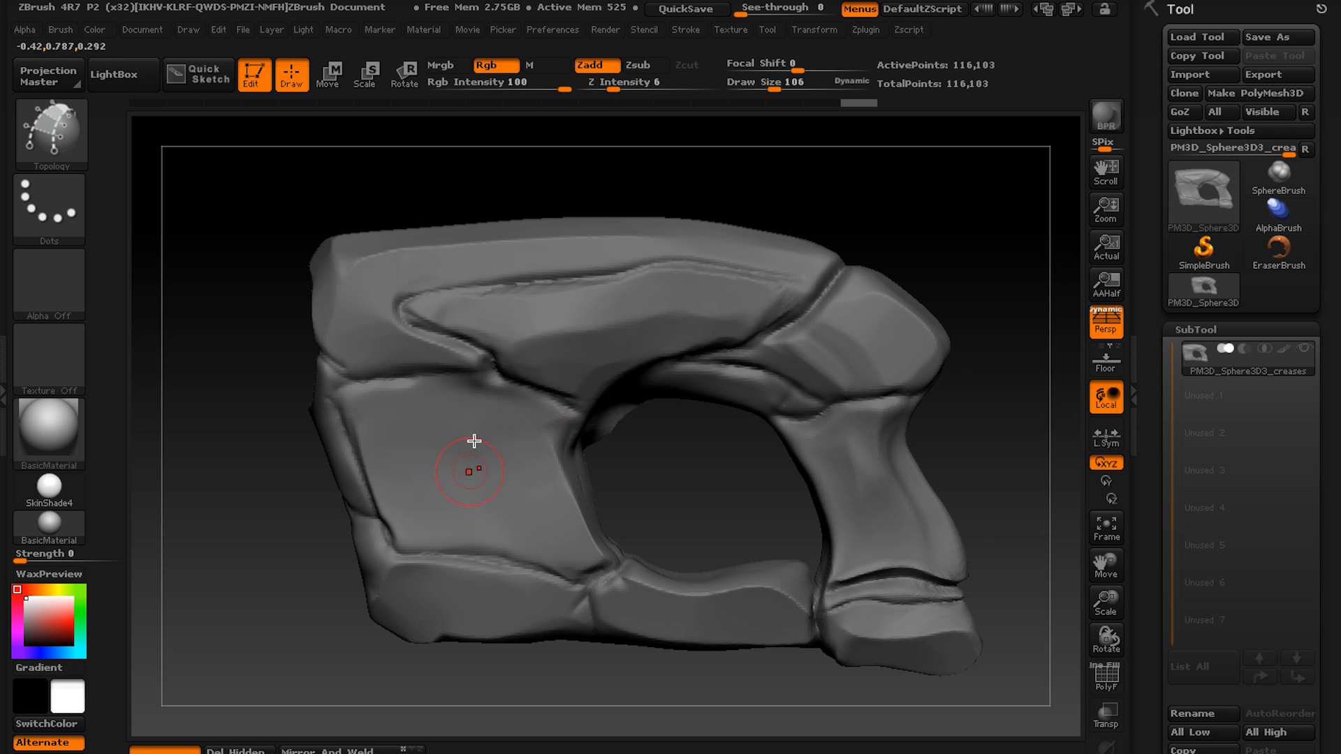
# Draw two lengthwise and four crossing topology curves over the creased upper panel, forming a row of three quads.
pyautogui.moveTo(476, 443)
pyautogui.keyDown('alt'); pyautogui.mouseDown(button='right')
pyautogui.moveTo(528, 498)
pyautogui.moveTo(500, 405)
pyautogui.mouseUp(button='right'); pyautogui.keyUp('alt')
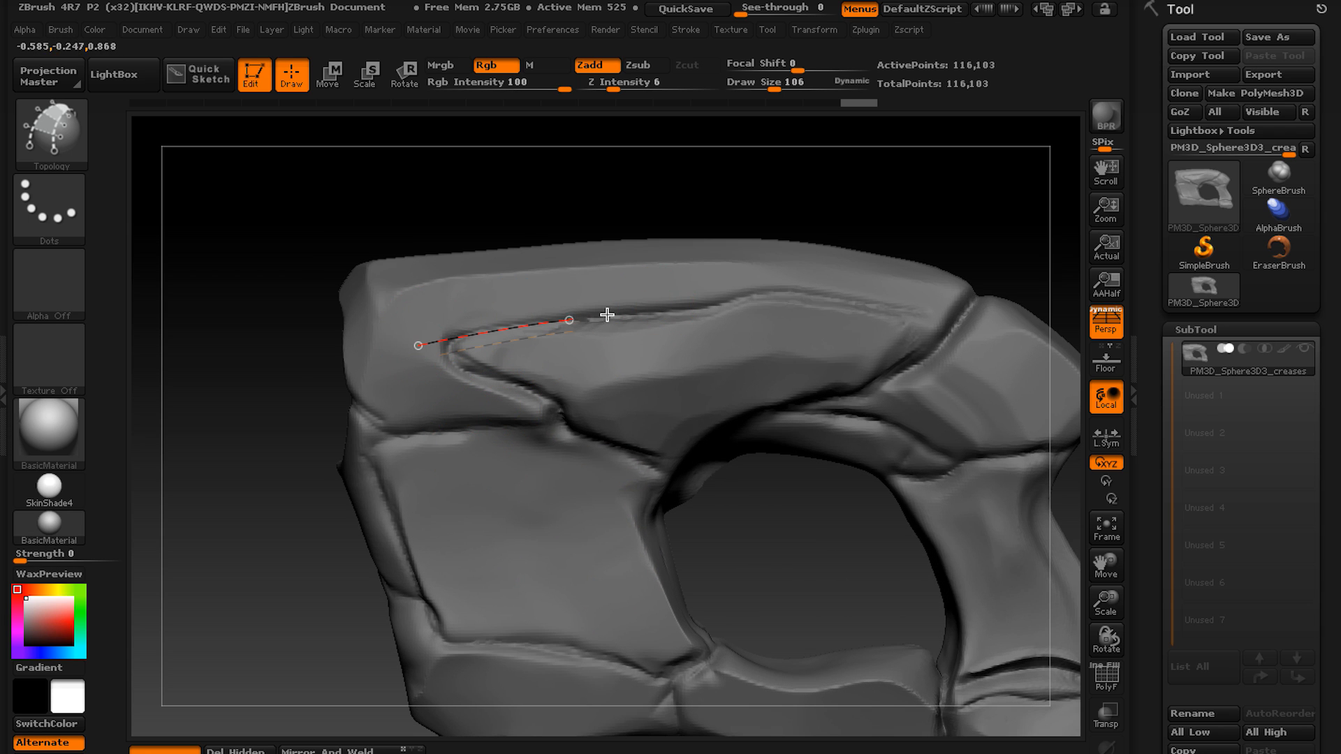
pyautogui.moveTo(555, 402); pyautogui.dragTo(729, 379)
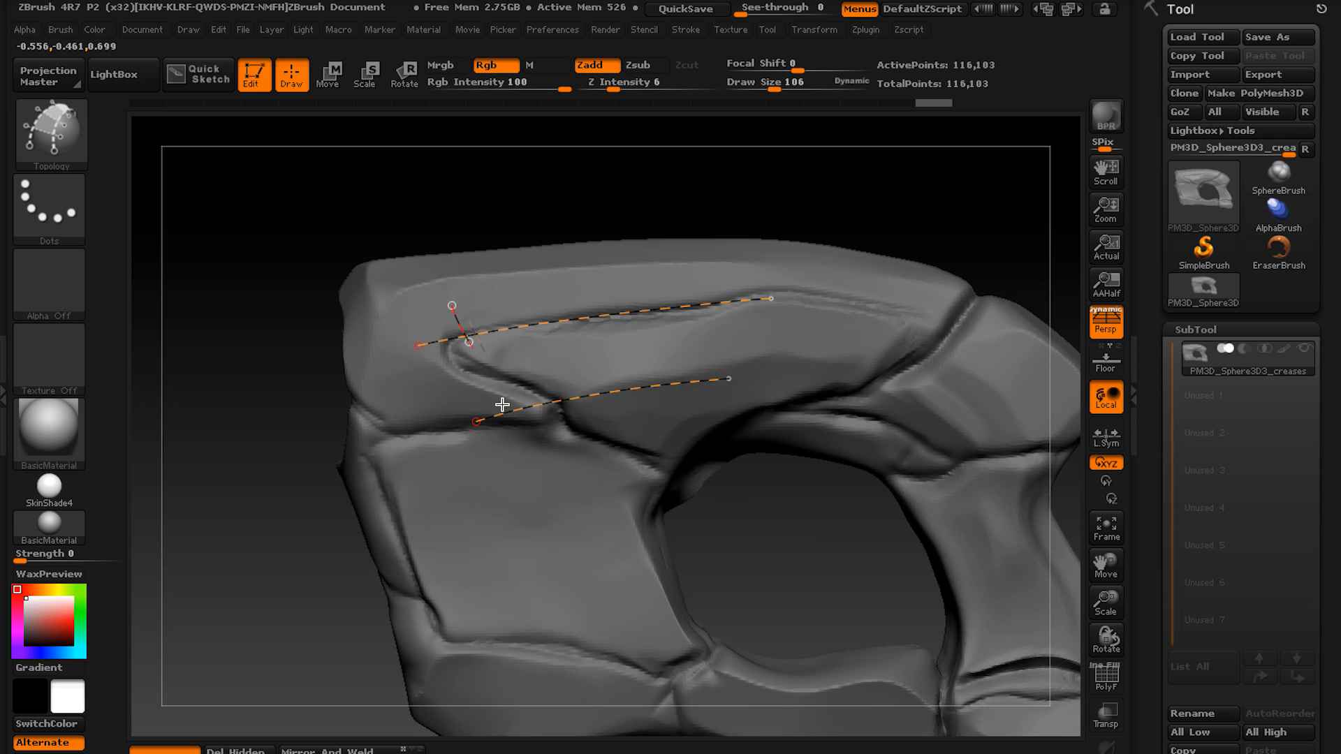
pyautogui.moveTo(503, 404); pyautogui.dragTo(538, 473)
pyautogui.moveTo(547, 284); pyautogui.dragTo(606, 465)
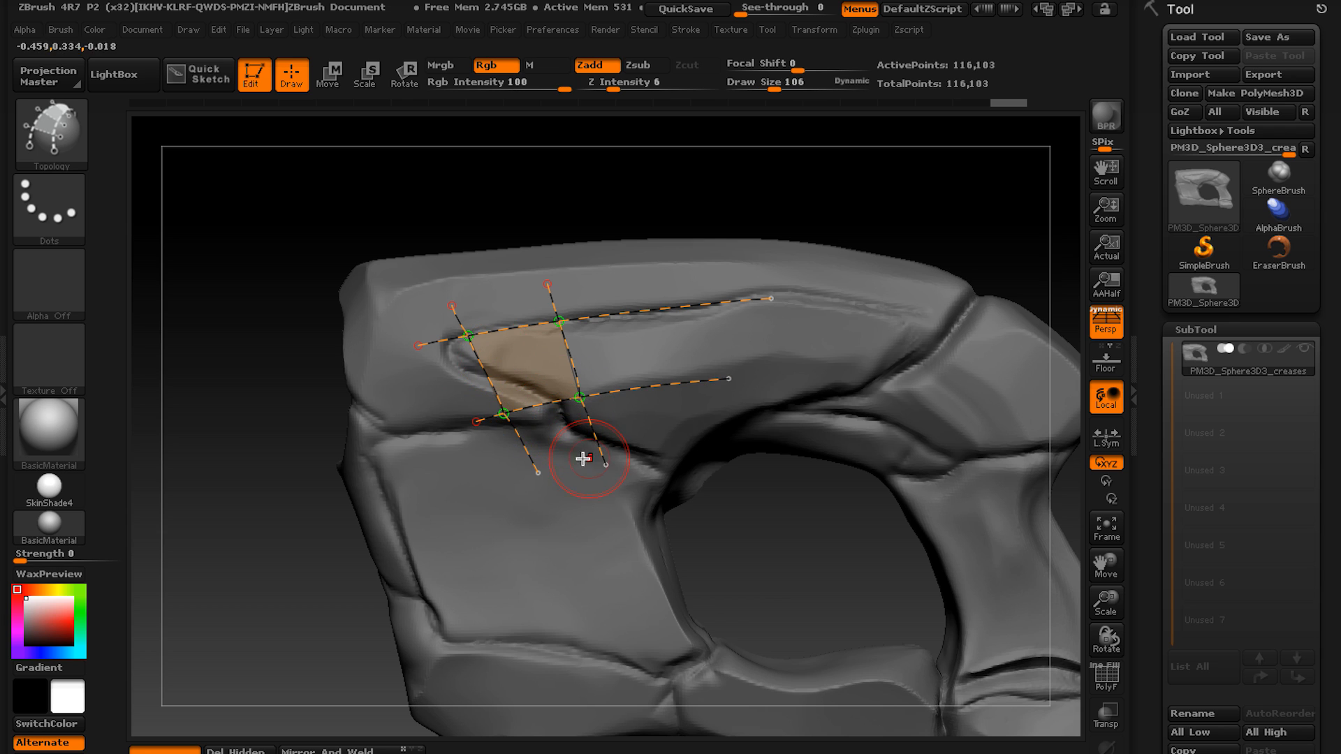
pyautogui.keyDown('alt'); pyautogui.moveTo(543, 463); pyautogui.dragTo(444, 501, button='right'); pyautogui.keyUp('alt')
pyautogui.moveTo(549, 304); pyautogui.dragTo(548, 479)
pyautogui.moveTo(625, 306); pyautogui.dragTo(599, 443)
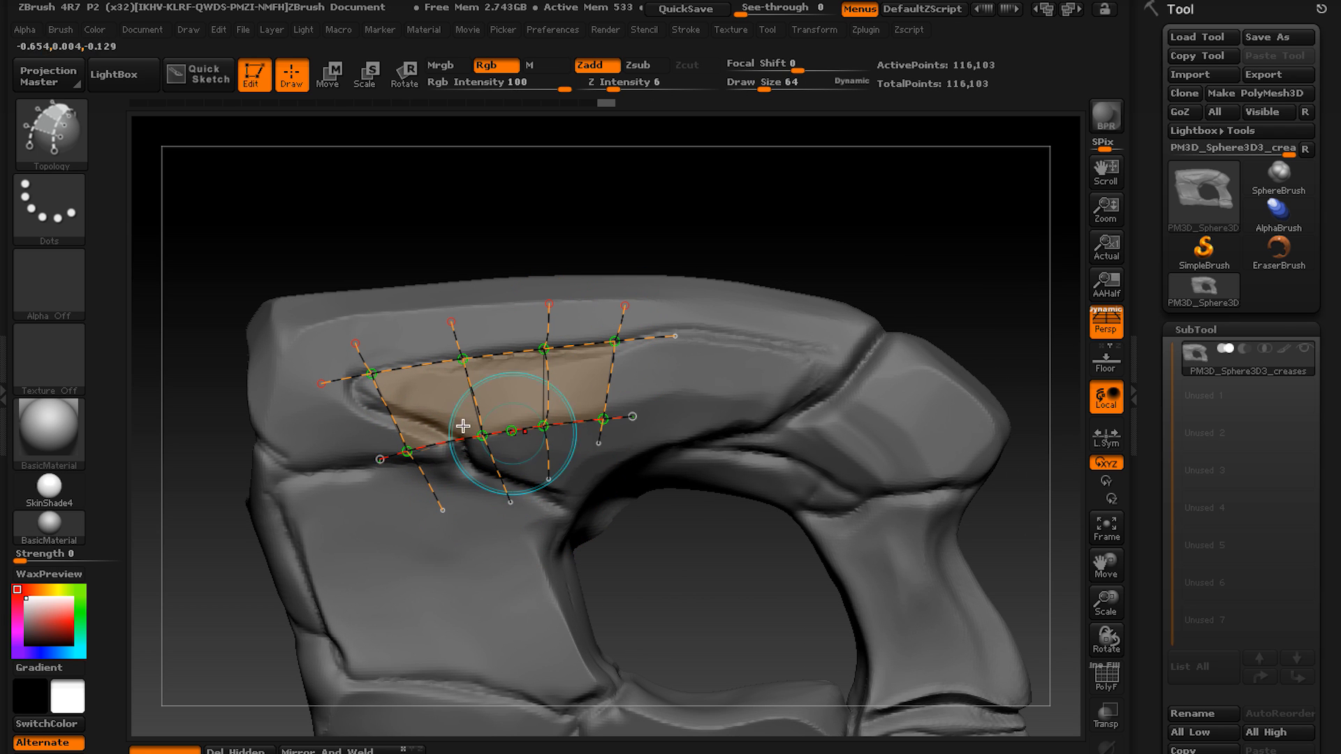
# Delete the leftmost crossing curve from the panel grid and trim the loose curve ends around the two remaining quads.
pyautogui.moveTo(681, 384); pyautogui.dragTo(712, 380, button='right')
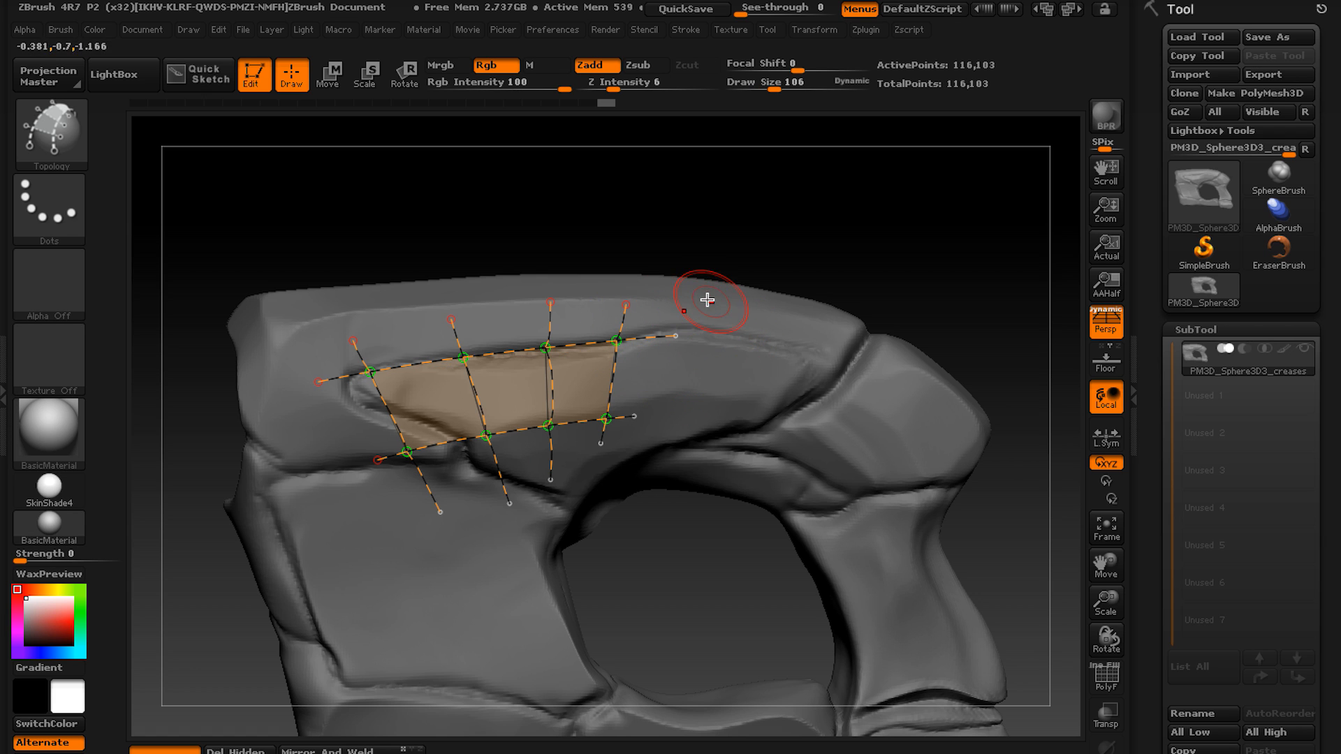
pyautogui.press('[')
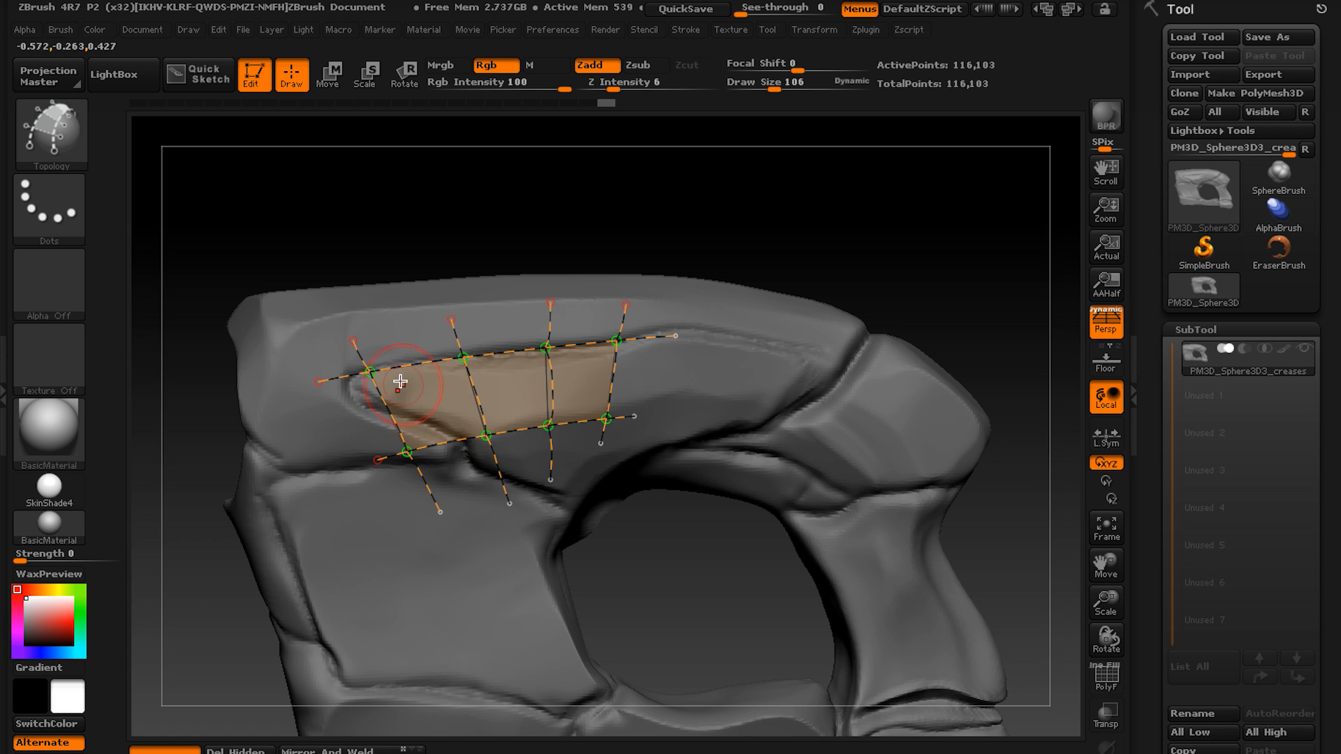
pyautogui.press(']')
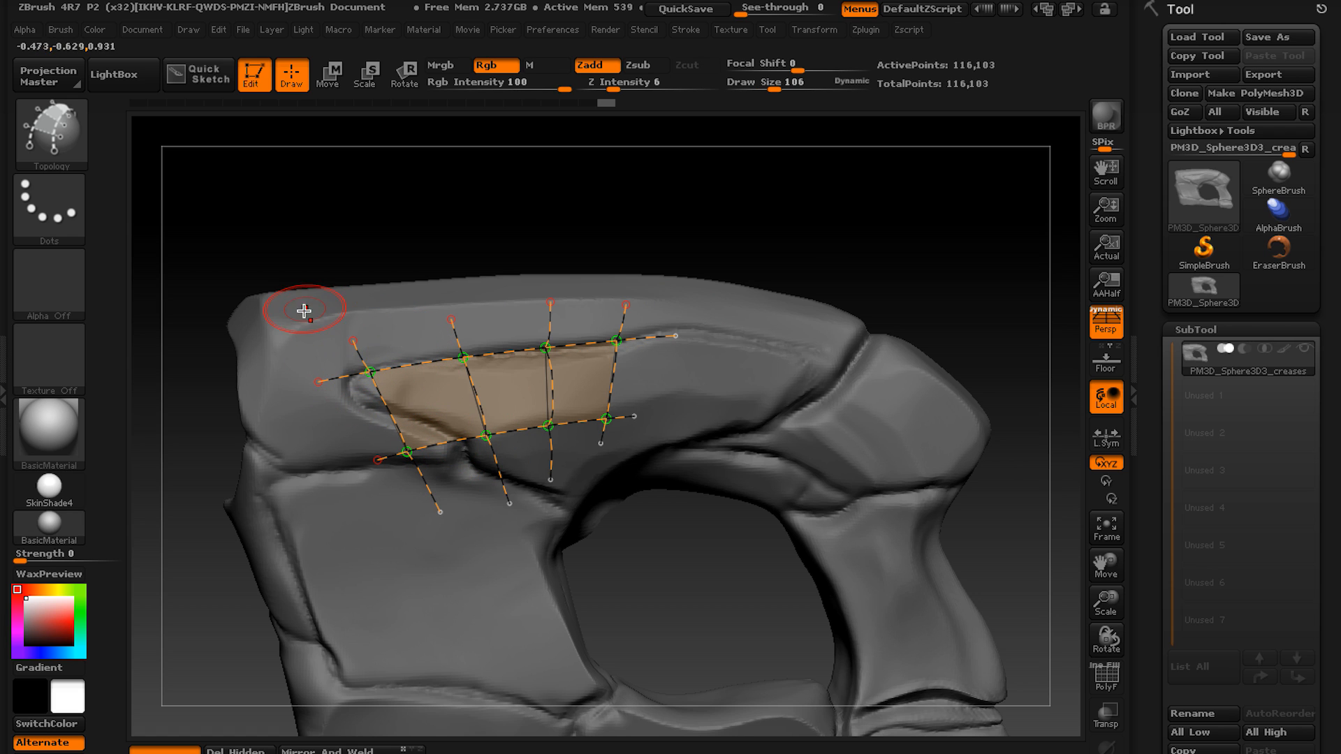
pyautogui.keyDown('alt'); pyautogui.moveTo(478, 520); pyautogui.dragTo(485, 548); pyautogui.keyUp('alt')
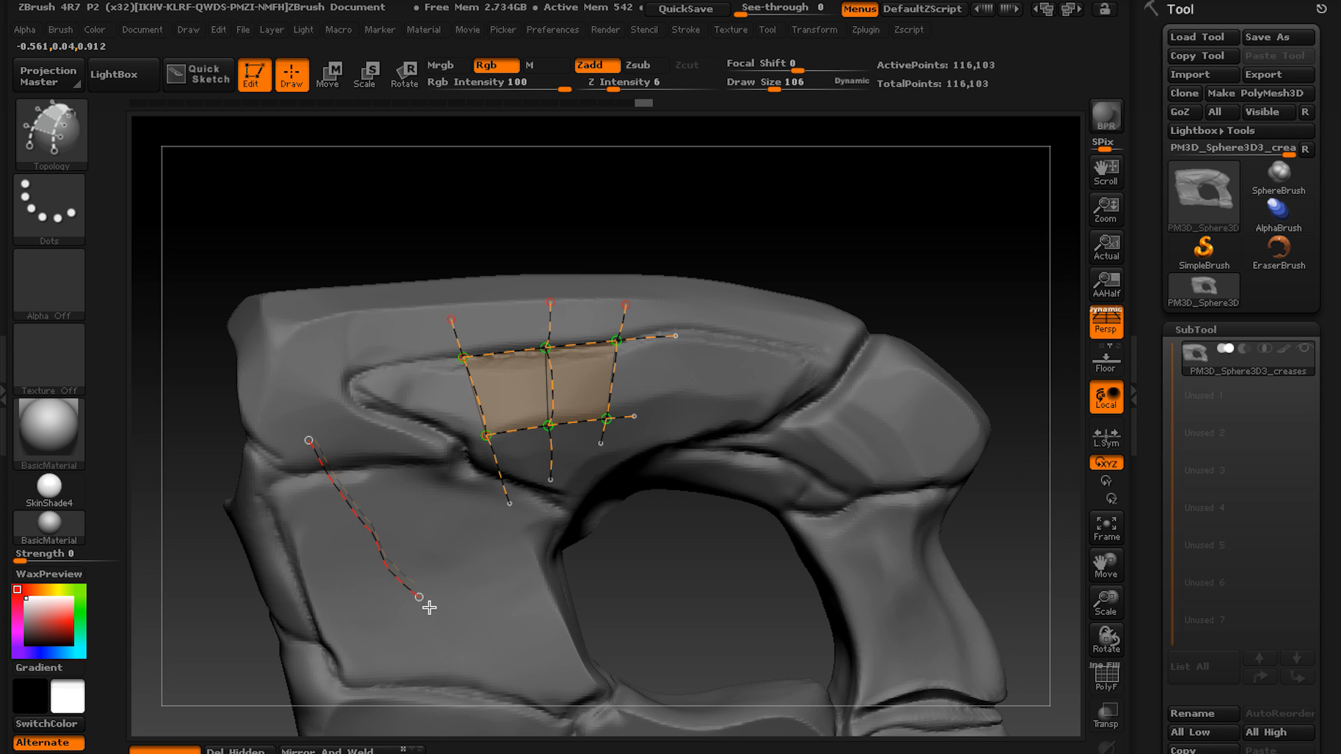
pyautogui.keyDown('alt'); pyautogui.moveTo(428, 607); pyautogui.dragTo(434, 609); pyautogui.keyUp('alt')
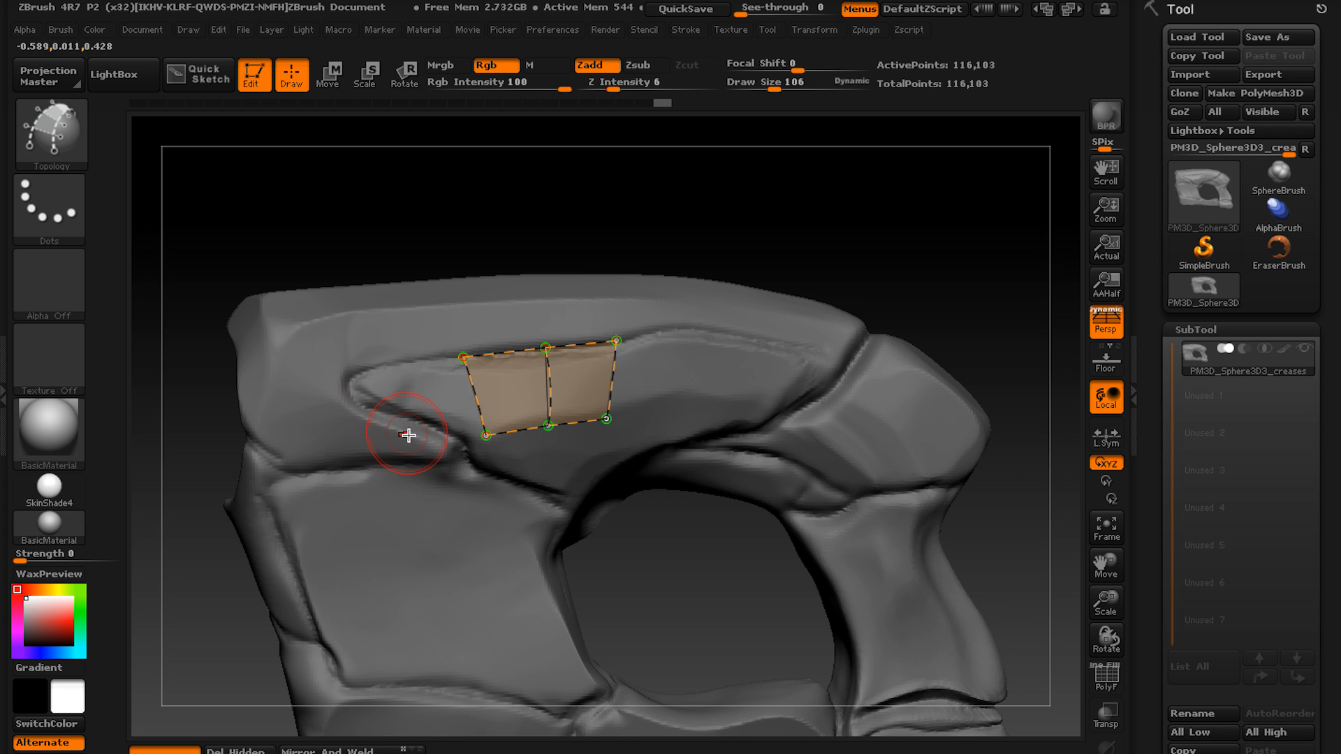
pyautogui.keyDown('alt'); pyautogui.moveTo(480, 512); pyautogui.dragTo(632, 423, button='right'); pyautogui.keyUp('alt')
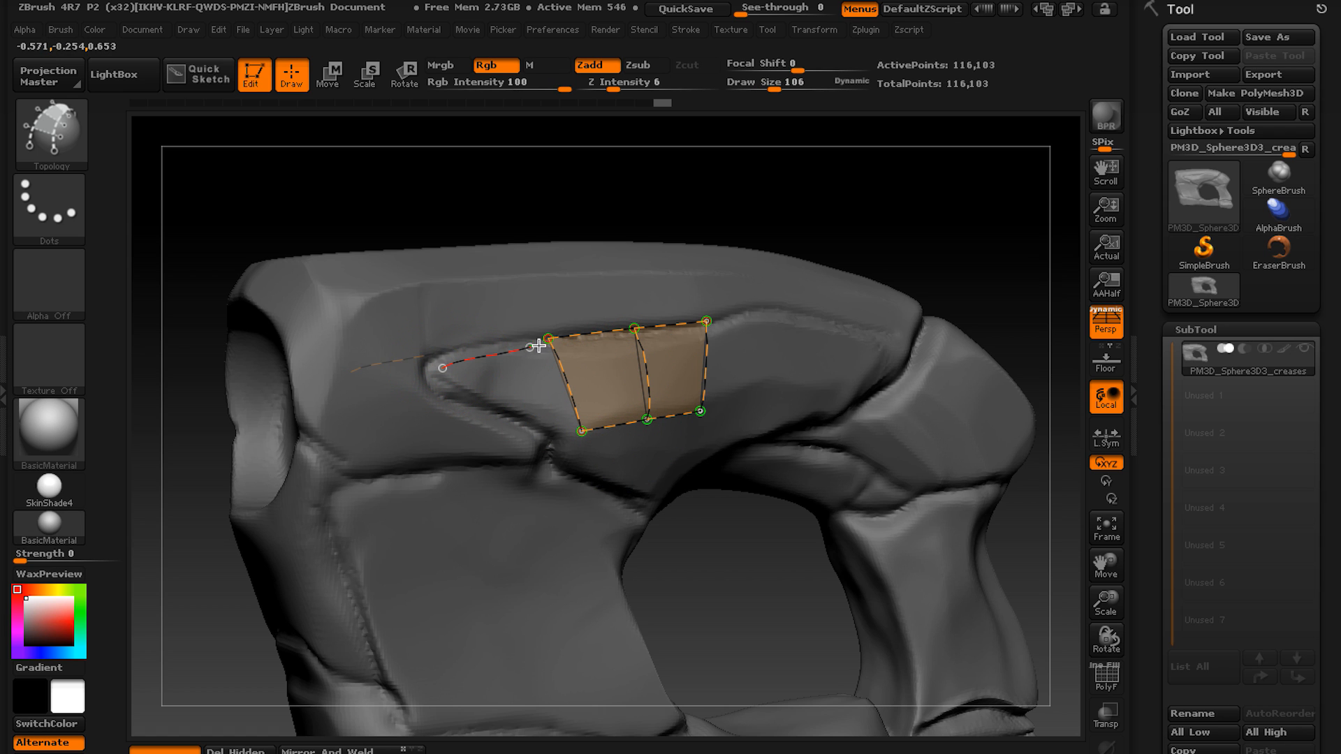
# Extend the two-quad patch with a tapering quad reaching the pointed end of the creased panel.
pyautogui.click(440, 367)
pyautogui.click(440, 403)
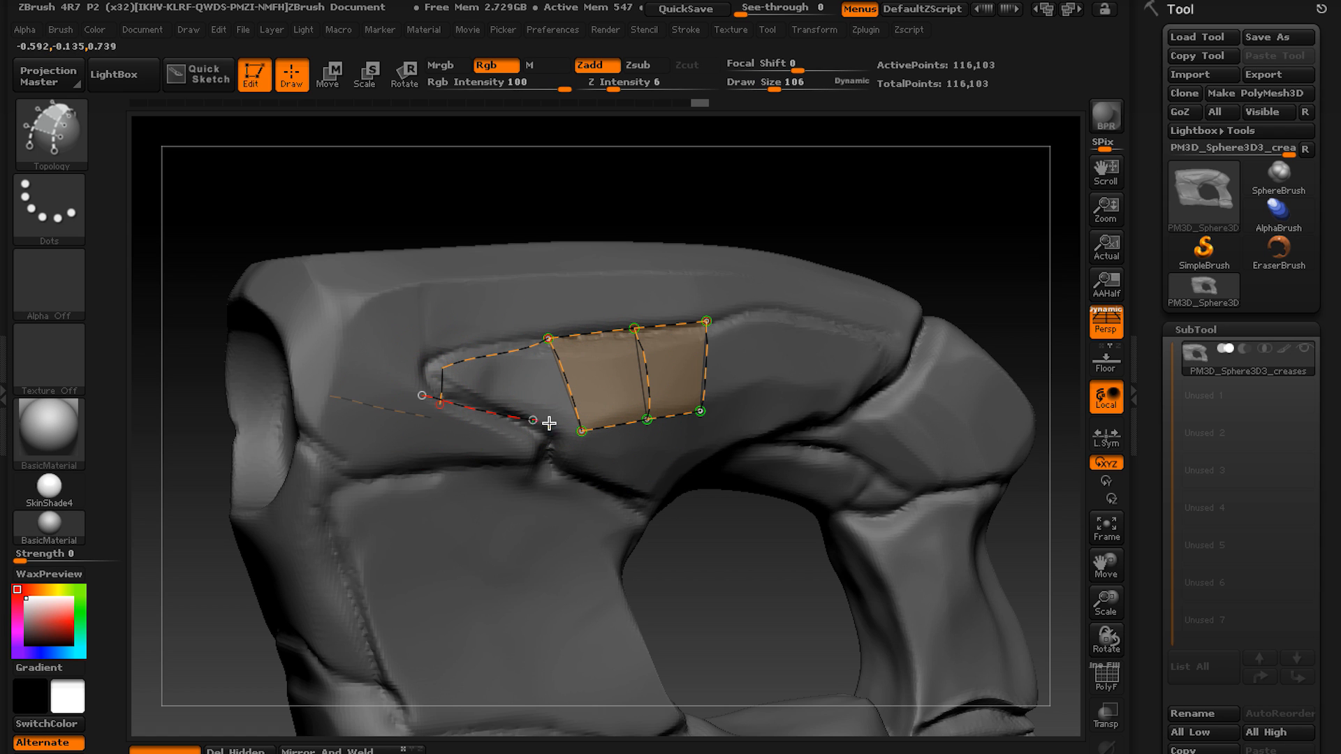
pyautogui.click(582, 431)
# Generate geometry from the three-quad patch at draw size 106 and inspect its thickness from the side.
pyautogui.moveTo(377, 356); pyautogui.dragTo(381, 393, button='right')
pyautogui.moveTo(542, 384); pyautogui.dragTo(488, 389)
pyautogui.moveTo(488, 389)
pyautogui.mouseDown(button='right')
pyautogui.moveTo(614, 353)
pyautogui.moveTo(638, 392)
pyautogui.mouseUp(button='right')
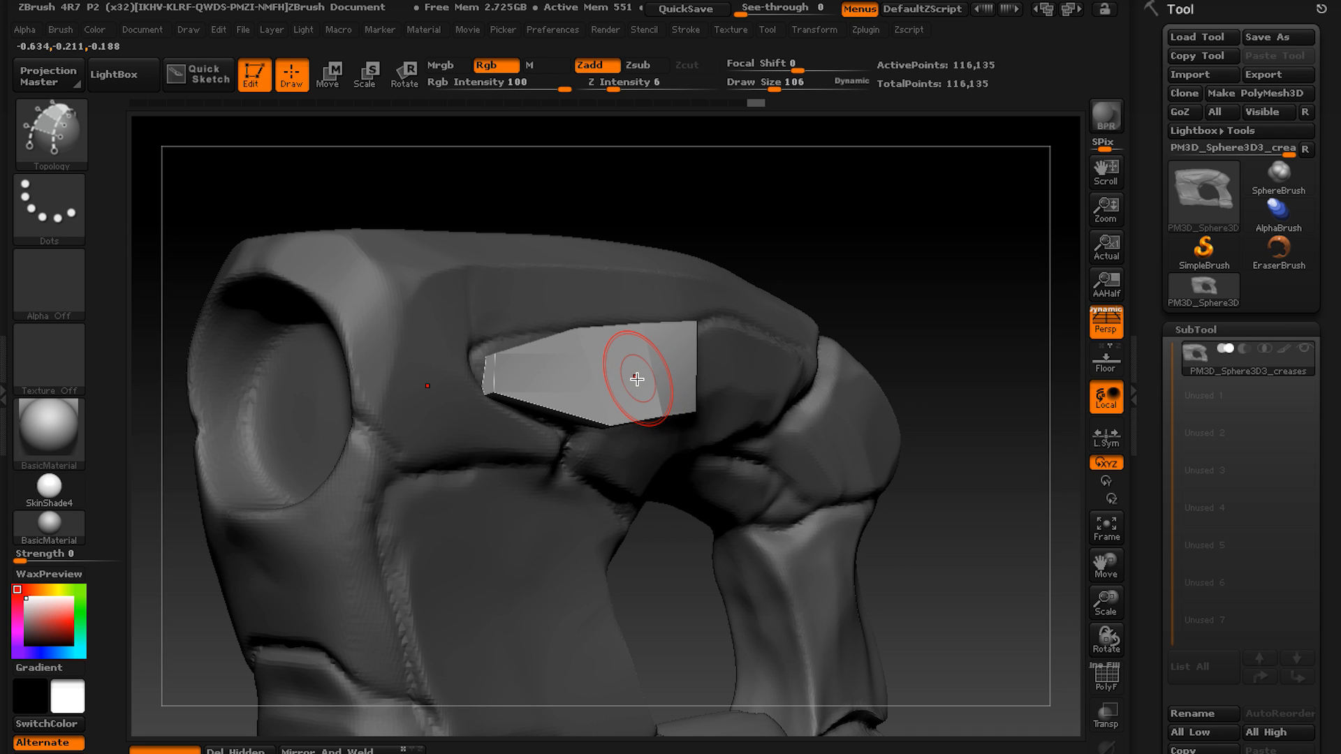
# Try the patch geometry with the draw size at 80, and undo the generated mesh.
pyautogui.press('s')
pyautogui.moveTo(635, 380); pyautogui.dragTo(621, 377)
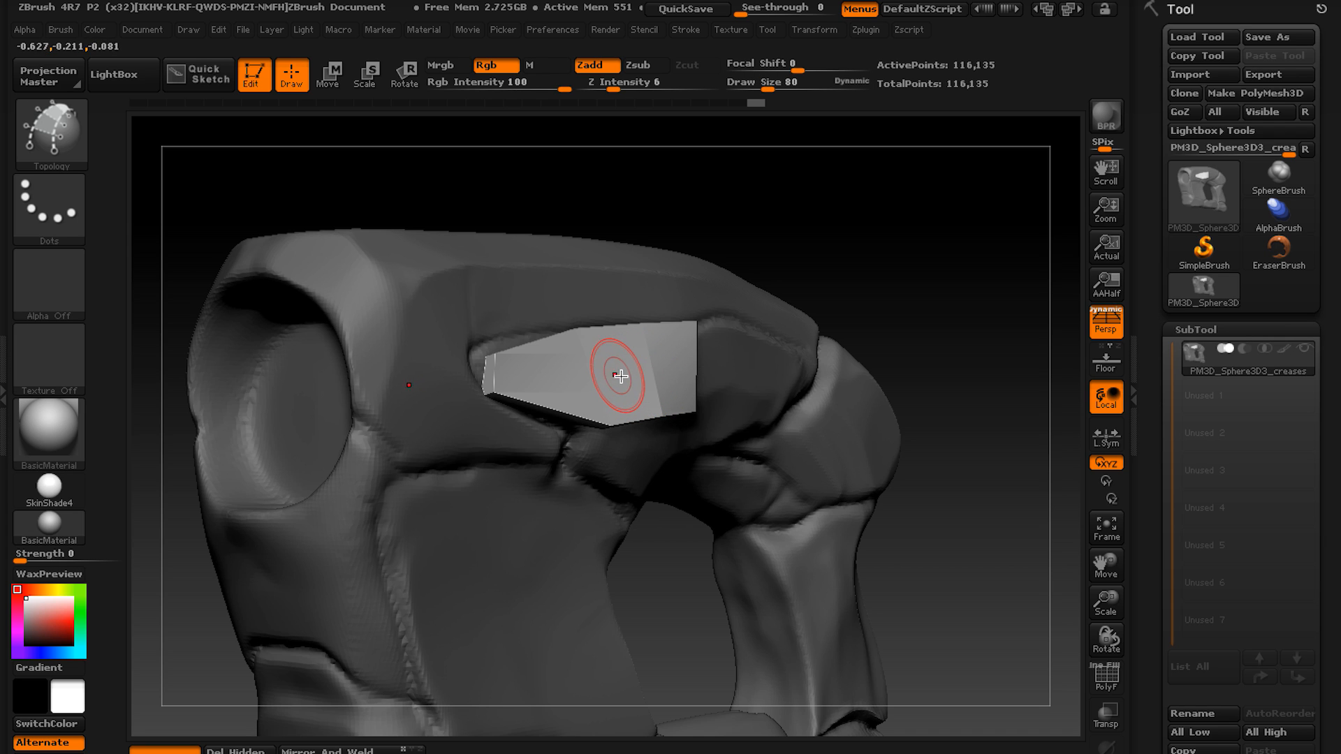
pyautogui.moveTo(618, 378); pyautogui.dragTo(475, 379, button='right')
pyautogui.hotkey('ctrl', 'z')
# Try a topology curve downward from the patch's lower pointed-end corner at draw size 23, and undo it.
pyautogui.keyDown('alt'); pyautogui.moveTo(452, 434); pyautogui.dragTo(464, 500, button='right'); pyautogui.keyUp('alt')
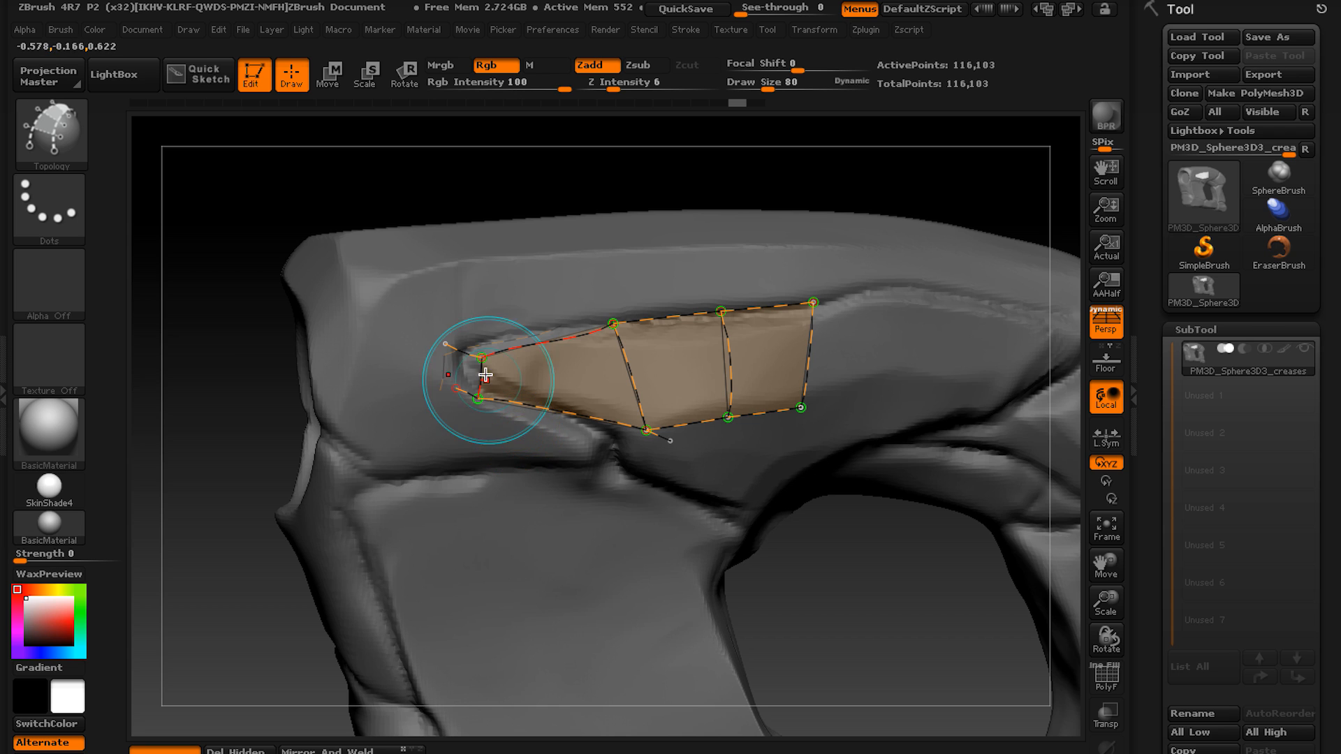
pyautogui.moveTo(531, 474); pyautogui.dragTo(508, 465)
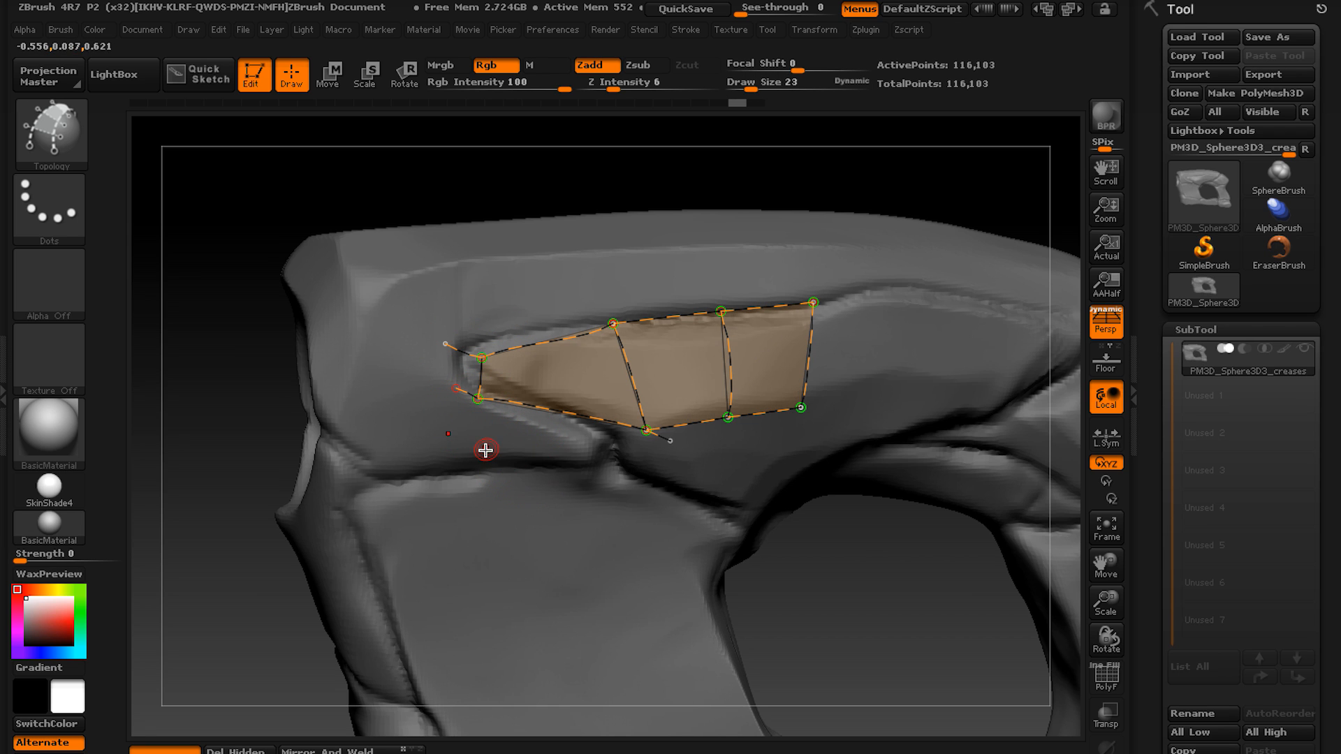
pyautogui.moveTo(476, 401)
pyautogui.keyDown('shift'); pyautogui.mouseDown()
pyautogui.moveTo(409, 467)
pyautogui.moveTo(489, 438)
pyautogui.mouseUp(); pyautogui.keyUp('shift')
pyautogui.hotkey('ctrl', 'z')
# Set the draw size to 168 and try extending the curve end at the patch's pointed tip toward the block's outer corner.
pyautogui.press('s')
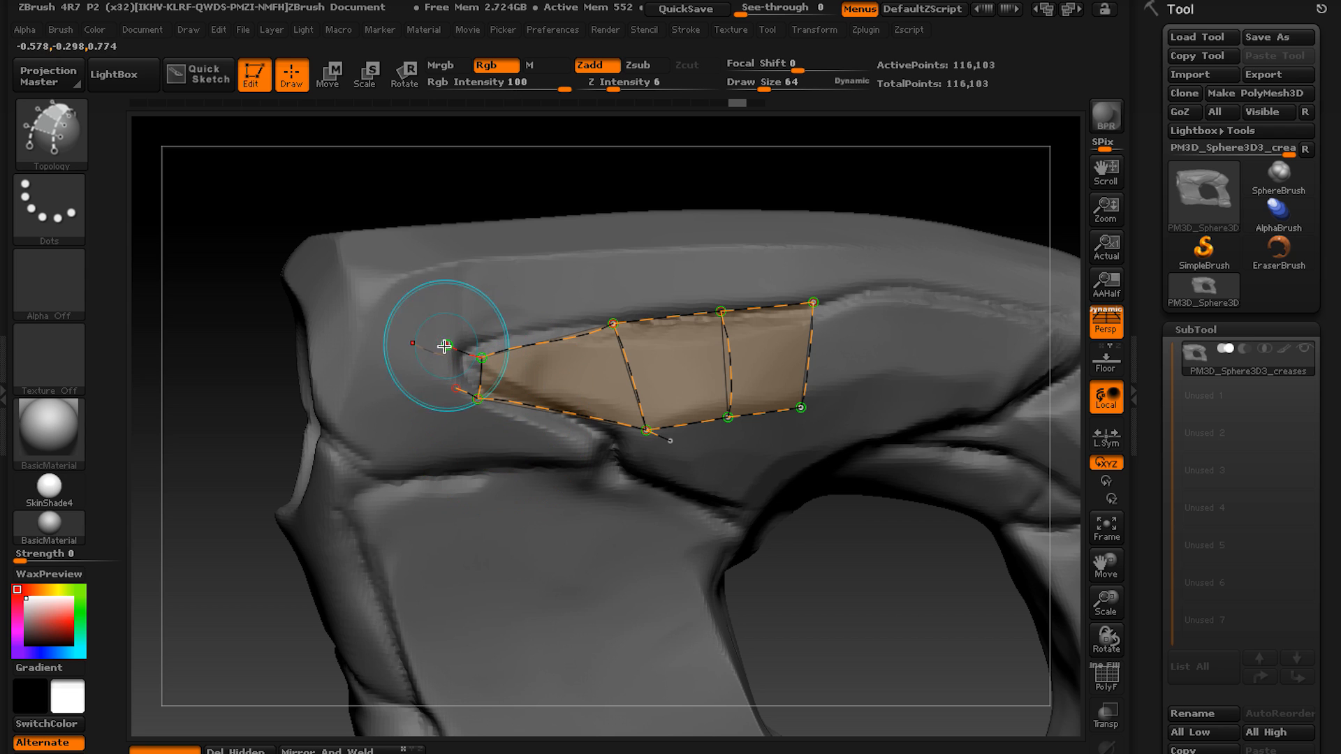
pyautogui.moveTo(444, 344); pyautogui.dragTo(302, 266)
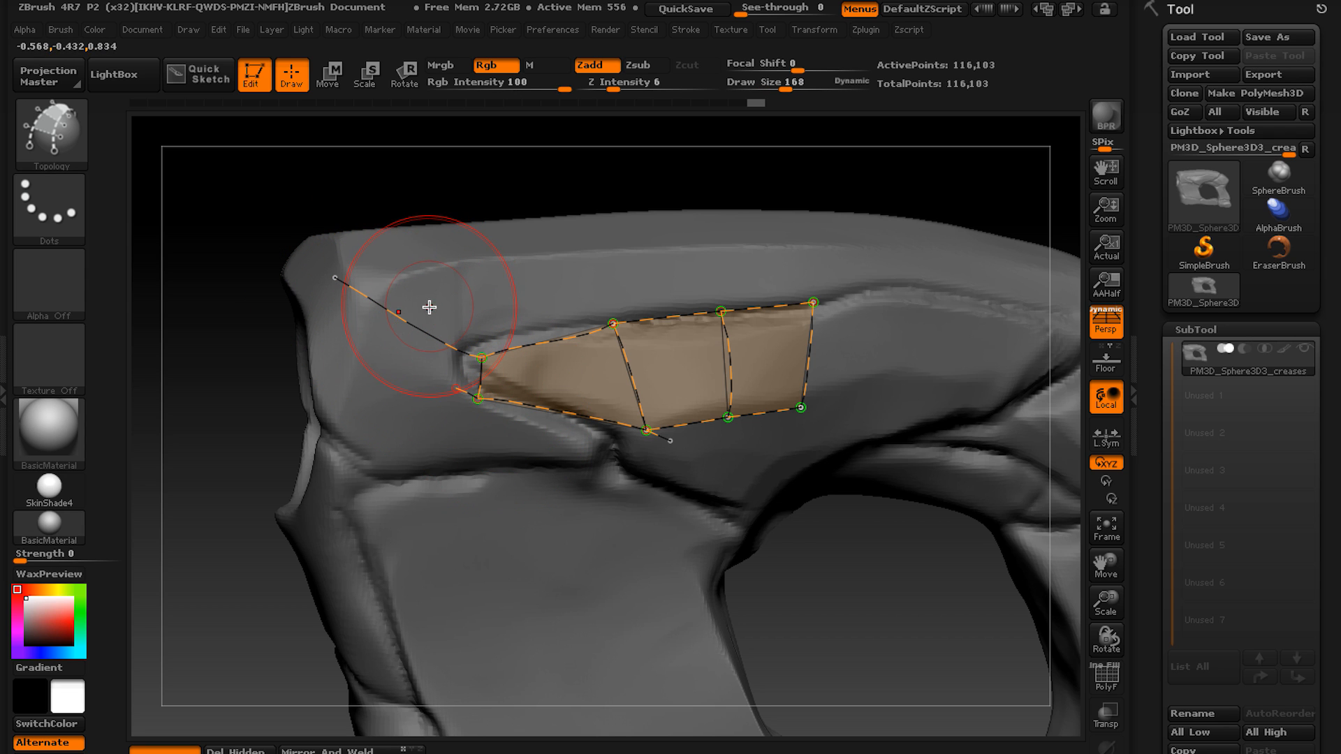
pyautogui.press('ctrl')
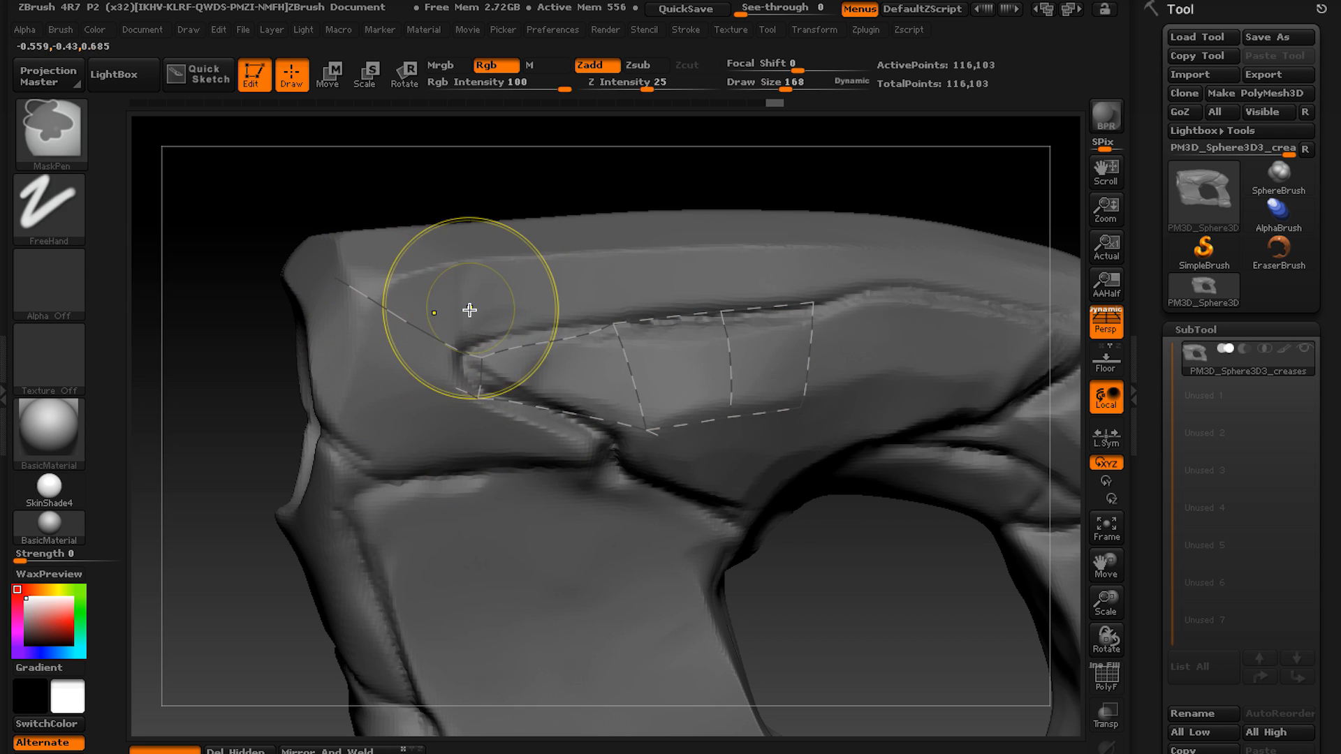
pyautogui.hotkey('ctrl', 'z')
# Undo the earlier patch edits and erase the remaining topology curves from the creased panel.
pyautogui.moveTo(469, 352)
pyautogui.keyDown('ctrl'); pyautogui.mouseDown(button='right')
pyautogui.moveTo(442, 345)
pyautogui.moveTo(503, 392)
pyautogui.moveTo(491, 373)
pyautogui.mouseUp(button='right'); pyautogui.keyUp('ctrl')
pyautogui.press('shift')
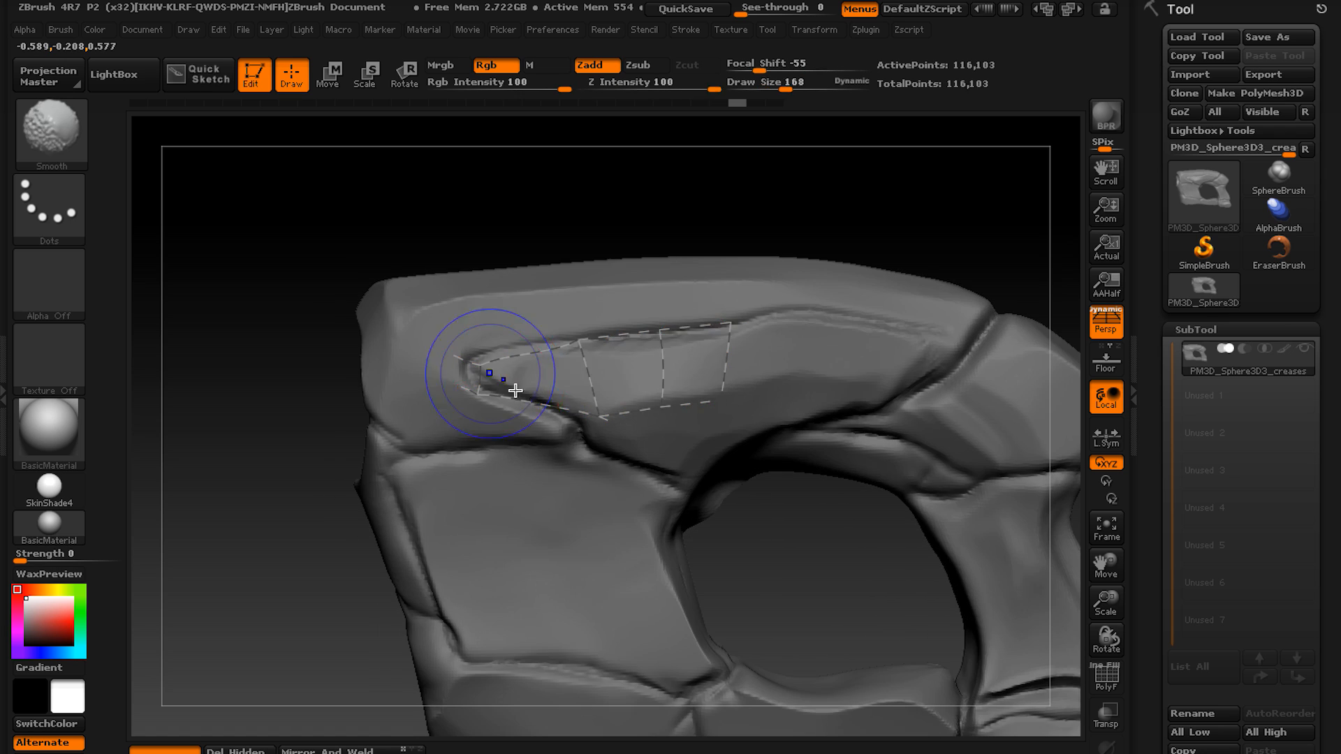
pyautogui.keyDown('alt'); pyautogui.moveTo(612, 405); pyautogui.dragTo(524, 383, button='right'); pyautogui.keyUp('alt')
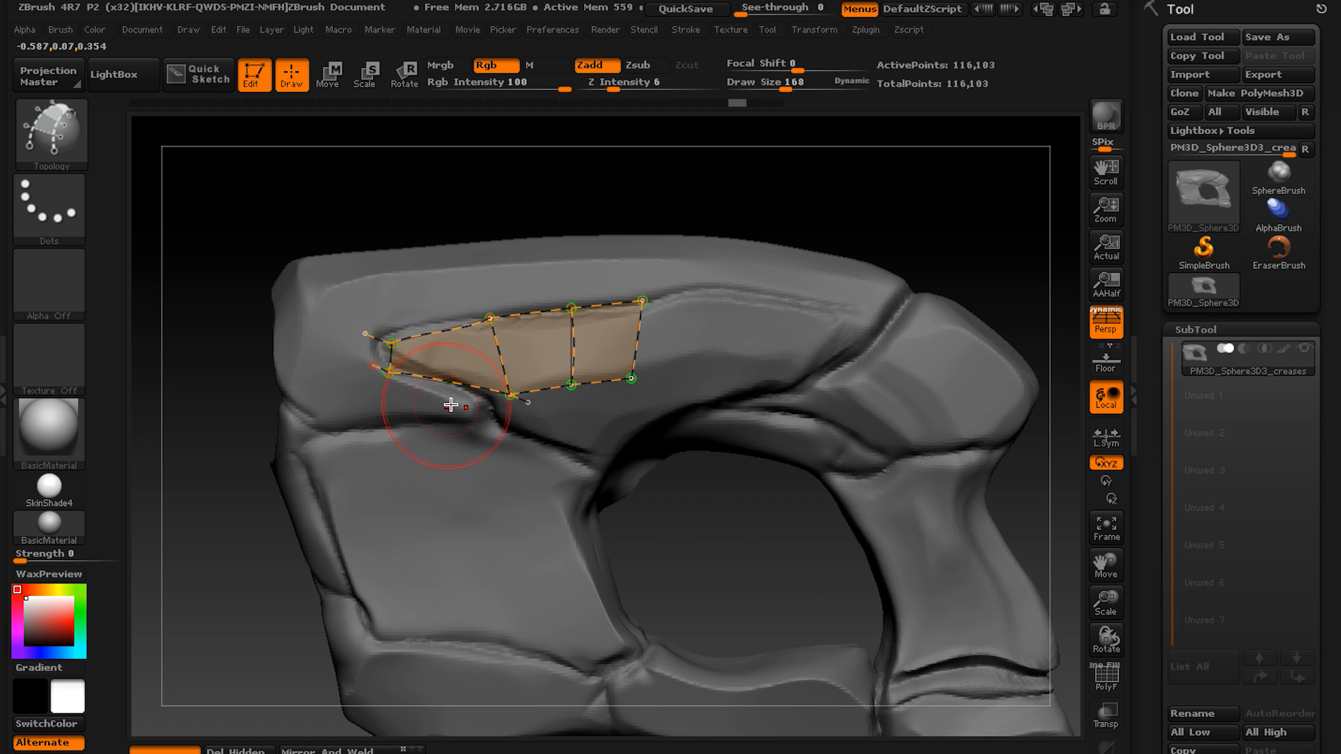
pyautogui.press('ctrl')
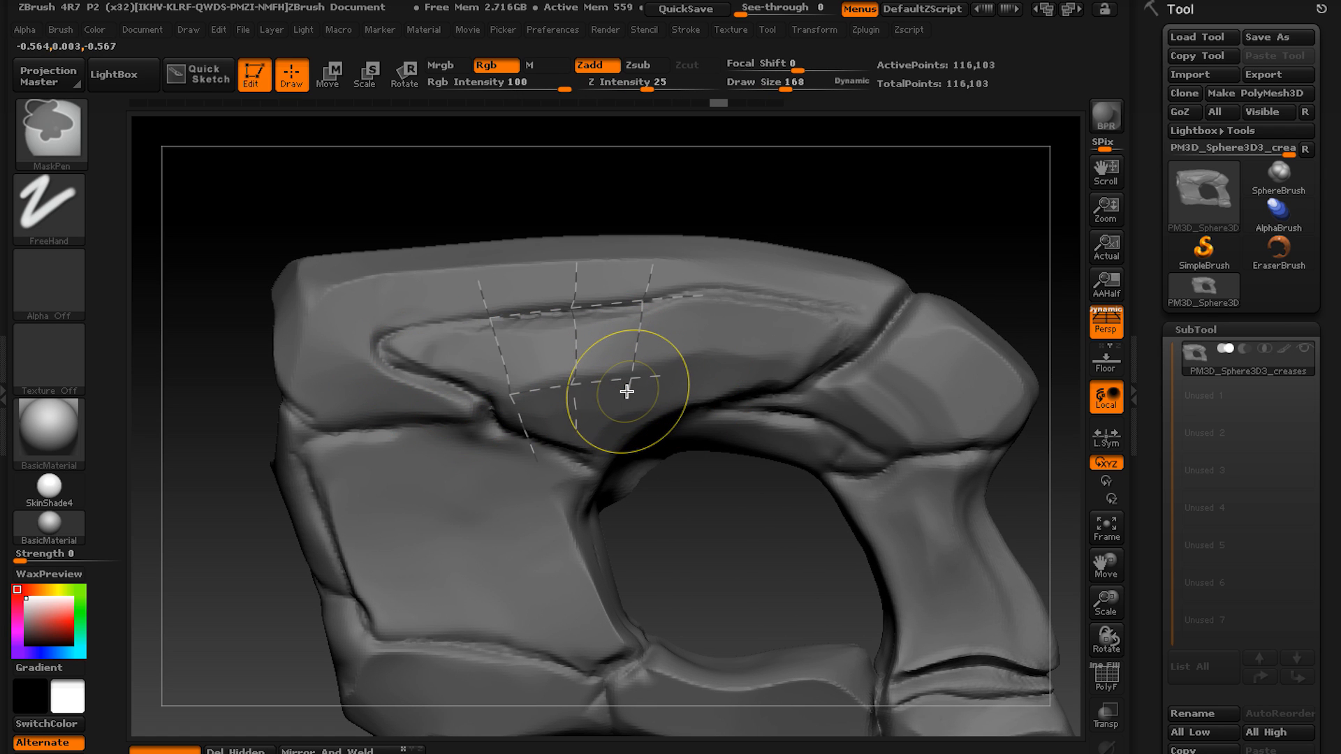
pyautogui.hotkey('ctrl', 'z')
pyautogui.hotkey('ctrl', 'z')
pyautogui.hotkey('ctrl', 'z')
pyautogui.hotkey('ctrl', 'z')
pyautogui.moveTo(411, 464)
pyautogui.keyDown('alt'); pyautogui.mouseDown()
pyautogui.moveTo(714, 296)
pyautogui.moveTo(536, 469)
pyautogui.mouseUp(); pyautogui.keyUp('alt')
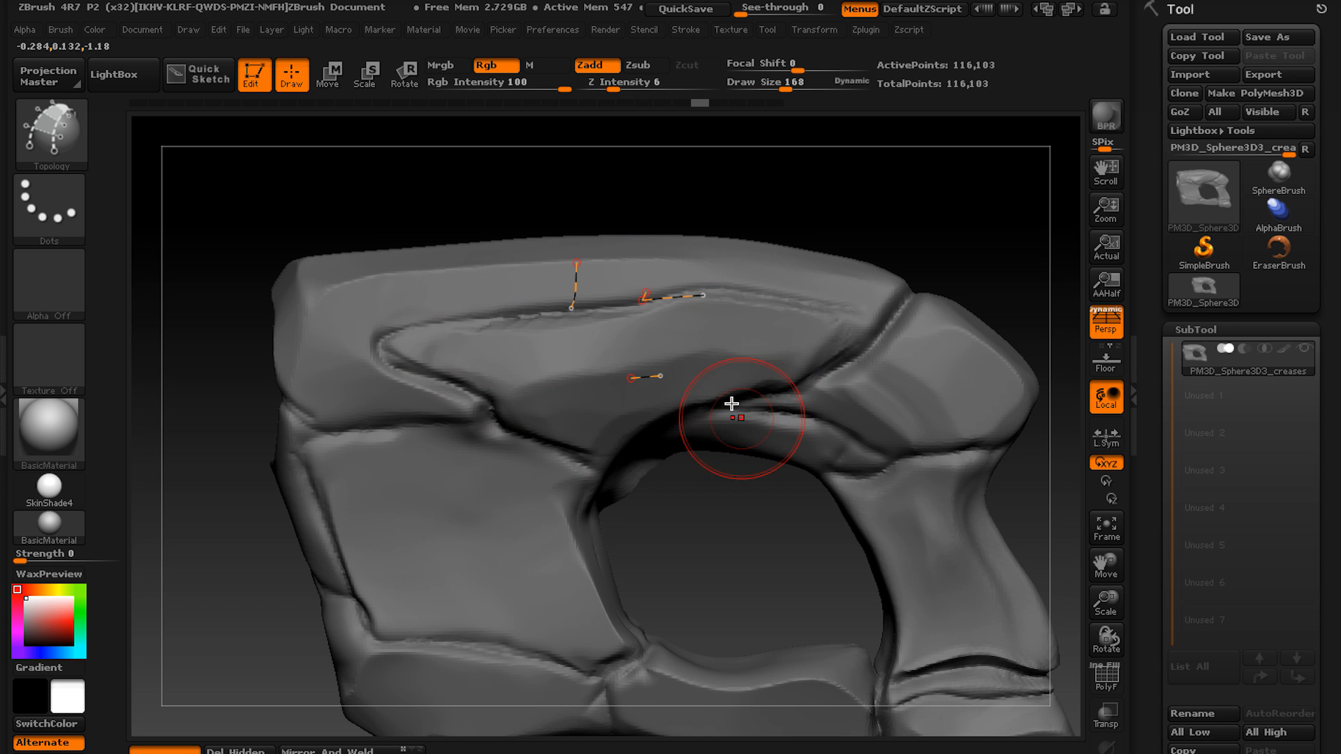
pyautogui.keyDown('alt'); pyautogui.moveTo(570, 285); pyautogui.dragTo(656, 308); pyautogui.keyUp('alt')
pyautogui.moveTo(482, 367)
pyautogui.keyDown('alt'); pyautogui.mouseDown(button='right')
pyautogui.moveTo(518, 371)
pyautogui.moveTo(541, 350)
pyautogui.moveTo(442, 355)
pyautogui.mouseUp(button='right'); pyautogui.keyUp('alt')
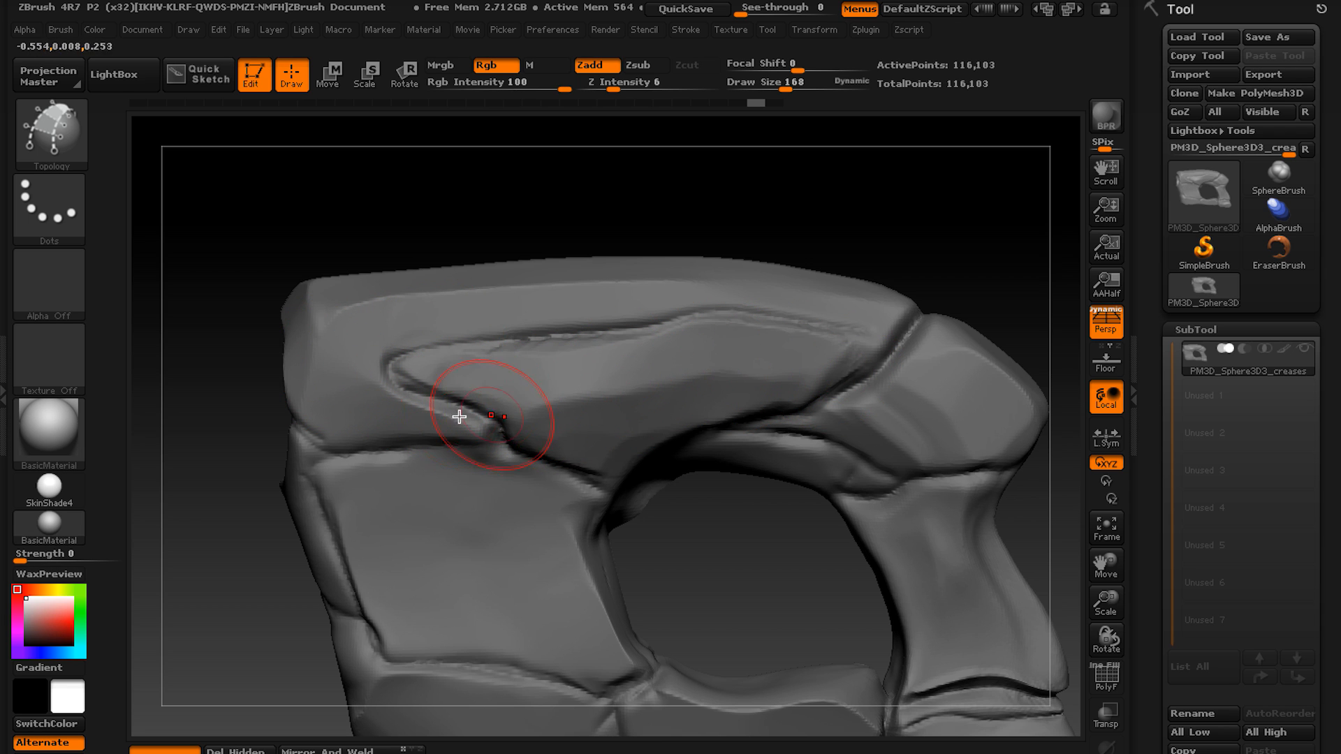
# Draw two lengthwise topology curves on the upper block, one near its top edge and one along the panel crease.
pyautogui.keyDown('alt'); pyautogui.moveTo(621, 400); pyautogui.dragTo(592, 379, button='right'); pyautogui.keyUp('alt')
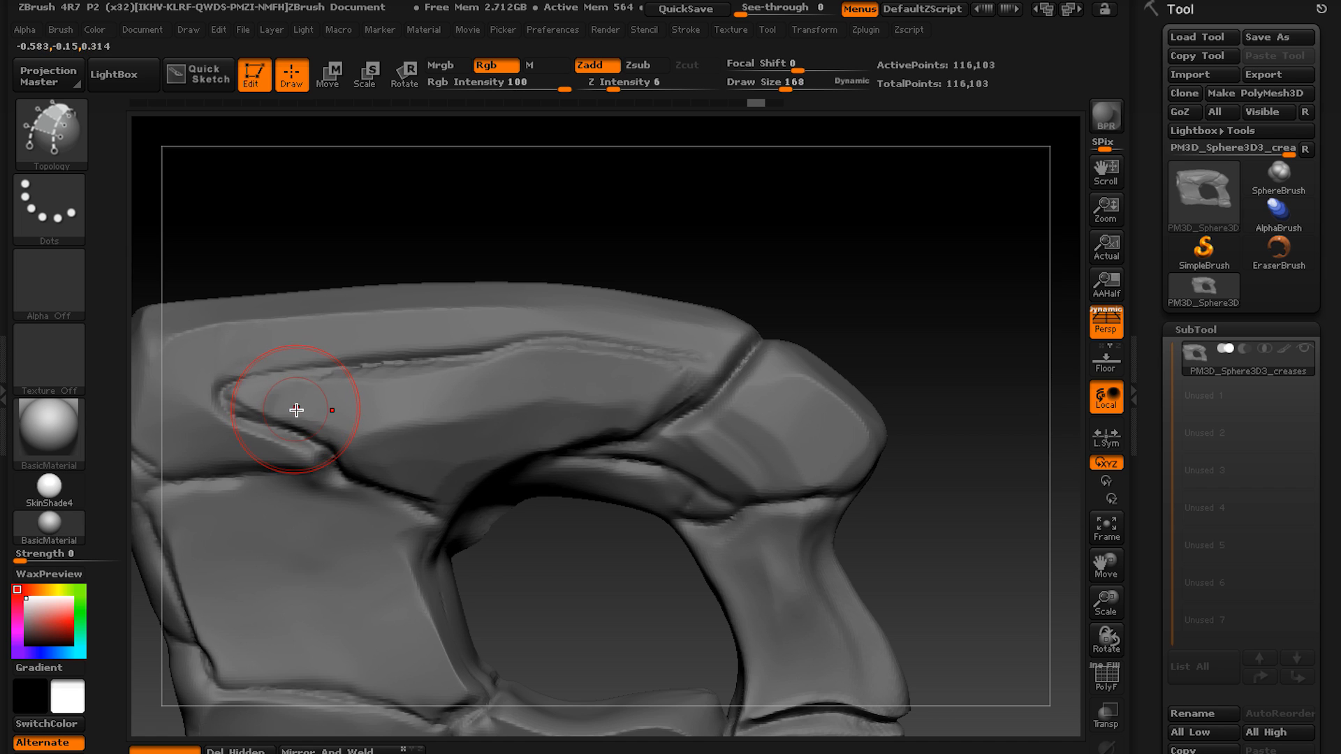
pyautogui.moveTo(317, 410)
pyautogui.keyDown('alt'); pyautogui.mouseDown(button='right')
pyautogui.moveTo(512, 410)
pyautogui.moveTo(467, 446)
pyautogui.mouseUp(button='right'); pyautogui.keyUp('alt')
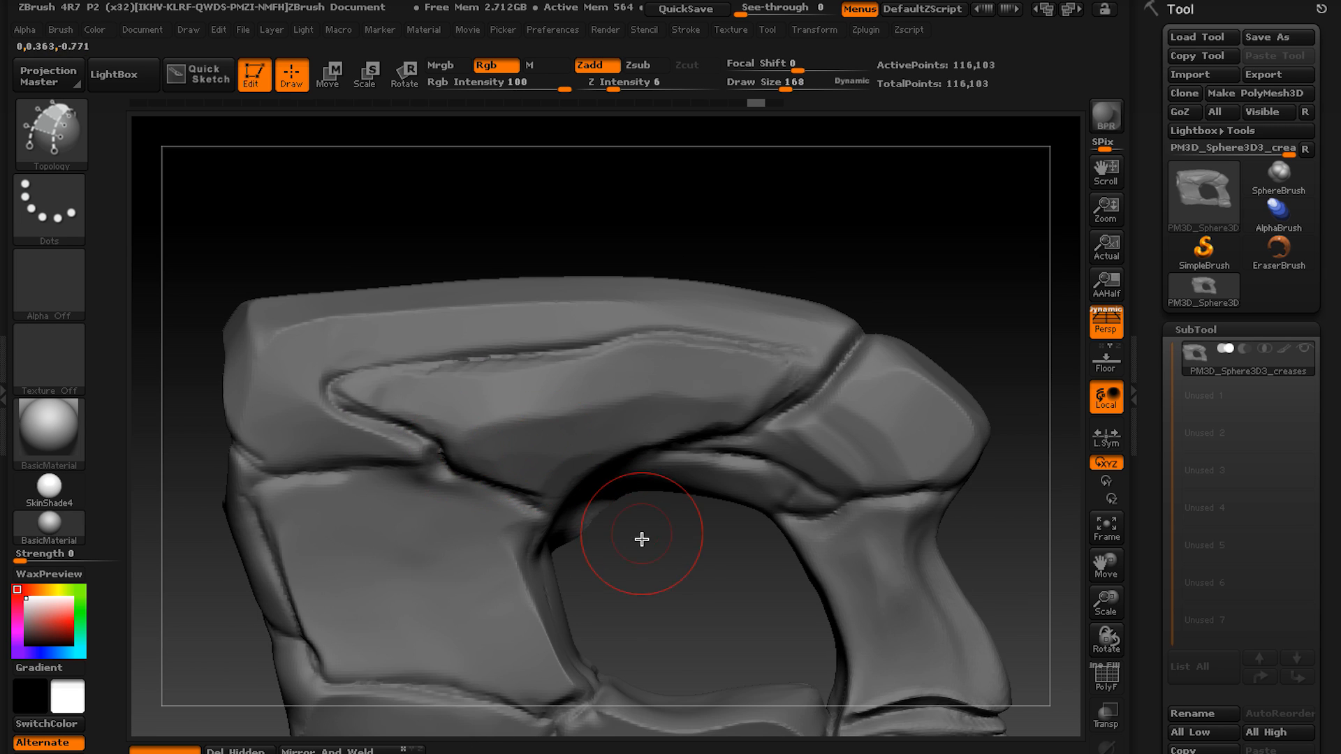
pyautogui.moveTo(642, 539)
pyautogui.mouseDown(button='right')
pyautogui.moveTo(517, 479)
pyautogui.moveTo(503, 443)
pyautogui.moveTo(410, 419)
pyautogui.mouseUp(button='right')
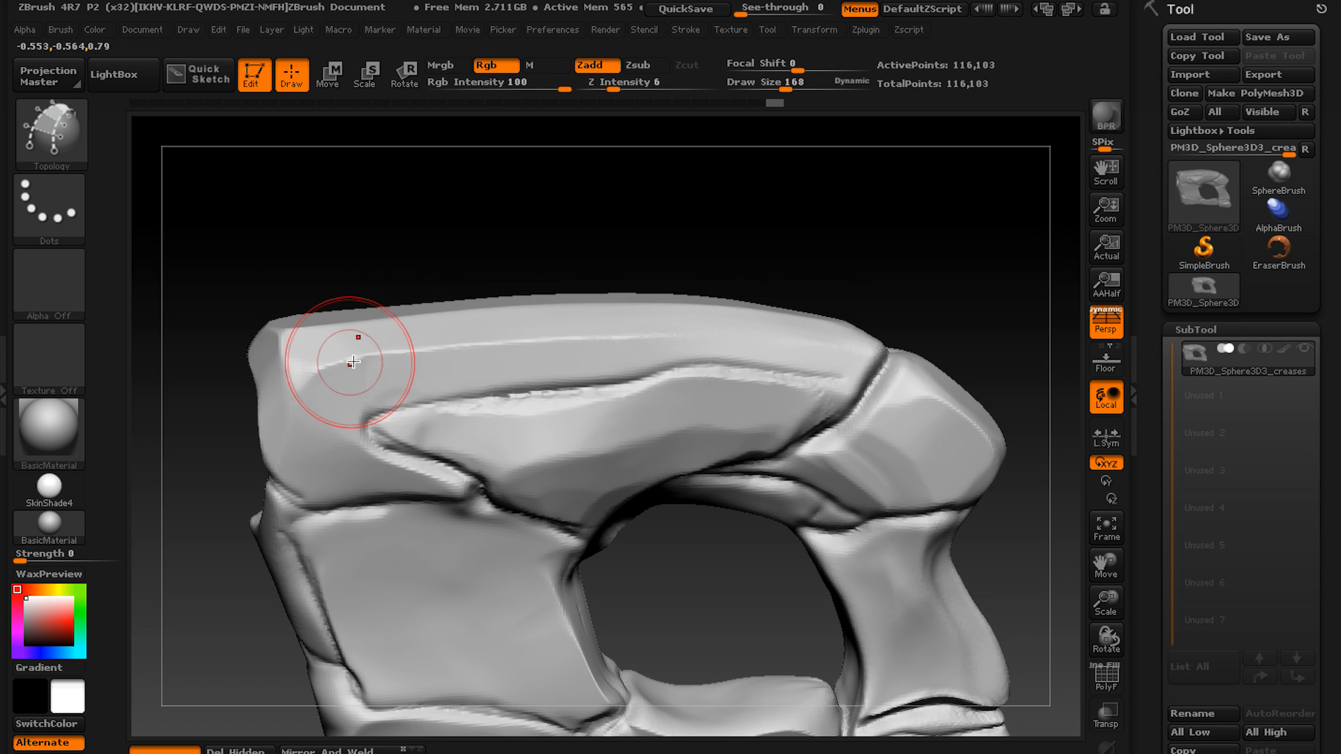
pyautogui.moveTo(354, 361); pyautogui.dragTo(512, 354)
pyautogui.moveTo(310, 383); pyautogui.dragTo(393, 354)
pyautogui.moveTo(711, 343); pyautogui.dragTo(827, 350)
pyautogui.moveTo(318, 438); pyautogui.dragTo(468, 398)
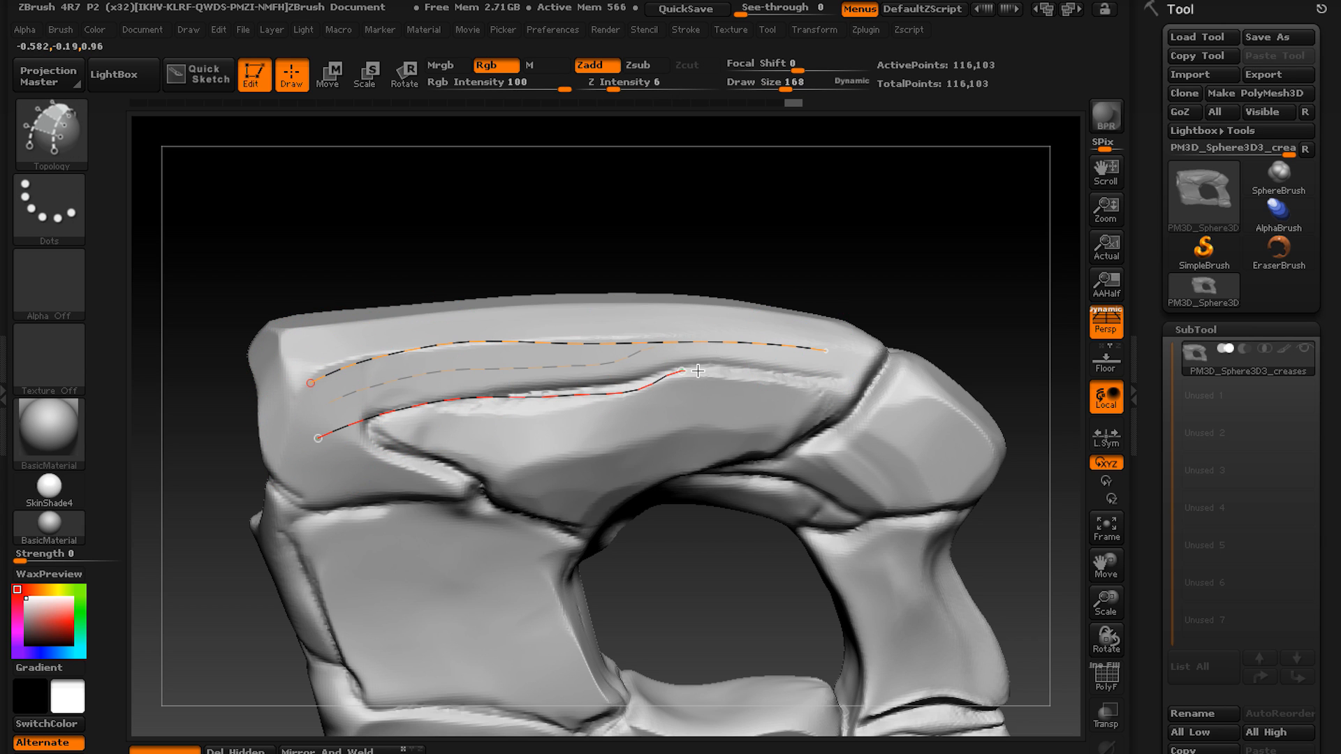
pyautogui.moveTo(838, 386); pyautogui.dragTo(831, 384)
# Draw seven crossing curves over the two lengthwise curves on the upper block to form a strip of six quads.
pyautogui.moveTo(670, 316); pyautogui.dragTo(693, 418)
pyautogui.moveTo(580, 311); pyautogui.dragTo(592, 426)
pyautogui.moveTo(500, 305); pyautogui.dragTo(514, 438)
pyautogui.moveTo(411, 304); pyautogui.dragTo(435, 455)
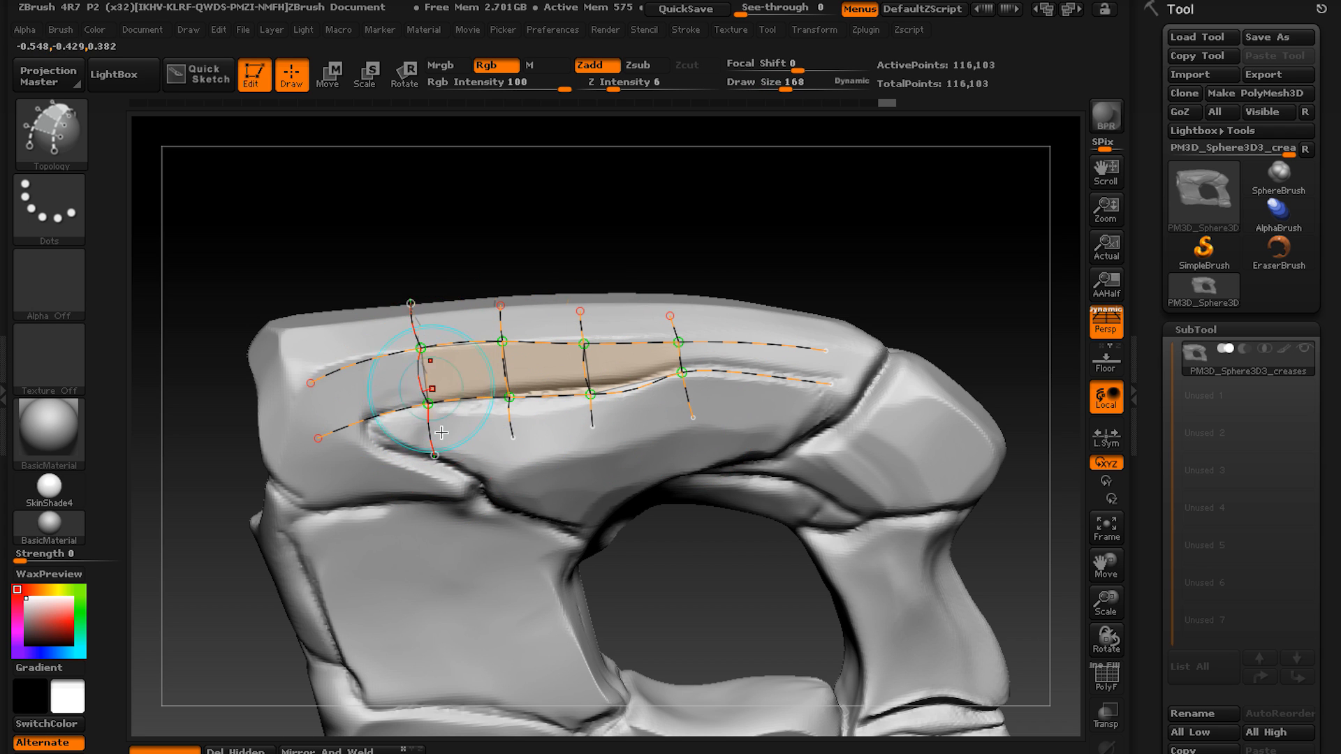
pyautogui.moveTo(341, 322); pyautogui.dragTo(365, 452)
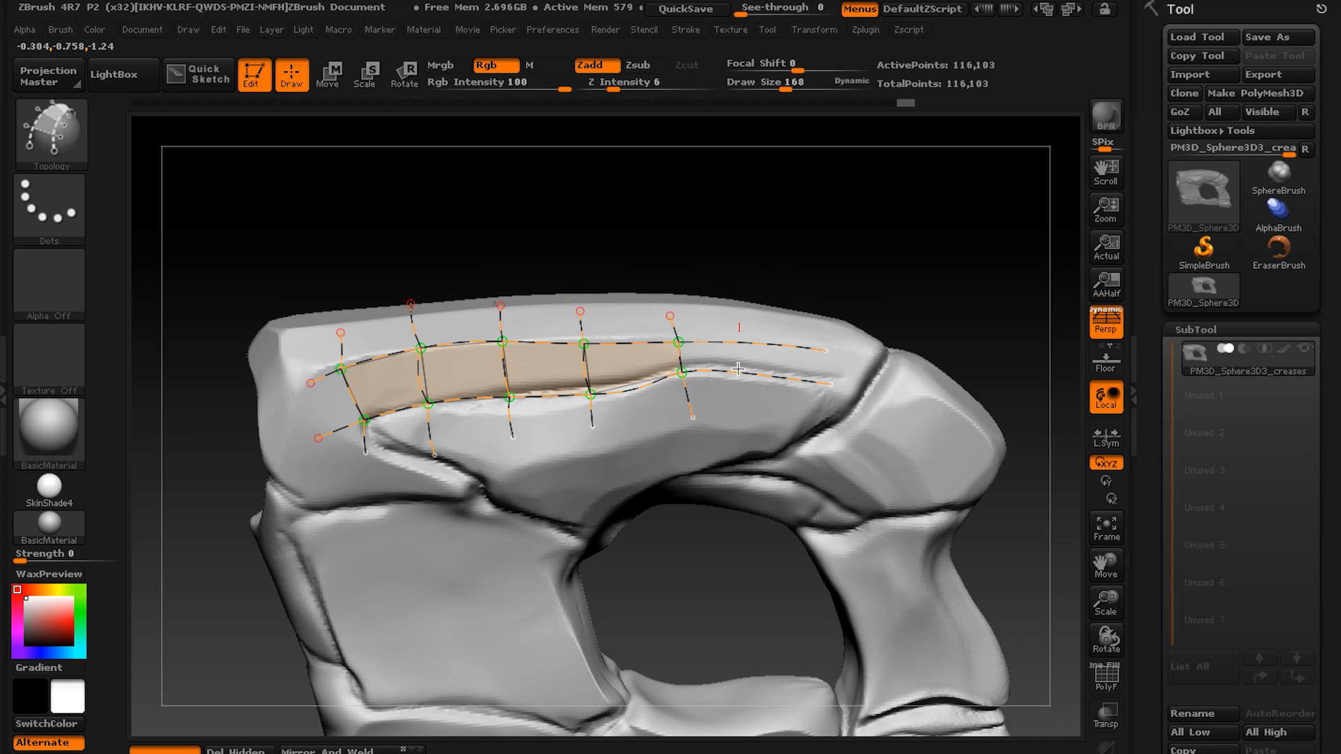
pyautogui.moveTo(739, 324); pyautogui.dragTo(734, 414)
pyautogui.moveTo(796, 350); pyautogui.dragTo(787, 404)
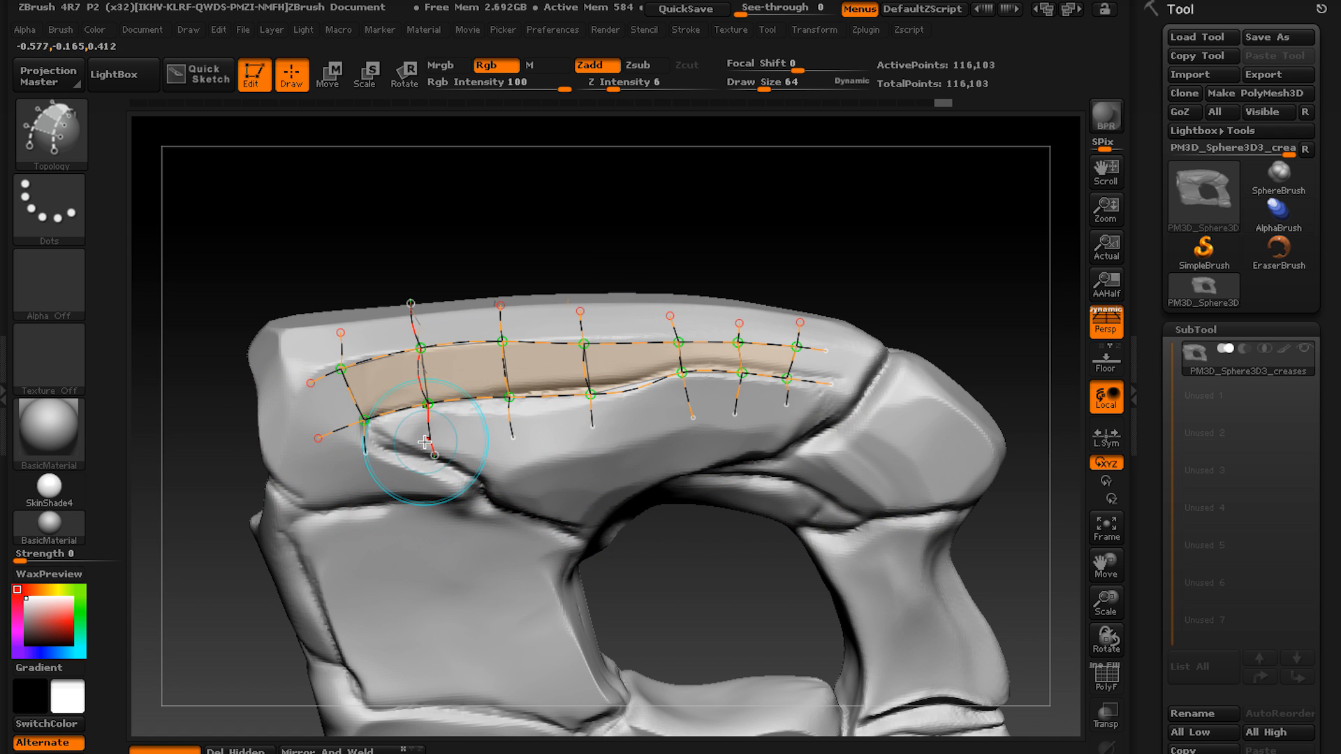
pyautogui.keyDown('alt'); pyautogui.moveTo(452, 438); pyautogui.dragTo(569, 441, button='right'); pyautogui.keyUp('alt')
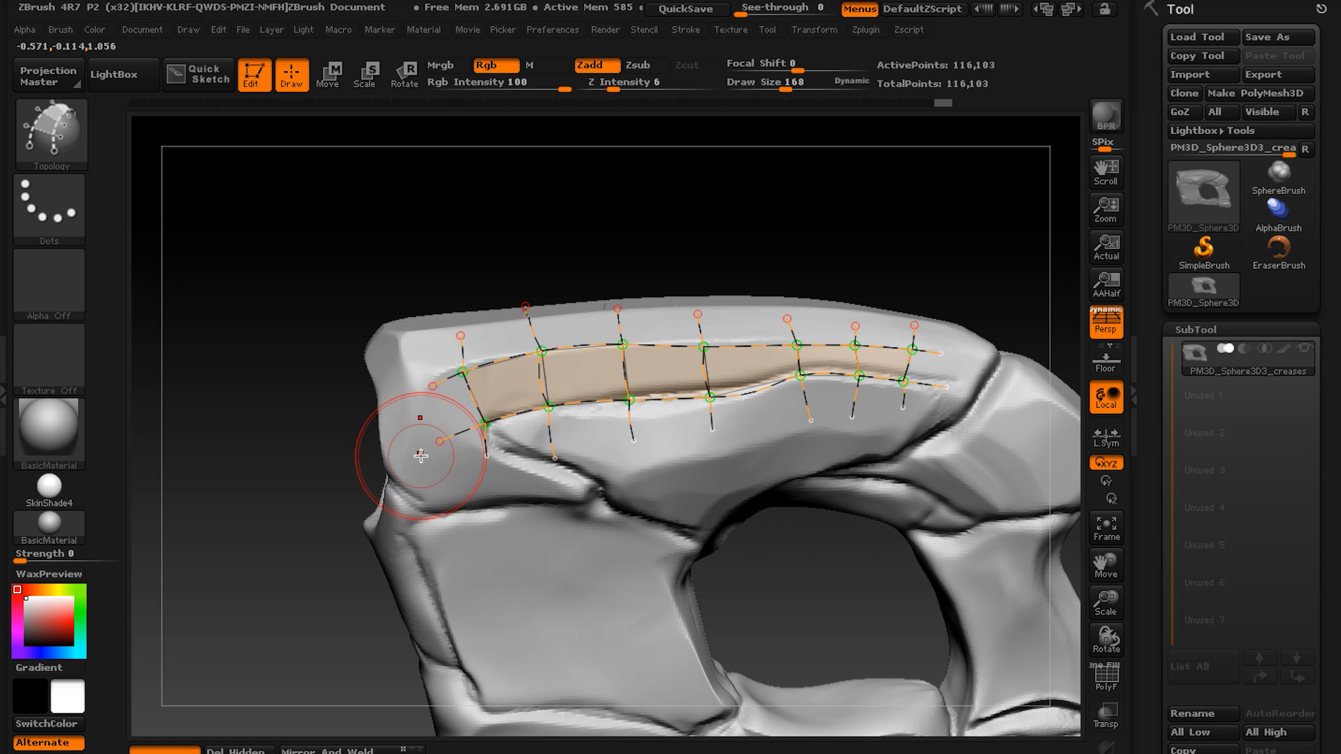
pyautogui.moveTo(432, 493); pyautogui.dragTo(456, 524, button='right')
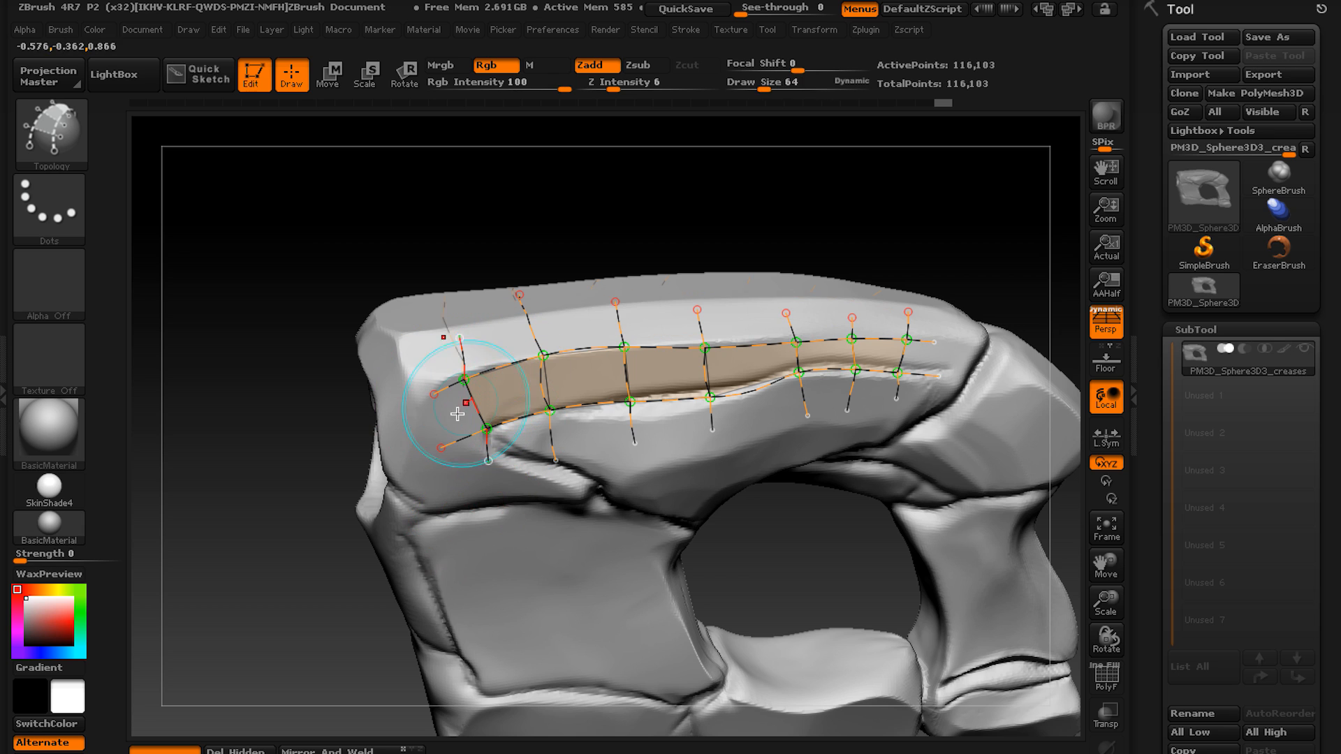
pyautogui.moveTo(783, 378); pyautogui.dragTo(923, 376)
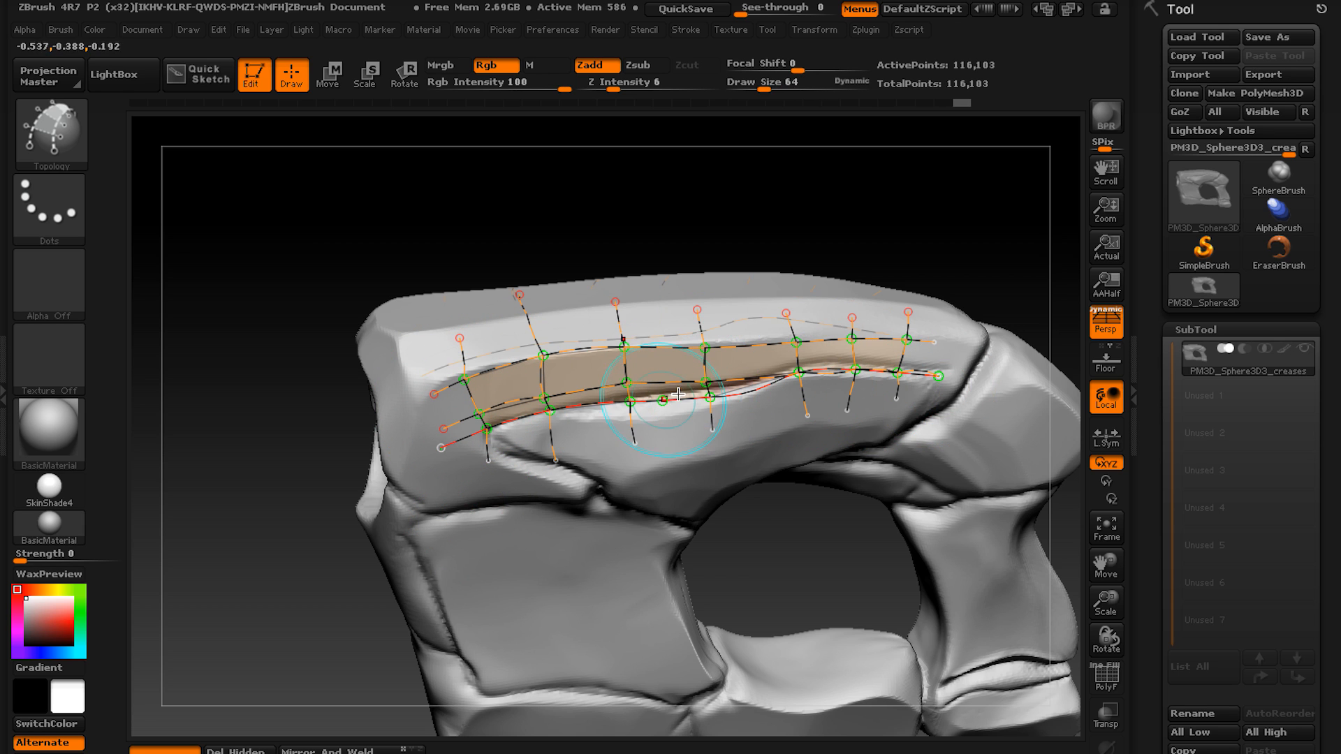
pyautogui.moveTo(667, 383); pyautogui.dragTo(647, 284, button='right')
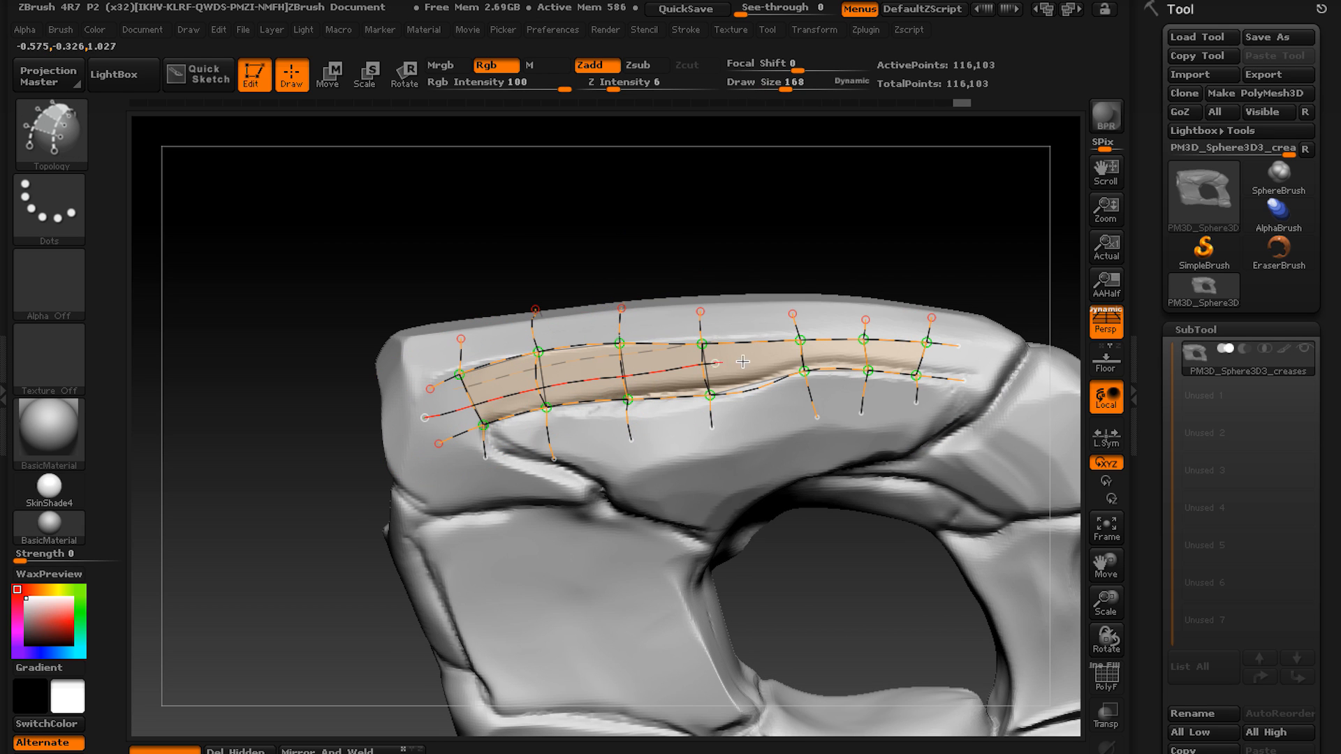
pyautogui.moveTo(891, 352); pyautogui.dragTo(929, 357)
pyautogui.hotkey('ctrl', 'z')
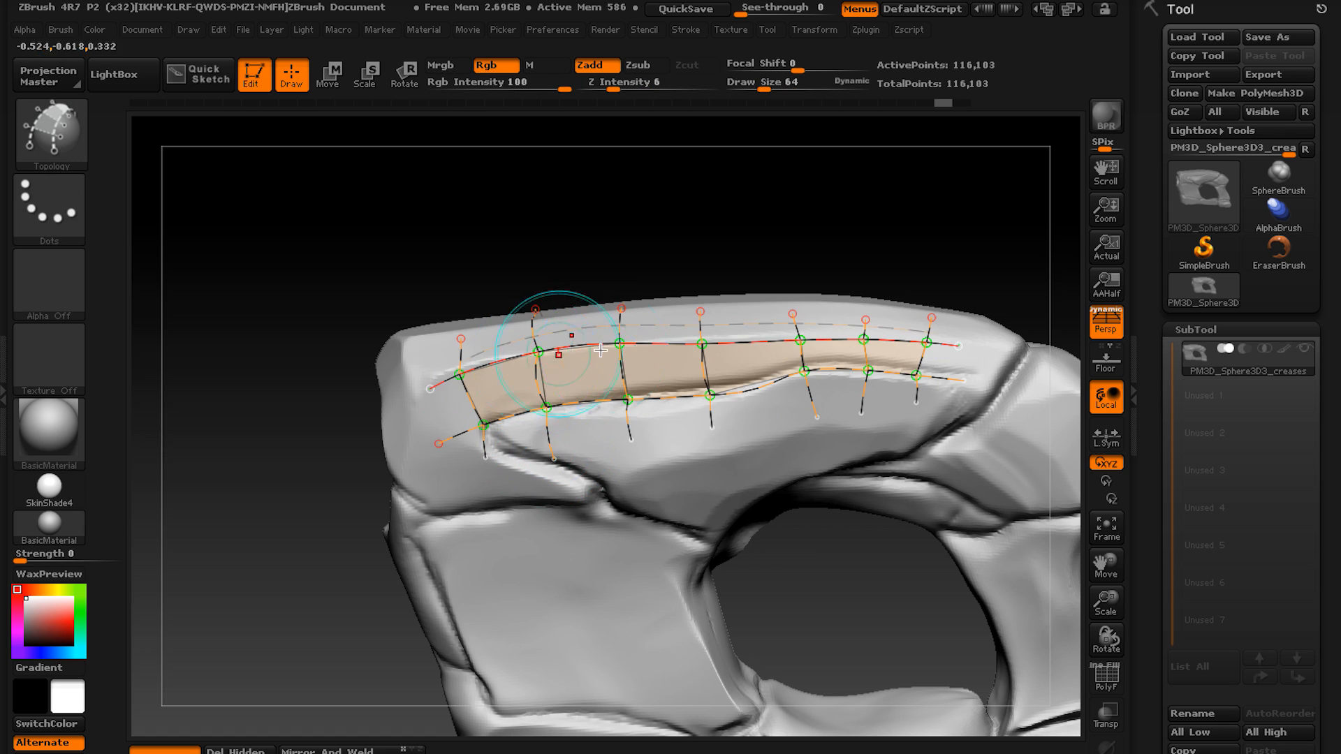
pyautogui.moveTo(519, 418); pyautogui.dragTo(502, 405, button='right')
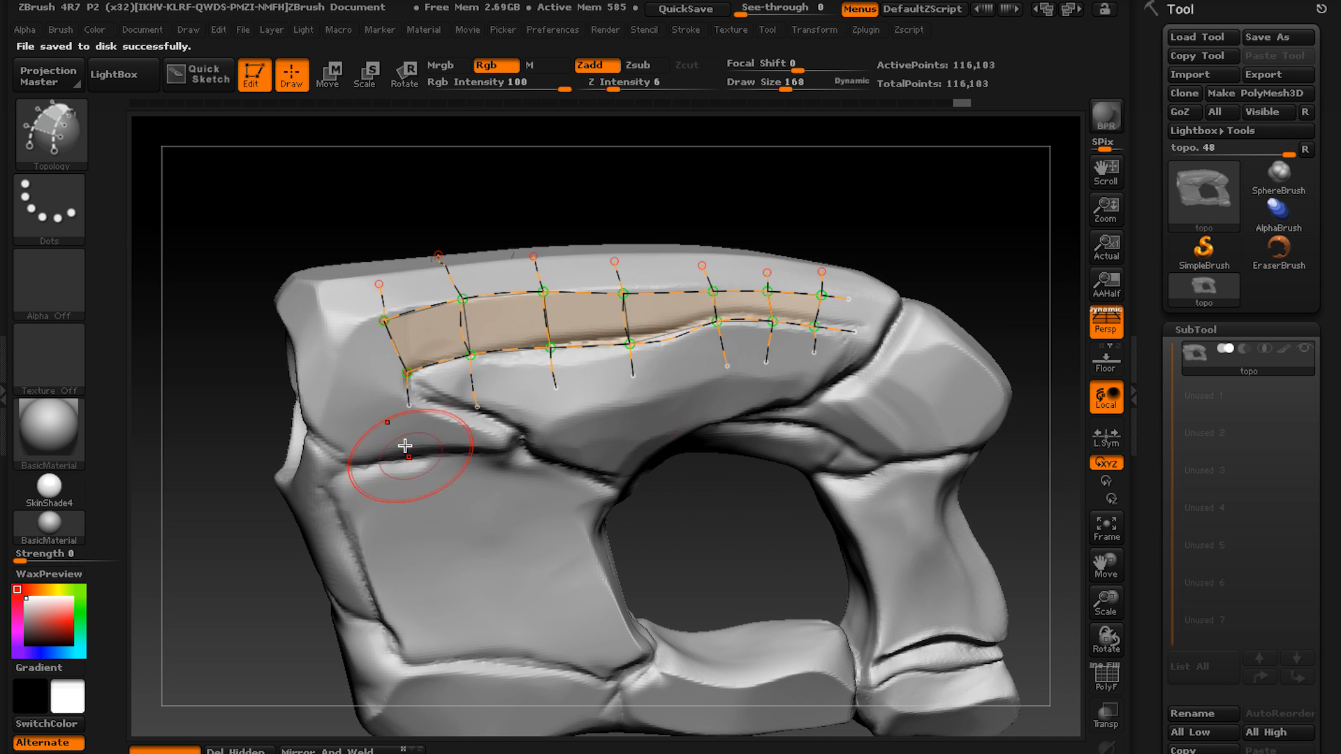
# Erase the loose curve ends around the six-quad strip and draw topology curves along the crease and seams beneath it.
pyautogui.moveTo(404, 443); pyautogui.dragTo(327, 347, button='right')
pyautogui.moveTo(327, 347); pyautogui.dragTo(635, 418)
pyautogui.moveTo(573, 433); pyautogui.dragTo(629, 419, button='right')
pyautogui.moveTo(509, 299); pyautogui.dragTo(515, 413)
pyautogui.moveTo(512, 315); pyautogui.dragTo(1063, 379)
pyautogui.moveTo(620, 385); pyautogui.dragTo(670, 350, button='right')
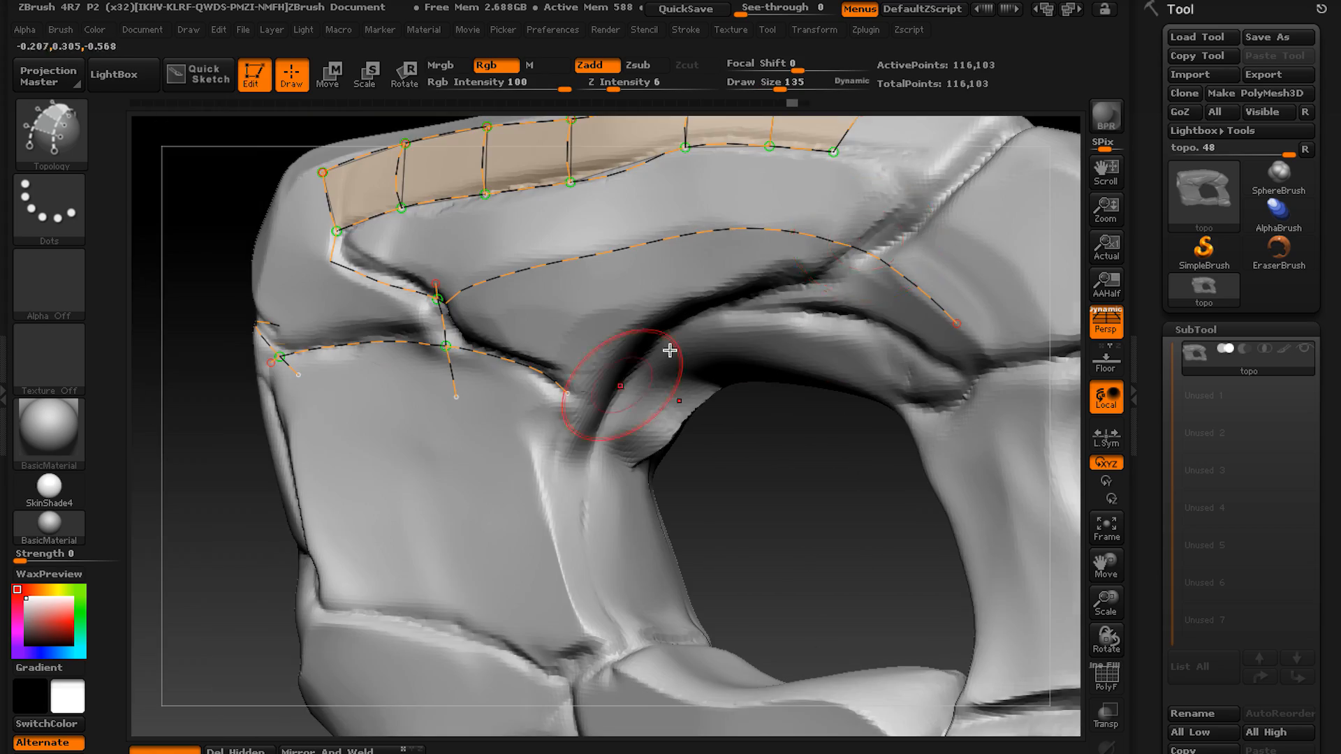
# Draw topology curves along the arch's lower groove and down the front panel's inner edge beside the hole.
pyautogui.moveTo(580, 366); pyautogui.dragTo(552, 412, button='right')
pyautogui.moveTo(548, 427); pyautogui.dragTo(943, 120)
pyautogui.moveTo(594, 406)
pyautogui.mouseDown(button='right')
pyautogui.moveTo(533, 434)
pyautogui.moveTo(586, 392)
pyautogui.mouseUp(button='right')
pyautogui.moveTo(610, 264); pyautogui.dragTo(575, 374)
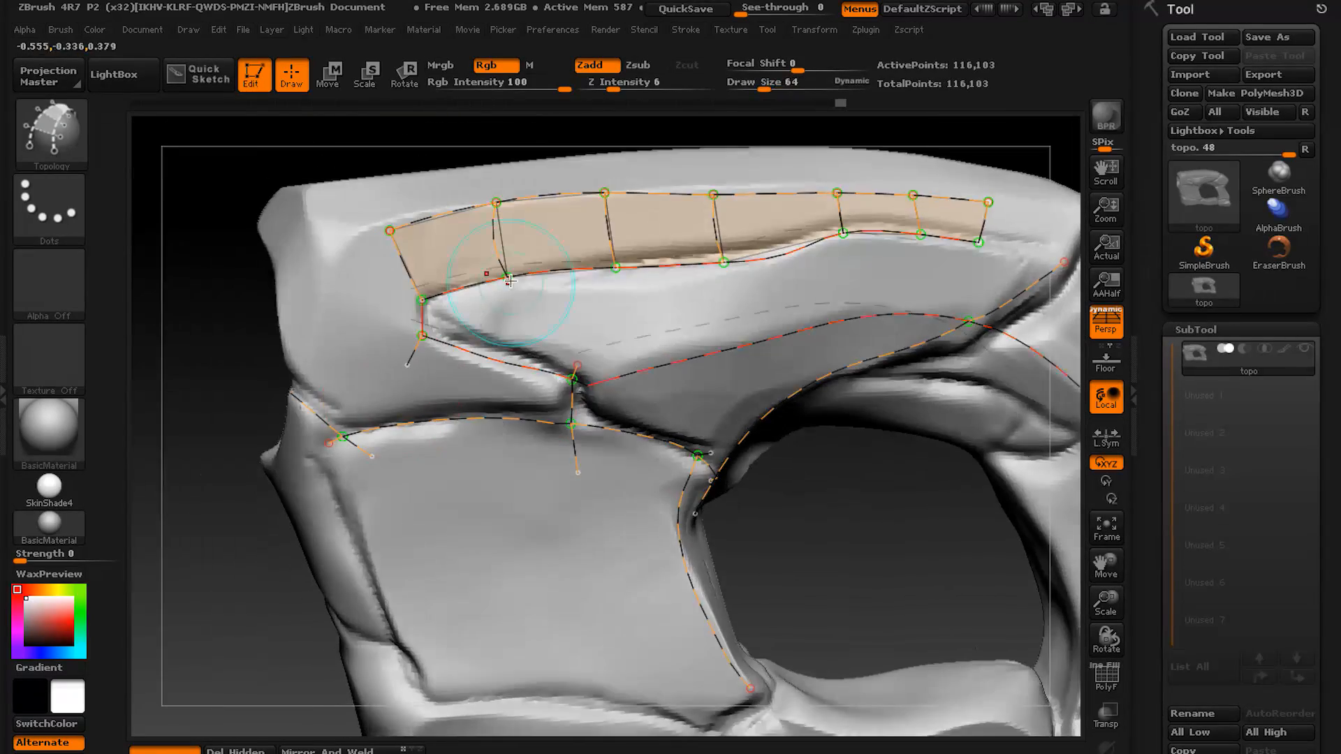
# Draw crossing curves from the quad strip over the creased area to the lower seam to form the first panels below.
pyautogui.moveTo(559, 377); pyautogui.dragTo(505, 350, button='right')
pyautogui.moveTo(385, 301); pyautogui.dragTo(371, 503)
pyautogui.moveTo(600, 283); pyautogui.dragTo(674, 454)
pyautogui.moveTo(601, 489)
pyautogui.mouseDown(button='right')
pyautogui.moveTo(568, 539)
pyautogui.moveTo(584, 366)
pyautogui.mouseUp(button='right')
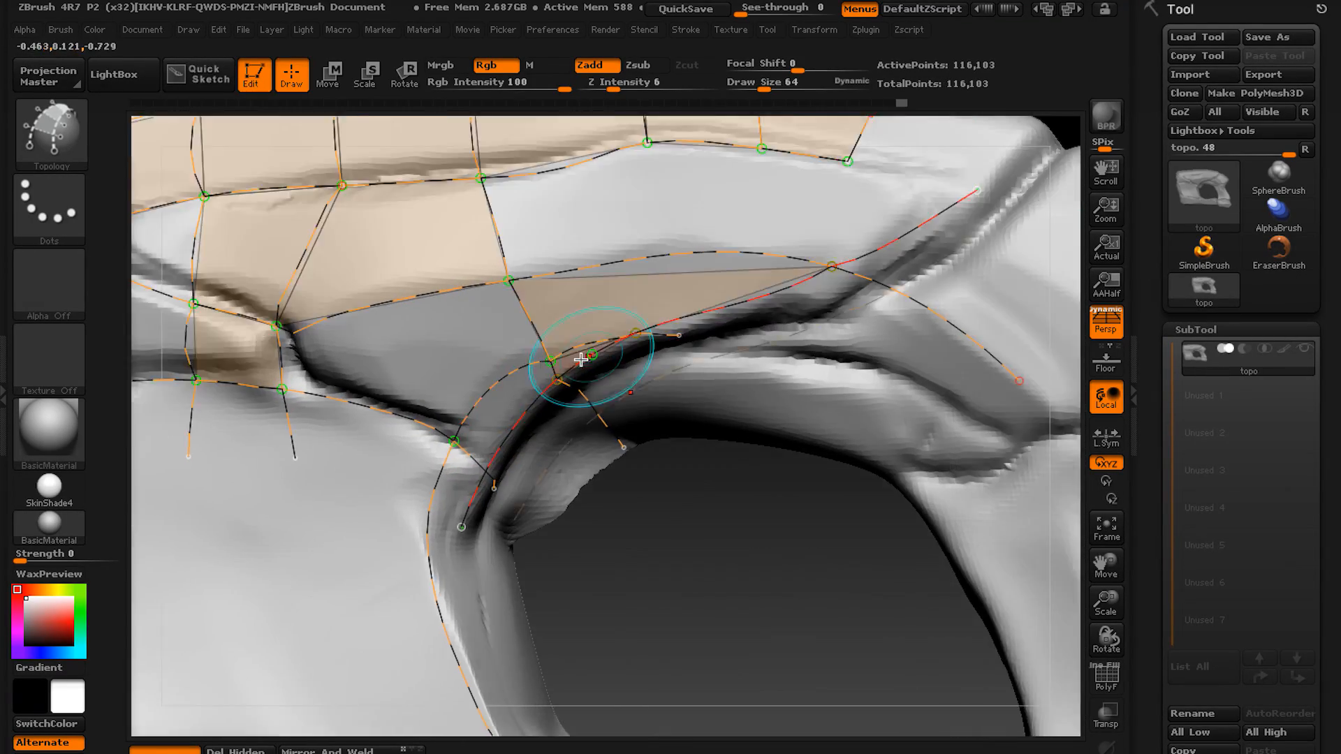
pyautogui.moveTo(740, 347); pyautogui.dragTo(519, 458)
pyautogui.moveTo(519, 455)
pyautogui.mouseDown(button='right')
pyautogui.moveTo(590, 279)
pyautogui.moveTo(599, 321)
pyautogui.mouseUp(button='right')
pyautogui.moveTo(575, 185); pyautogui.dragTo(593, 489)
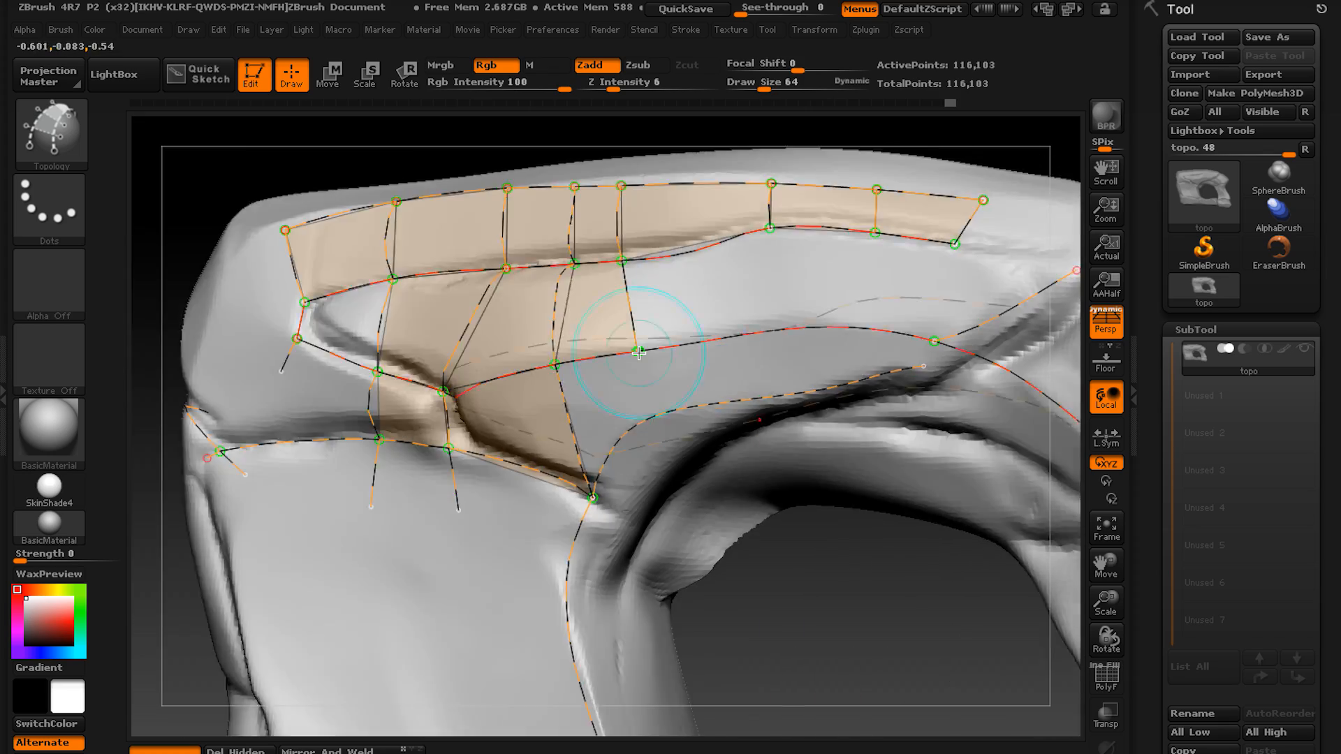
# Draw the lower border curve along the arch's groove up to the diagonal seam at the end block.
pyautogui.moveTo(608, 328)
pyautogui.mouseDown(button='right')
pyautogui.moveTo(577, 446)
pyautogui.moveTo(478, 437)
pyautogui.moveTo(519, 419)
pyautogui.mouseUp(button='right')
pyautogui.moveTo(518, 411); pyautogui.dragTo(389, 531)
pyautogui.moveTo(389, 530); pyautogui.dragTo(489, 447, button='right')
pyautogui.moveTo(496, 437); pyautogui.dragTo(789, 342)
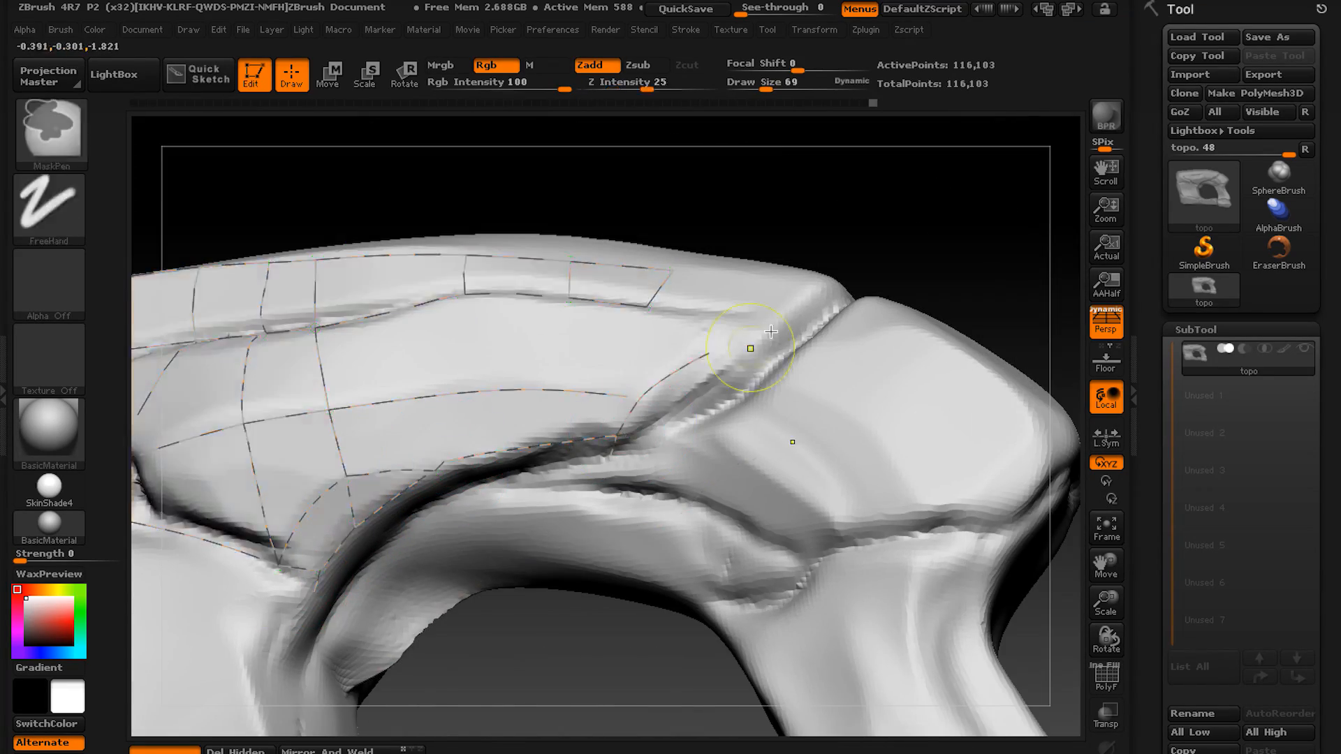
# Draw crossing curves from the strip down to the arch's groove, extending the rows of quads toward the diagonal seam.
pyautogui.moveTo(755, 347); pyautogui.dragTo(699, 391, button='right')
pyautogui.moveTo(574, 282); pyautogui.dragTo(569, 479)
pyautogui.moveTo(584, 425); pyautogui.dragTo(531, 419, button='right')
pyautogui.moveTo(618, 286); pyautogui.dragTo(585, 479)
pyautogui.moveTo(686, 380); pyautogui.dragTo(702, 419, button='right')
pyautogui.keyDown('alt'); pyautogui.moveTo(751, 364); pyautogui.dragTo(710, 488); pyautogui.keyUp('alt')
pyautogui.moveTo(710, 488); pyautogui.dragTo(692, 440, button='right')
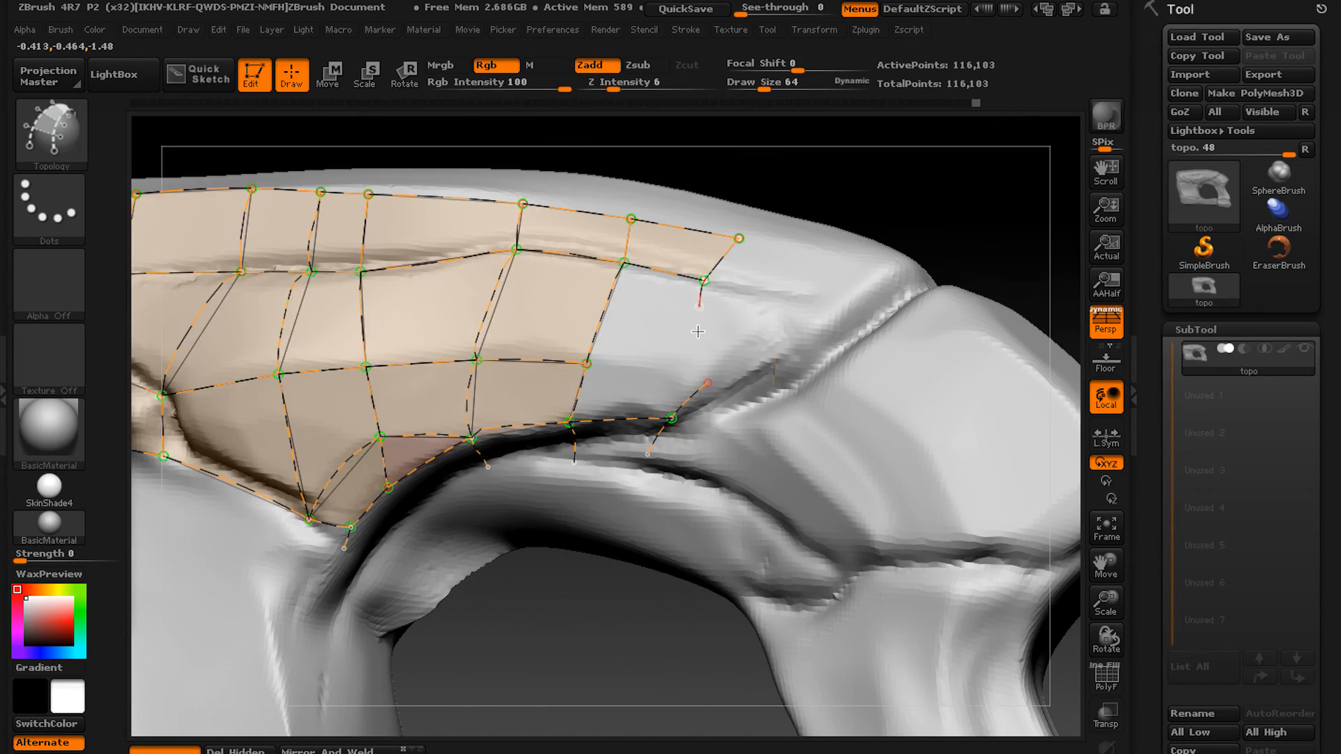
# Try closing the panel beside the diagonal seam with a crossing curve from the strip's end corner to the groove.
pyautogui.moveTo(710, 284); pyautogui.dragTo(657, 451)
pyautogui.moveTo(706, 398); pyautogui.dragTo(656, 350, button='right')
pyautogui.moveTo(597, 287); pyautogui.dragTo(758, 322)
pyautogui.moveTo(615, 394); pyautogui.dragTo(743, 376)
pyautogui.moveTo(742, 290); pyautogui.dragTo(689, 386)
pyautogui.moveTo(720, 359); pyautogui.dragTo(768, 316, button='right')
pyautogui.keyDown('alt'); pyautogui.moveTo(712, 259); pyautogui.dragTo(664, 406); pyautogui.keyUp('alt')
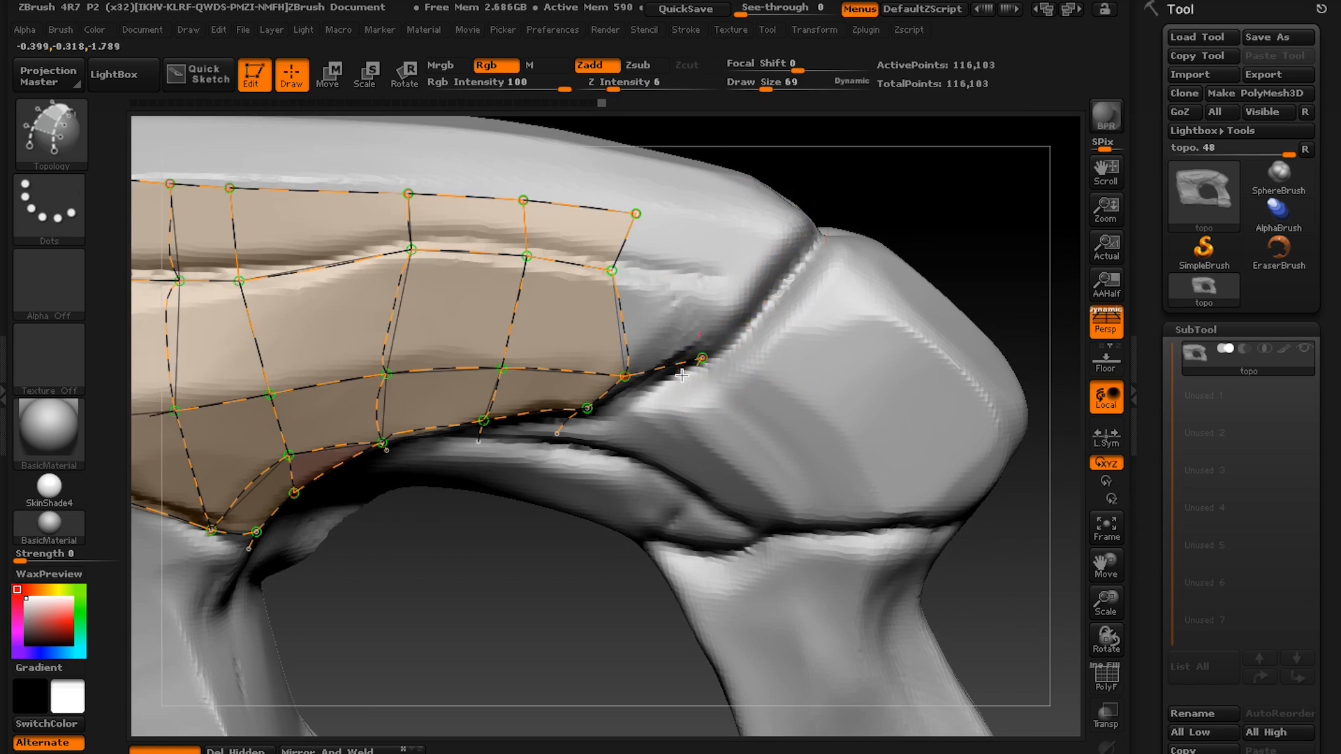
# Draw two lengthwise curves across the diagonal seam and over the end block down to its lower seam.
pyautogui.moveTo(651, 426); pyautogui.dragTo(609, 373, button='right')
pyautogui.moveTo(606, 256); pyautogui.dragTo(671, 434, button='right')
pyautogui.moveTo(670, 440); pyautogui.dragTo(823, 575)
pyautogui.moveTo(712, 301); pyautogui.dragTo(847, 384)
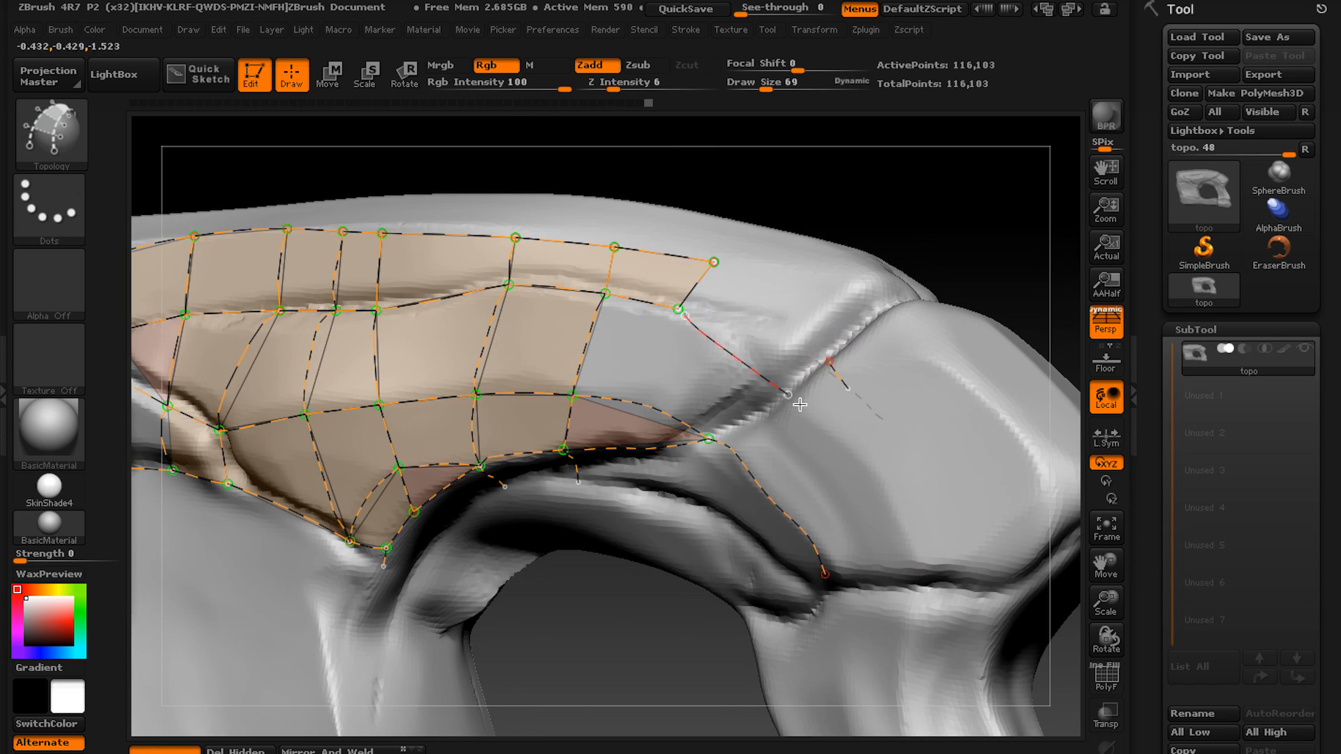
pyautogui.moveTo(847, 384); pyautogui.dragTo(726, 419, button='right')
pyautogui.keyDown('alt'); pyautogui.moveTo(703, 449); pyautogui.dragTo(656, 482); pyautogui.keyUp('alt')
pyautogui.moveTo(726, 294); pyautogui.dragTo(701, 246, button='right')
pyautogui.moveTo(689, 232); pyautogui.dragTo(973, 510)
pyautogui.keyDown('shift'); pyautogui.moveTo(713, 258); pyautogui.dragTo(749, 279); pyautogui.keyUp('shift')
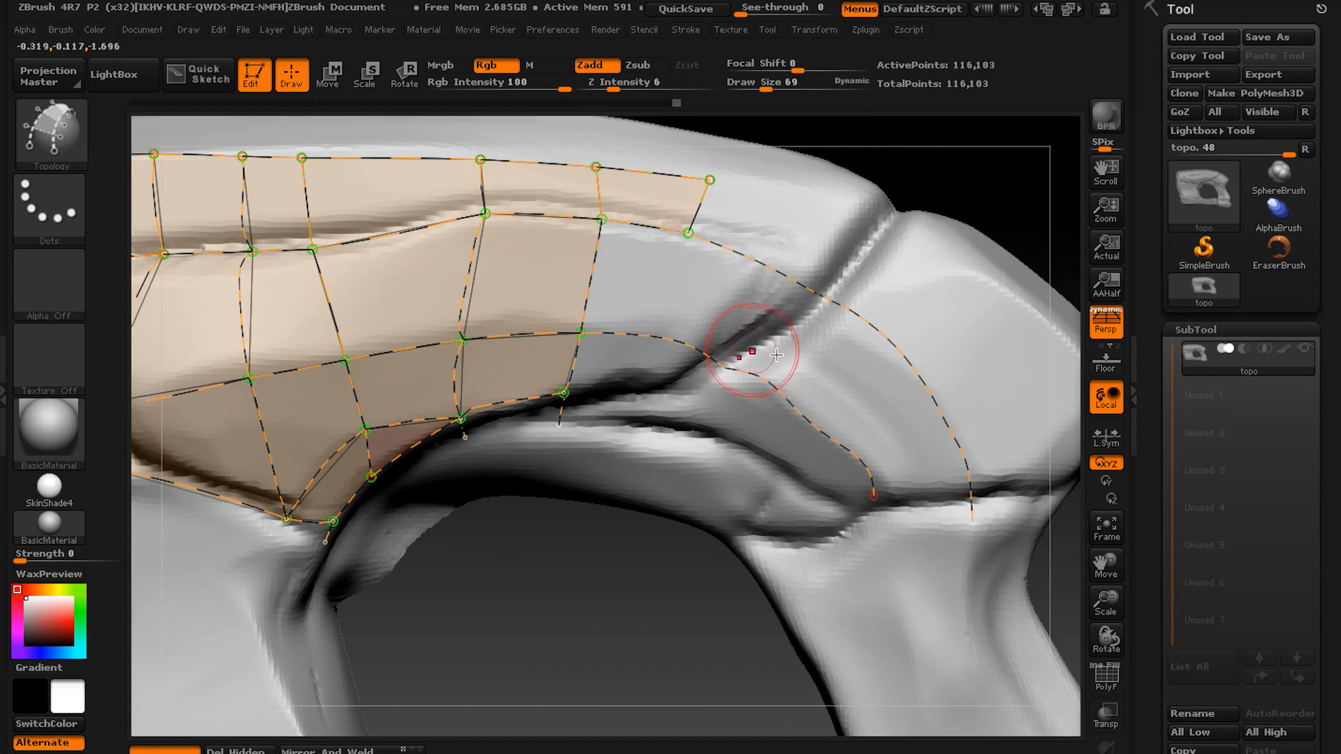
# Draw a crossing curve just before the diagonal seam and extend the strip's upper edge curve to meet it.
pyautogui.moveTo(689, 232); pyautogui.dragTo(675, 406)
pyautogui.keyDown('alt'); pyautogui.moveTo(664, 364); pyautogui.dragTo(635, 413); pyautogui.keyUp('alt')
pyautogui.moveTo(635, 413); pyautogui.dragTo(672, 355, button='right')
pyautogui.keyDown('alt'); pyautogui.moveTo(727, 391); pyautogui.dragTo(692, 458); pyautogui.keyUp('alt')
pyautogui.moveTo(586, 411); pyautogui.dragTo(761, 470)
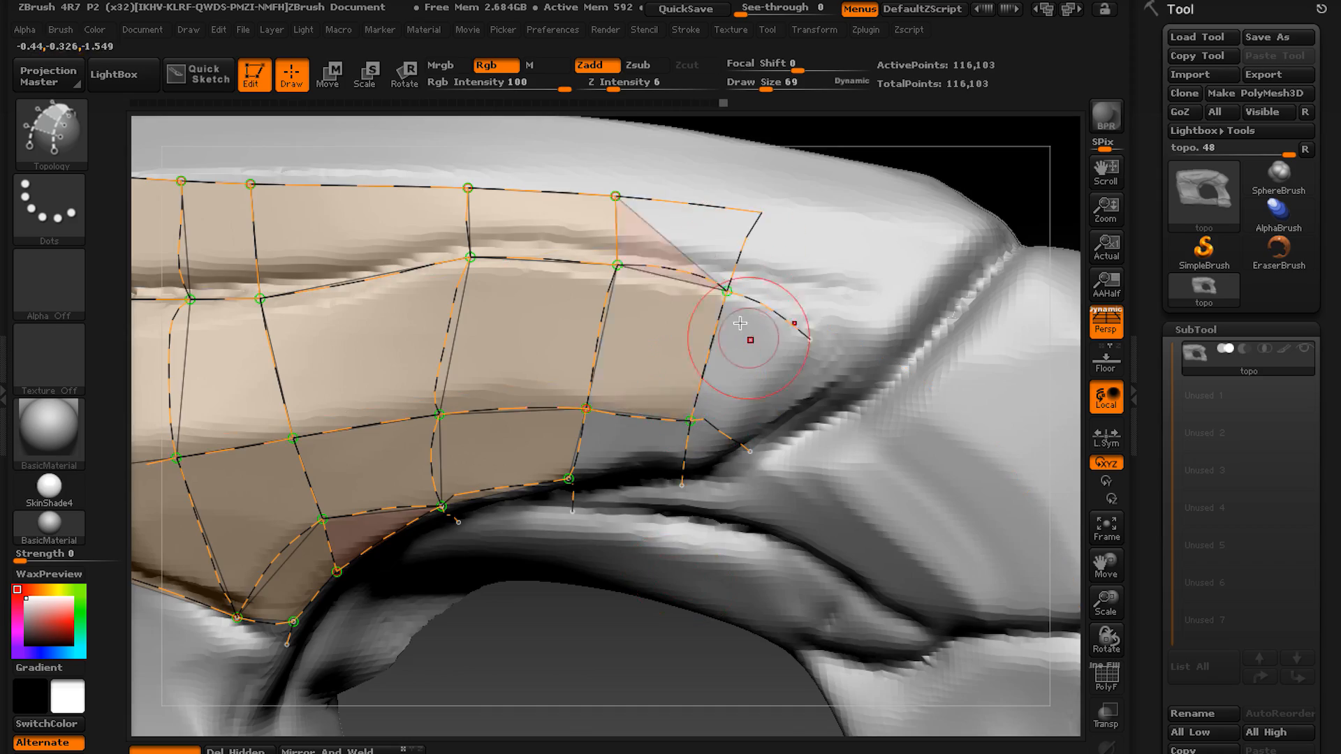
# Draw the lengthwise curves from the arch across the diagonal seam and over the end block.
pyautogui.moveTo(569, 479); pyautogui.dragTo(687, 482)
pyautogui.moveTo(687, 482)
pyautogui.mouseDown(button='right')
pyautogui.moveTo(484, 459)
pyautogui.moveTo(601, 391)
pyautogui.mouseUp(button='right')
pyautogui.moveTo(424, 341); pyautogui.dragTo(660, 554)
pyautogui.moveTo(455, 240); pyautogui.dragTo(723, 536)
pyautogui.moveTo(492, 177)
pyautogui.mouseDown()
pyautogui.moveTo(620, 231)
pyautogui.moveTo(926, 423)
pyautogui.mouseUp()
# Draw crossing curves over the end block to fill it with quads down to its lower seam.
pyautogui.moveTo(926, 422); pyautogui.dragTo(877, 297, button='right')
pyautogui.moveTo(1034, 157)
pyautogui.mouseDown()
pyautogui.moveTo(793, 363)
pyautogui.moveTo(923, 468)
pyautogui.mouseUp()
pyautogui.moveTo(922, 468)
pyautogui.mouseDown(button='right')
pyautogui.moveTo(423, 350)
pyautogui.moveTo(571, 434)
pyautogui.moveTo(447, 510)
pyautogui.mouseUp(button='right')
pyautogui.moveTo(447, 510)
pyautogui.mouseDown()
pyautogui.moveTo(530, 437)
pyautogui.moveTo(716, 395)
pyautogui.mouseUp()
pyautogui.moveTo(590, 510); pyautogui.dragTo(786, 430)
pyautogui.moveTo(785, 429)
pyautogui.mouseDown(button='right')
pyautogui.moveTo(620, 476)
pyautogui.moveTo(715, 338)
pyautogui.moveTo(491, 440)
pyautogui.moveTo(503, 391)
pyautogui.mouseUp(button='right')
pyautogui.moveTo(454, 281); pyautogui.dragTo(442, 397)
pyautogui.moveTo(441, 396); pyautogui.dragTo(822, 262, button='right')
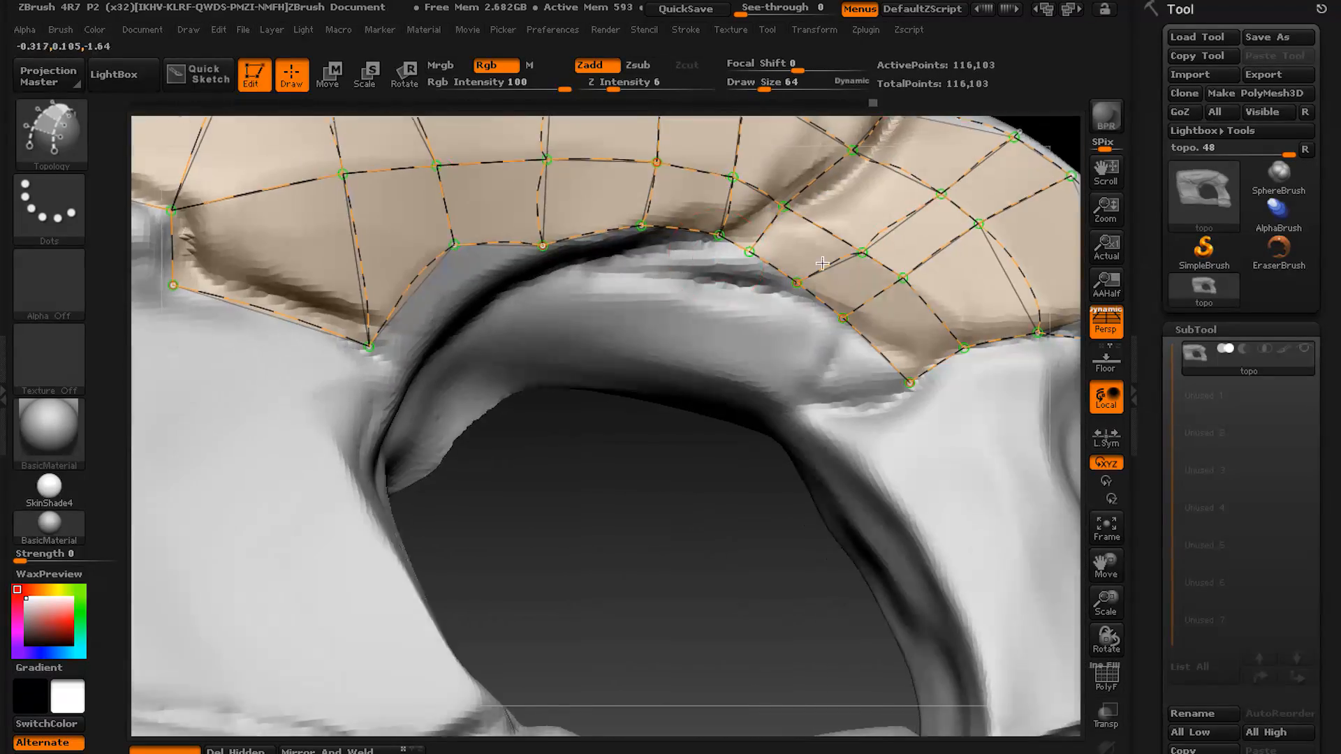
# Extend short crossing curves under the arch and join them with a lengthwise curve to form an underside row of quads.
pyautogui.moveTo(750, 252); pyautogui.dragTo(760, 293)
pyautogui.moveTo(719, 236); pyautogui.dragTo(716, 276)
pyautogui.moveTo(715, 275); pyautogui.dragTo(735, 301, button='right')
pyautogui.moveTo(542, 264); pyautogui.dragTo(577, 300)
pyautogui.moveTo(440, 260); pyautogui.dragTo(489, 356)
pyautogui.moveTo(800, 319); pyautogui.dragTo(428, 410)
# Draw a curve from the crease tip to the block's outer corner and redraw the curve along the lower seam.
pyautogui.moveTo(359, 366)
pyautogui.mouseDown()
pyautogui.moveTo(436, 445)
pyautogui.moveTo(402, 451)
pyautogui.mouseUp()
pyautogui.moveTo(402, 451); pyautogui.dragTo(540, 336, button='right')
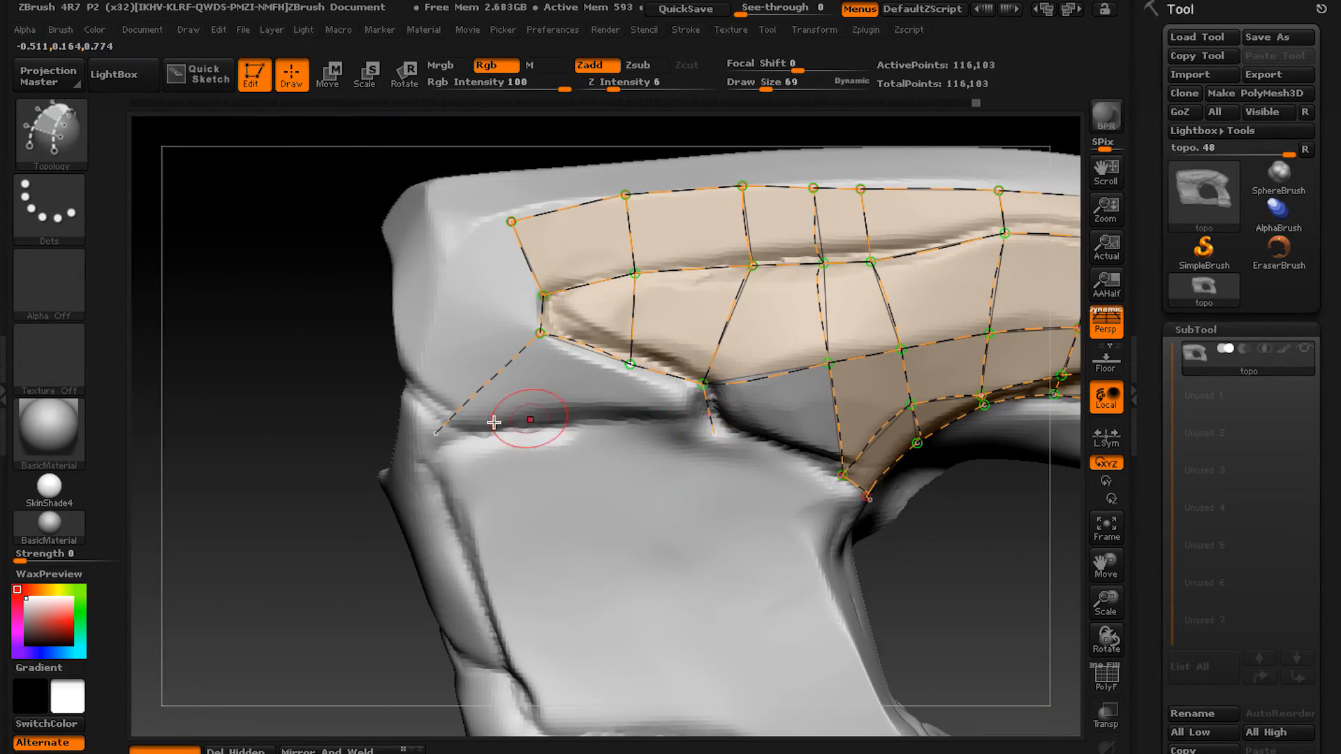
pyautogui.moveTo(762, 436); pyautogui.dragTo(706, 425)
pyautogui.moveTo(706, 425); pyautogui.dragTo(685, 443, button='right')
pyautogui.moveTo(685, 443); pyautogui.dragTo(512, 461)
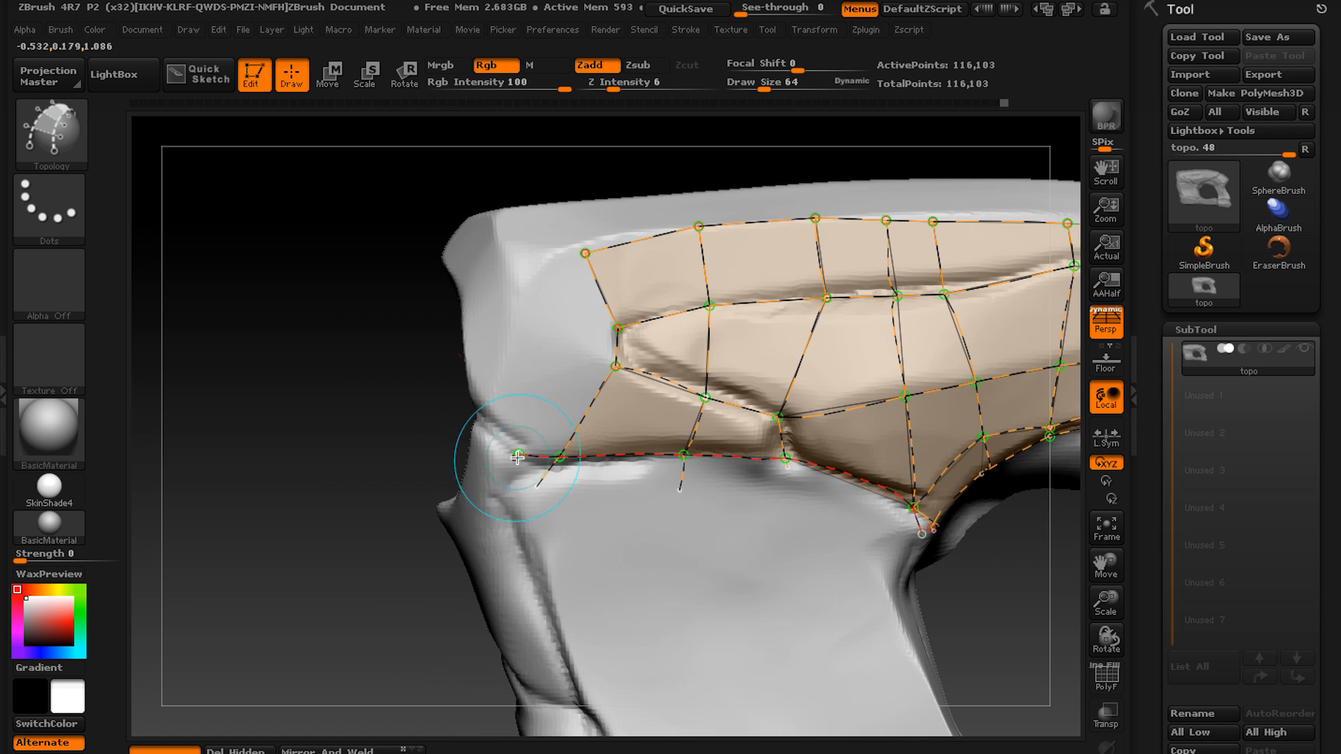
# Try a column of quads over the upper block's outer end, from the strip's end down to the lower corner.
pyautogui.moveTo(617, 335); pyautogui.dragTo(497, 293)
pyautogui.moveTo(516, 306); pyautogui.dragTo(462, 438)
pyautogui.moveTo(585, 217); pyautogui.dragTo(609, 319, button='right')
pyautogui.moveTo(517, 383); pyautogui.dragTo(463, 382)
pyautogui.keyDown('alt'); pyautogui.moveTo(462, 383); pyautogui.dragTo(521, 329, button='right'); pyautogui.keyUp('alt')
pyautogui.keyDown('alt'); pyautogui.moveTo(619, 398); pyautogui.dragTo(545, 450); pyautogui.keyUp('alt')
pyautogui.moveTo(545, 450); pyautogui.dragTo(670, 447, button='right')
pyautogui.moveTo(658, 369); pyautogui.dragTo(646, 435)
pyautogui.moveTo(658, 372); pyautogui.dragTo(564, 495)
pyautogui.keyDown('alt'); pyautogui.moveTo(588, 478); pyautogui.dragTo(656, 479, button='right'); pyautogui.keyUp('alt')
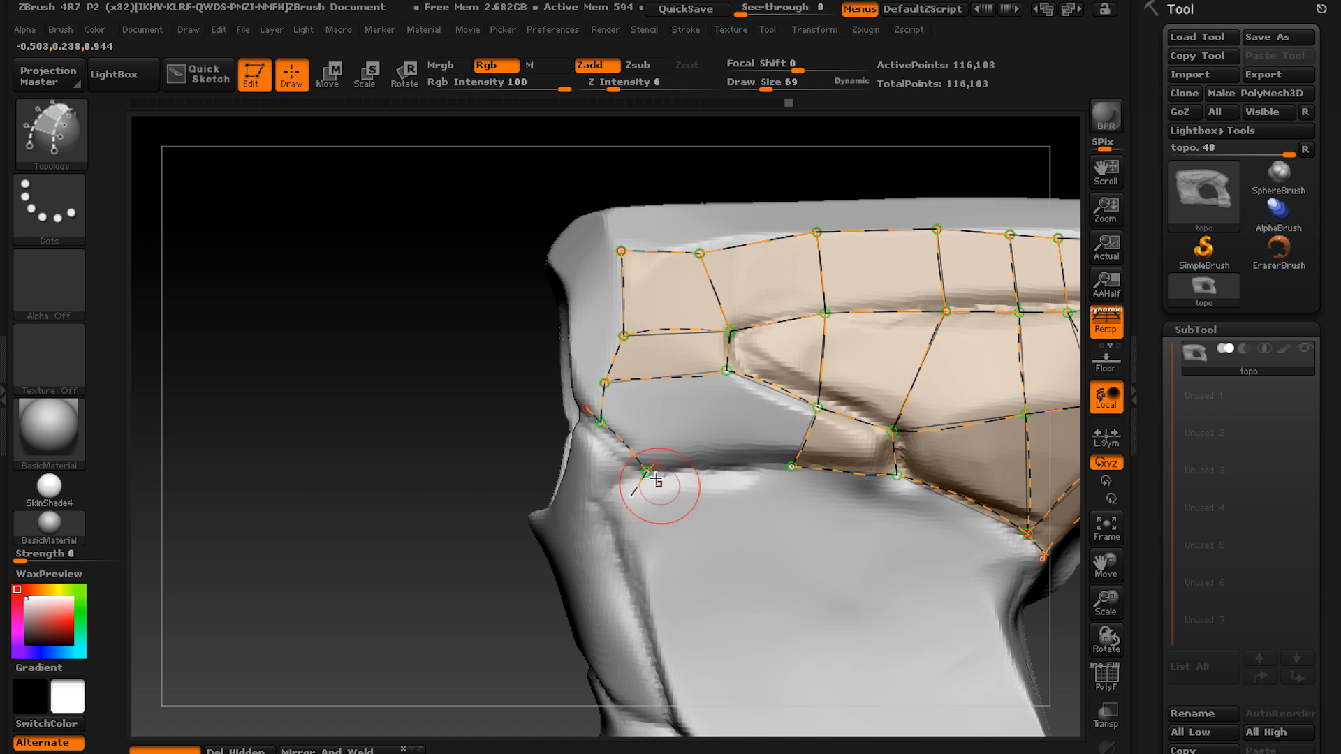
# Draw a curve around the round opening's rim and connect it to the quads at the block's outer end.
pyautogui.moveTo(649, 477); pyautogui.dragTo(641, 478)
pyautogui.moveTo(530, 489); pyautogui.dragTo(649, 475, button='right')
pyautogui.moveTo(602, 288); pyautogui.dragTo(651, 482)
pyautogui.moveTo(691, 308); pyautogui.dragTo(632, 269)
pyautogui.moveTo(531, 280); pyautogui.dragTo(620, 349, button='right')
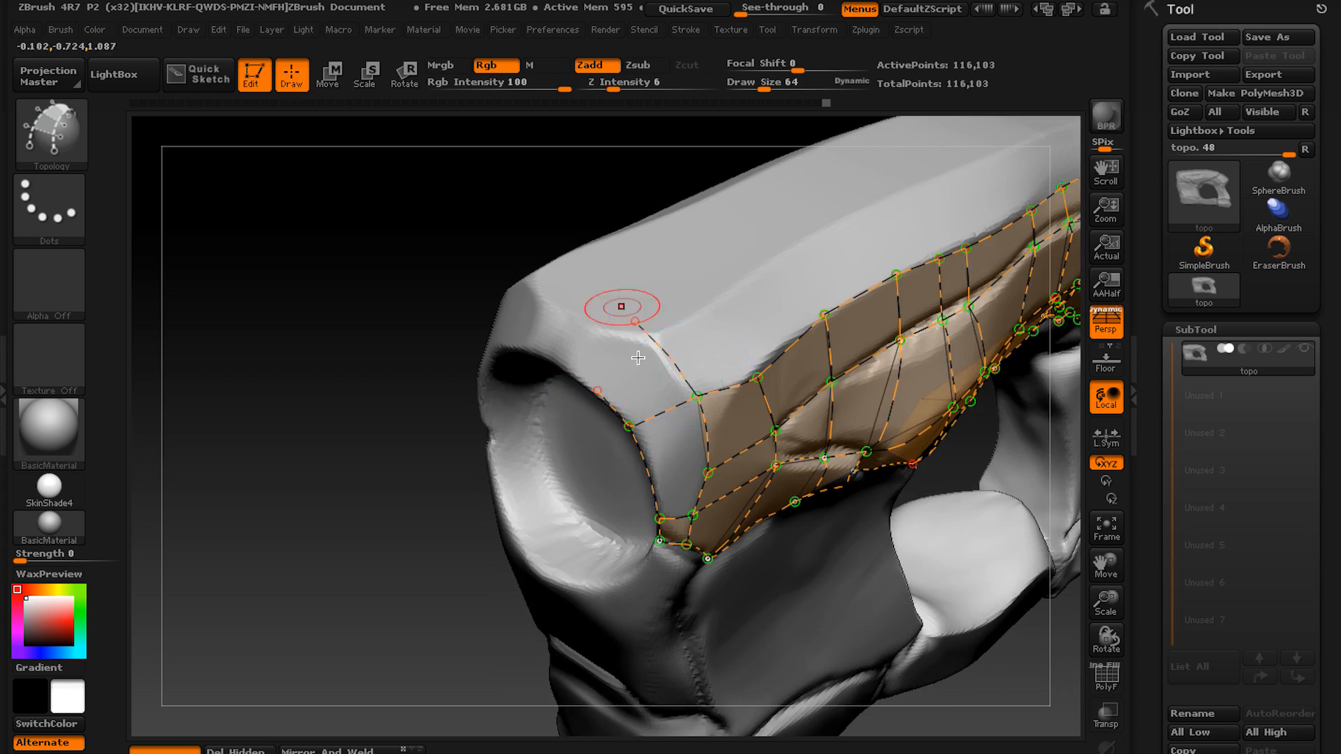
# Clear the quads at the block's outer end and extend the strip's upper edge curve onto that end.
pyautogui.moveTo(489, 349); pyautogui.dragTo(447, 280, button='right')
pyautogui.moveTo(649, 469); pyautogui.dragTo(728, 472)
pyautogui.moveTo(696, 537); pyautogui.dragTo(601, 328, button='right')
pyautogui.keyDown('alt'); pyautogui.moveTo(643, 456); pyautogui.dragTo(615, 579); pyautogui.keyUp('alt')
pyautogui.keyDown('alt'); pyautogui.moveTo(538, 489); pyautogui.dragTo(481, 373); pyautogui.keyUp('alt')
pyautogui.moveTo(642, 314); pyautogui.dragTo(579, 379)
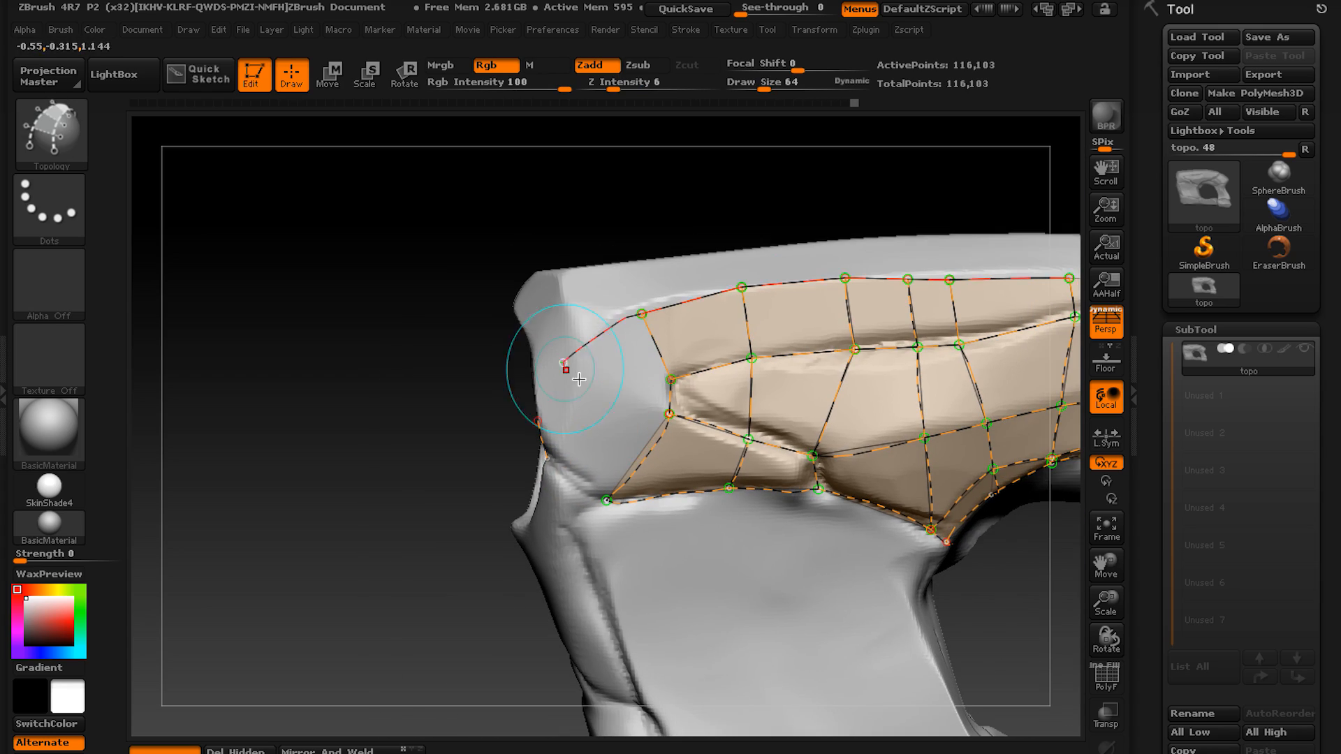
# Draw connecting curves from the strip's end to the round opening's rim to fill the block's outer end with panels.
pyautogui.moveTo(667, 413); pyautogui.dragTo(574, 350)
pyautogui.moveTo(392, 419)
pyautogui.mouseDown()
pyautogui.moveTo(482, 426)
pyautogui.moveTo(509, 323)
pyautogui.moveTo(454, 262)
pyautogui.mouseUp()
pyautogui.moveTo(574, 398); pyautogui.dragTo(529, 340)
pyautogui.moveTo(265, 336); pyautogui.dragTo(391, 293)
pyautogui.moveTo(293, 294); pyautogui.dragTo(230, 279)
pyautogui.moveTo(425, 488); pyautogui.dragTo(335, 375)
pyautogui.moveTo(294, 209); pyautogui.dragTo(294, 391)
# Draw a lengthwise curve along the block's top edge and crossing curves up to it to panel the bevel.
pyautogui.moveTo(380, 308)
pyautogui.mouseDown()
pyautogui.moveTo(677, 326)
pyautogui.moveTo(954, 307)
pyautogui.mouseUp()
pyautogui.moveTo(768, 559)
pyautogui.mouseDown()
pyautogui.moveTo(716, 253)
pyautogui.moveTo(763, 297)
pyautogui.mouseUp()
pyautogui.moveTo(699, 335); pyautogui.dragTo(694, 238)
pyautogui.moveTo(584, 338); pyautogui.dragTo(584, 245)
pyautogui.moveTo(548, 323); pyautogui.dragTo(489, 245)
# Draw curves above the round opening's rim and begin the first quads on the block's top face.
pyautogui.moveTo(293, 594)
pyautogui.keyDown('alt'); pyautogui.mouseDown()
pyautogui.moveTo(476, 512)
pyautogui.moveTo(590, 437)
pyautogui.moveTo(563, 367)
pyautogui.mouseUp(); pyautogui.keyUp('alt')
pyautogui.moveTo(597, 447); pyautogui.dragTo(463, 378)
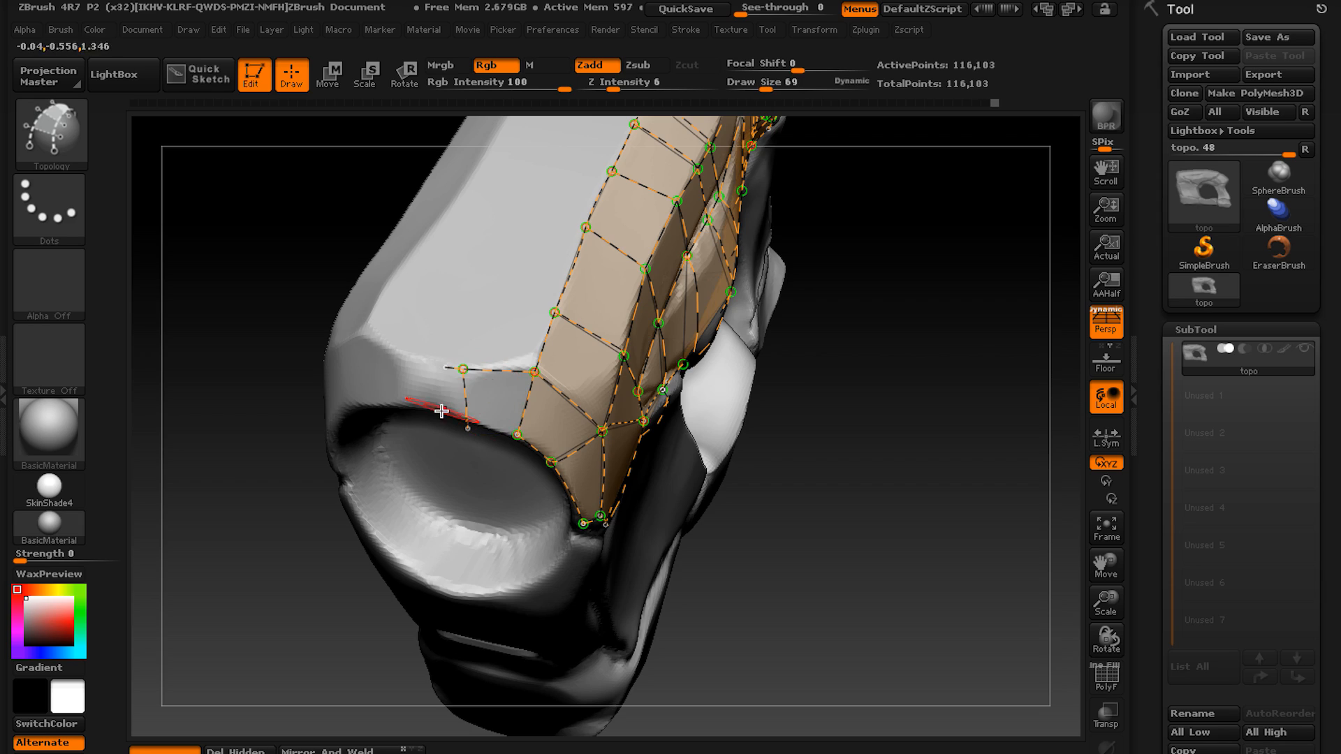
pyautogui.moveTo(516, 245)
pyautogui.mouseDown()
pyautogui.moveTo(593, 482)
pyautogui.moveTo(500, 296)
pyautogui.moveTo(240, 295)
pyautogui.mouseUp()
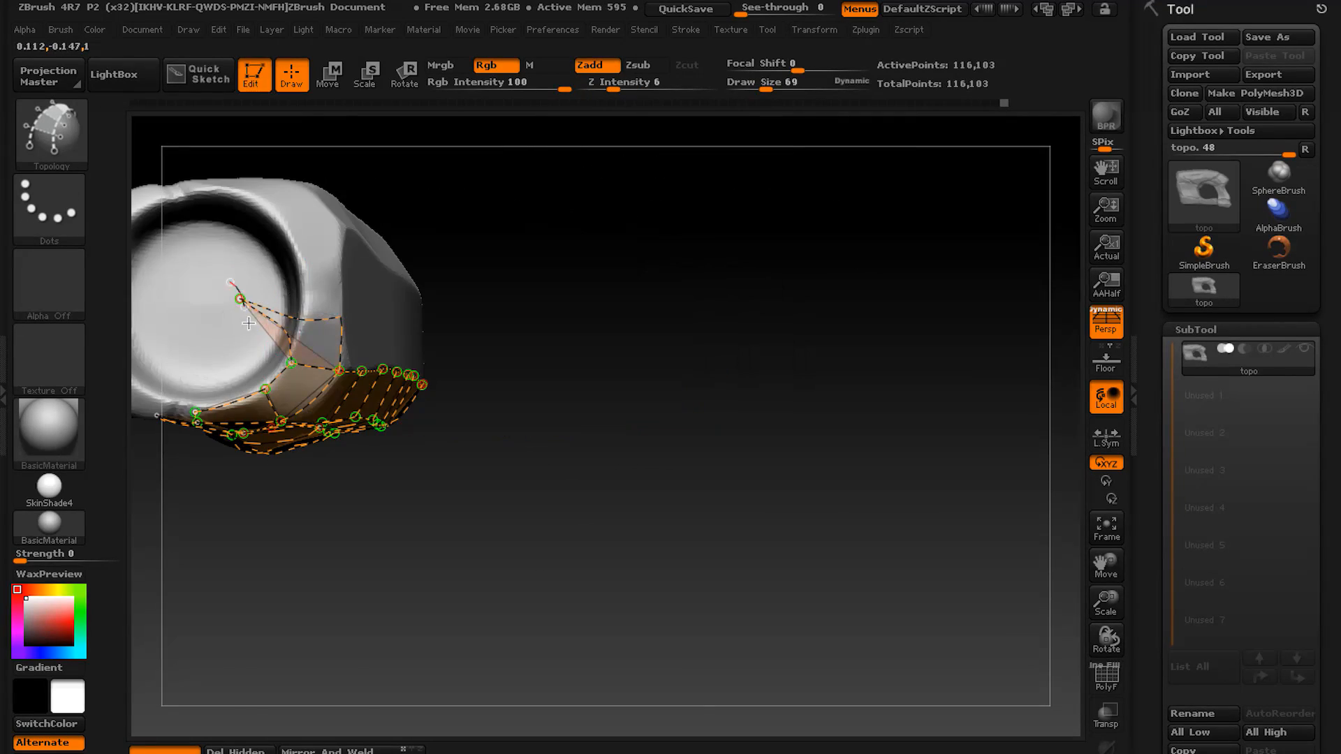
pyautogui.moveTo(321, 291); pyautogui.dragTo(367, 294)
pyautogui.moveTo(548, 287); pyautogui.dragTo(554, 354)
pyautogui.moveTo(434, 559); pyautogui.dragTo(545, 531)
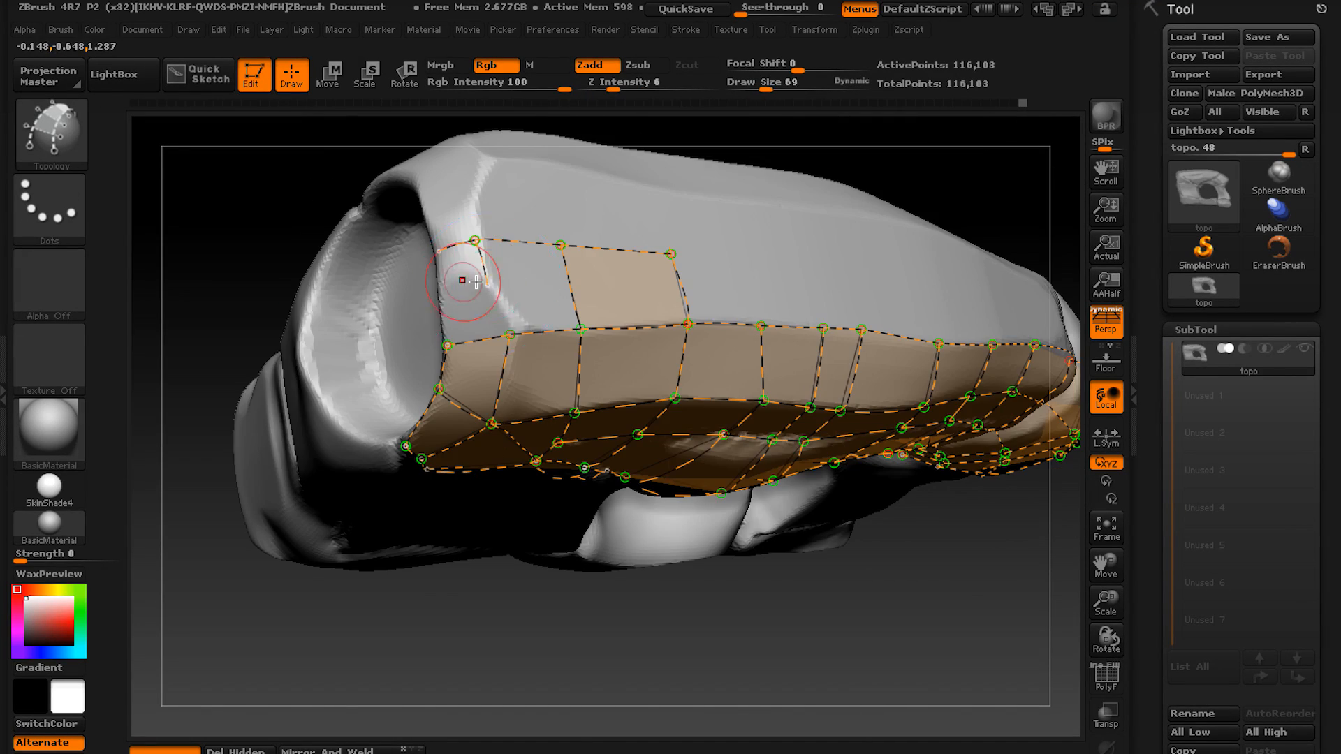
# Draw a lengthwise curve along the top face and crossing curves up to it to form a full row of quads.
pyautogui.moveTo(467, 572); pyautogui.dragTo(364, 559)
pyautogui.moveTo(455, 212)
pyautogui.mouseDown()
pyautogui.moveTo(539, 215)
pyautogui.moveTo(515, 276)
pyautogui.moveTo(500, 279)
pyautogui.moveTo(754, 314)
pyautogui.mouseUp()
pyautogui.moveTo(599, 382); pyautogui.dragTo(593, 303)
pyautogui.moveTo(682, 384); pyautogui.dragTo(686, 299)
pyautogui.moveTo(738, 382); pyautogui.dragTo(742, 288)
pyautogui.keyDown('alt'); pyautogui.moveTo(698, 559); pyautogui.dragTo(412, 589); pyautogui.keyUp('alt')
pyautogui.moveTo(467, 344); pyautogui.dragTo(584, 342)
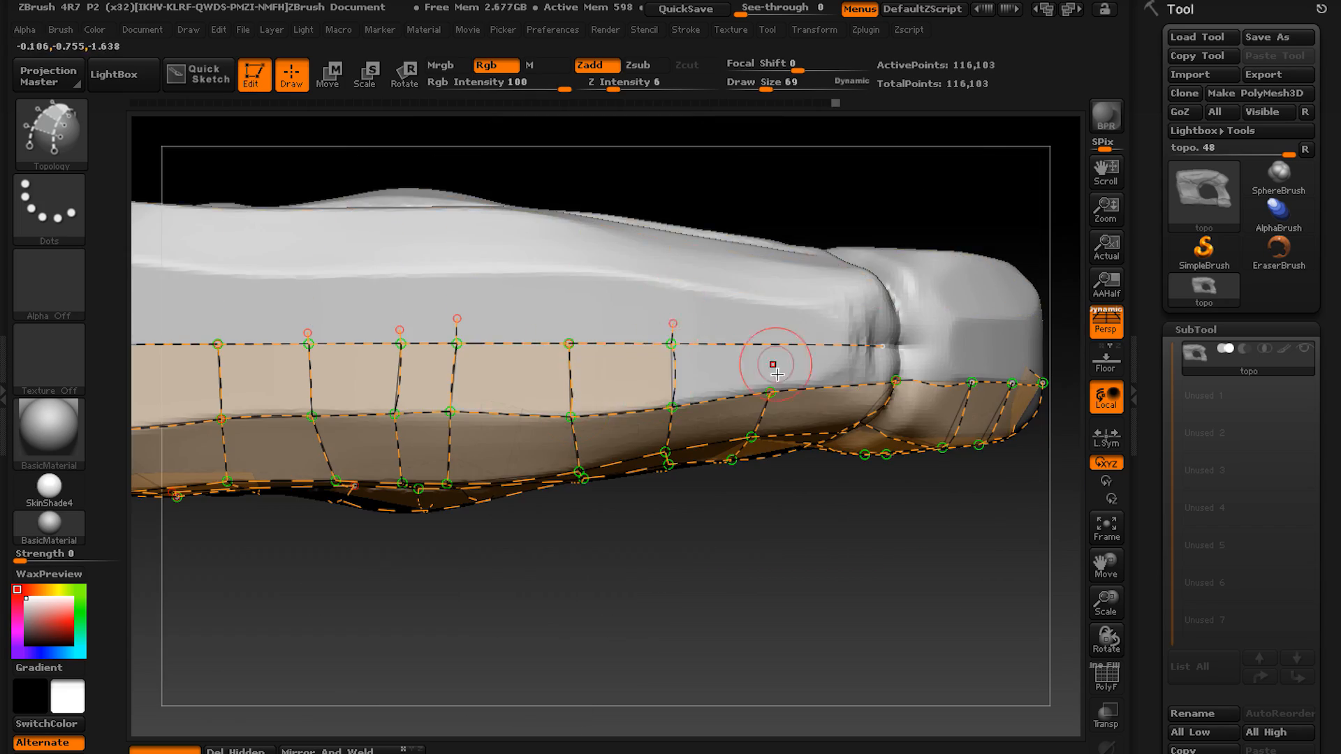
pyautogui.moveTo(772, 393); pyautogui.dragTo(775, 320)
# Continue the top-face row of quads across the seam and over the end block with lengthwise and crossing curves.
pyautogui.moveTo(838, 593); pyautogui.dragTo(699, 559)
pyautogui.moveTo(559, 395); pyautogui.dragTo(692, 383)
pyautogui.moveTo(656, 419); pyautogui.dragTo(659, 335)
pyautogui.moveTo(803, 559); pyautogui.dragTo(629, 530)
pyautogui.click(560, 428)
pyautogui.moveTo(350, 559); pyautogui.dragTo(279, 524)
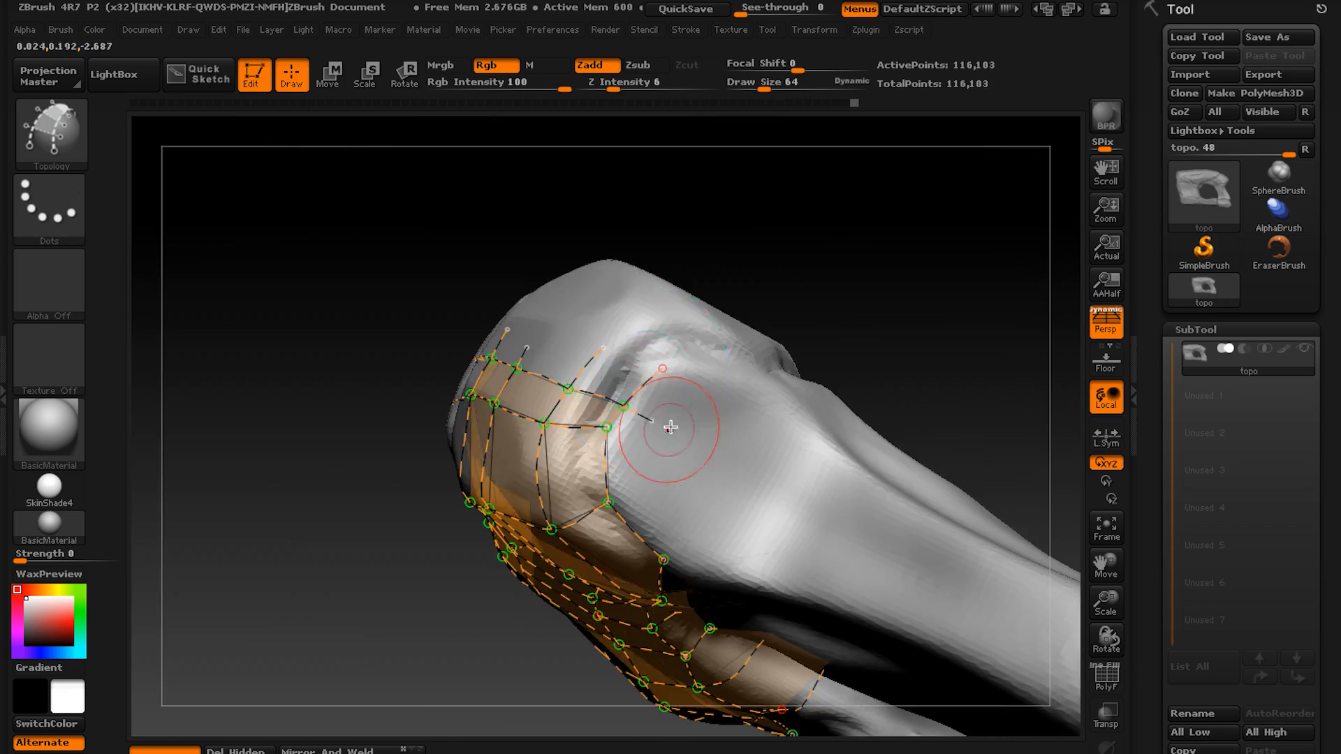
# Draw curves down from the opening's rim and the block's lower corner to form quads over the narrow side wall.
pyautogui.moveTo(804, 524); pyautogui.dragTo(769, 559)
pyautogui.moveTo(280, 559); pyautogui.dragTo(349, 559)
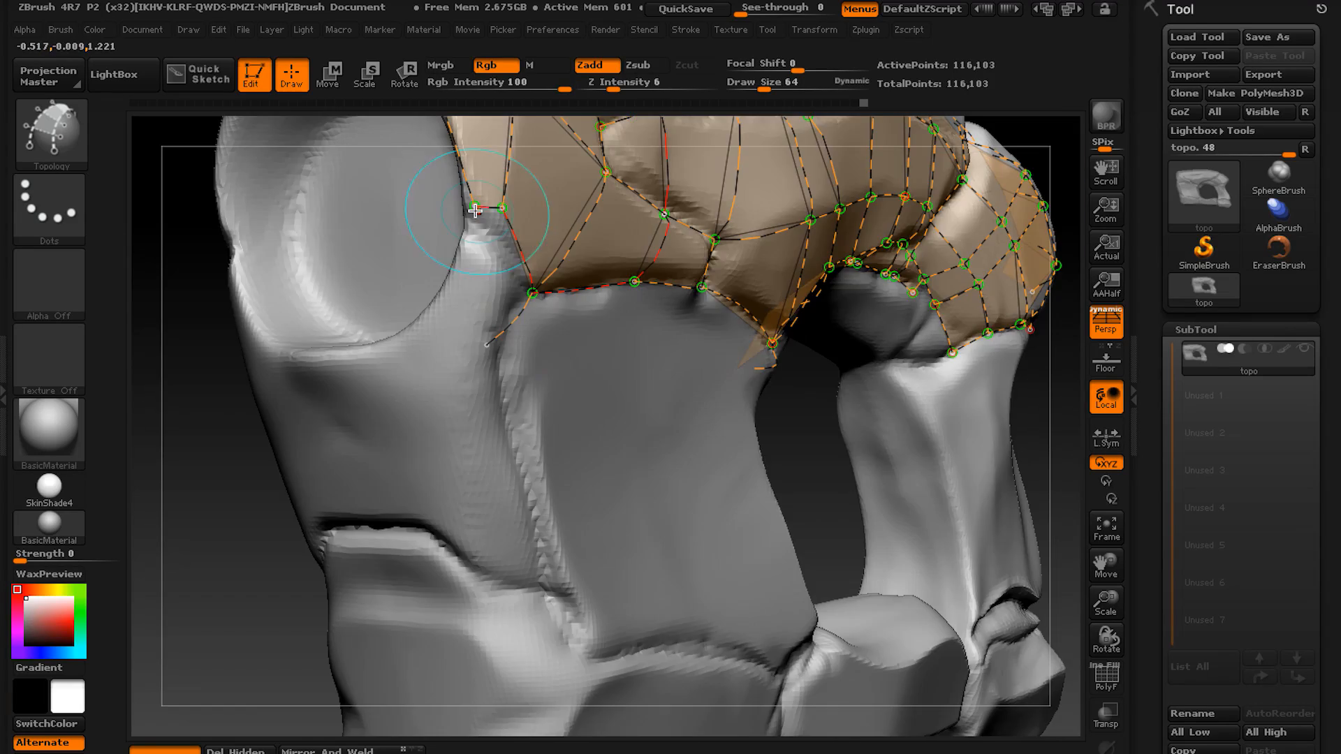
pyautogui.moveTo(475, 210); pyautogui.dragTo(395, 349)
pyautogui.moveTo(441, 308); pyautogui.dragTo(517, 386)
pyautogui.moveTo(279, 559); pyautogui.dragTo(216, 559)
pyautogui.moveTo(476, 285); pyautogui.dragTo(476, 405)
pyautogui.moveTo(280, 559); pyautogui.dragTo(238, 538)
# Outline the large front panel with curves down its outer crease and along its bottom seam.
pyautogui.moveTo(527, 302); pyautogui.dragTo(615, 587)
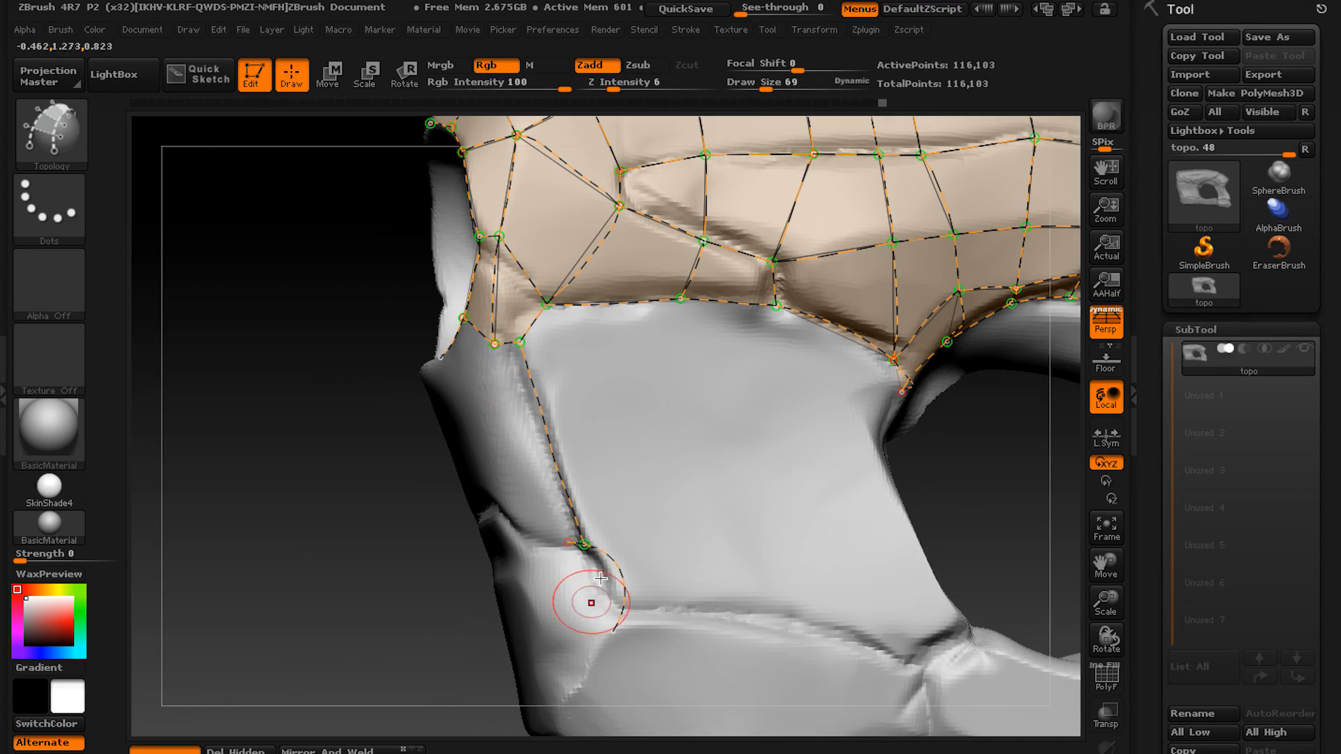
pyautogui.moveTo(314, 594); pyautogui.dragTo(244, 573)
pyautogui.moveTo(709, 353); pyautogui.dragTo(759, 614)
pyautogui.moveTo(280, 559); pyautogui.dragTo(350, 559)
pyautogui.moveTo(570, 529); pyautogui.dragTo(895, 604)
# Draw two vertical curves across the front panel and one down its inner edge beside the hole.
pyautogui.moveTo(665, 238); pyautogui.dragTo(697, 577)
pyautogui.moveTo(759, 238); pyautogui.dragTo(781, 587)
pyautogui.moveTo(279, 559); pyautogui.dragTo(237, 545)
pyautogui.moveTo(783, 297); pyautogui.dragTo(849, 569)
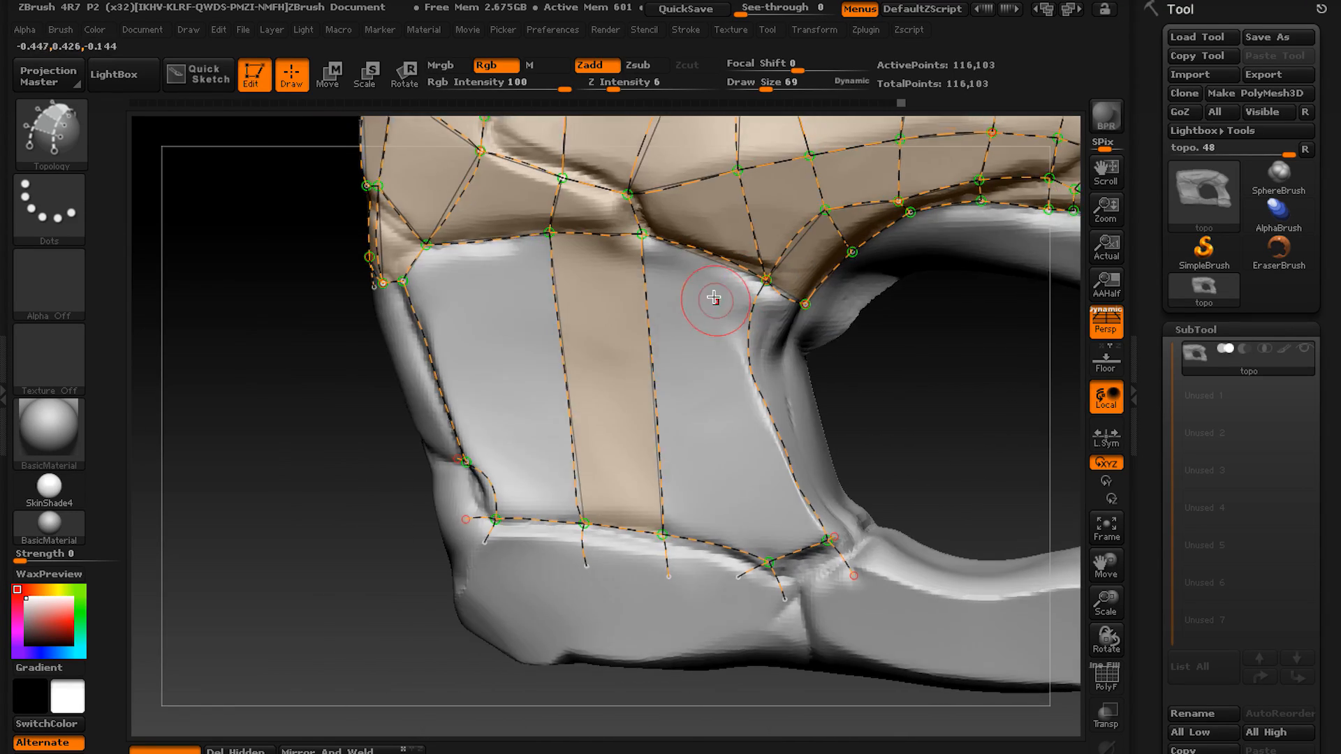
# Draw a diagonal curve across the front panel's lower inner corner, from the bottom seam to the inner edge, redoing the first attempt.
pyautogui.moveTo(280, 559); pyautogui.dragTo(314, 552)
pyautogui.moveTo(653, 464); pyautogui.dragTo(762, 420)
pyautogui.hotkey('ctrl', 'z')
pyautogui.moveTo(645, 464); pyautogui.dragTo(770, 414)
pyautogui.keyDown('alt'); pyautogui.moveTo(839, 405); pyautogui.dragTo(885, 444); pyautogui.keyUp('alt')
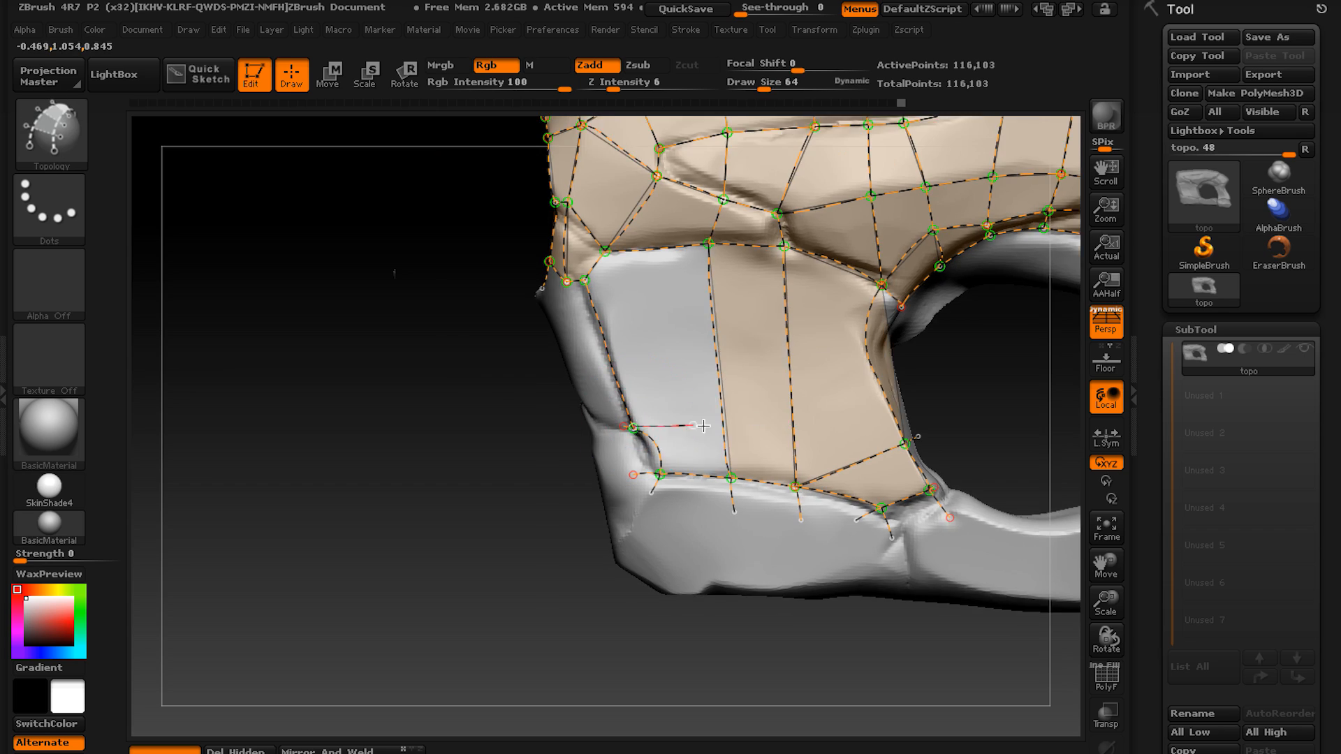
# Draw three roughly horizontal curves across the front panel from its outer crease to its inner edge.
pyautogui.moveTo(280, 559); pyautogui.dragTo(314, 545)
pyautogui.moveTo(611, 482); pyautogui.dragTo(908, 451)
pyautogui.moveTo(568, 383); pyautogui.dragTo(832, 389)
pyautogui.moveTo(544, 297); pyautogui.dragTo(884, 345)
# Draw a centre curve down the end face below the round recess and link it to the side grid with cross curves.
pyautogui.moveTo(279, 559)
pyautogui.mouseDown()
pyautogui.moveTo(238, 552)
pyautogui.moveTo(335, 552)
pyautogui.moveTo(314, 552)
pyautogui.mouseUp()
pyautogui.moveTo(699, 316); pyautogui.dragTo(688, 423)
pyautogui.moveTo(280, 559); pyautogui.dragTo(336, 556)
pyautogui.moveTo(599, 354); pyautogui.dragTo(605, 453)
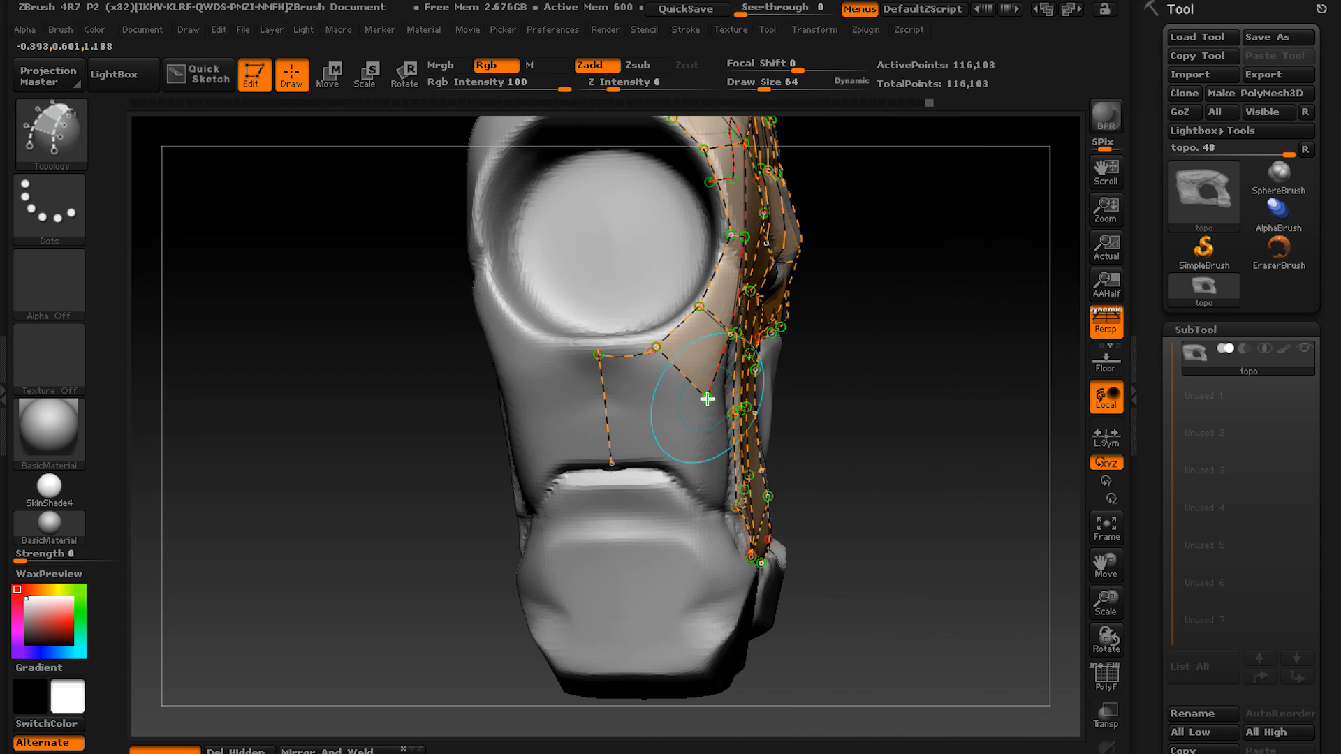
pyautogui.moveTo(707, 398); pyautogui.dragTo(605, 410)
pyautogui.moveTo(336, 559); pyautogui.dragTo(279, 555)
pyautogui.moveTo(628, 339); pyautogui.dragTo(521, 426)
# Bridge the front panel's outer crease to the end face with cross curves and short curves down to the groove.
pyautogui.moveTo(335, 559); pyautogui.dragTo(280, 559)
pyautogui.moveTo(545, 308); pyautogui.dragTo(613, 328)
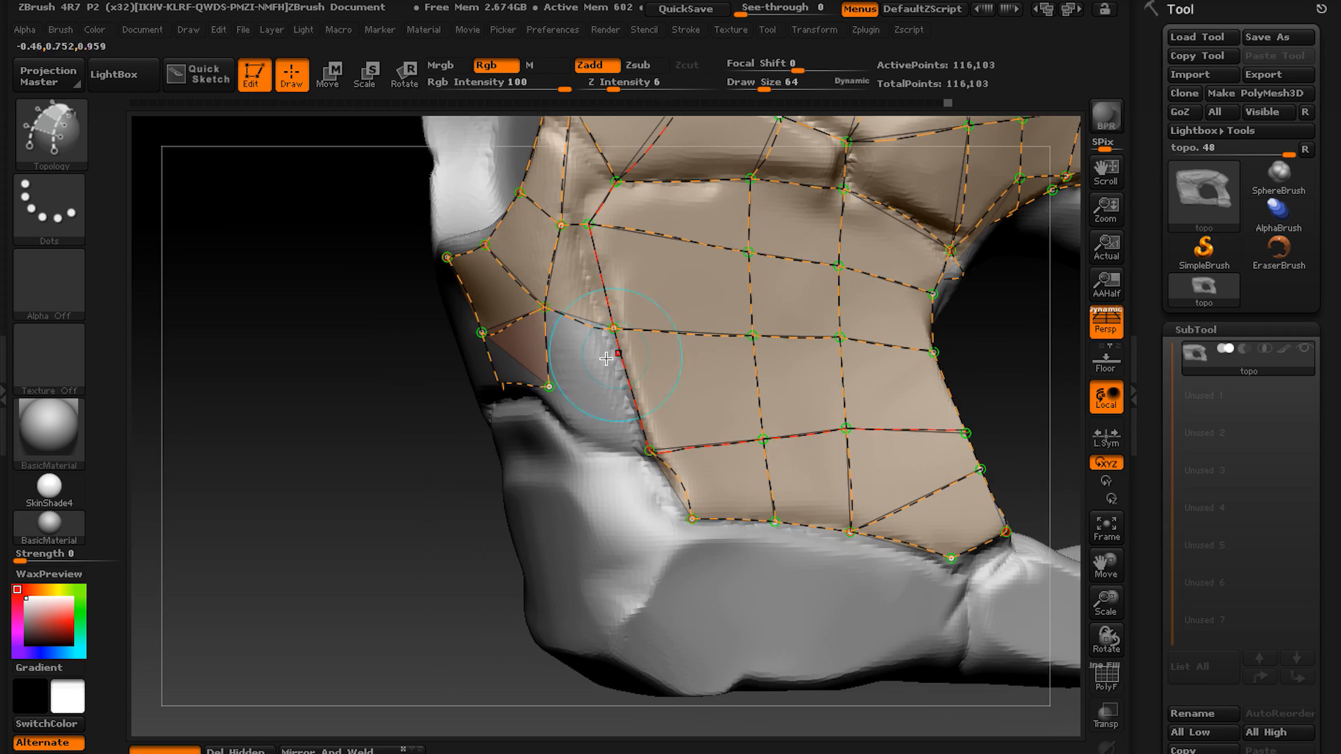
pyautogui.moveTo(279, 559); pyautogui.dragTo(314, 559)
pyautogui.moveTo(692, 454); pyautogui.dragTo(610, 396)
pyautogui.moveTo(280, 559)
pyautogui.mouseDown()
pyautogui.moveTo(314, 573)
pyautogui.moveTo(301, 559)
pyautogui.moveTo(315, 559)
pyautogui.moveTo(259, 559)
pyautogui.mouseUp()
pyautogui.moveTo(518, 451); pyautogui.dragTo(527, 534)
pyautogui.moveTo(279, 559); pyautogui.dragTo(300, 559)
pyautogui.moveTo(489, 475); pyautogui.dragTo(580, 464)
pyautogui.moveTo(279, 559); pyautogui.dragTo(258, 559)
pyautogui.moveTo(593, 382); pyautogui.dragTo(567, 478)
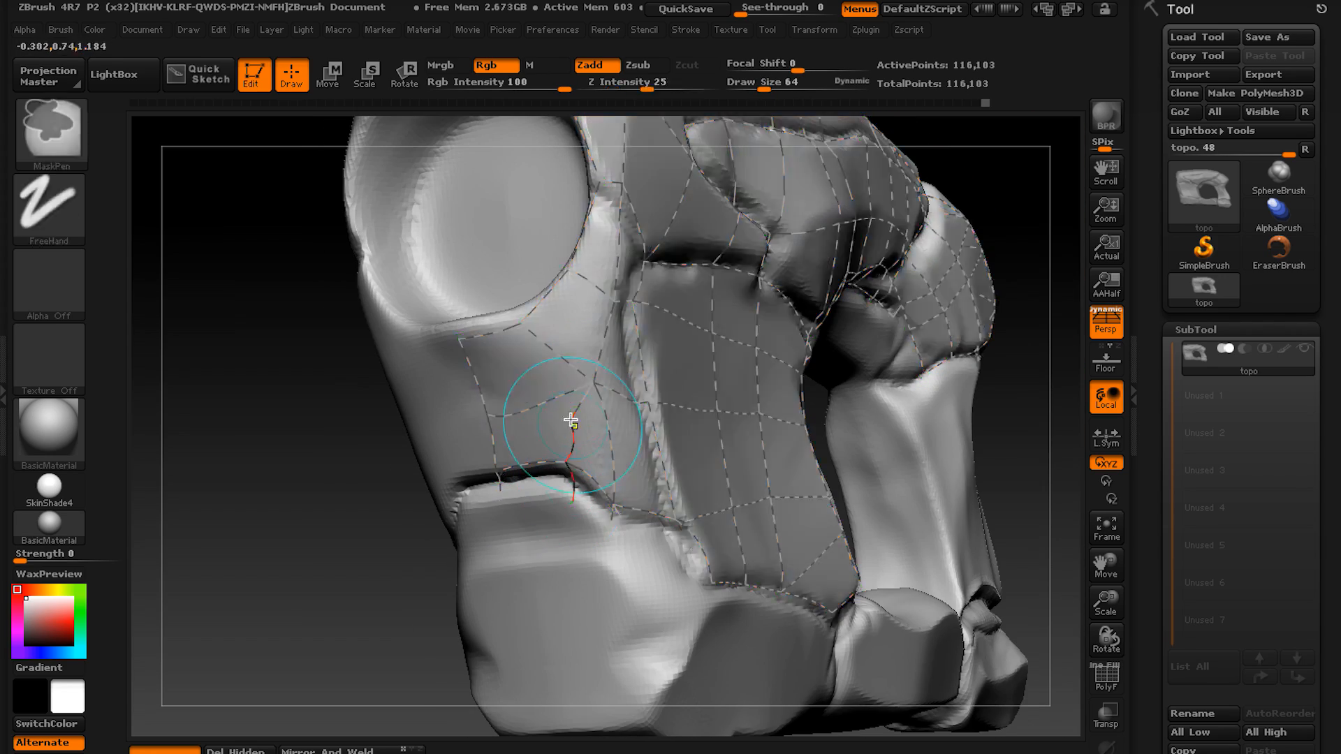
# Undo the latest strokes above the ledge groove and redraw the short curves there.
pyautogui.moveTo(280, 559); pyautogui.dragTo(301, 559)
pyautogui.click(530, 547)
pyautogui.hotkey('ctrl', 'z')
pyautogui.hotkey('ctrl', 'z')
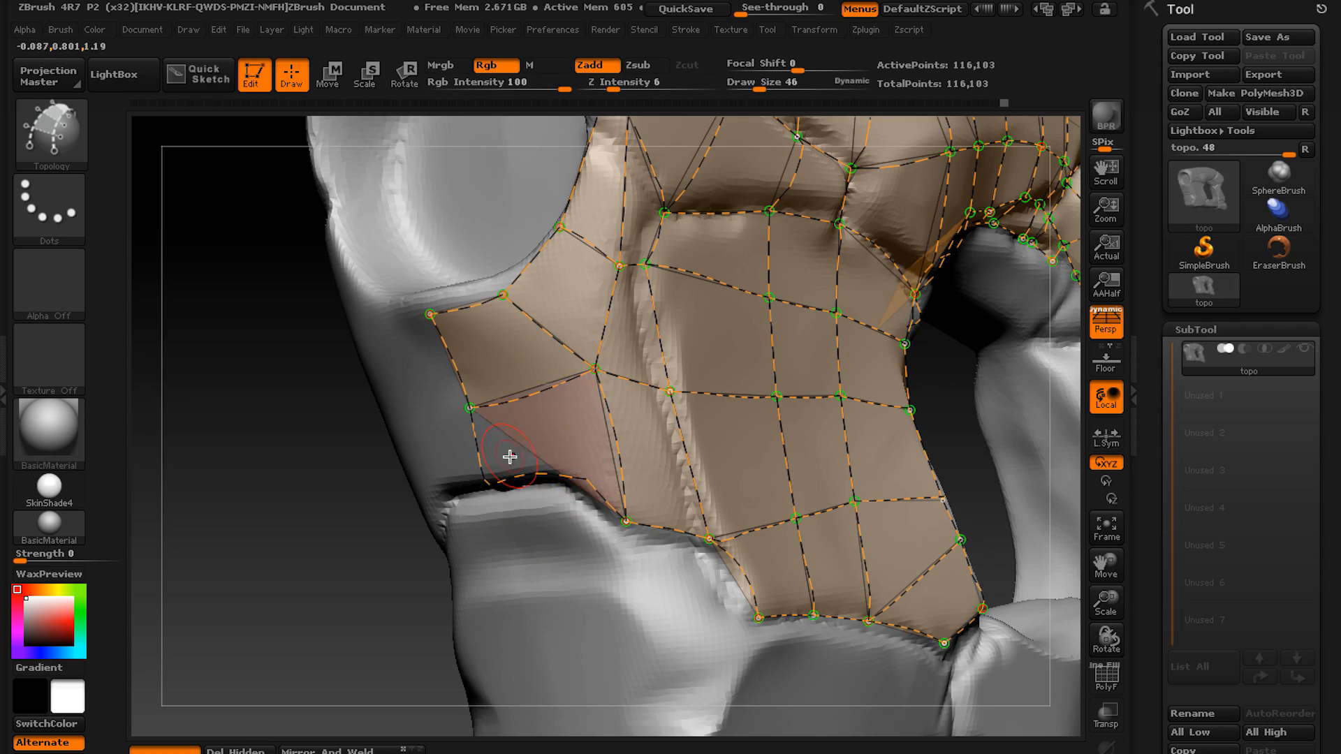
pyautogui.moveTo(548, 429); pyautogui.dragTo(552, 479)
pyautogui.moveTo(280, 559); pyautogui.dragTo(335, 559)
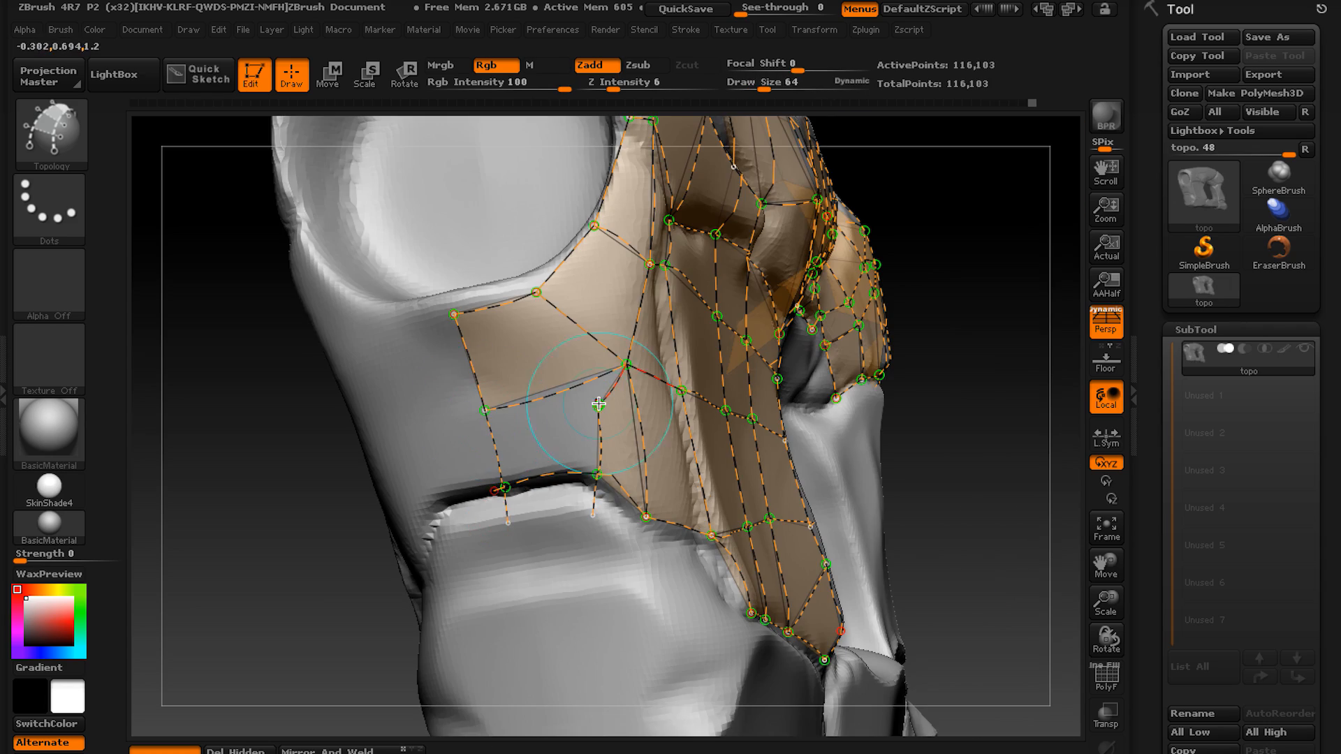
pyautogui.moveTo(496, 440); pyautogui.dragTo(576, 423)
# Draw lengthwise and cross curves over the ledge beneath the groove, starting at the centre line.
pyautogui.moveTo(280, 559)
pyautogui.mouseDown()
pyautogui.moveTo(223, 545)
pyautogui.moveTo(238, 531)
pyautogui.moveTo(223, 559)
pyautogui.moveTo(364, 559)
pyautogui.mouseUp()
pyautogui.moveTo(539, 325); pyautogui.dragTo(539, 404)
pyautogui.moveTo(279, 559); pyautogui.dragTo(244, 559)
pyautogui.moveTo(608, 331); pyautogui.dragTo(599, 433)
pyautogui.moveTo(492, 405); pyautogui.dragTo(615, 404)
pyautogui.moveTo(647, 371); pyautogui.dragTo(610, 424)
pyautogui.moveTo(280, 559); pyautogui.dragTo(335, 559)
pyautogui.moveTo(624, 405); pyautogui.dragTo(729, 425)
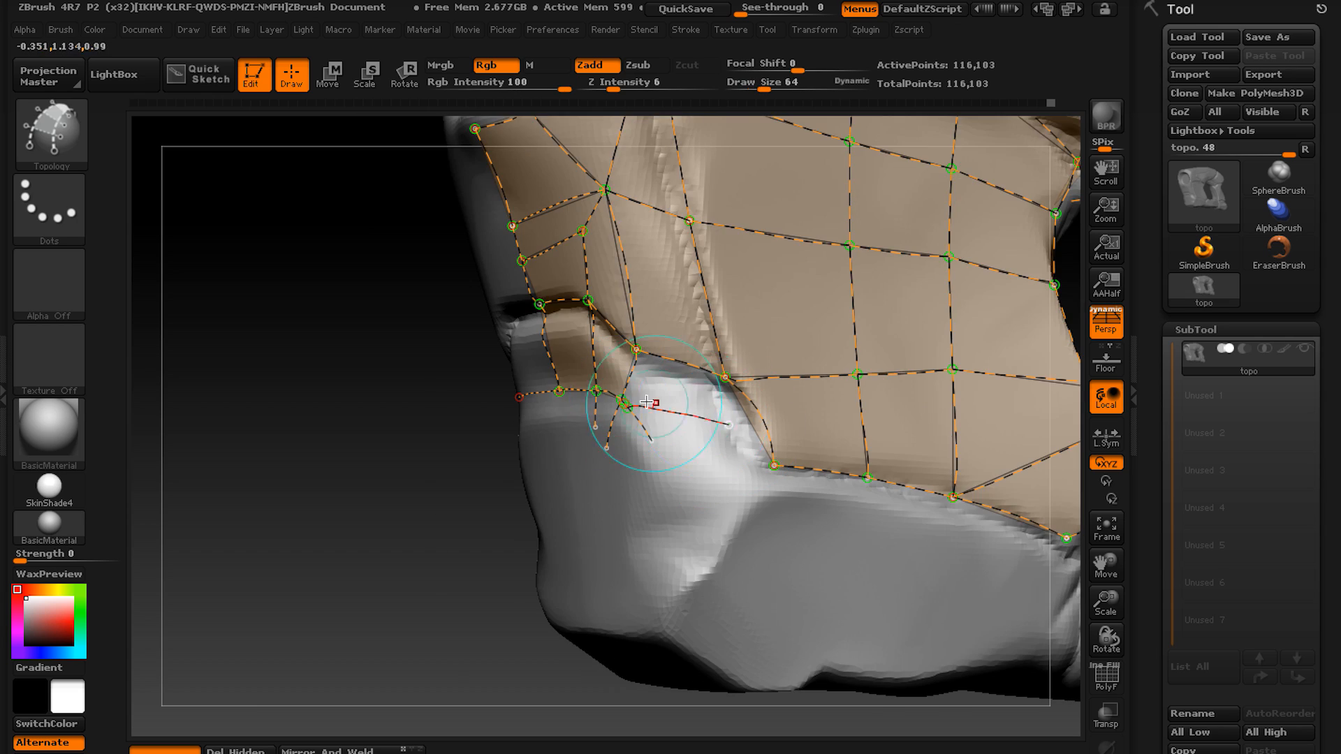
# Undo the last ledge curve and outline the corner facet between the ledge and the front panel.
pyautogui.moveTo(280, 559)
pyautogui.mouseDown()
pyautogui.moveTo(335, 559)
pyautogui.moveTo(335, 545)
pyautogui.moveTo(223, 559)
pyautogui.moveTo(335, 559)
pyautogui.mouseUp()
pyautogui.hotkey('ctrl', 'z')
pyautogui.moveTo(702, 398); pyautogui.dragTo(625, 461)
pyautogui.moveTo(746, 458); pyautogui.dragTo(628, 518)
pyautogui.moveTo(640, 443); pyautogui.dragTo(677, 503)
# Draw curves down the end face beside the ledge, redoing the long side curve.
pyautogui.moveTo(279, 559)
pyautogui.mouseDown()
pyautogui.moveTo(335, 545)
pyautogui.moveTo(238, 559)
pyautogui.mouseUp()
pyautogui.moveTo(617, 315); pyautogui.dragTo(618, 401)
pyautogui.moveTo(280, 559)
pyautogui.mouseDown()
pyautogui.moveTo(238, 559)
pyautogui.moveTo(322, 552)
pyautogui.mouseUp()
pyautogui.moveTo(522, 260); pyautogui.dragTo(569, 473)
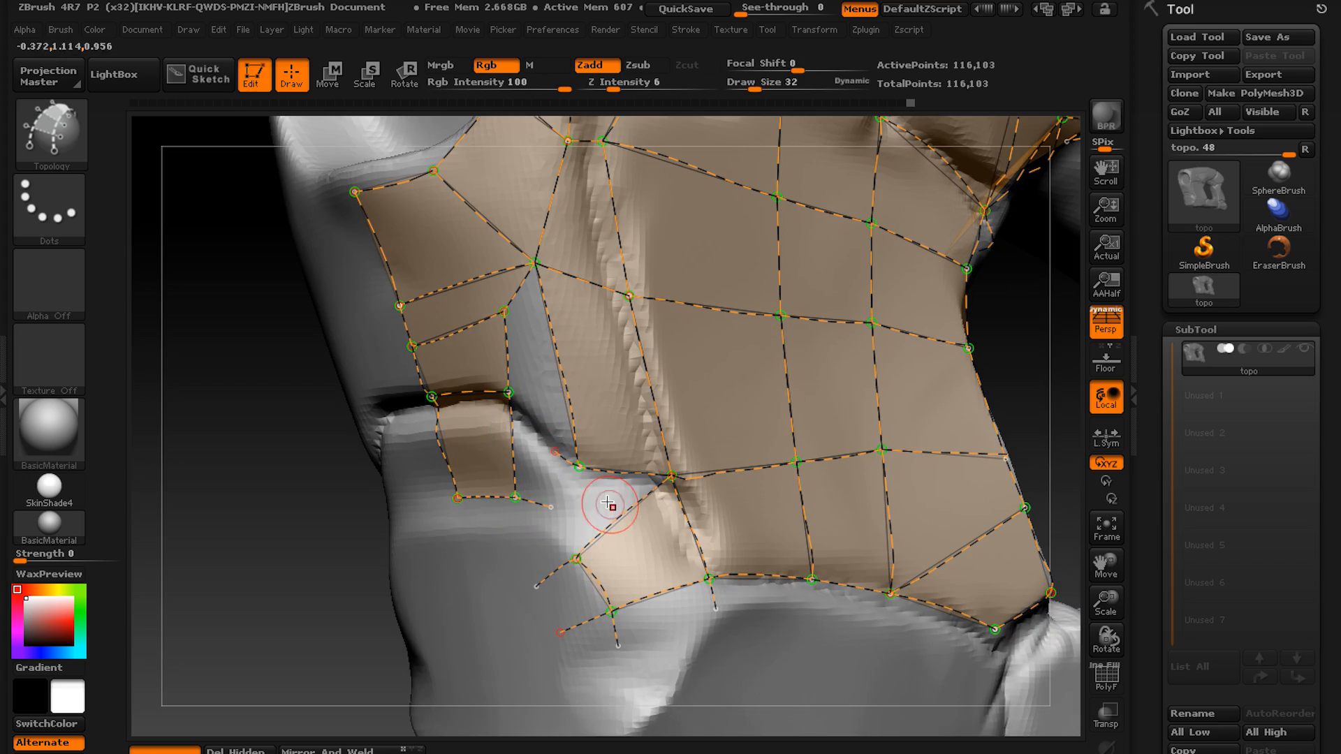
pyautogui.hotkey('ctrl', 'z')
pyautogui.moveTo(280, 559); pyautogui.dragTo(308, 559)
pyautogui.moveTo(535, 299)
pyautogui.mouseDown()
pyautogui.moveTo(570, 457)
pyautogui.moveTo(567, 529)
pyautogui.mouseUp()
# Undo the centre-line extension and draw cross curves from the ledge's side nodes to the centre line.
pyautogui.moveTo(280, 559)
pyautogui.mouseDown()
pyautogui.moveTo(349, 559)
pyautogui.moveTo(224, 559)
pyautogui.moveTo(391, 559)
pyautogui.mouseUp()
pyautogui.moveTo(561, 351); pyautogui.dragTo(558, 525)
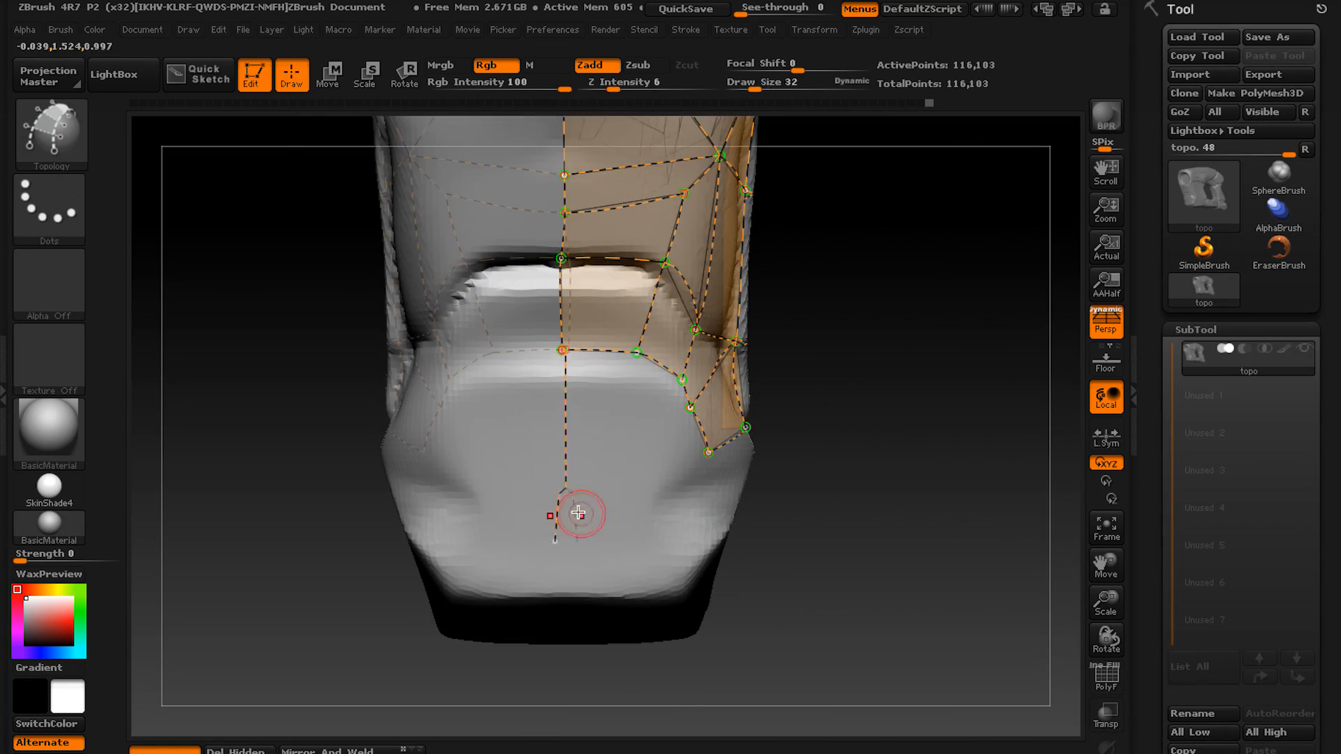
pyautogui.hotkey('ctrl', 'z')
pyautogui.hotkey('ctrl', 'z')
pyautogui.moveTo(279, 391)
pyautogui.keyDown('alt'); pyautogui.mouseDown()
pyautogui.moveTo(251, 545)
pyautogui.moveTo(279, 489)
pyautogui.moveTo(279, 538)
pyautogui.mouseUp(); pyautogui.keyUp('alt')
pyautogui.moveTo(615, 466); pyautogui.dragTo(517, 464)
pyautogui.moveTo(641, 376); pyautogui.dragTo(517, 376)
pyautogui.moveTo(279, 559); pyautogui.dragTo(230, 559)
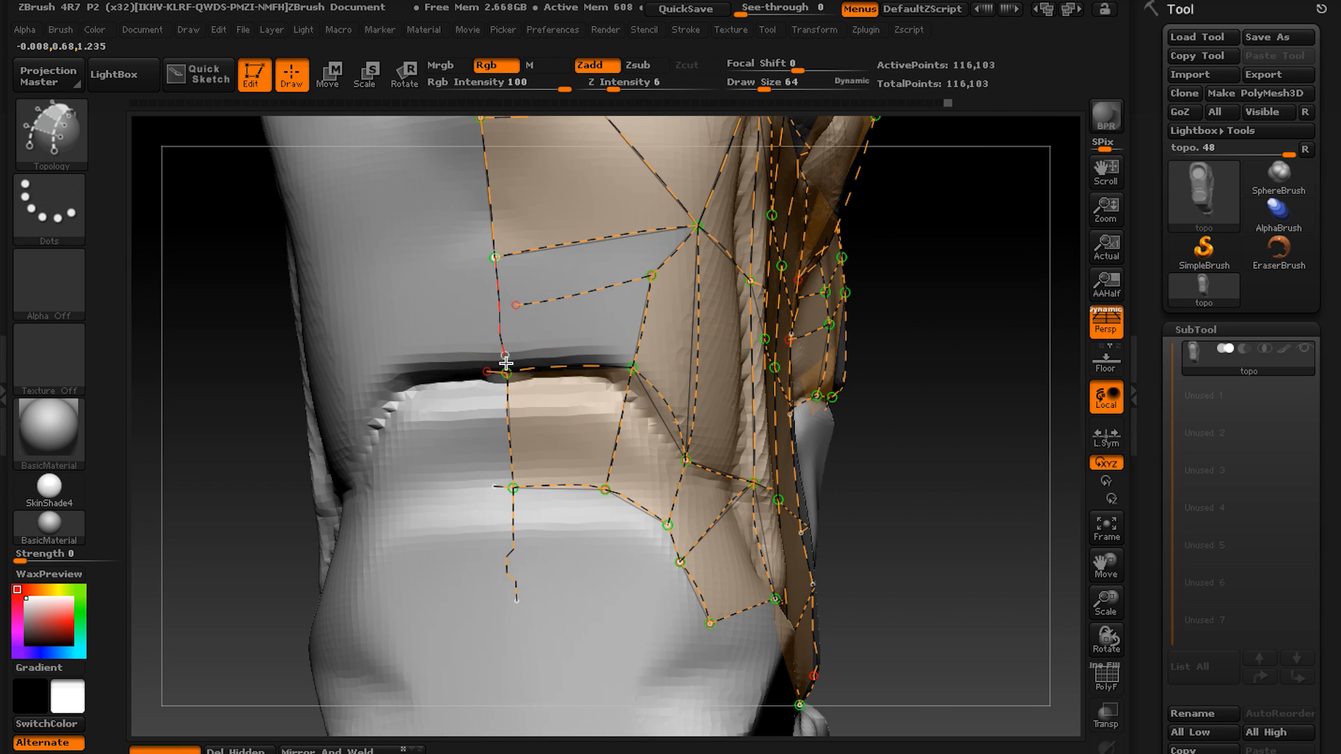
pyautogui.moveTo(651, 275); pyautogui.dragTo(501, 305)
# Clear the curves over the middle of the end face, the ledge and its corner facet.
pyautogui.moveTo(279, 559)
pyautogui.mouseDown()
pyautogui.moveTo(335, 558)
pyautogui.moveTo(210, 447)
pyautogui.mouseUp()
pyautogui.moveTo(389, 340); pyautogui.dragTo(391, 510)
pyautogui.keyDown('alt'); pyautogui.moveTo(245, 629); pyautogui.dragTo(283, 497); pyautogui.keyUp('alt')
pyautogui.moveTo(583, 308)
pyautogui.mouseDown()
pyautogui.moveTo(551, 366)
pyautogui.moveTo(562, 447)
pyautogui.mouseUp()
pyautogui.keyDown('alt'); pyautogui.moveTo(245, 524); pyautogui.dragTo(218, 639); pyautogui.keyUp('alt')
pyautogui.keyDown('alt'); pyautogui.moveTo(280, 489); pyautogui.dragTo(294, 559); pyautogui.keyUp('alt')
pyautogui.keyDown('alt'); pyautogui.moveTo(398, 534); pyautogui.dragTo(440, 535); pyautogui.keyUp('alt')
pyautogui.moveTo(769, 447); pyautogui.dragTo(489, 419)
pyautogui.moveTo(404, 377)
pyautogui.mouseDown()
pyautogui.moveTo(383, 467)
pyautogui.moveTo(349, 391)
pyautogui.mouseUp()
# Outline the lower bar with curves along its upper and lower edges and divide it into quads with cross curves.
pyautogui.keyDown('alt'); pyautogui.moveTo(445, 663); pyautogui.dragTo(406, 593); pyautogui.keyUp('alt')
pyautogui.keyDown('alt'); pyautogui.moveTo(489, 629); pyautogui.dragTo(541, 569); pyautogui.keyUp('alt')
pyautogui.moveTo(551, 339); pyautogui.dragTo(855, 405)
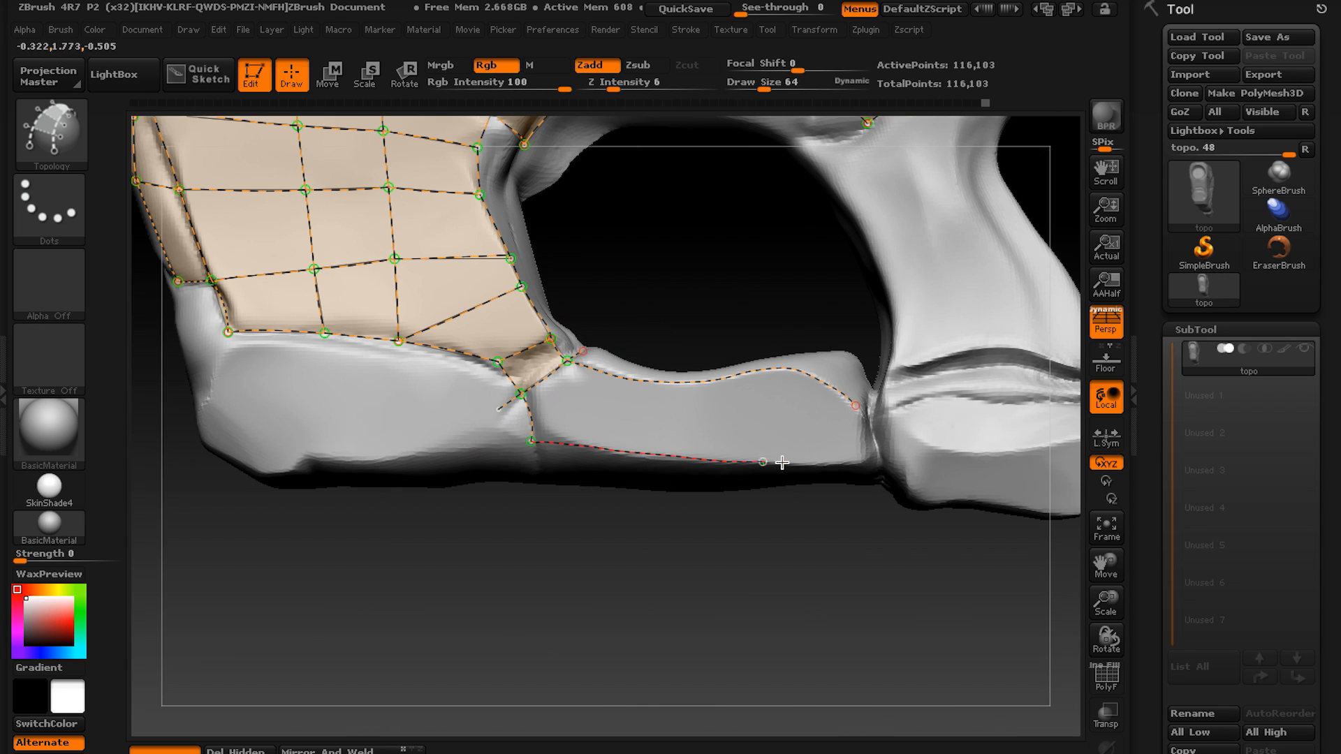
pyautogui.keyDown('alt'); pyautogui.moveTo(629, 587); pyautogui.dragTo(758, 558); pyautogui.keyUp('alt')
pyautogui.keyDown('alt'); pyautogui.moveTo(629, 559); pyautogui.dragTo(664, 564); pyautogui.keyUp('alt')
pyautogui.moveTo(702, 414); pyautogui.dragTo(752, 350)
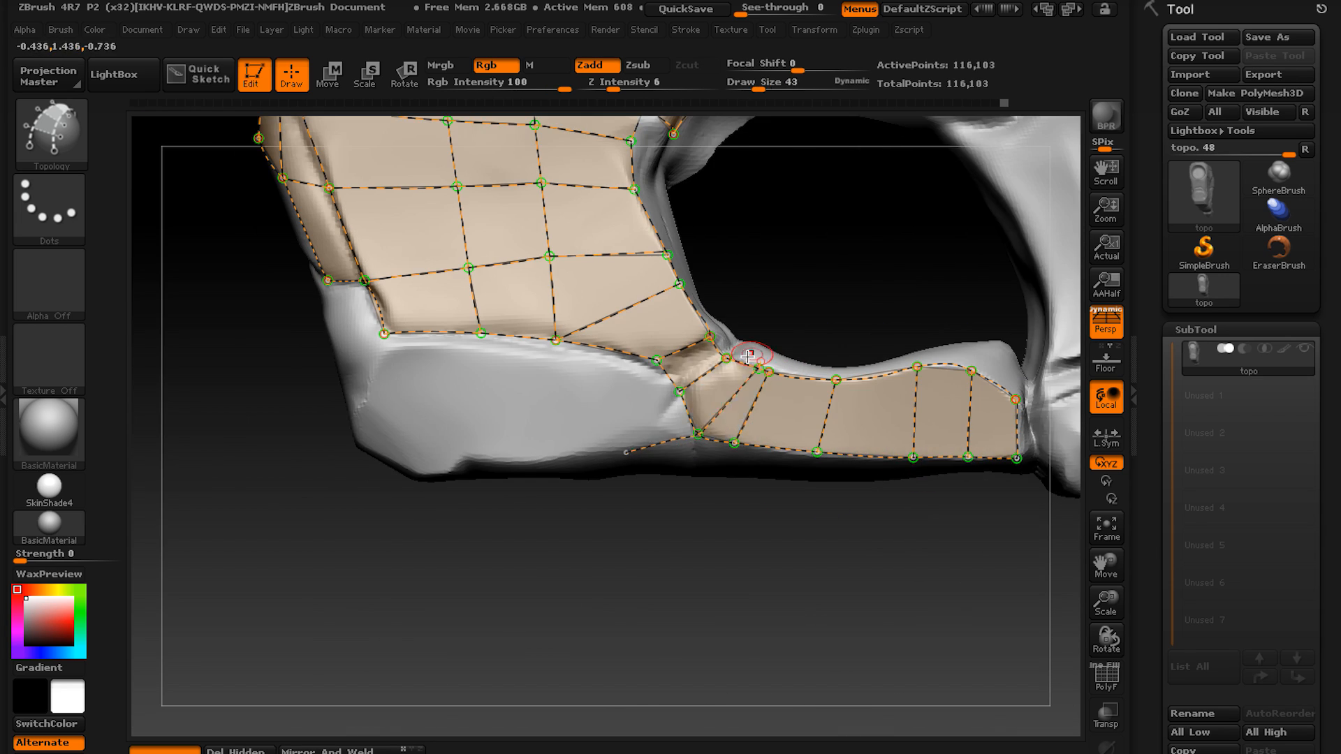
# Draw curves over the block beneath the front panel, from the seam to its bottom edge and around the outer corner.
pyautogui.keyDown('alt'); pyautogui.moveTo(594, 559); pyautogui.dragTo(758, 555); pyautogui.keyUp('alt')
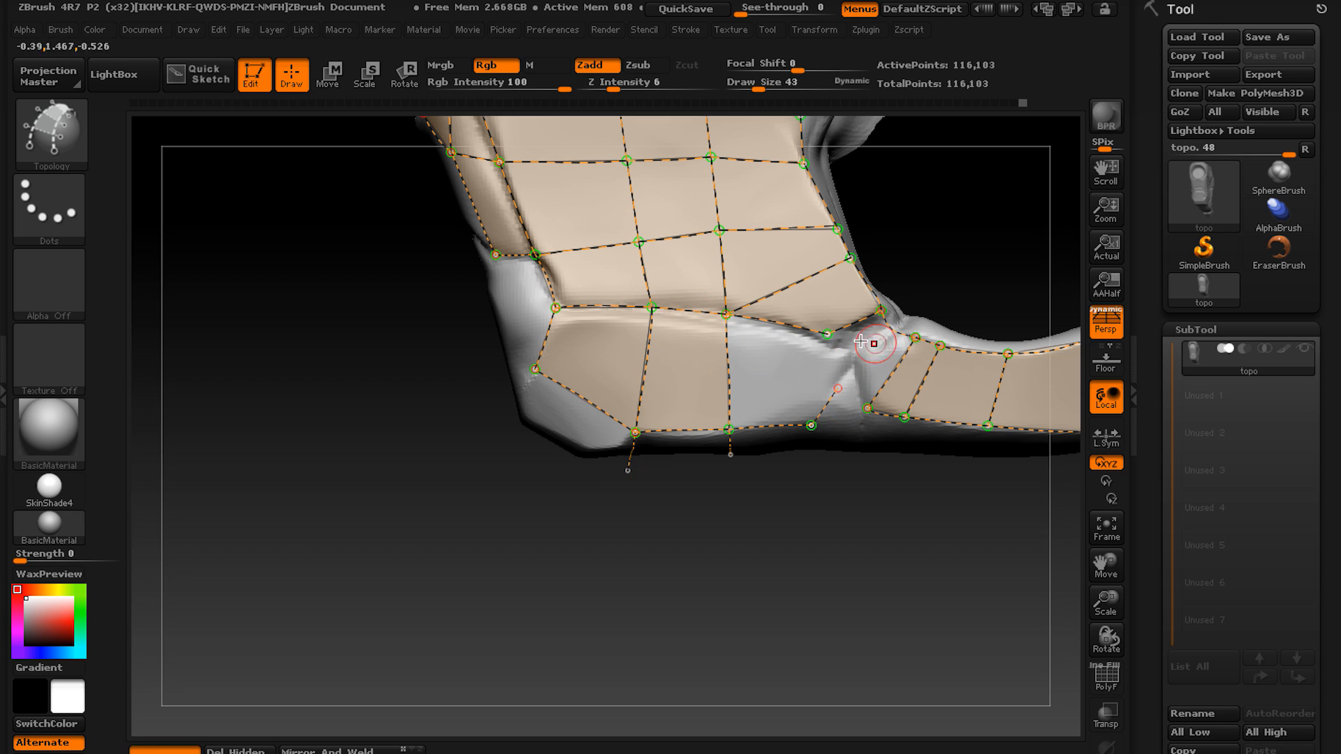
pyautogui.keyDown('alt'); pyautogui.moveTo(769, 559); pyautogui.dragTo(831, 552); pyautogui.keyUp('alt')
pyautogui.moveTo(608, 366)
pyautogui.mouseDown()
pyautogui.moveTo(620, 434)
pyautogui.moveTo(673, 442)
pyautogui.mouseUp()
pyautogui.keyDown('alt'); pyautogui.moveTo(559, 594); pyautogui.dragTo(516, 531); pyautogui.keyUp('alt')
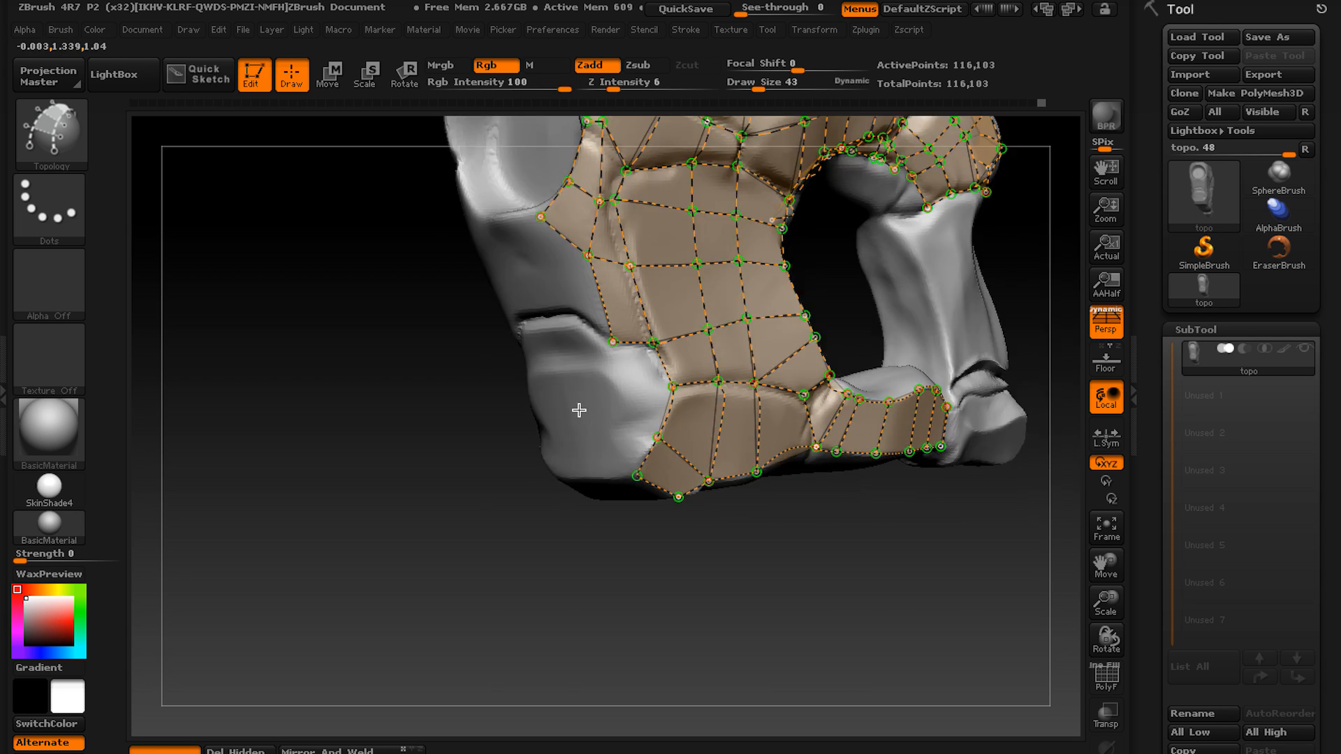
# Draw curves from the side grid onto the end face and its ledge, undoing one misplaced stroke.
pyautogui.moveTo(349, 419); pyautogui.dragTo(573, 419)
pyautogui.keyDown('alt'); pyautogui.moveTo(419, 559); pyautogui.dragTo(419, 601); pyautogui.keyUp('alt')
pyautogui.moveTo(585, 317); pyautogui.dragTo(585, 251)
pyautogui.moveTo(392, 454); pyautogui.dragTo(335, 454)
pyautogui.moveTo(575, 311); pyautogui.dragTo(635, 336)
pyautogui.moveTo(391, 489)
pyautogui.mouseDown()
pyautogui.moveTo(349, 475)
pyautogui.moveTo(385, 489)
pyautogui.mouseUp()
pyautogui.hotkey('ctrl', 'z')
pyautogui.moveTo(543, 408); pyautogui.dragTo(642, 381)
# Draw lengthwise curves down the end face and over the ledge to form quads beside the centre line.
pyautogui.keyDown('alt'); pyautogui.moveTo(391, 489); pyautogui.dragTo(350, 551); pyautogui.keyUp('alt')
pyautogui.press(']')
pyautogui.press(']')
pyautogui.moveTo(294, 489)
pyautogui.mouseDown()
pyautogui.moveTo(349, 496)
pyautogui.moveTo(322, 489)
pyautogui.mouseUp()
pyautogui.moveTo(464, 443); pyautogui.dragTo(467, 524)
pyautogui.moveTo(322, 489); pyautogui.dragTo(230, 489)
pyautogui.moveTo(494, 285); pyautogui.dragTo(515, 449)
pyautogui.moveTo(279, 489); pyautogui.dragTo(377, 489)
pyautogui.moveTo(279, 489)
pyautogui.keyDown('alt'); pyautogui.mouseDown()
pyautogui.moveTo(384, 447)
pyautogui.moveTo(294, 489)
pyautogui.moveTo(377, 489)
pyautogui.moveTo(279, 489)
pyautogui.mouseUp(); pyautogui.keyUp('alt')
pyautogui.press(']')
pyautogui.press(']')
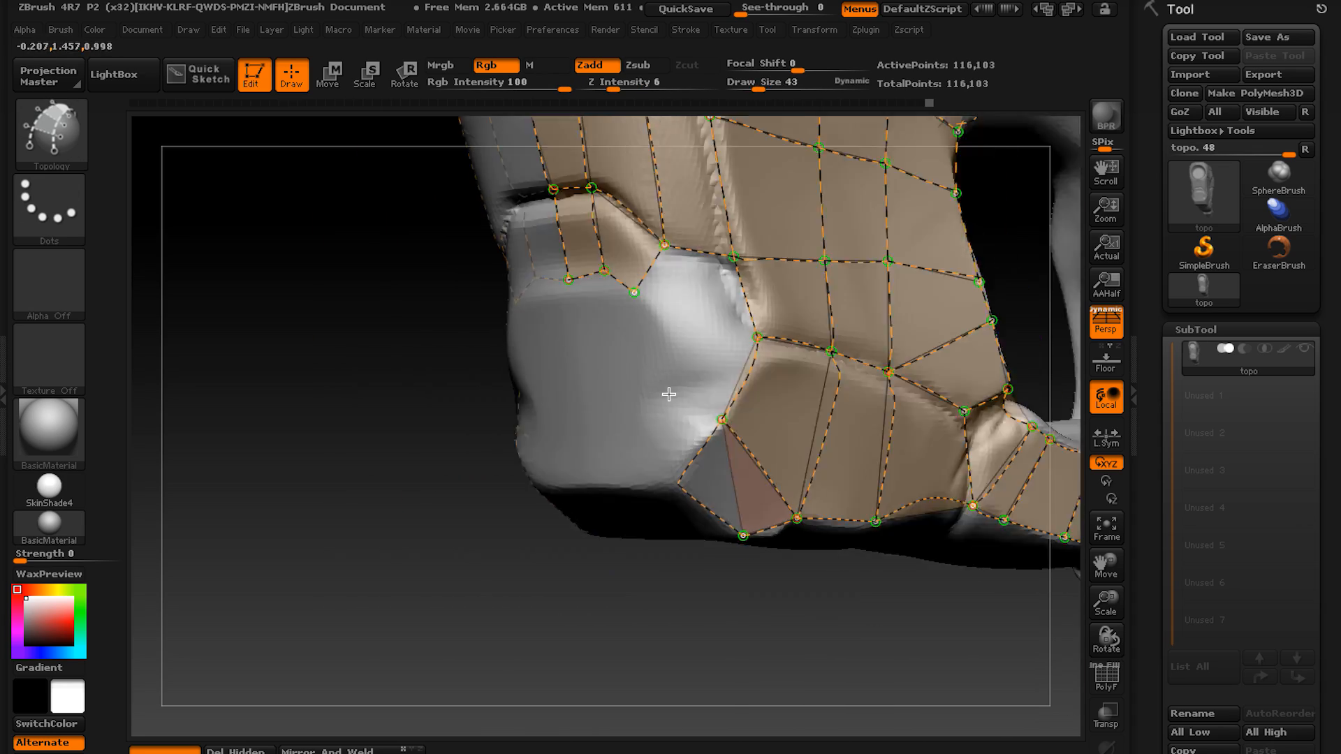
# Cover the lower block's end face with curves from the ledge corner downwards and cross curves to the centre line.
pyautogui.moveTo(642, 292); pyautogui.dragTo(679, 354)
pyautogui.moveTo(733, 422); pyautogui.dragTo(732, 419)
pyautogui.keyDown('alt'); pyautogui.moveTo(350, 559); pyautogui.dragTo(392, 517); pyautogui.keyUp('alt')
pyautogui.press('[')
pyautogui.press('[')
pyautogui.moveTo(293, 489); pyautogui.dragTo(377, 447)
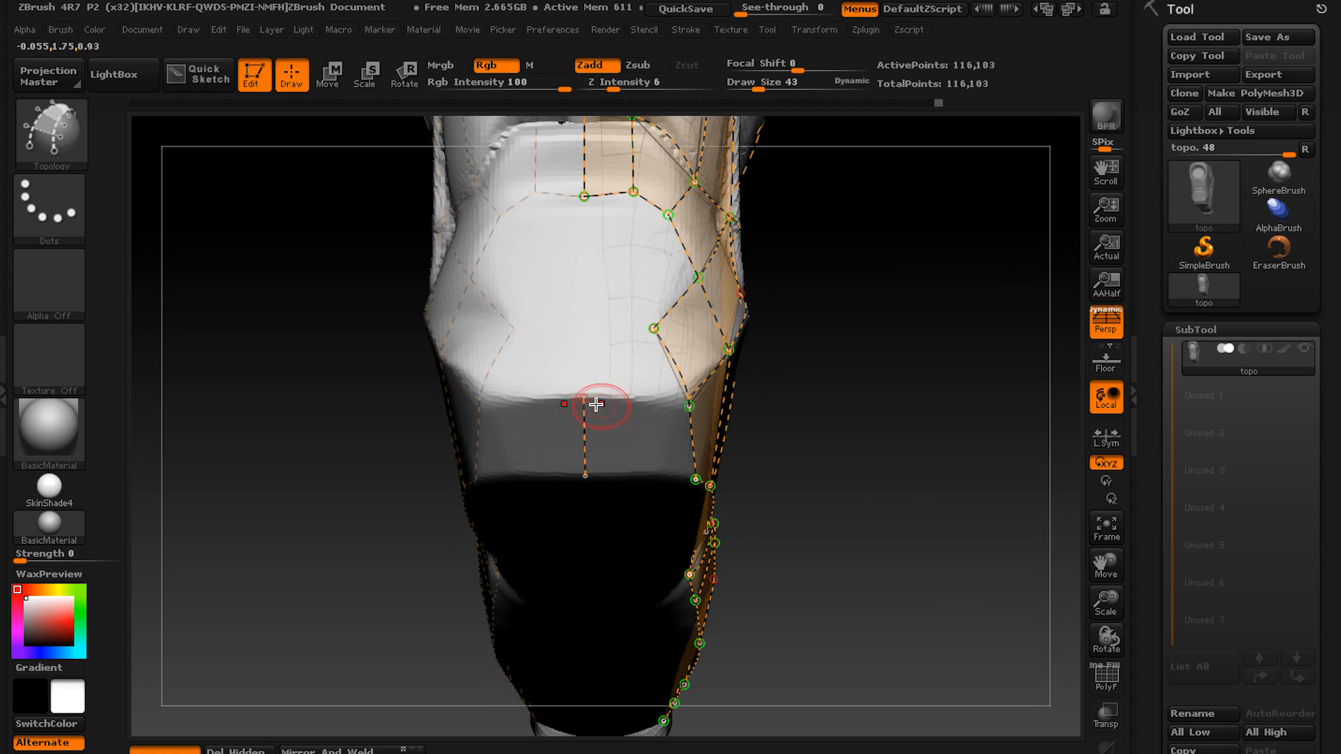
pyautogui.moveTo(293, 447); pyautogui.dragTo(293, 489)
pyautogui.moveTo(628, 452); pyautogui.dragTo(537, 453)
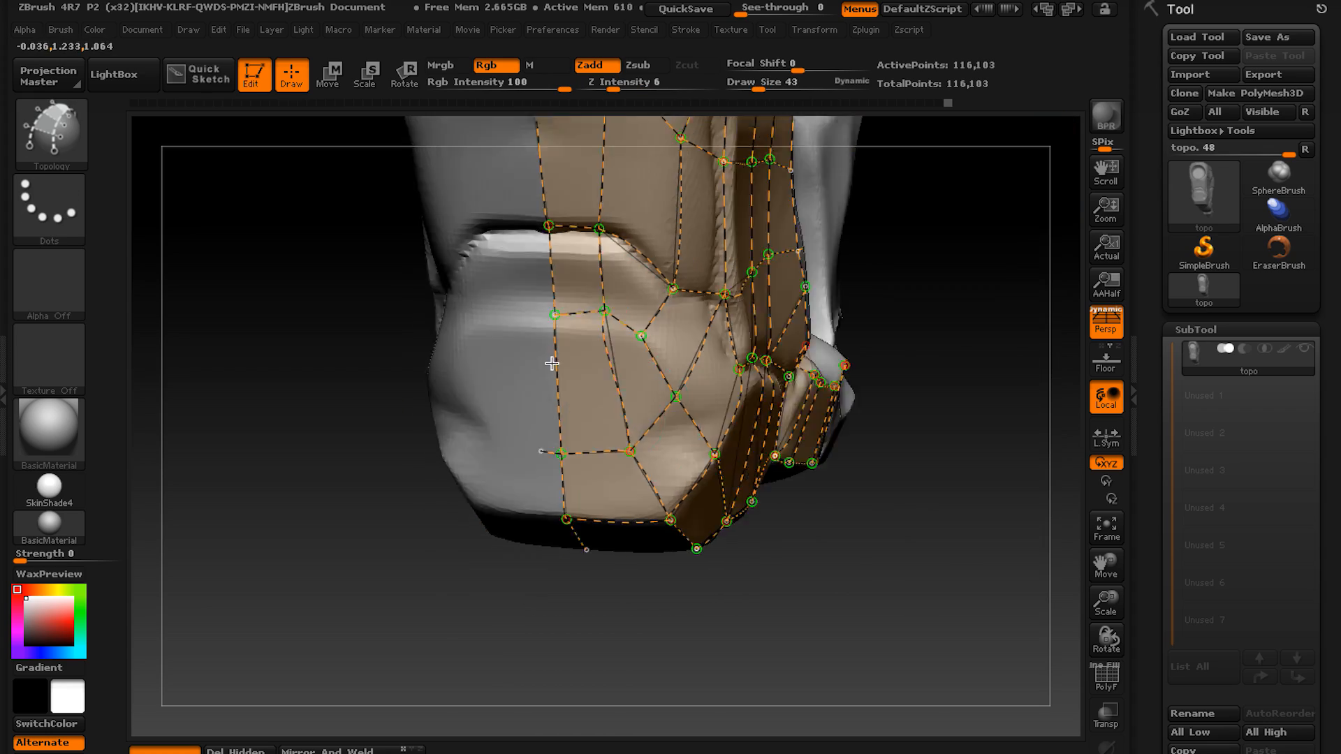
# Extend the curves around the end face's bottom edge to form the first quads on the block's underside.
pyautogui.moveTo(294, 489); pyautogui.dragTo(335, 392)
pyautogui.moveTo(691, 402); pyautogui.dragTo(550, 396)
pyautogui.moveTo(591, 404); pyautogui.dragTo(560, 417, button='right')
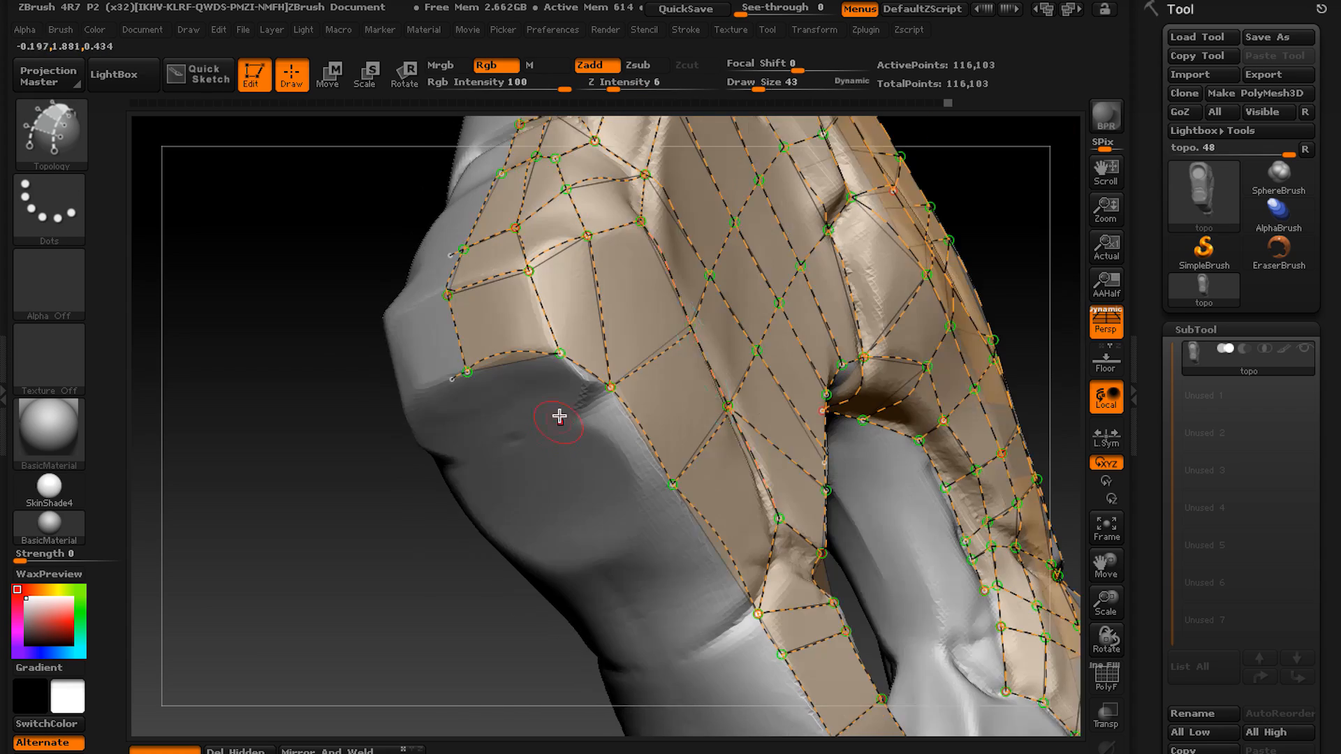
pyautogui.moveTo(701, 363); pyautogui.dragTo(522, 310, button='right')
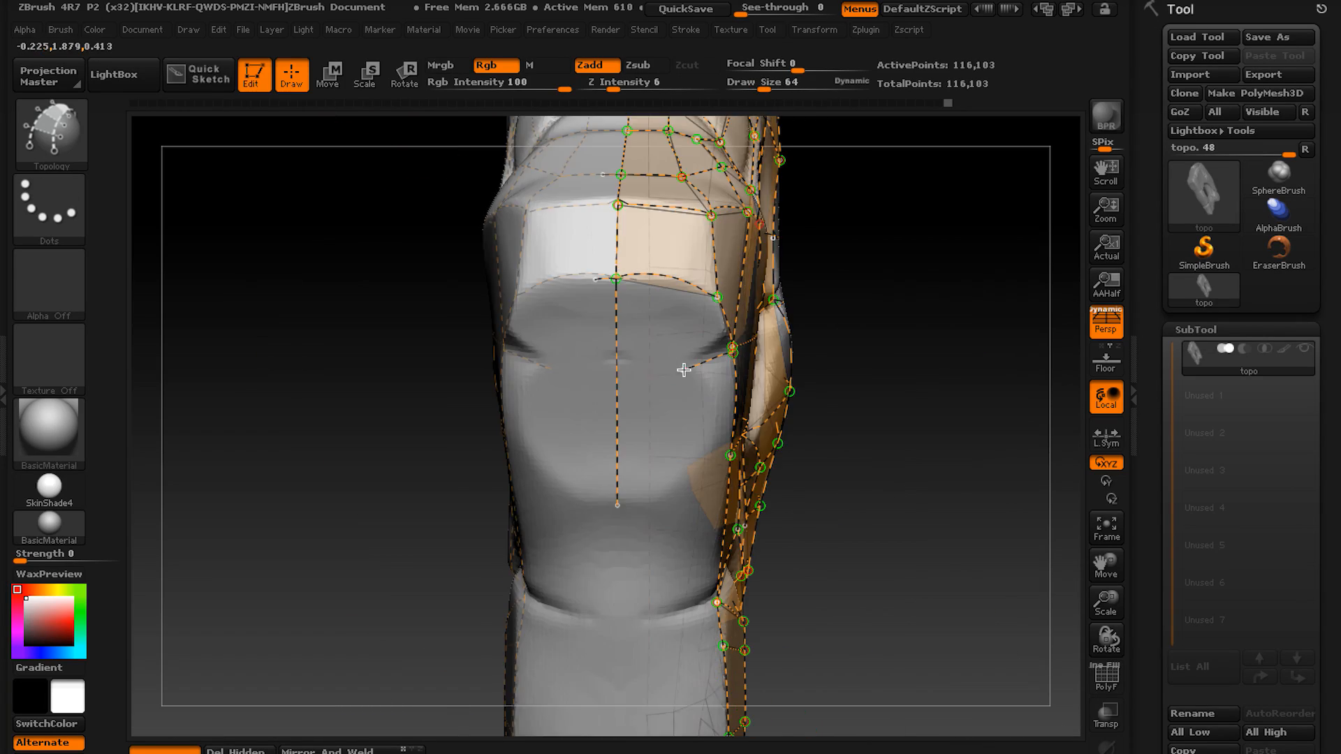
pyautogui.moveTo(686, 371)
pyautogui.mouseDown(button='right')
pyautogui.moveTo(668, 378)
pyautogui.moveTo(627, 306)
pyautogui.moveTo(596, 398)
pyautogui.mouseUp(button='right')
pyautogui.moveTo(617, 233); pyautogui.dragTo(608, 426)
pyautogui.moveTo(608, 426); pyautogui.dragTo(632, 369, button='right')
pyautogui.hotkey('ctrl', 'z')
pyautogui.hotkey('ctrl', 'z')
# Draw cross curves from the side edge to the centre line on the block's underside, with short curves below them.
pyautogui.moveTo(647, 362); pyautogui.dragTo(524, 368)
pyautogui.moveTo(648, 500); pyautogui.dragTo(524, 500)
pyautogui.keyDown('ctrl'); pyautogui.moveTo(594, 447); pyautogui.dragTo(577, 360, button='right'); pyautogui.keyUp('ctrl')
pyautogui.moveTo(517, 364); pyautogui.dragTo(544, 362)
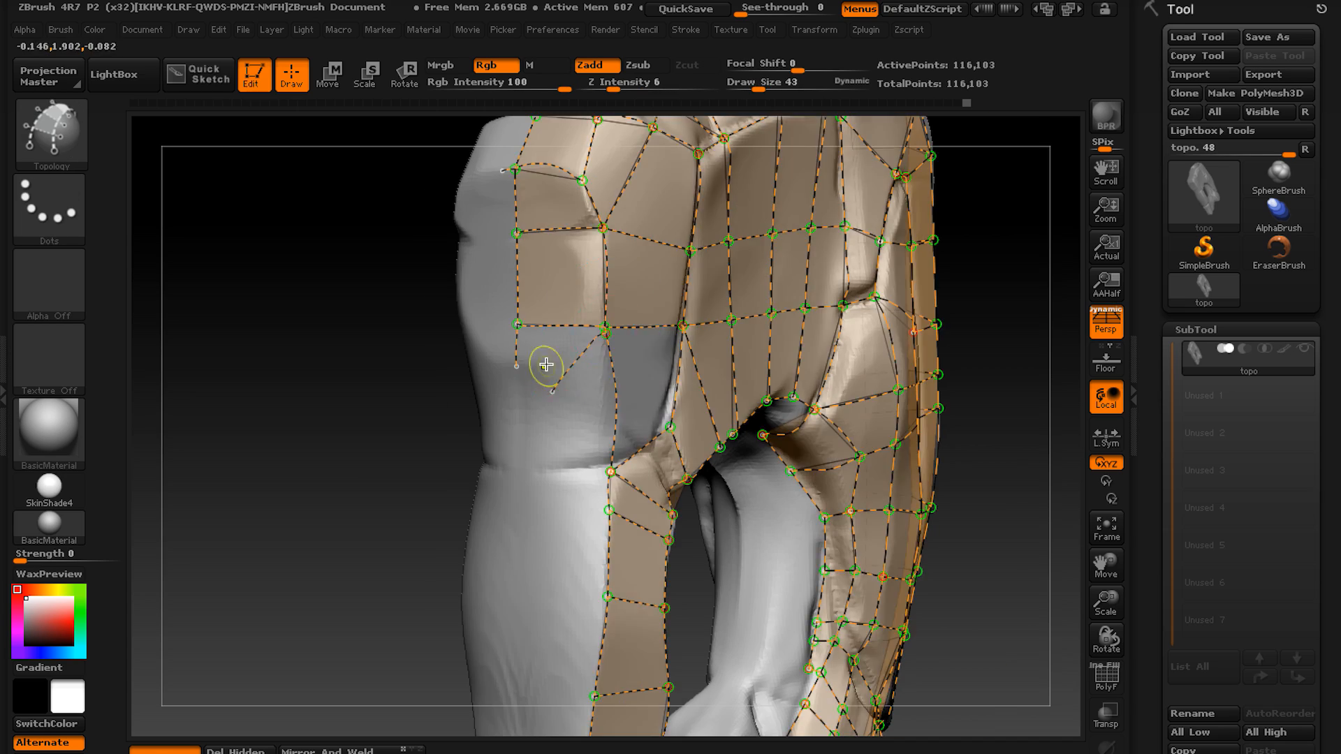
pyautogui.moveTo(545, 362)
pyautogui.keyDown('ctrl'); pyautogui.mouseDown(button='right')
pyautogui.moveTo(570, 449)
pyautogui.moveTo(598, 393)
pyautogui.mouseUp(button='right'); pyautogui.keyUp('ctrl')
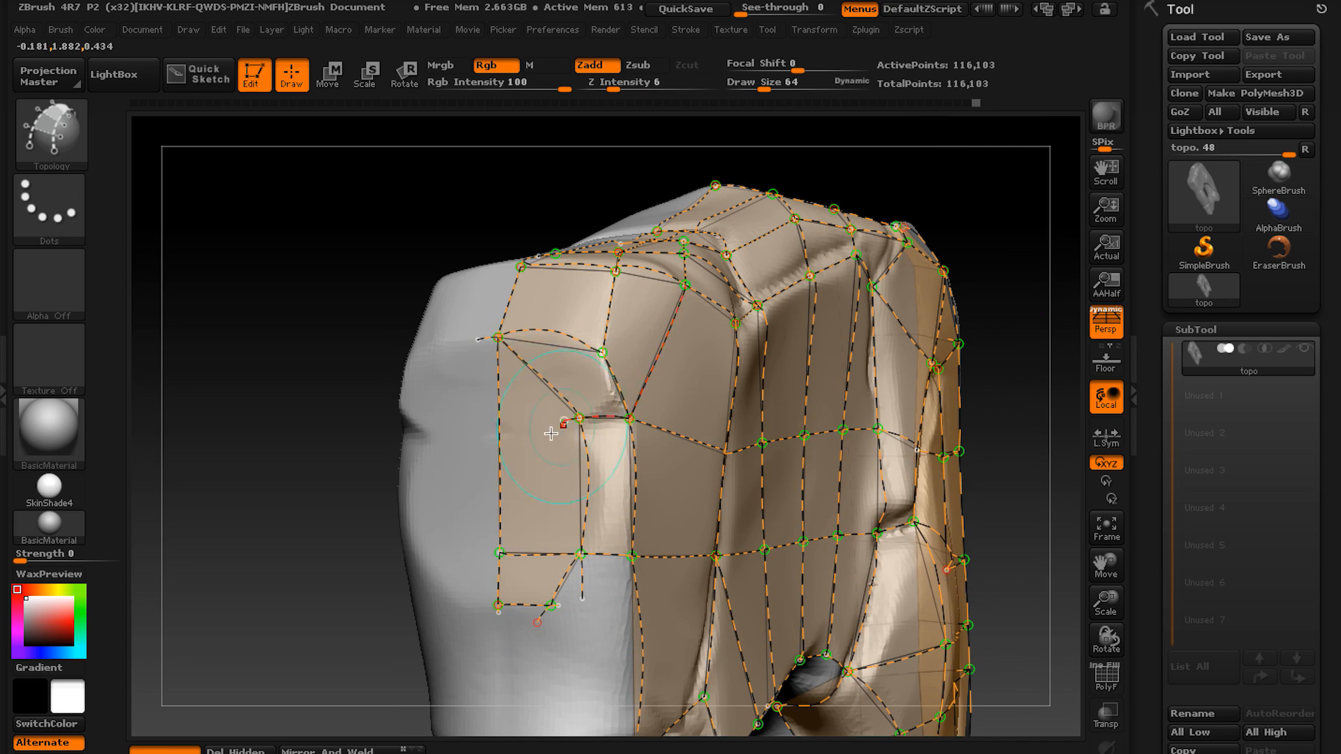
# Draw a curve across the seam behind the block's underside and link the inner nodes to the seam's side corner.
pyautogui.keyDown('ctrl'); pyautogui.moveTo(552, 434); pyautogui.dragTo(546, 420, button='right'); pyautogui.keyUp('ctrl')
pyautogui.moveTo(546, 420)
pyautogui.keyDown('alt'); pyautogui.mouseDown(button='right')
pyautogui.moveTo(540, 406)
pyautogui.moveTo(512, 434)
pyautogui.mouseUp(button='right'); pyautogui.keyUp('alt')
pyautogui.moveTo(595, 499); pyautogui.dragTo(491, 497)
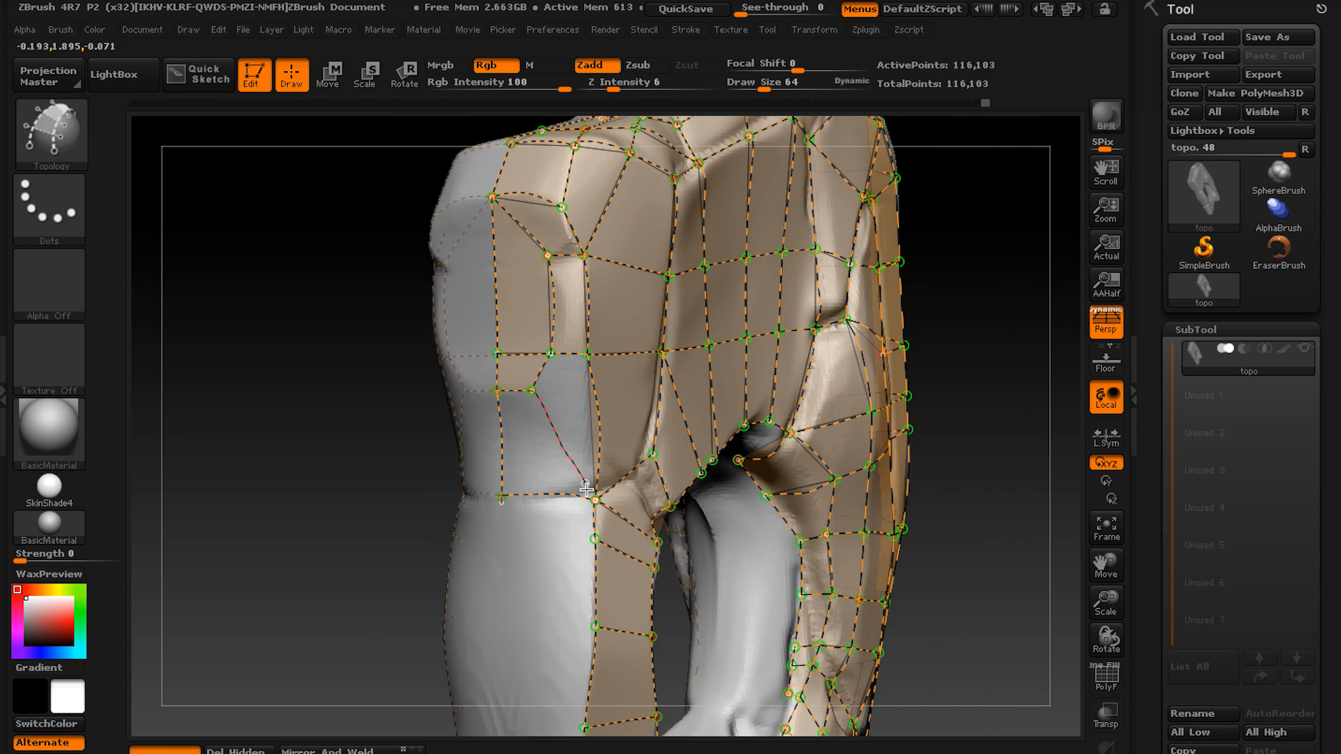
pyautogui.moveTo(587, 489); pyautogui.dragTo(595, 500)
# Draw a centre curve along the lower bar's underside and cross curves from its side edge to the centre.
pyautogui.keyDown('alt'); pyautogui.moveTo(503, 538); pyautogui.dragTo(629, 391, button='right'); pyautogui.keyUp('alt')
pyautogui.moveTo(674, 241); pyautogui.dragTo(680, 469)
pyautogui.moveTo(772, 363); pyautogui.dragTo(683, 363)
pyautogui.moveTo(629, 436); pyautogui.dragTo(672, 439, button='right')
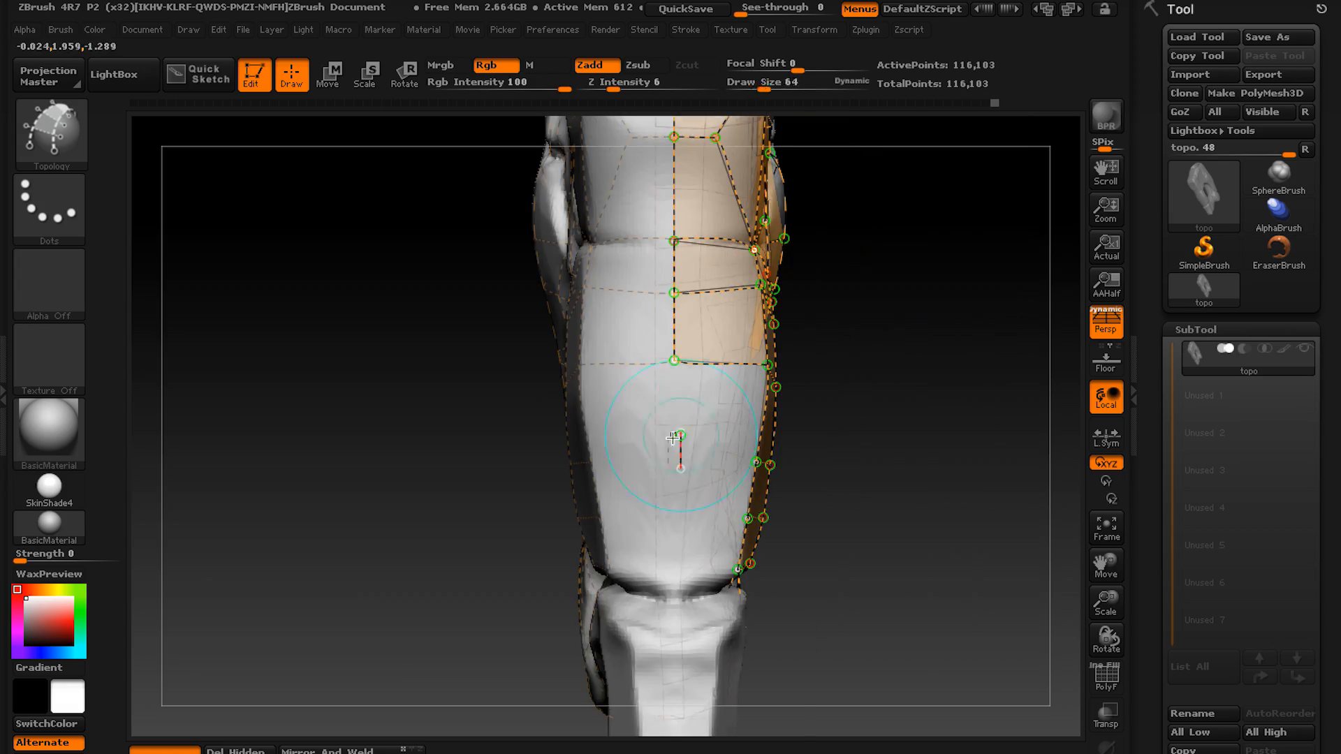
pyautogui.moveTo(717, 348); pyautogui.dragTo(663, 350)
# Extend the grid down the opening's inner wall with a long curve and short rungs from the front panel's edge.
pyautogui.moveTo(664, 349)
pyautogui.mouseDown(button='right')
pyautogui.moveTo(634, 503)
pyautogui.moveTo(590, 335)
pyautogui.moveTo(754, 399)
pyautogui.moveTo(657, 390)
pyautogui.moveTo(635, 312)
pyautogui.moveTo(763, 312)
pyautogui.moveTo(722, 377)
pyautogui.moveTo(643, 363)
pyautogui.mouseUp(button='right')
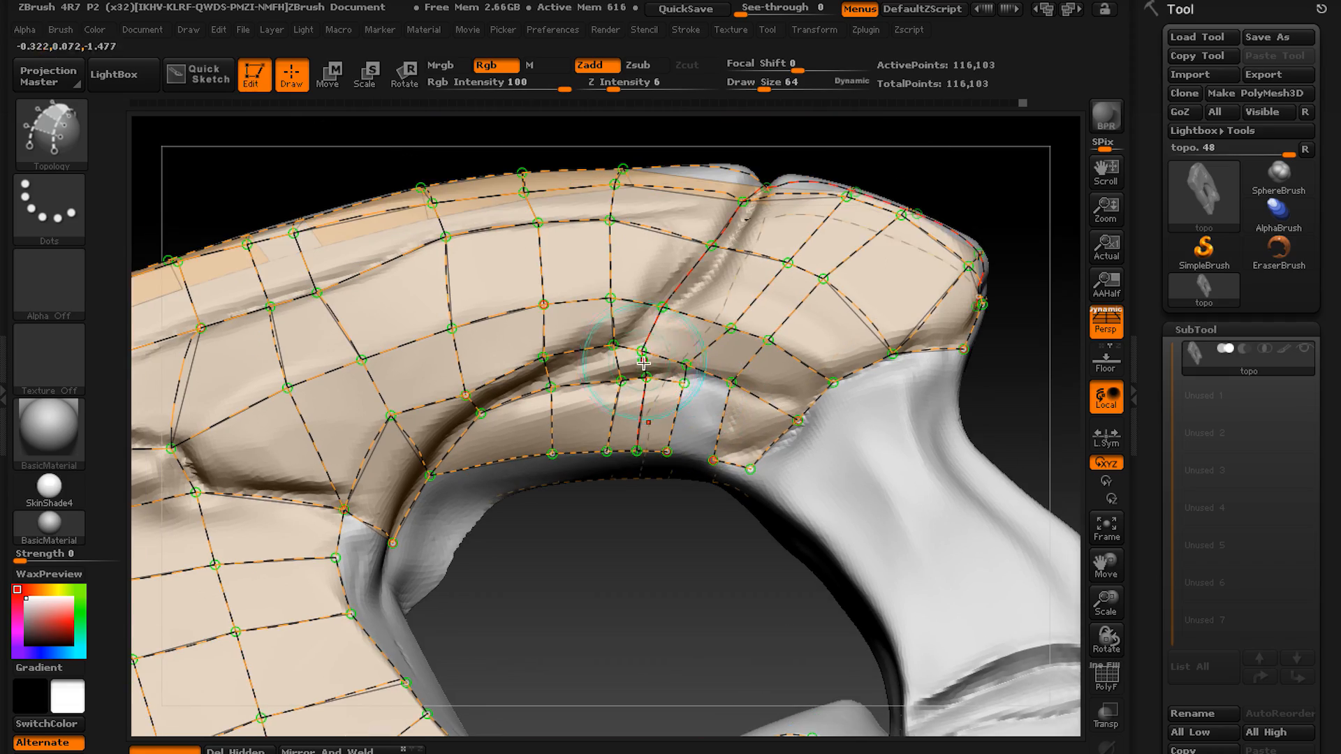
pyautogui.moveTo(801, 514); pyautogui.dragTo(482, 401, button='right')
pyautogui.moveTo(571, 288)
pyautogui.mouseDown()
pyautogui.moveTo(578, 454)
pyautogui.moveTo(623, 550)
pyautogui.mouseUp()
pyautogui.moveTo(492, 305); pyautogui.dragTo(567, 337)
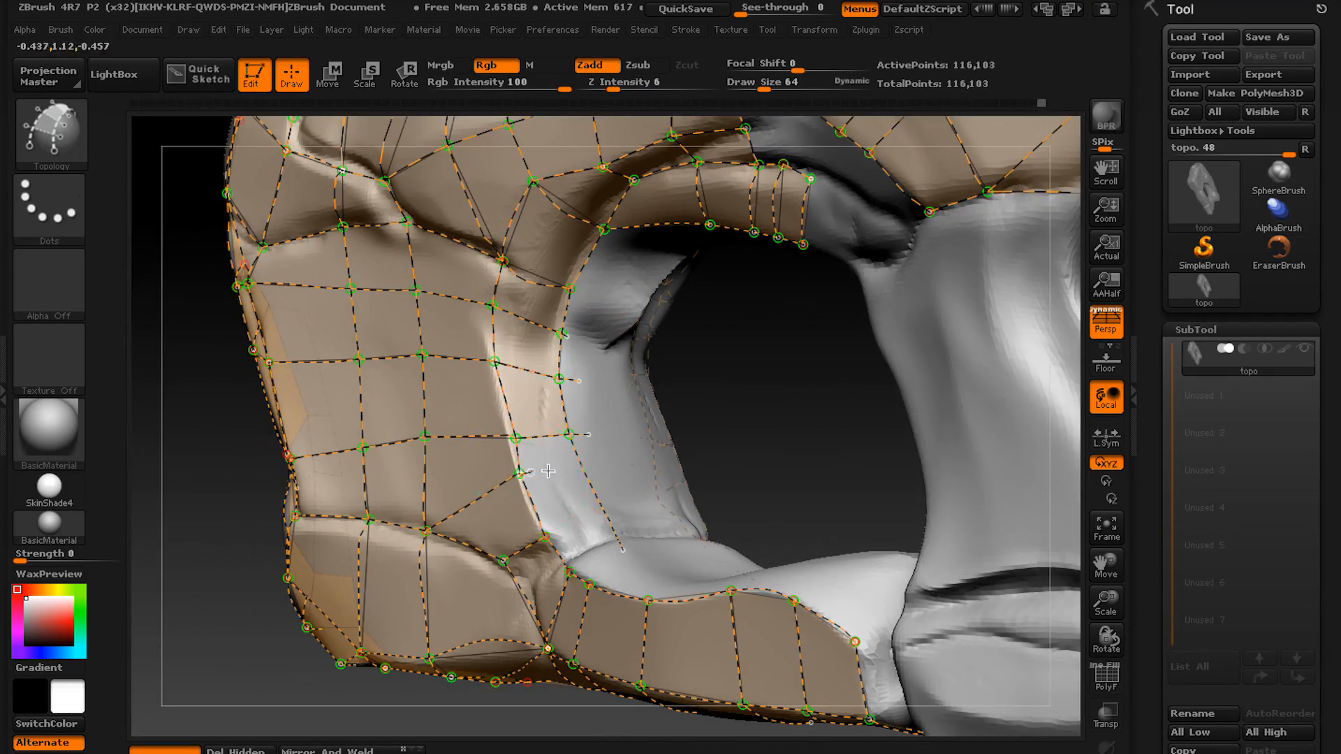
pyautogui.moveTo(549, 471)
pyautogui.mouseDown(button='right')
pyautogui.moveTo(526, 420)
pyautogui.moveTo(761, 362)
pyautogui.moveTo(727, 335)
pyautogui.mouseUp(button='right')
# Close the gap between the arch's inner rim band and the blocks above with short connecting curves, redoing one stroke.
pyautogui.moveTo(725, 283); pyautogui.dragTo(677, 358)
pyautogui.moveTo(676, 357)
pyautogui.mouseDown(button='right')
pyautogui.moveTo(688, 433)
pyautogui.moveTo(635, 559)
pyautogui.moveTo(676, 589)
pyautogui.moveTo(617, 333)
pyautogui.moveTo(727, 428)
pyautogui.moveTo(736, 351)
pyautogui.moveTo(149, 607)
pyautogui.moveTo(868, 455)
pyautogui.moveTo(629, 391)
pyautogui.moveTo(557, 324)
pyautogui.mouseUp(button='right')
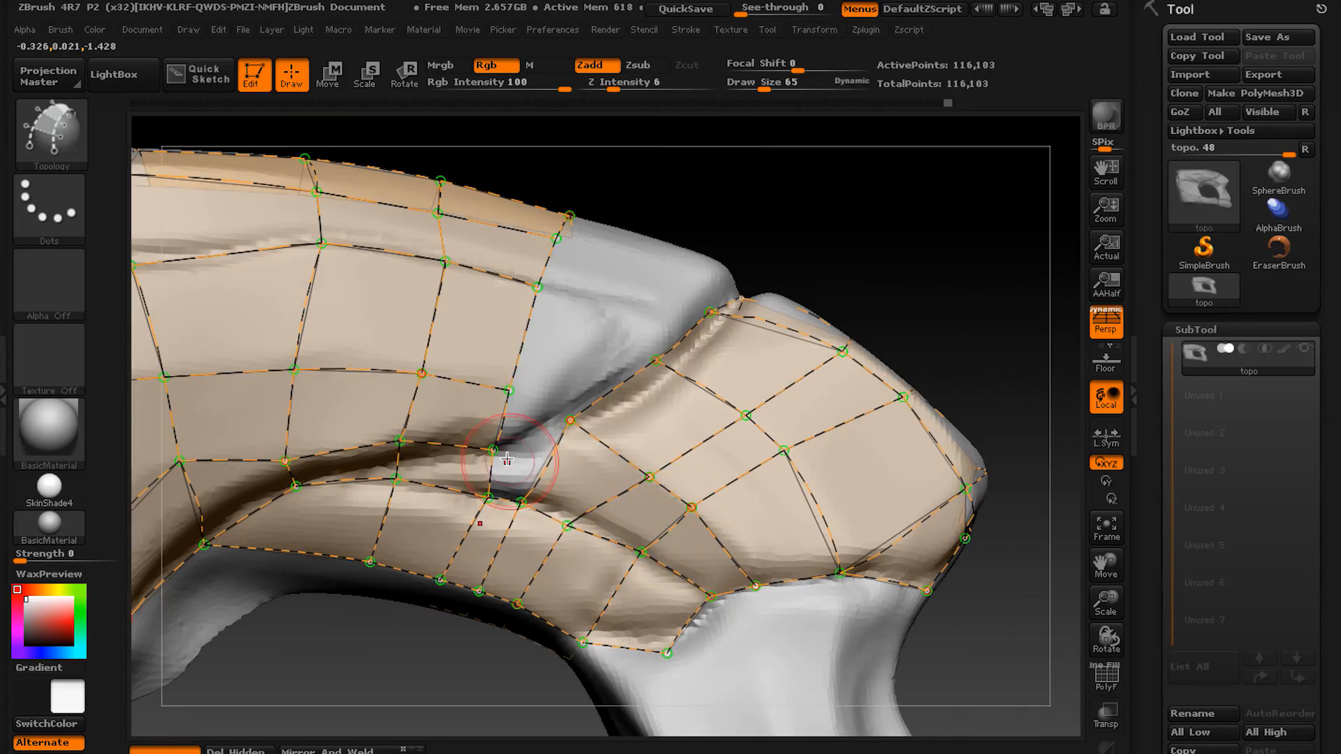
pyautogui.moveTo(508, 459); pyautogui.dragTo(569, 392, button='right')
pyautogui.hotkey('ctrl', 'z')
pyautogui.moveTo(569, 353); pyautogui.dragTo(682, 419)
# Draw curves around the foot block's rounded end and divide its upper front strip with cross curves.
pyautogui.moveTo(682, 419)
pyautogui.mouseDown(button='right')
pyautogui.moveTo(657, 447)
pyautogui.moveTo(678, 395)
pyautogui.moveTo(583, 464)
pyautogui.moveTo(574, 487)
pyautogui.moveTo(704, 473)
pyautogui.moveTo(524, 380)
pyautogui.moveTo(543, 516)
pyautogui.moveTo(515, 470)
pyautogui.moveTo(545, 428)
pyautogui.moveTo(563, 509)
pyautogui.moveTo(594, 510)
pyautogui.moveTo(613, 533)
pyautogui.moveTo(629, 517)
pyautogui.moveTo(602, 489)
pyautogui.moveTo(635, 473)
pyautogui.moveTo(682, 533)
pyautogui.moveTo(725, 554)
pyautogui.moveTo(734, 473)
pyautogui.moveTo(673, 545)
pyautogui.mouseUp(button='right')
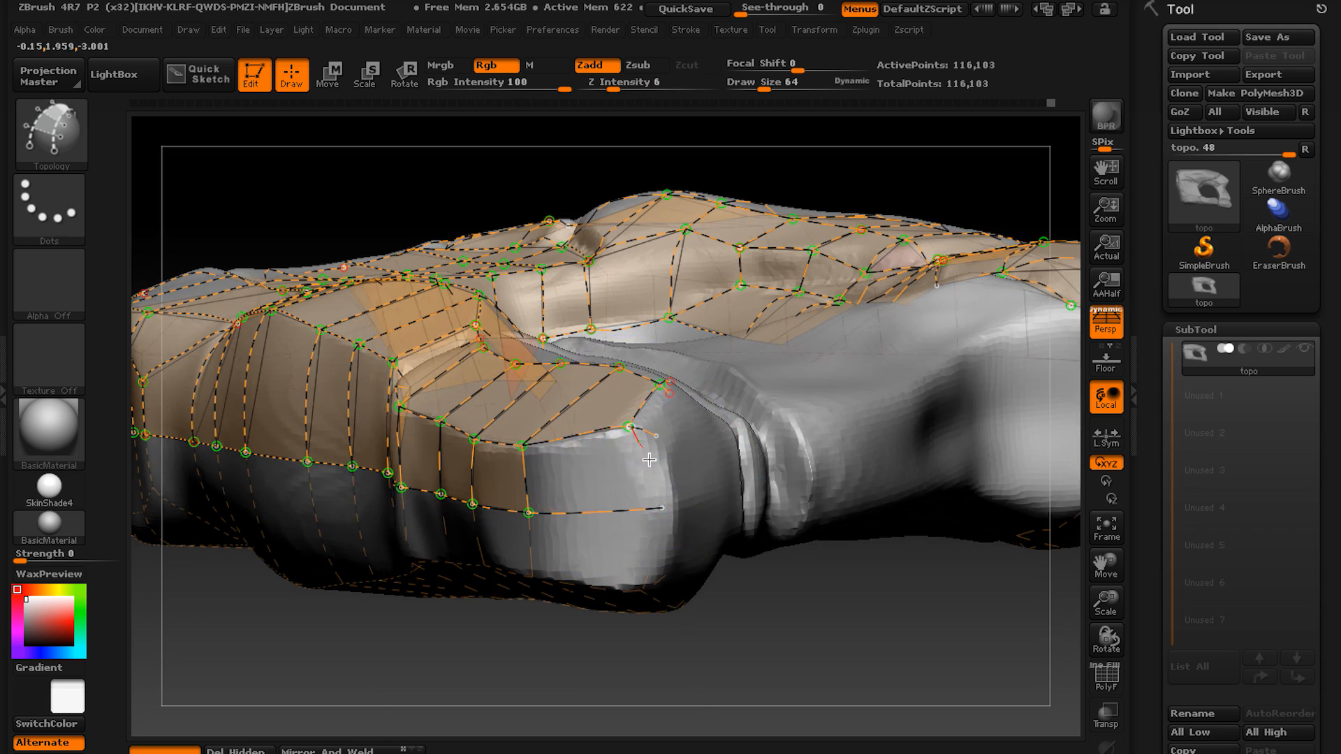
pyautogui.moveTo(649, 459)
pyautogui.mouseDown(button='right')
pyautogui.moveTo(654, 510)
pyautogui.moveTo(554, 393)
pyautogui.mouseUp(button='right')
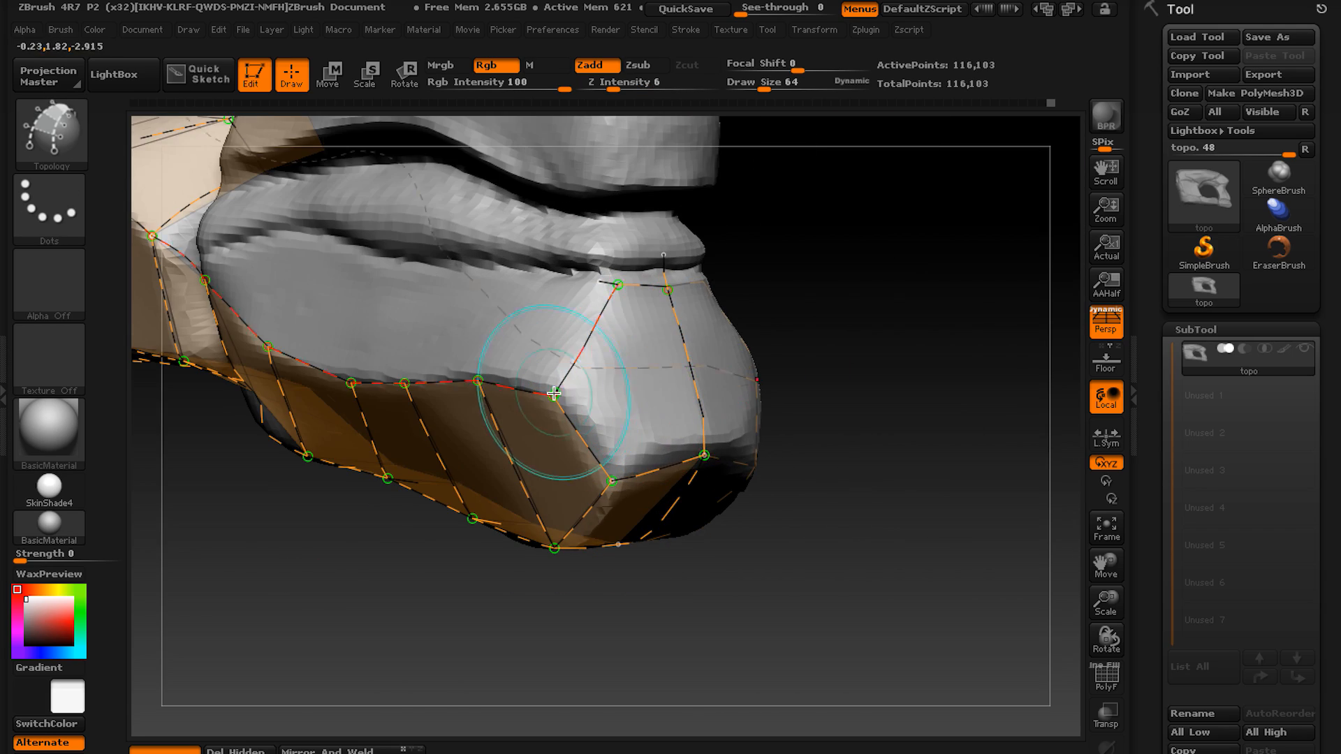
pyautogui.moveTo(670, 436); pyautogui.dragTo(671, 340, button='right')
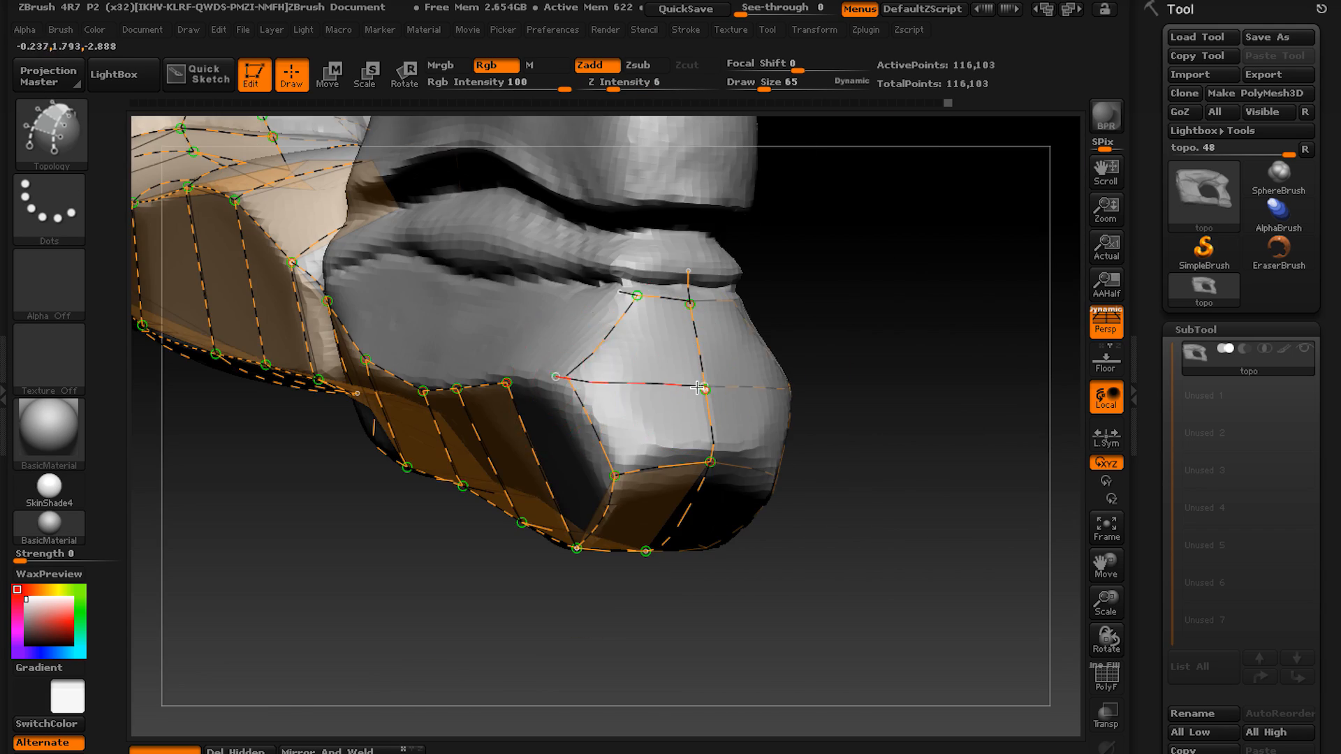
pyautogui.moveTo(697, 388)
pyautogui.mouseDown(button='right')
pyautogui.moveTo(427, 361)
pyautogui.moveTo(470, 347)
pyautogui.mouseUp(button='right')
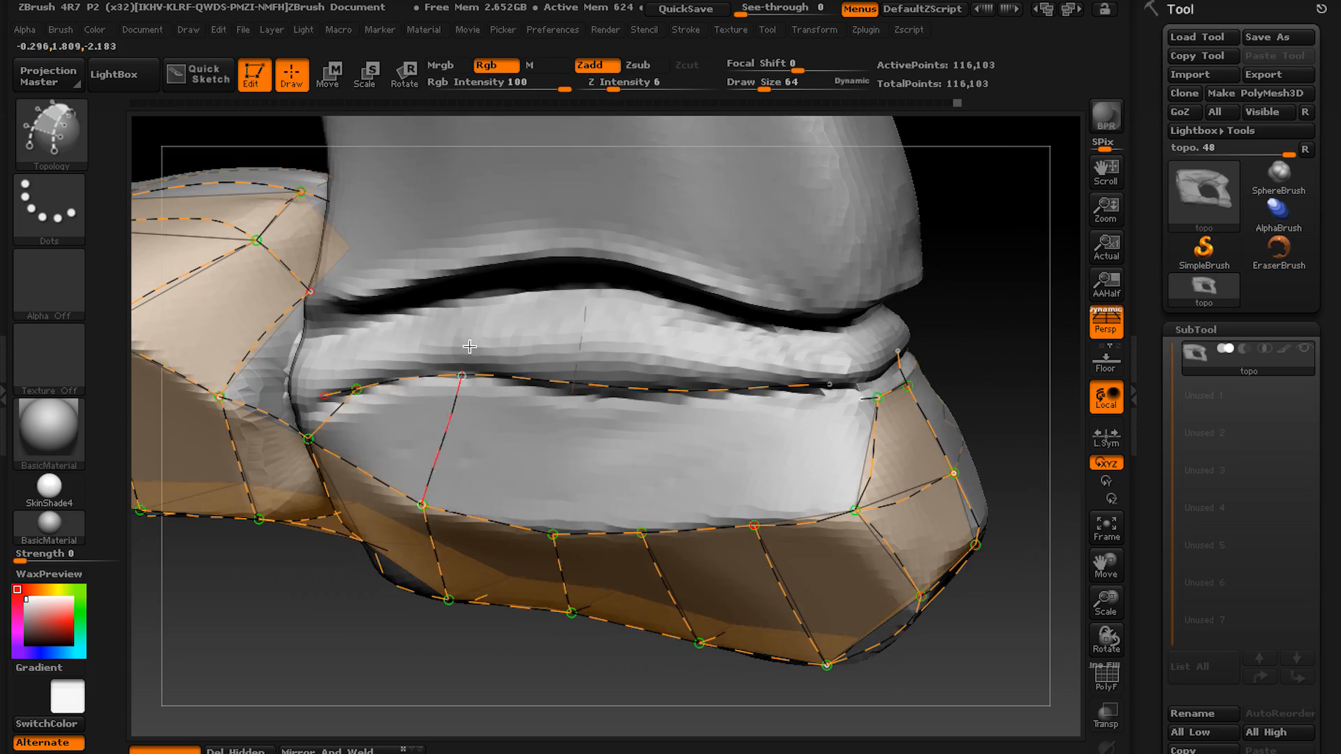
pyautogui.moveTo(663, 405); pyautogui.dragTo(664, 449, button='right')
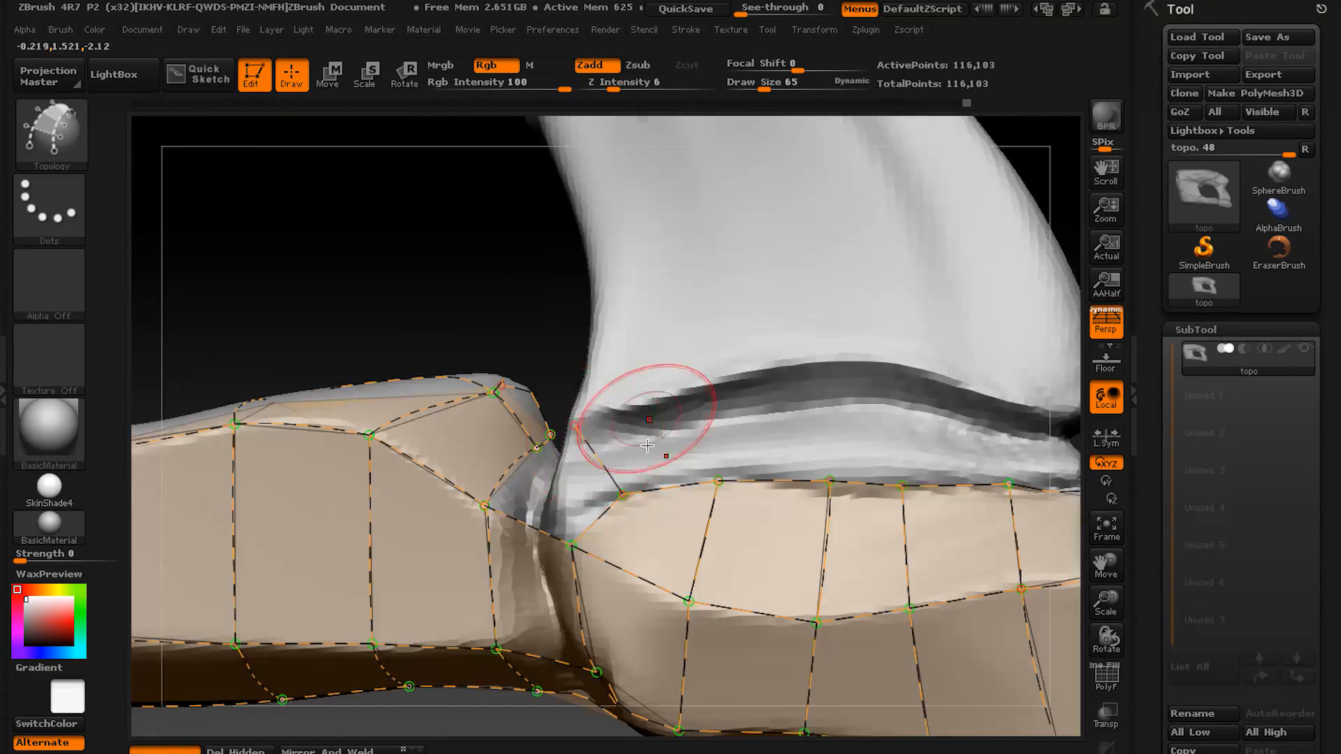
# Trace a curve along the groove above the foot block's moulding and divide the moulding with vertical cross curves.
pyautogui.moveTo(357, 417); pyautogui.dragTo(815, 415)
pyautogui.moveTo(815, 414); pyautogui.dragTo(706, 412, button='right')
pyautogui.moveTo(854, 482); pyautogui.dragTo(869, 275)
pyautogui.moveTo(868, 275); pyautogui.dragTo(943, 314, button='right')
pyautogui.moveTo(701, 482); pyautogui.dragTo(736, 344)
pyautogui.moveTo(737, 345); pyautogui.dragTo(814, 378, button='right')
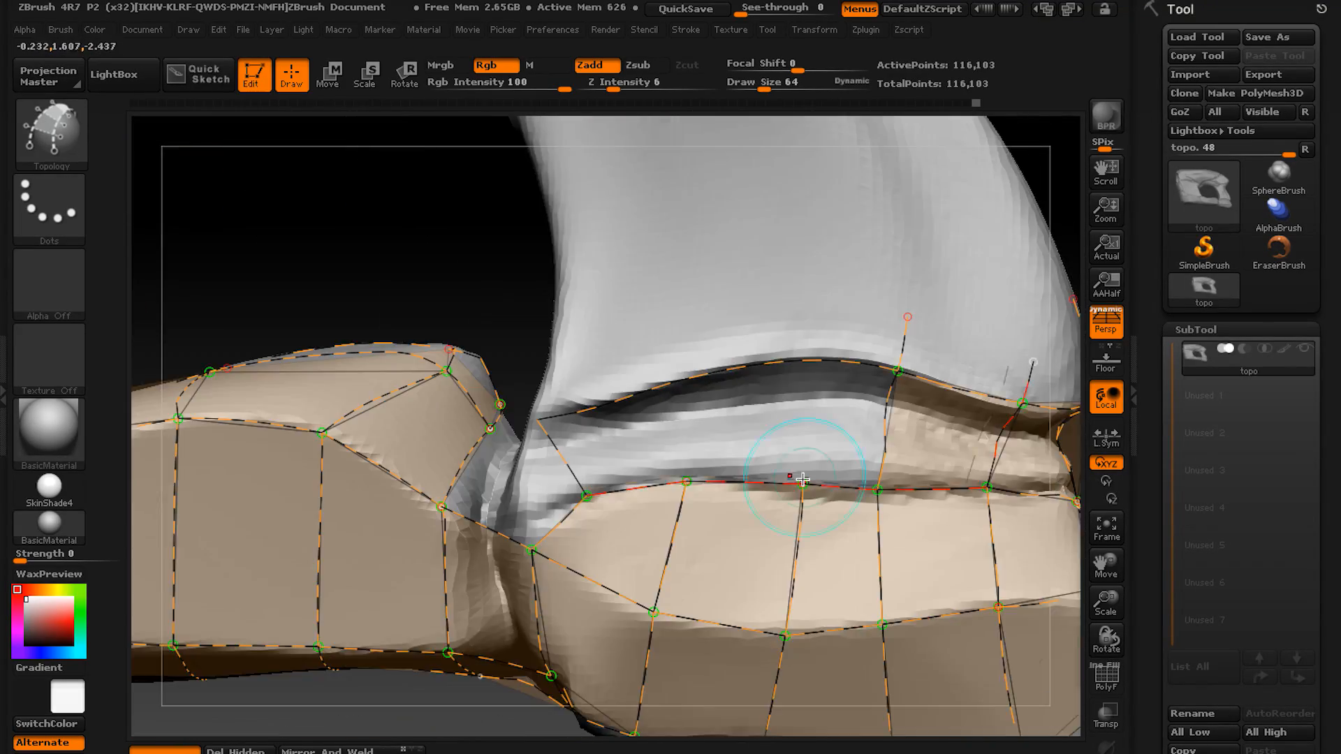
pyautogui.moveTo(814, 464); pyautogui.dragTo(814, 318)
pyautogui.moveTo(814, 318); pyautogui.dragTo(873, 343, button='right')
pyautogui.moveTo(722, 434); pyautogui.dragTo(730, 302)
pyautogui.moveTo(732, 364)
pyautogui.mouseDown(button='right')
pyautogui.moveTo(689, 473)
pyautogui.moveTo(733, 449)
pyautogui.moveTo(685, 350)
pyautogui.moveTo(693, 412)
pyautogui.moveTo(778, 354)
pyautogui.moveTo(741, 342)
pyautogui.mouseUp(button='right')
# Draw lengthwise curves along the column above the foot block and cross curves that split its faces into quads.
pyautogui.moveTo(680, 259); pyautogui.dragTo(744, 538)
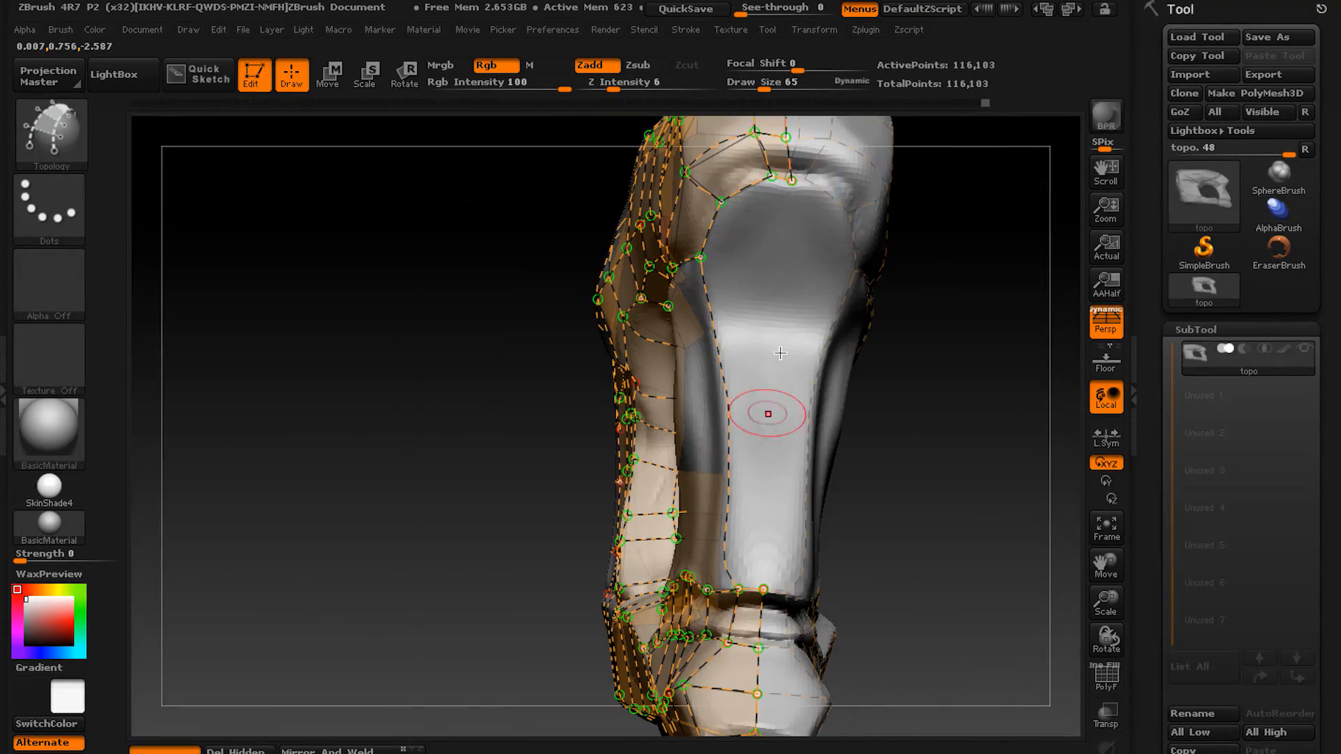
pyautogui.moveTo(759, 584)
pyautogui.mouseDown(button='right')
pyautogui.moveTo(682, 527)
pyautogui.moveTo(695, 548)
pyautogui.moveTo(706, 391)
pyautogui.moveTo(719, 449)
pyautogui.moveTo(725, 384)
pyautogui.moveTo(710, 434)
pyautogui.moveTo(737, 511)
pyautogui.moveTo(778, 371)
pyautogui.mouseUp(button='right')
pyautogui.moveTo(762, 438); pyautogui.dragTo(795, 543, button='right')
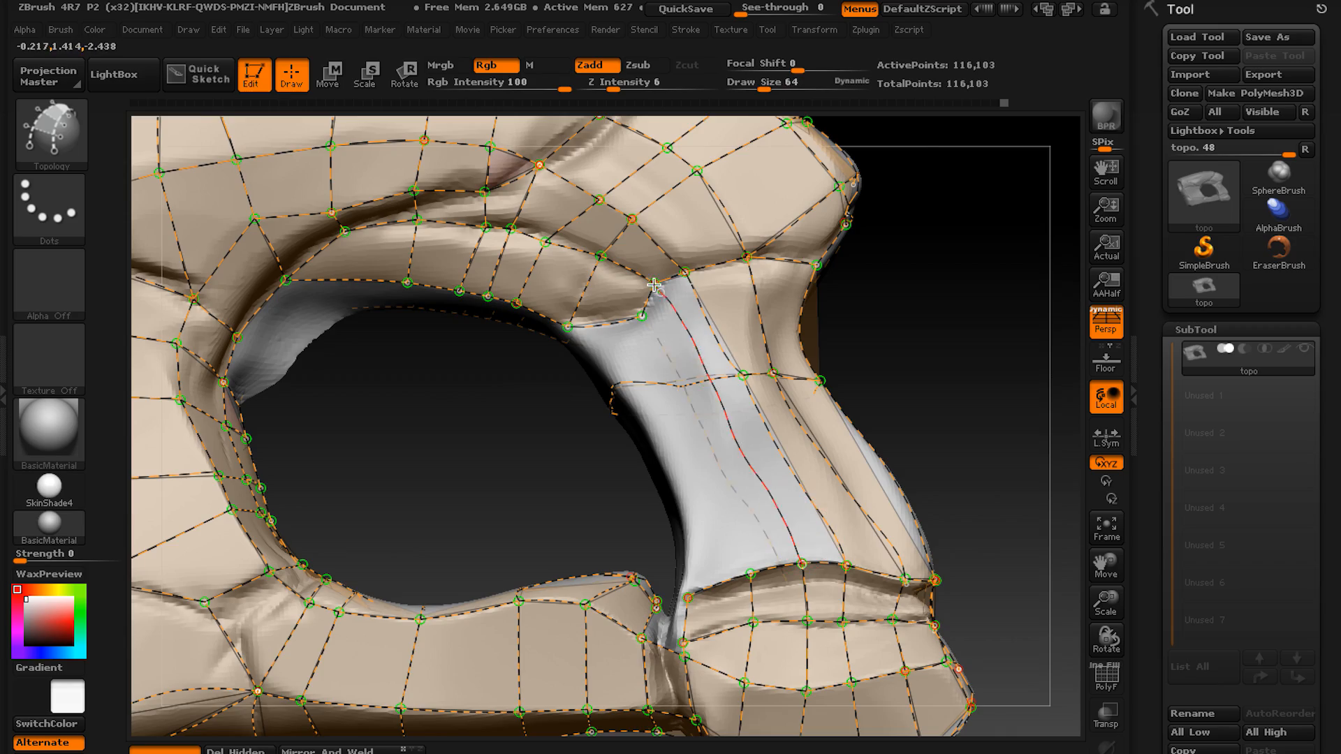
pyautogui.moveTo(654, 284); pyautogui.dragTo(665, 346, button='right')
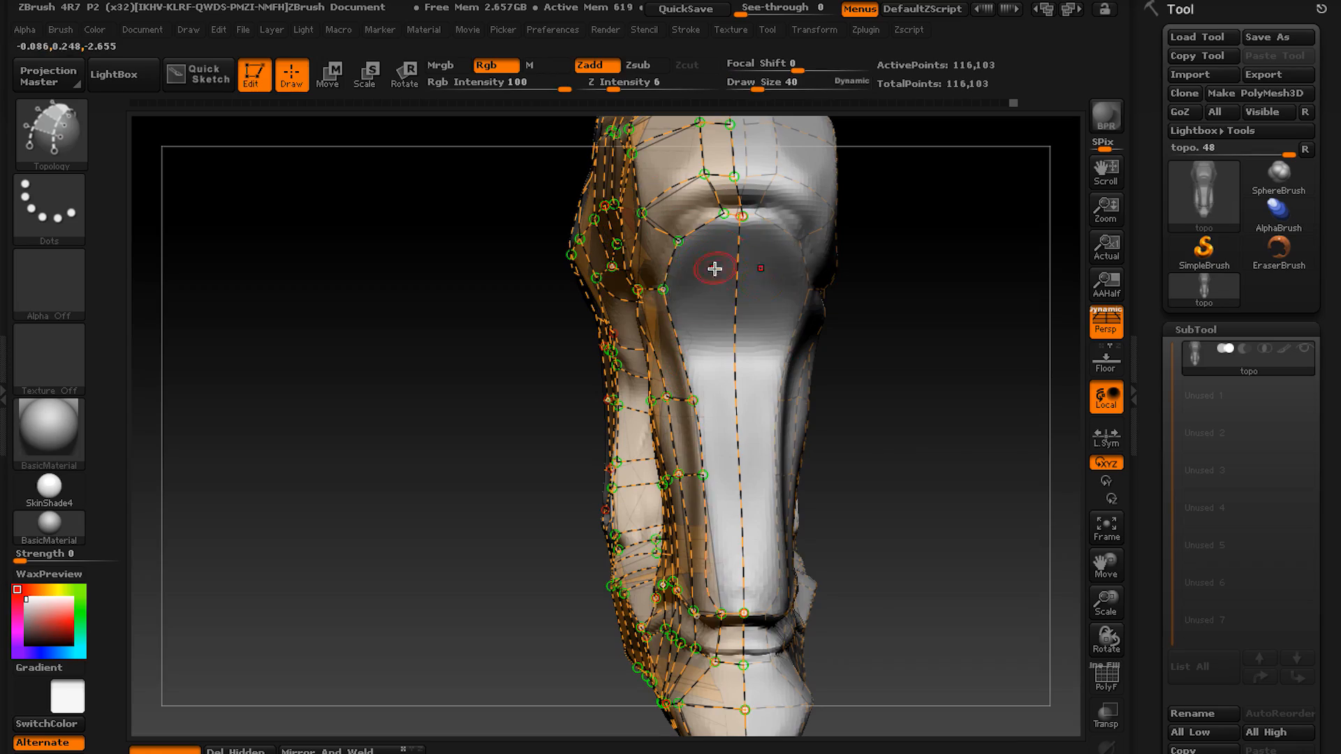
pyautogui.moveTo(736, 289); pyautogui.dragTo(610, 308, button='right')
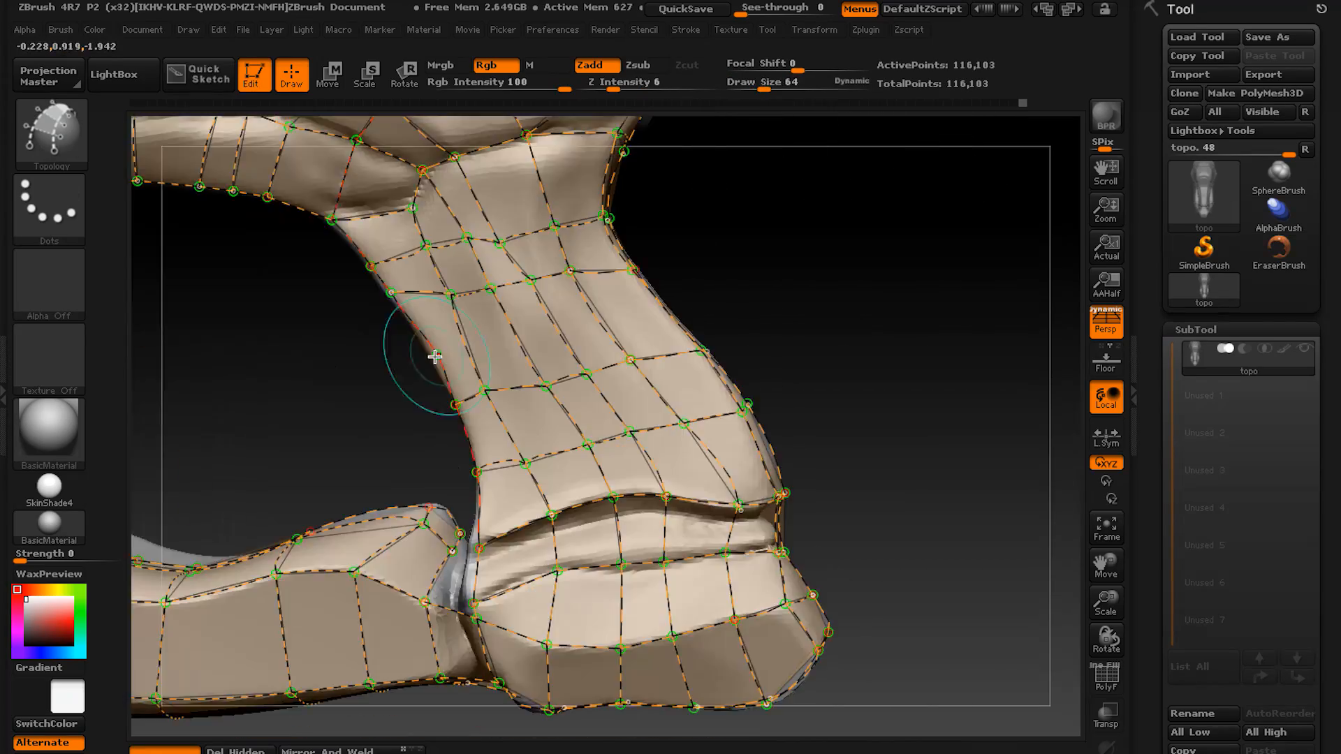
# Set the draw size to 1 and generate a new topology mesh from the curve grid on the stone sculpt.
pyautogui.press('f')
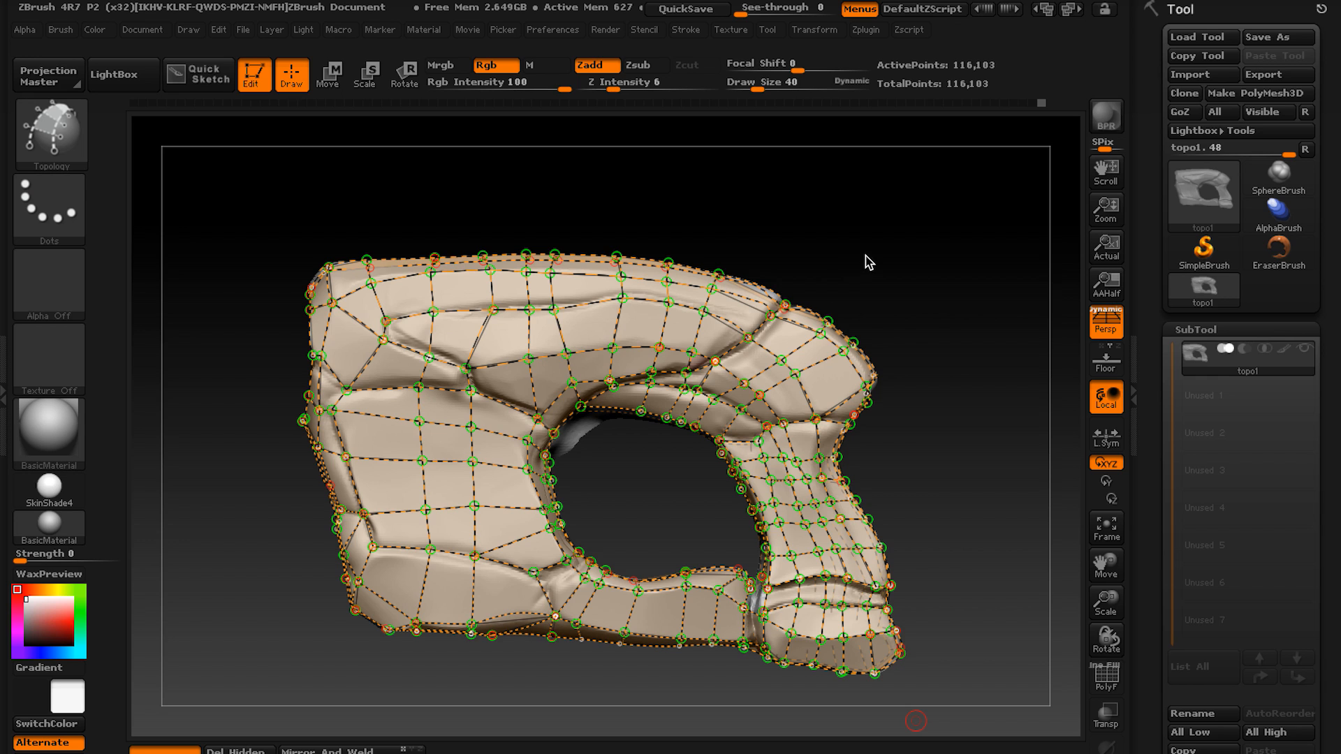
pyautogui.moveTo(663, 464); pyautogui.dragTo(702, 503, button='right')
pyautogui.keyDown('alt'); pyautogui.moveTo(725, 432); pyautogui.dragTo(810, 432, button='right'); pyautogui.keyUp('alt')
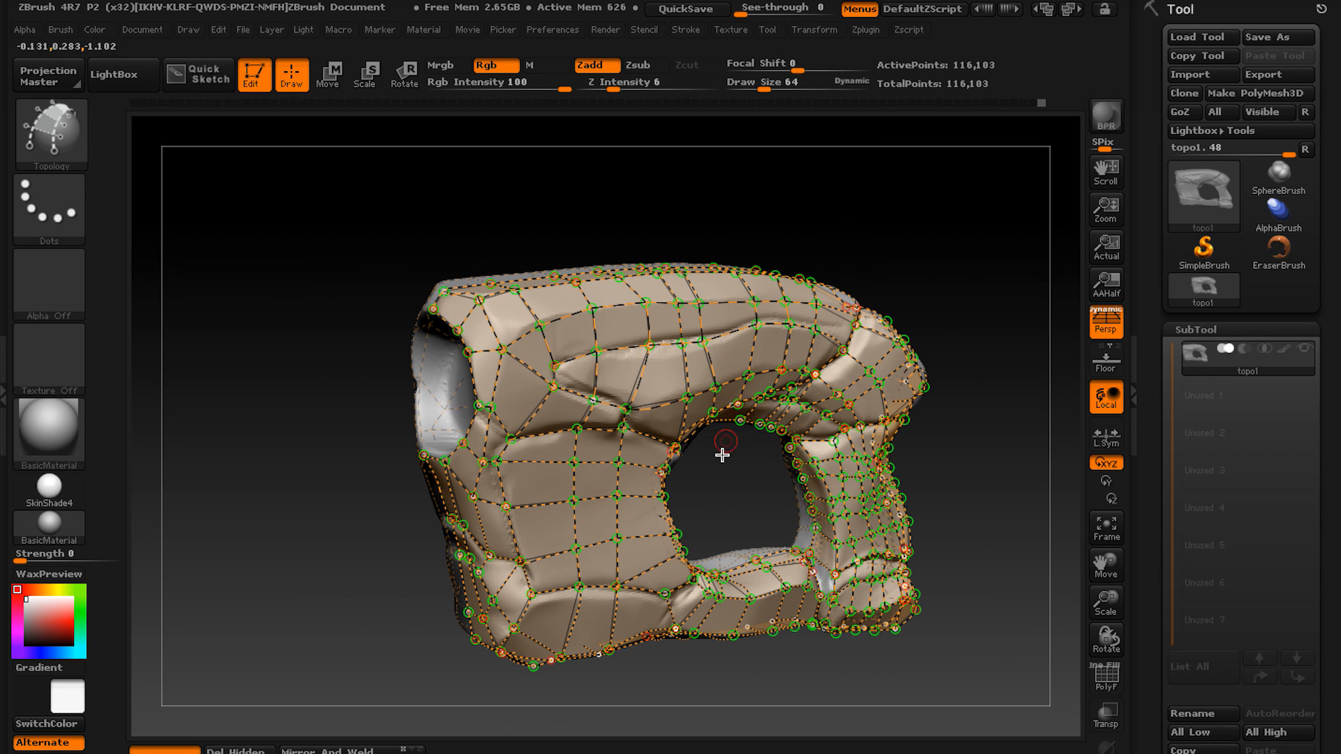
pyautogui.keyDown('alt'); pyautogui.moveTo(748, 487); pyautogui.dragTo(744, 480, button='right'); pyautogui.keyUp('alt')
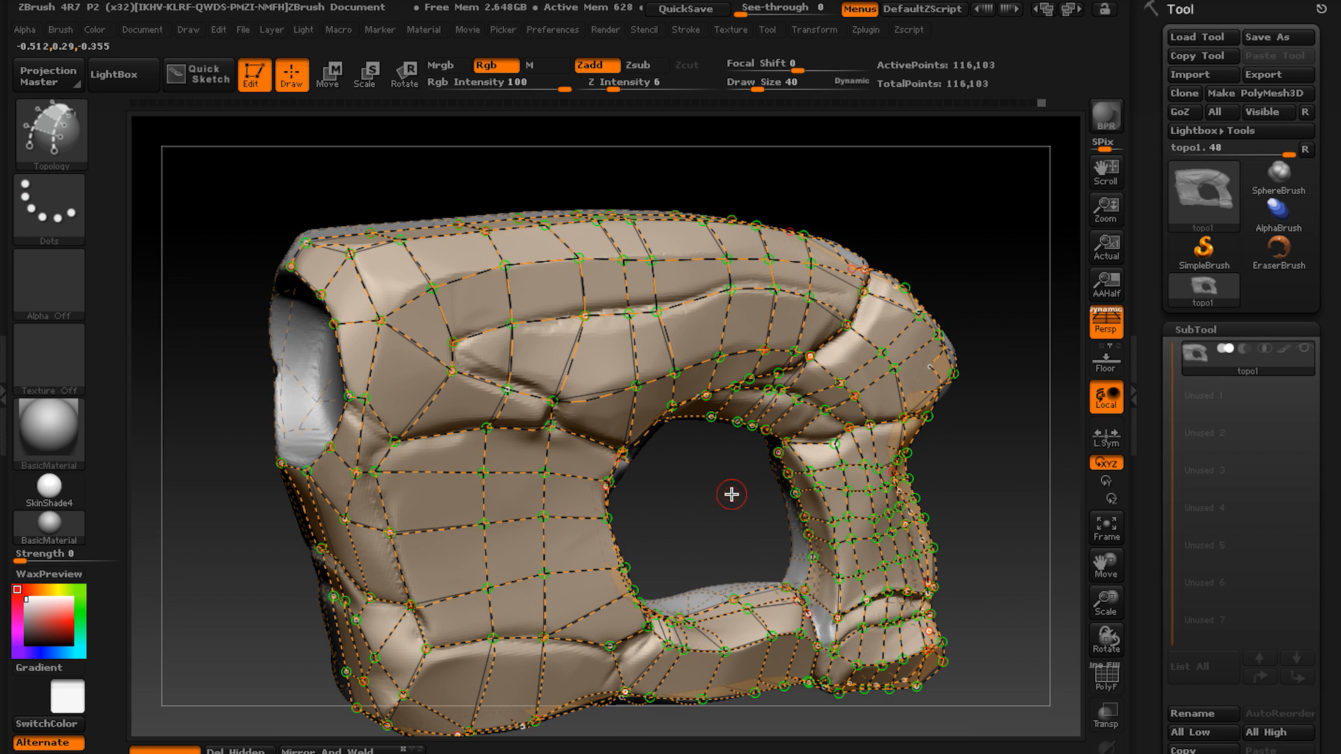
pyautogui.press('s')
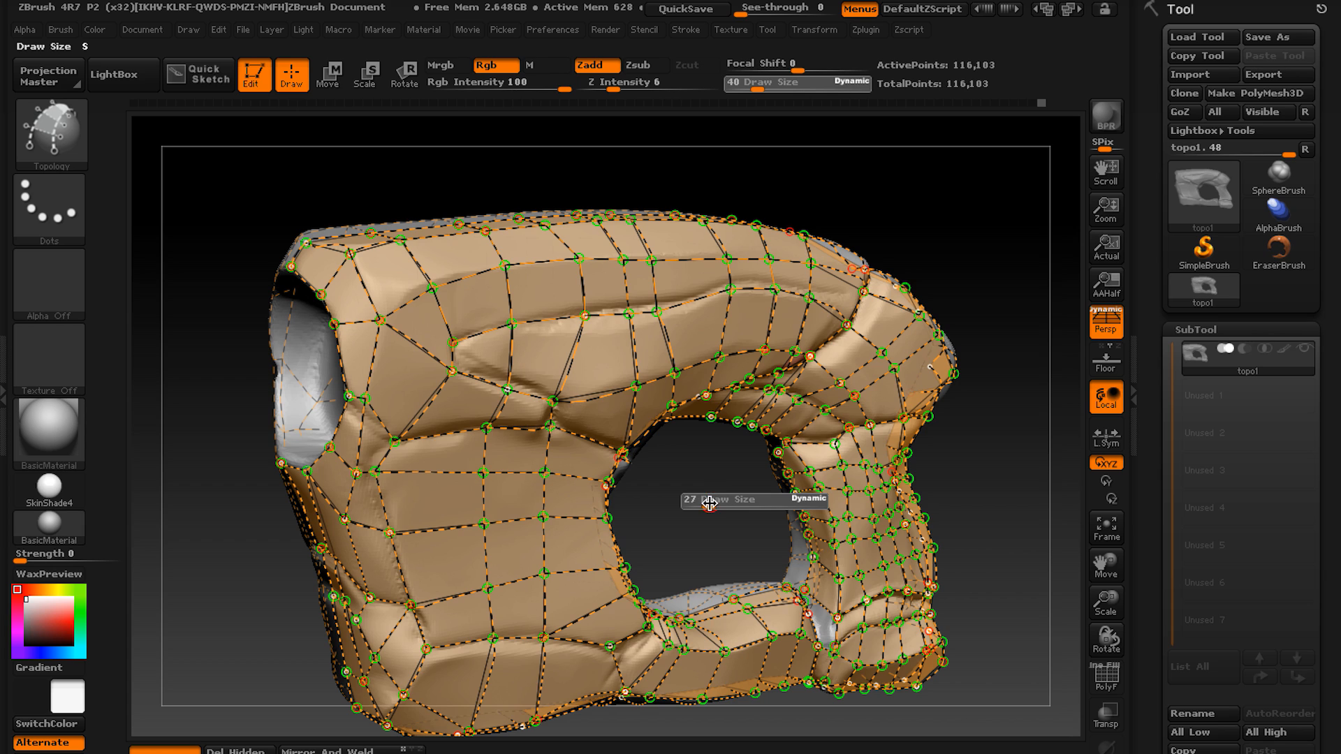
pyautogui.moveTo(659, 521); pyautogui.dragTo(667, 503)
pyautogui.press('s')
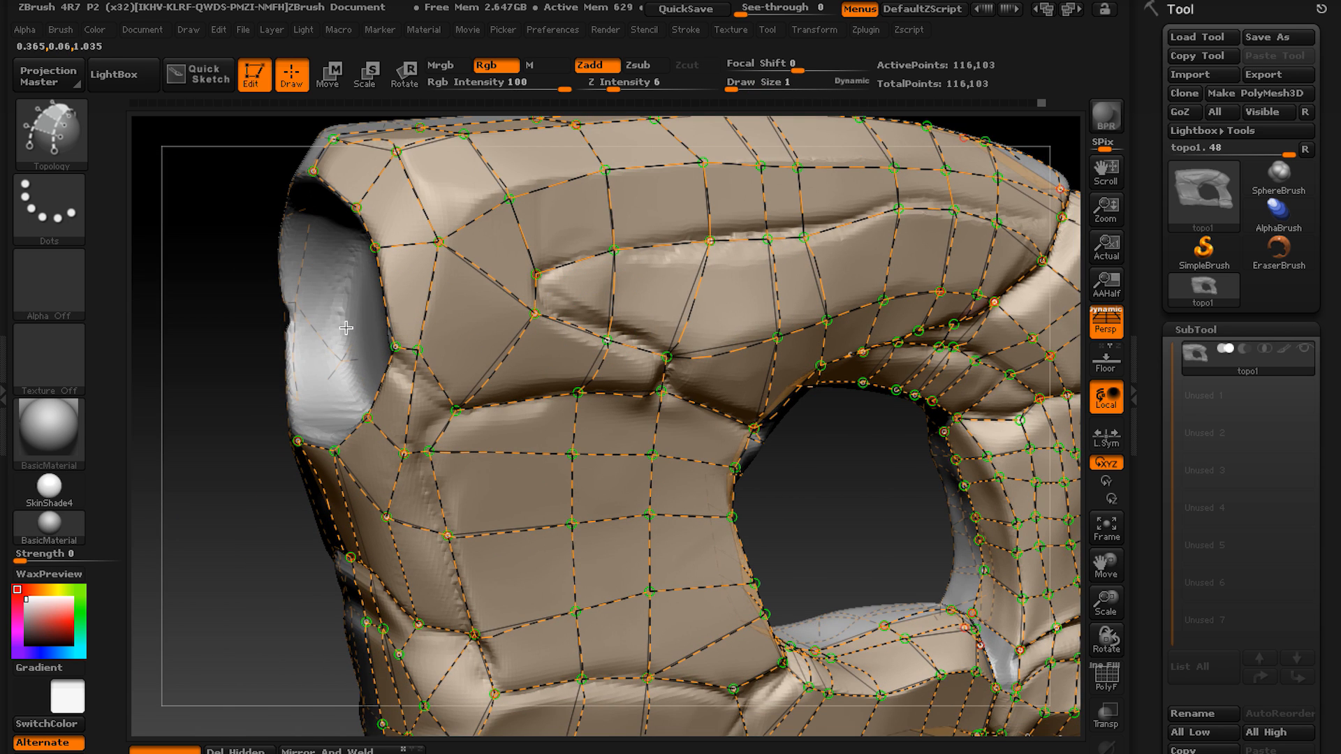
pyautogui.click(347, 331)
pyautogui.keyDown('ctrl'); pyautogui.moveTo(371, 352); pyautogui.dragTo(457, 349, button='right'); pyautogui.keyUp('ctrl')
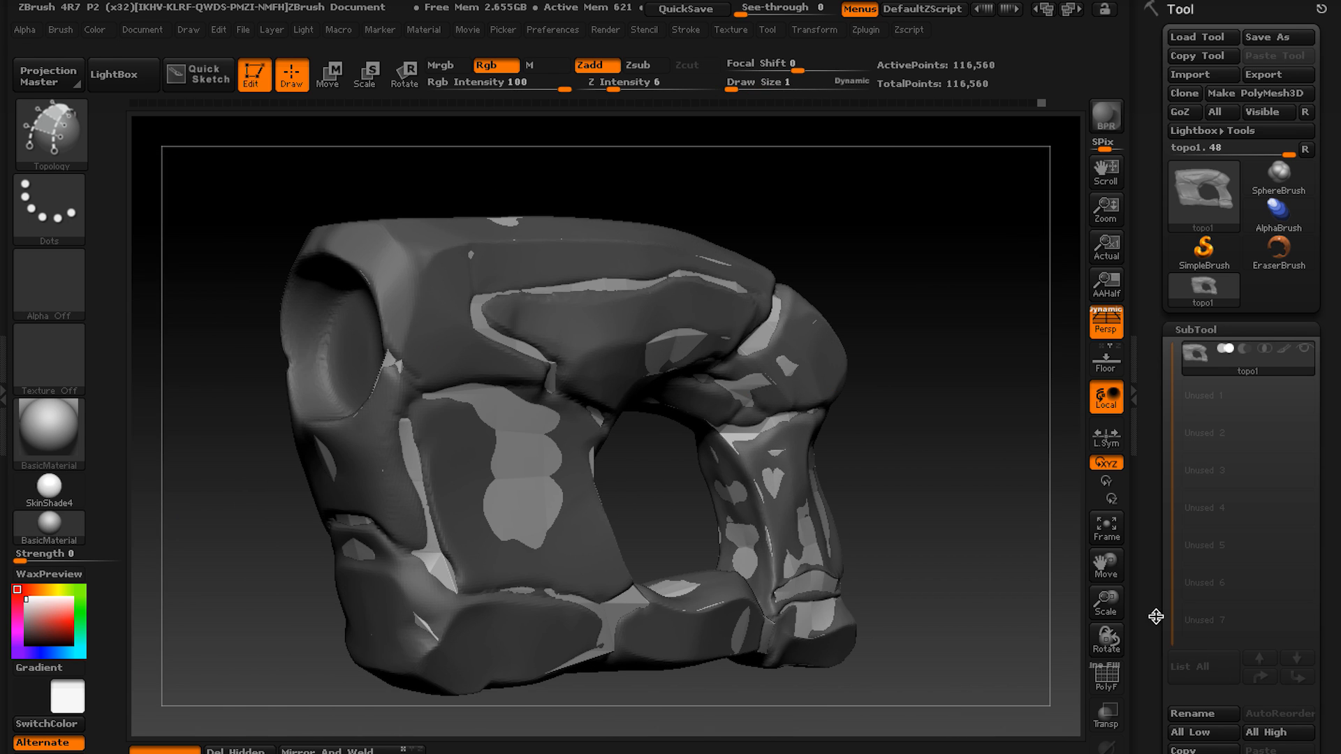
# Split the mesh into parts so the new topology becomes a separate subtool from the sculpt.
pyautogui.scroll(-5, 1157, 617)
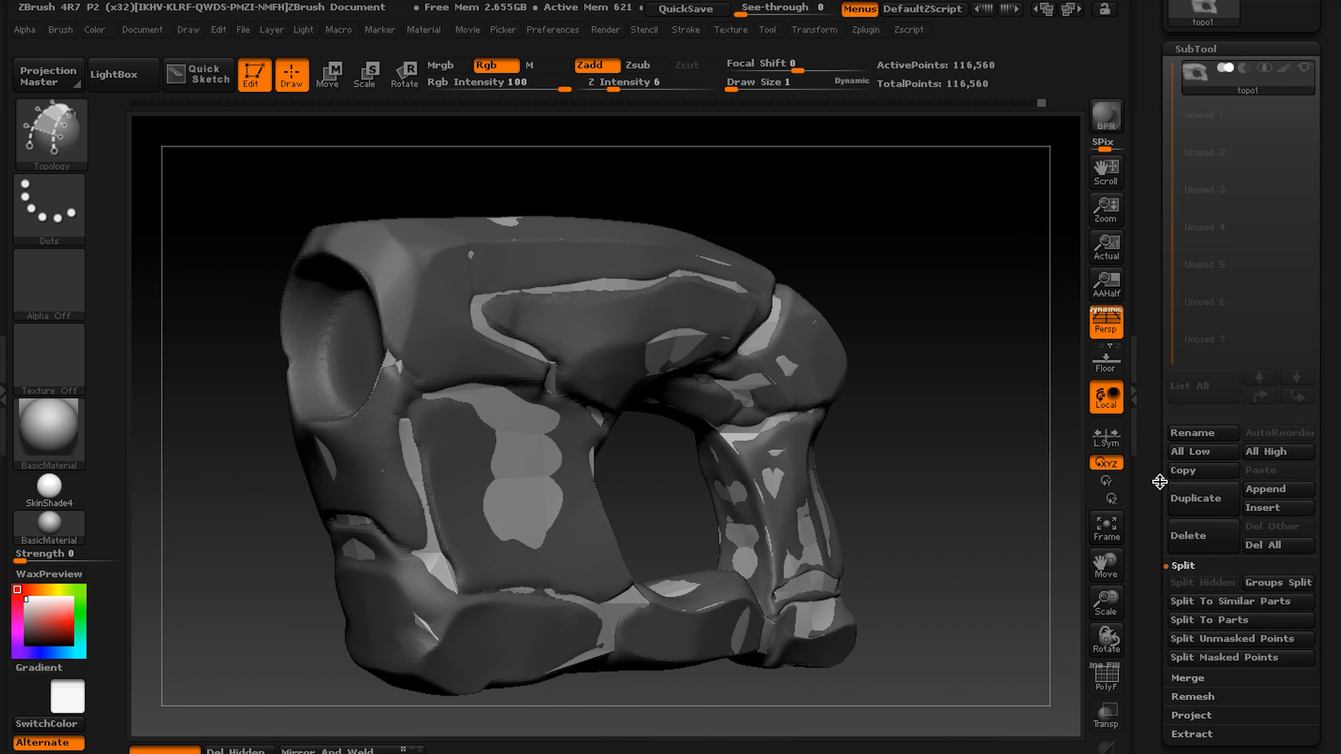
pyautogui.click(1182, 612)
pyautogui.click(992, 656)
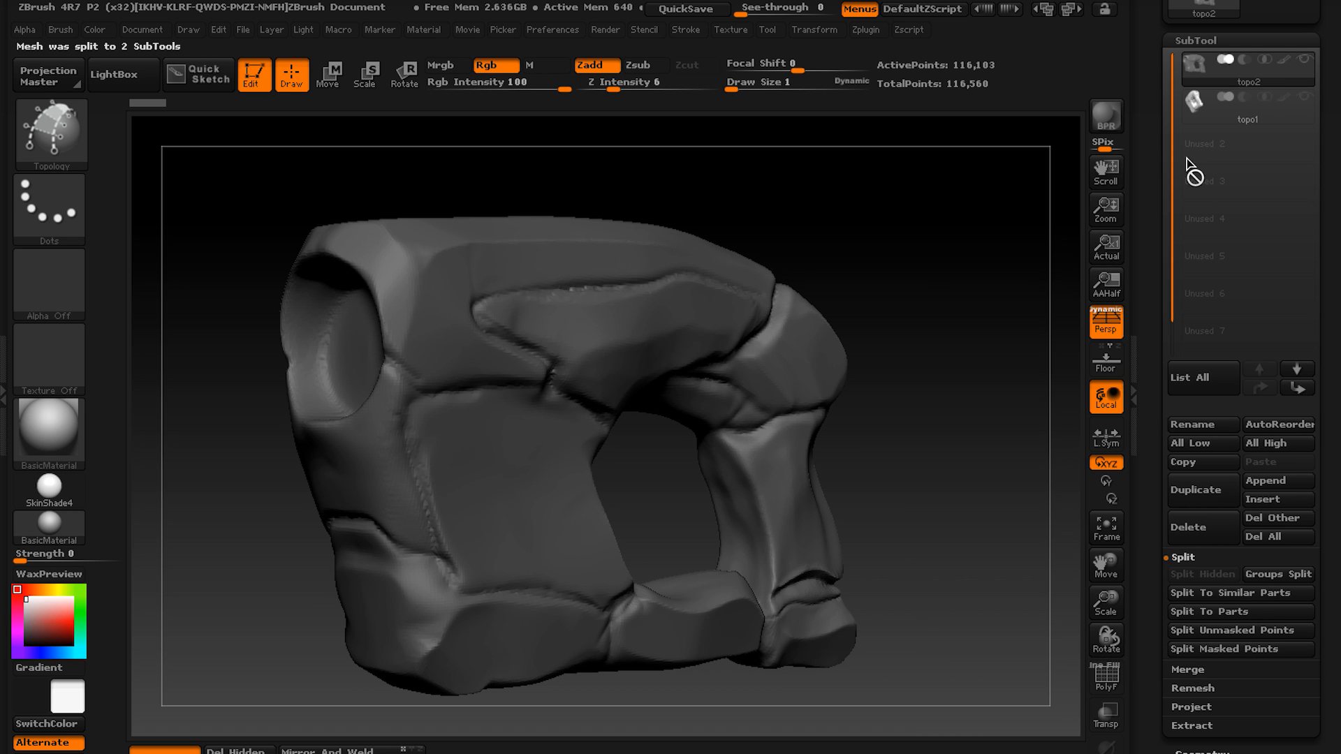
# Make the low-poly topo1 subtool active and display its polygon wireframe.
pyautogui.click(1198, 116)
pyautogui.moveTo(889, 375)
pyautogui.mouseDown()
pyautogui.moveTo(829, 356)
pyautogui.moveTo(803, 368)
pyautogui.moveTo(799, 333)
pyautogui.moveTo(632, 371)
pyautogui.moveTo(802, 464)
pyautogui.moveTo(873, 376)
pyautogui.mouseUp()
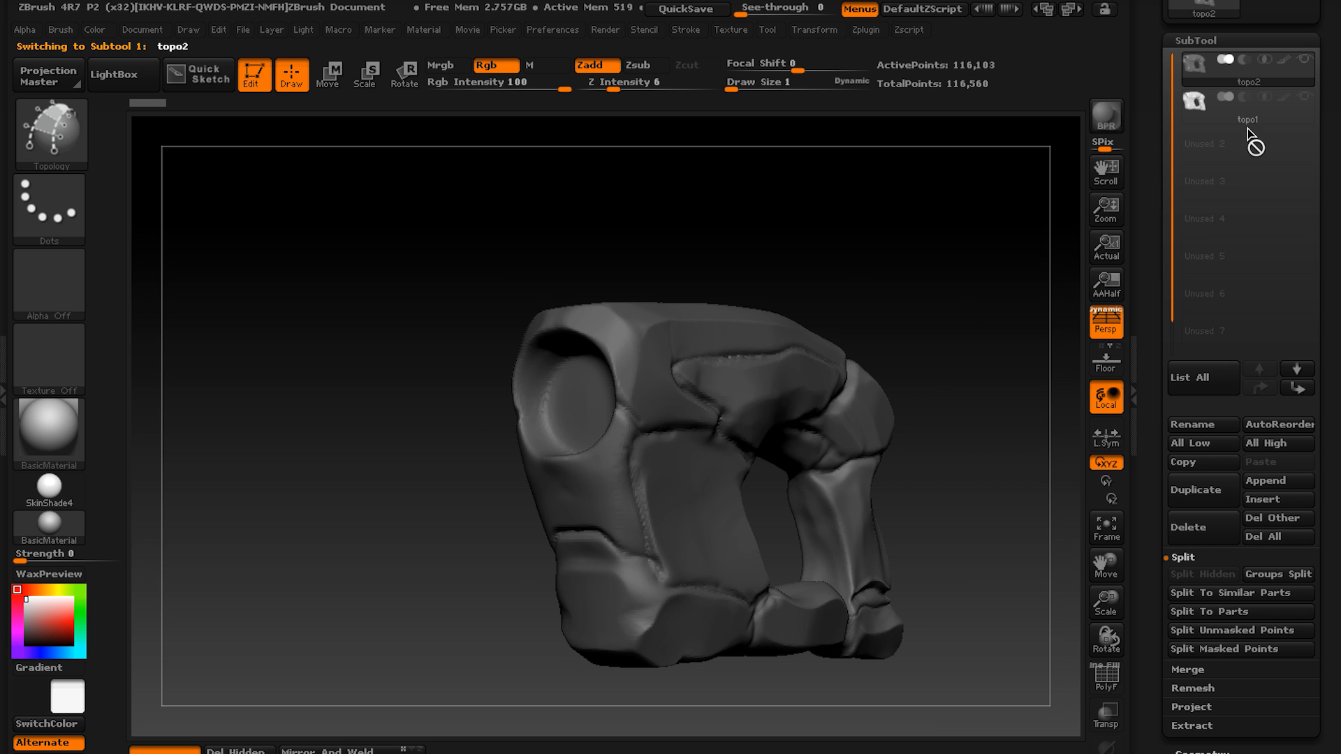
pyautogui.click(1249, 126)
pyautogui.moveTo(777, 378); pyautogui.dragTo(600, 355)
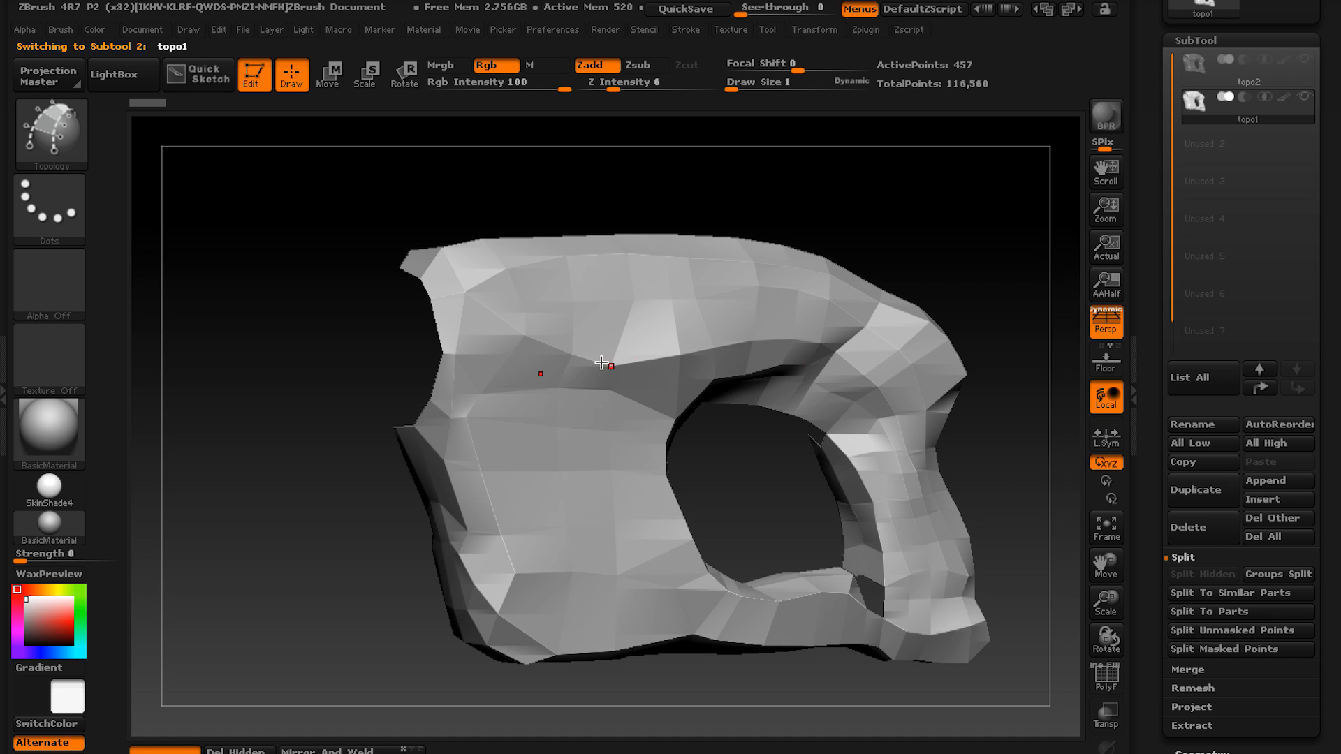
pyautogui.moveTo(641, 358)
pyautogui.mouseDown(button='right')
pyautogui.moveTo(704, 357)
pyautogui.moveTo(648, 372)
pyautogui.mouseUp(button='right')
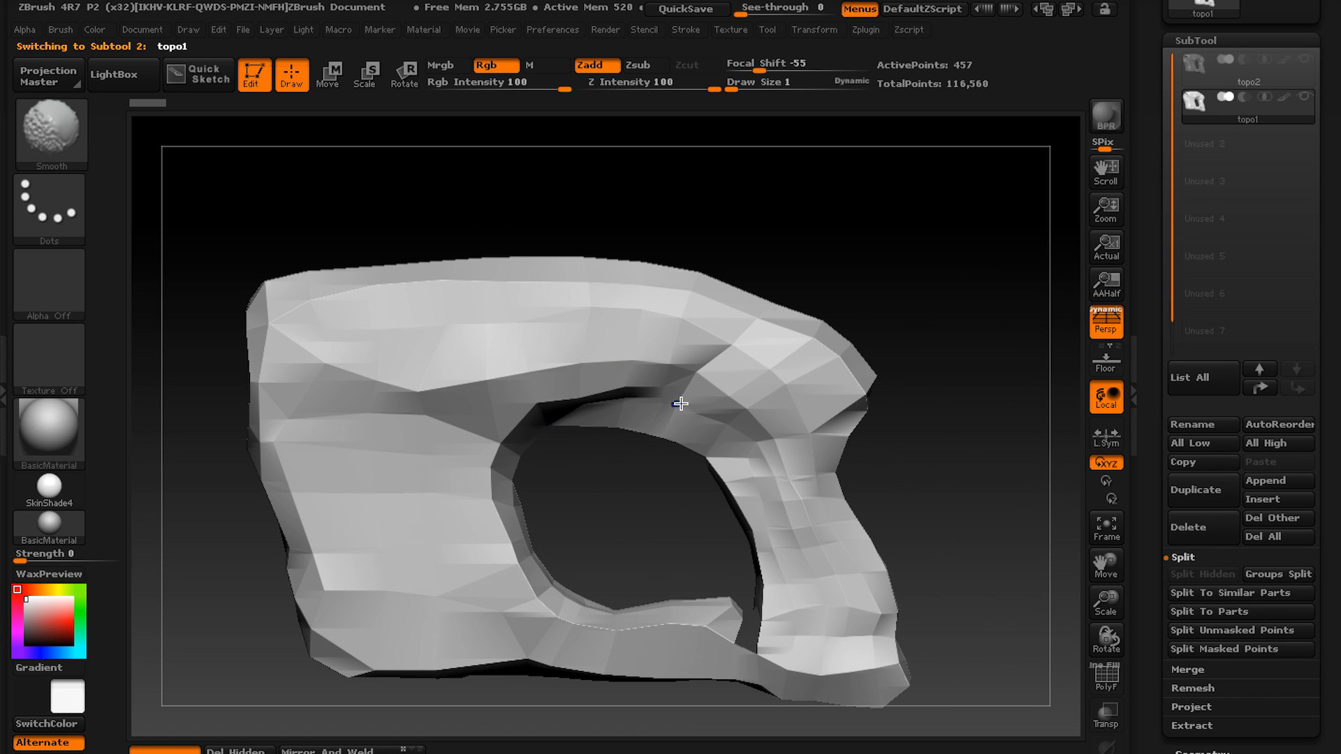
pyautogui.hotkey('shift', 'f')
pyautogui.keyDown('alt'); pyautogui.moveTo(737, 414); pyautogui.dragTo(799, 446, button='right'); pyautogui.keyUp('alt')
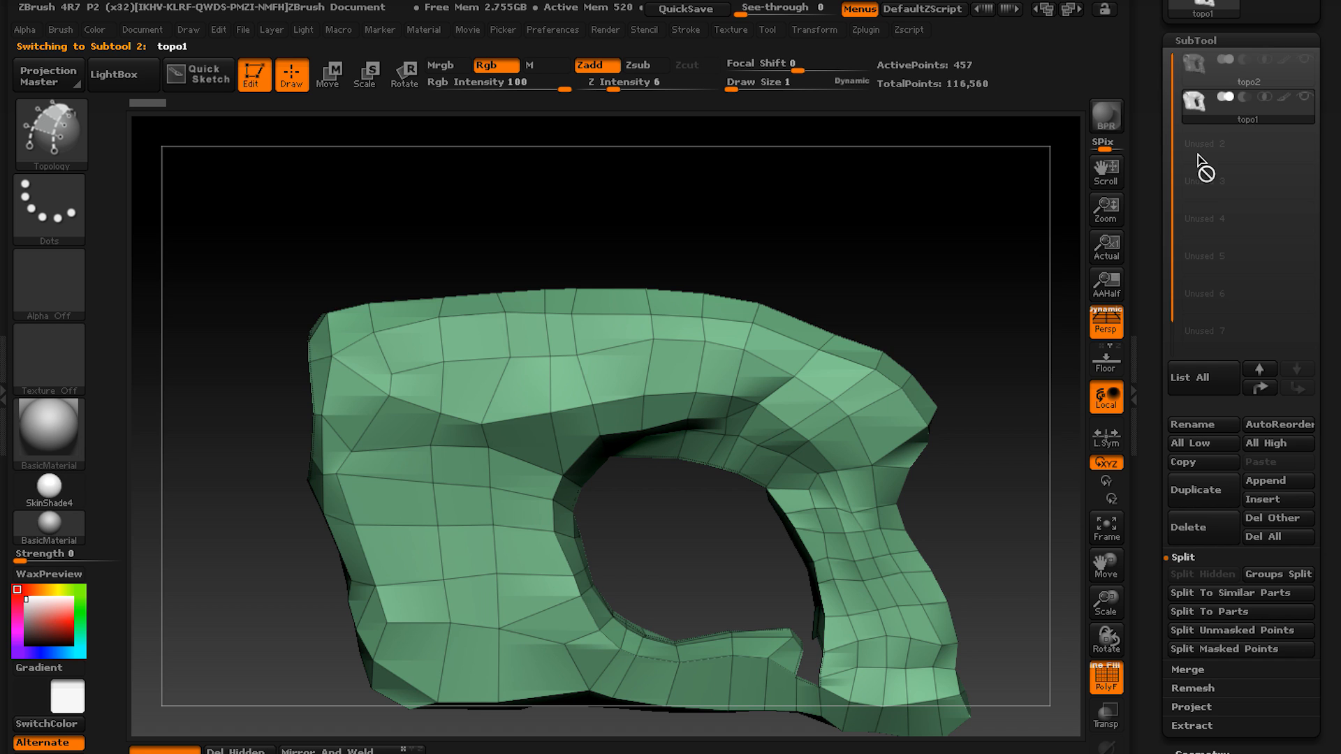
# Switch to the topo2 sculpt and examine the grooves that separate its stone blocks.
pyautogui.click(1196, 68)
pyautogui.moveTo(967, 156)
pyautogui.mouseDown(button='right')
pyautogui.moveTo(757, 386)
pyautogui.moveTo(775, 371)
pyautogui.moveTo(565, 451)
pyautogui.moveTo(542, 416)
pyautogui.moveTo(552, 387)
pyautogui.mouseUp(button='right')
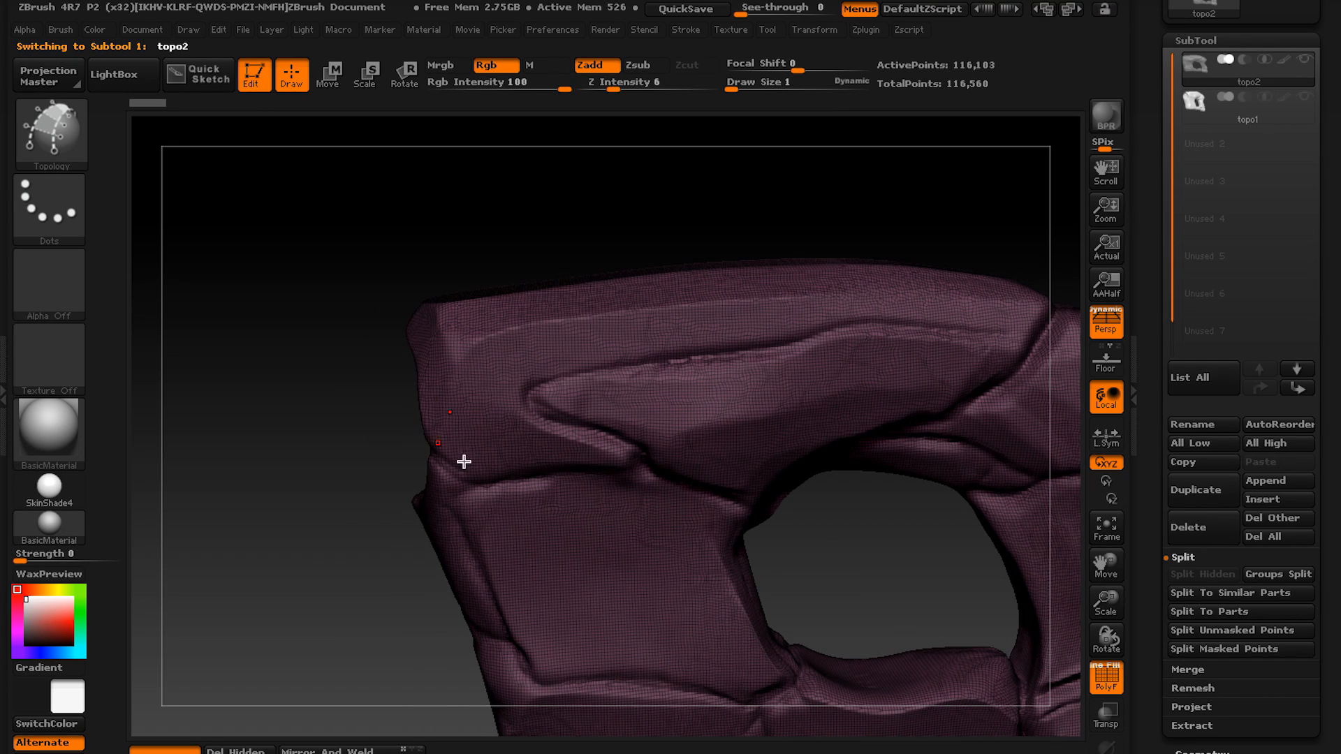
pyautogui.moveTo(730, 344); pyautogui.dragTo(601, 354, button='right')
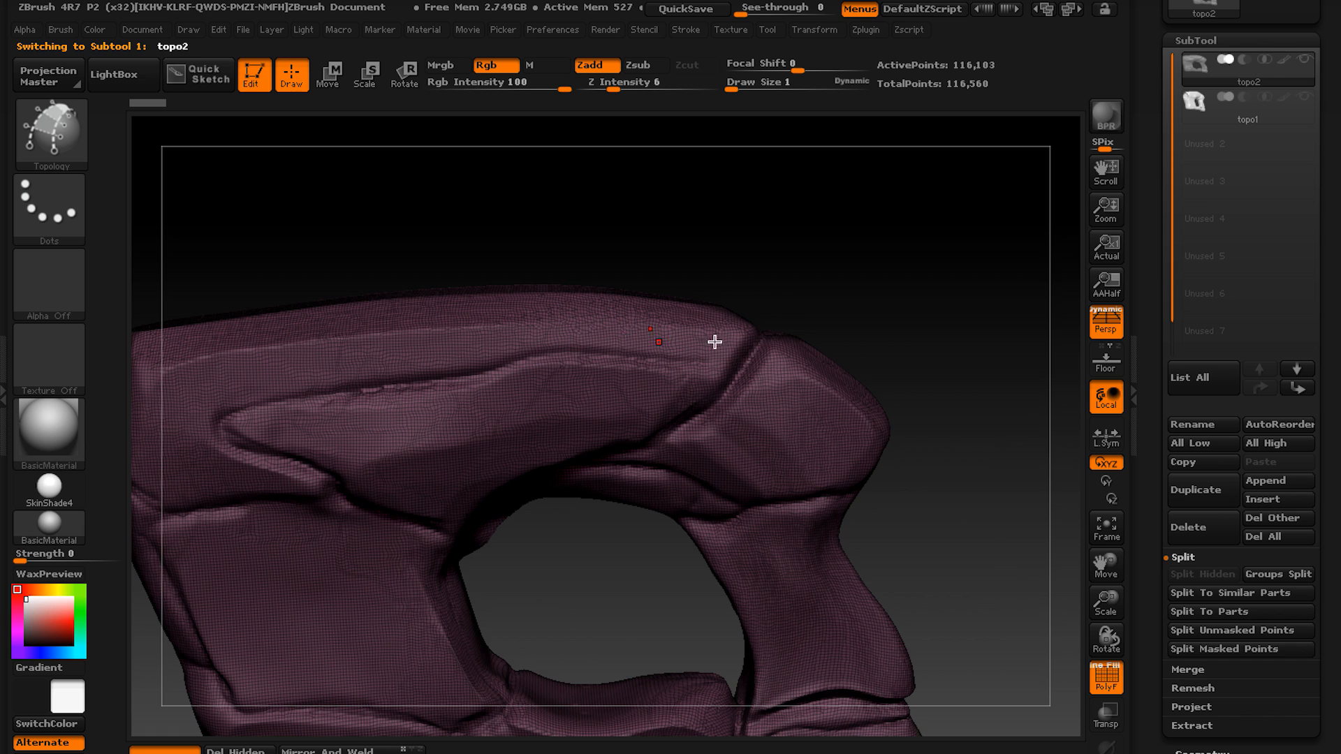
pyautogui.moveTo(714, 341); pyautogui.dragTo(460, 387, button='right')
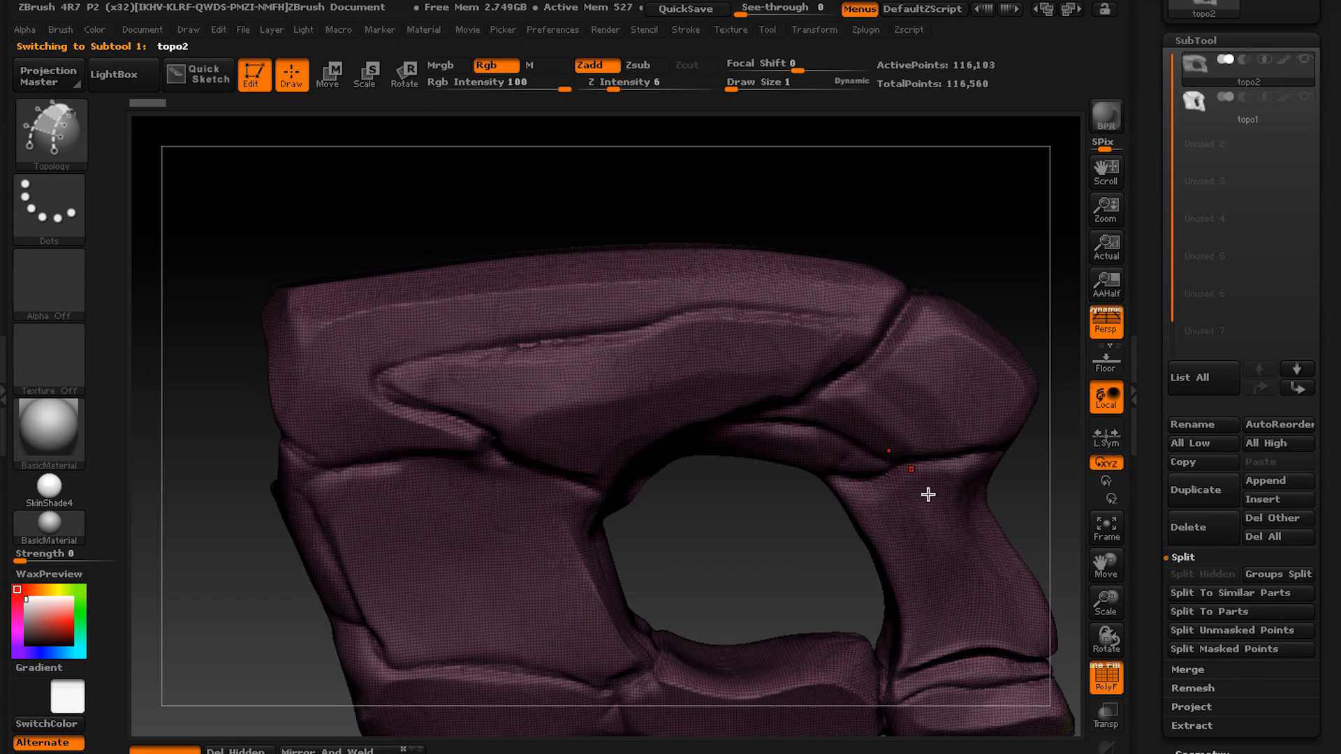
pyautogui.moveTo(928, 495); pyautogui.dragTo(1011, 336, button='right')
pyautogui.keyDown('alt'); pyautogui.moveTo(654, 449); pyautogui.dragTo(751, 512, button='right'); pyautogui.keyUp('alt')
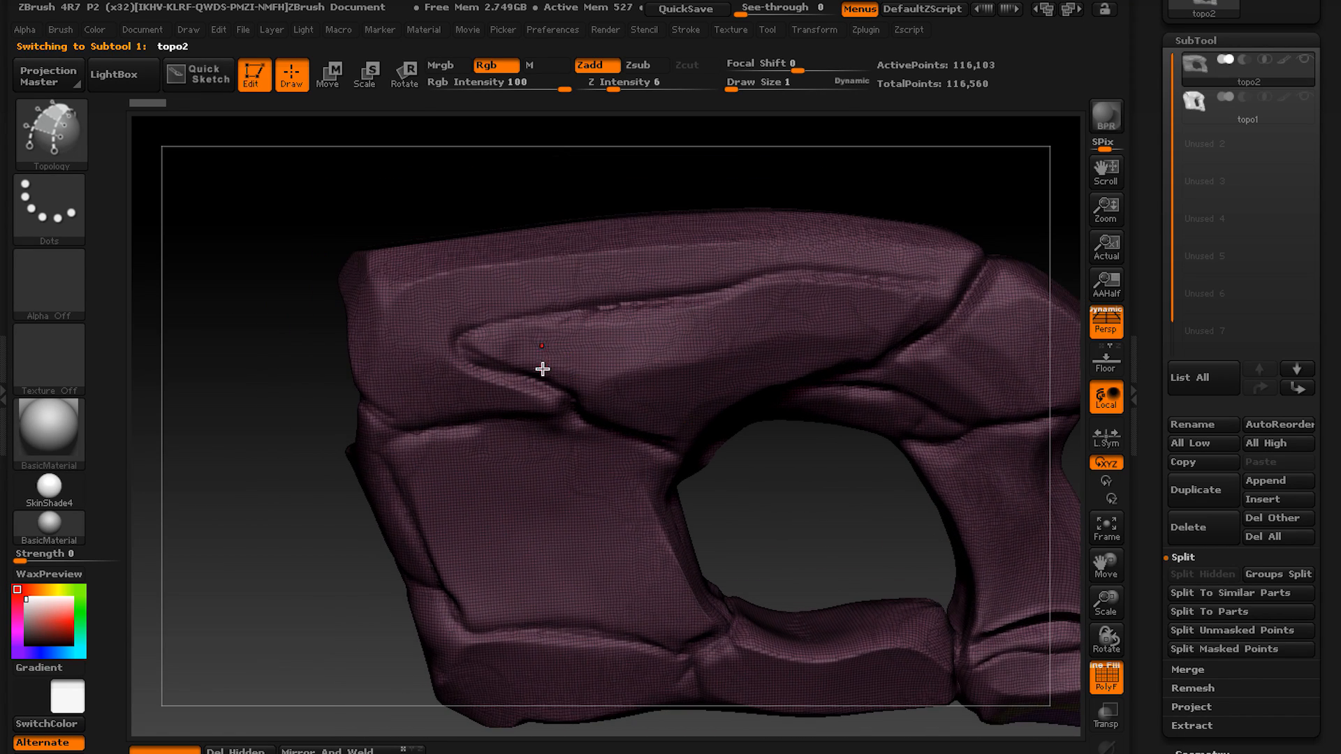
pyautogui.moveTo(558, 379); pyautogui.dragTo(584, 350, button='right')
pyautogui.moveTo(659, 390); pyautogui.dragTo(520, 357, button='right')
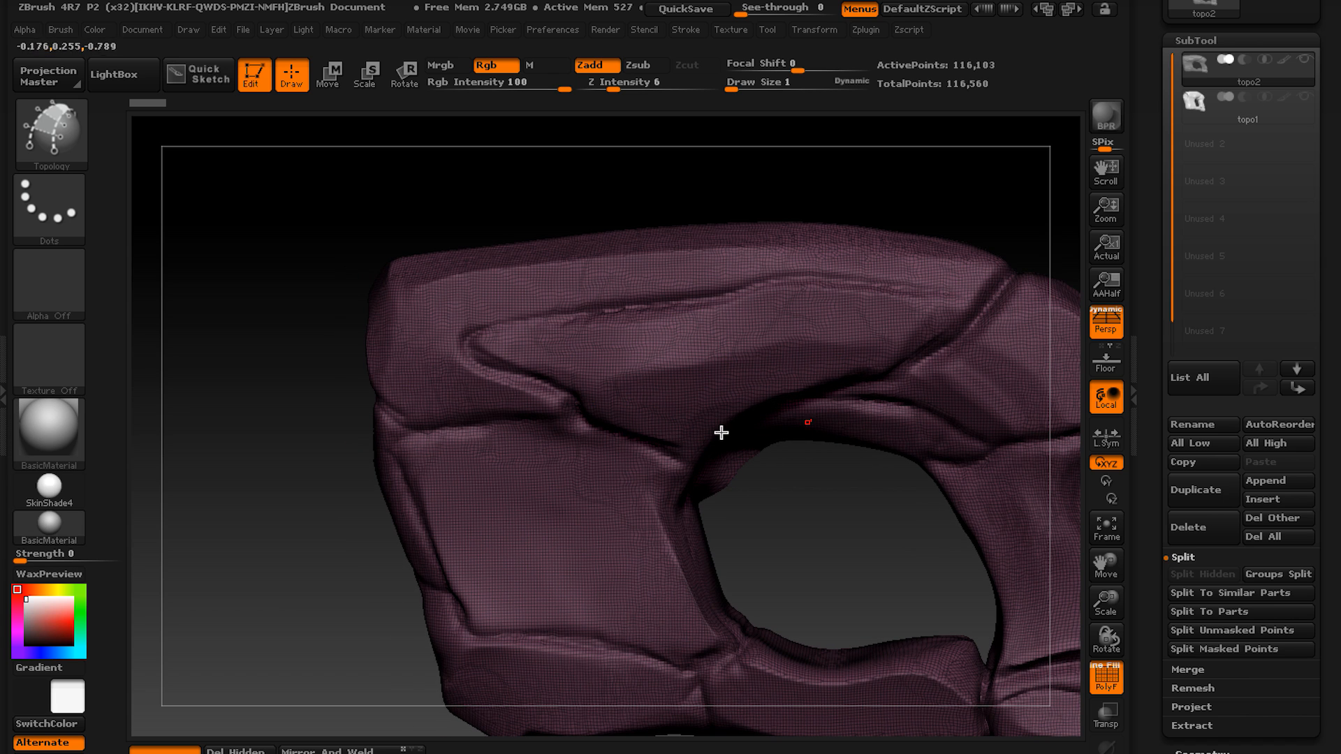
# Return to topo1, choose the ZModeler brush and set its polygon action to Polygroup on A Single Poly.
pyautogui.click(1192, 129)
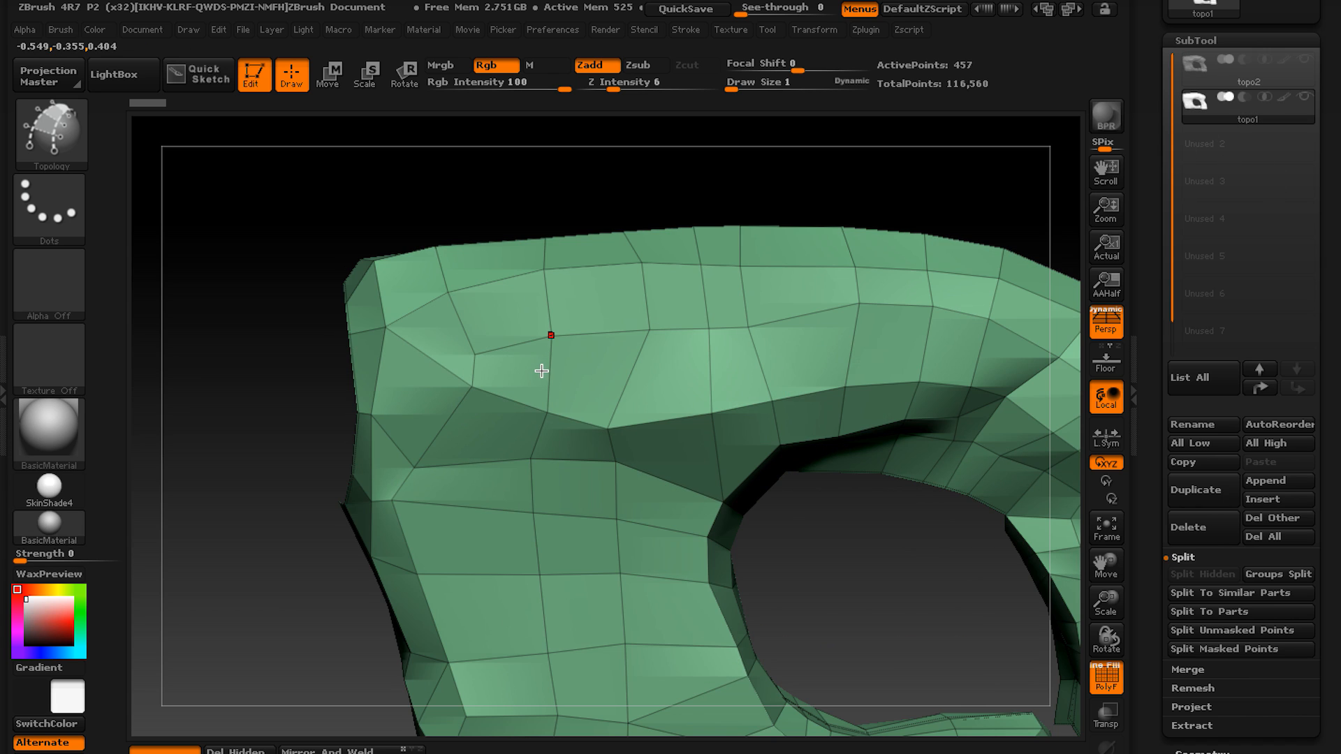
pyautogui.press('b')
pyautogui.press('z')
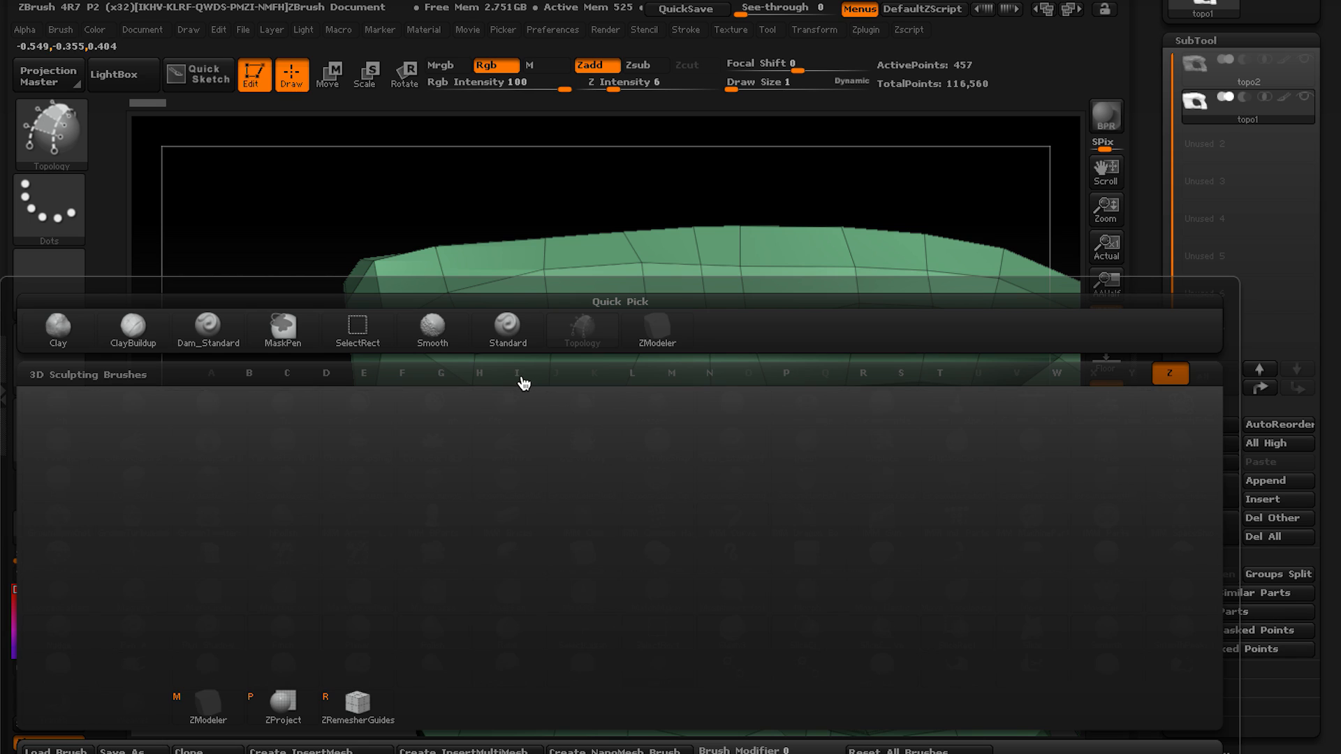
pyautogui.click(196, 719)
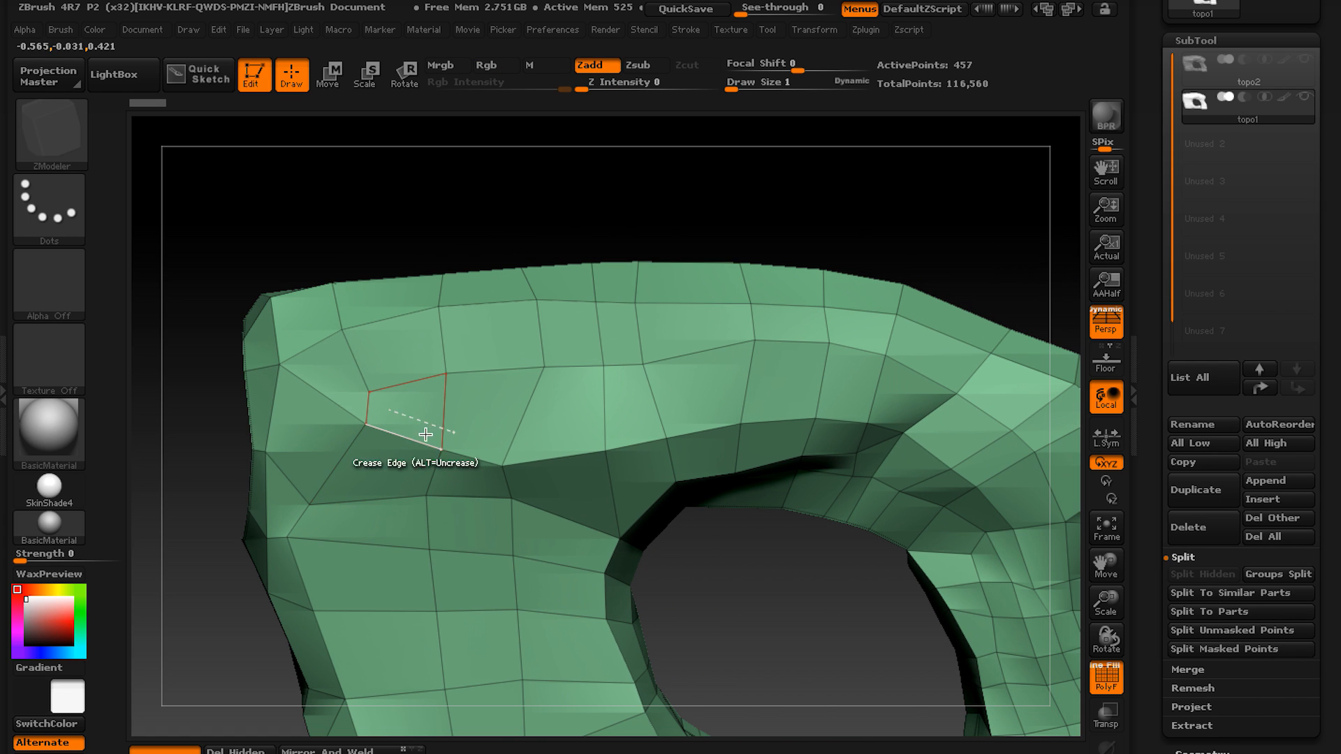
pyautogui.press('space')
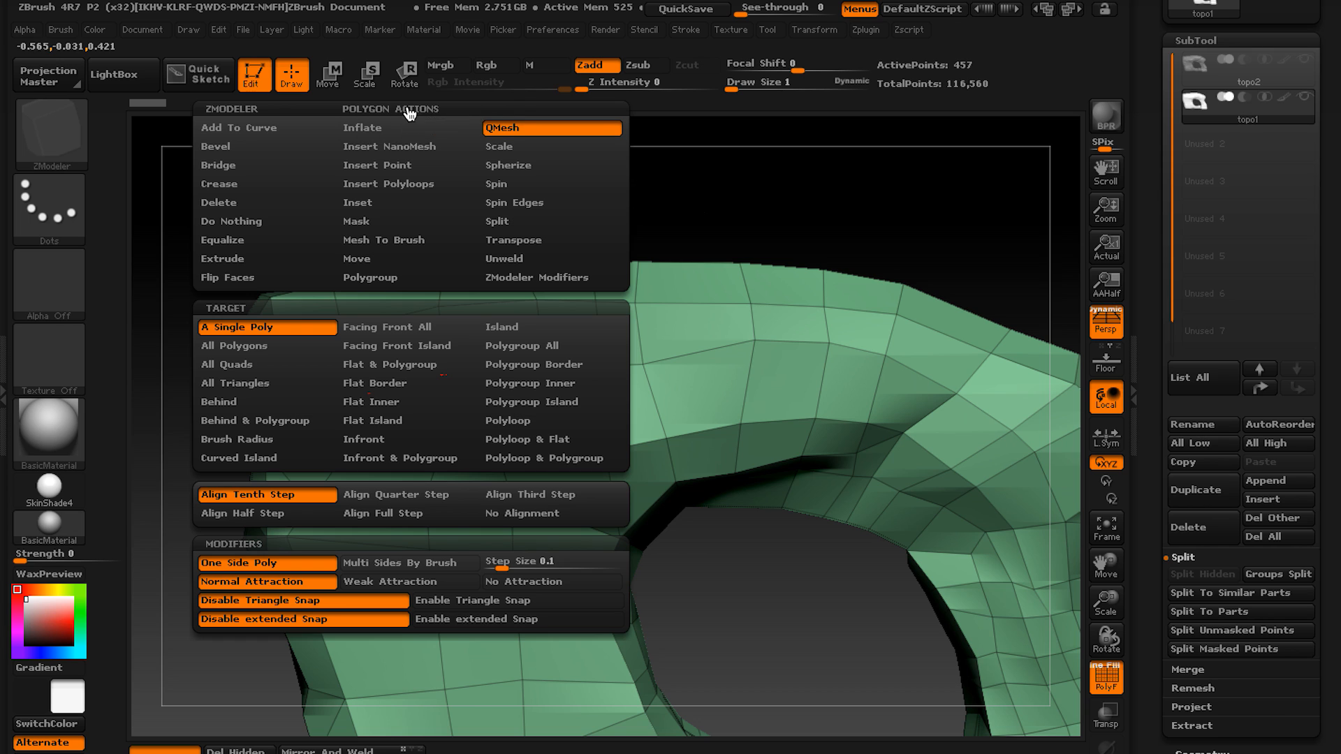
pyautogui.click(374, 279)
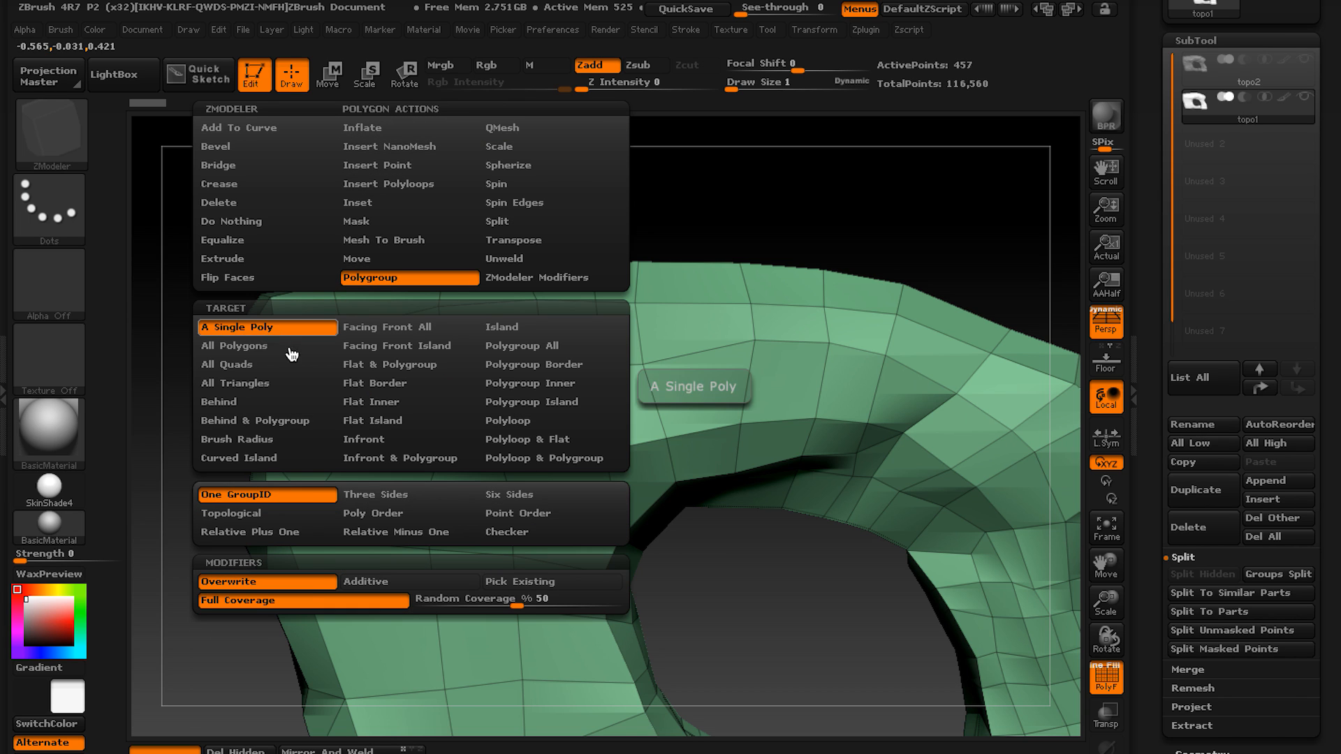
pyautogui.press('space')
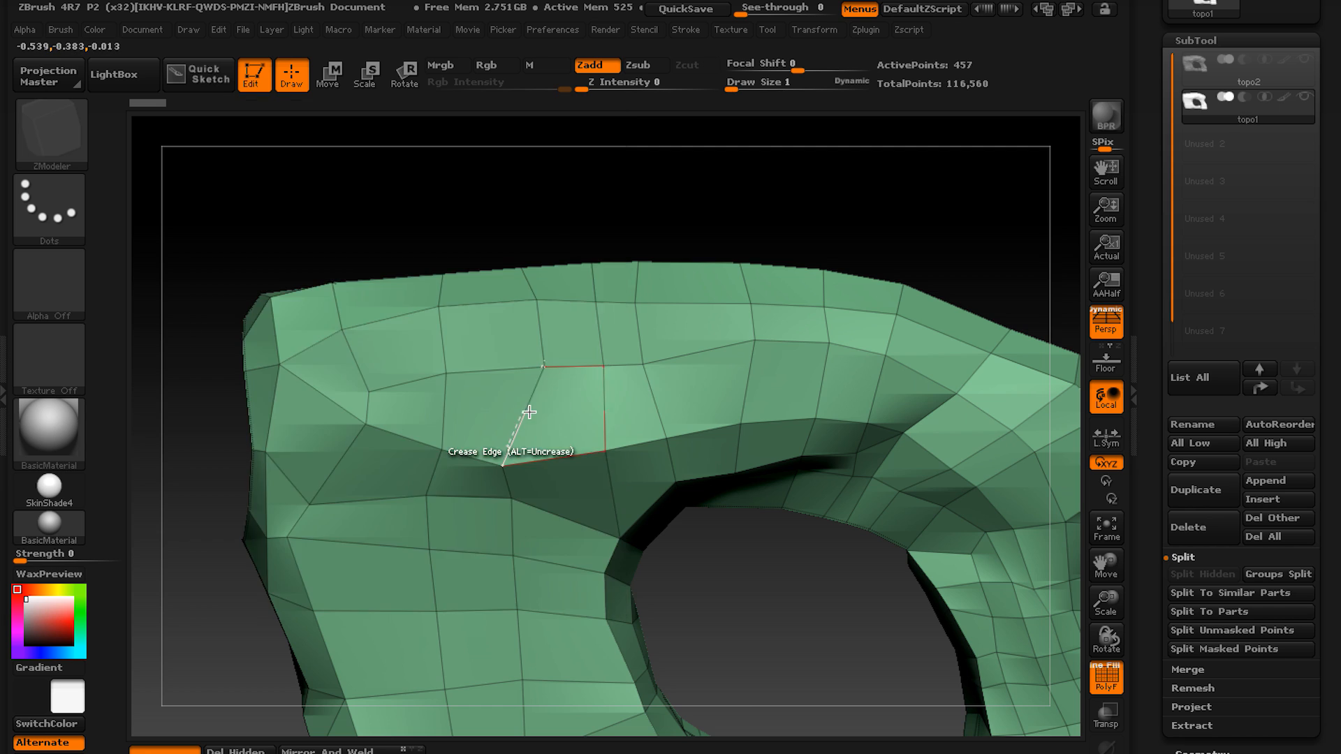
# Assign the row of polygons across the upper block's raised panel to one polygroup, using the topo2 sculpt as reference.
pyautogui.moveTo(514, 418); pyautogui.dragTo(366, 392, button='right')
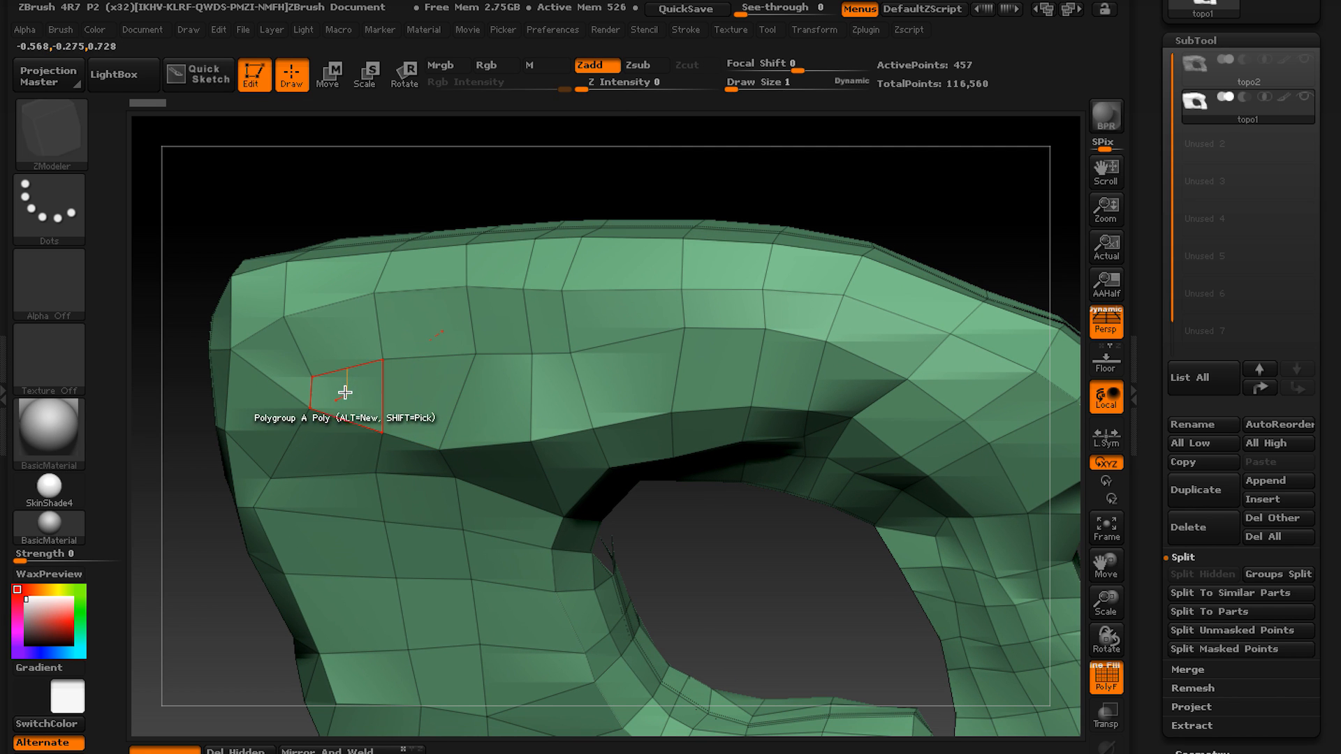
pyautogui.moveTo(359, 397); pyautogui.dragTo(781, 374)
pyautogui.click(1212, 77)
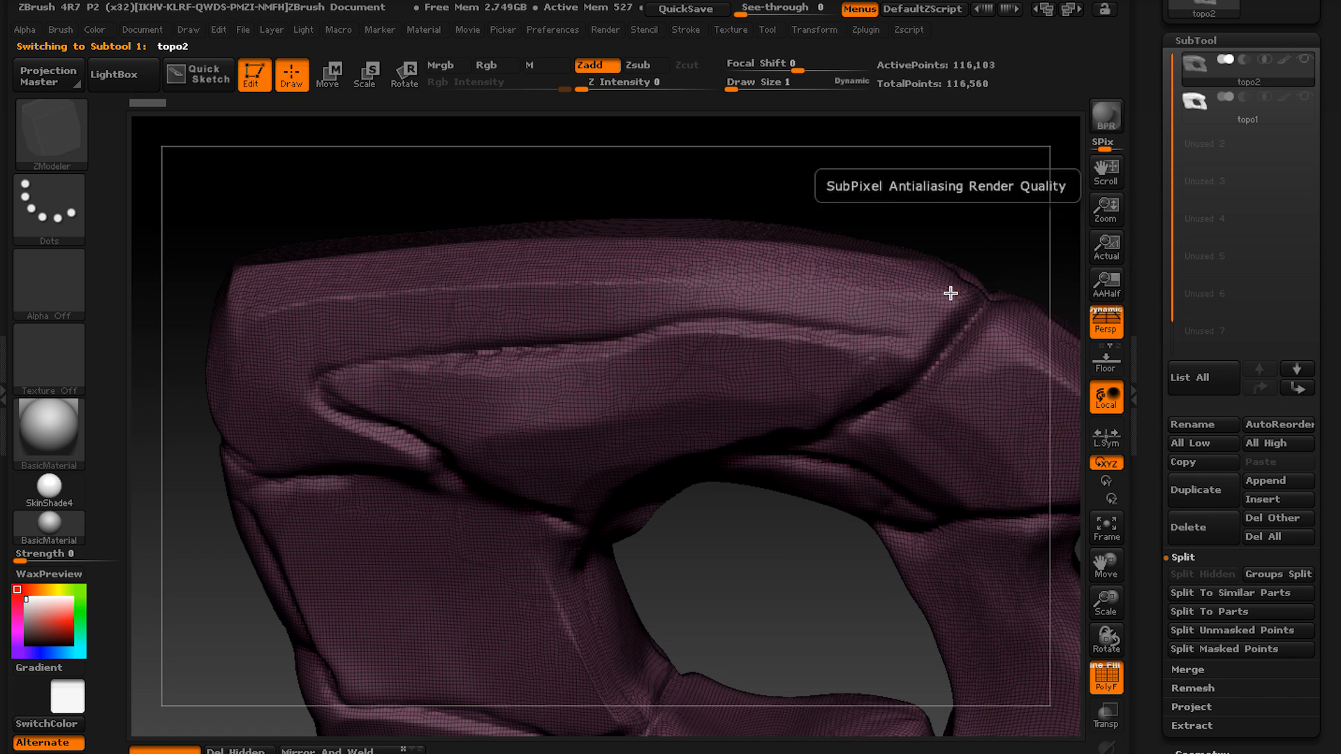
pyautogui.click(1203, 123)
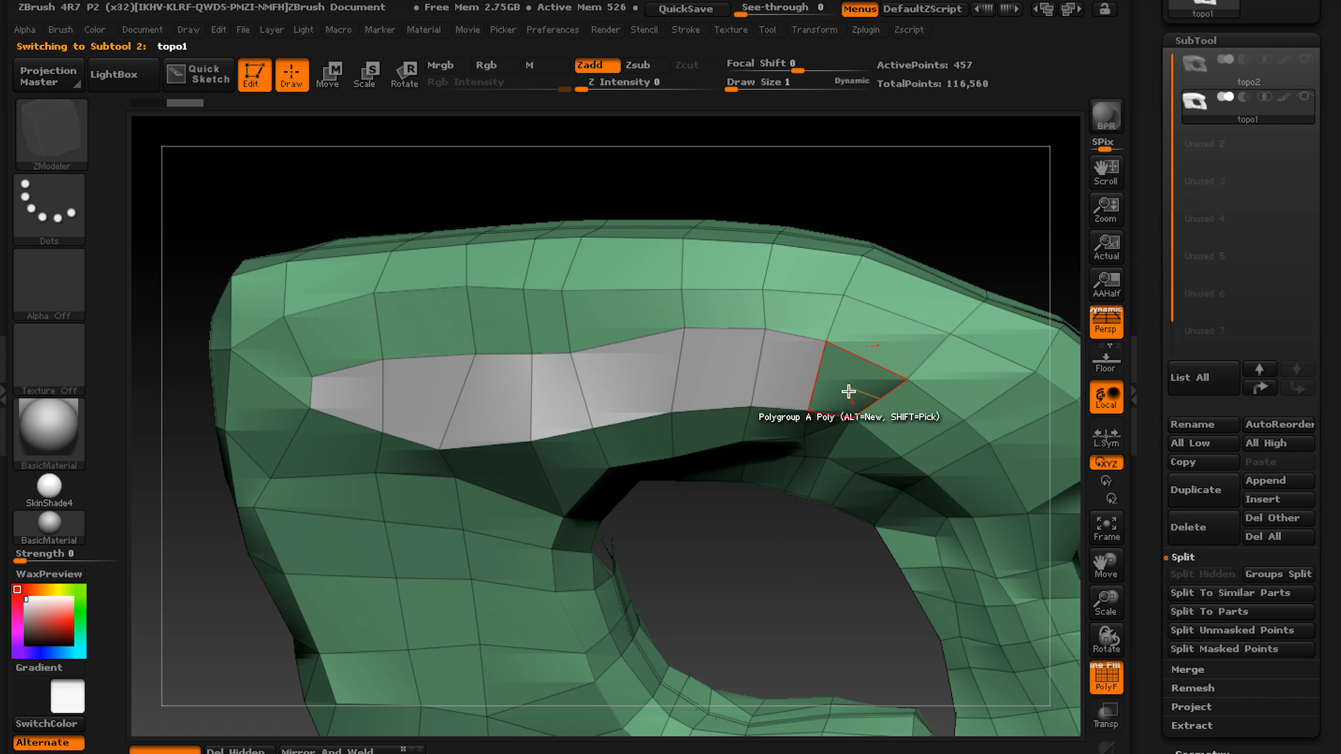
pyautogui.keyDown('alt'); pyautogui.click(847, 389); pyautogui.keyUp('alt')
# Extend the panel's polygroup over the polygon strip beneath it, down to the arch's upper edge.
pyautogui.keyDown('alt'); pyautogui.moveTo(818, 417); pyautogui.dragTo(869, 298, button='right'); pyautogui.keyUp('alt')
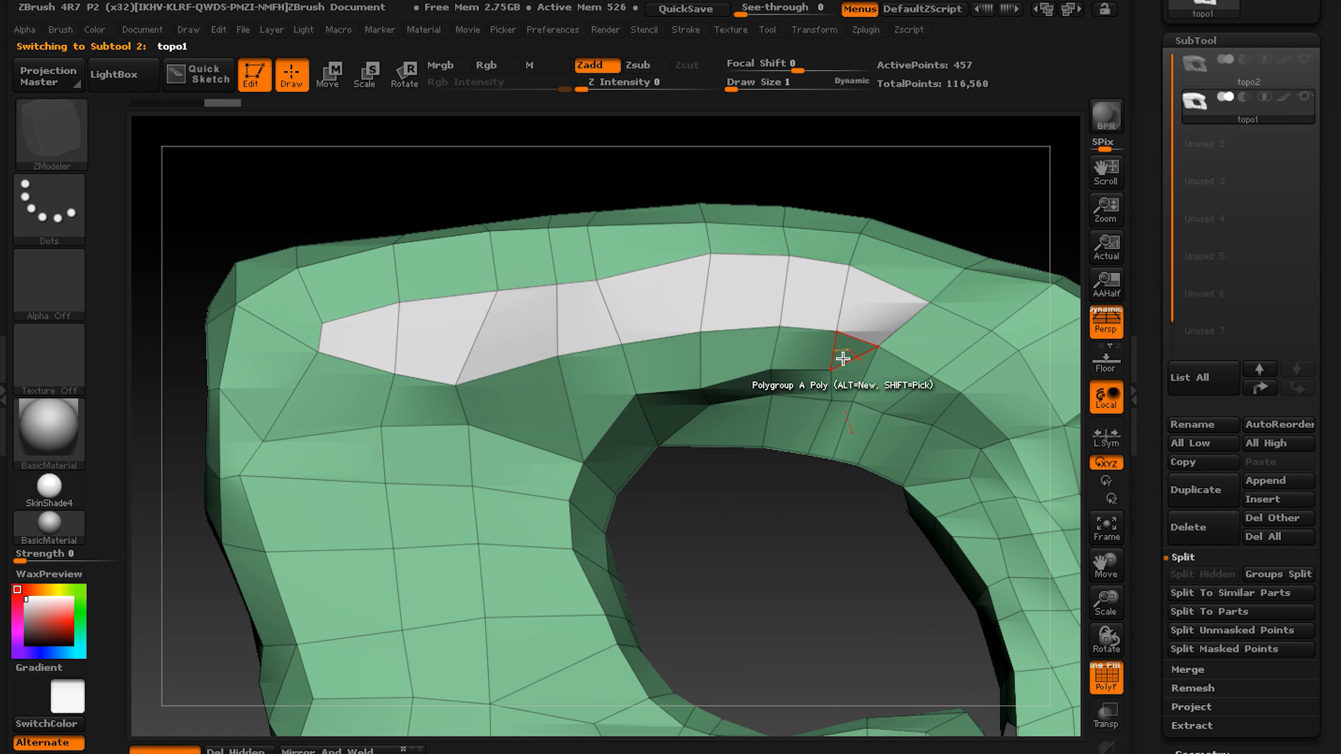
pyautogui.moveTo(851, 347)
pyautogui.keyDown('alt'); pyautogui.mouseDown()
pyautogui.moveTo(621, 373)
pyautogui.moveTo(552, 399)
pyautogui.mouseUp(); pyautogui.keyUp('alt')
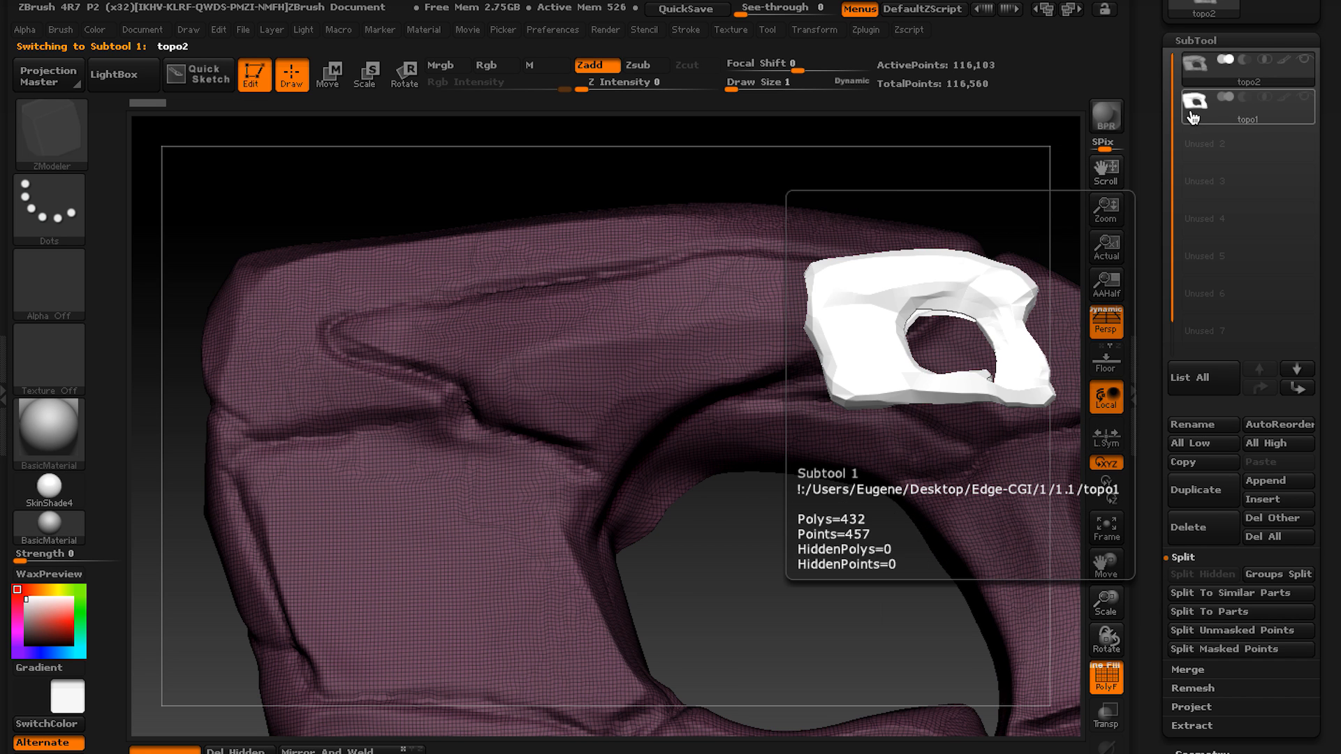
pyautogui.click(1196, 103)
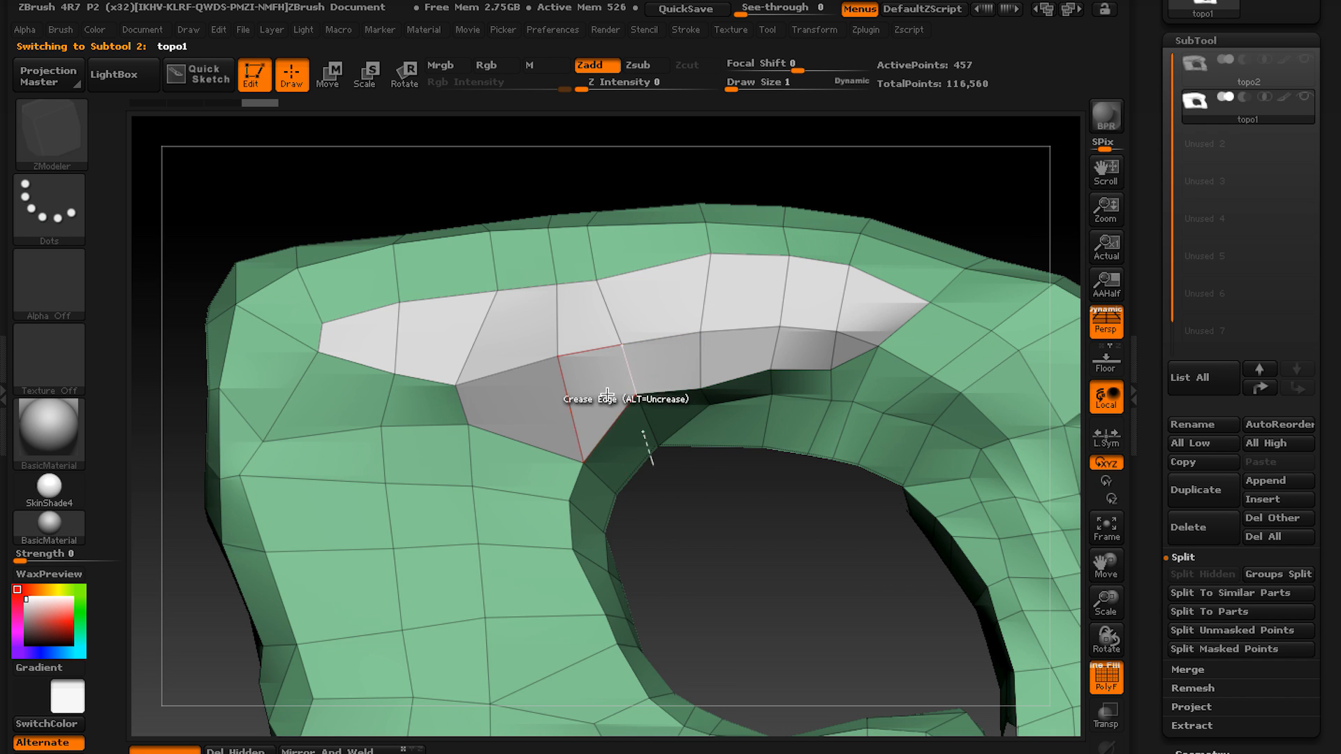
pyautogui.moveTo(623, 431); pyautogui.dragTo(598, 436, button='right')
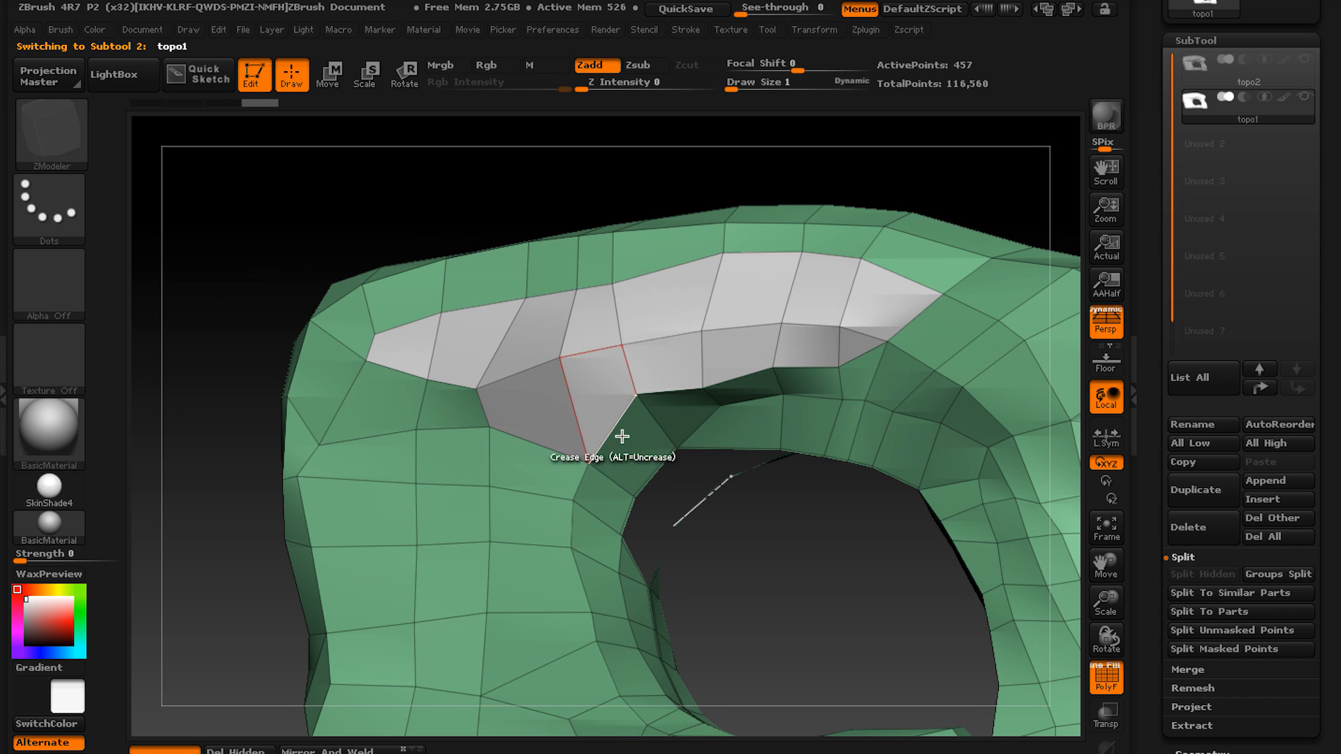
# Add the polygons at the arch's inner corner to the polygroup, comparing the block's boundary with the topo2 sculpt.
pyautogui.click(1196, 78)
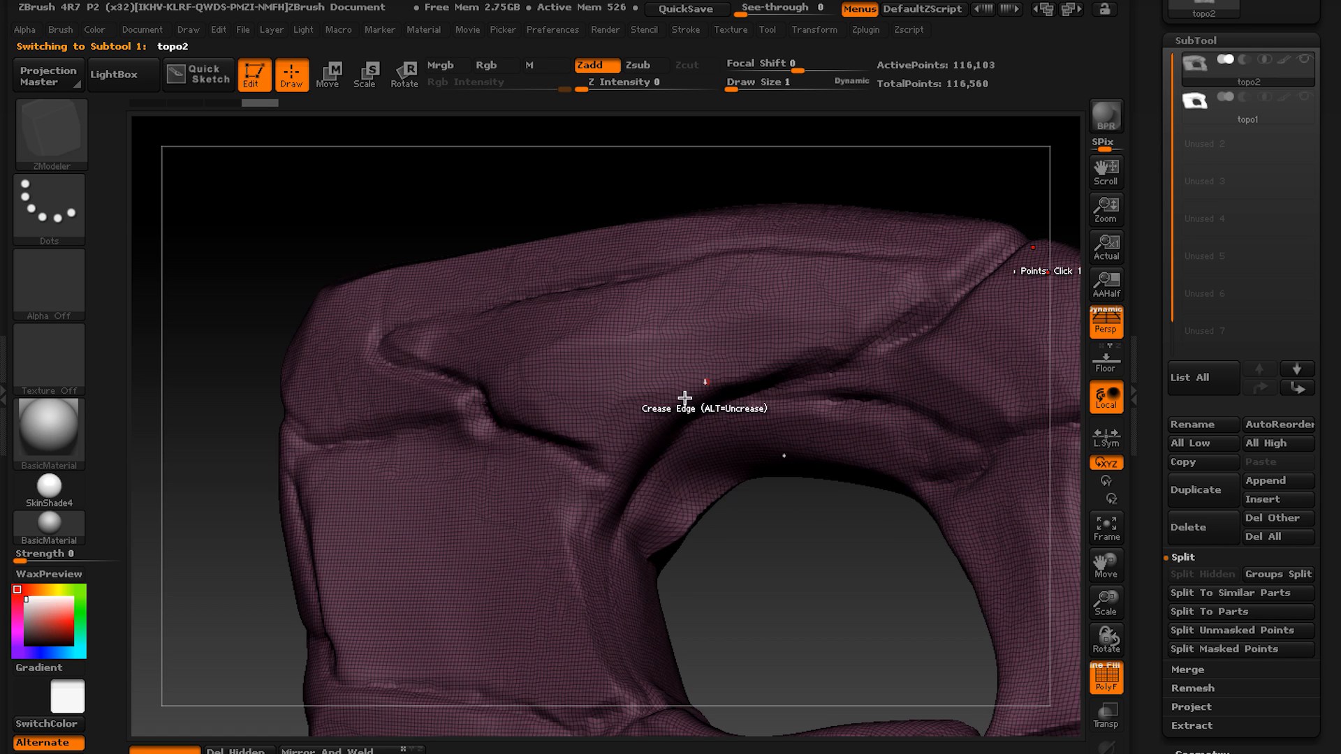
pyautogui.click(1207, 121)
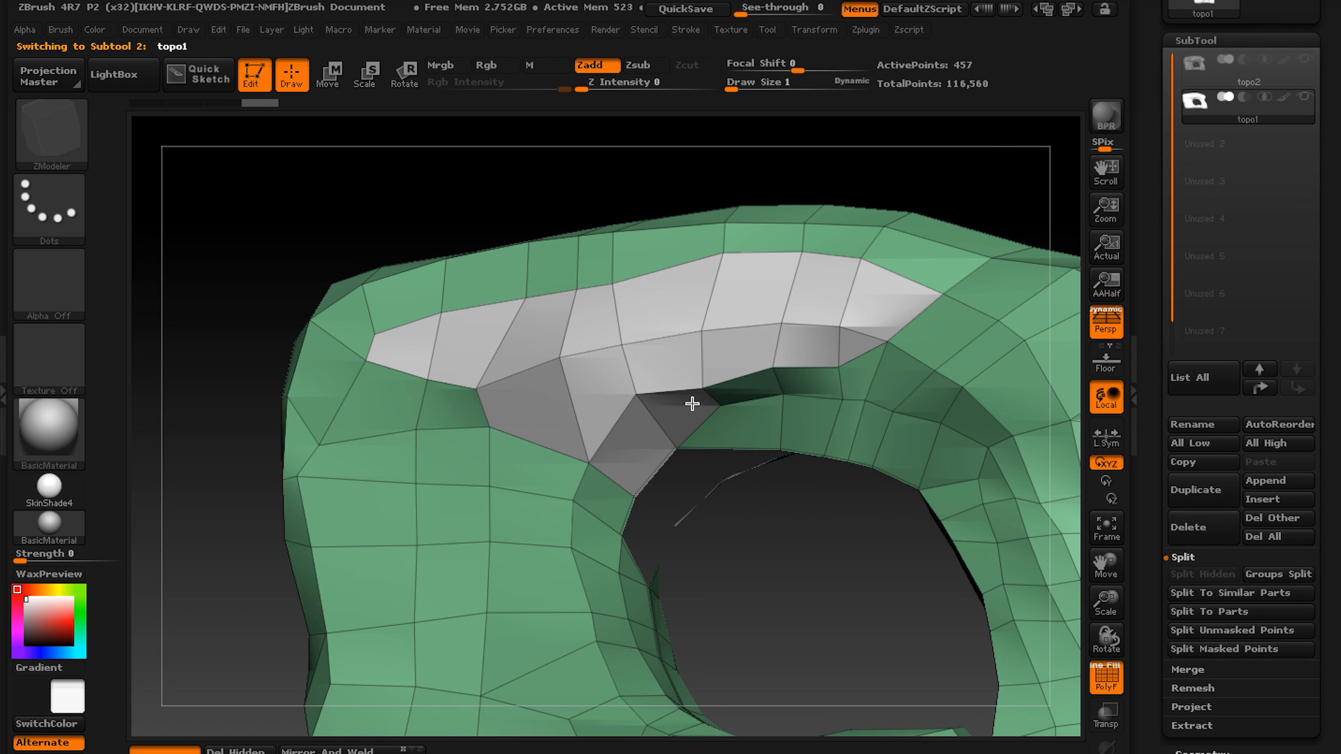
pyautogui.moveTo(693, 404); pyautogui.dragTo(751, 395, button='right')
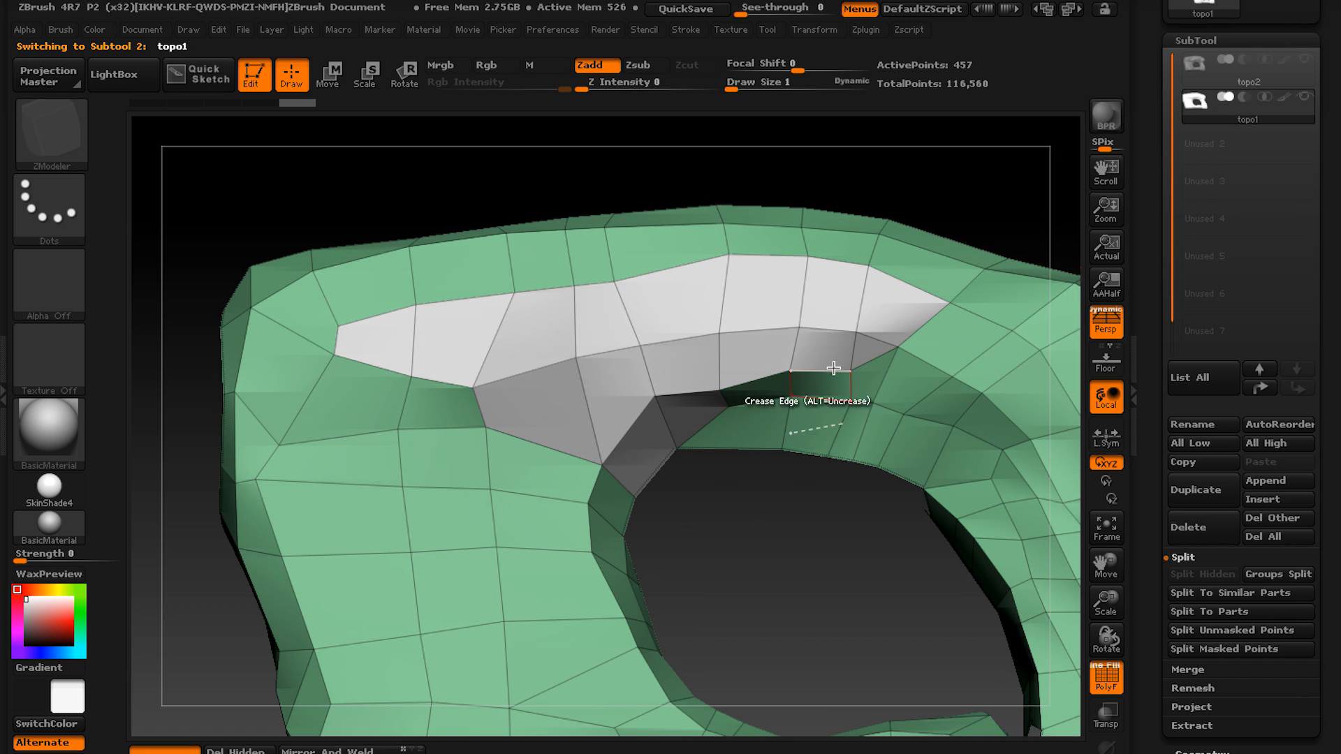
pyautogui.click(1180, 70)
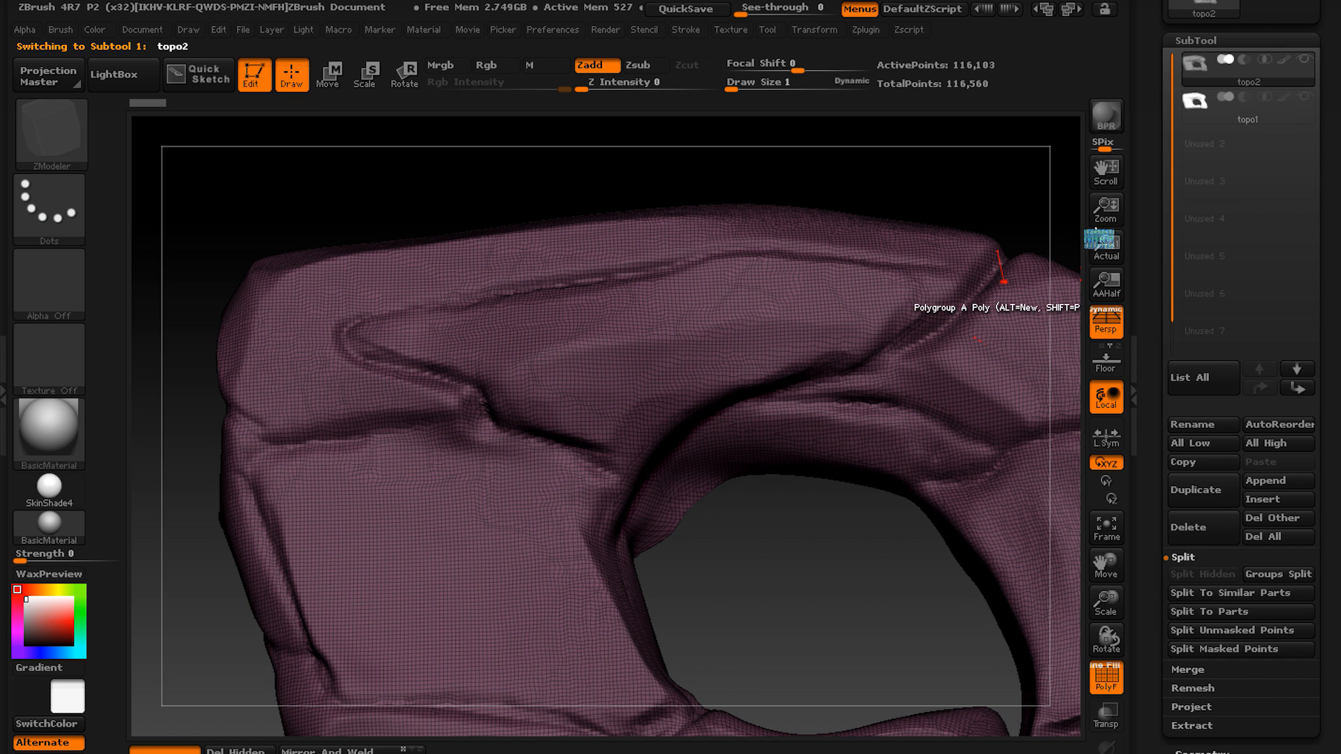
pyautogui.click(1195, 106)
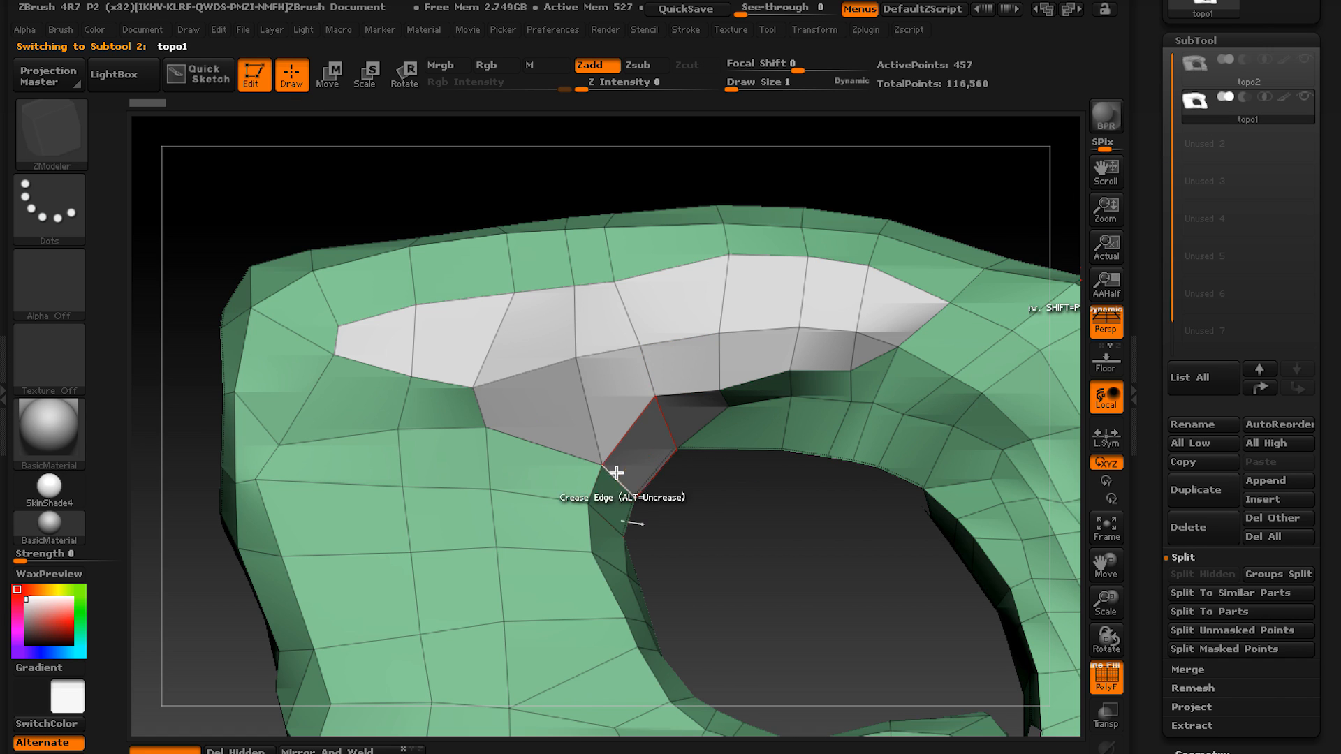
# Put the arch's inner-corner polygons in their own polygroup and cycle the raised panel's polygroup to a distinct colour.
pyautogui.moveTo(687, 433); pyautogui.dragTo(617, 440, button='right')
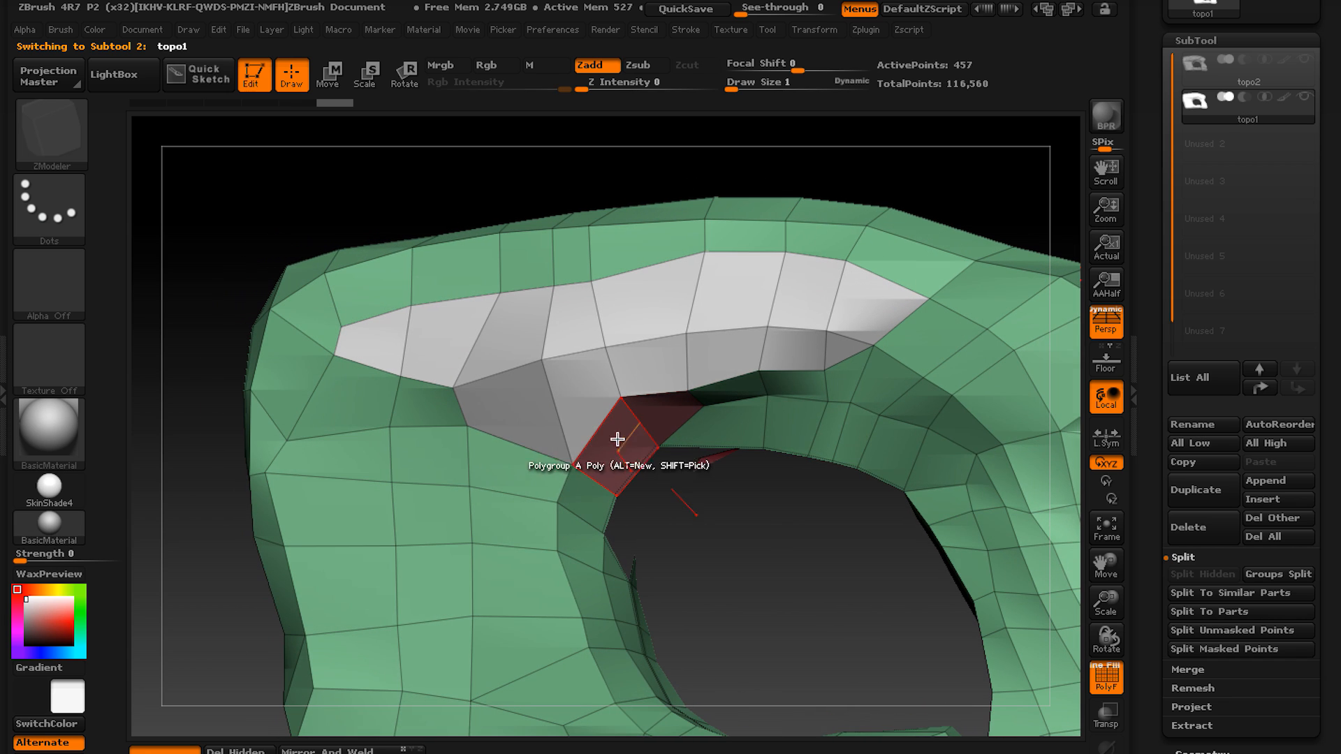
pyautogui.click(587, 398)
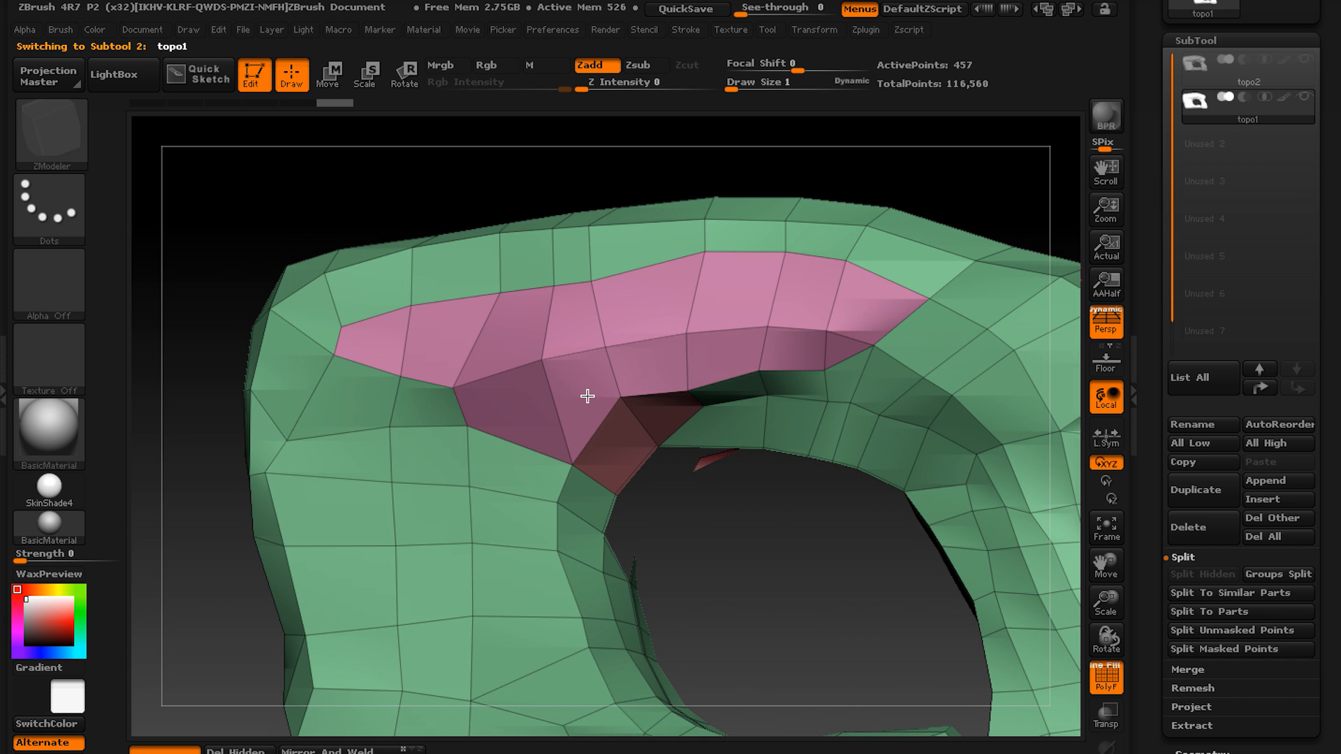
pyautogui.click(586, 396)
pyautogui.click(587, 396)
pyautogui.click(588, 396)
pyautogui.click(588, 396)
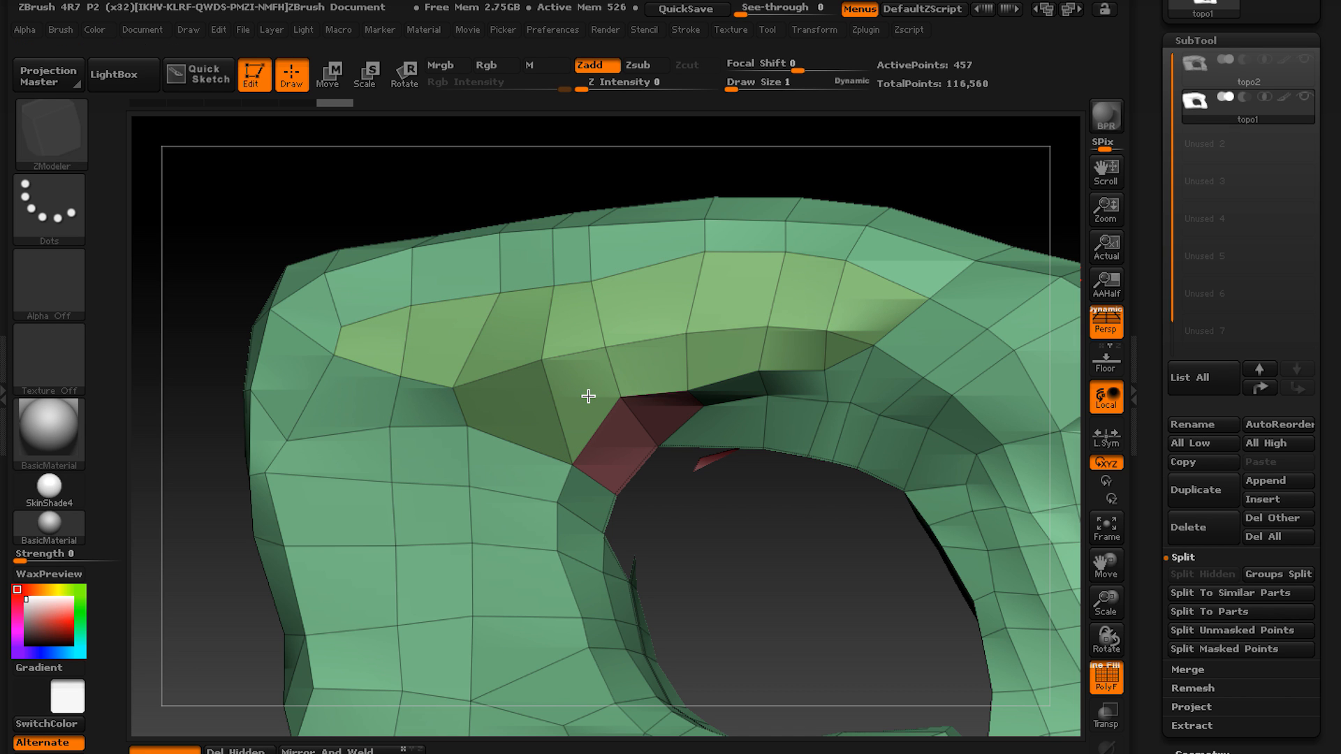
# Set the ZModeler point action to Stitch Two Points with the To Mid Point modifier for the open centre seam.
pyautogui.moveTo(638, 440); pyautogui.dragTo(711, 387, button='right')
pyautogui.moveTo(644, 320); pyautogui.dragTo(723, 429, button='right')
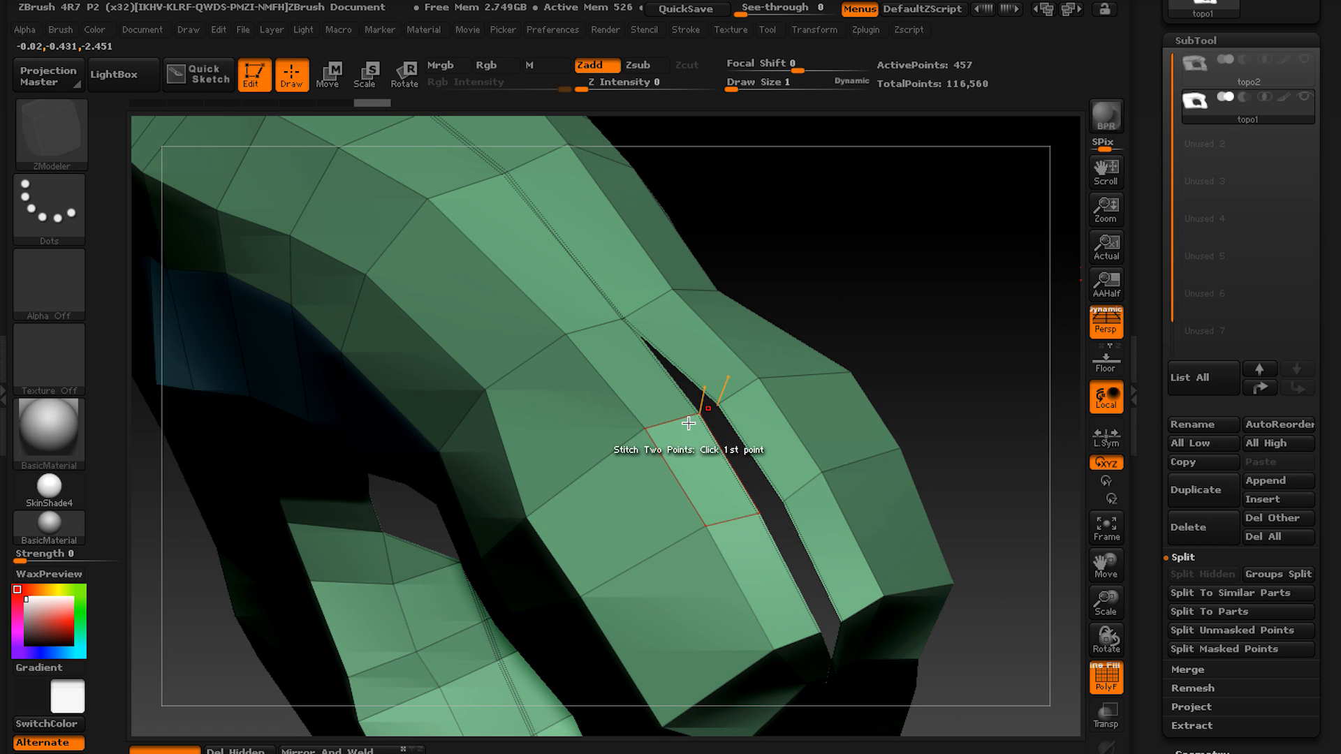
pyautogui.press('space')
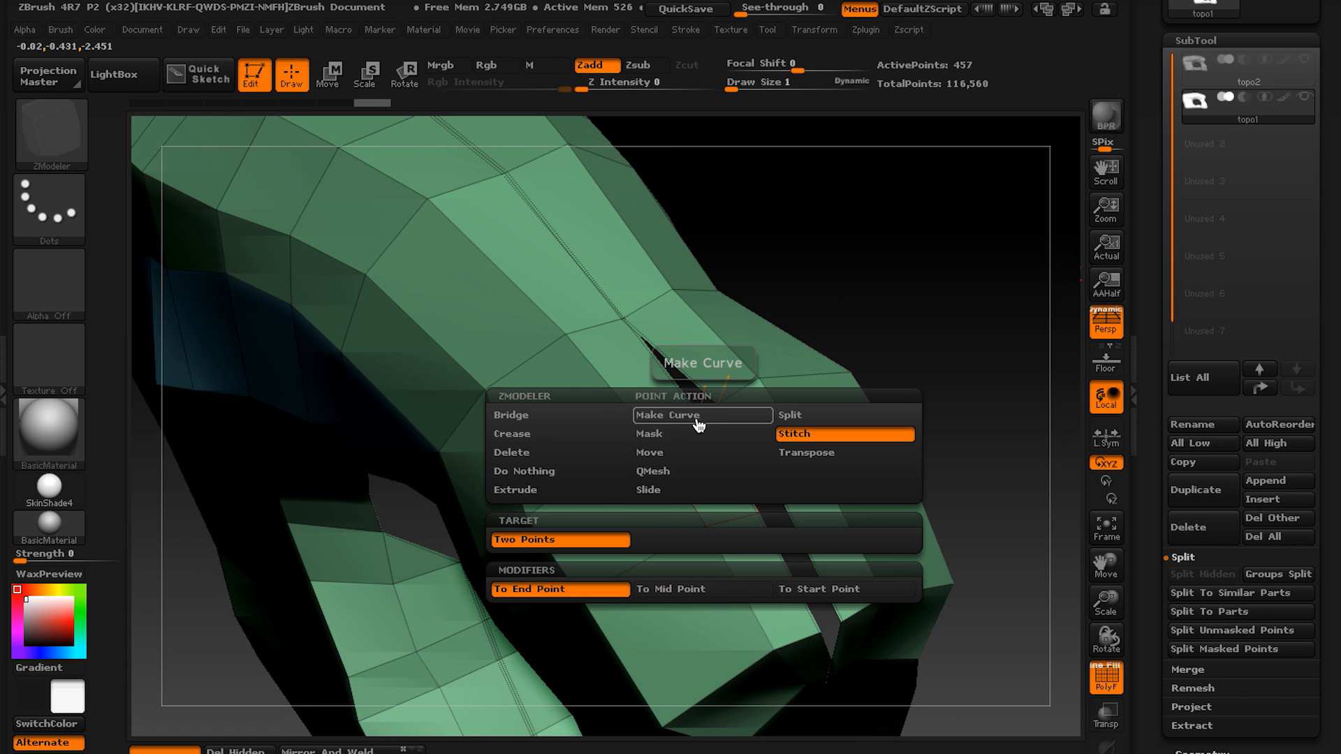
pyautogui.click(800, 437)
pyautogui.press('space')
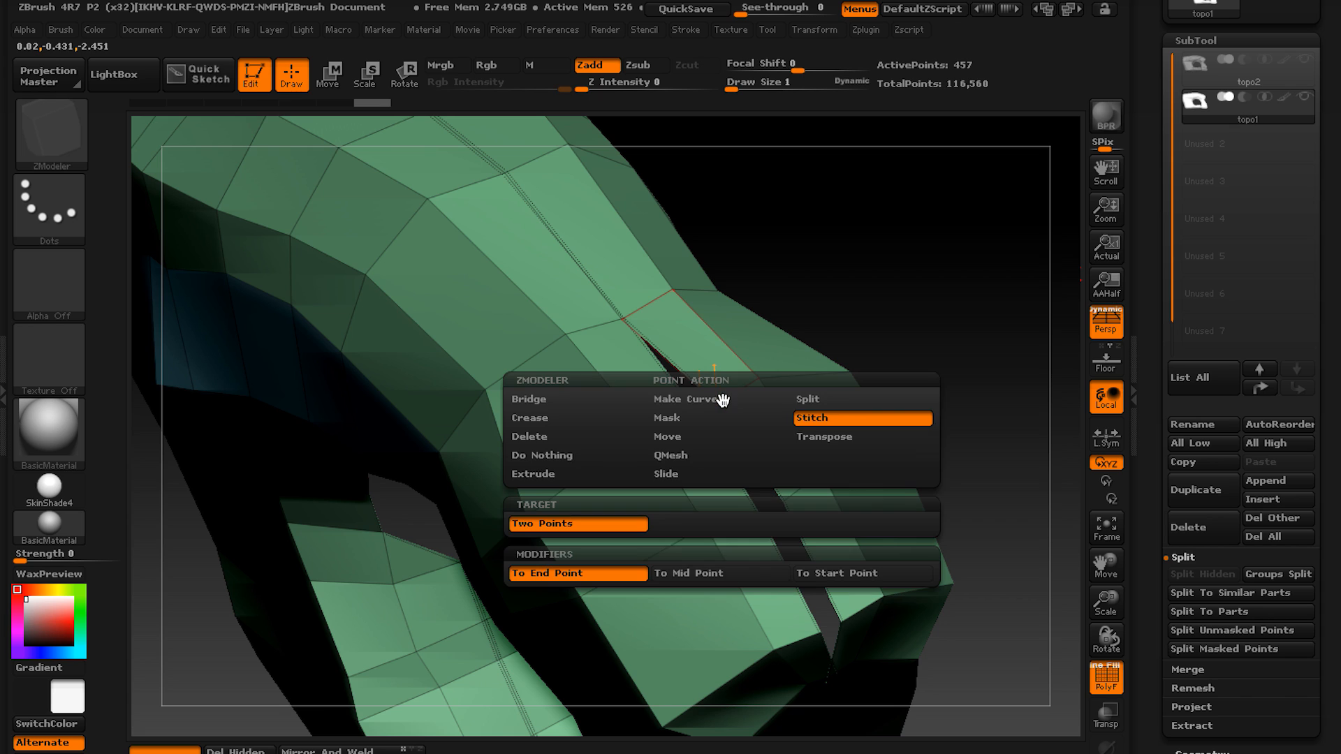
pyautogui.click(808, 418)
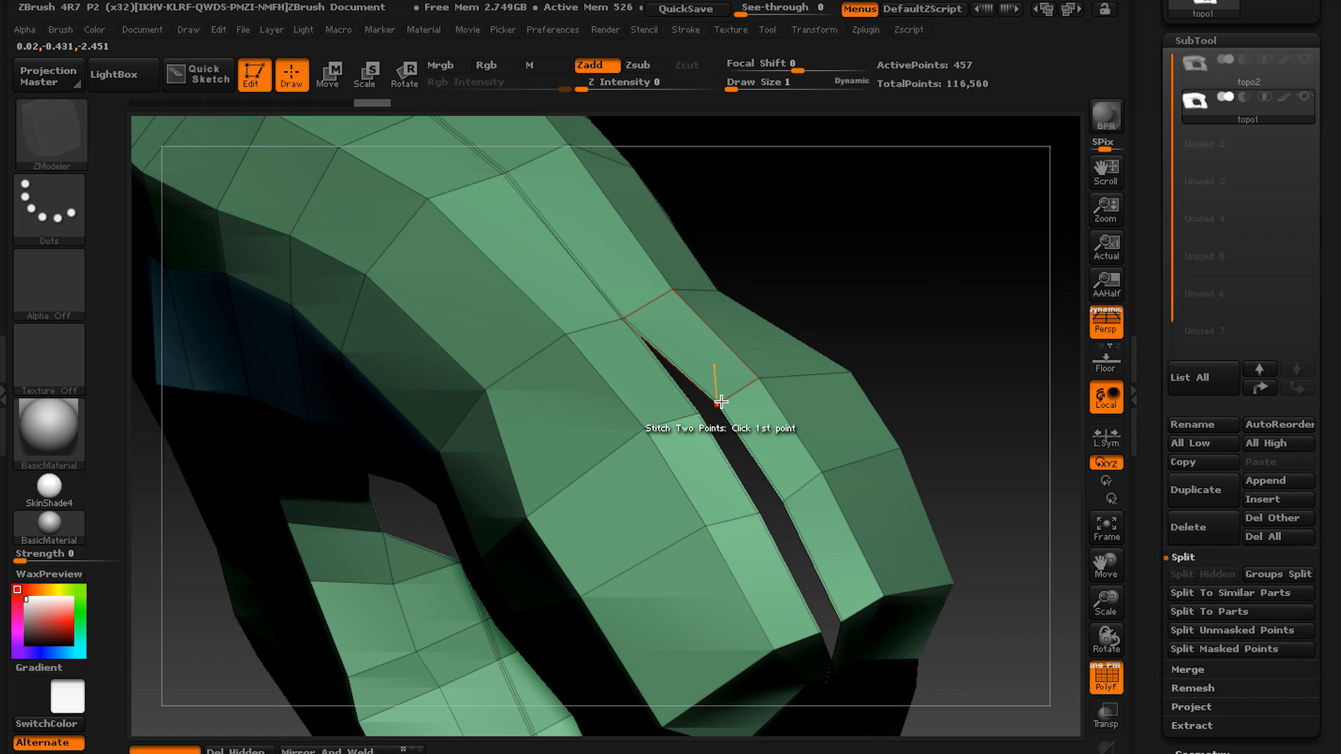
pyautogui.press('space')
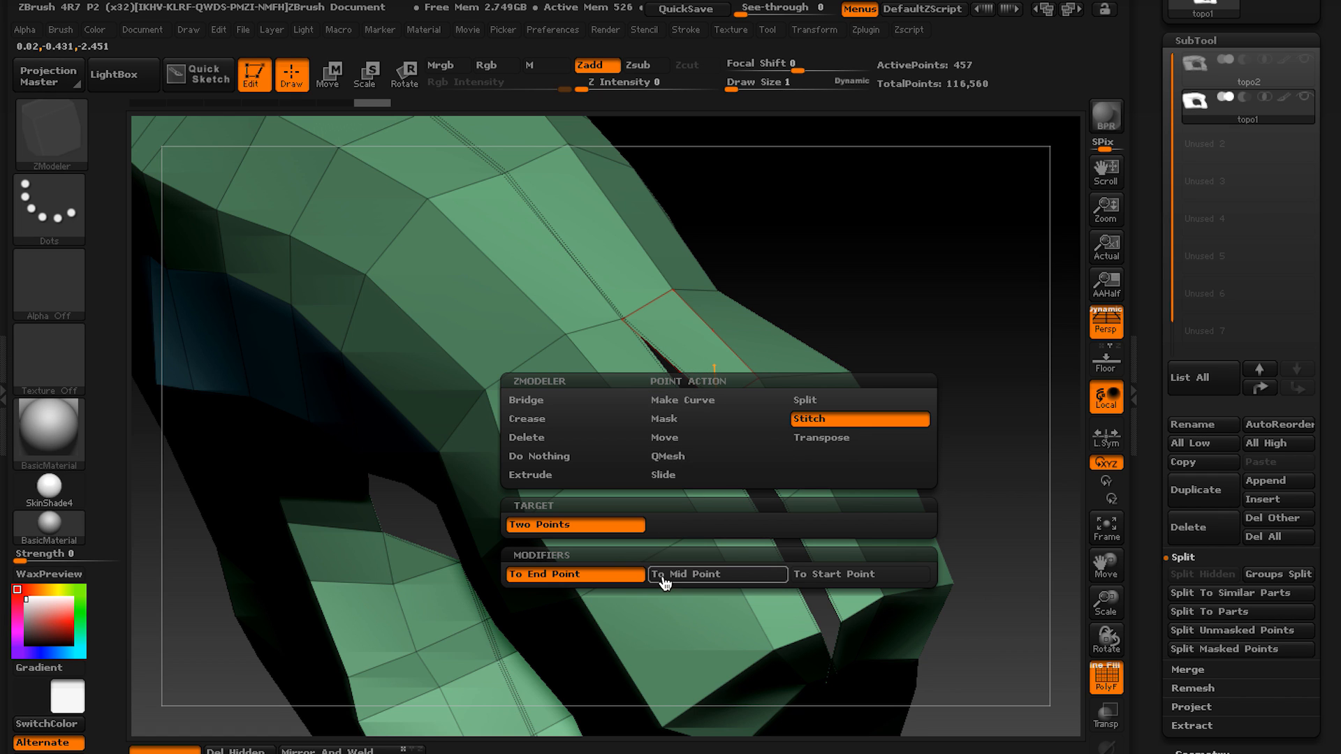
pyautogui.click(699, 578)
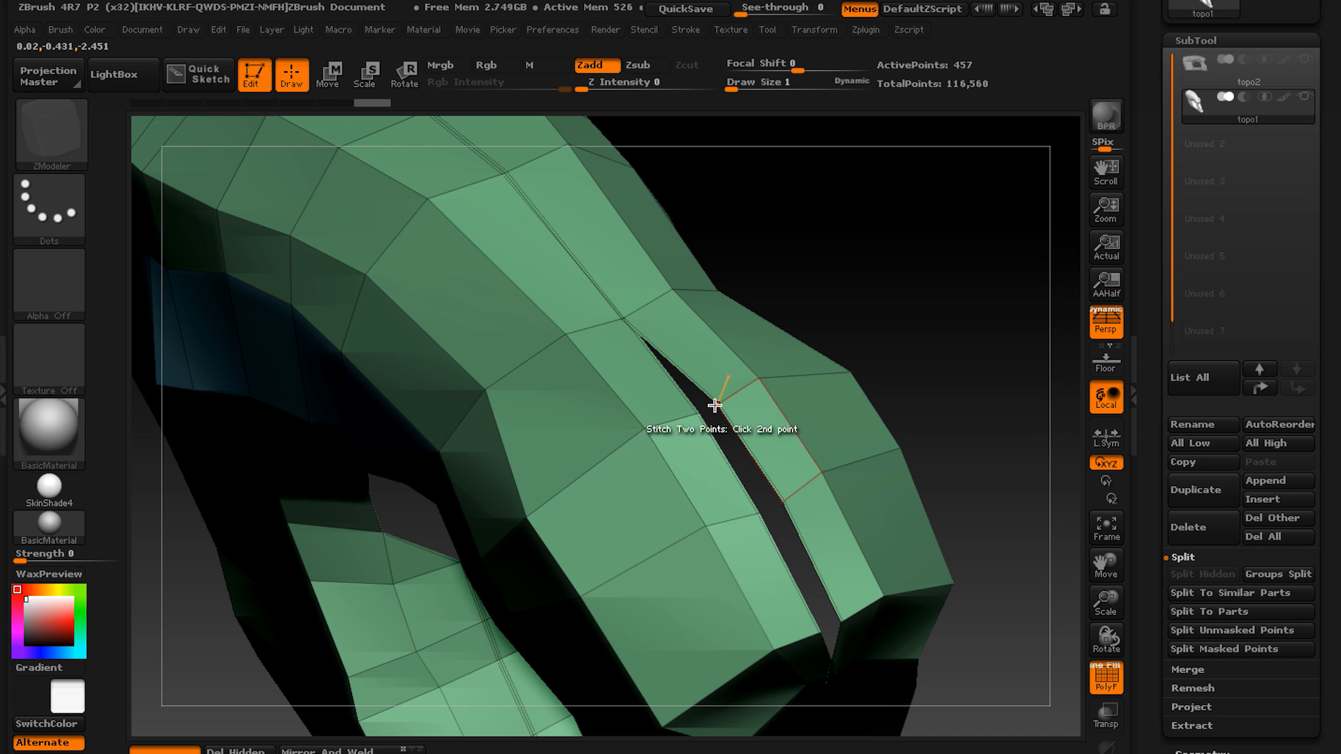
# Stitch the opposite point pairs along the open centre seam down to the block's rounded end.
pyautogui.click(777, 506)
pyautogui.keyDown('alt'); pyautogui.moveTo(799, 552); pyautogui.dragTo(696, 351); pyautogui.keyUp('alt')
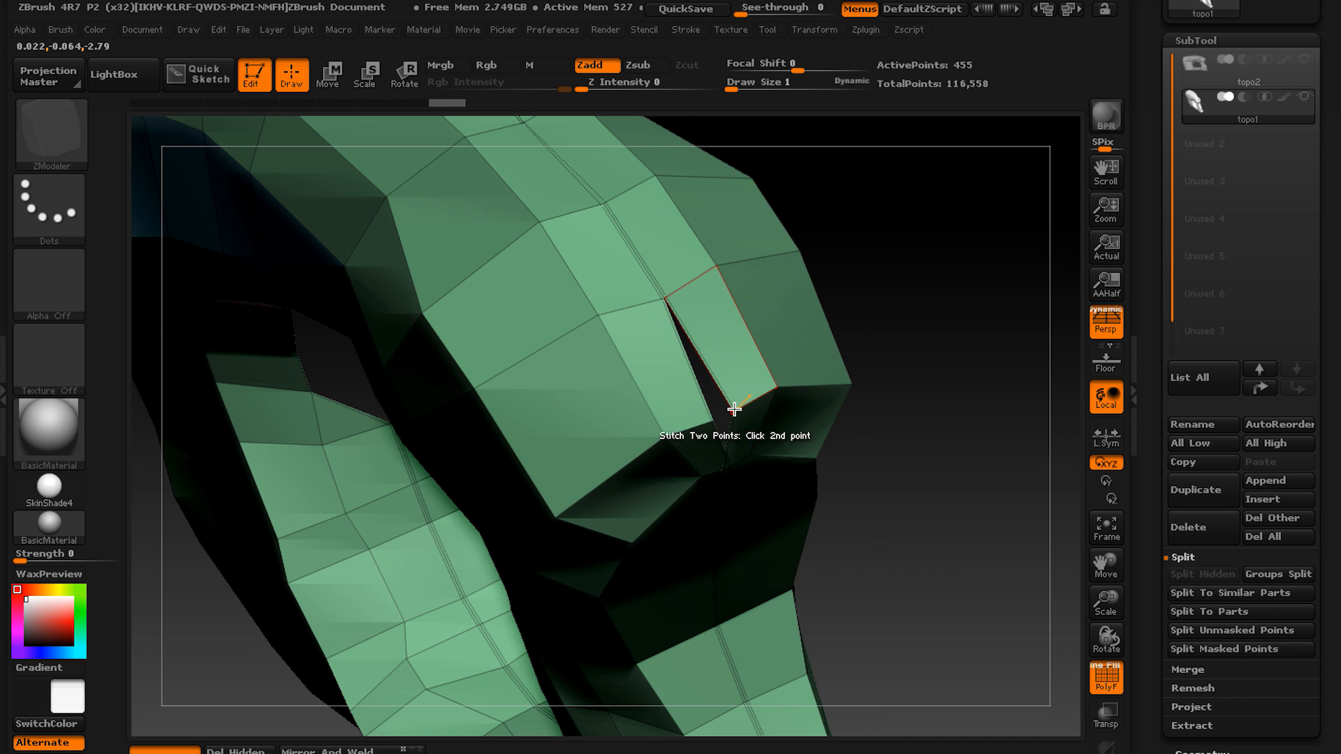
pyautogui.moveTo(726, 482); pyautogui.dragTo(695, 398, button='right')
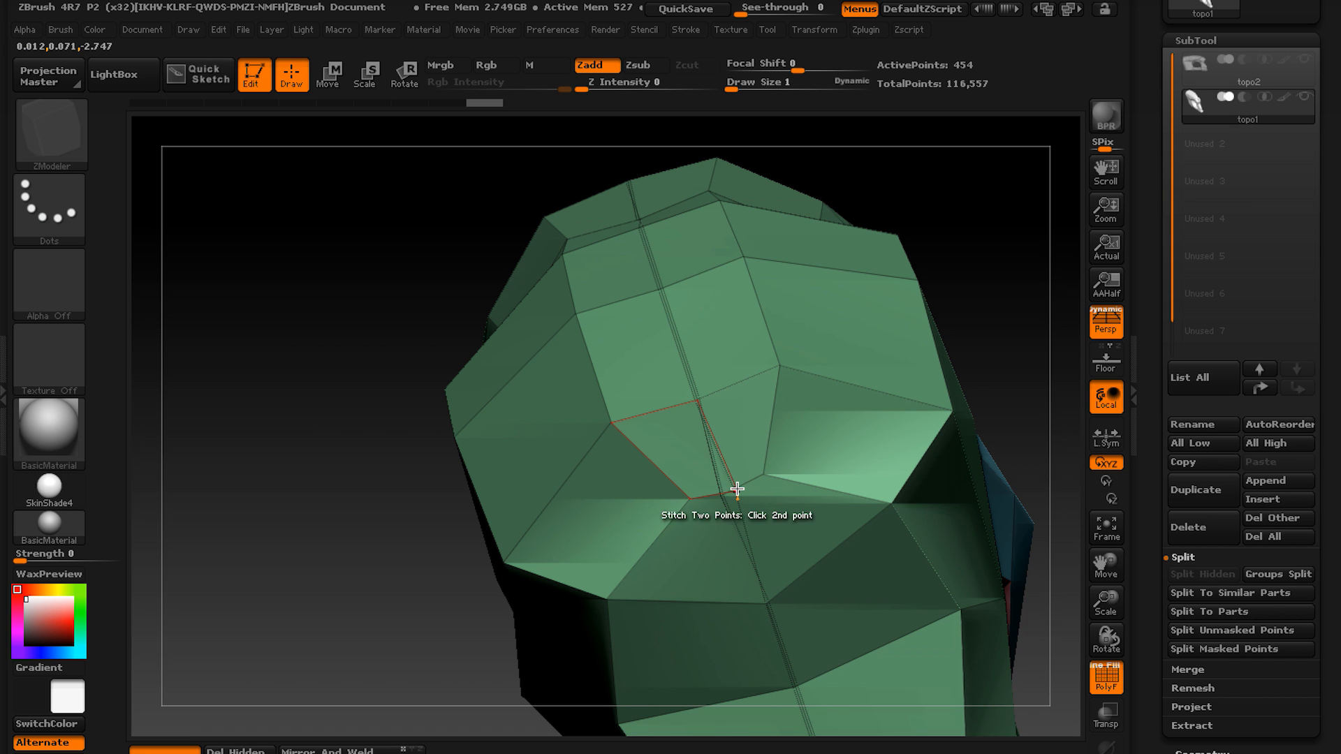
pyautogui.moveTo(717, 489); pyautogui.dragTo(547, 356, button='right')
# Extend the corner polygroup along the polygon strip beneath the raised panel, using the topo2 sculpt as reference.
pyautogui.press('space')
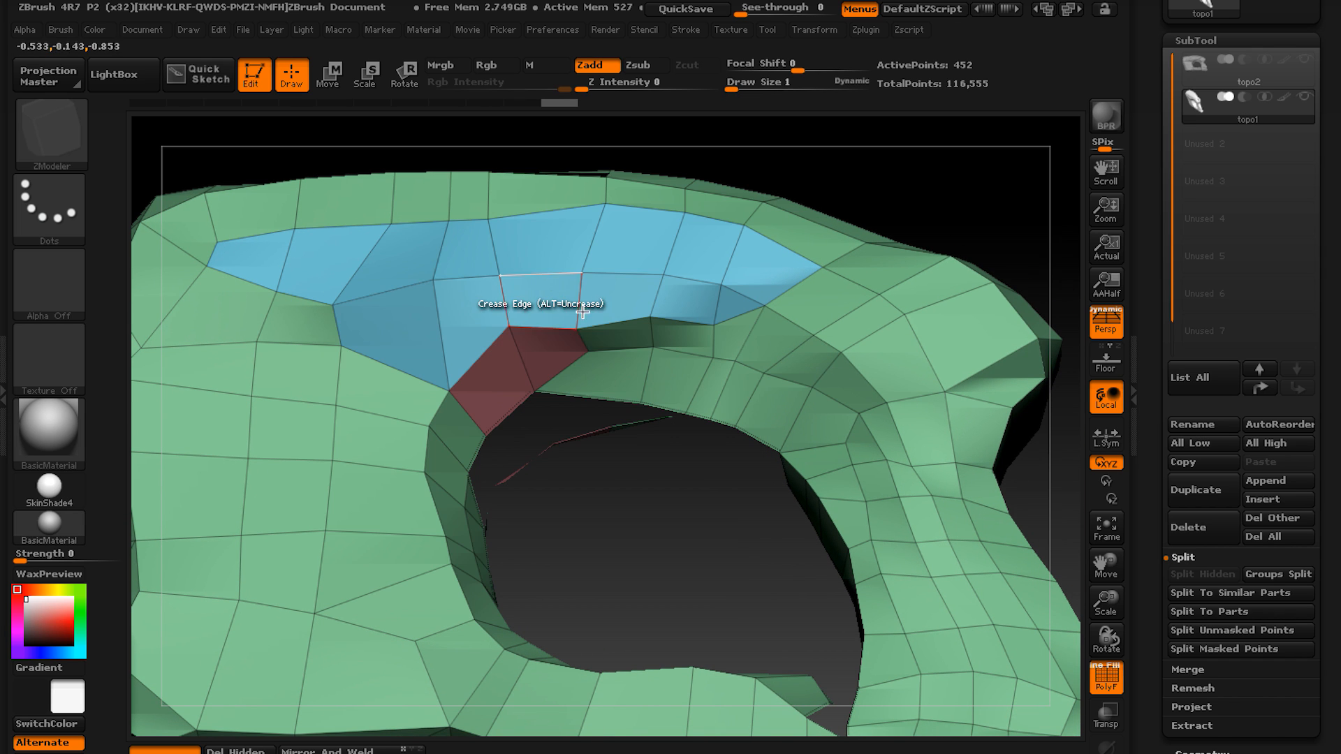
pyautogui.keyDown('alt'); pyautogui.moveTo(514, 419); pyautogui.dragTo(451, 447, button='right'); pyautogui.keyUp('alt')
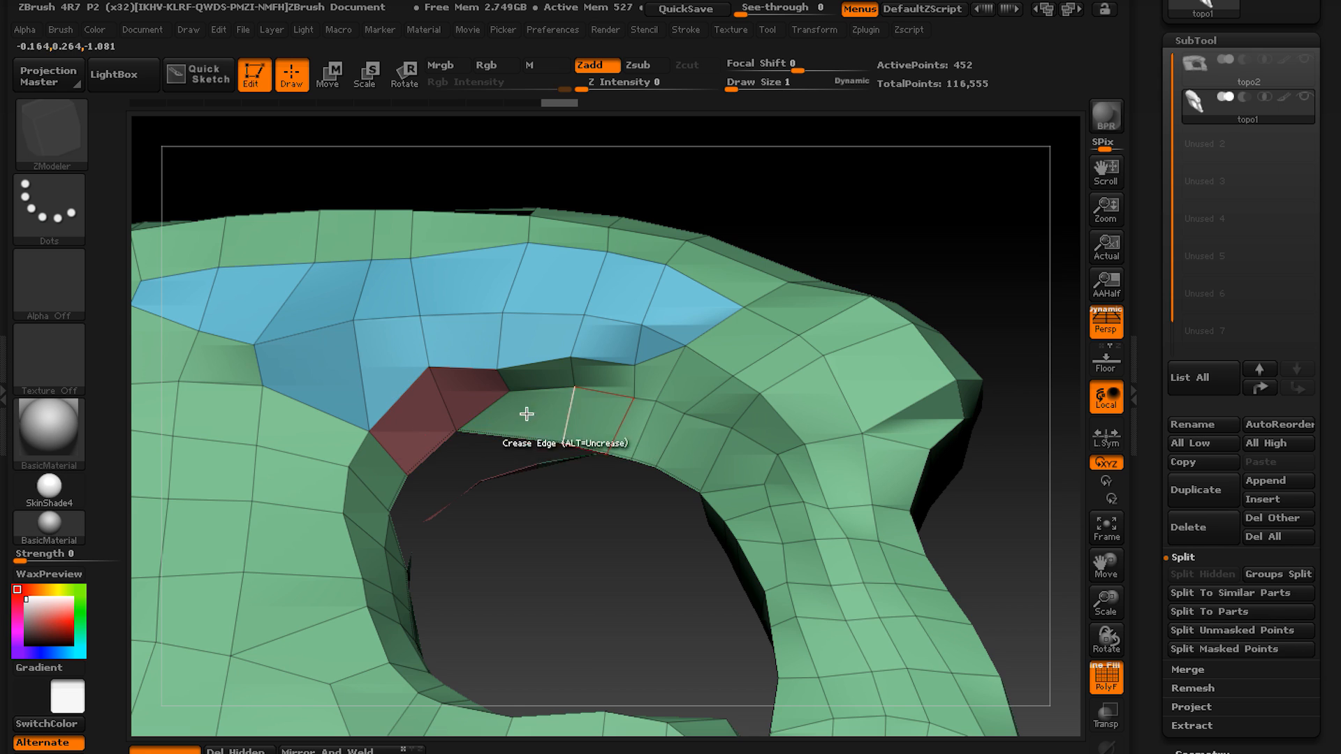
pyautogui.keyDown('alt'); pyautogui.moveTo(527, 414); pyautogui.dragTo(484, 431, button='right'); pyautogui.keyUp('alt')
pyautogui.click(1198, 103)
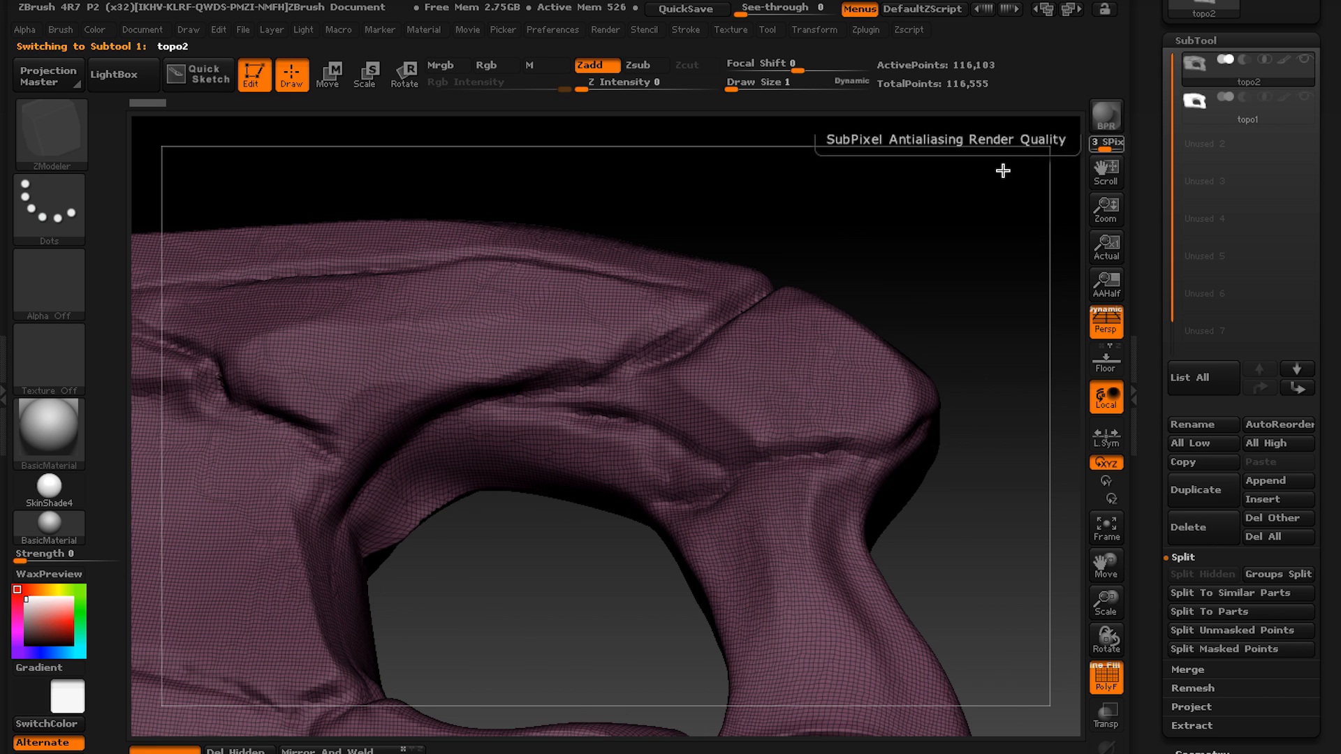
pyautogui.click(1219, 105)
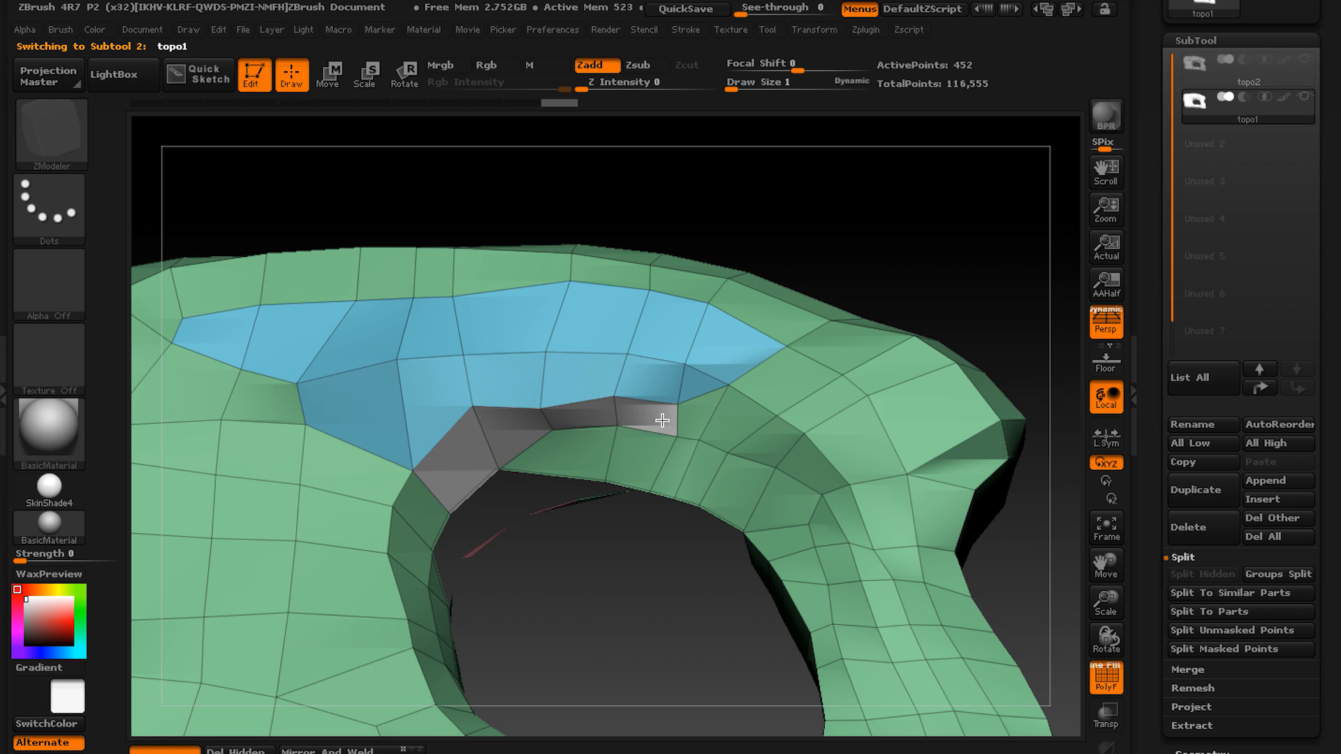
# Add the block at the arch's outer shoulder to the strip's polygroup and give the arch's inner rim a separate one.
pyautogui.moveTo(777, 371)
pyautogui.mouseDown(button='right')
pyautogui.moveTo(665, 449)
pyautogui.moveTo(665, 330)
pyautogui.moveTo(709, 380)
pyautogui.moveTo(873, 402)
pyautogui.mouseUp(button='right')
pyautogui.click(666, 450)
pyautogui.click(664, 330)
pyautogui.moveTo(507, 462); pyautogui.dragTo(615, 384, button='right')
pyautogui.click(491, 383)
pyautogui.moveTo(491, 384); pyautogui.dragTo(453, 434, button='right')
pyautogui.moveTo(453, 434); pyautogui.dragTo(499, 366)
pyautogui.moveTo(498, 366); pyautogui.dragTo(569, 452, button='right')
pyautogui.keyDown('alt'); pyautogui.moveTo(561, 427); pyautogui.dragTo(734, 420); pyautogui.keyUp('alt')
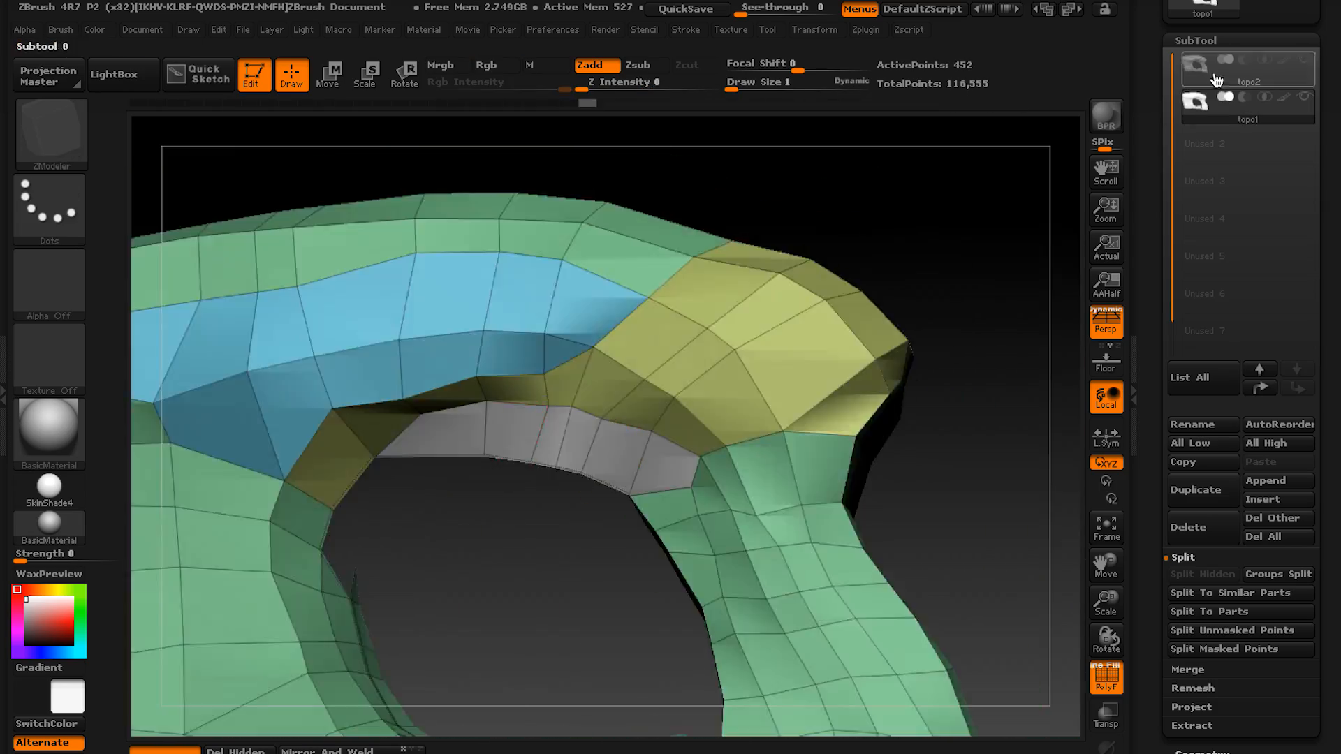
# Assign the polygons bordering the upper block's top surface to one polygroup, checking the block edges on the topo2 sculpt.
pyautogui.click(1215, 78)
pyautogui.click(1216, 104)
pyautogui.moveTo(789, 378); pyautogui.dragTo(632, 420, button='right')
pyautogui.click(901, 389)
pyautogui.click(1197, 79)
pyautogui.click(1198, 119)
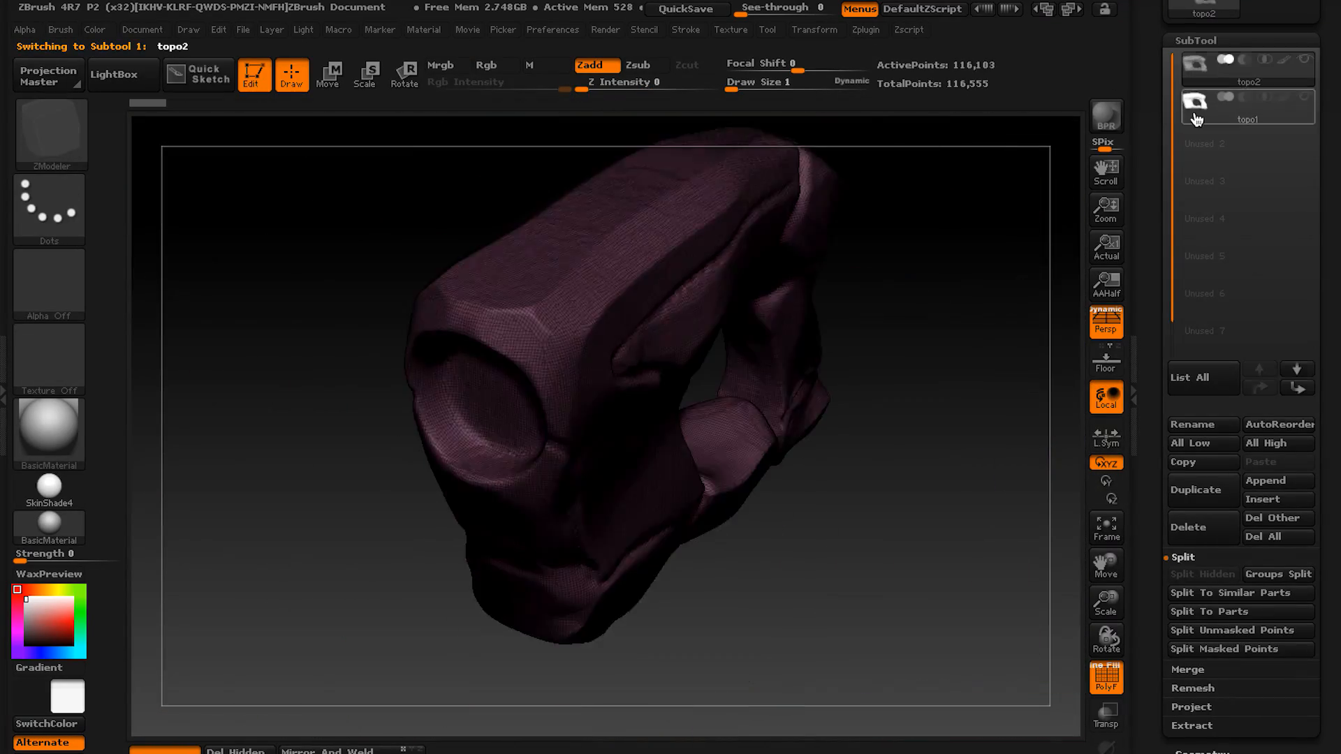
pyautogui.keyDown('alt'); pyautogui.moveTo(499, 279); pyautogui.dragTo(580, 370); pyautogui.keyUp('alt')
pyautogui.moveTo(964, 203); pyautogui.dragTo(1045, 164, button='right')
pyautogui.click(1203, 80)
pyautogui.click(1197, 124)
pyautogui.moveTo(699, 301); pyautogui.dragTo(489, 398, button='right')
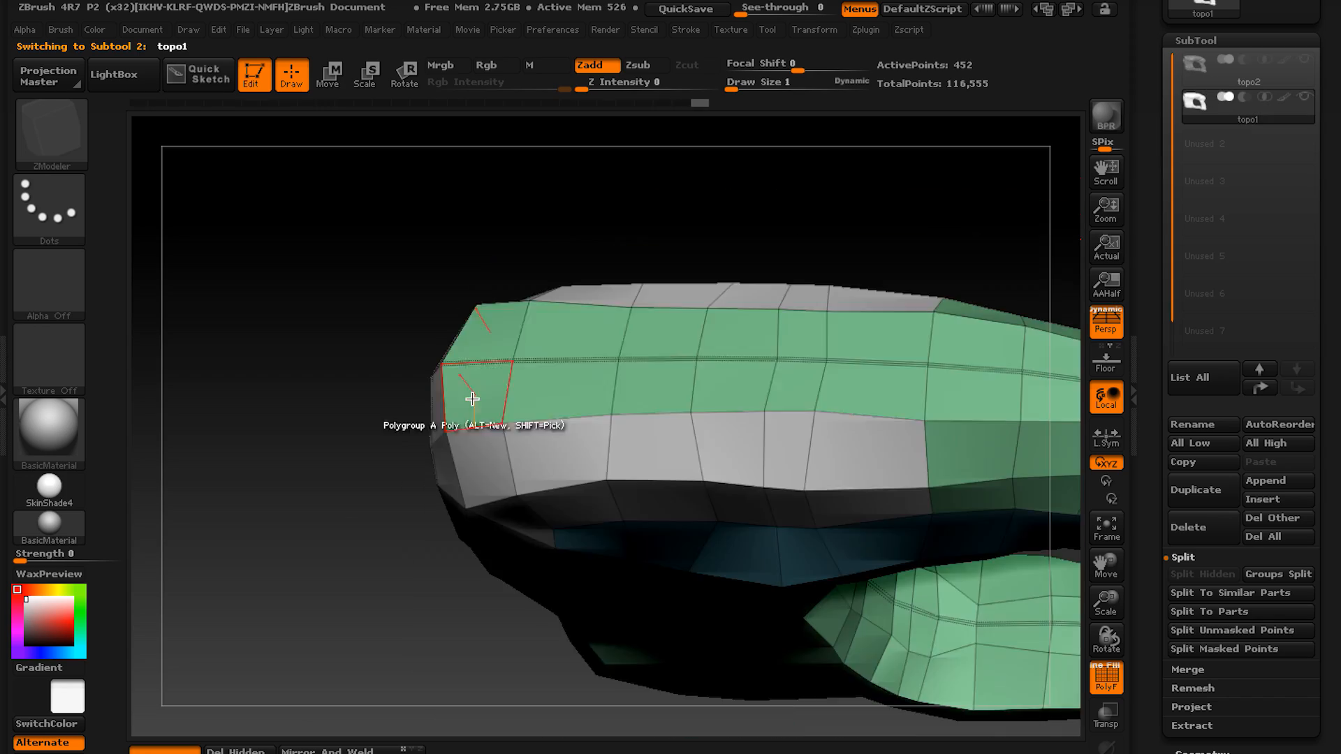
pyautogui.keyDown('alt'); pyautogui.moveTo(471, 398); pyautogui.dragTo(838, 381); pyautogui.keyUp('alt')
# Assign the large block below the raised panel to its own polygroup, comparing its boundary with the topo2 sculpt.
pyautogui.moveTo(838, 381); pyautogui.dragTo(862, 291, button='right')
pyautogui.click(1197, 79)
pyautogui.moveTo(838, 335); pyautogui.dragTo(673, 363, button='right')
pyautogui.click(1197, 119)
pyautogui.moveTo(804, 350); pyautogui.dragTo(665, 300, button='right')
pyautogui.click(1197, 80)
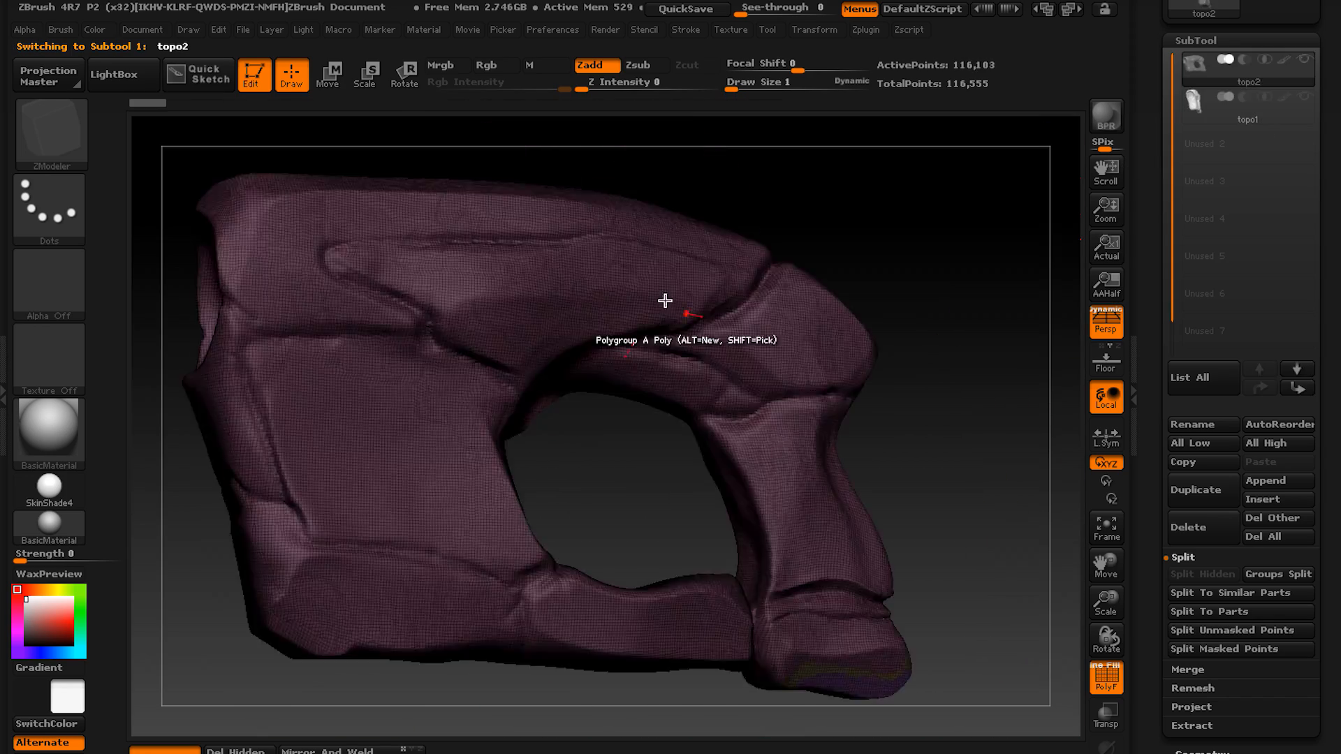
pyautogui.click(1197, 119)
pyautogui.keyDown('alt'); pyautogui.moveTo(608, 279); pyautogui.dragTo(692, 429); pyautogui.keyUp('alt')
pyautogui.click(1197, 80)
pyautogui.moveTo(804, 391); pyautogui.dragTo(665, 434, button='right')
pyautogui.click(1197, 119)
pyautogui.moveTo(873, 279); pyautogui.dragTo(1001, 216, button='right')
# Assign the base block under the large block to another polygroup, checking its crack lines on the topo2 sculpt.
pyautogui.moveTo(814, 486)
pyautogui.keyDown('alt'); pyautogui.mouseDown()
pyautogui.moveTo(803, 470)
pyautogui.moveTo(859, 300)
pyautogui.mouseUp(); pyautogui.keyUp('alt')
pyautogui.moveTo(874, 301); pyautogui.dragTo(761, 308, button='right')
pyautogui.keyDown('alt'); pyautogui.moveTo(761, 308); pyautogui.dragTo(831, 420); pyautogui.keyUp('alt')
pyautogui.moveTo(832, 419); pyautogui.dragTo(736, 358, button='right')
pyautogui.click(699, 398)
pyautogui.moveTo(698, 398)
pyautogui.mouseDown(button='right')
pyautogui.moveTo(578, 281)
pyautogui.moveTo(623, 359)
pyautogui.mouseUp(button='right')
pyautogui.keyDown('alt'); pyautogui.moveTo(622, 359); pyautogui.dragTo(671, 419); pyautogui.keyUp('alt')
pyautogui.moveTo(671, 419)
pyautogui.mouseDown(button='right')
pyautogui.moveTo(656, 395)
pyautogui.moveTo(768, 350)
pyautogui.mouseUp(button='right')
pyautogui.click(1198, 80)
pyautogui.click(1198, 123)
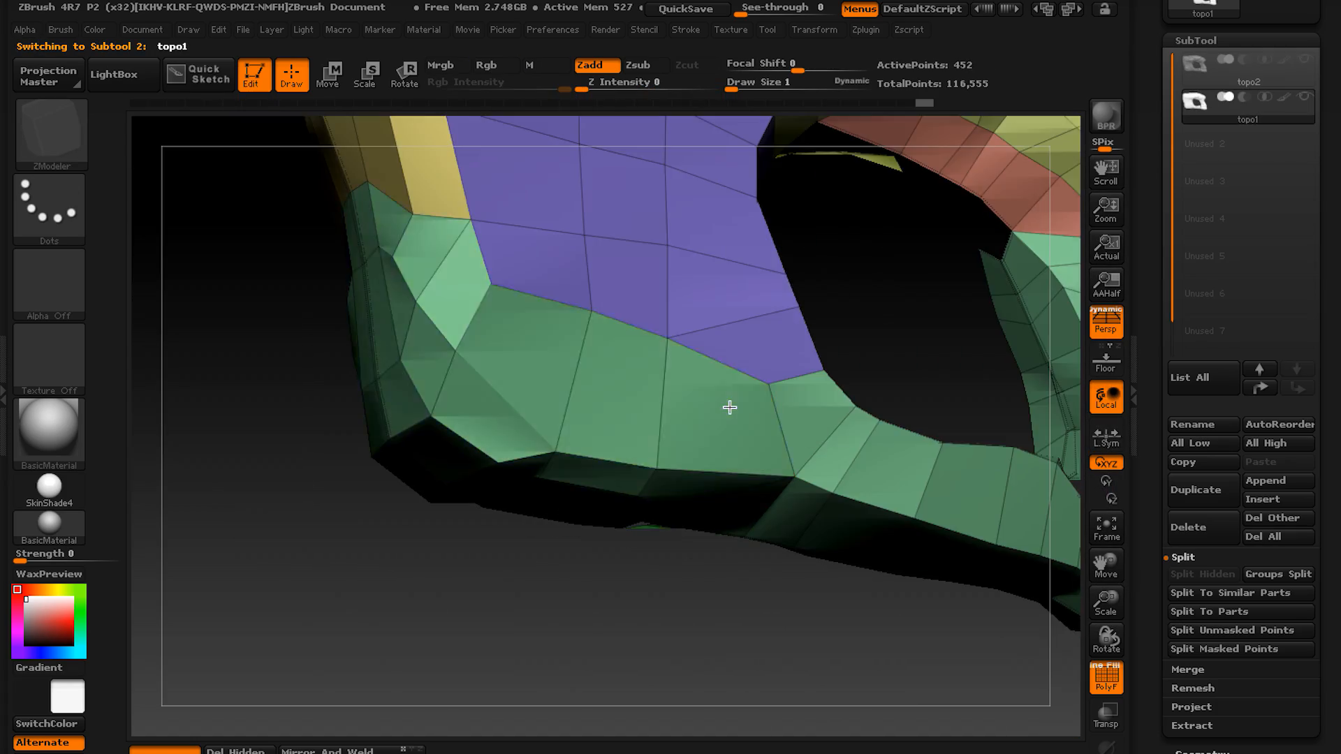
# Set the topo1 polygon action to Delete on A Single Poly and remove the stray triangle at the opening's lower inner edge.
pyautogui.click(730, 407)
pyautogui.moveTo(730, 407); pyautogui.dragTo(650, 388, button='right')
pyautogui.press('space')
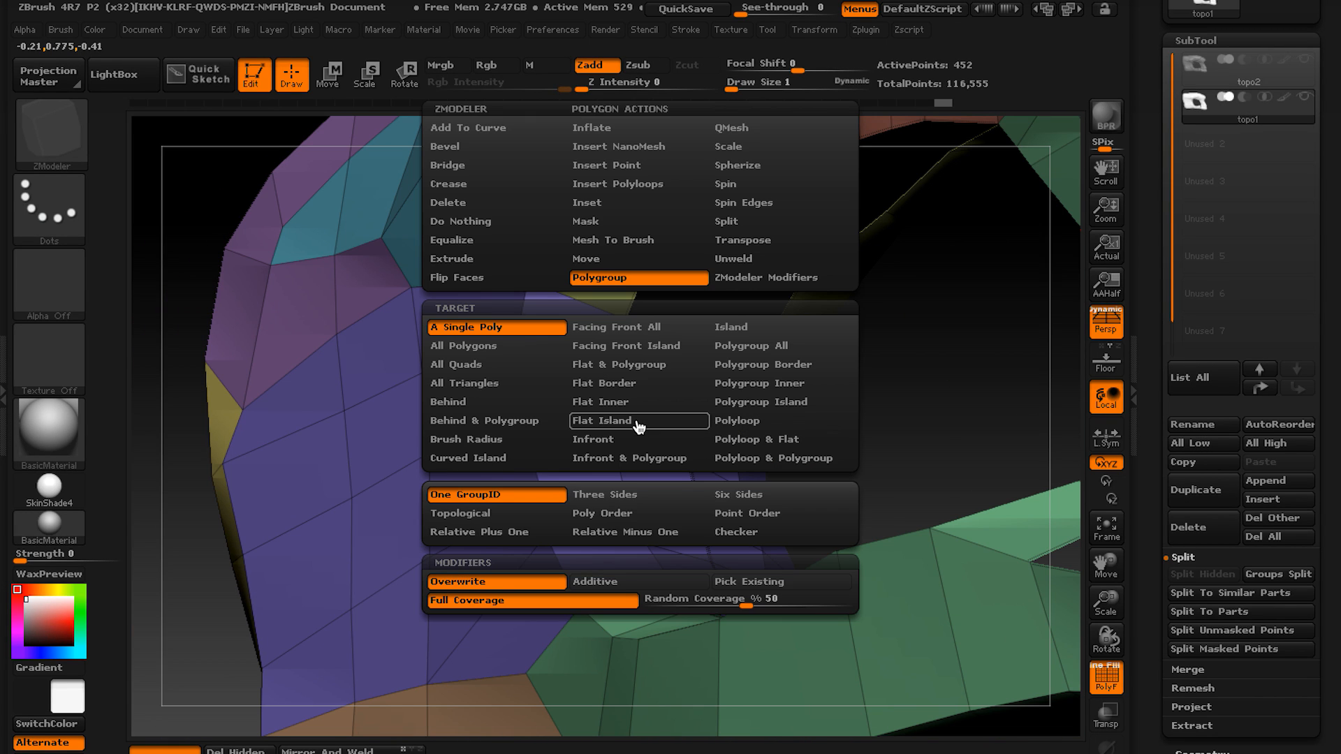
pyautogui.click(450, 203)
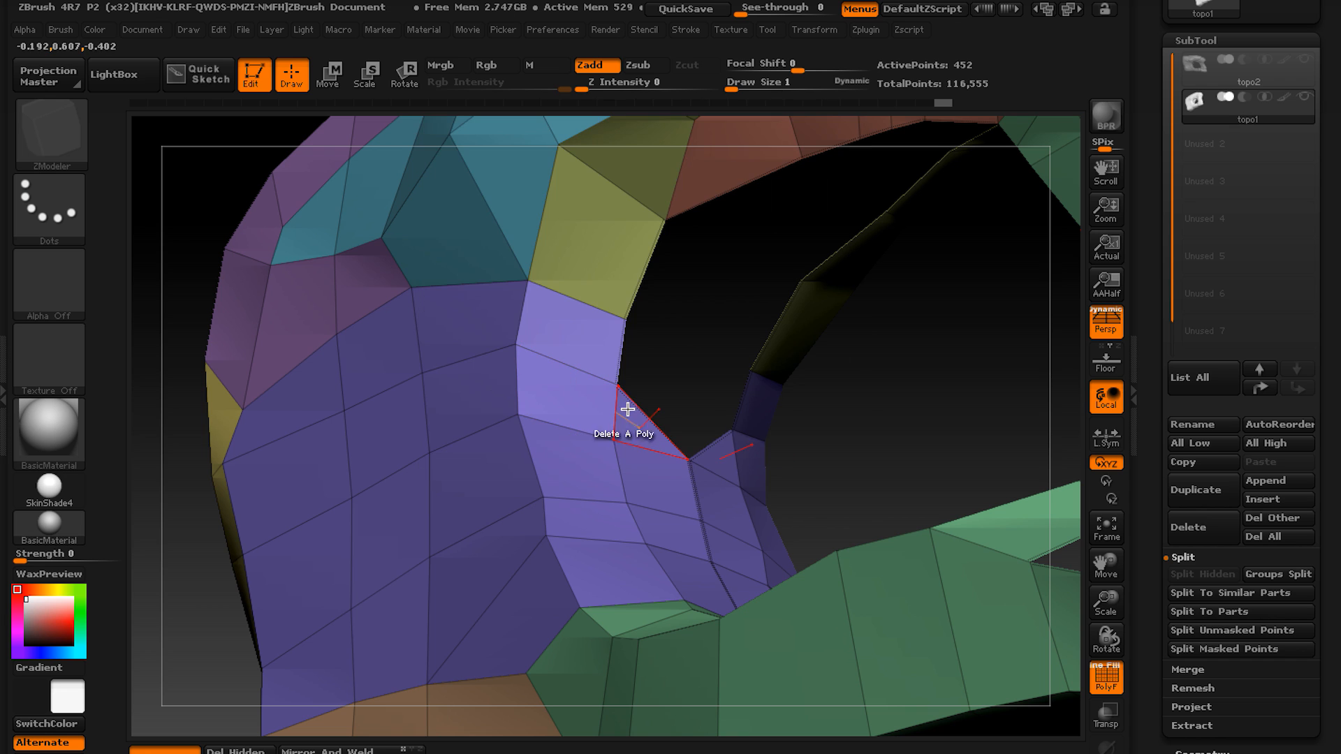
pyautogui.click(648, 416)
pyautogui.moveTo(648, 416); pyautogui.dragTo(547, 475, button='right')
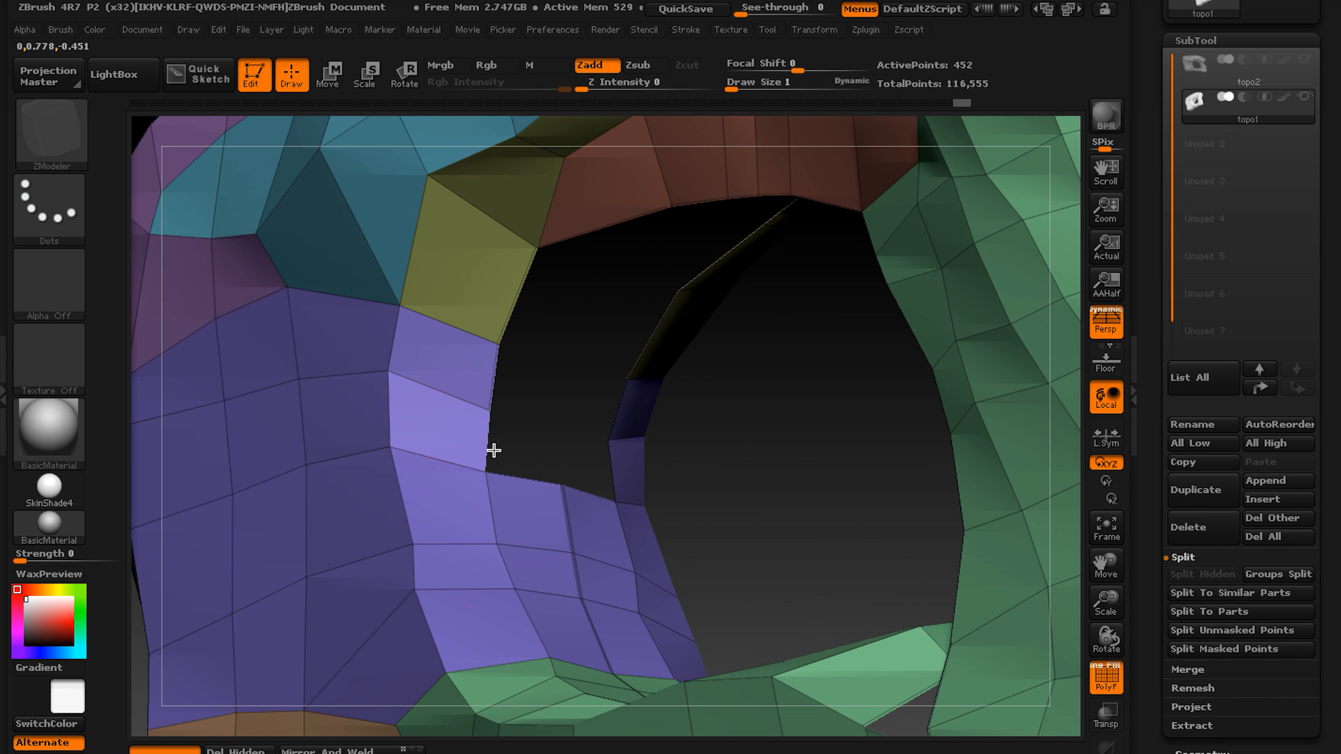
# Set the edge action to Bridge with the Edges target and bridge the first facing edges across the opening's inner gap.
pyautogui.press('space')
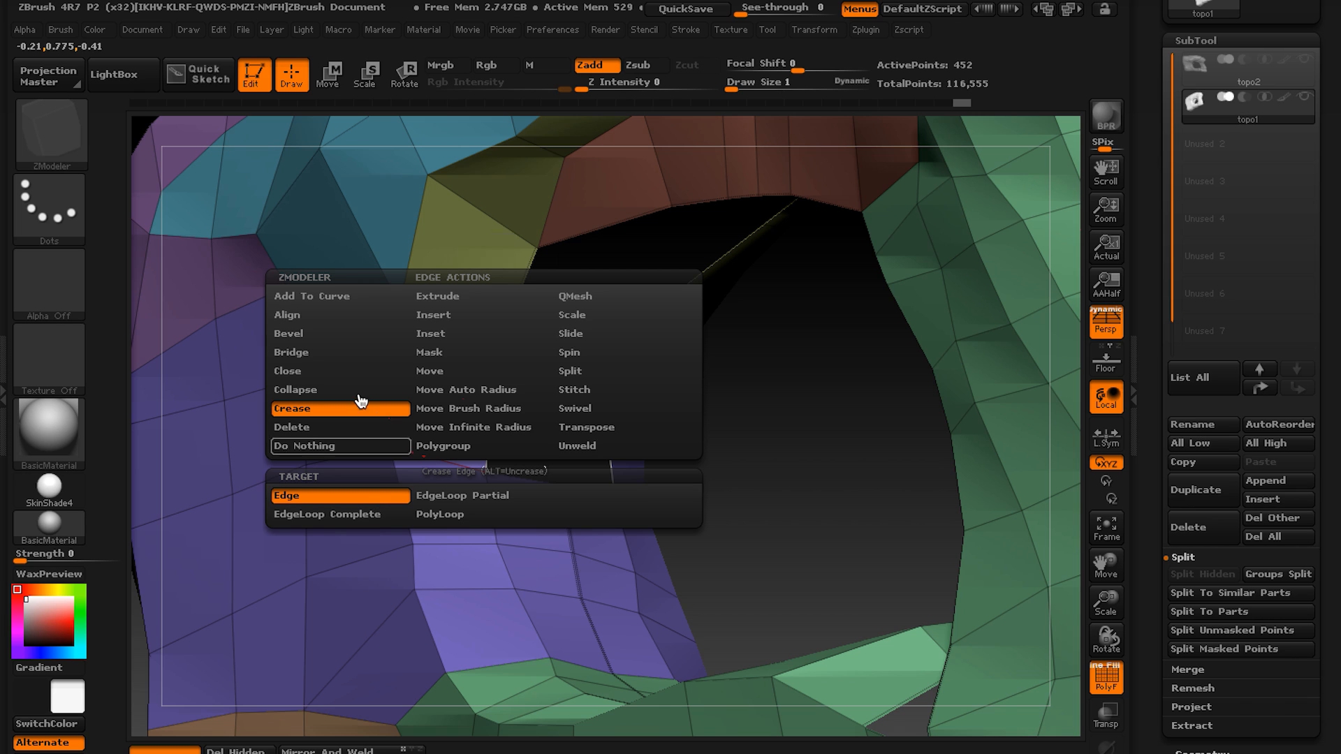
pyautogui.click(344, 353)
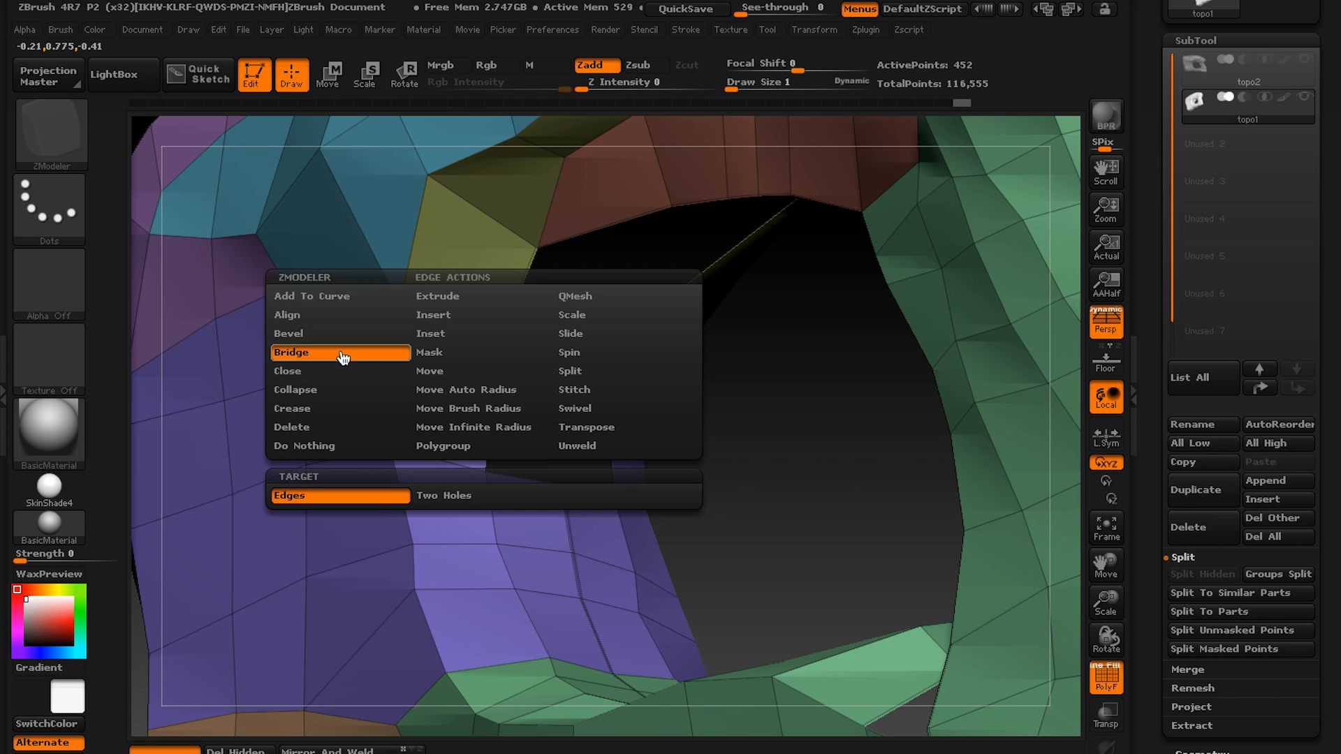
pyautogui.click(423, 498)
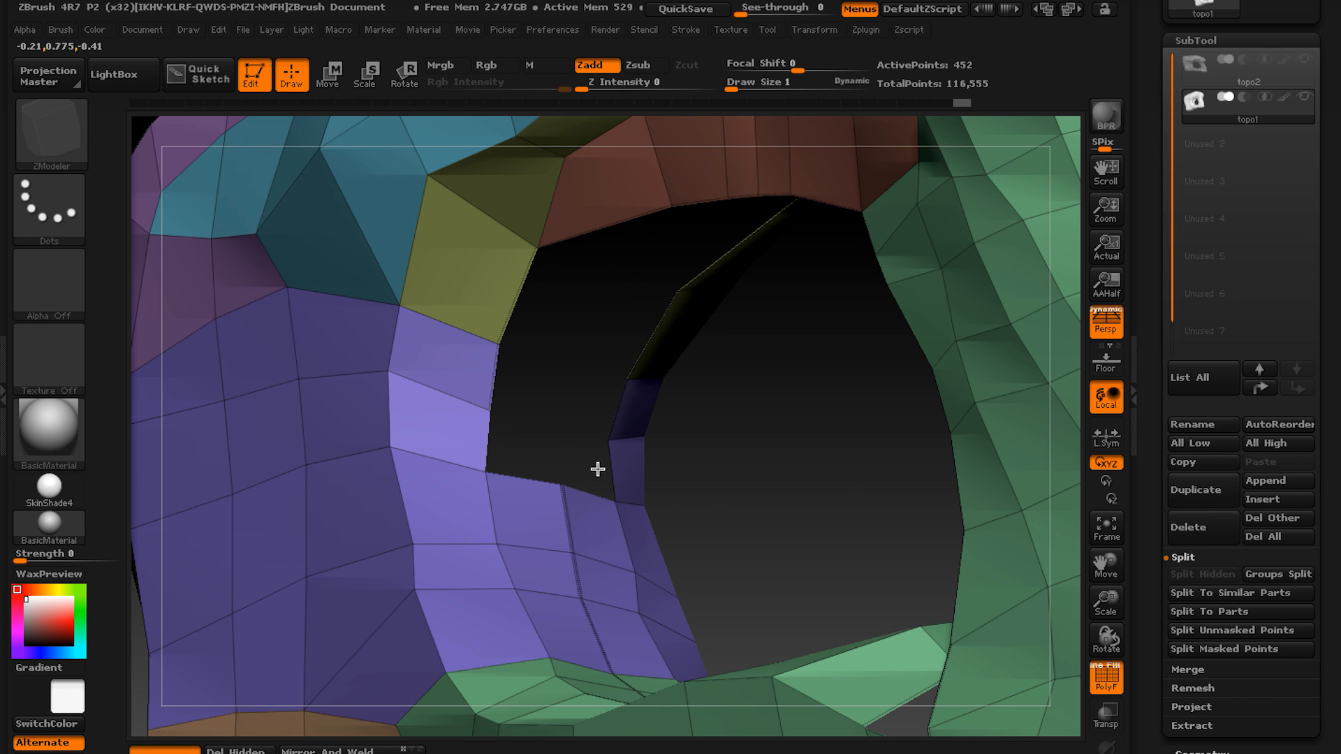
pyautogui.moveTo(597, 469); pyautogui.dragTo(498, 386)
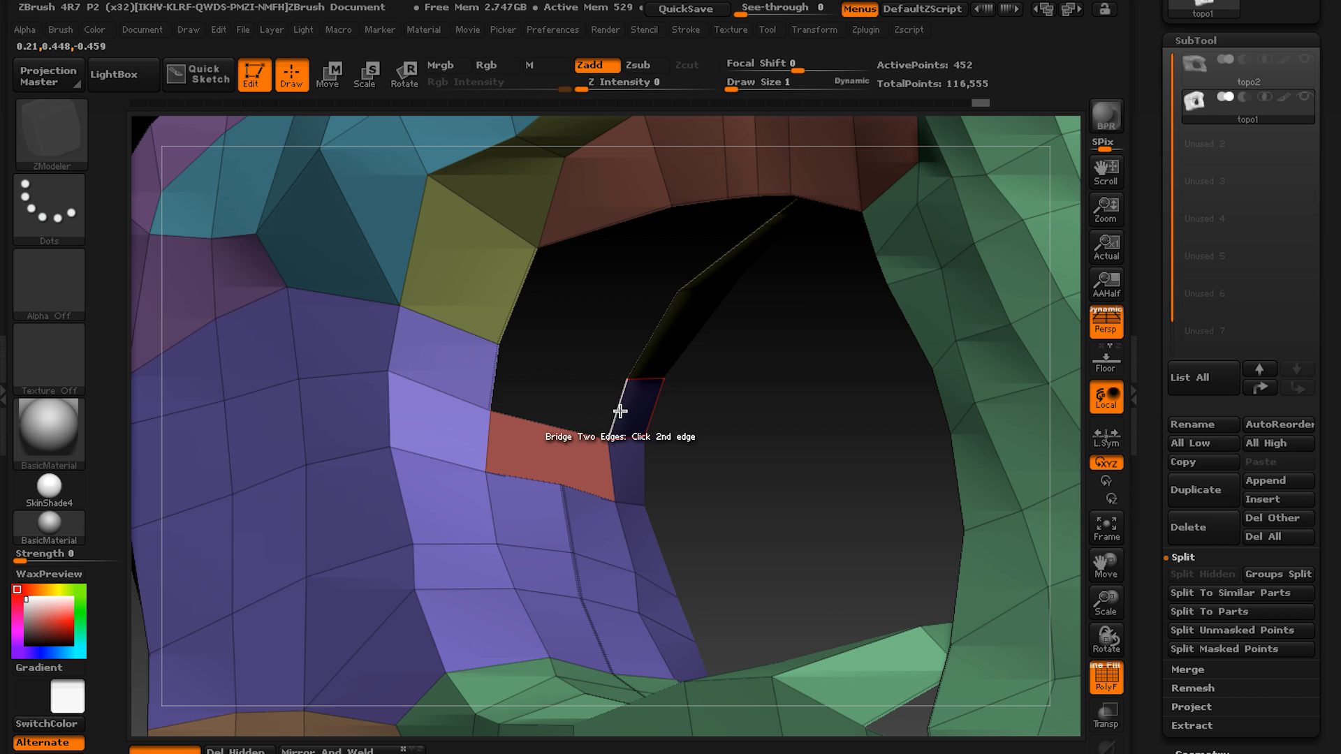
# Bridge the remaining facing edge pairs along the arch's underside up to its far end.
pyautogui.click(648, 344)
pyautogui.moveTo(548, 419); pyautogui.dragTo(654, 396, button='right')
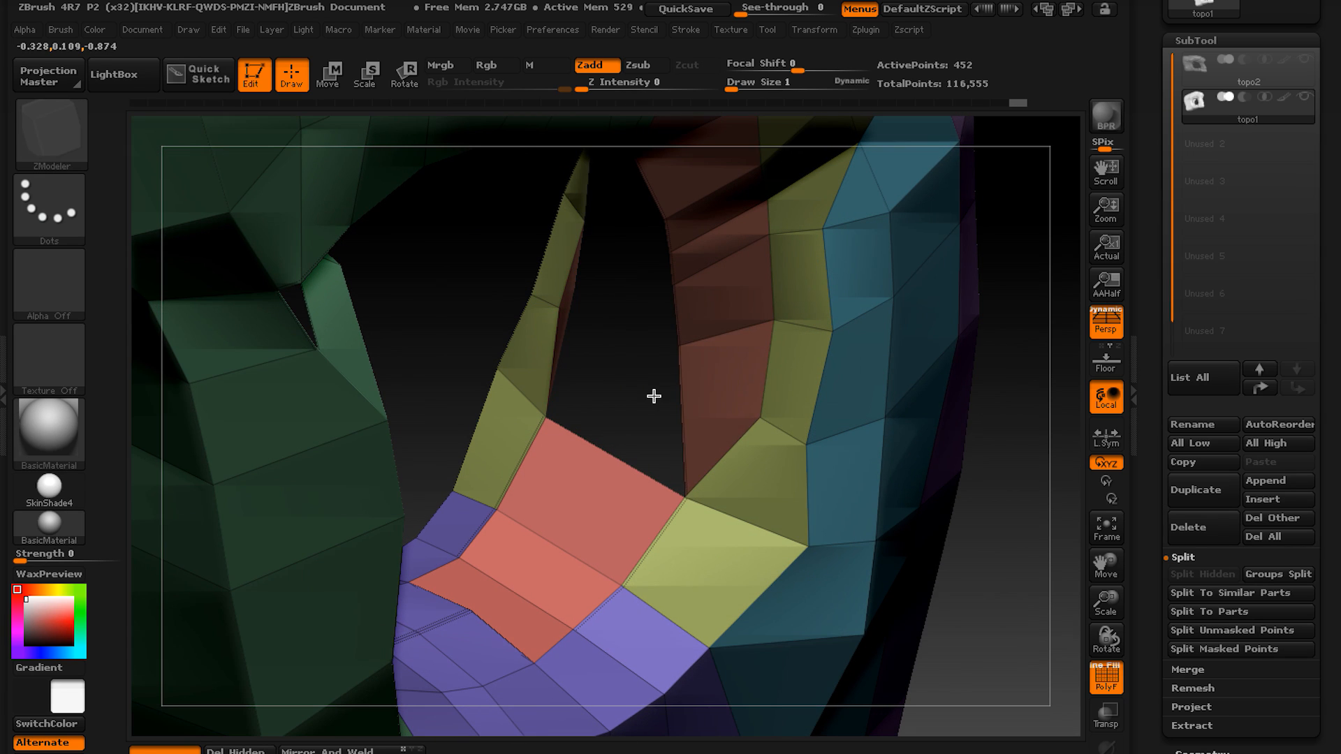
pyautogui.moveTo(638, 314); pyautogui.dragTo(685, 316, button='right')
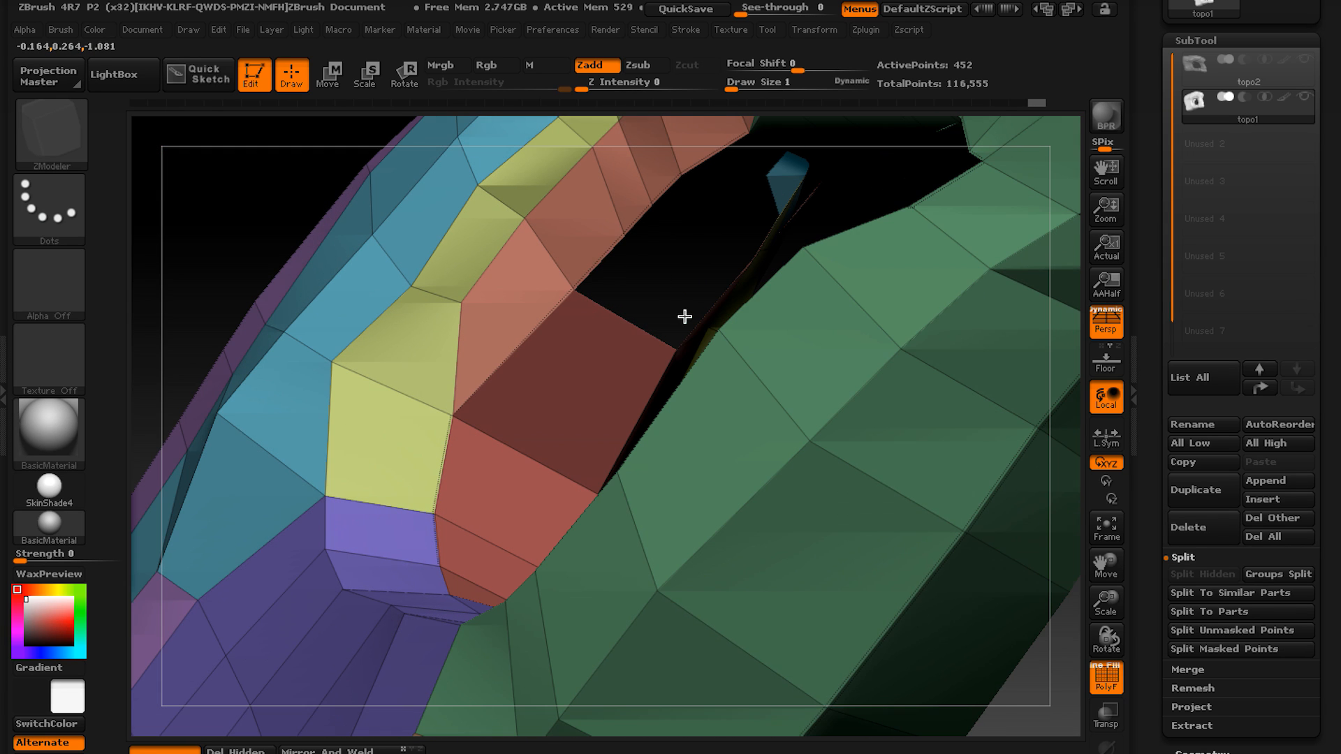
pyautogui.click(604, 262)
pyautogui.moveTo(650, 239); pyautogui.dragTo(586, 332, button='right')
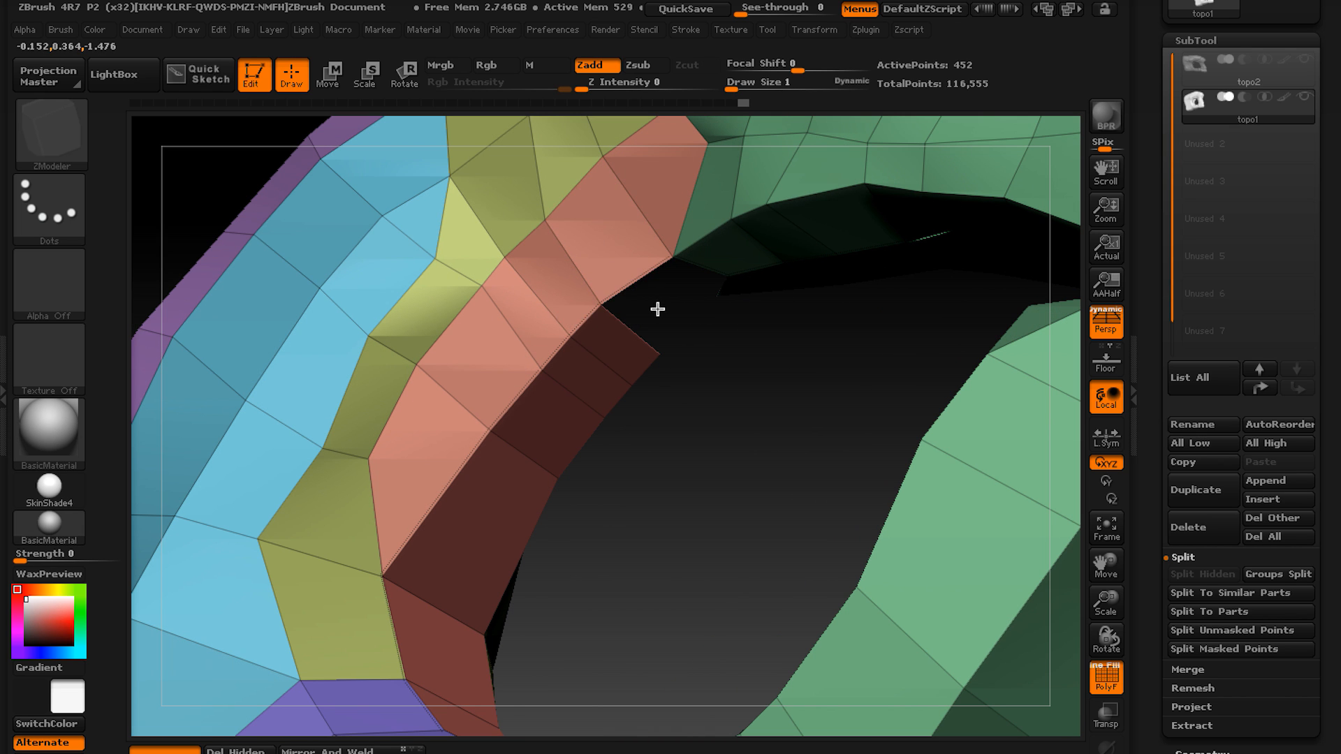
pyautogui.moveTo(657, 309); pyautogui.dragTo(633, 352, button='right')
pyautogui.click(660, 449)
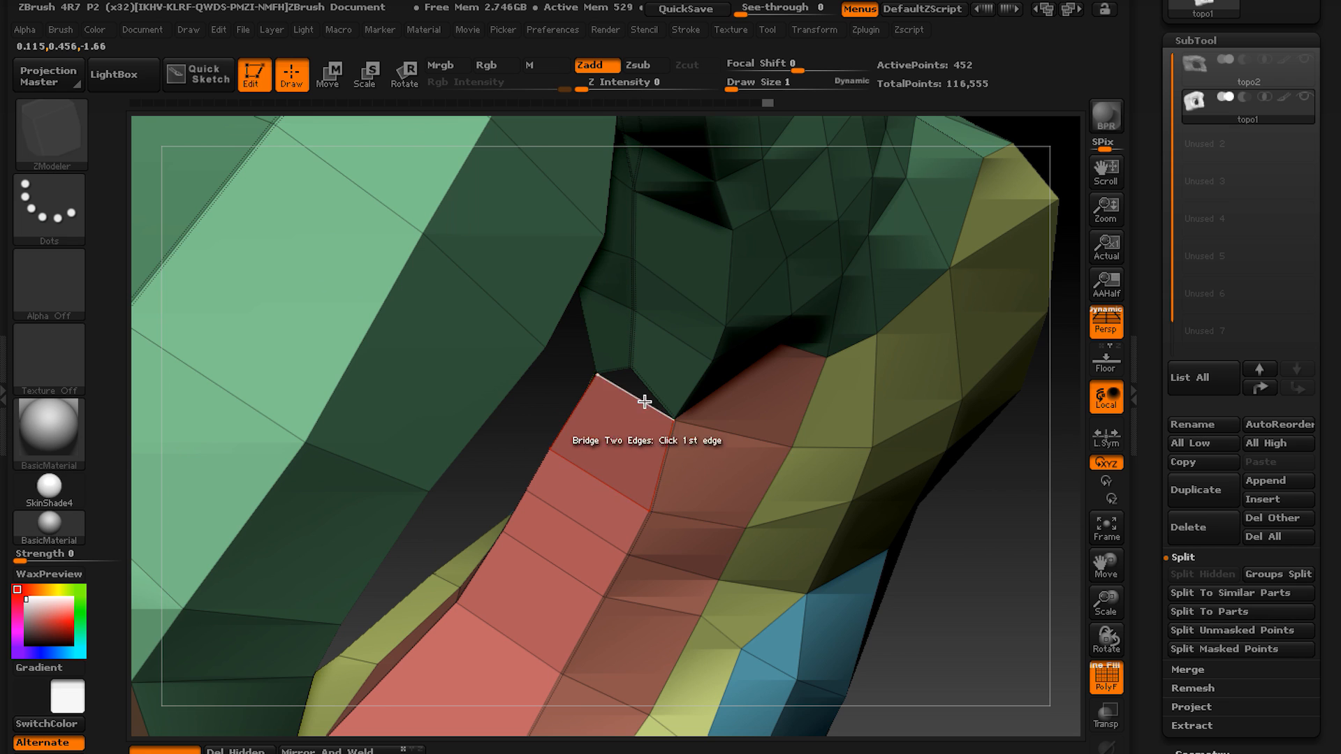
# Apply Mirror And Weld to the topo1 mesh.
pyautogui.moveTo(644, 402); pyautogui.dragTo(611, 355, button='right')
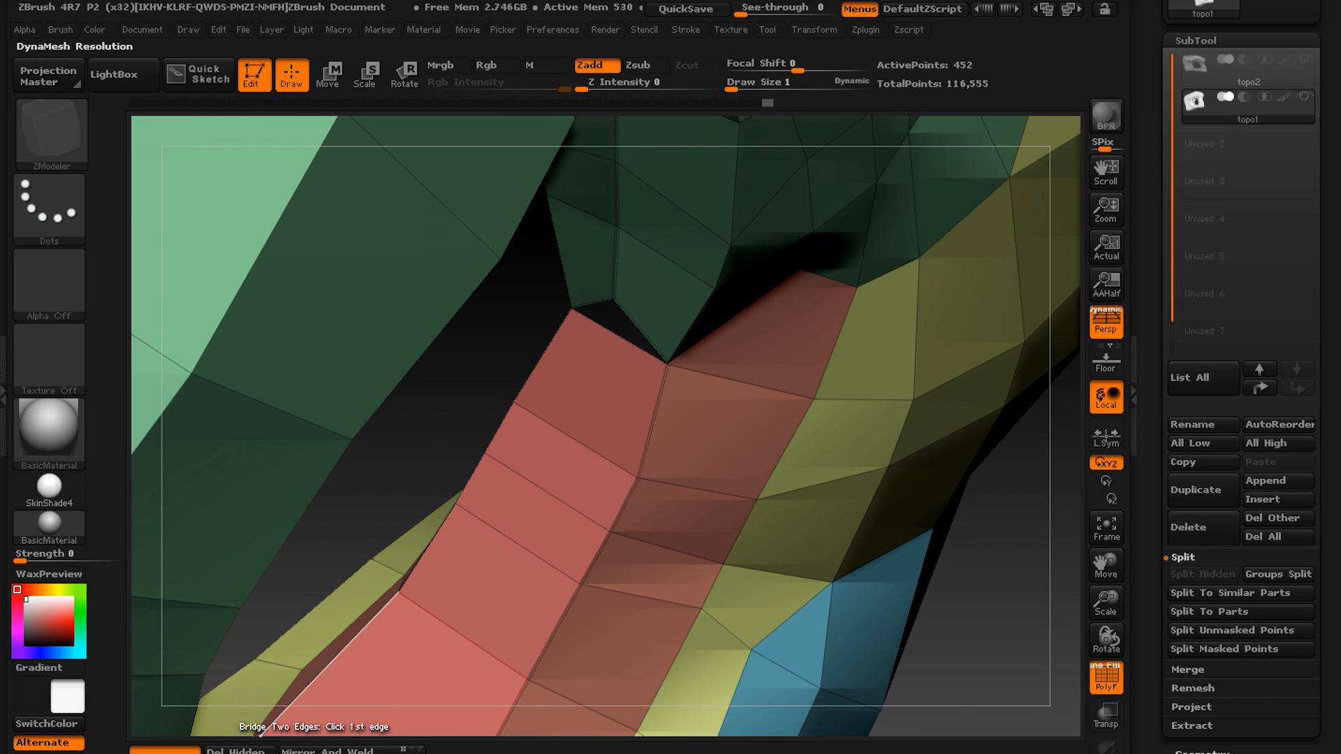
pyautogui.click(327, 751)
pyautogui.keyDown('alt'); pyautogui.moveTo(533, 503); pyautogui.dragTo(502, 560, button='right'); pyautogui.keyUp('alt')
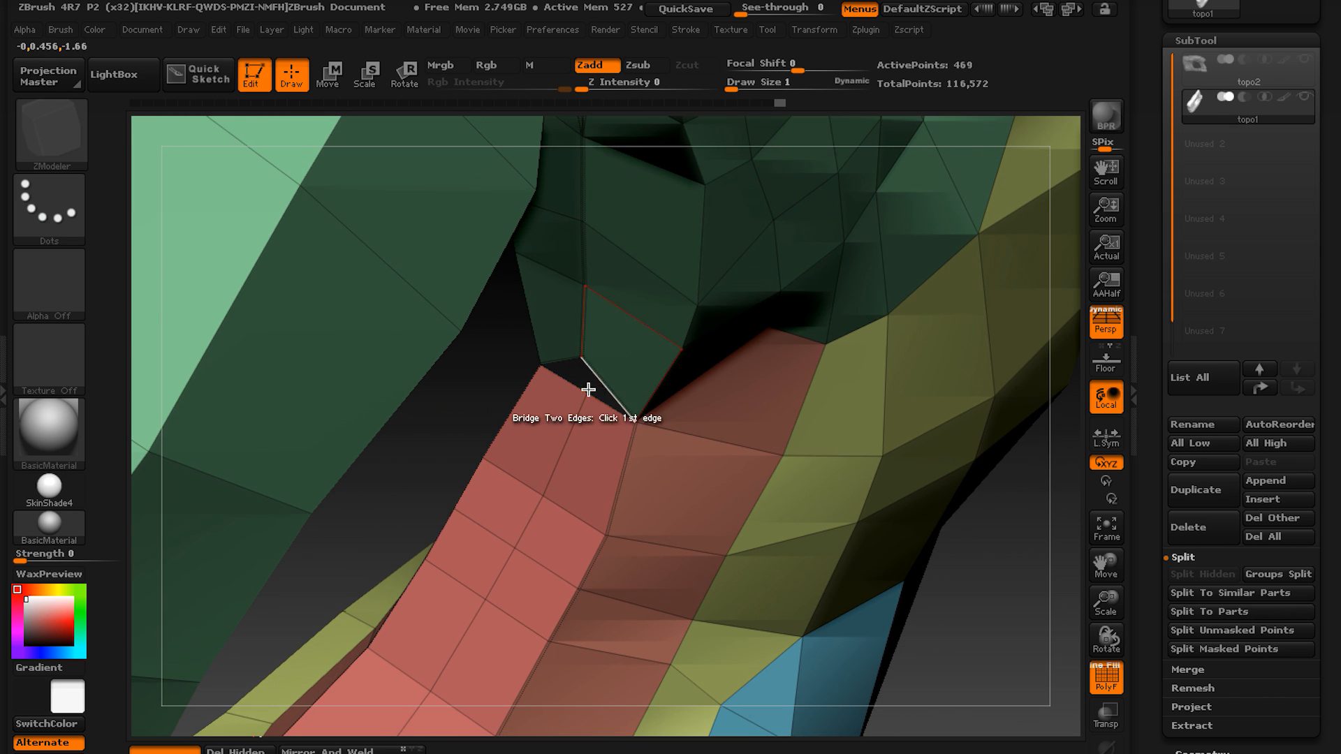
# Set the point action to Stitch with To End Point and stitch the two midpoints across the gap at the pink strip's upper end.
pyautogui.moveTo(588, 390); pyautogui.dragTo(587, 363, button='right')
pyautogui.press('space')
pyautogui.press('space')
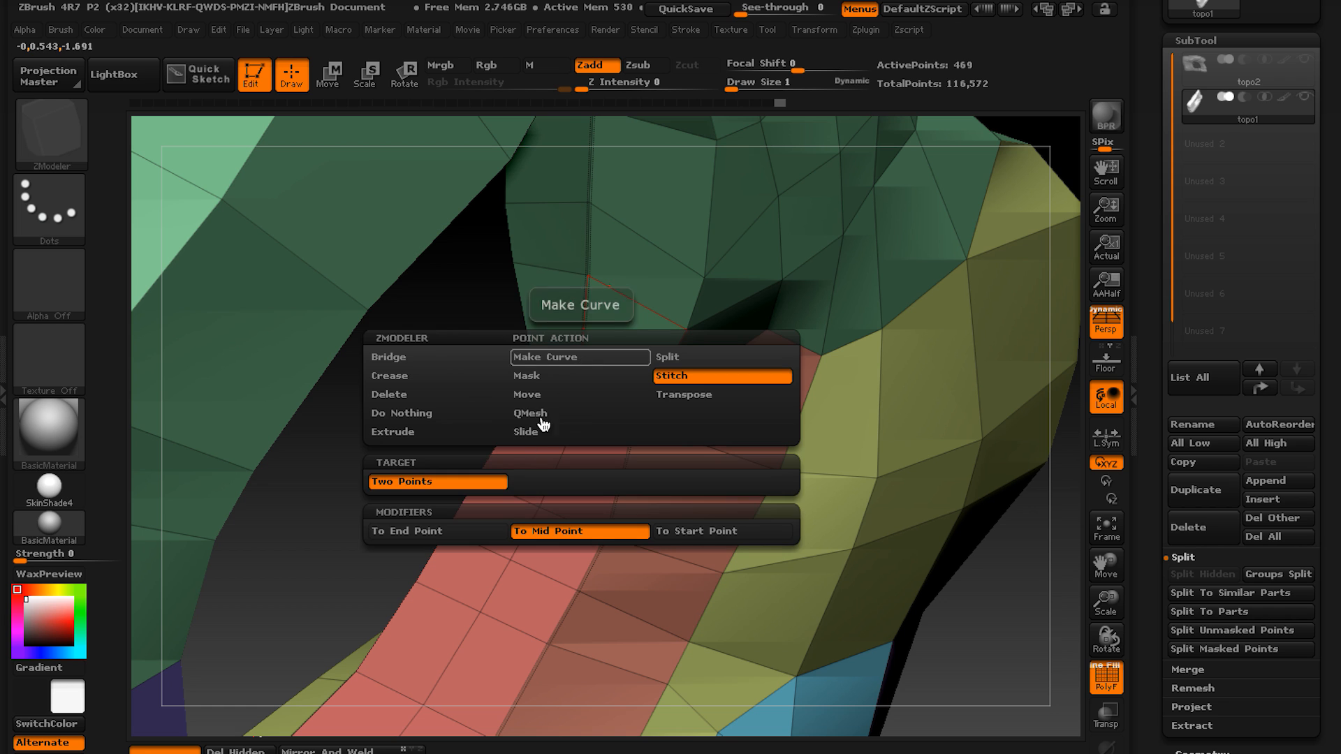
pyautogui.click(465, 538)
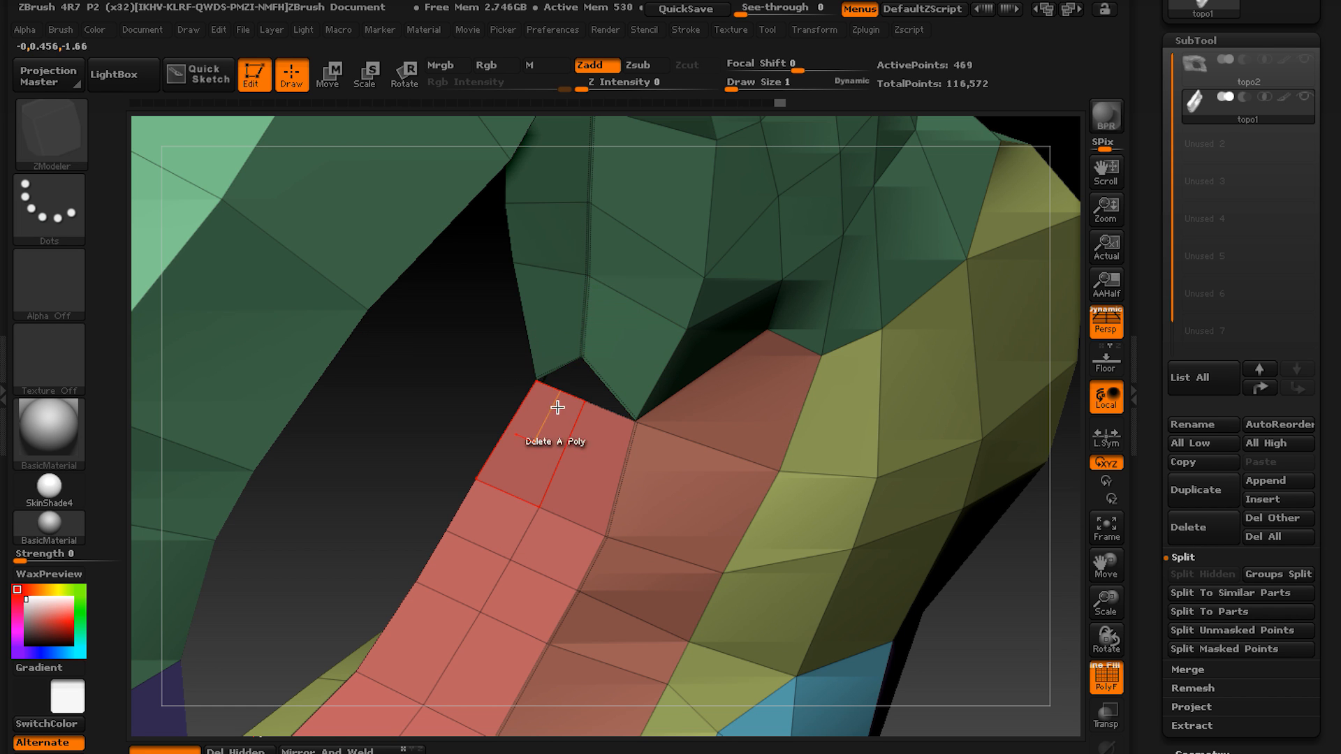
pyautogui.click(583, 403)
pyautogui.keyDown('alt'); pyautogui.moveTo(573, 381); pyautogui.dragTo(691, 188, button='right'); pyautogui.keyUp('alt')
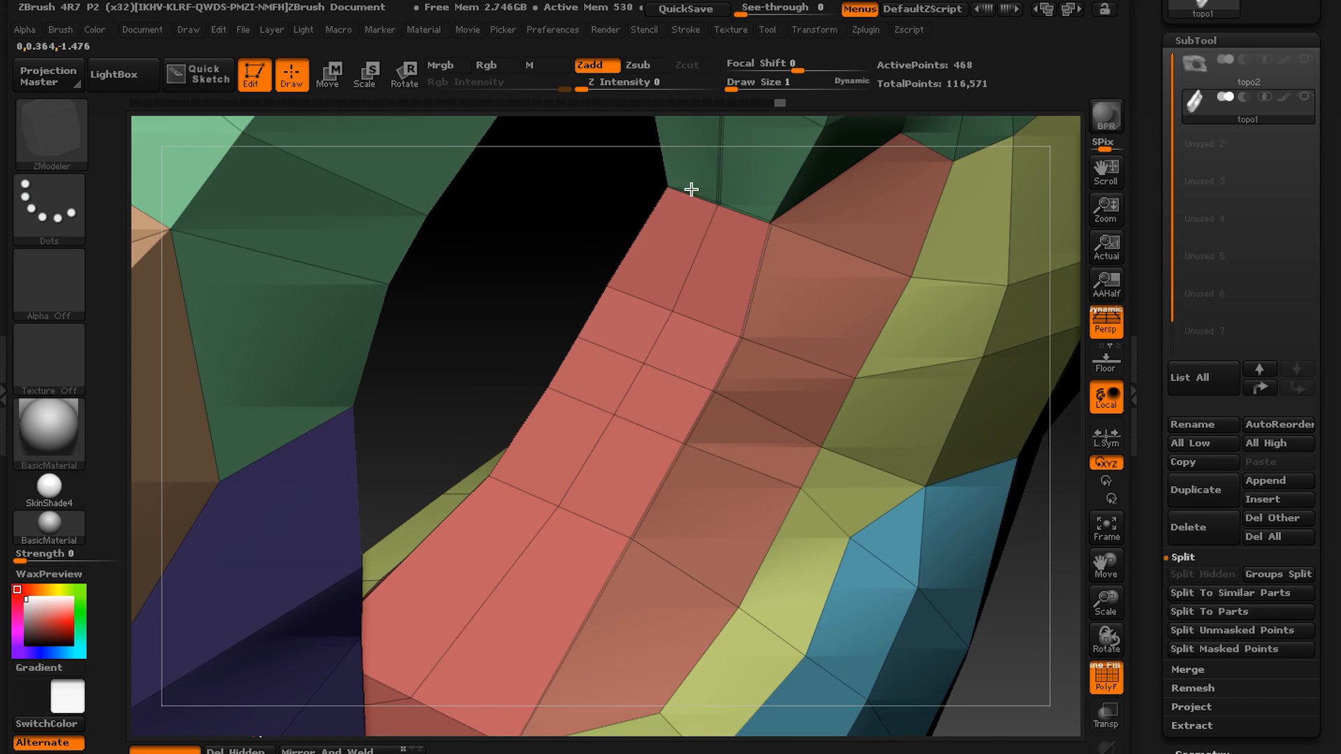
# Stitch the loose points at the gap between the violet block and the red strip and along the green block's inner seam.
pyautogui.moveTo(626, 253); pyautogui.dragTo(540, 394, button='right')
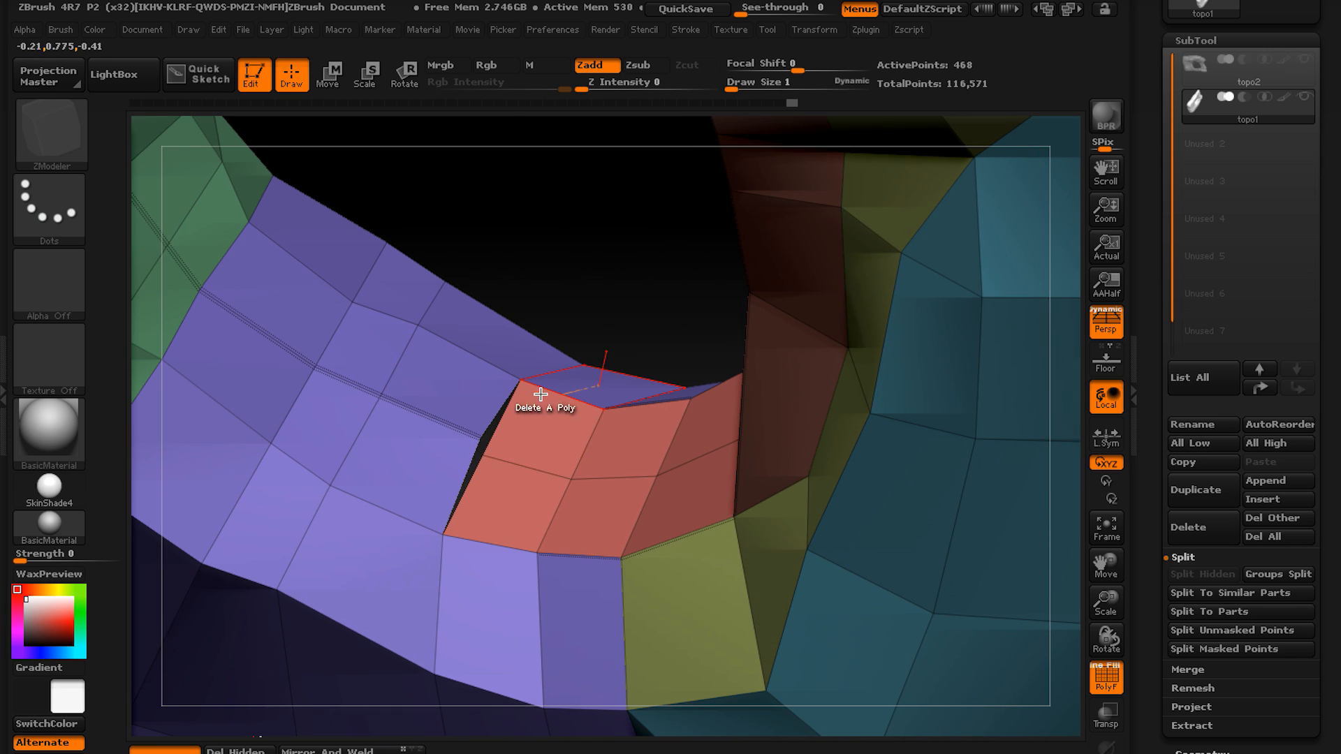
pyautogui.click(479, 441)
pyautogui.moveTo(478, 442); pyautogui.dragTo(692, 367, button='right')
pyautogui.press('space')
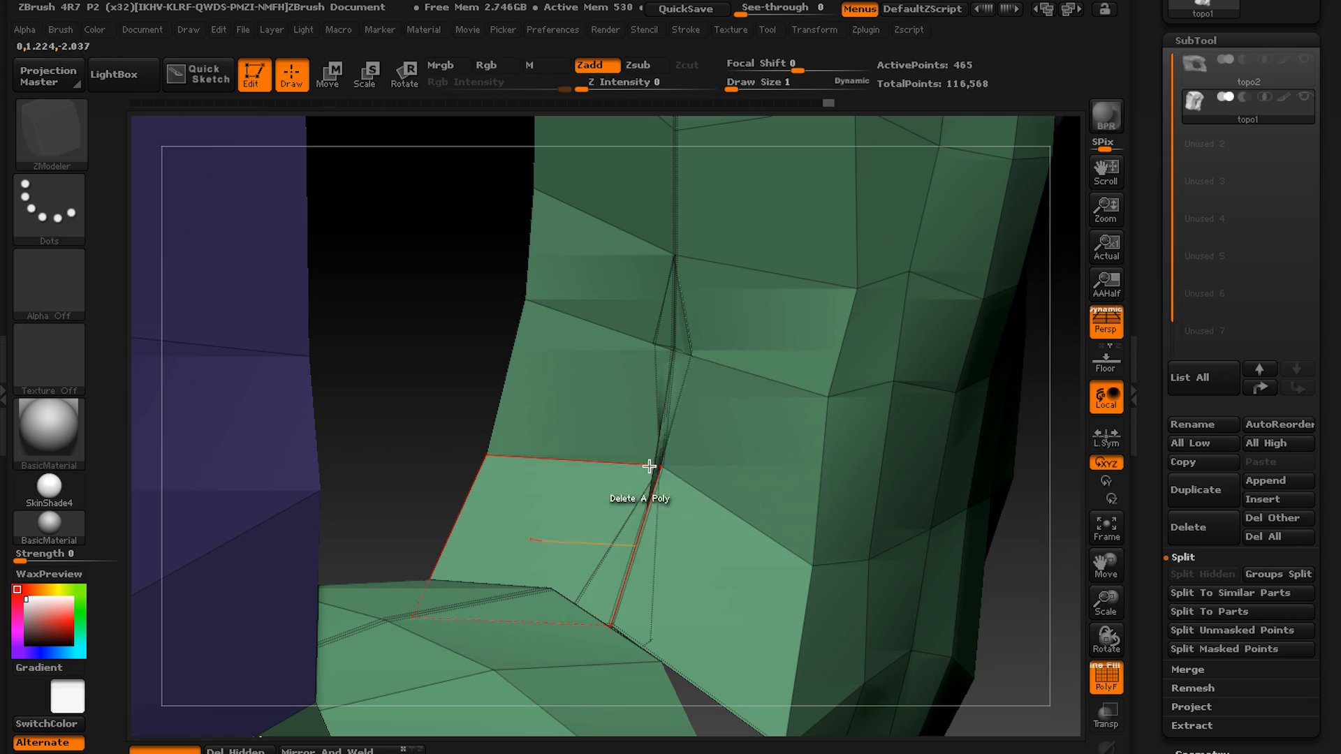
pyautogui.moveTo(648, 457); pyautogui.dragTo(1227, 133, button='right')
pyautogui.click(713, 419)
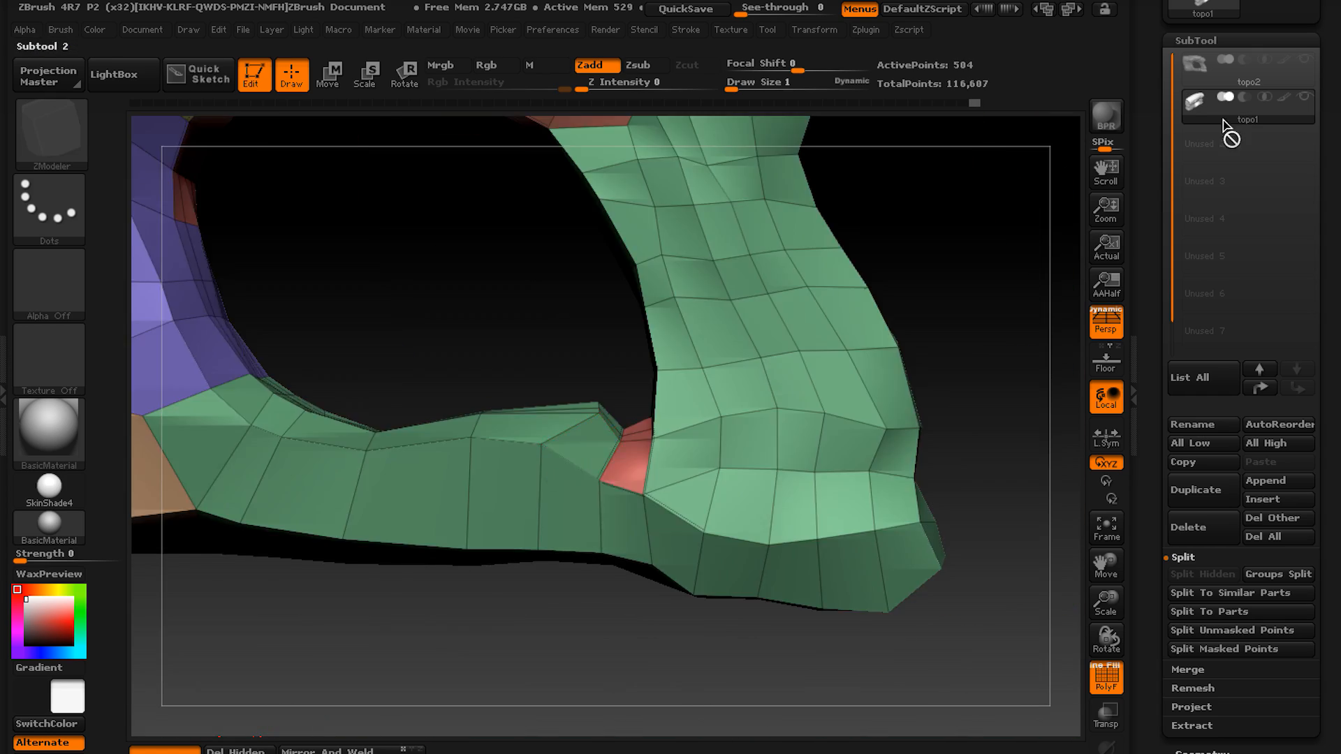
# Regroup the lower bar, the small red patch and the lower corner block of topo1 into one shared polygroup.
pyautogui.click(1224, 121)
pyautogui.moveTo(570, 462); pyautogui.dragTo(508, 472, button='right')
pyautogui.keyDown('alt'); pyautogui.moveTo(507, 472); pyautogui.dragTo(724, 396); pyautogui.keyUp('alt')
pyautogui.click(782, 404)
pyautogui.moveTo(725, 396)
pyautogui.mouseDown(button='right')
pyautogui.moveTo(782, 405)
pyautogui.moveTo(554, 521)
pyautogui.moveTo(630, 547)
pyautogui.moveTo(578, 485)
pyautogui.moveTo(585, 397)
pyautogui.mouseUp(button='right')
pyautogui.click(1248, 70)
pyautogui.click(1248, 107)
pyautogui.keyDown('alt'); pyautogui.moveTo(586, 397); pyautogui.dragTo(595, 402); pyautogui.keyUp('alt')
pyautogui.moveTo(595, 401); pyautogui.dragTo(589, 361, button='right')
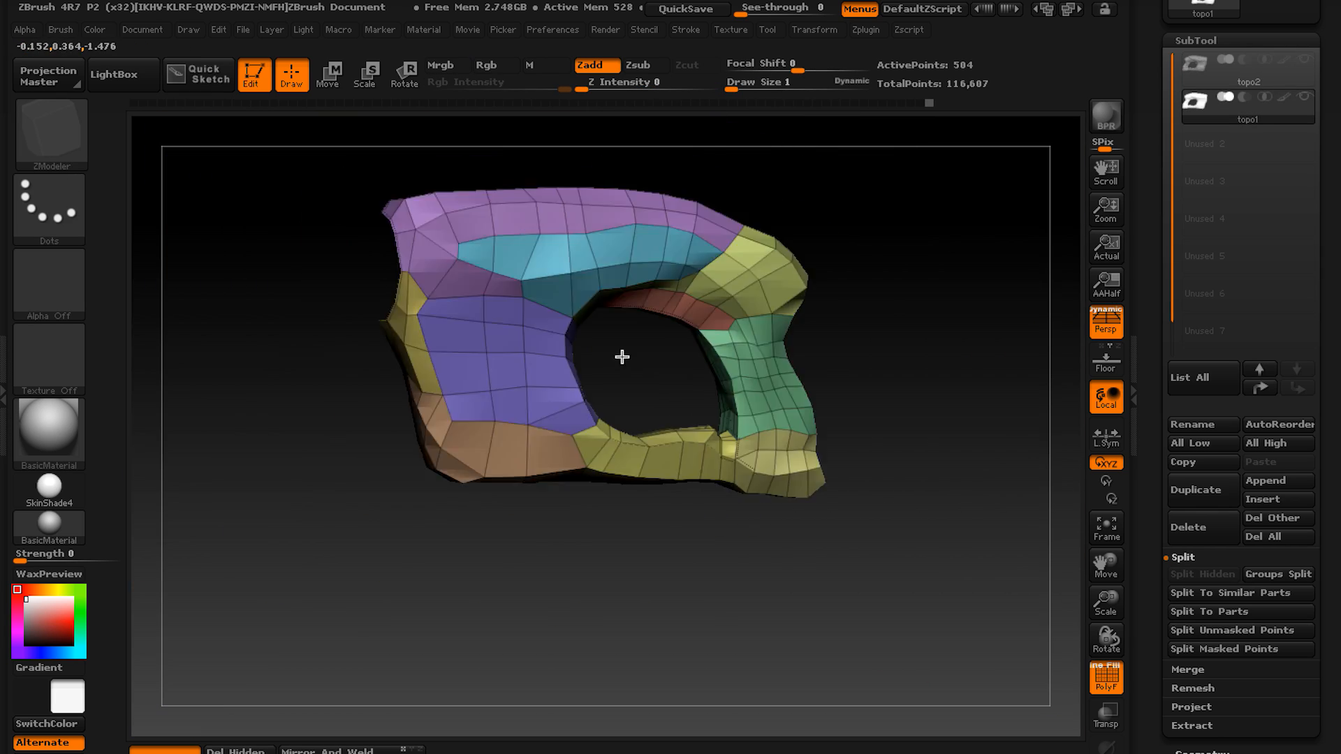
# Set the edge action to Bridge with the Edges target and bridge the upper facing edges across the mesh's round open end.
pyautogui.keyDown('alt'); pyautogui.moveTo(351, 381); pyautogui.dragTo(534, 380, button='right'); pyautogui.keyUp('alt')
pyautogui.moveTo(636, 381); pyautogui.dragTo(680, 380, button='right')
pyautogui.keyDown('alt'); pyautogui.moveTo(583, 334); pyautogui.dragTo(664, 375, button='right'); pyautogui.keyUp('alt')
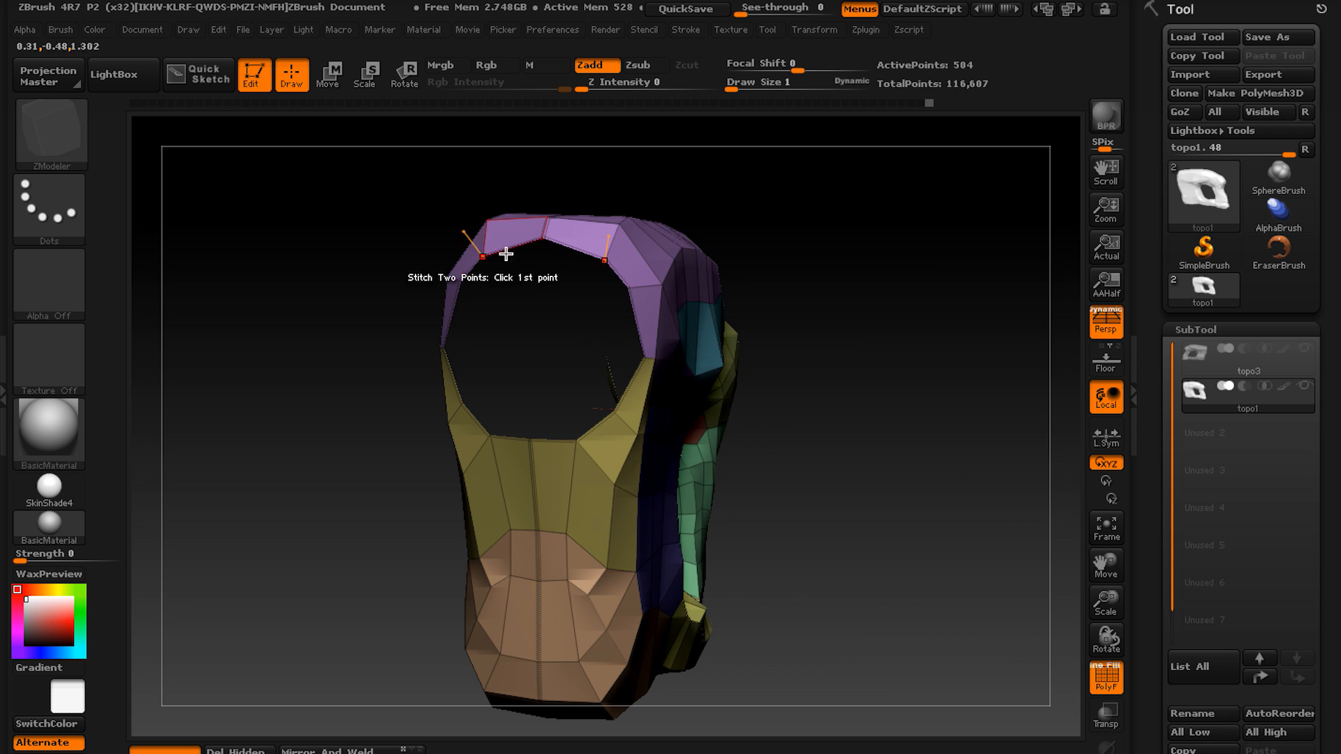
pyautogui.moveTo(626, 342); pyautogui.dragTo(634, 275, button='right')
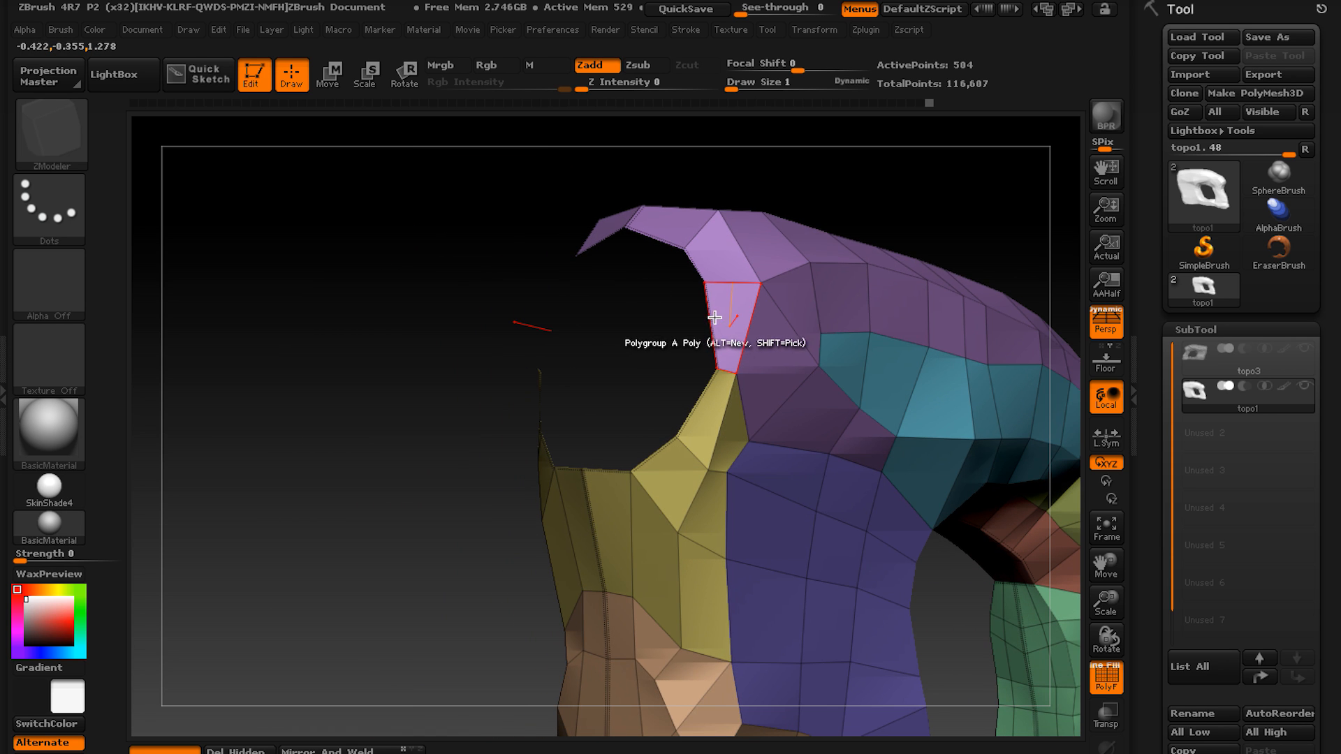
pyautogui.moveTo(714, 318); pyautogui.dragTo(756, 345, button='right')
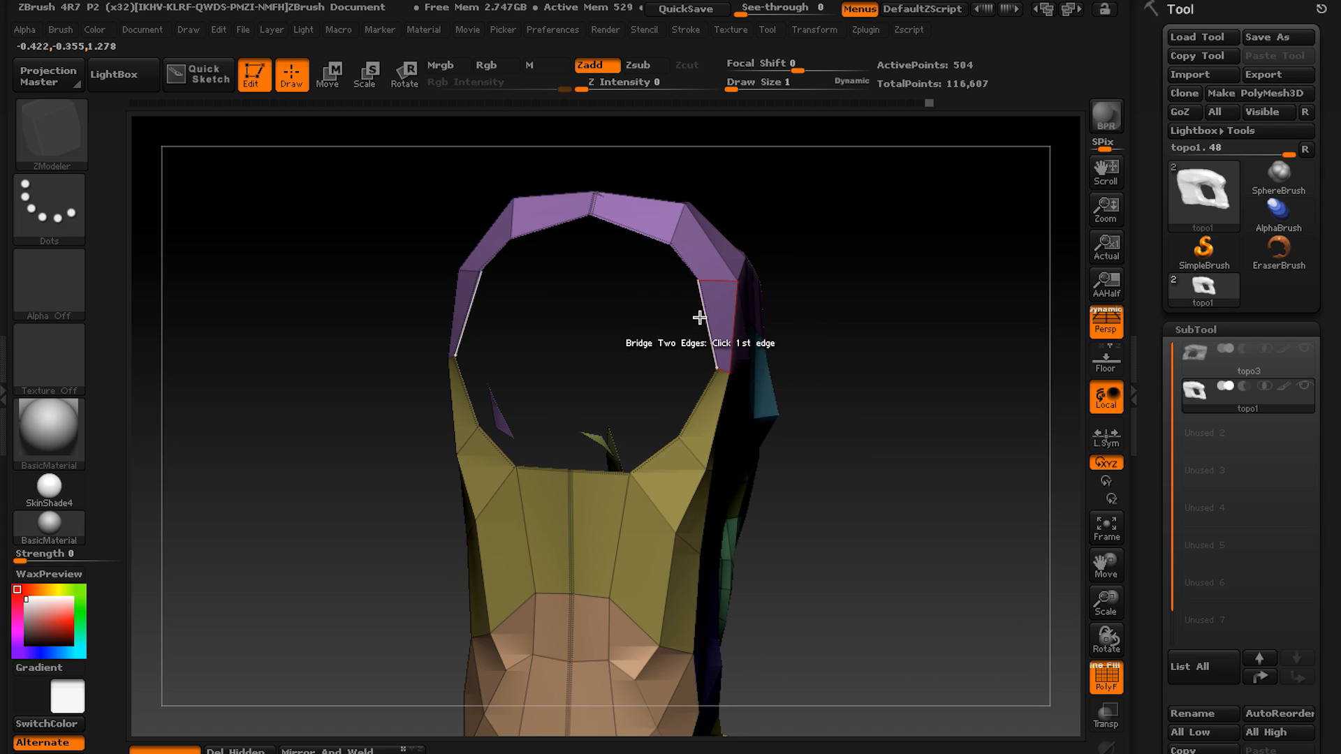
pyautogui.press('space')
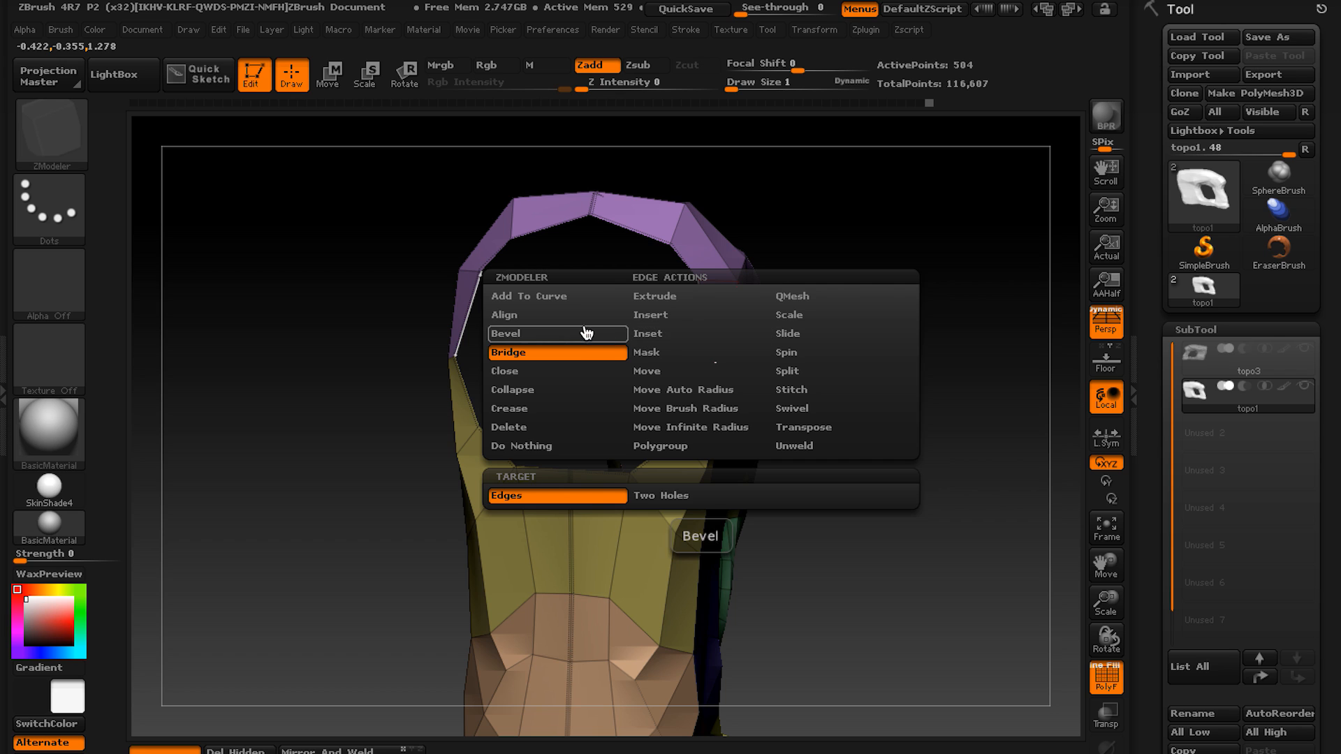
pyautogui.click(603, 354)
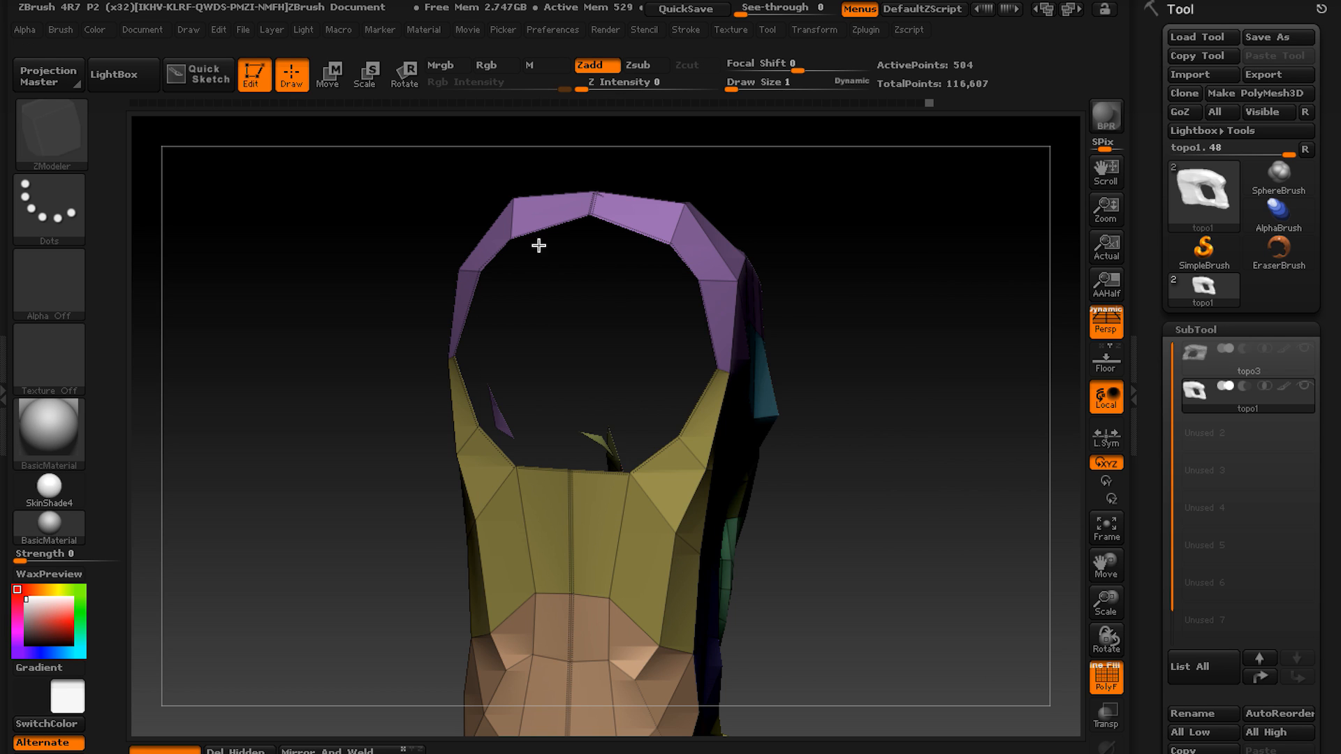
pyautogui.keyDown('alt'); pyautogui.moveTo(539, 246); pyautogui.dragTo(520, 305); pyautogui.keyUp('alt')
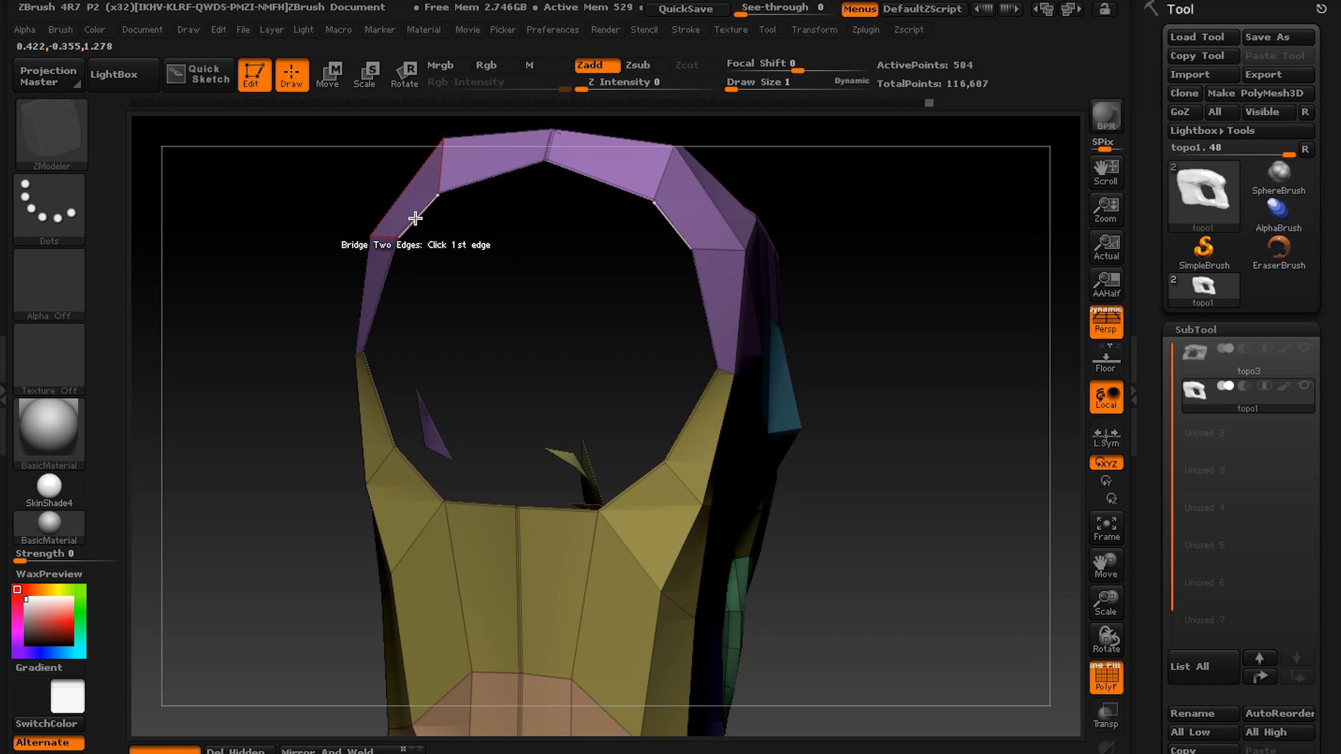
pyautogui.click(437, 206)
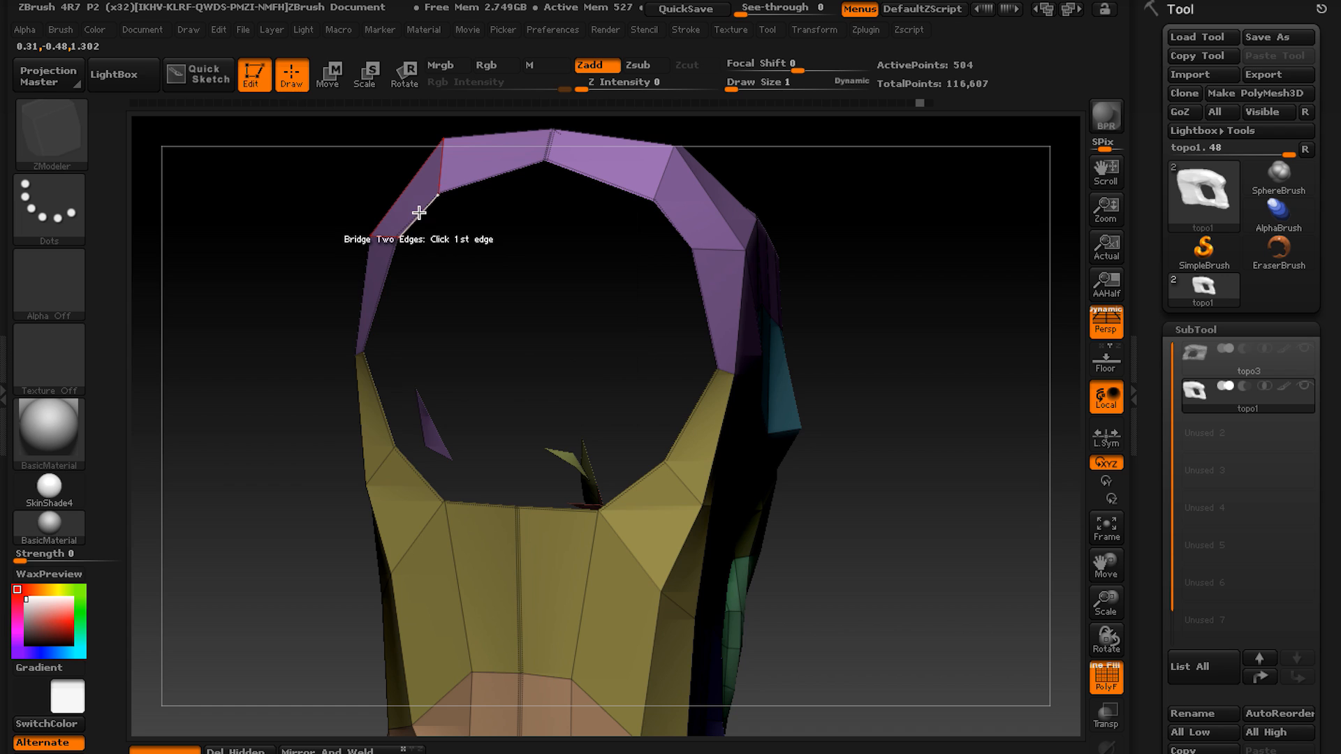
pyautogui.click(675, 224)
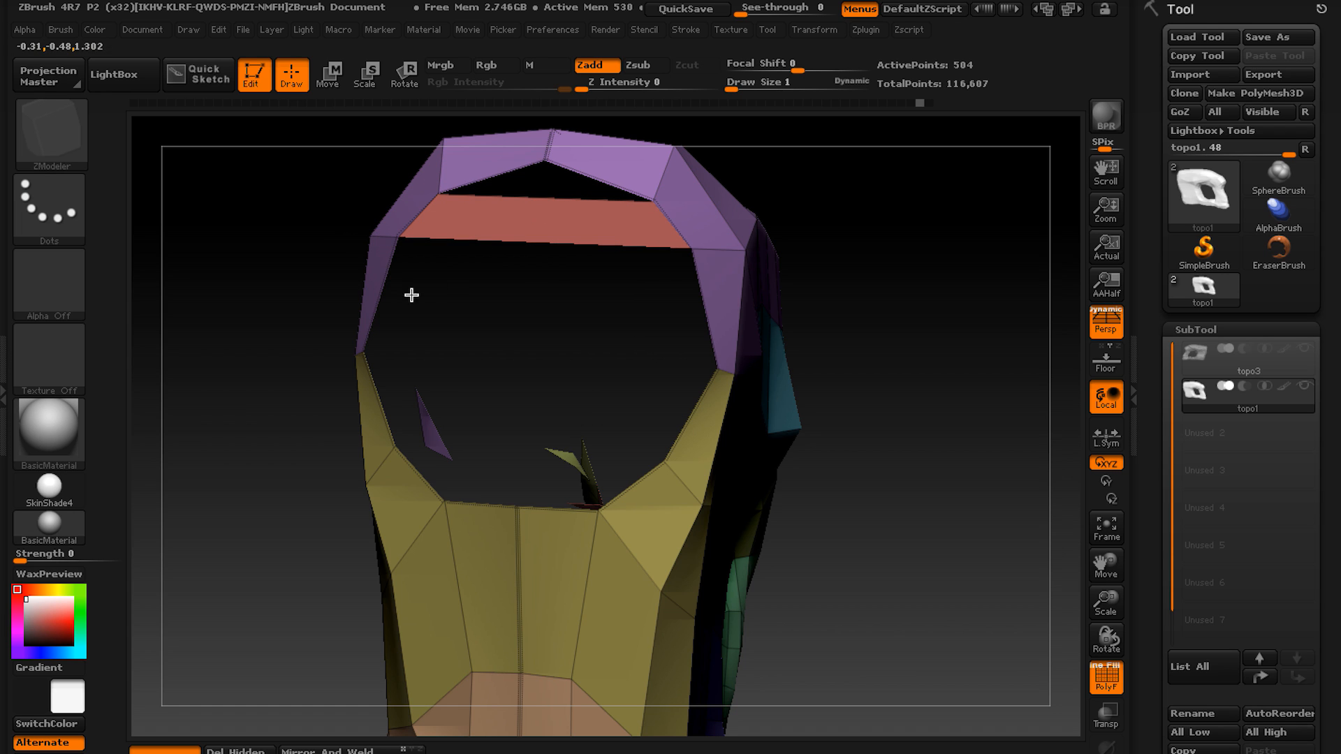
# Bridge the remaining facing edge pairs down the round open end to its lower rim.
pyautogui.click(703, 305)
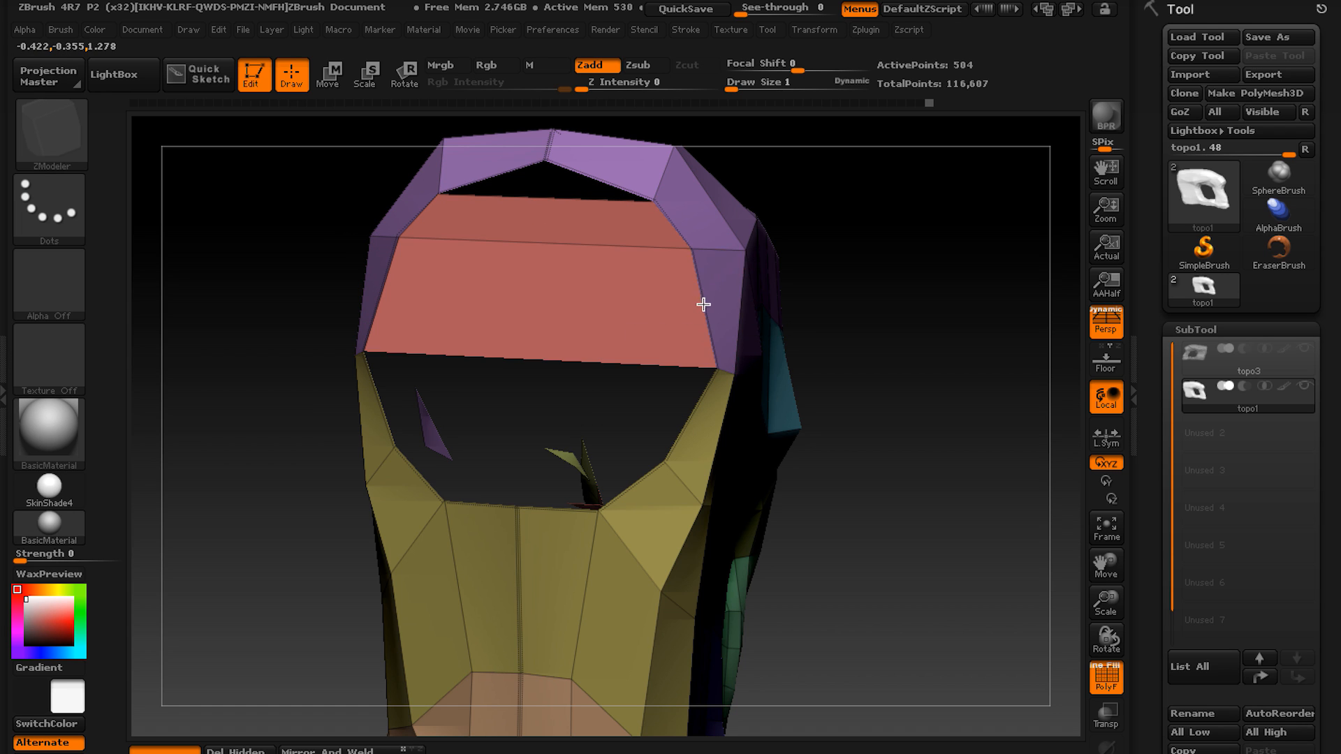
pyautogui.click(690, 405)
pyautogui.click(383, 428)
pyautogui.click(413, 473)
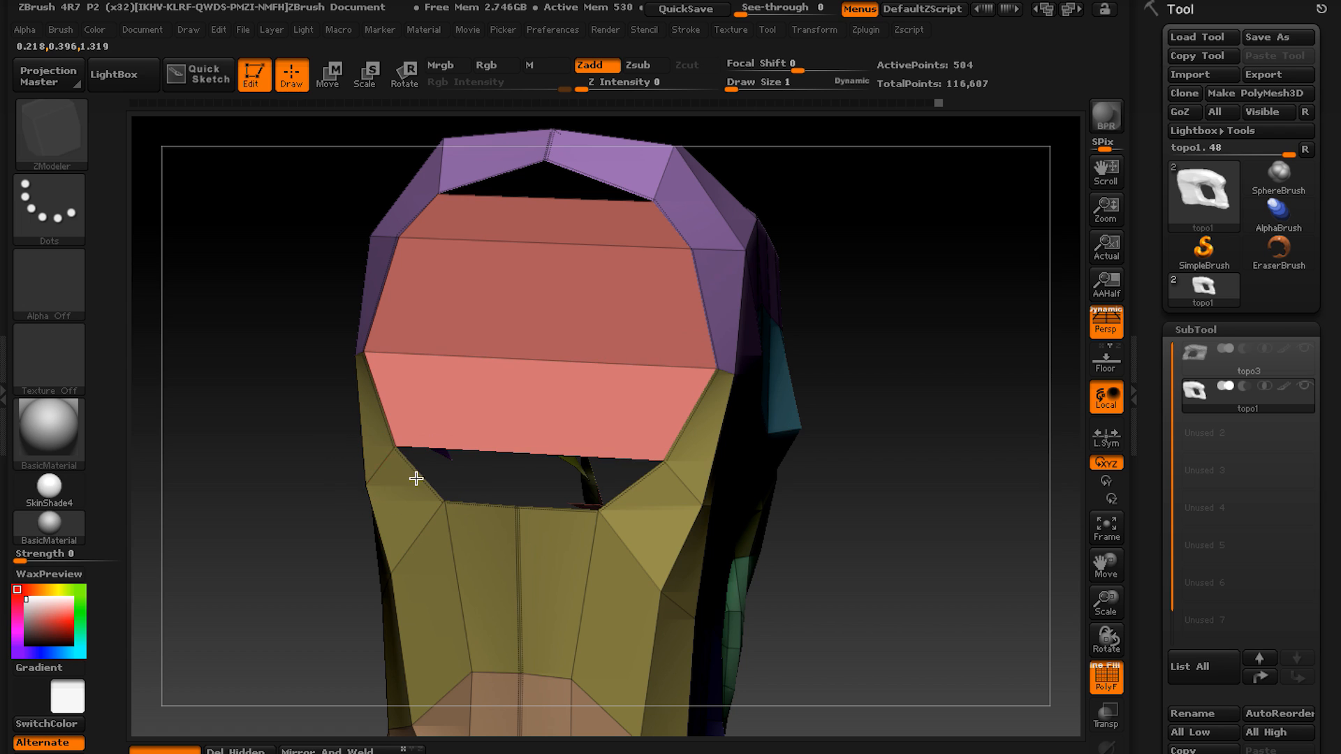
pyautogui.click(626, 482)
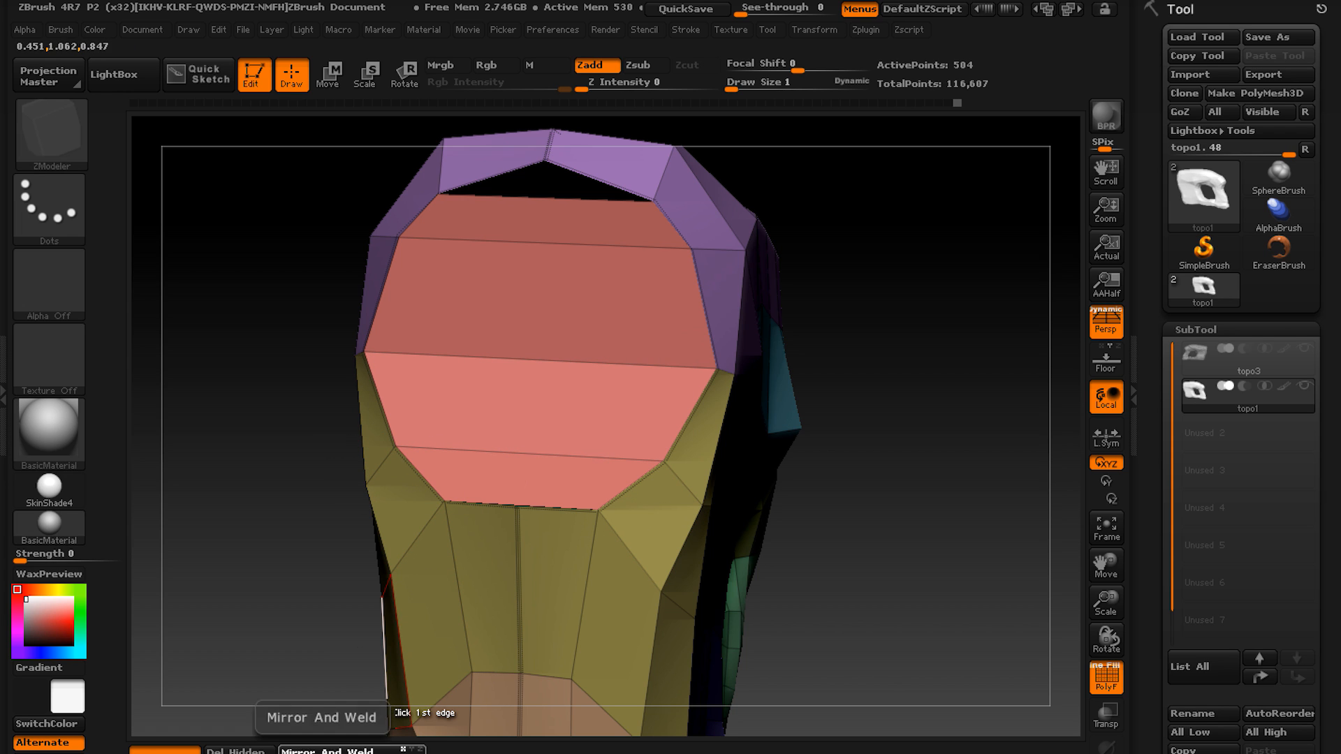
# Apply Mirror And Weld to topo1 and stitch the new cap's centre points to the rim at its upper and lower gaps.
pyautogui.click(318, 751)
pyautogui.keyDown('alt'); pyautogui.moveTo(540, 311); pyautogui.dragTo(497, 390, button='right'); pyautogui.keyUp('alt')
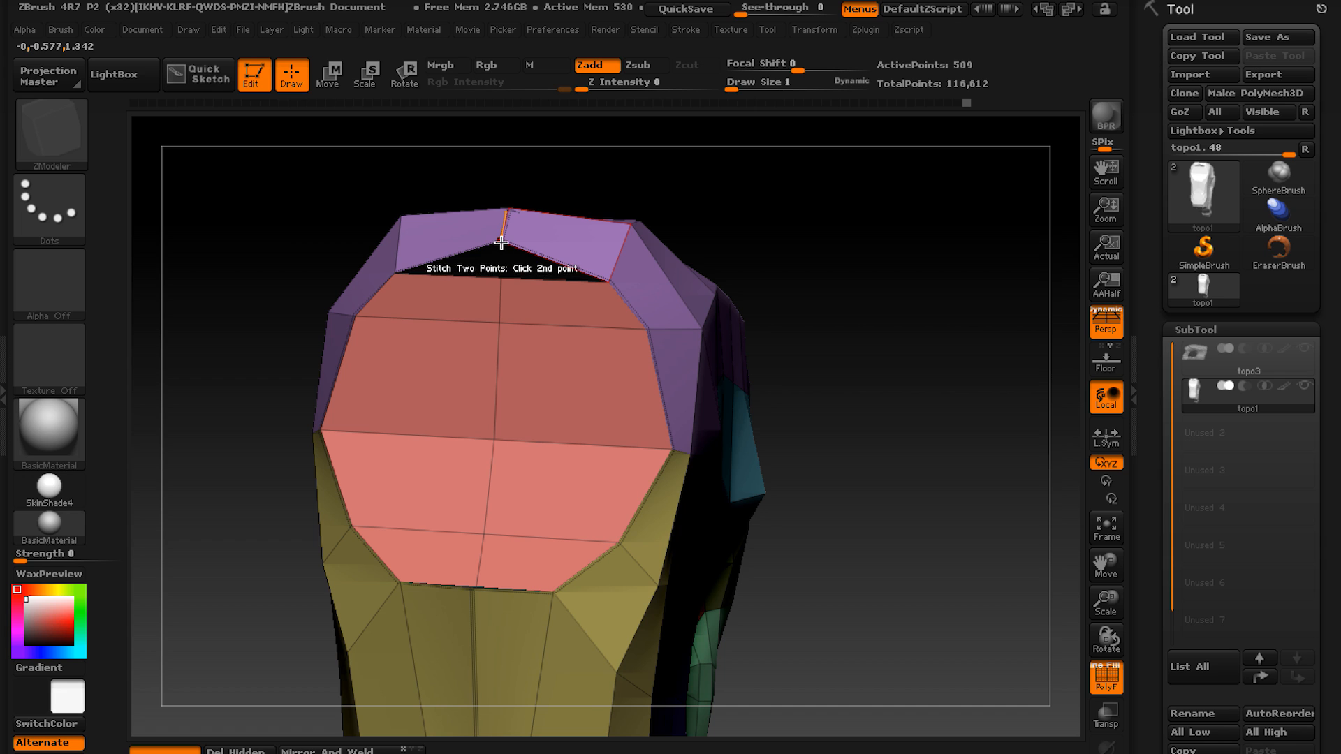
pyautogui.press('space')
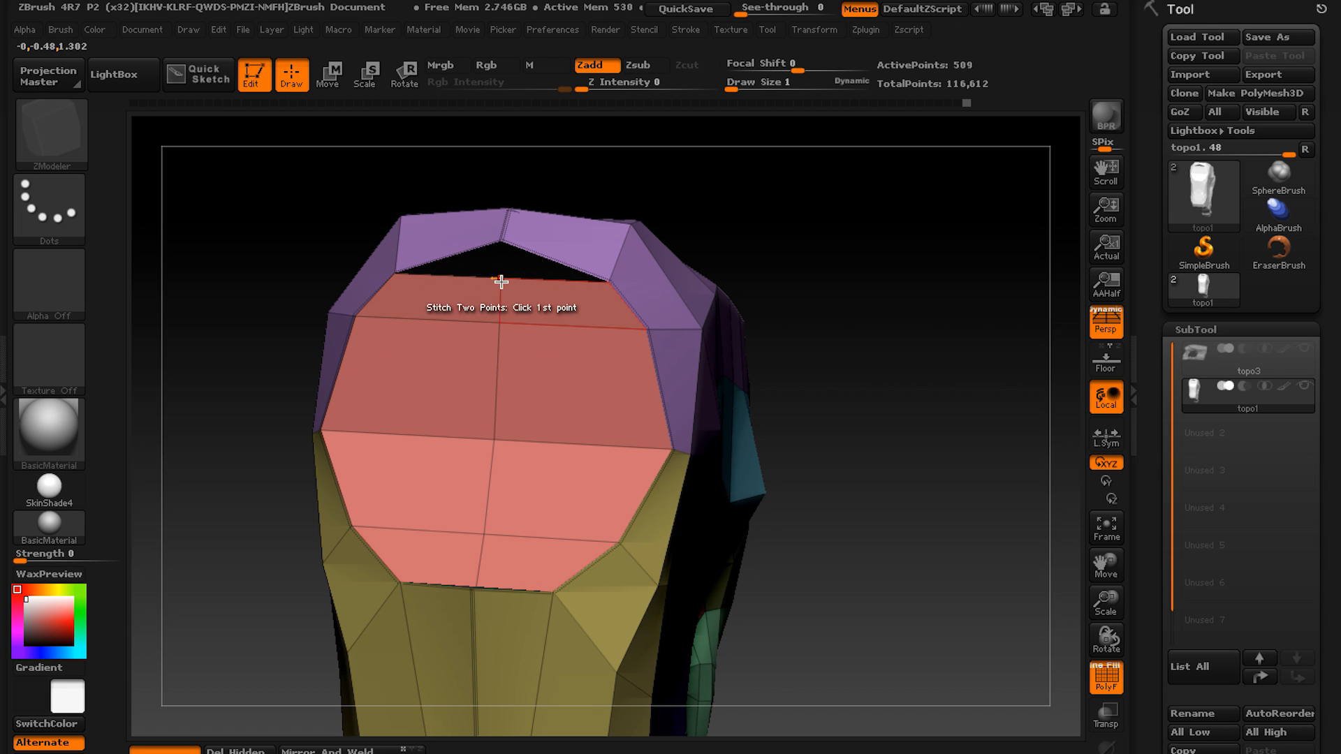
pyautogui.click(501, 243)
pyautogui.keyDown('alt'); pyautogui.moveTo(506, 411); pyautogui.dragTo(555, 430, button='right'); pyautogui.keyUp('alt')
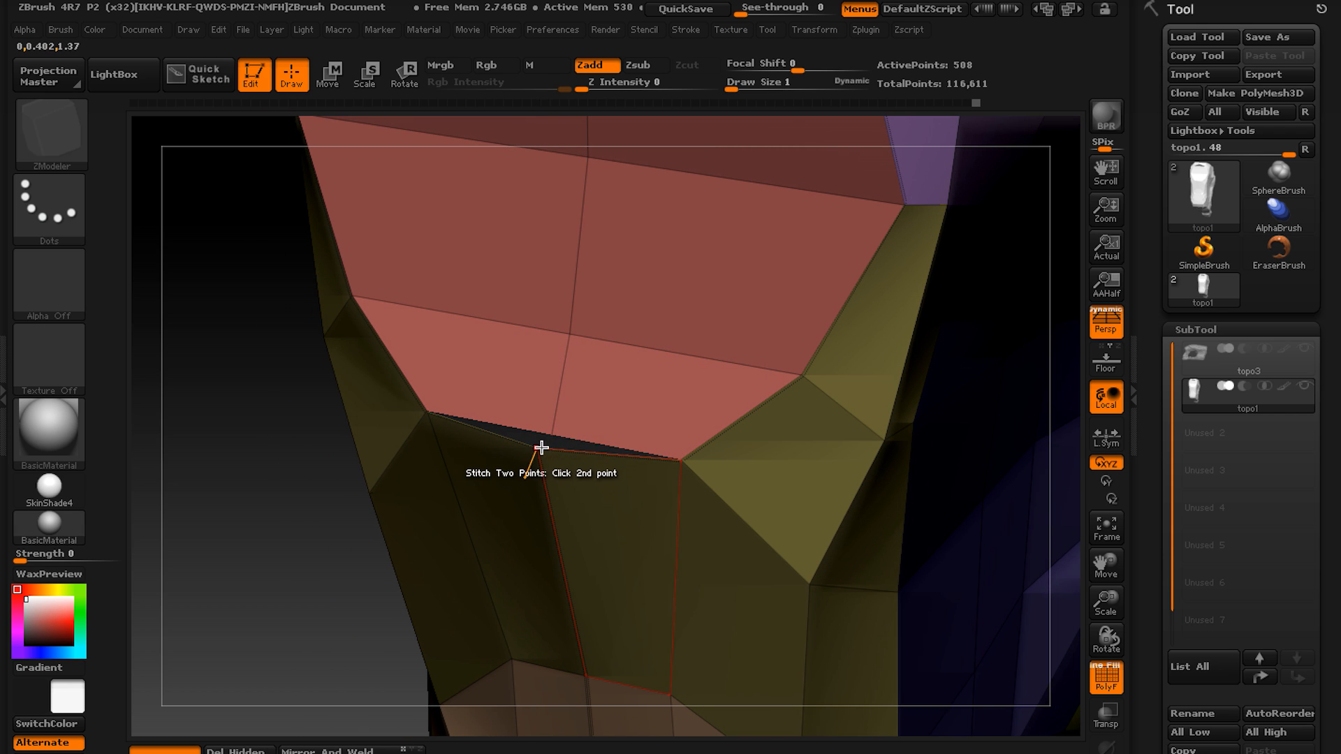
pyautogui.click(542, 448)
pyautogui.moveTo(550, 374); pyautogui.dragTo(458, 419, button='right')
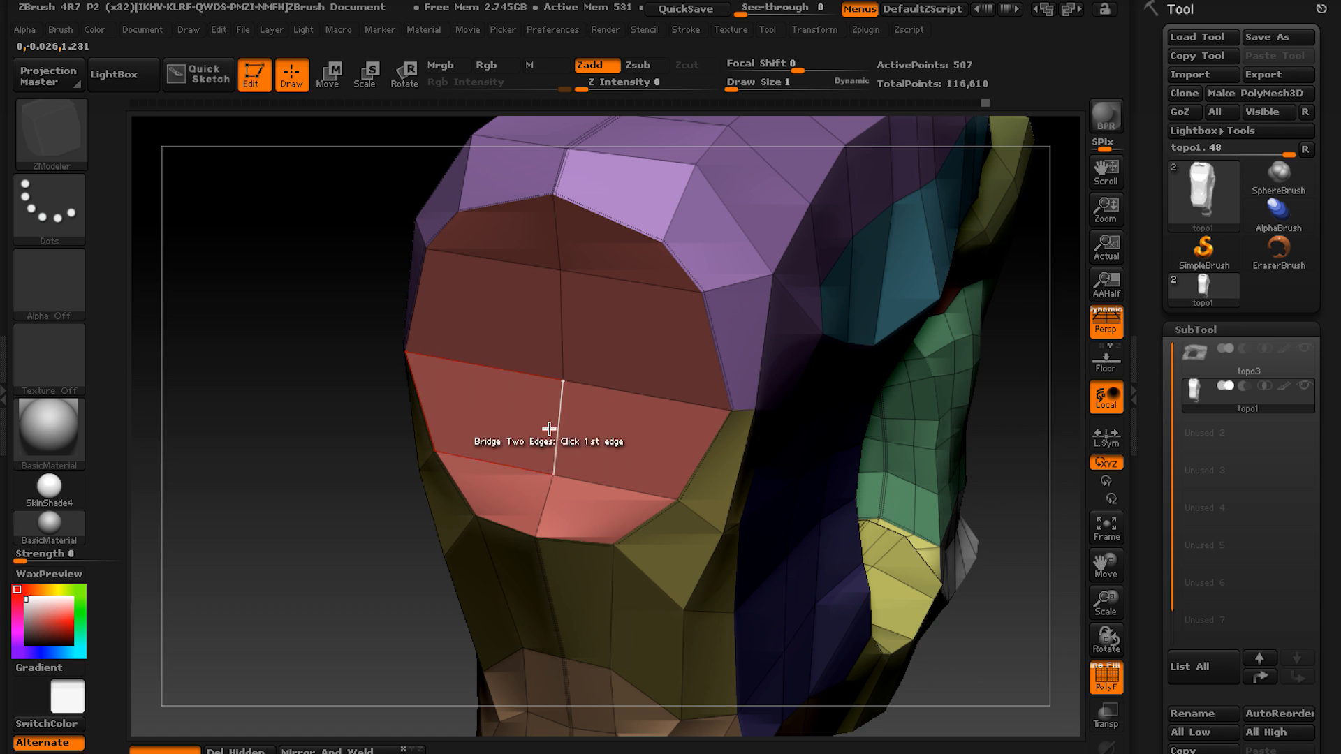
# Mark all the cap polygons as one temporary selection and set the polygon action to Inset on A Single Poly.
pyautogui.moveTo(550, 422); pyautogui.dragTo(564, 299, button='right')
pyautogui.moveTo(616, 380)
pyautogui.keyDown('alt'); pyautogui.mouseDown(button='right')
pyautogui.moveTo(634, 396)
pyautogui.moveTo(587, 412)
pyautogui.moveTo(563, 365)
pyautogui.moveTo(601, 380)
pyautogui.moveTo(626, 366)
pyautogui.mouseUp(button='right'); pyautogui.keyUp('alt')
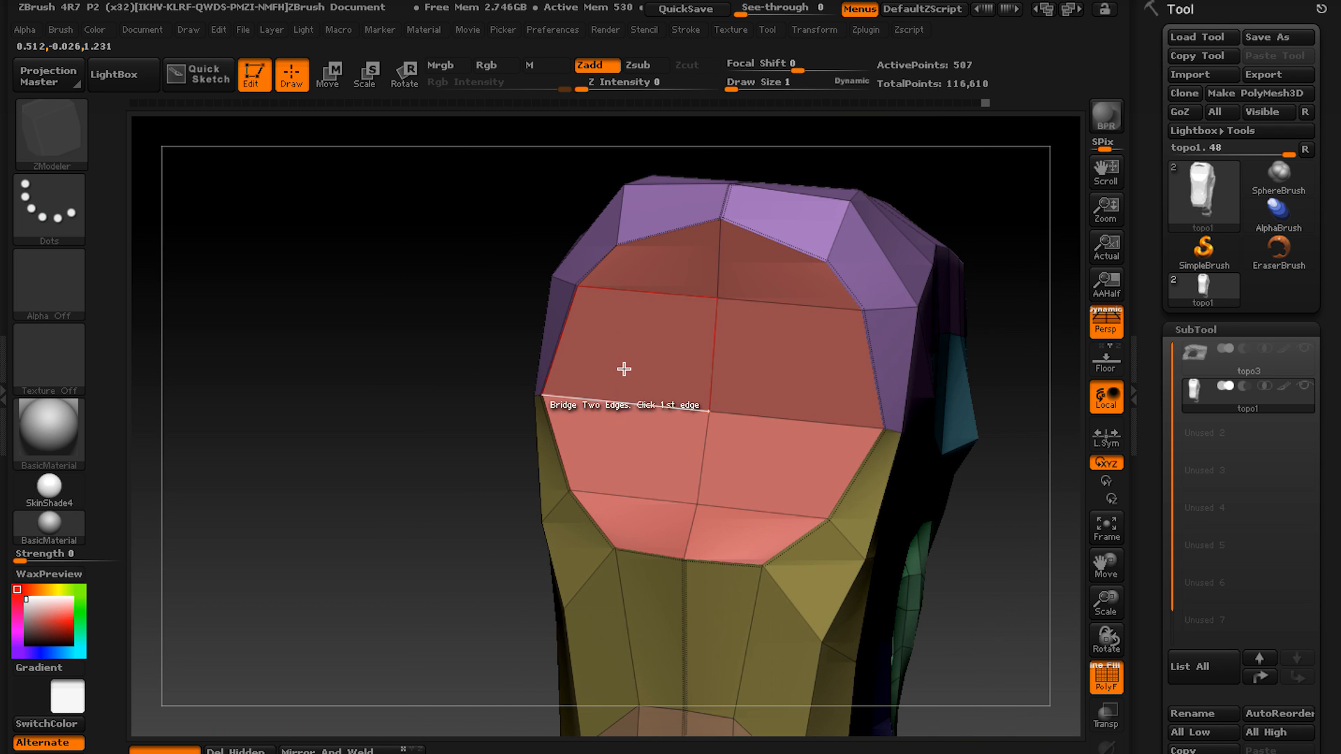
pyautogui.moveTo(617, 435)
pyautogui.keyDown('alt'); pyautogui.mouseDown()
pyautogui.moveTo(664, 518)
pyautogui.moveTo(783, 375)
pyautogui.moveTo(680, 285)
pyautogui.mouseUp(); pyautogui.keyUp('alt')
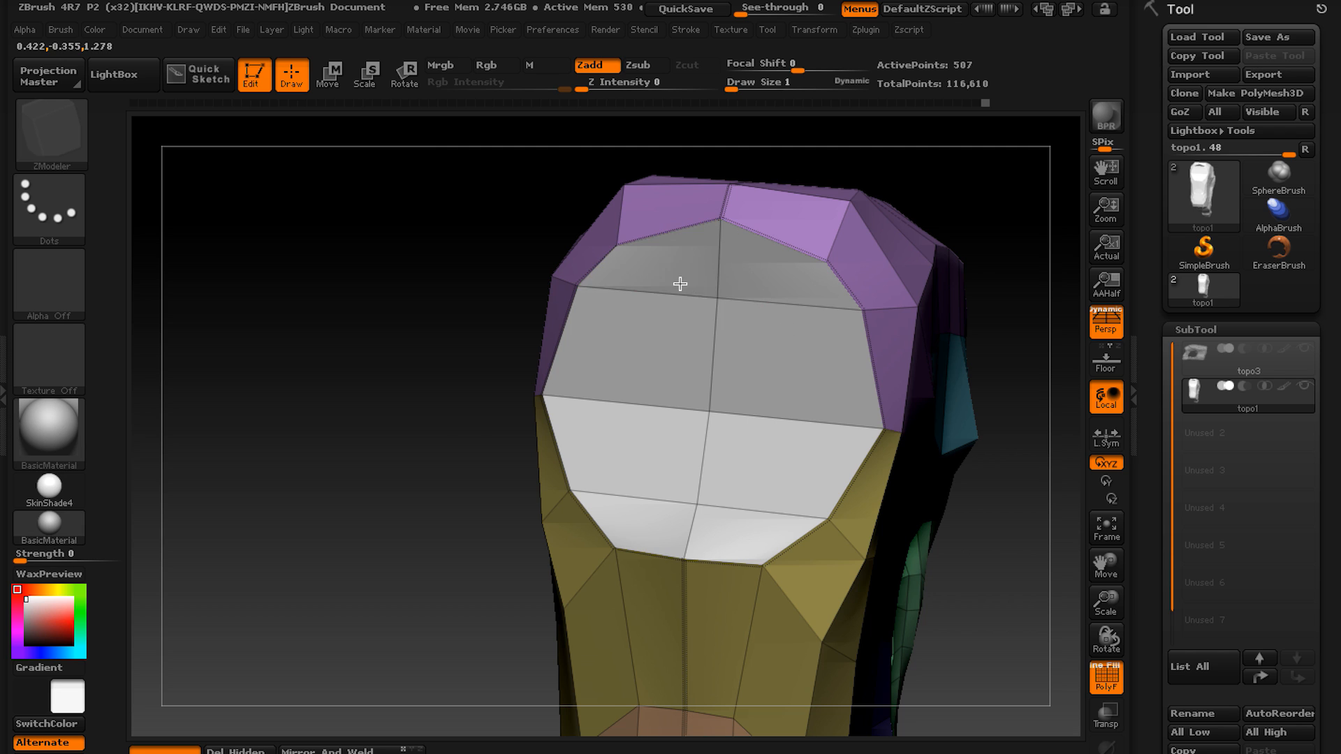
pyautogui.press('space')
pyautogui.click(801, 128)
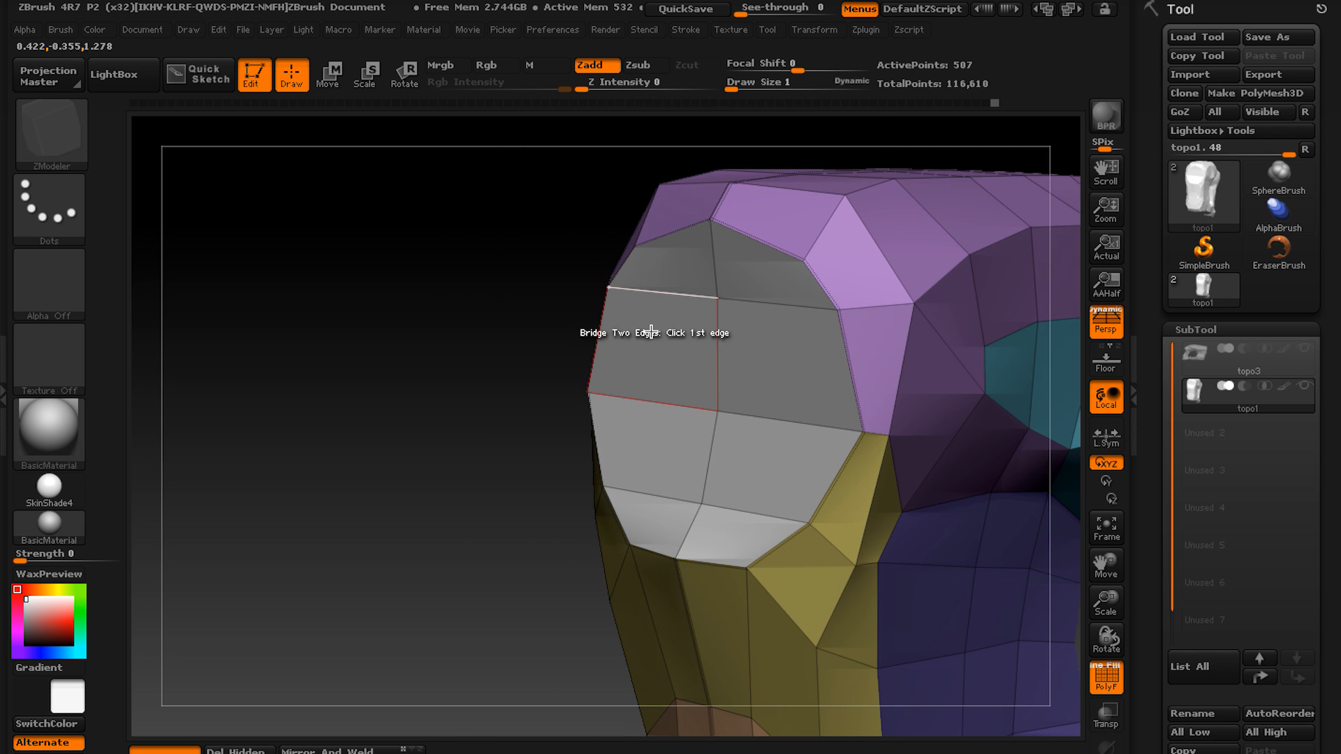
pyautogui.press('space')
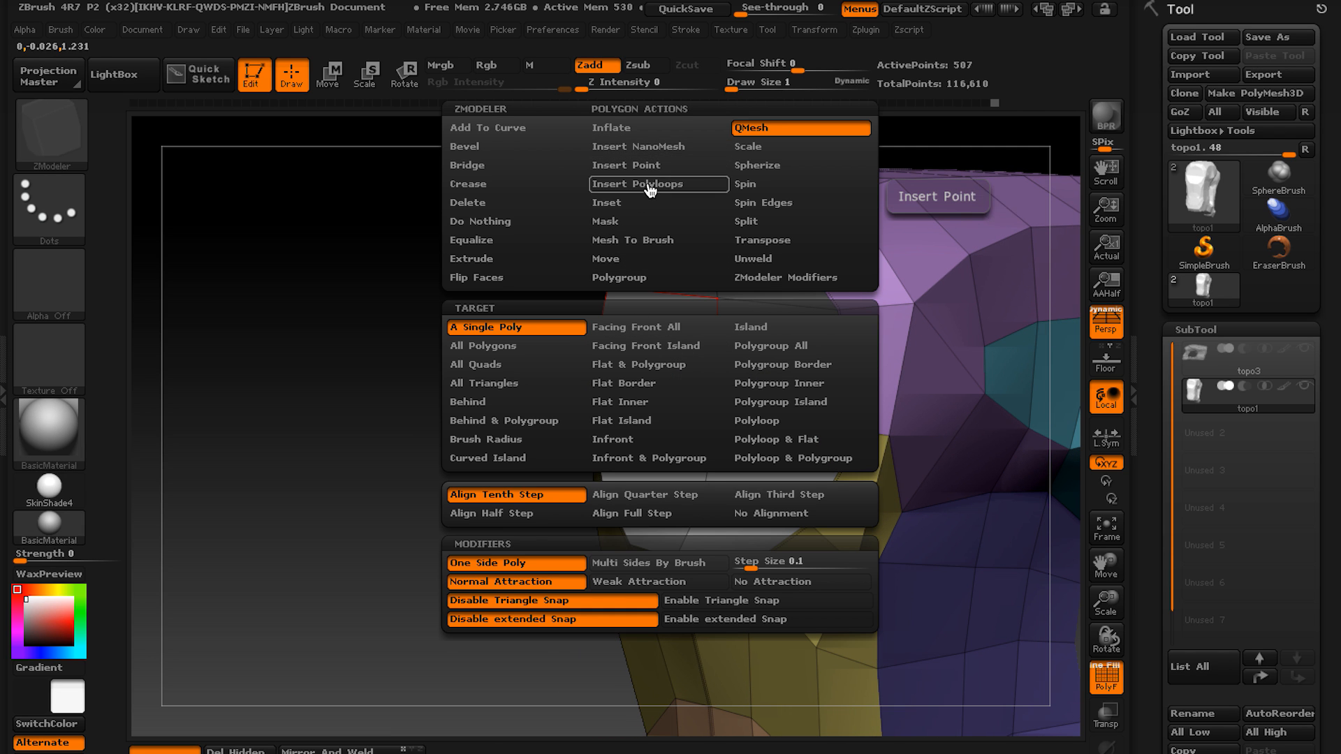
pyautogui.click(631, 208)
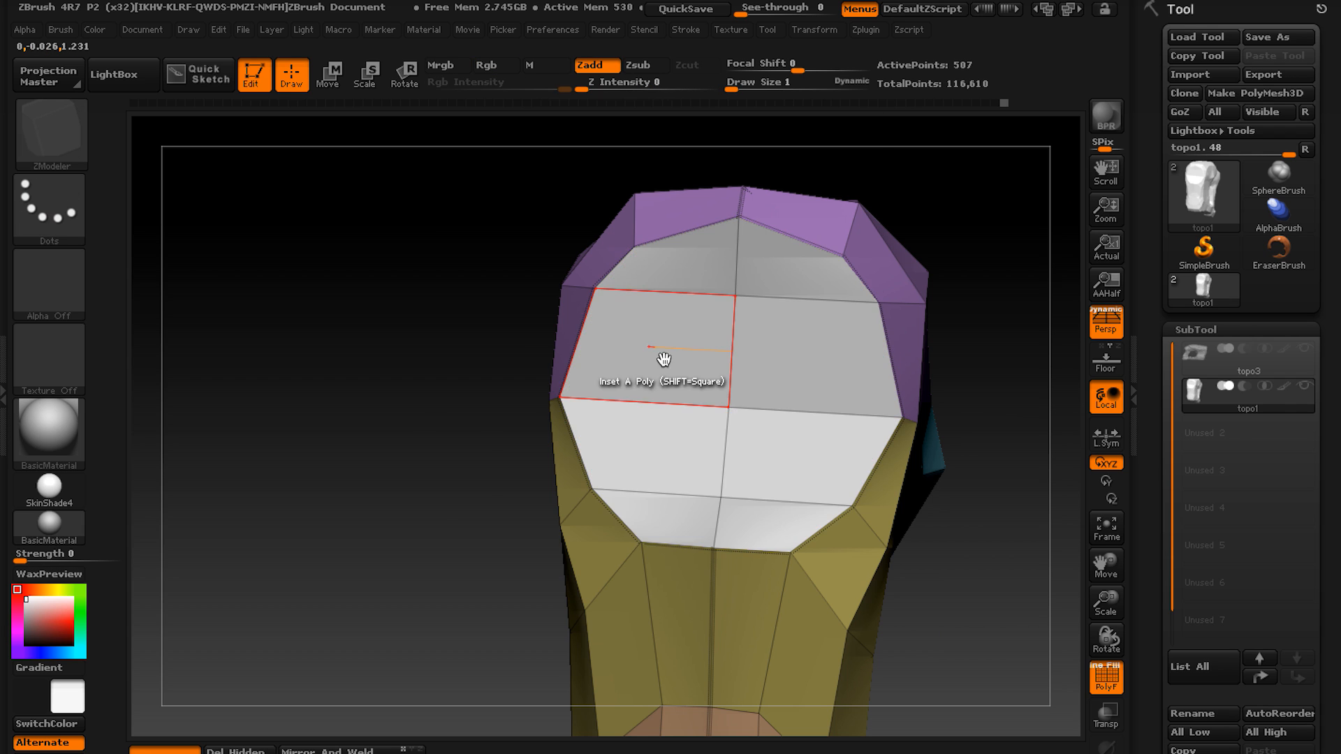
# Switch the Inset modifier to Inset Region and inset the marked cap polygons into a thin border ring.
pyautogui.press('space')
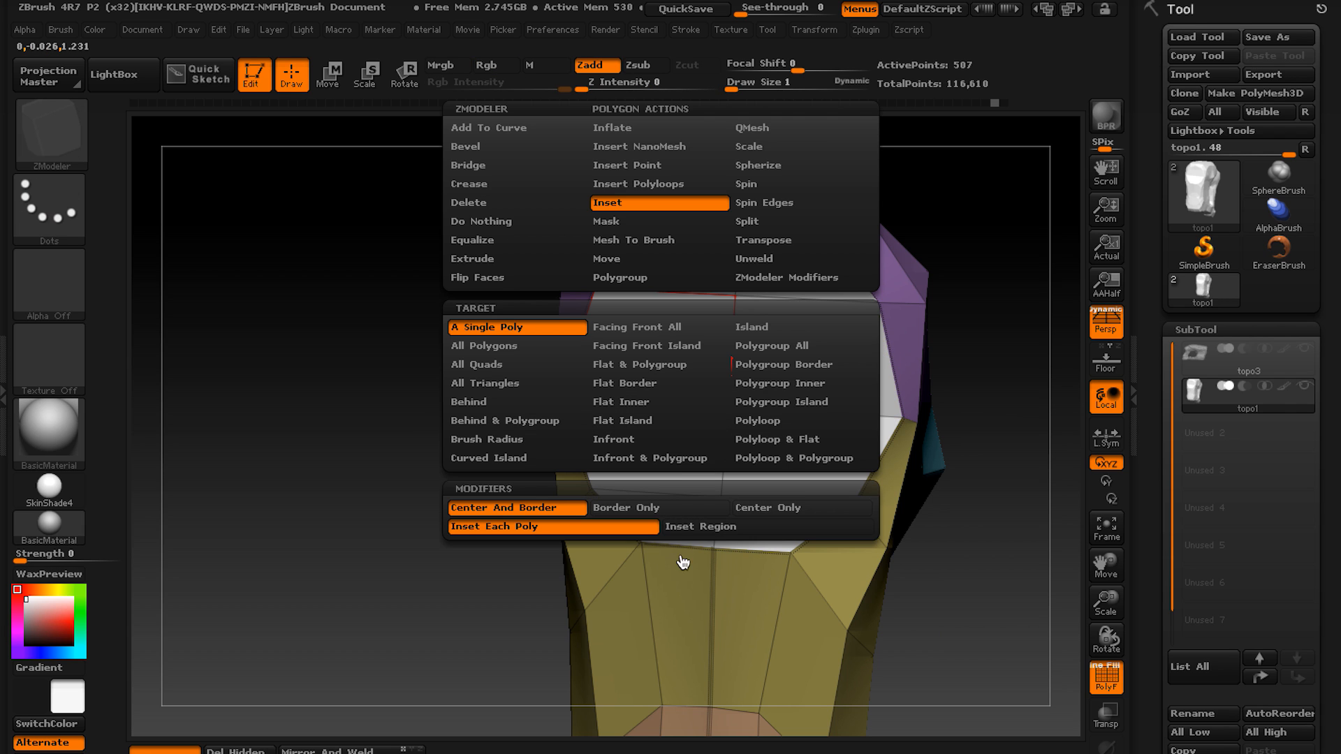
pyautogui.click(722, 527)
pyautogui.moveTo(674, 355); pyautogui.dragTo(678, 366)
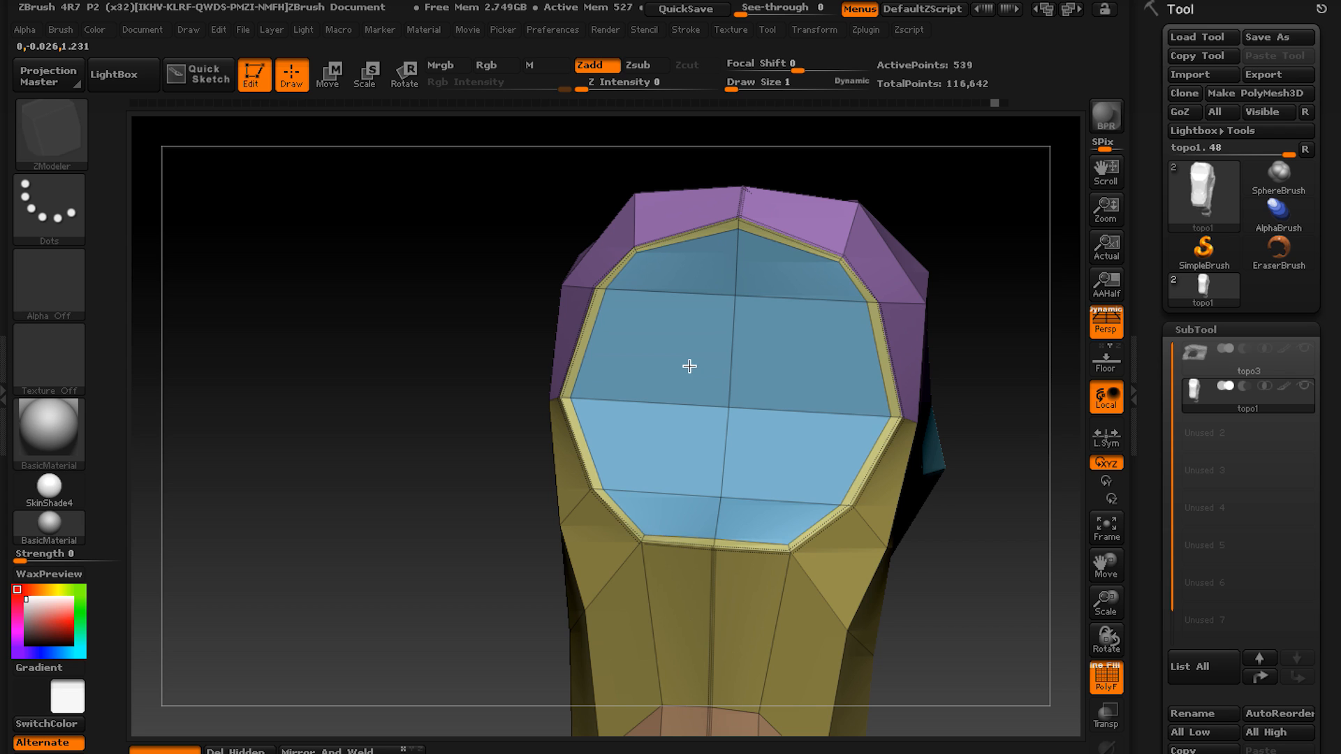
pyautogui.moveTo(689, 367); pyautogui.dragTo(690, 363)
# Try to push the inner cap polygons inward with QMesh on Polygroup Island.
pyautogui.keyDown('alt'); pyautogui.moveTo(662, 380); pyautogui.dragTo(614, 369, button='right'); pyautogui.keyUp('alt')
pyautogui.press('space')
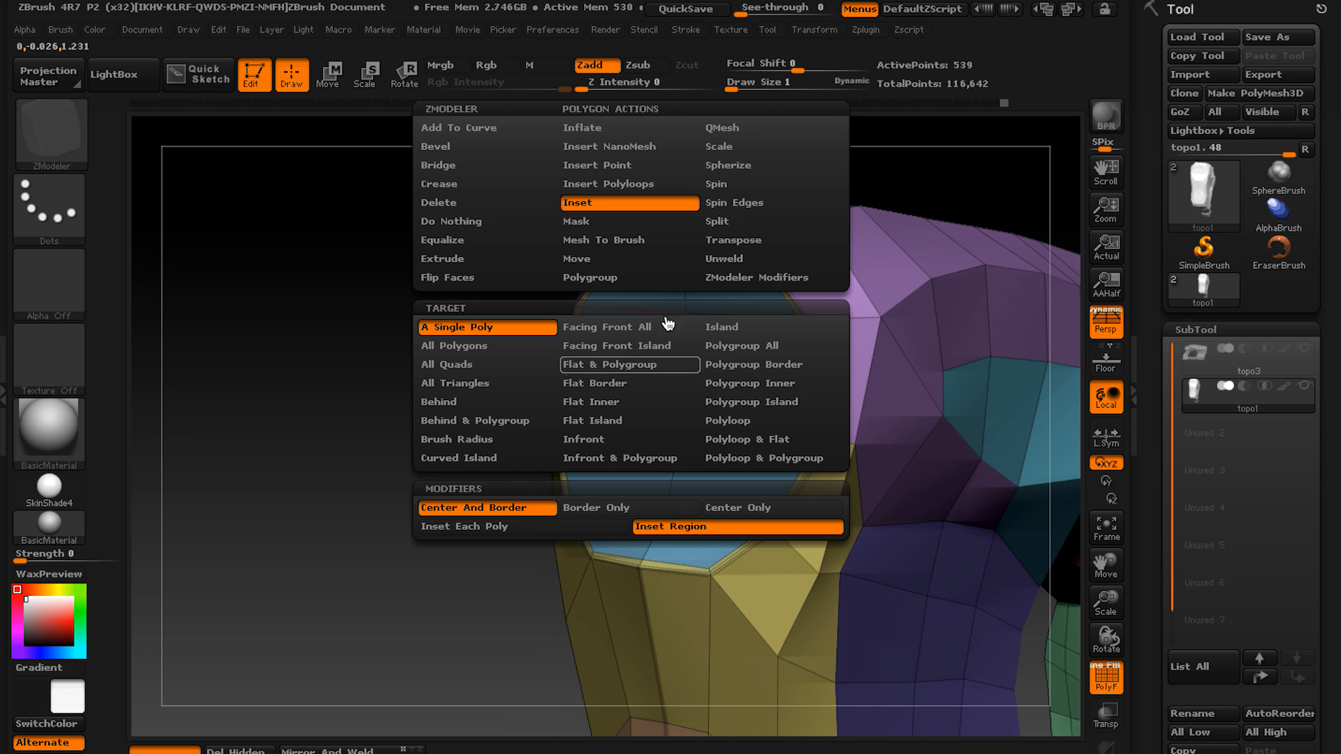
pyautogui.click(738, 127)
pyautogui.click(757, 349)
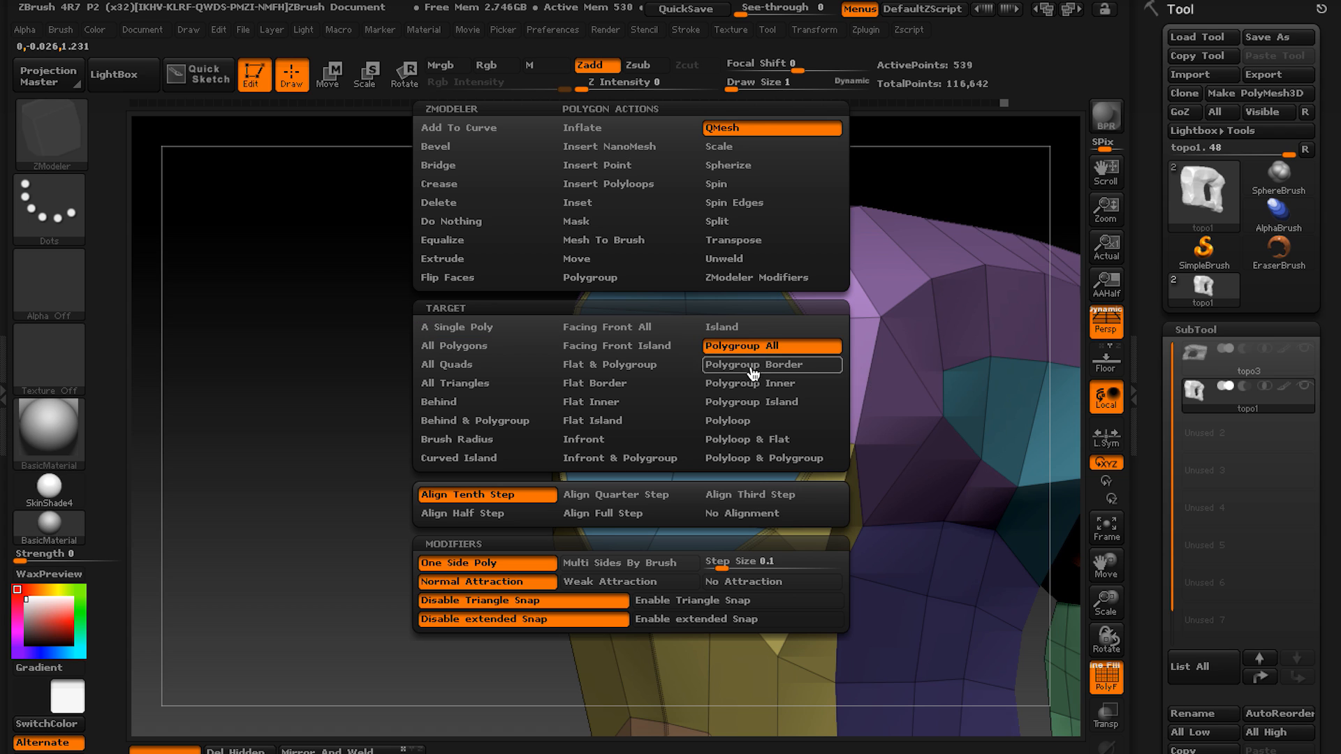
pyautogui.click(754, 403)
pyautogui.moveTo(632, 389); pyautogui.dragTo(758, 376)
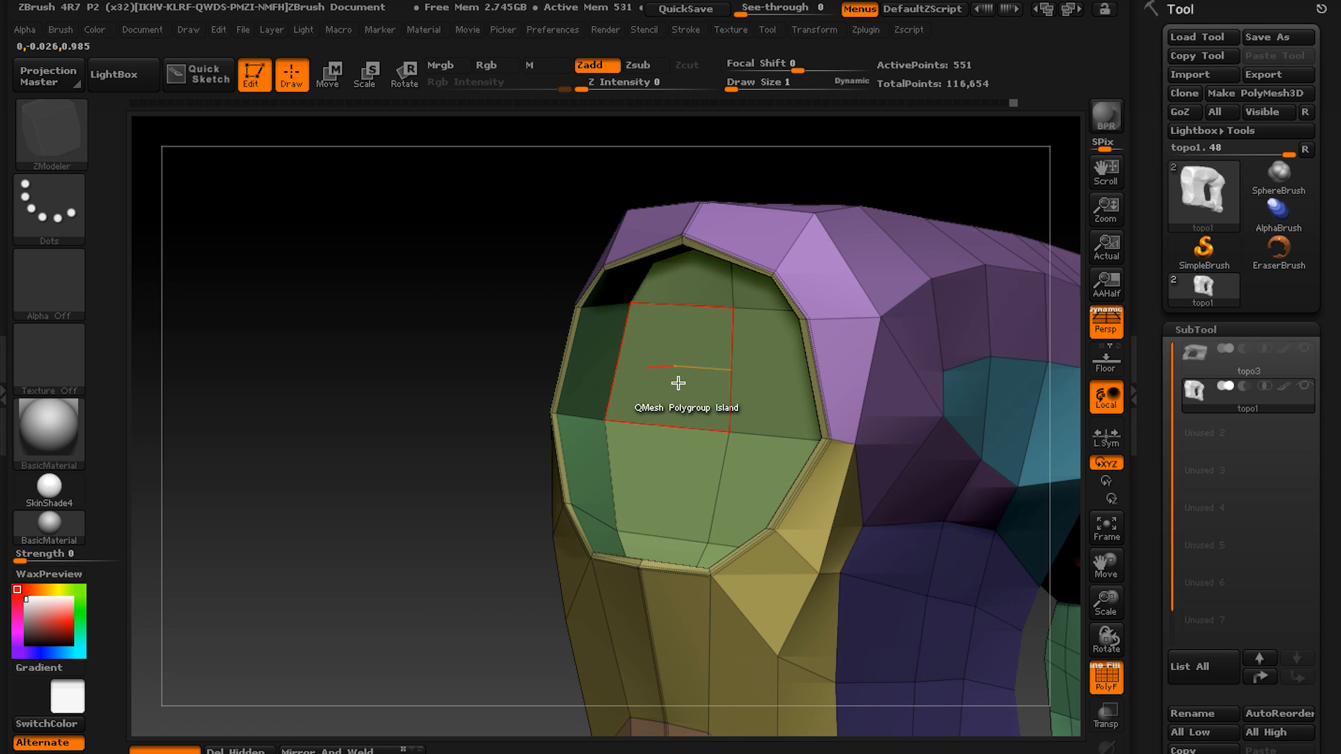
pyautogui.moveTo(679, 383); pyautogui.dragTo(677, 353, button='right')
pyautogui.hotkey('ctrl', 'z')
# Set the polygon action to Transpose on Polygroup Island and apply it to the inner cap polygons.
pyautogui.press('space')
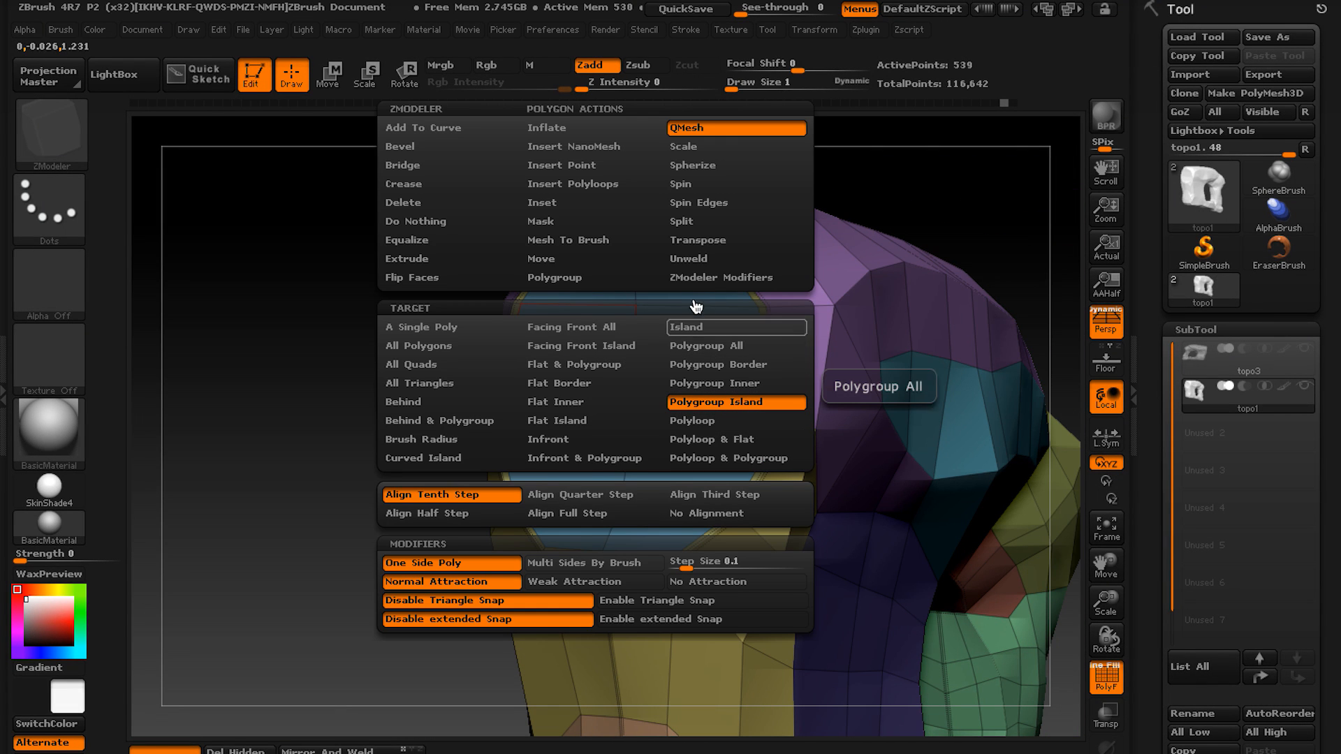
pyautogui.click(716, 241)
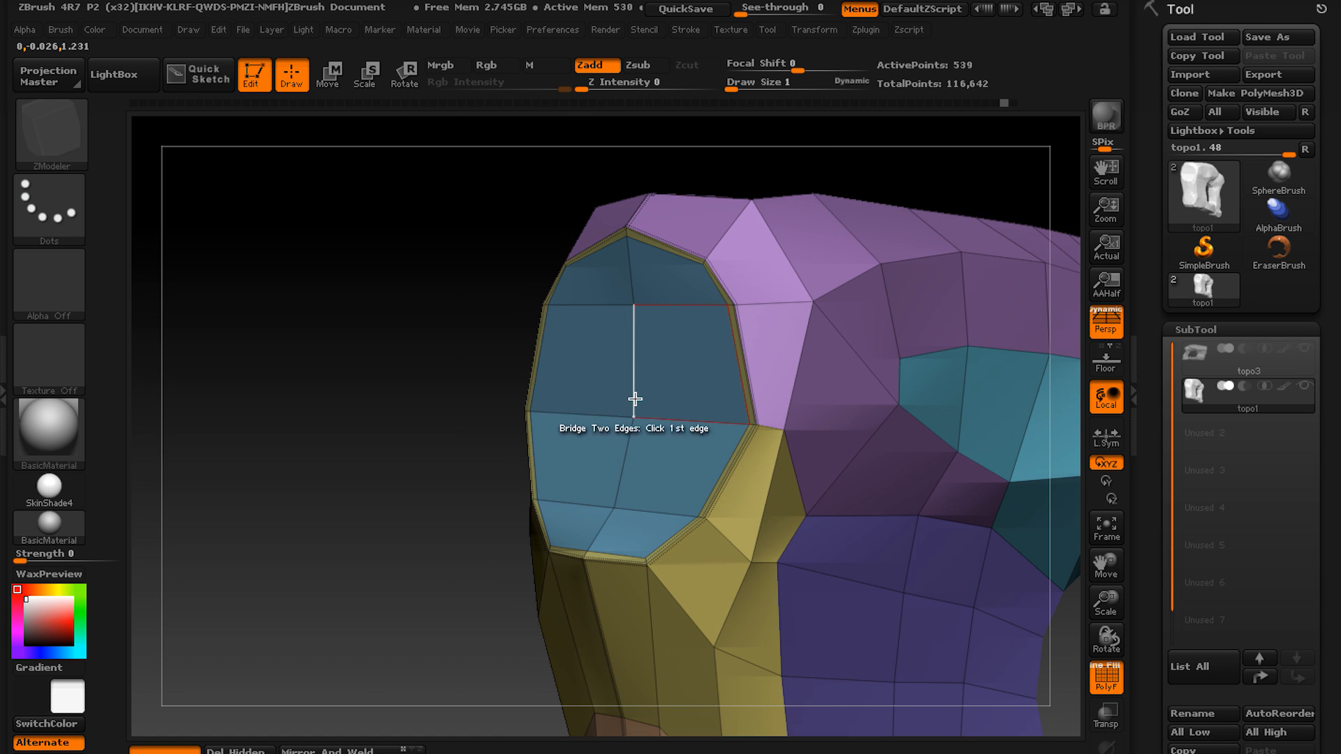
pyautogui.press('space')
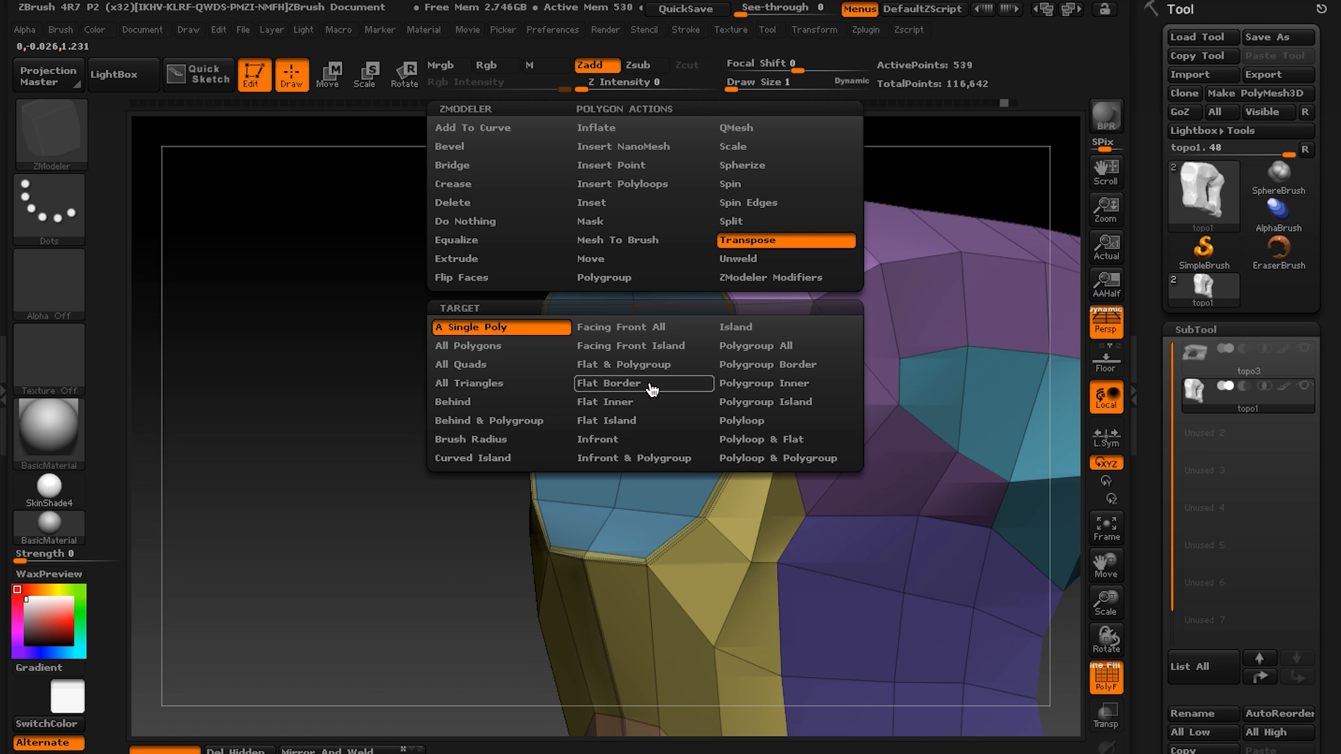
pyautogui.click(780, 411)
pyautogui.click(614, 365)
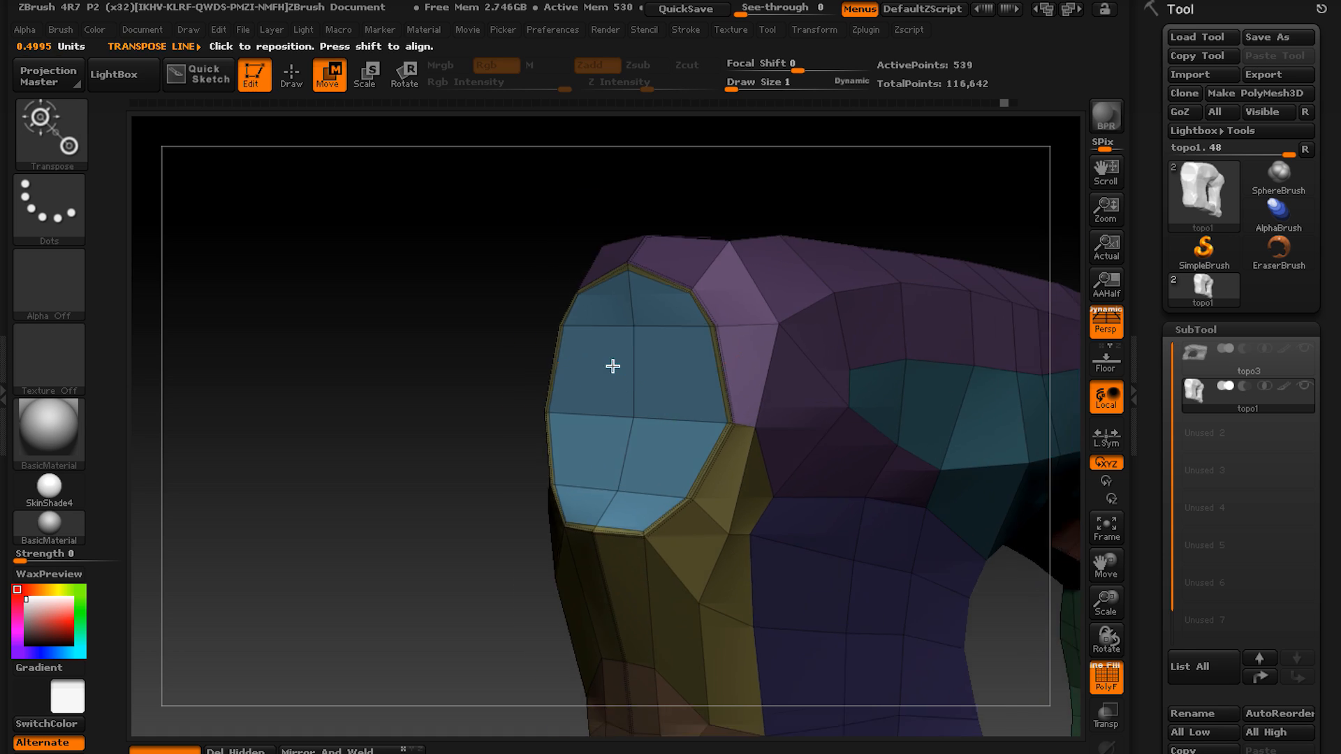
# Try to move the inner cap polygons inward along a straight transpose line.
pyautogui.click(690, 350)
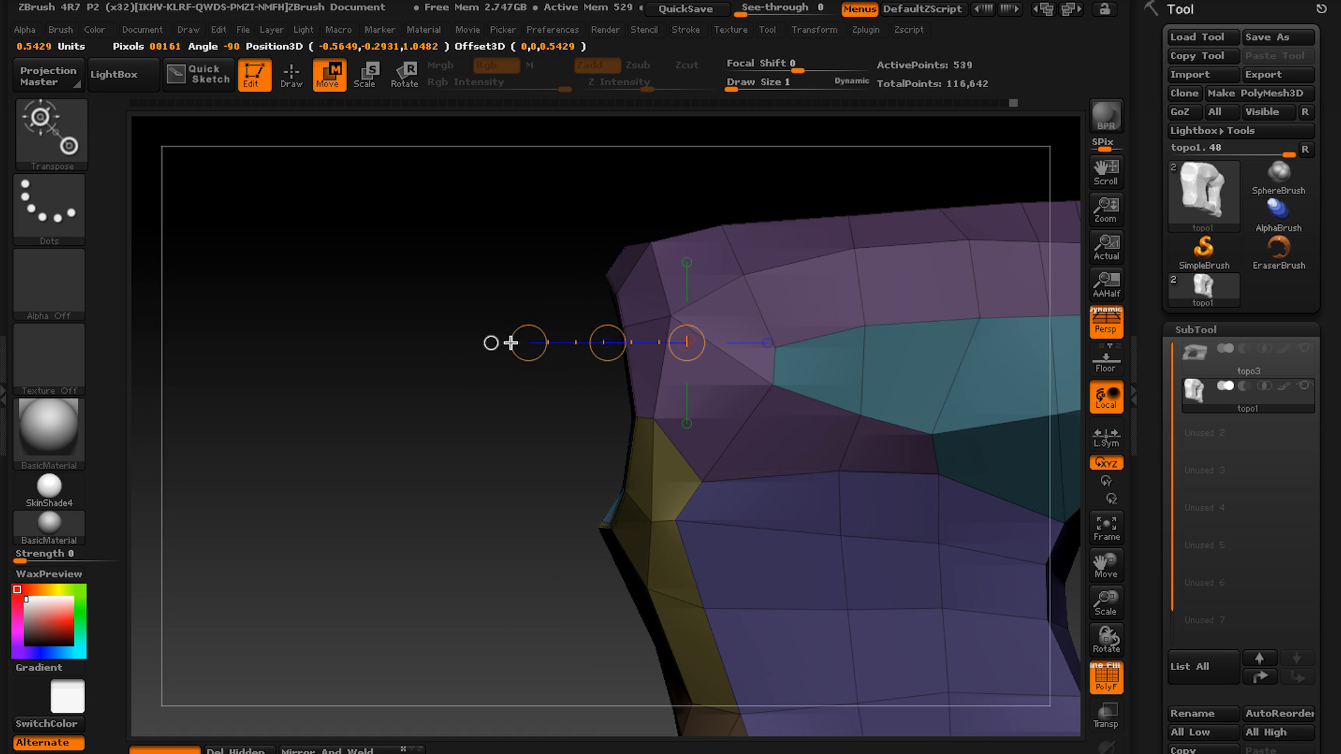
pyautogui.moveTo(624, 353); pyautogui.dragTo(480, 493, button='right')
pyautogui.press('ctrl')
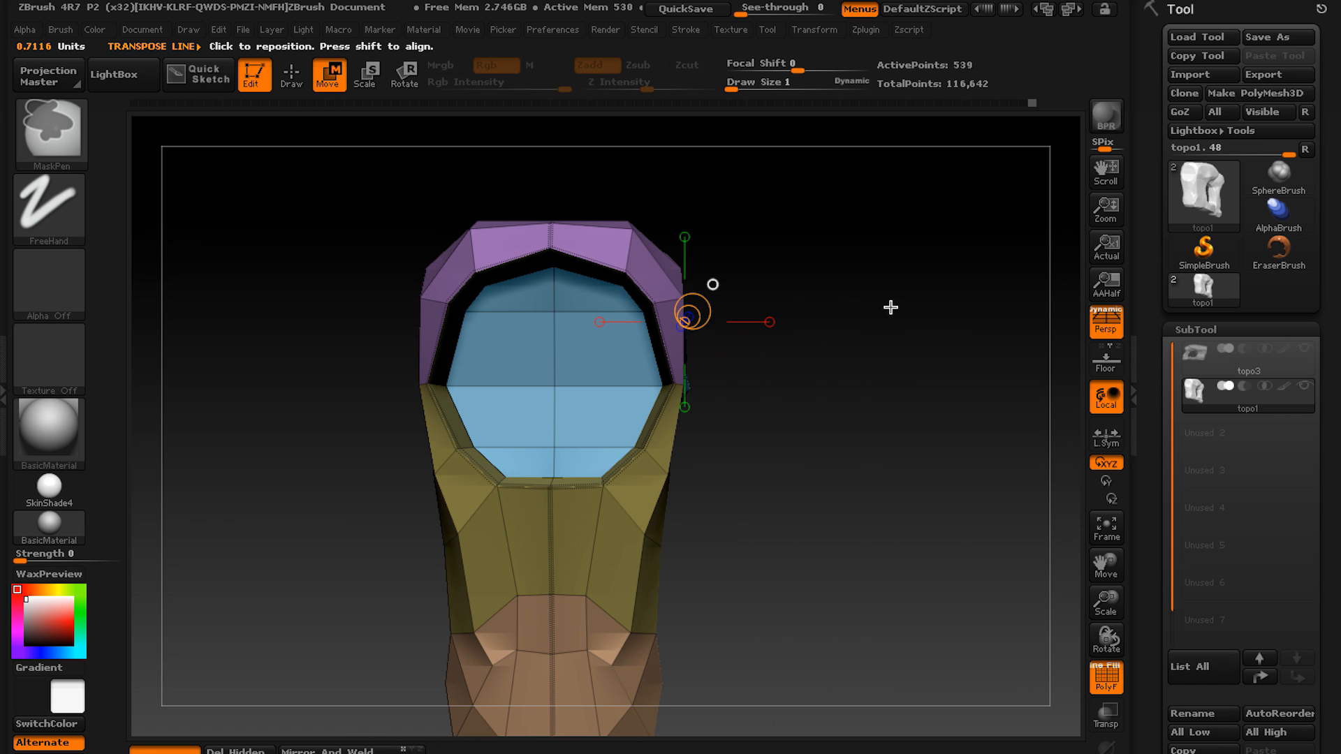
pyautogui.moveTo(584, 431)
pyautogui.keyDown('ctrl'); pyautogui.mouseDown(button='right')
pyautogui.moveTo(731, 366)
pyautogui.moveTo(601, 368)
pyautogui.mouseUp(button='right'); pyautogui.keyUp('ctrl')
pyautogui.hotkey('ctrl', 'z')
pyautogui.press('q')
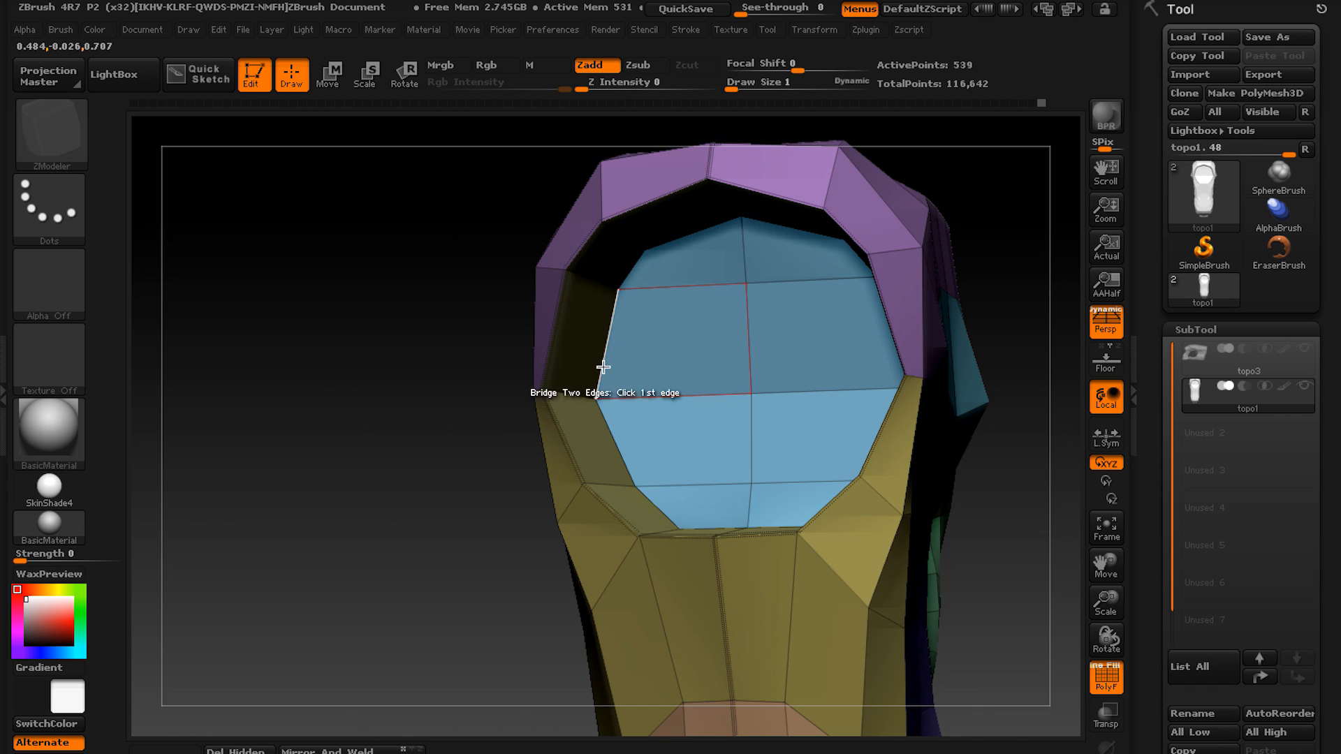
# Undo the cap moves back to the marked cap and inset its polygons a second time.
pyautogui.hotkey('ctrl', 'z')
pyautogui.moveTo(634, 425); pyautogui.dragTo(1008, 223, button='right')
pyautogui.hotkey('ctrl', 'z')
pyautogui.hotkey('ctrl', 'z')
pyautogui.keyDown('ctrl'); pyautogui.moveTo(1008, 222); pyautogui.dragTo(1030, 241); pyautogui.keyUp('ctrl')
pyautogui.press('space')
pyautogui.click(527, 203)
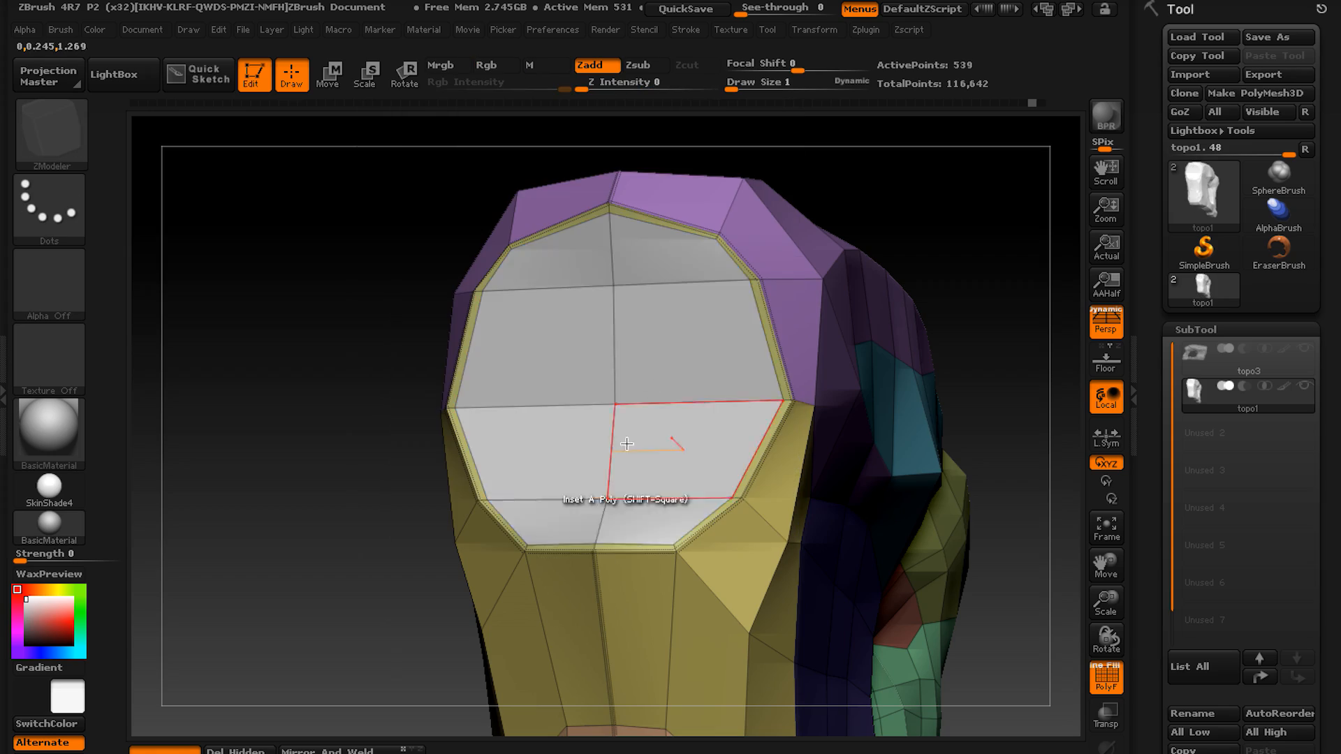
pyautogui.moveTo(650, 442); pyautogui.dragTo(639, 454)
pyautogui.moveTo(873, 349); pyautogui.dragTo(698, 350, button='right')
# Transpose the inner cap's polygroup island and move it inward to form a recessed opening with side walls.
pyautogui.press('space')
pyautogui.click(662, 240)
pyautogui.click(560, 363)
pyautogui.moveTo(765, 439); pyautogui.dragTo(479, 449, button='right')
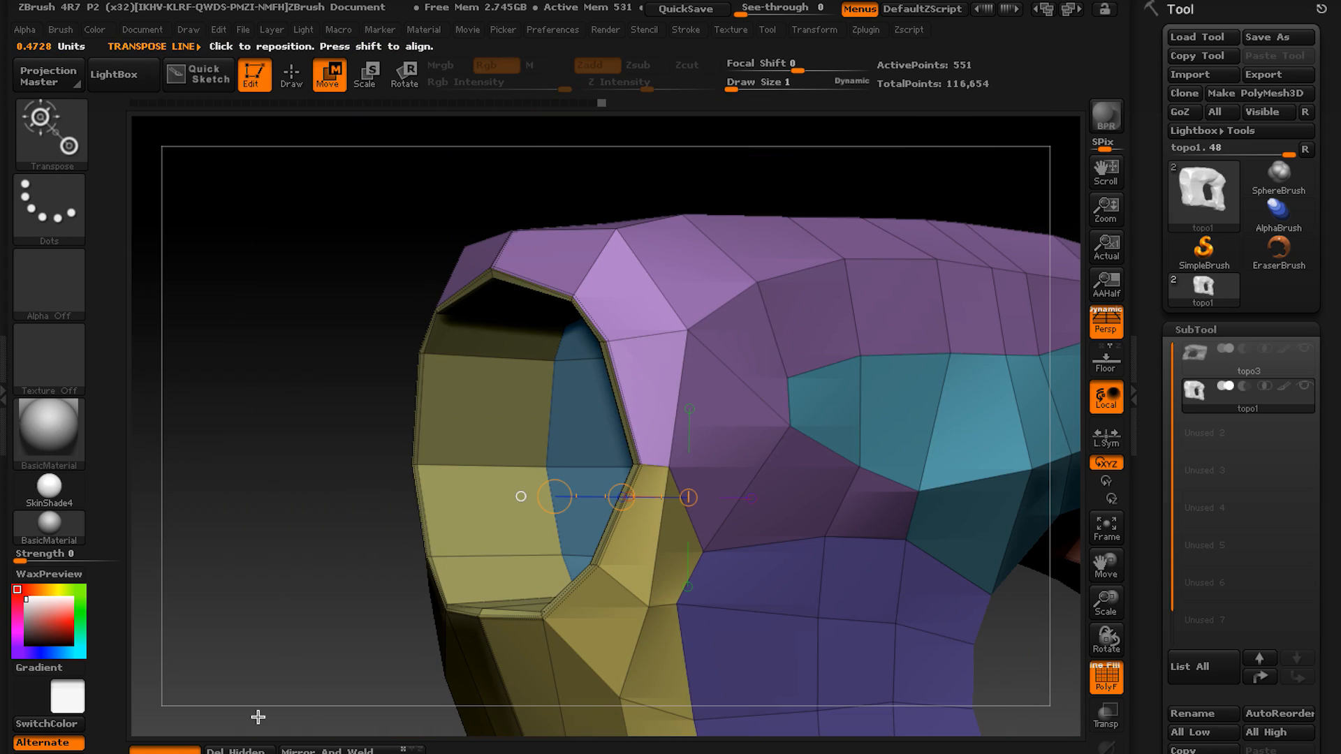
pyautogui.press('q')
# Set the polygon action to Polygroup on A Single Poly and regroup polygons of the recessed end.
pyautogui.moveTo(391, 489)
pyautogui.mouseDown(button='right')
pyautogui.moveTo(557, 461)
pyautogui.moveTo(619, 389)
pyautogui.moveTo(524, 542)
pyautogui.moveTo(500, 629)
pyautogui.mouseUp(button='right')
pyautogui.press('space')
pyautogui.click(491, 278)
pyautogui.click(358, 328)
pyautogui.moveTo(545, 341); pyautogui.dragTo(489, 280, button='right')
pyautogui.click(539, 608)
pyautogui.click(419, 229)
pyautogui.moveTo(480, 209); pyautogui.dragTo(599, 489, button='right')
pyautogui.keyDown('alt'); pyautogui.moveTo(461, 266); pyautogui.dragTo(599, 566); pyautogui.keyUp('alt')
pyautogui.keyDown('alt'); pyautogui.click(699, 586); pyautogui.keyUp('alt')
pyautogui.moveTo(698, 585); pyautogui.dragTo(818, 364, button='right')
# Split topo1 into separate subtools by polygroup with Groups Split and accept the non-undoable operation.
pyautogui.click(1195, 330)
pyautogui.click(1196, 352)
pyautogui.click(1198, 128)
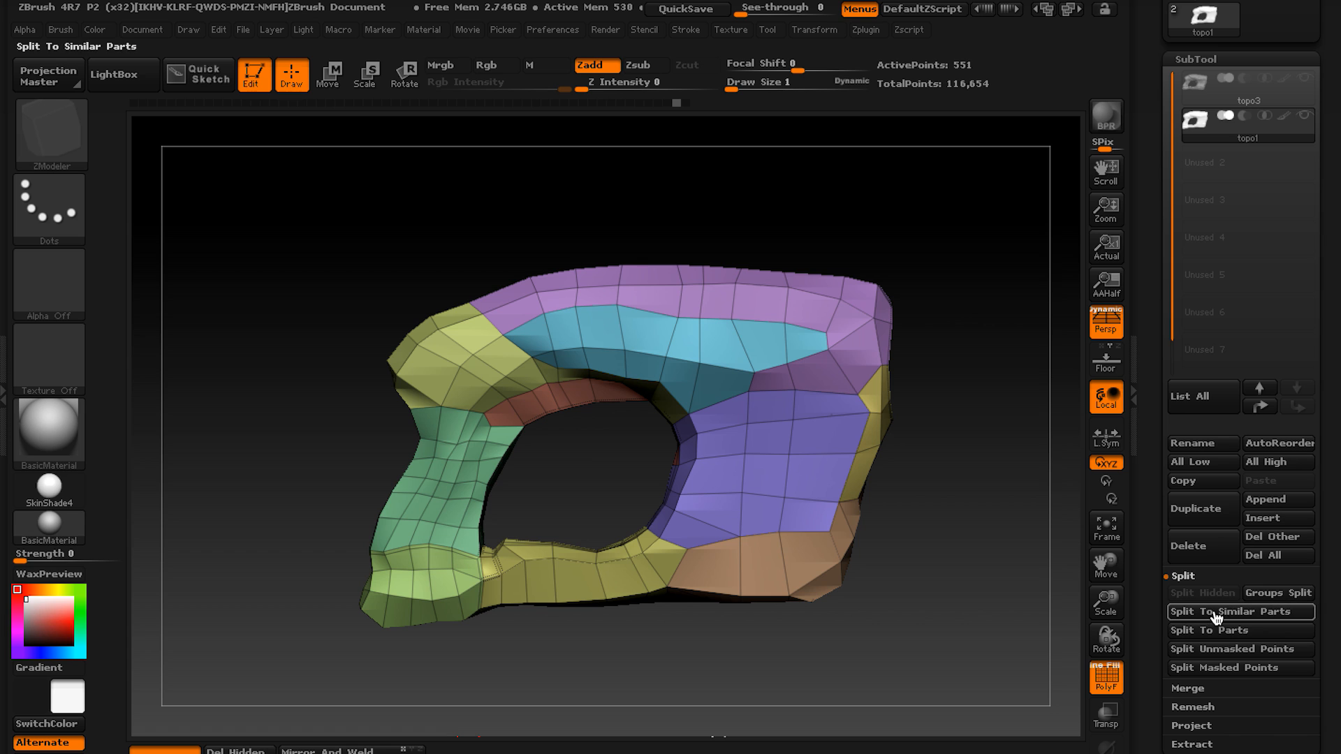
pyautogui.click(1274, 593)
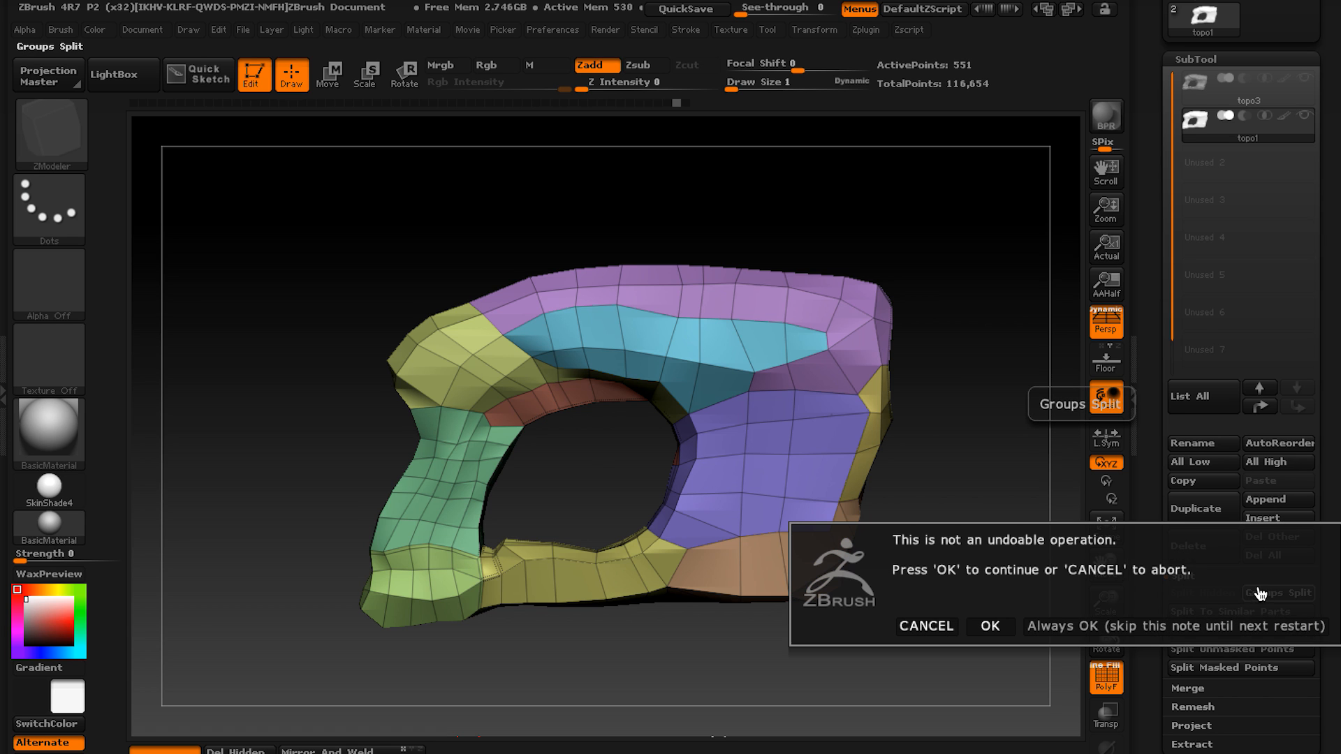
pyautogui.click(994, 627)
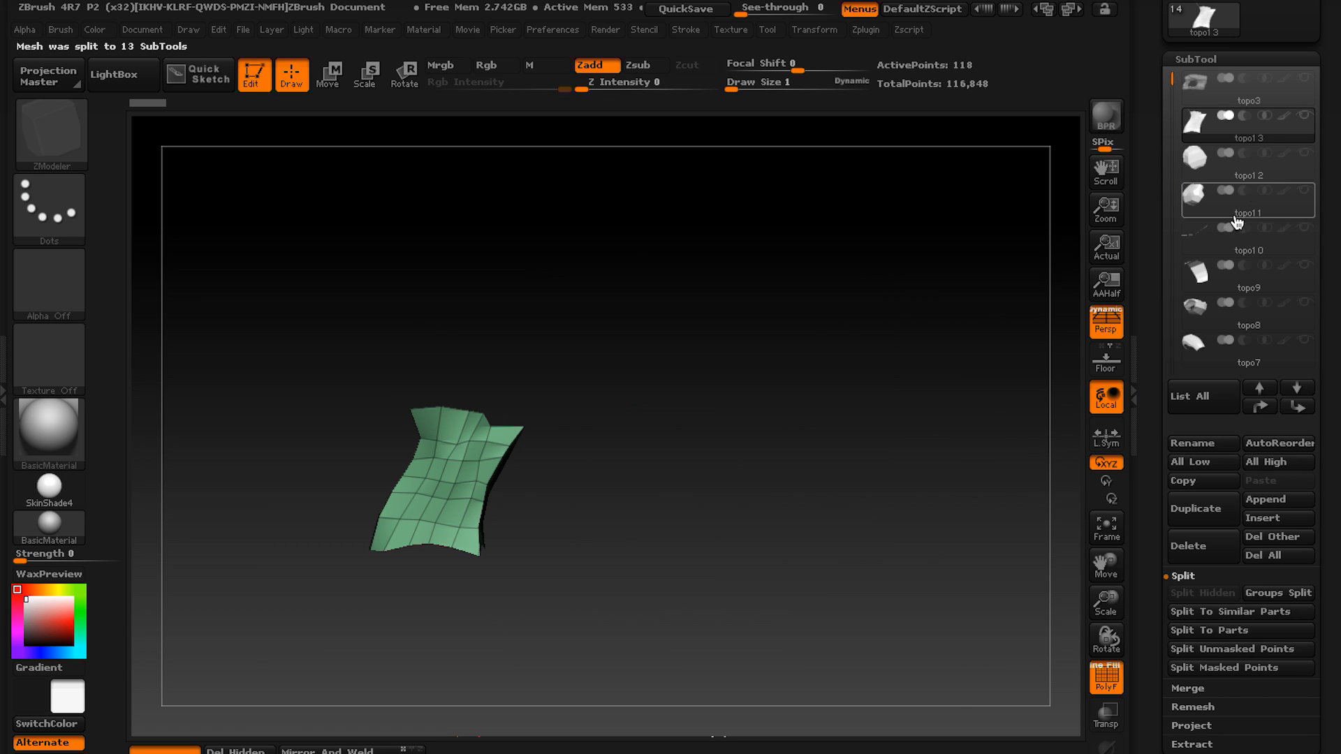
# Show all the split block subtools, hide the topo3 sculpt, and select and frame the long side block topo1.
pyautogui.keyDown('shift'); pyautogui.click(1304, 115); pyautogui.keyUp('shift')
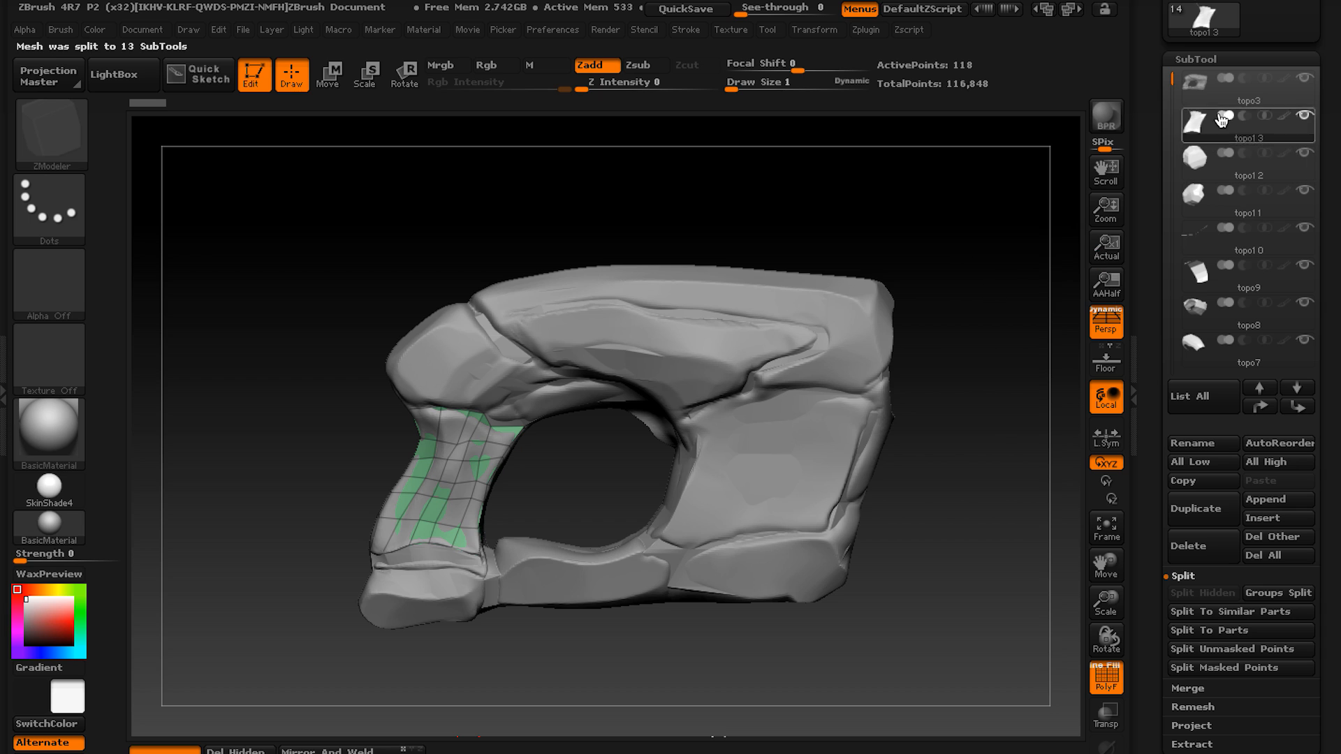
pyautogui.click(1307, 80)
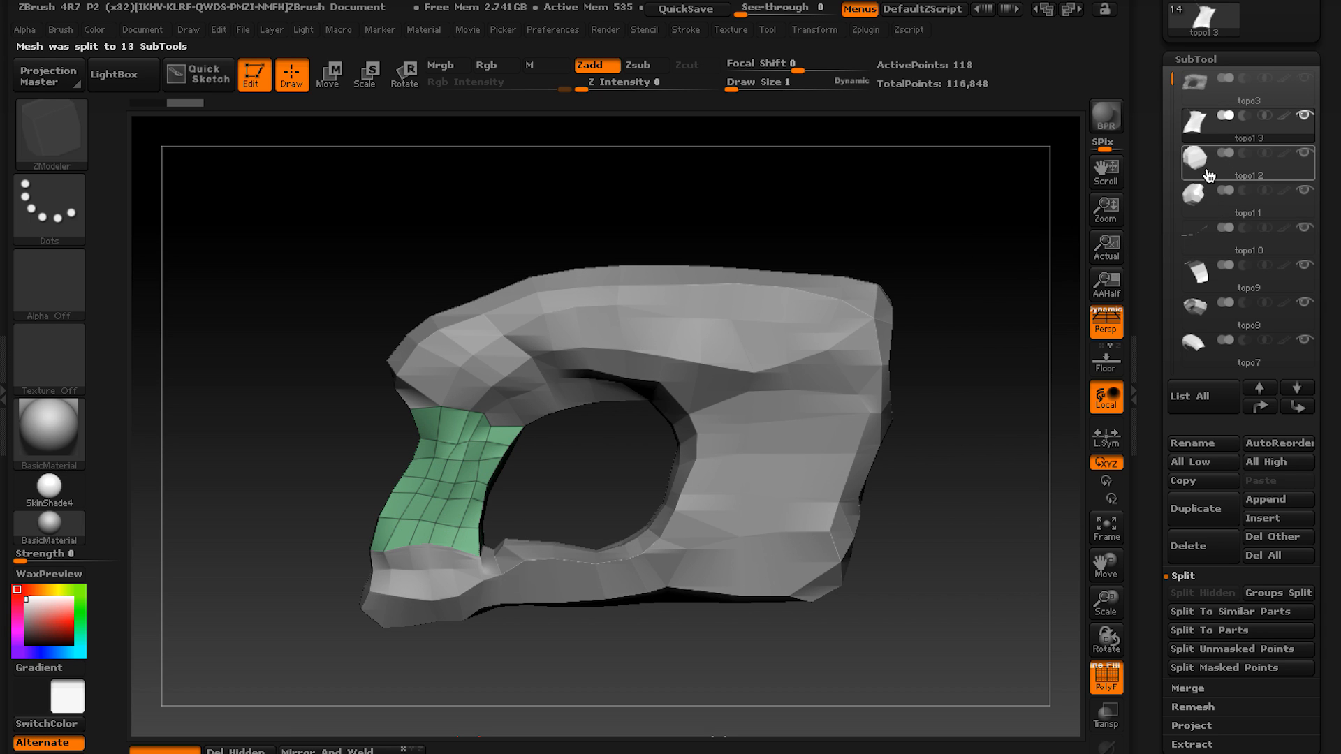
pyautogui.keyDown('alt'); pyautogui.click(739, 311); pyautogui.keyUp('alt')
pyautogui.keyDown('alt'); pyautogui.click(723, 350); pyautogui.keyUp('alt')
pyautogui.keyDown('ctrl'); pyautogui.moveTo(719, 353); pyautogui.dragTo(730, 377, button='right'); pyautogui.keyUp('ctrl')
pyautogui.moveTo(730, 377)
pyautogui.mouseDown(button='right')
pyautogui.moveTo(749, 407)
pyautogui.moveTo(727, 389)
pyautogui.mouseUp(button='right')
pyautogui.press('space')
pyautogui.click(716, 390)
pyautogui.press('f')
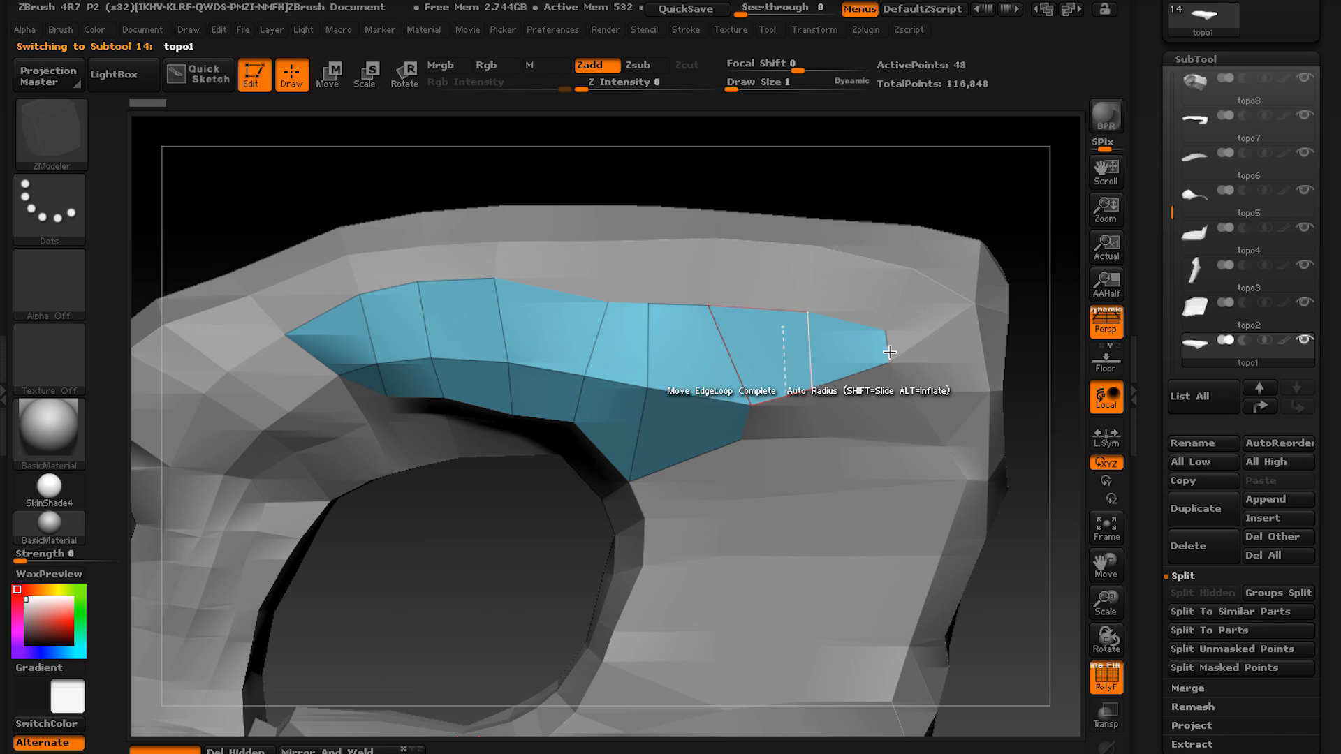
# Set the Panel Loops Thickness to 0.03621 and try Panel Loops on topo1, undoing the result.
pyautogui.click(1198, 64)
pyautogui.click(1202, 80)
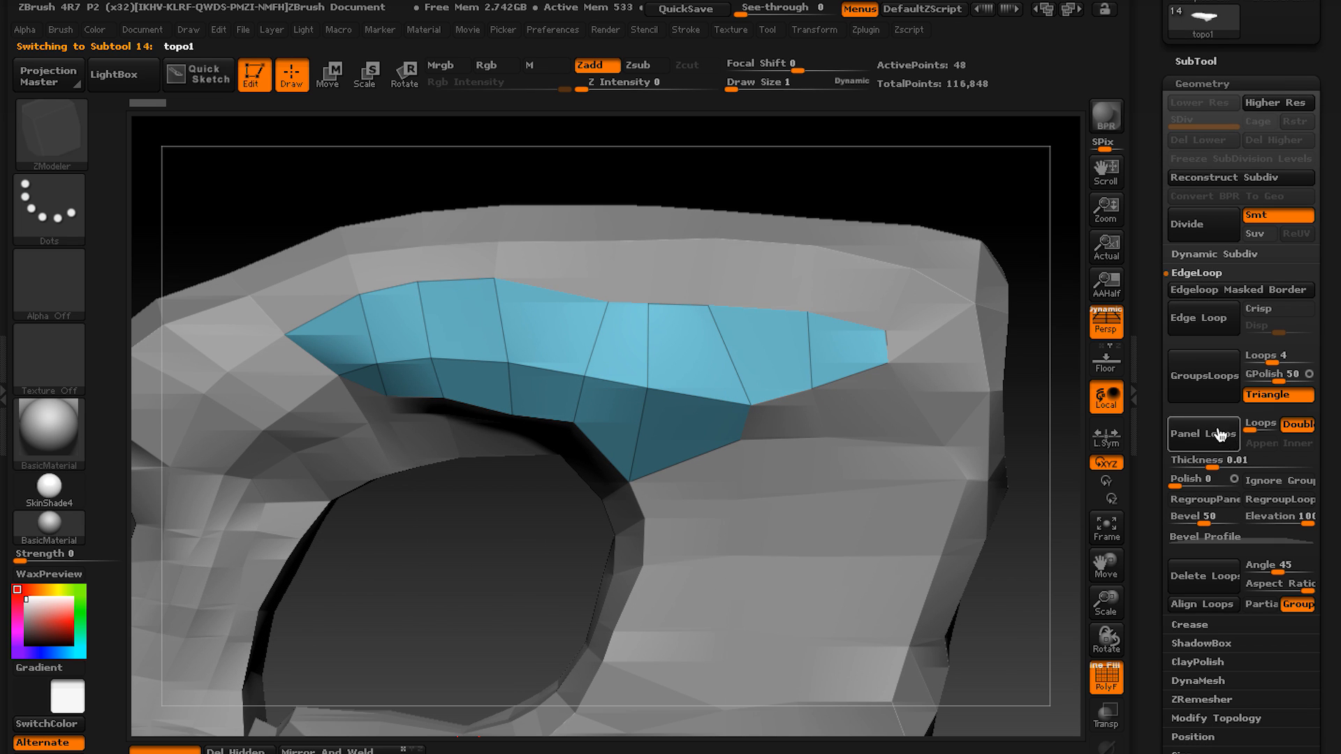
pyautogui.moveTo(1200, 460); pyautogui.dragTo(1222, 460)
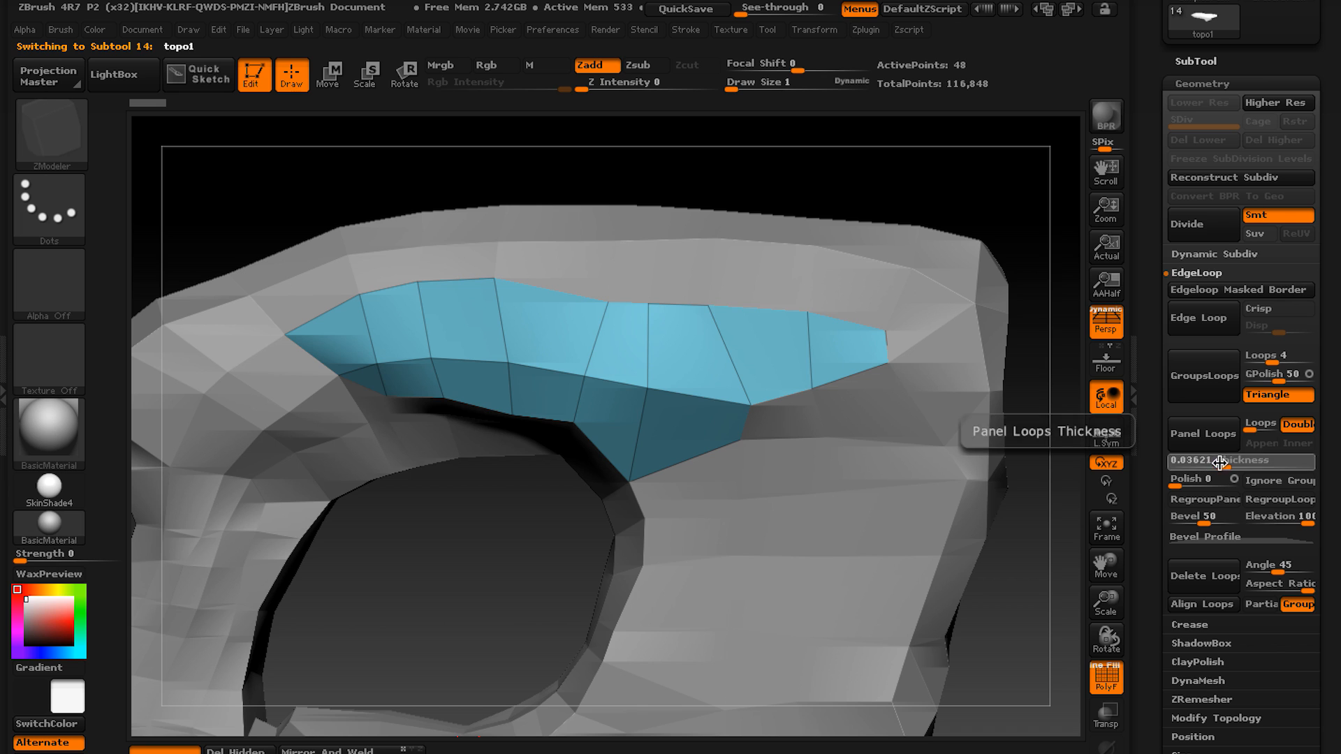
pyautogui.click(1203, 434)
pyautogui.hotkey('ctrl', 'z')
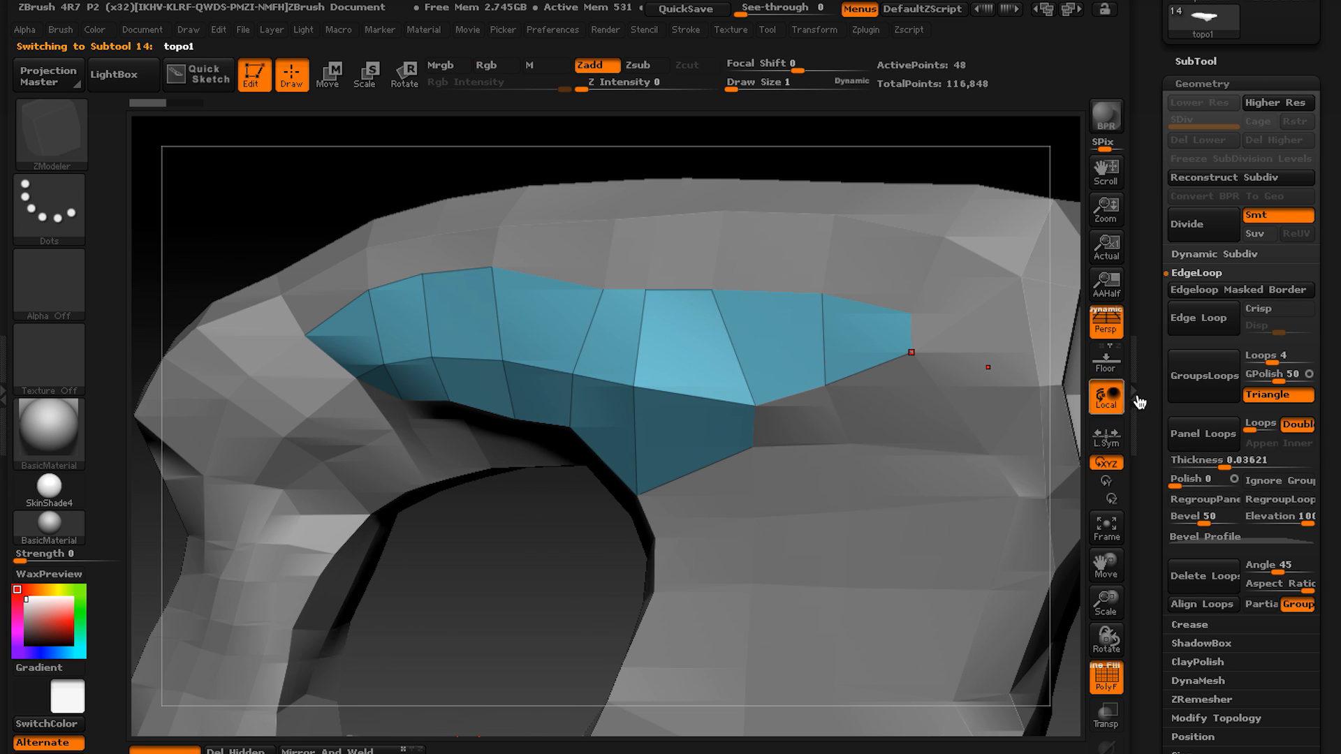
# Isolate topo1 from the other subtools and apply Panel Loops to it.
pyautogui.click(1106, 745)
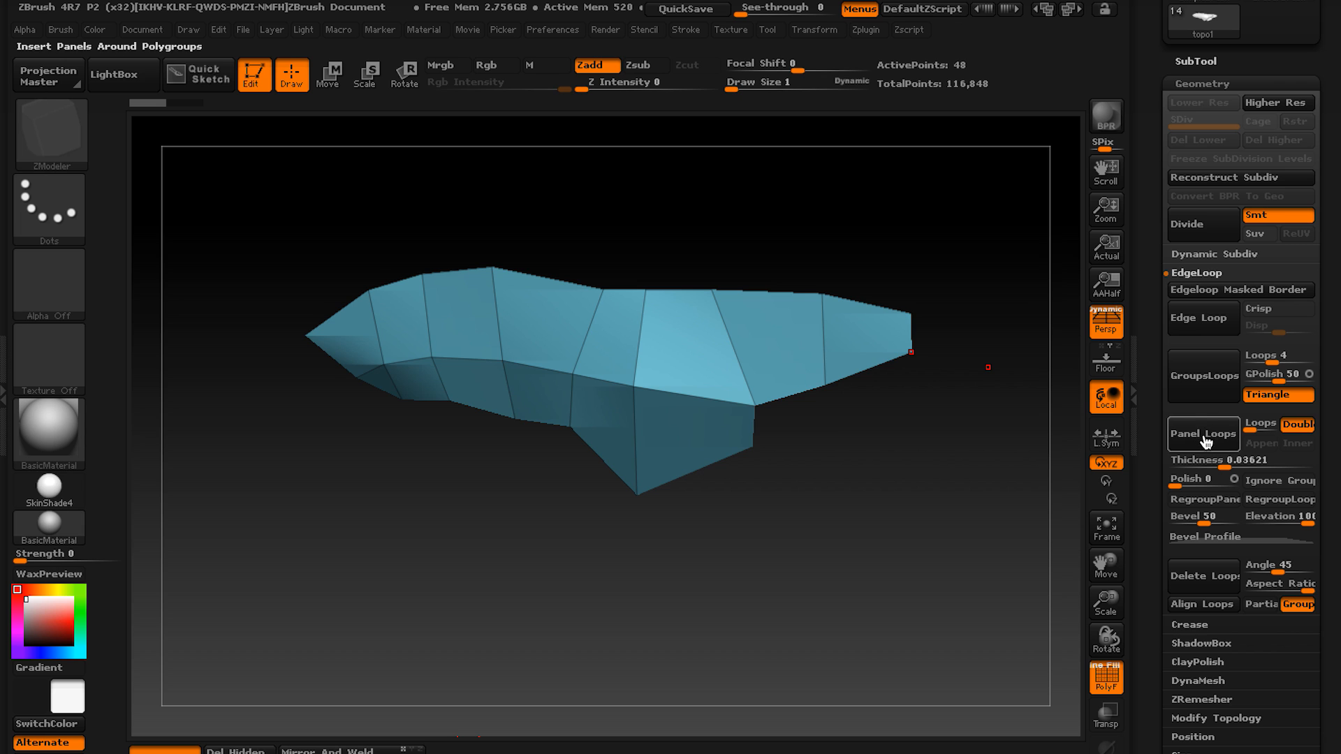
pyautogui.click(1207, 440)
pyautogui.moveTo(898, 374); pyautogui.dragTo(773, 366)
pyautogui.press('f')
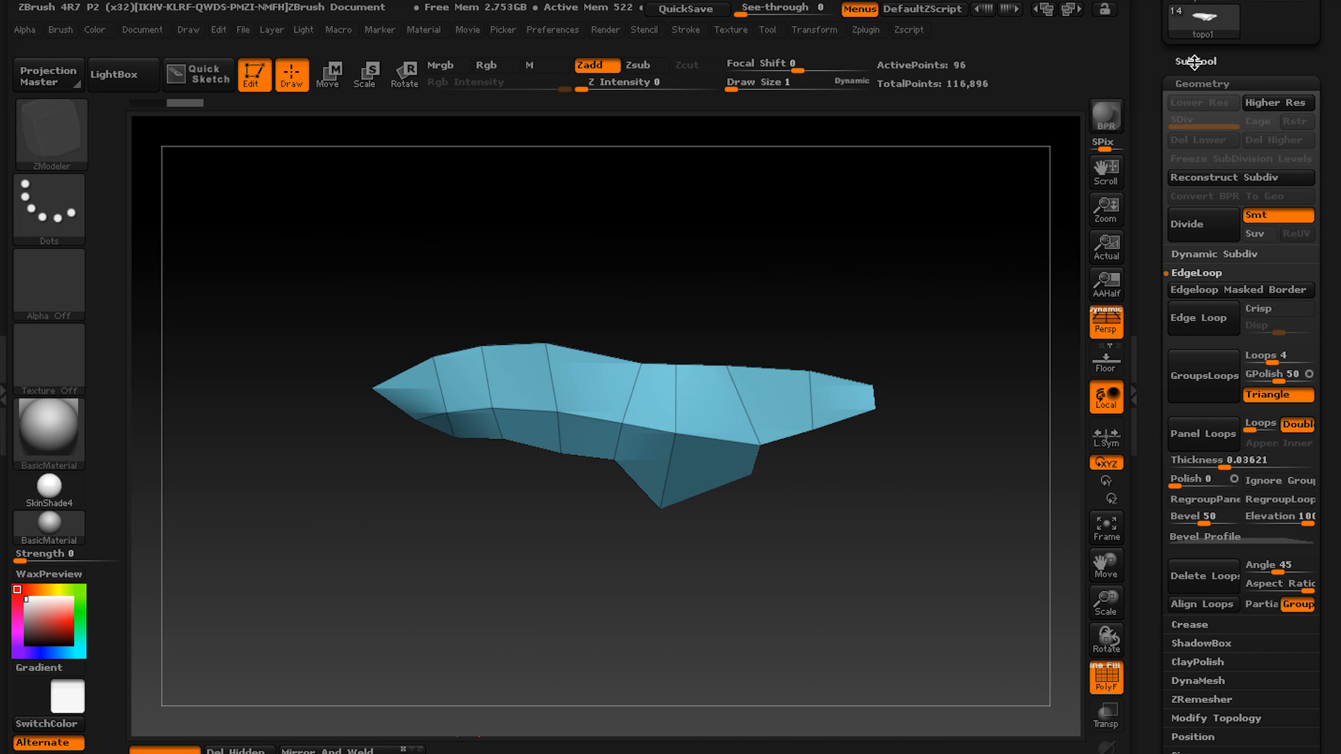
# Bring the other subtools back into view, select the top block topo7 and apply Panel Loops to it.
pyautogui.click(1195, 62)
pyautogui.moveTo(1170, 212); pyautogui.dragTo(1171, 84)
pyautogui.click(1269, 126)
pyautogui.click(1106, 745)
pyautogui.keyDown('alt'); pyautogui.click(743, 324); pyautogui.keyUp('alt')
pyautogui.click(1201, 83)
pyautogui.click(1203, 324)
pyautogui.keyDown('alt'); pyautogui.moveTo(696, 530); pyautogui.dragTo(772, 463); pyautogui.keyUp('alt')
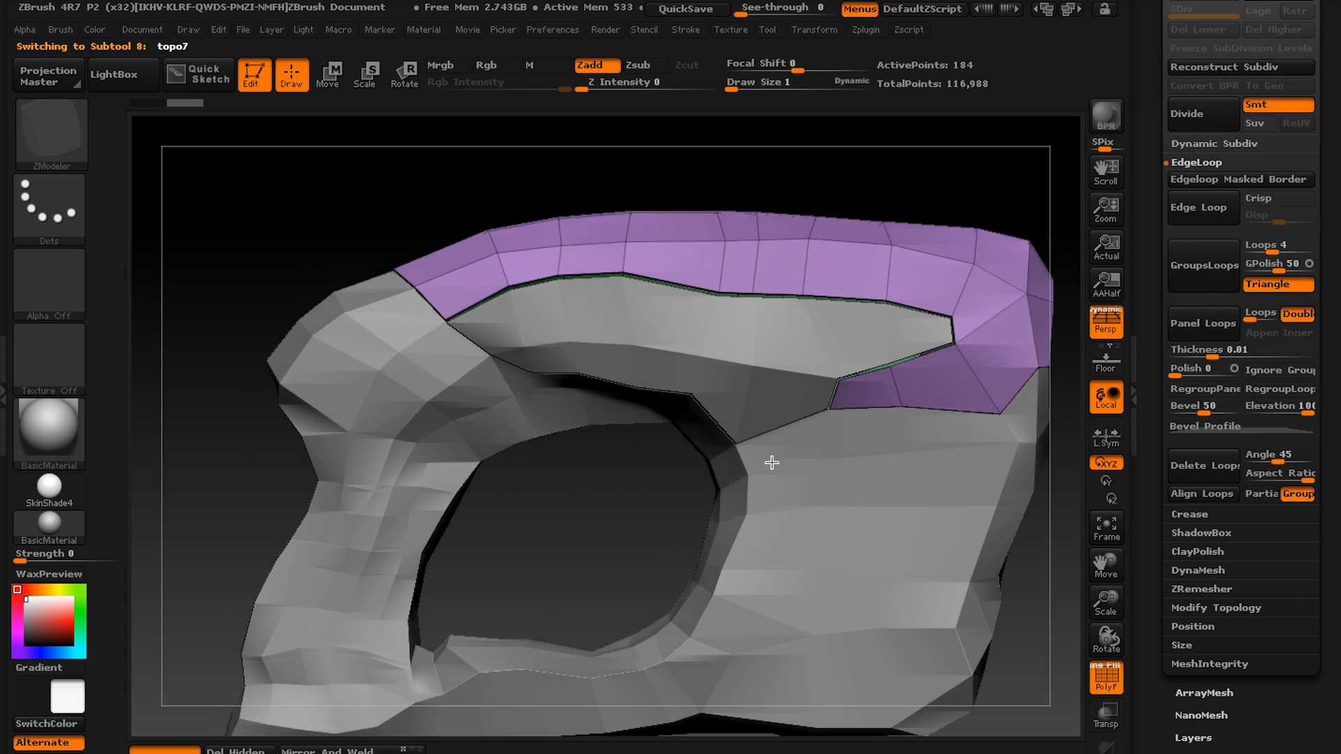
# Reorder topo9 to sit directly above topo6 in the subtool list and combine them with MergeDown.
pyautogui.keyDown('alt'); pyautogui.click(657, 410); pyautogui.keyUp('alt')
pyautogui.moveTo(670, 482); pyautogui.dragTo(706, 405)
pyautogui.moveTo(992, 231); pyautogui.dragTo(1039, 248)
pyautogui.moveTo(1168, 153); pyautogui.dragTo(1168, 262)
pyautogui.click(1195, 60)
pyautogui.click(1197, 195)
pyautogui.moveTo(1171, 108); pyautogui.dragTo(1203, 251)
pyautogui.click(1196, 270)
pyautogui.click(1186, 690)
pyautogui.click(1200, 613)
pyautogui.click(991, 652)
pyautogui.moveTo(688, 513); pyautogui.dragTo(691, 551)
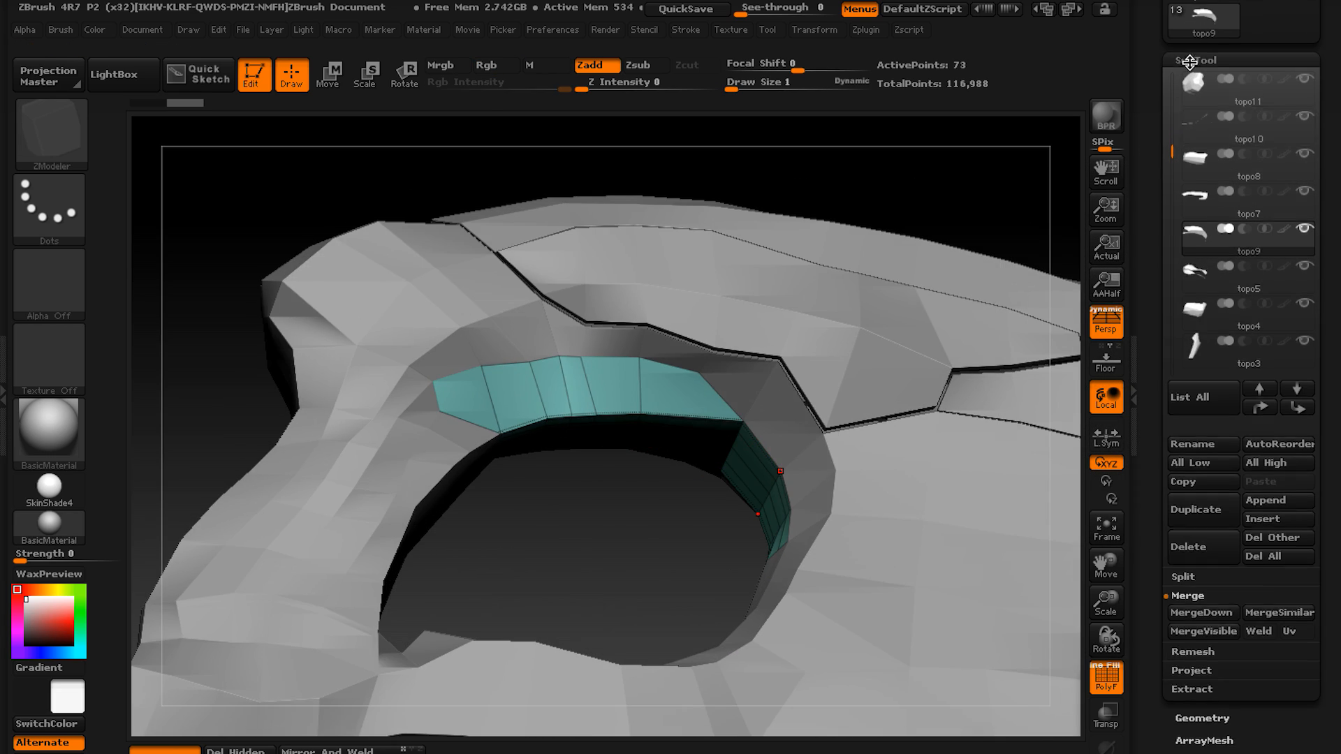
# Try Panel Loops on the merged topo9 arch piece and undo it.
pyautogui.click(1190, 61)
pyautogui.click(1202, 83)
pyautogui.click(1203, 375)
pyautogui.hotkey('ctrl', 'z')
# Assign the merged topo9 arch piece one new polygroup and apply Panel Loops to it.
pyautogui.click(1201, 83)
pyautogui.click(1196, 332)
pyautogui.click(1202, 351)
pyautogui.hotkey('ctrl', 'z')
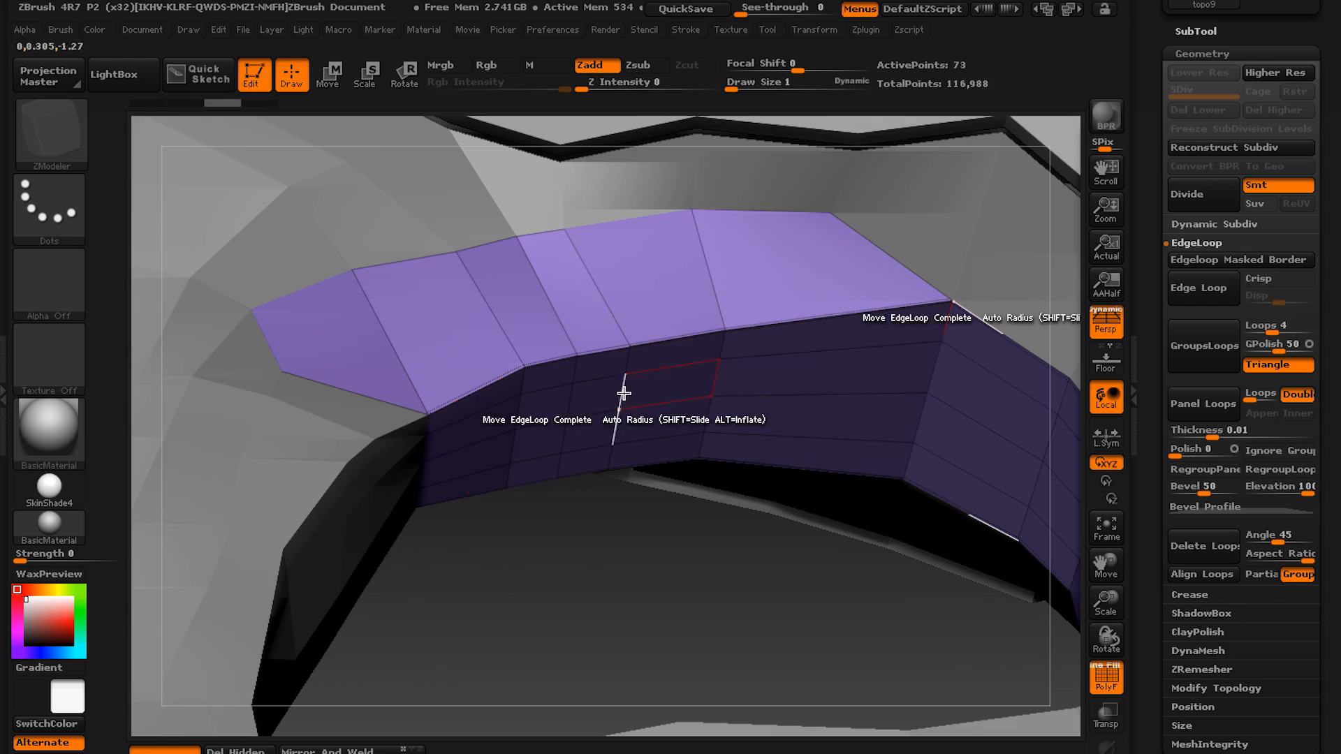
pyautogui.click(1197, 242)
pyautogui.click(1198, 244)
pyautogui.click(1211, 353)
pyautogui.keyDown('alt'); pyautogui.moveTo(768, 391); pyautogui.dragTo(772, 335); pyautogui.keyUp('alt')
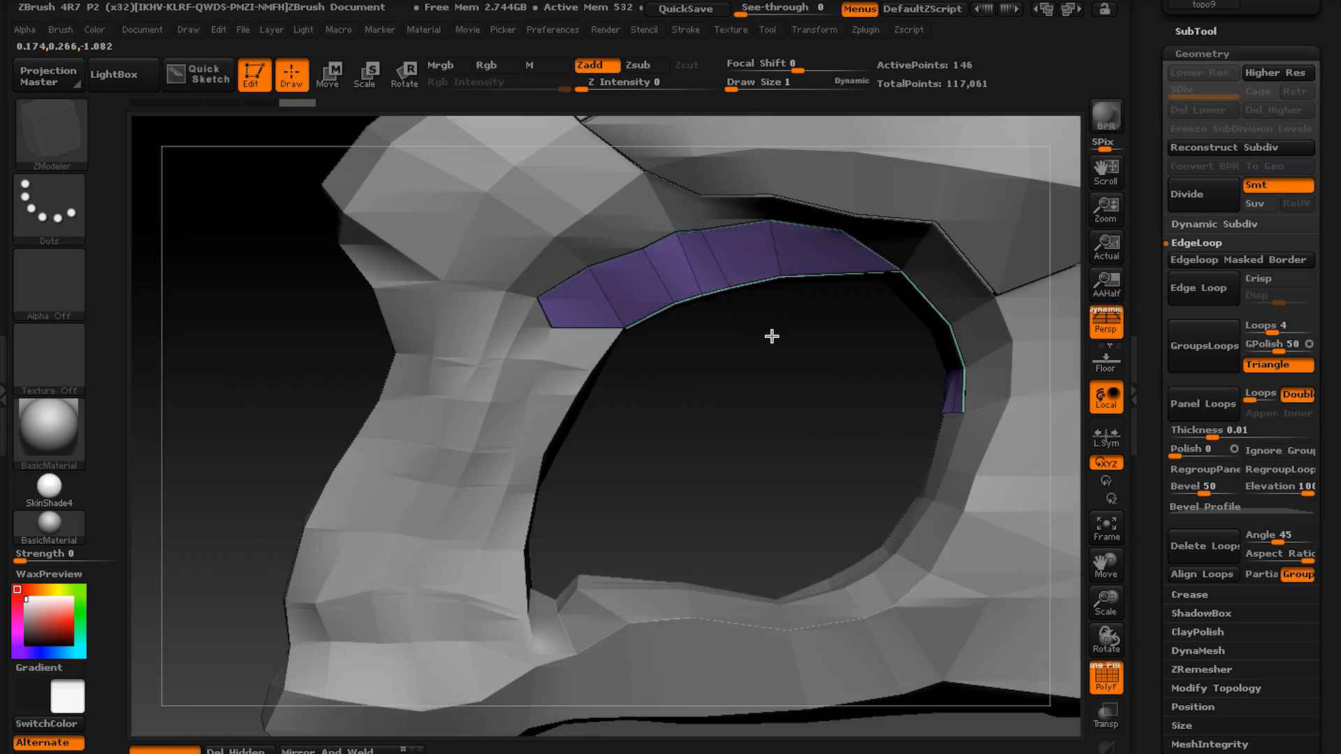
# Select the remaining block subtools one after another, including topo2 and topo5, and apply Panel Loops to them.
pyautogui.keyDown('alt'); pyautogui.click(594, 293); pyautogui.keyUp('alt')
pyautogui.click(1203, 360)
pyautogui.keyDown('alt'); pyautogui.click(611, 451); pyautogui.keyUp('alt')
pyautogui.keyDown('alt'); pyautogui.click(737, 493); pyautogui.keyUp('alt')
pyautogui.moveTo(850, 428); pyautogui.dragTo(794, 383)
pyautogui.keyDown('alt'); pyautogui.click(632, 391); pyautogui.keyUp('alt')
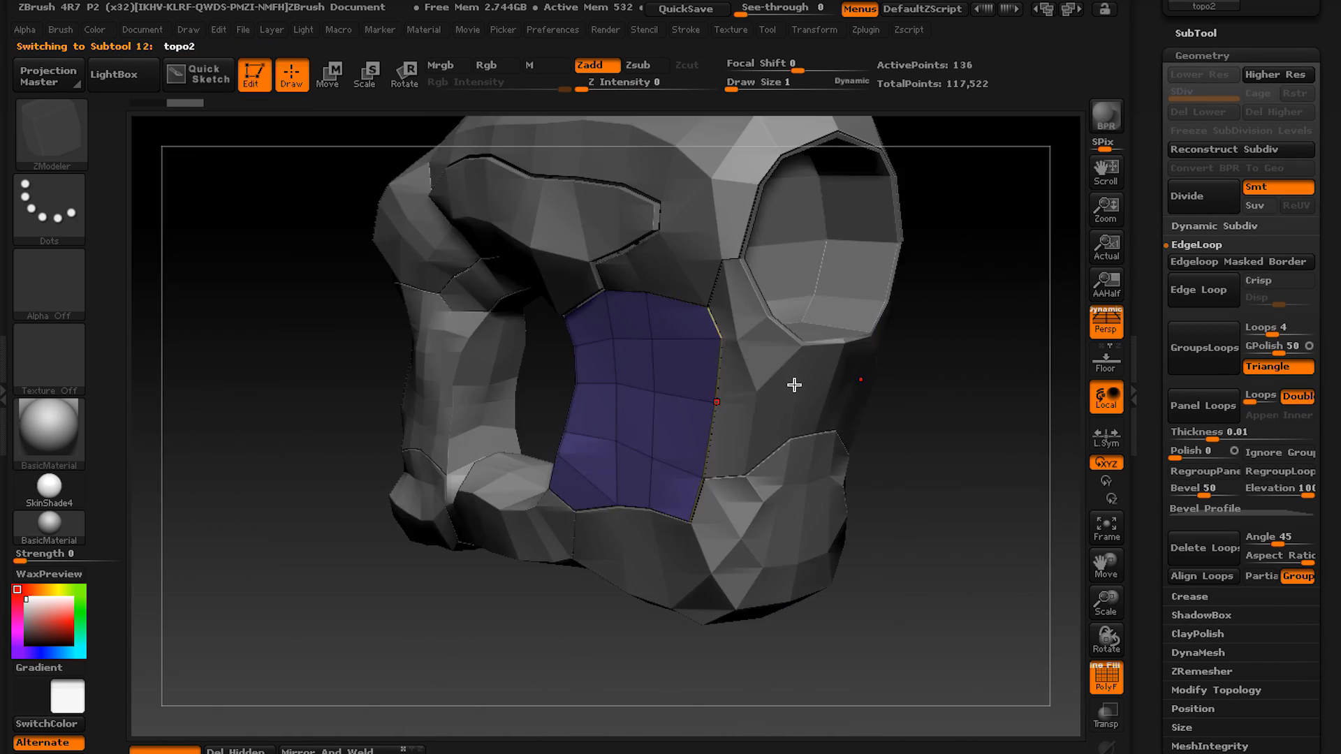
pyautogui.keyDown('alt'); pyautogui.click(752, 377); pyautogui.keyUp('alt')
pyautogui.click(1198, 420)
pyautogui.keyDown('shift'); pyautogui.click(999, 489); pyautogui.keyUp('shift')
pyautogui.moveTo(677, 422); pyautogui.dragTo(559, 391)
pyautogui.keyDown('alt'); pyautogui.click(527, 380); pyautogui.keyUp('alt')
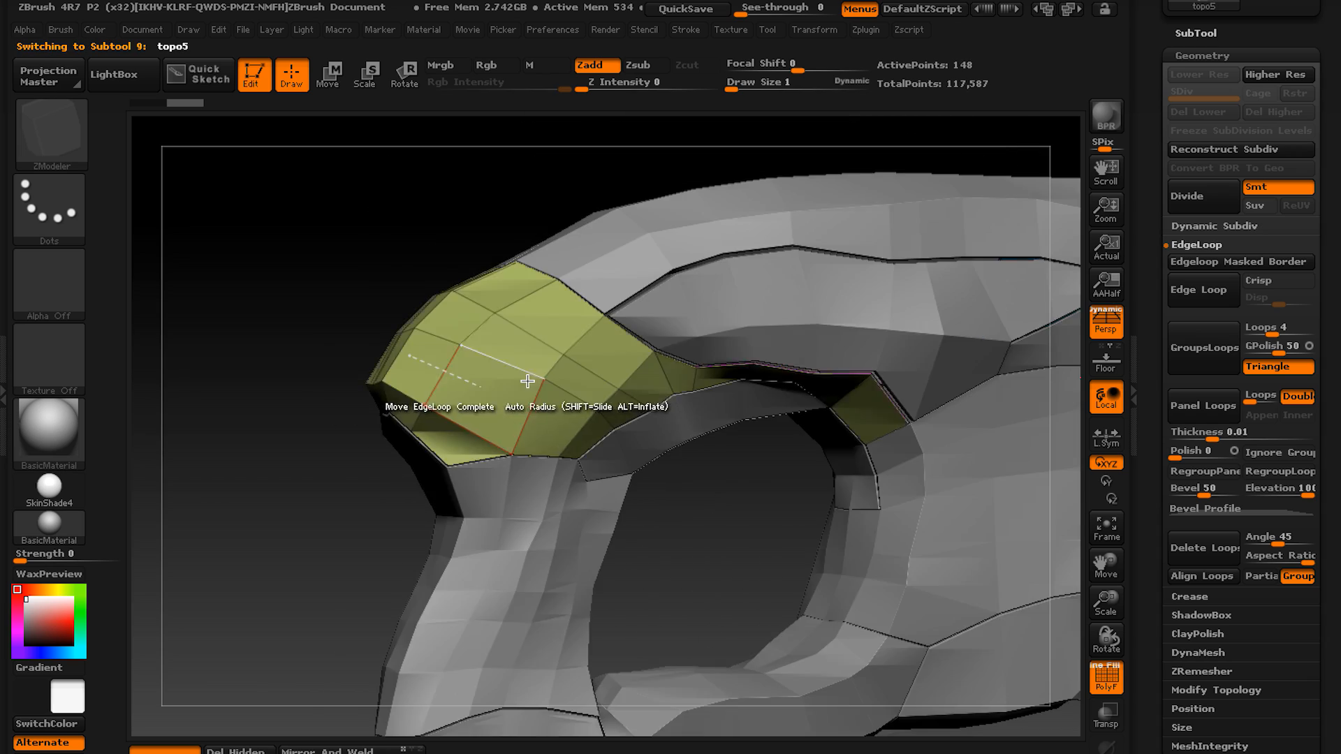
# Undo the Panel Loops on topo5, set the polygon action to Delete on A Single Poly and delete a polygon.
pyautogui.keyDown('shift'); pyautogui.click(503, 556); pyautogui.keyUp('shift')
pyautogui.moveTo(503, 556); pyautogui.dragTo(614, 295)
pyautogui.press('space')
pyautogui.hotkey('ctrl', 'z')
pyautogui.press('space')
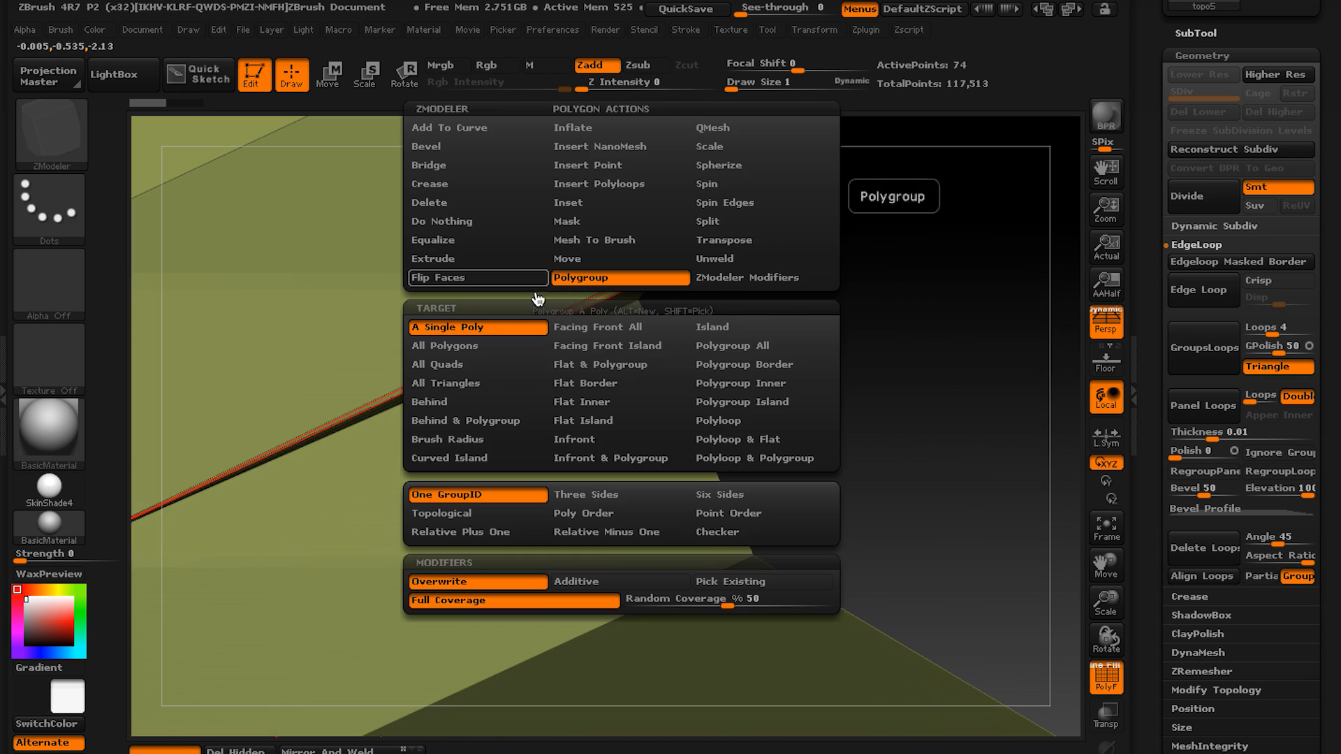
pyautogui.click(434, 201)
pyautogui.click(633, 292)
pyautogui.moveTo(769, 363); pyautogui.dragTo(769, 258)
# Select topo1, hide the other block subtools and show the topo3 sculpt together with it.
pyautogui.click(1196, 33)
pyautogui.keyDown('shift'); pyautogui.click(1304, 273); pyautogui.keyUp('shift')
pyautogui.moveTo(656, 449); pyautogui.dragTo(744, 305, button='right')
pyautogui.click(1195, 480)
pyautogui.keyDown('shift'); pyautogui.click(1304, 477); pyautogui.keyUp('shift')
pyautogui.moveTo(1041, 440)
pyautogui.keyDown('alt'); pyautogui.mouseDown(button='right')
pyautogui.moveTo(629, 449)
pyautogui.moveTo(559, 422)
pyautogui.moveTo(530, 391)
pyautogui.mouseUp(button='right'); pyautogui.keyUp('alt')
pyautogui.keyDown('alt'); pyautogui.moveTo(808, 420); pyautogui.dragTo(1036, 434, button='right'); pyautogui.keyUp('alt')
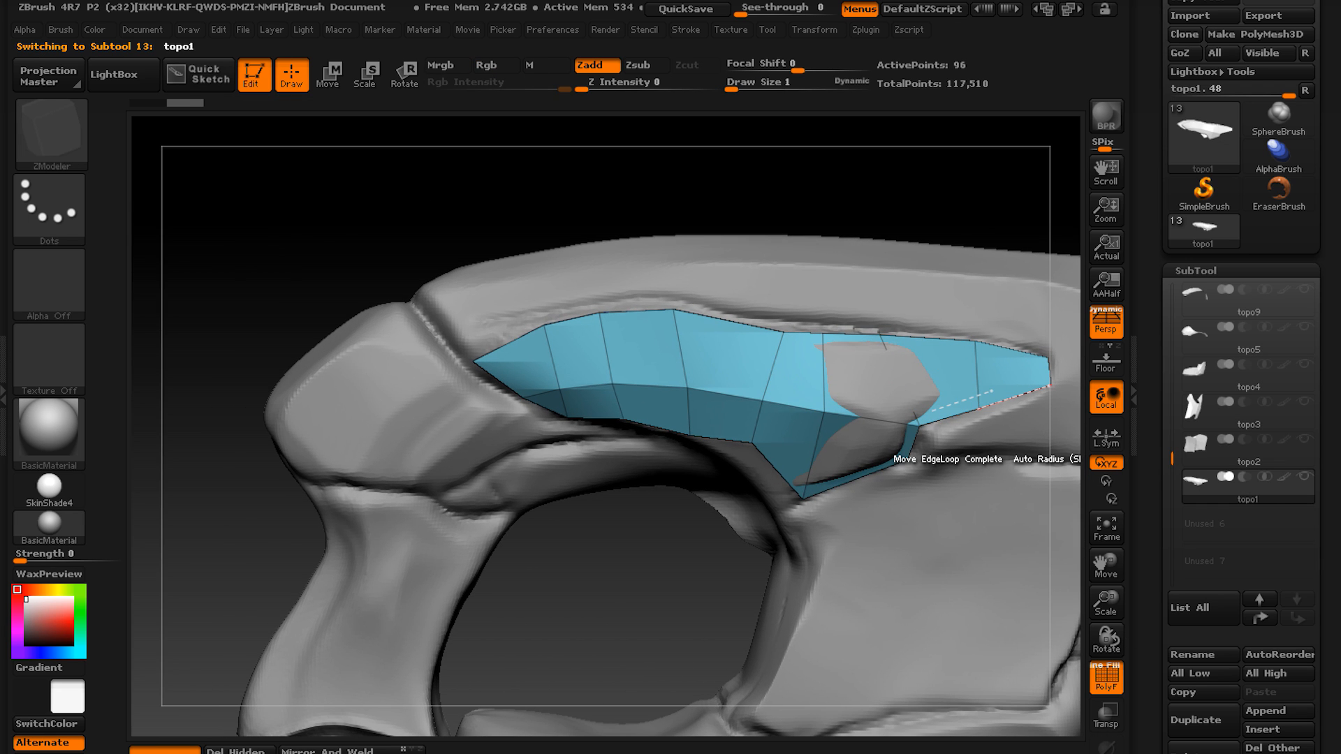
# Turn on Transparency to see topo1's shell through the topo3 sculpt.
pyautogui.click(1105, 746)
pyautogui.click(1106, 746)
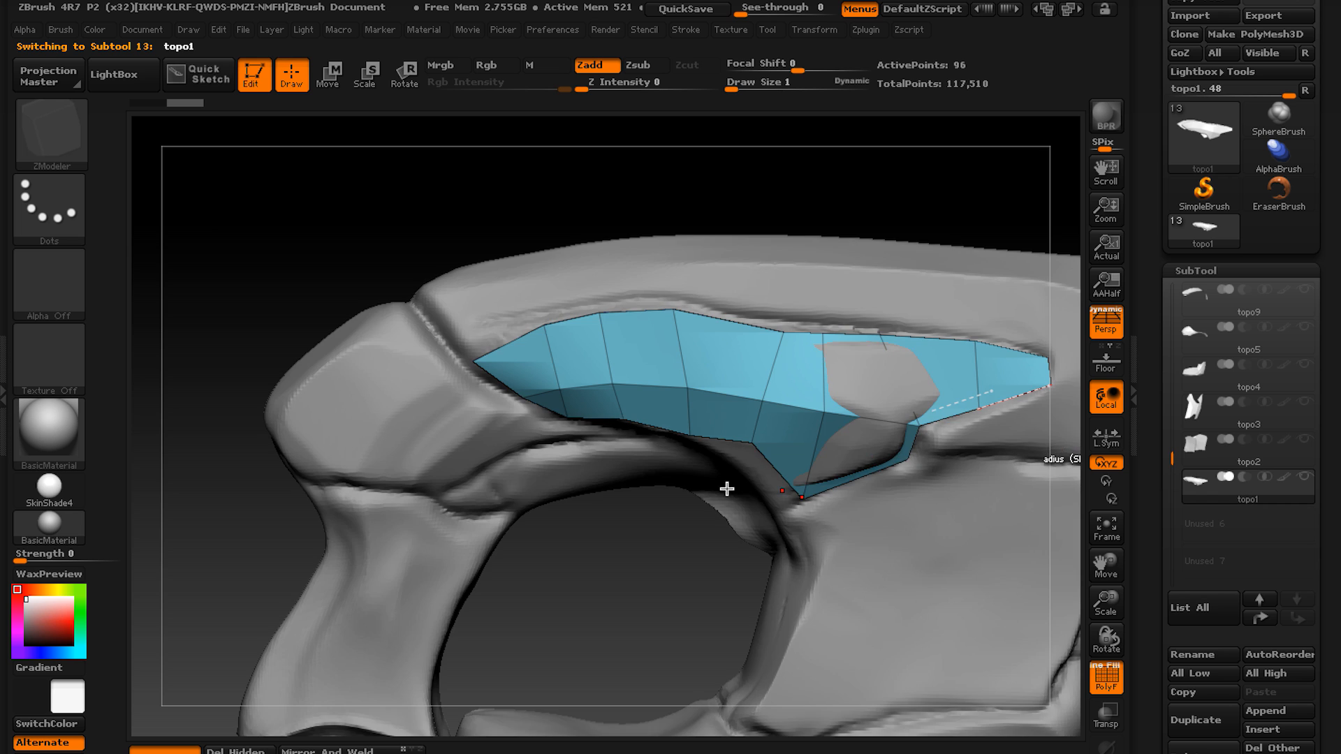
pyautogui.moveTo(725, 488)
pyautogui.keyDown('alt'); pyautogui.mouseDown(button='right')
pyautogui.moveTo(698, 521)
pyautogui.moveTo(1035, 647)
pyautogui.mouseUp(button='right'); pyautogui.keyUp('alt')
pyautogui.click(1097, 729)
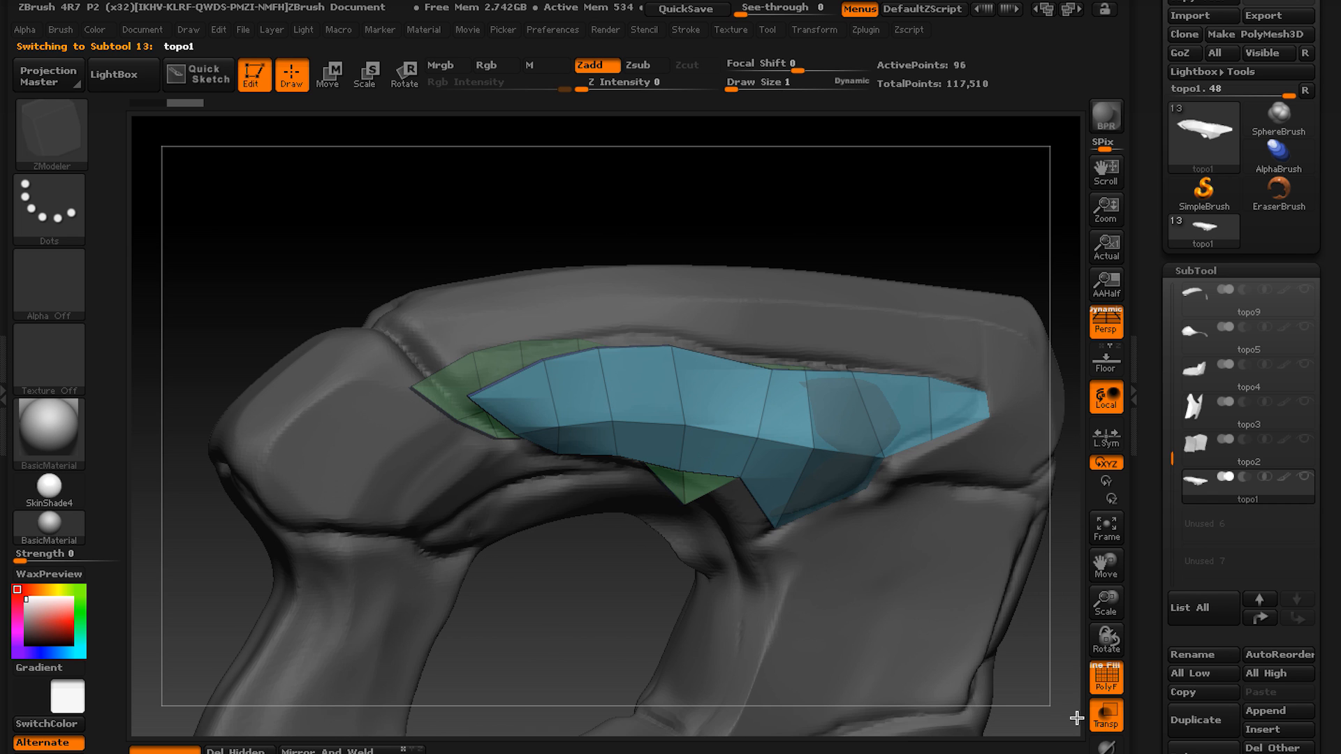
pyautogui.keyDown('ctrl'); pyautogui.moveTo(868, 542); pyautogui.dragTo(807, 607, button='right'); pyautogui.keyUp('ctrl')
# Toggle Ghost on and off and examine from several sides how topo1's shell sits against the sculpt.
pyautogui.click(1103, 746)
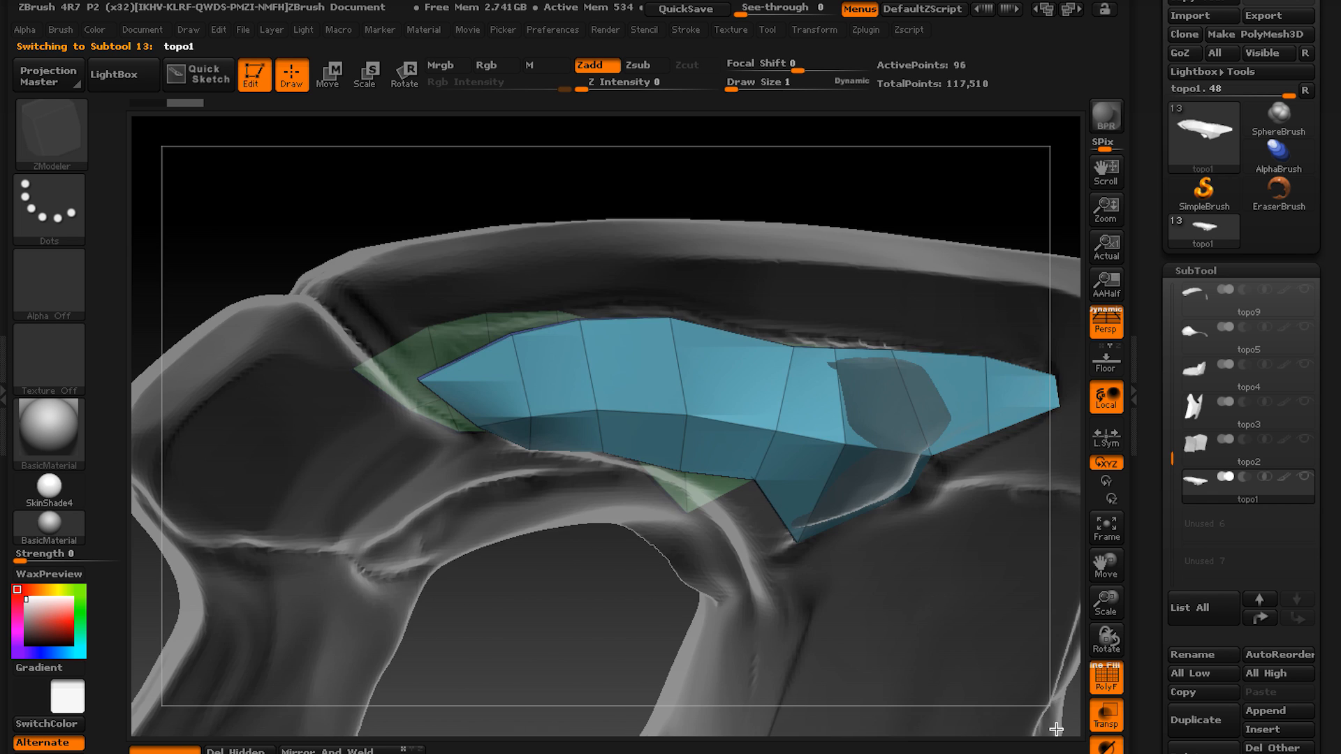
pyautogui.moveTo(723, 572)
pyautogui.keyDown('alt'); pyautogui.mouseDown(button='right')
pyautogui.moveTo(781, 605)
pyautogui.moveTo(1091, 708)
pyautogui.mouseUp(button='right'); pyautogui.keyUp('alt')
pyautogui.click(1106, 747)
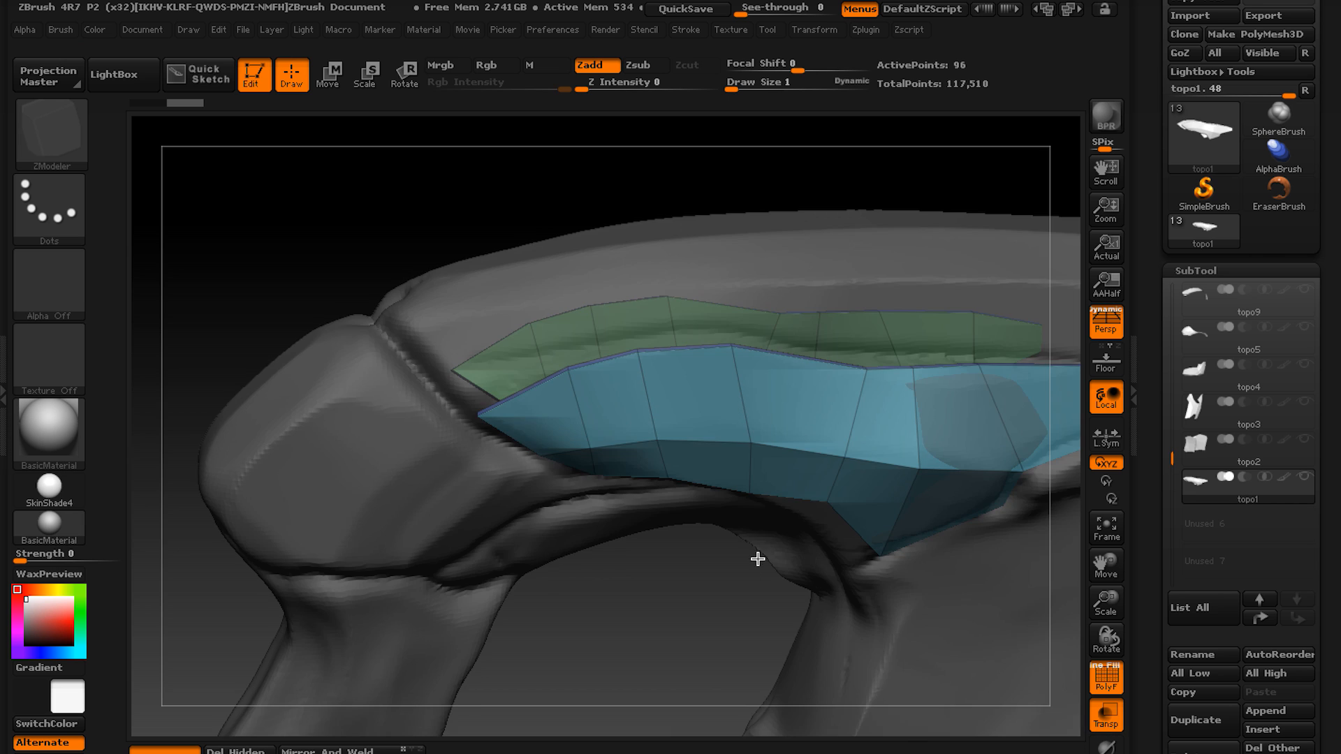
pyautogui.keyDown('alt'); pyautogui.moveTo(757, 560); pyautogui.dragTo(755, 591, button='right'); pyautogui.keyUp('alt')
pyautogui.moveTo(755, 591)
pyautogui.mouseDown(button='right')
pyautogui.moveTo(775, 524)
pyautogui.moveTo(644, 396)
pyautogui.moveTo(674, 567)
pyautogui.mouseUp(button='right')
pyautogui.moveTo(548, 426); pyautogui.dragTo(587, 484, button='right')
pyautogui.moveTo(586, 403); pyautogui.dragTo(464, 389, button='right')
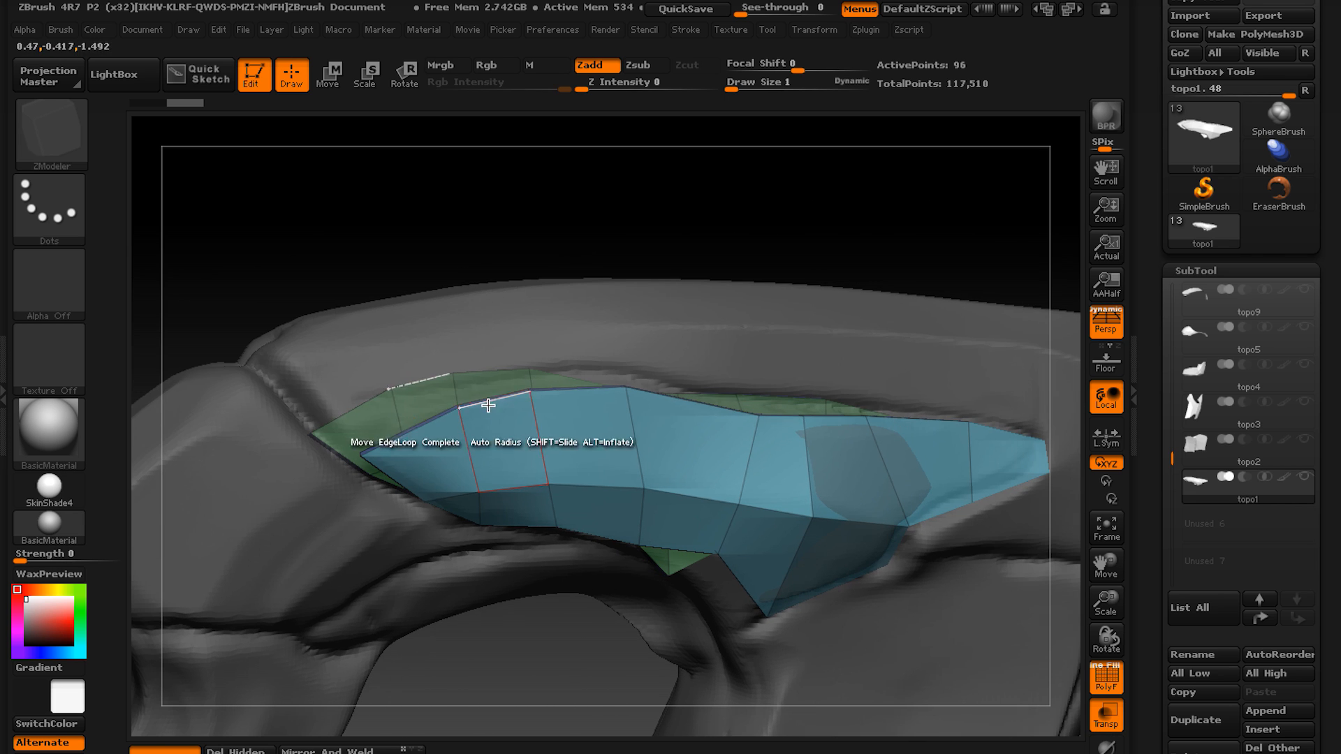
pyautogui.moveTo(934, 523); pyautogui.dragTo(682, 510, button='right')
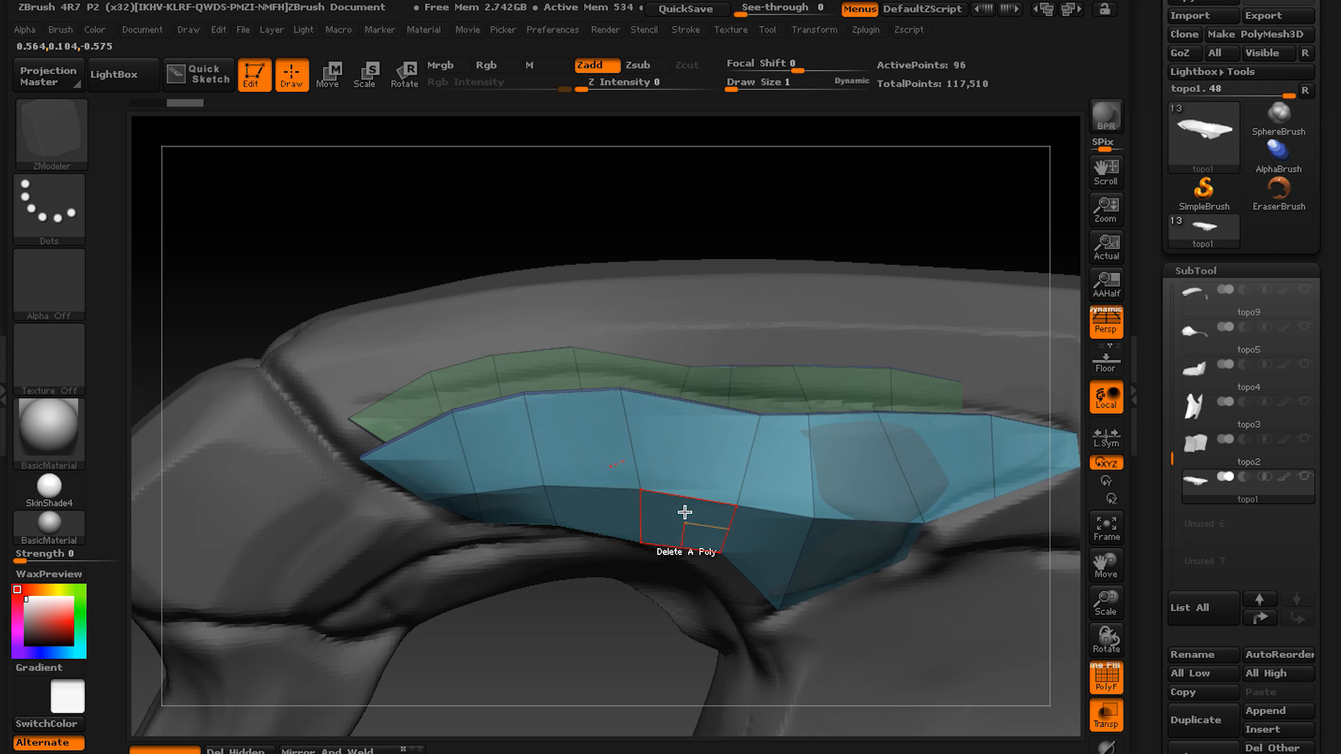
pyautogui.moveTo(922, 485); pyautogui.dragTo(543, 474, button='right')
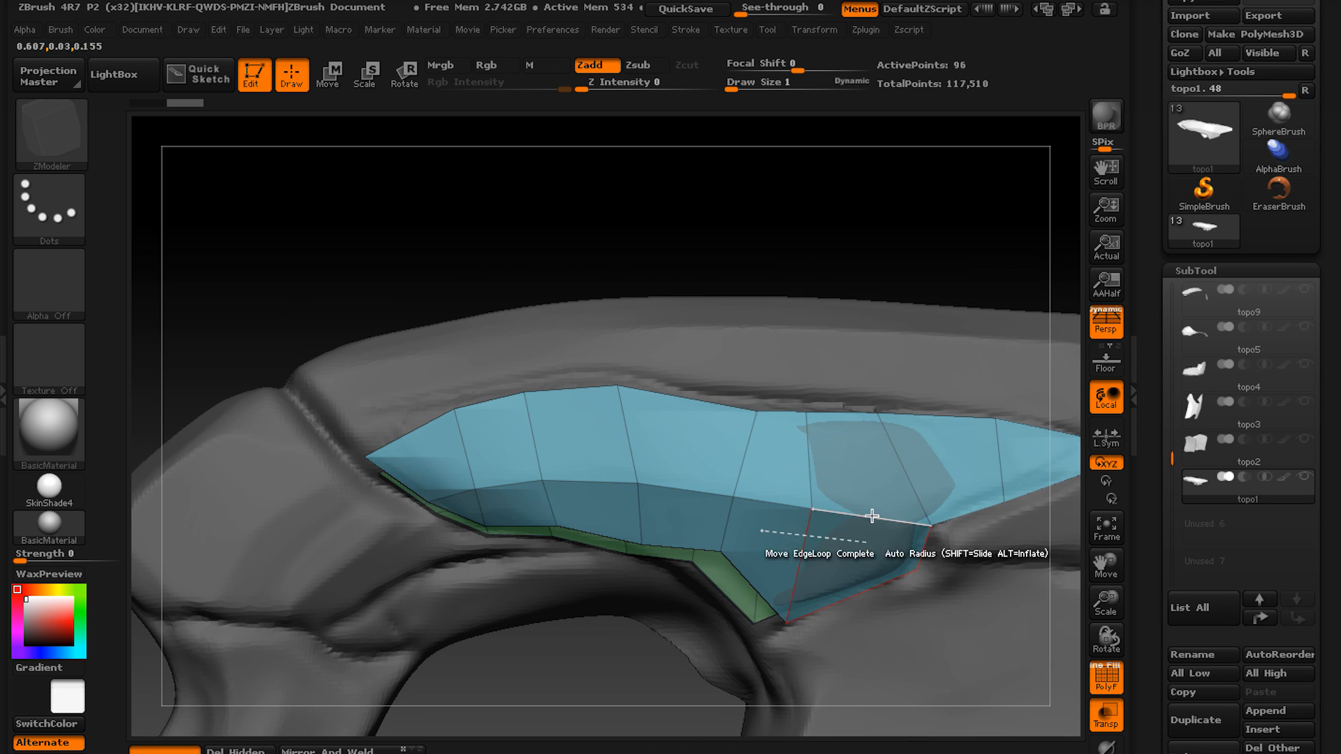
# Preview topo1 smoothed with Dynamic Subdiv and isolate it from the topo3 sculpt.
pyautogui.moveTo(871, 515); pyautogui.dragTo(654, 407, button='right')
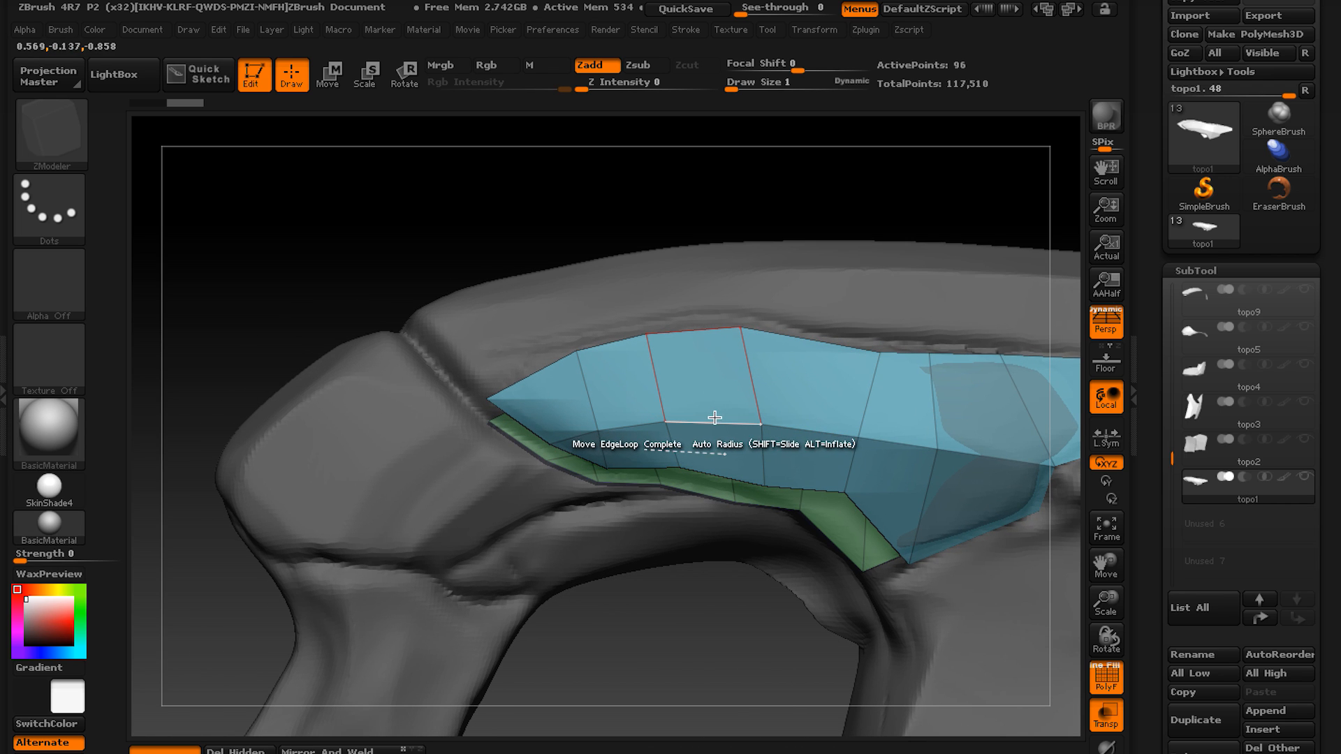
pyautogui.moveTo(723, 426)
pyautogui.mouseDown(button='right')
pyautogui.moveTo(681, 395)
pyautogui.moveTo(652, 479)
pyautogui.moveTo(688, 405)
pyautogui.mouseUp(button='right')
pyautogui.press('d')
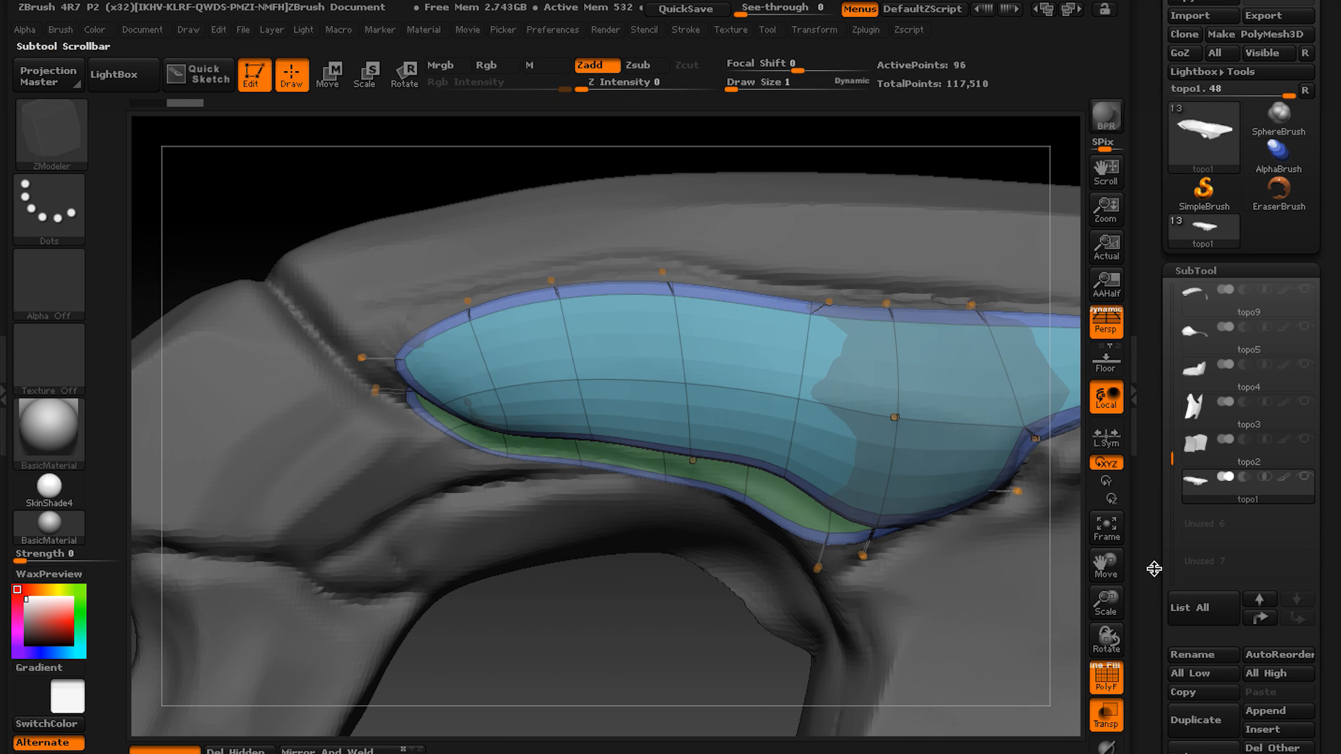
pyautogui.click(1106, 752)
pyautogui.moveTo(549, 547)
pyautogui.mouseDown(button='right')
pyautogui.moveTo(573, 538)
pyautogui.moveTo(629, 555)
pyautogui.mouseUp(button='right')
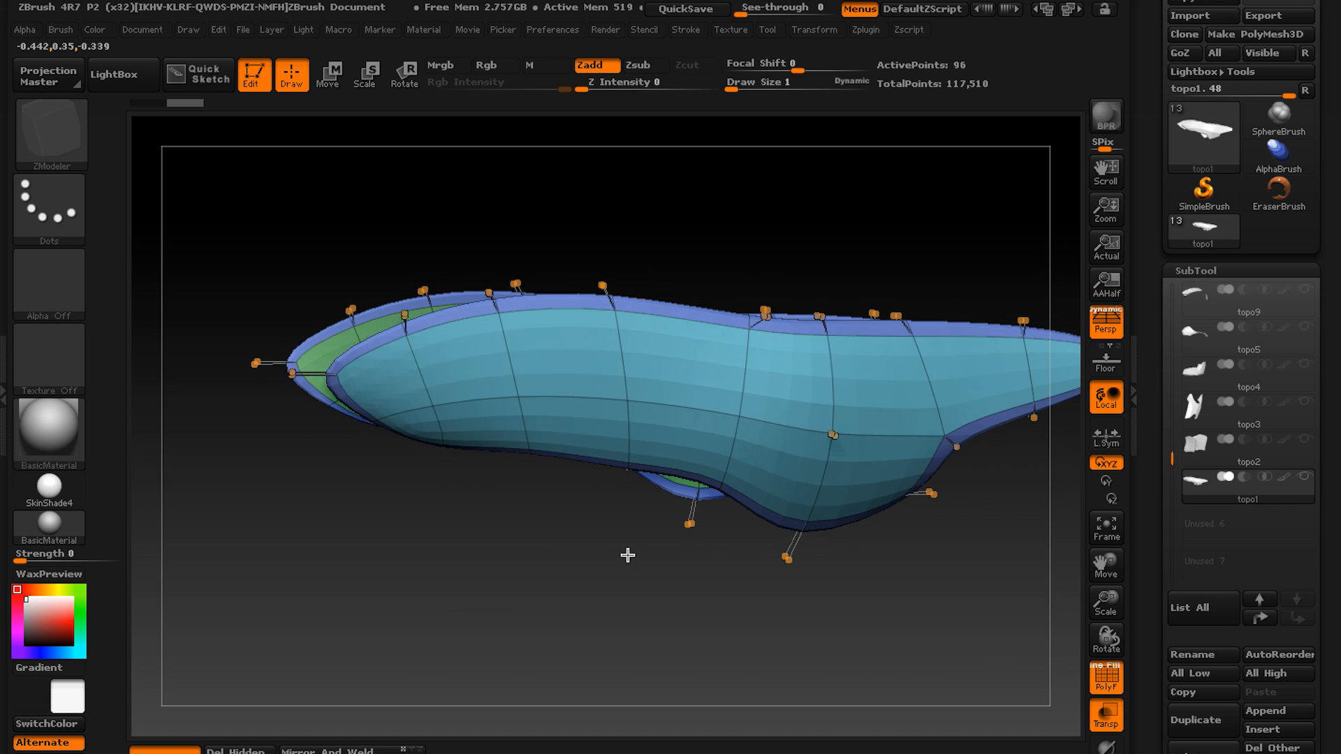
pyautogui.moveTo(626, 506); pyautogui.dragTo(808, 371, button='right')
# Turn off Dynamic Subdiv for topo1 in its Geometry settings.
pyautogui.click(1200, 275)
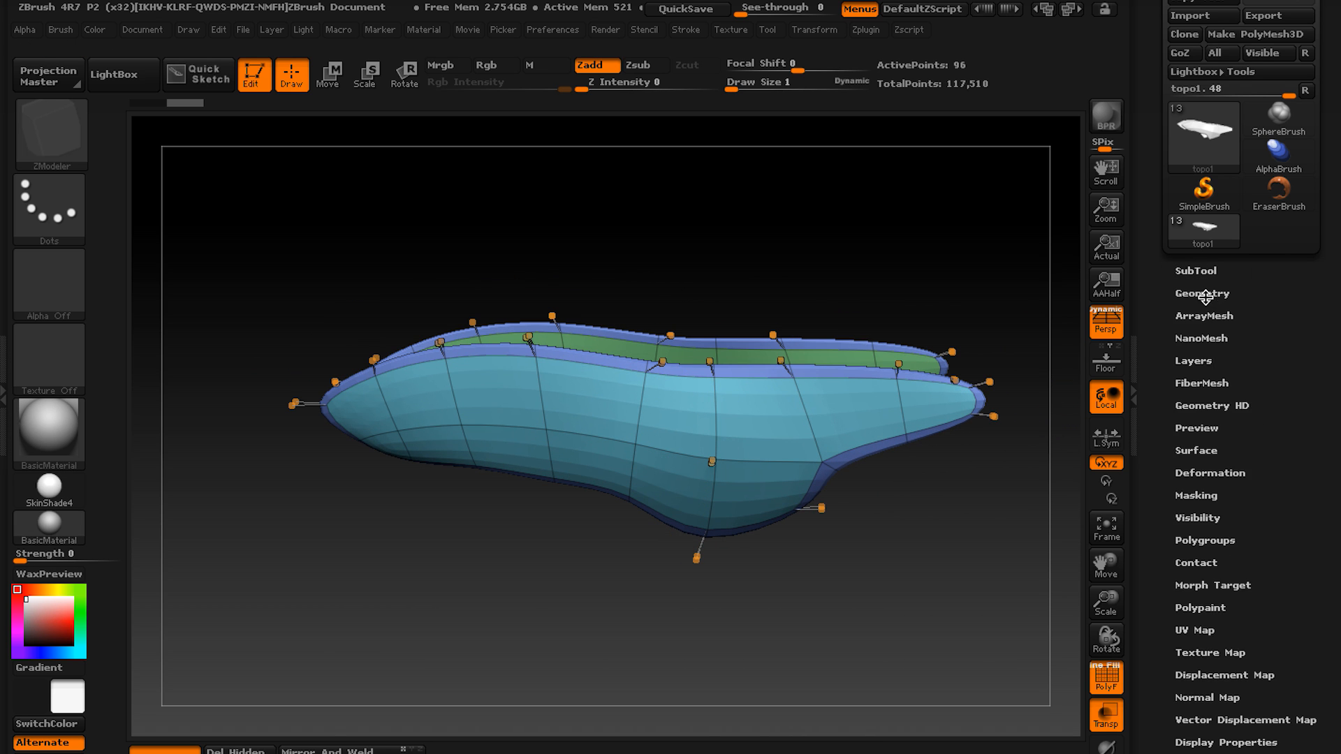
pyautogui.click(1202, 290)
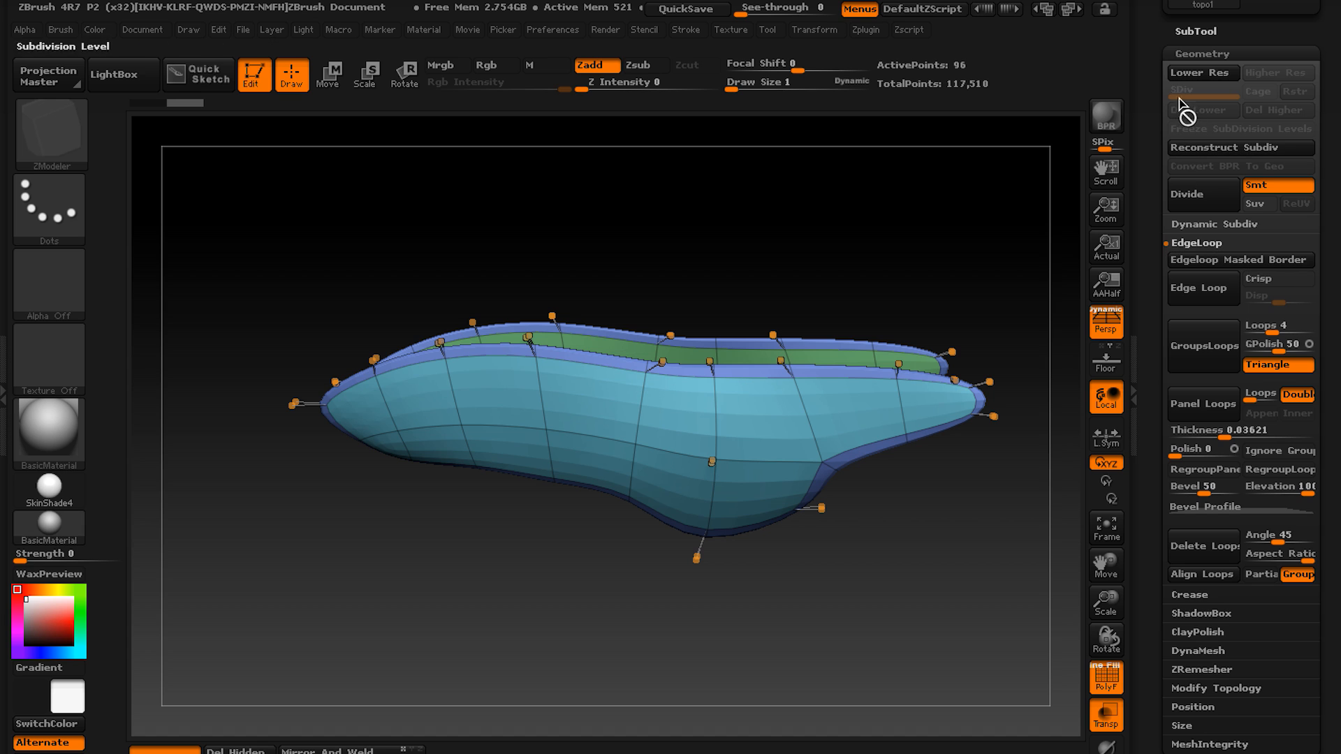
pyautogui.moveTo(689, 357); pyautogui.dragTo(723, 422, button='right')
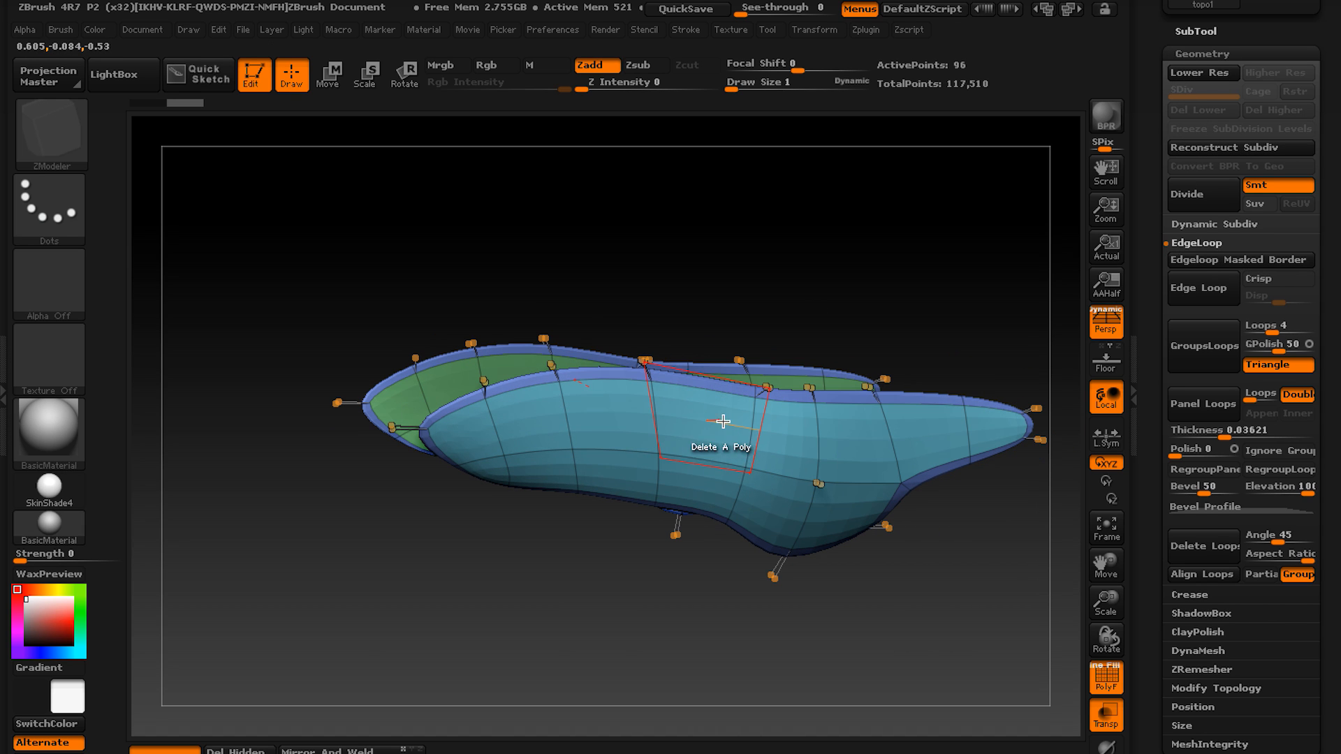
pyautogui.click(1197, 32)
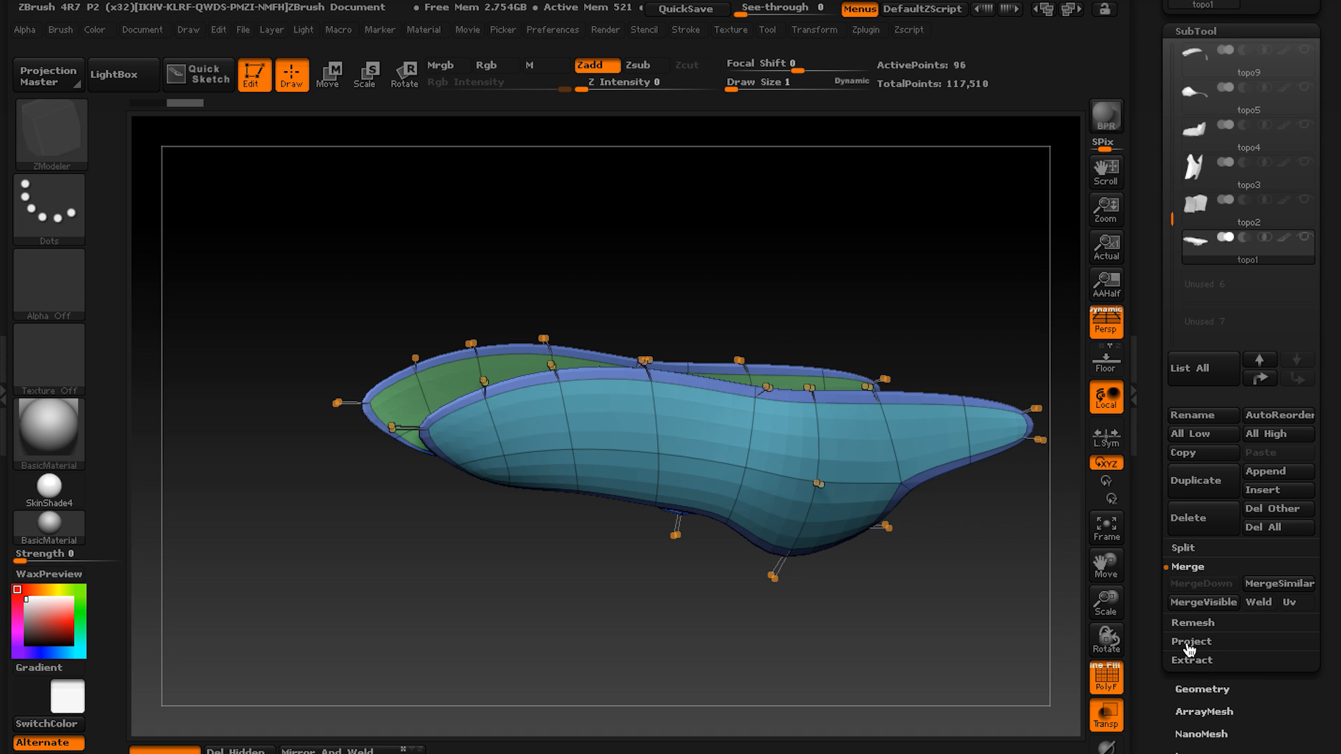
pyautogui.click(1193, 690)
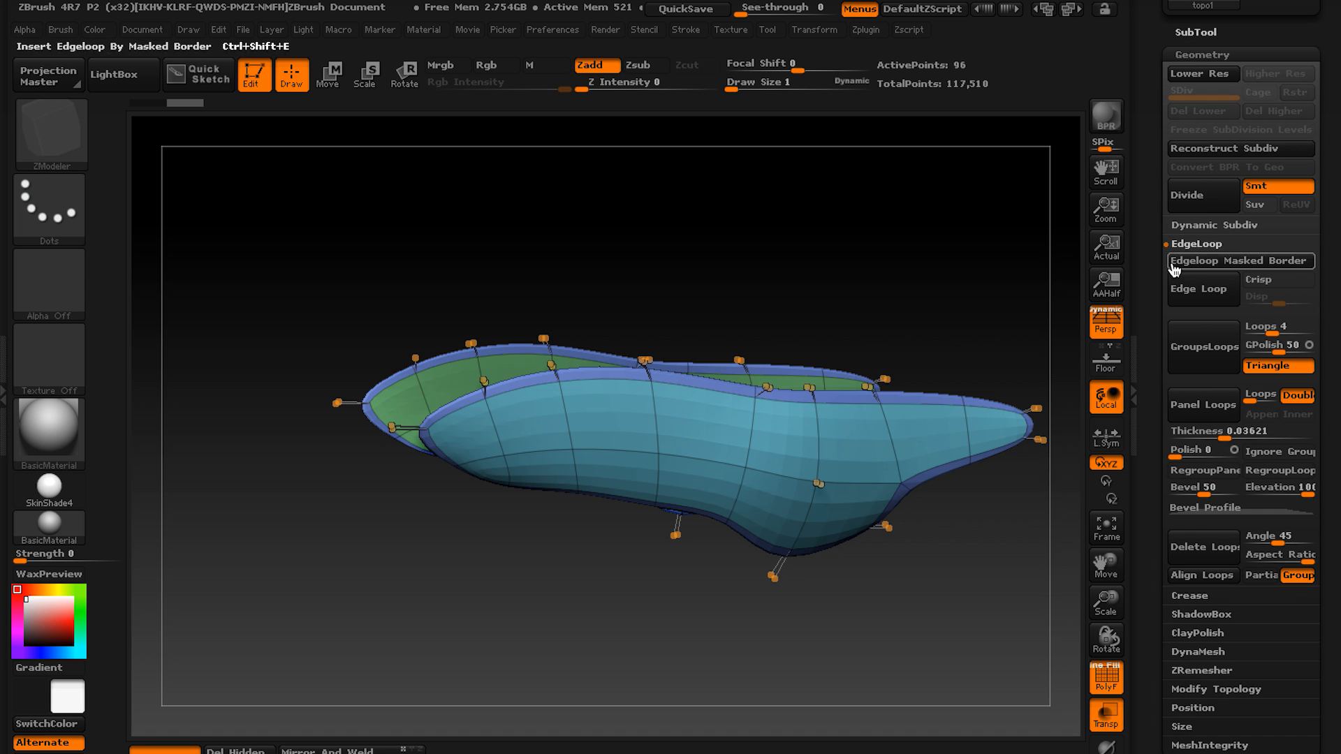
pyautogui.click(1212, 227)
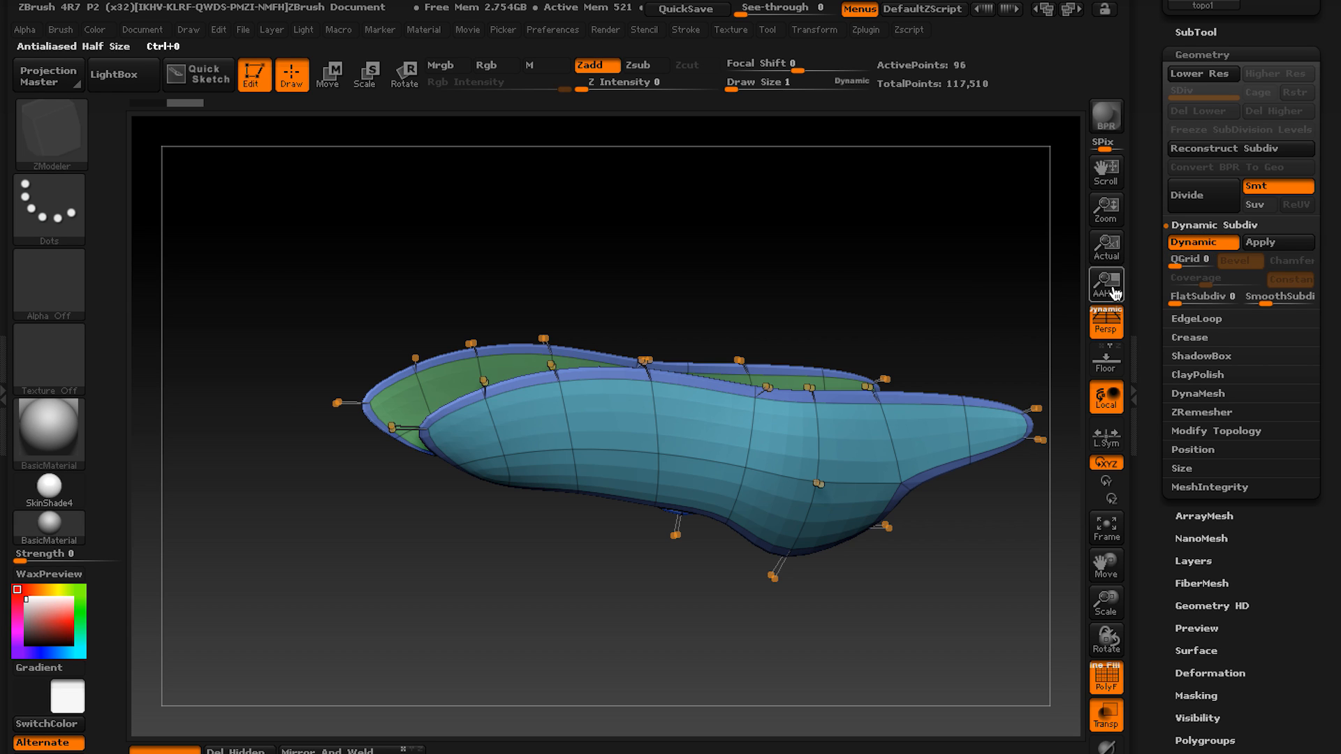
pyautogui.click(1197, 244)
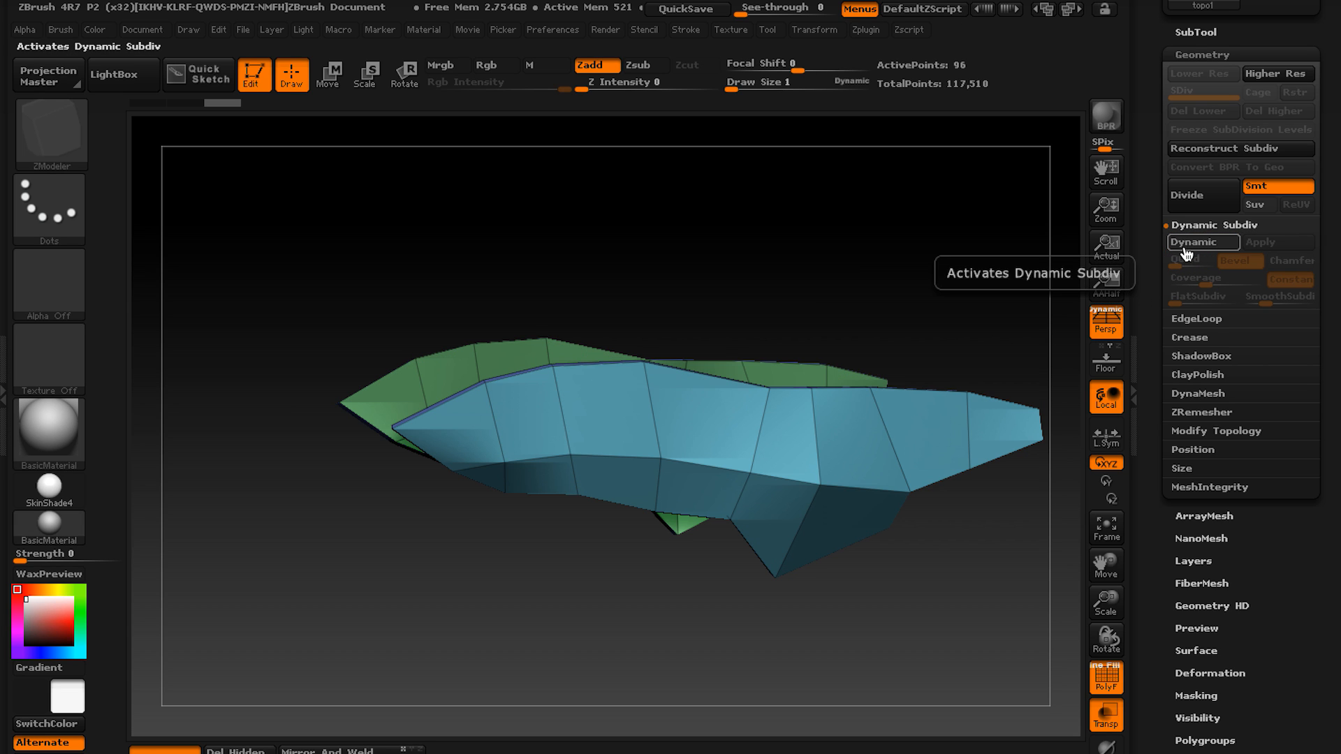
# Toggle Dynamic Subdiv on and off and compare topo1's smoothed shell and rim with its low-poly cage.
pyautogui.press('d')
pyautogui.hotkey('shift', 'd')
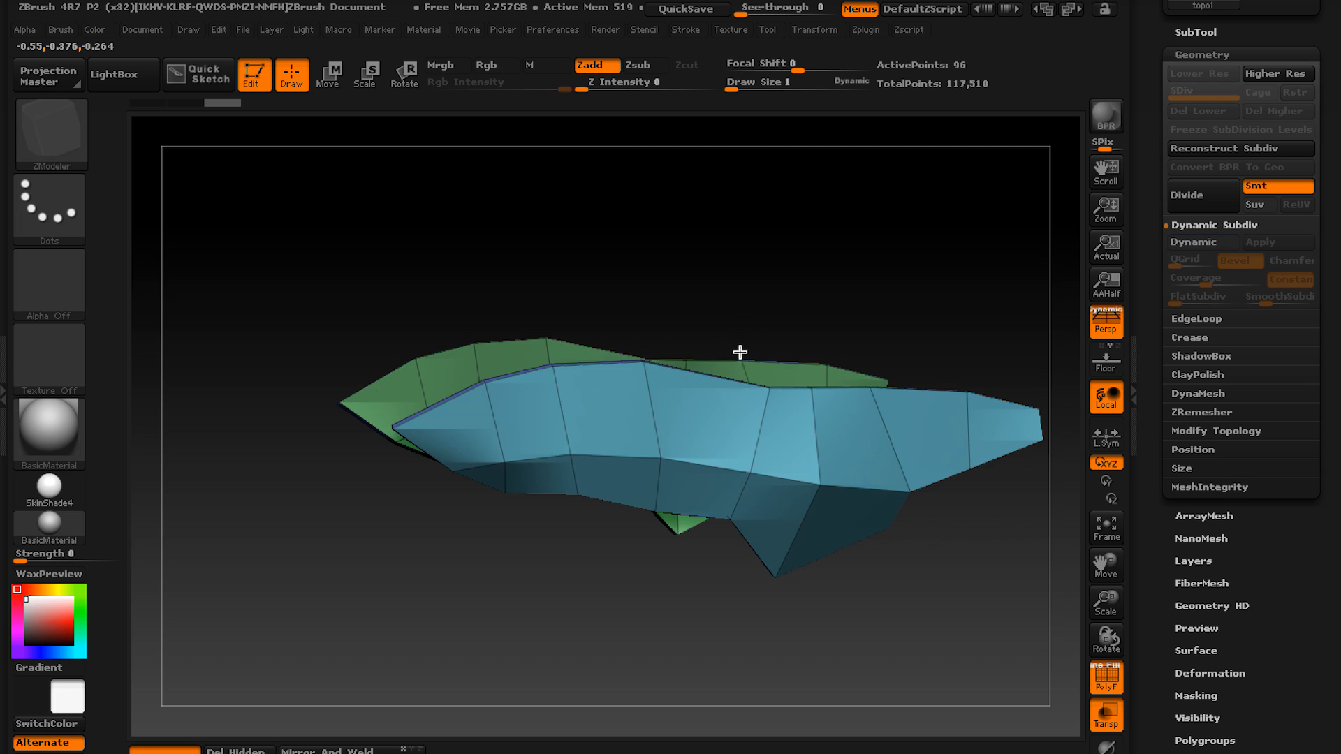
pyautogui.moveTo(721, 425); pyautogui.dragTo(728, 473, button='right')
pyautogui.moveTo(660, 427); pyautogui.dragTo(695, 371, button='right')
pyautogui.press('d')
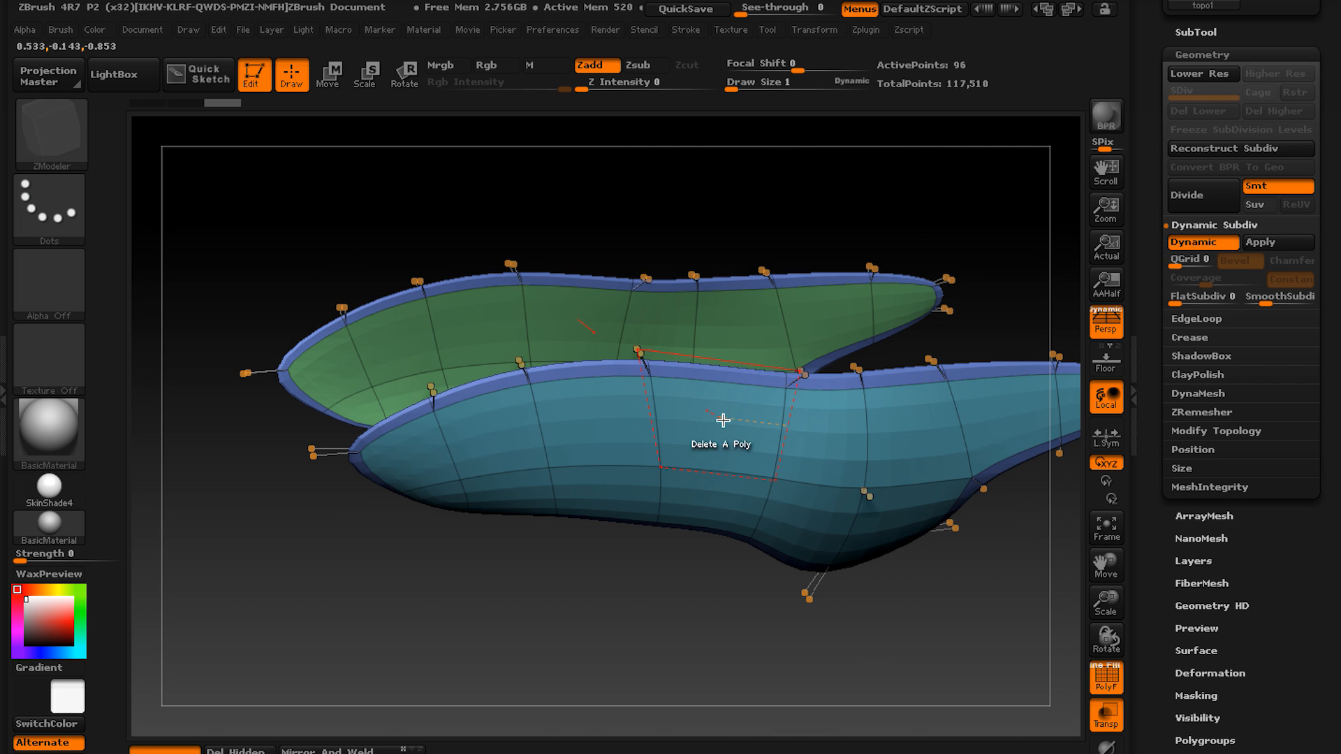
pyautogui.keyDown('alt'); pyautogui.moveTo(721, 422); pyautogui.dragTo(765, 401, button='right'); pyautogui.keyUp('alt')
pyautogui.hotkey('shift', 'd')
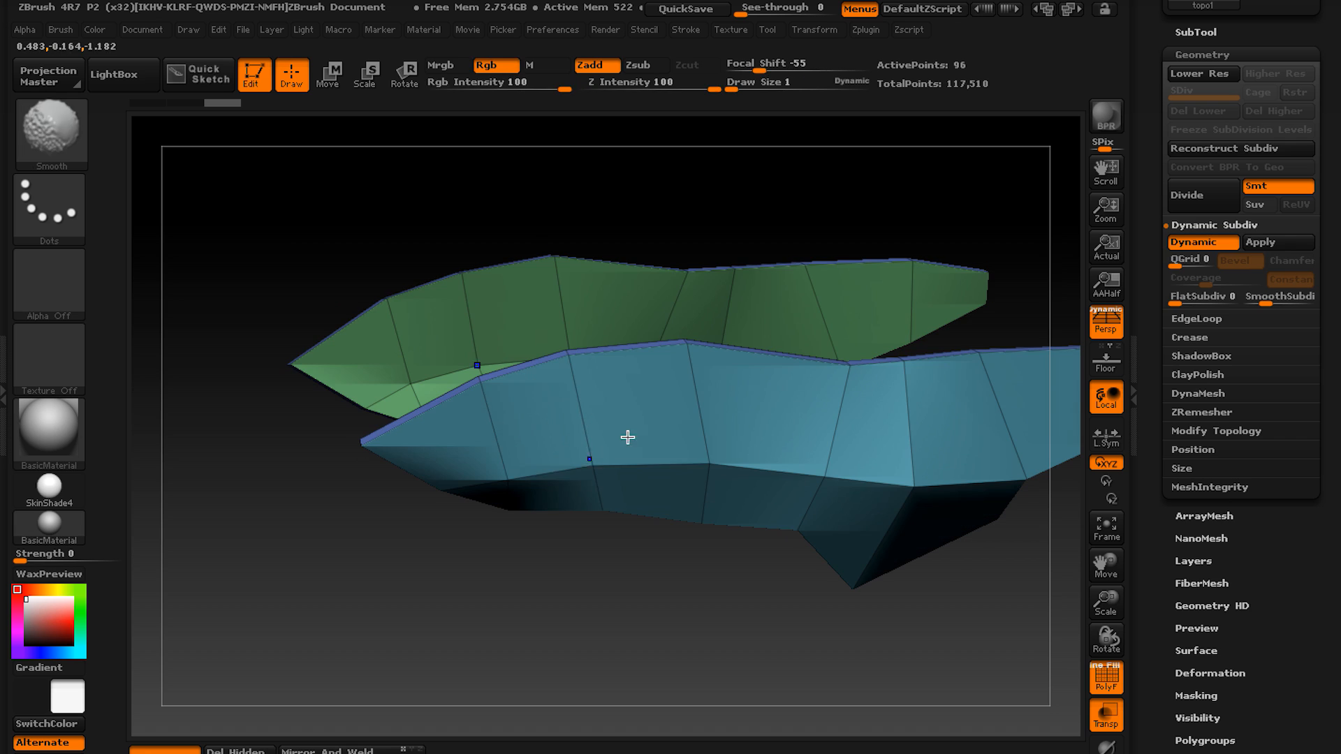
pyautogui.press('d')
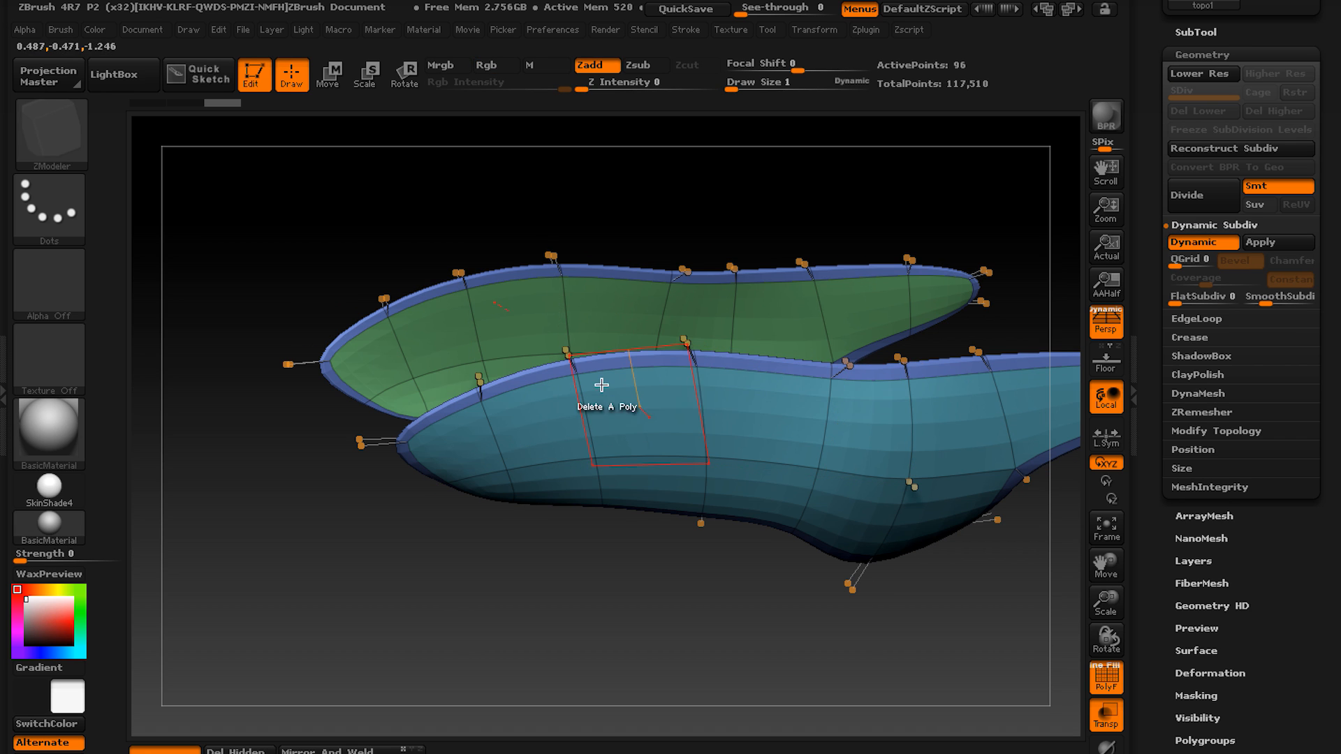
pyautogui.moveTo(599, 383); pyautogui.dragTo(698, 509, button='right')
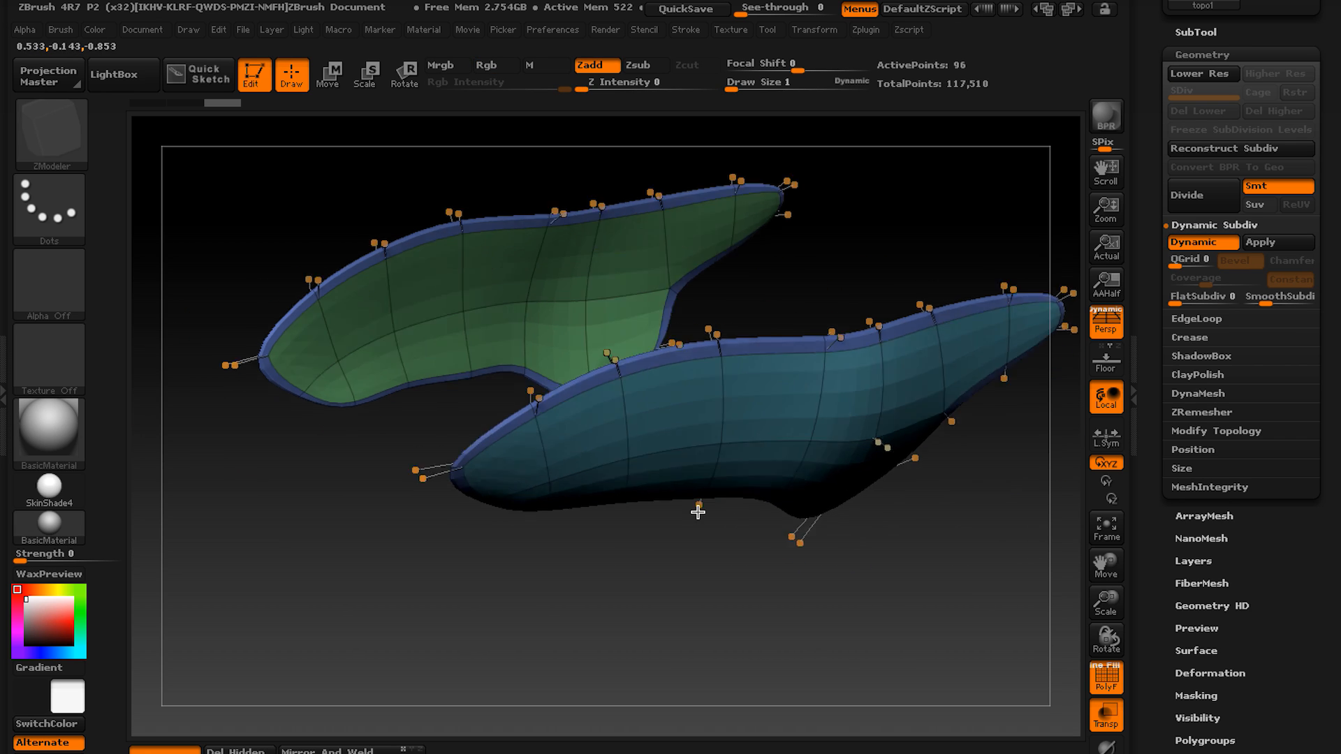
pyautogui.click(1190, 338)
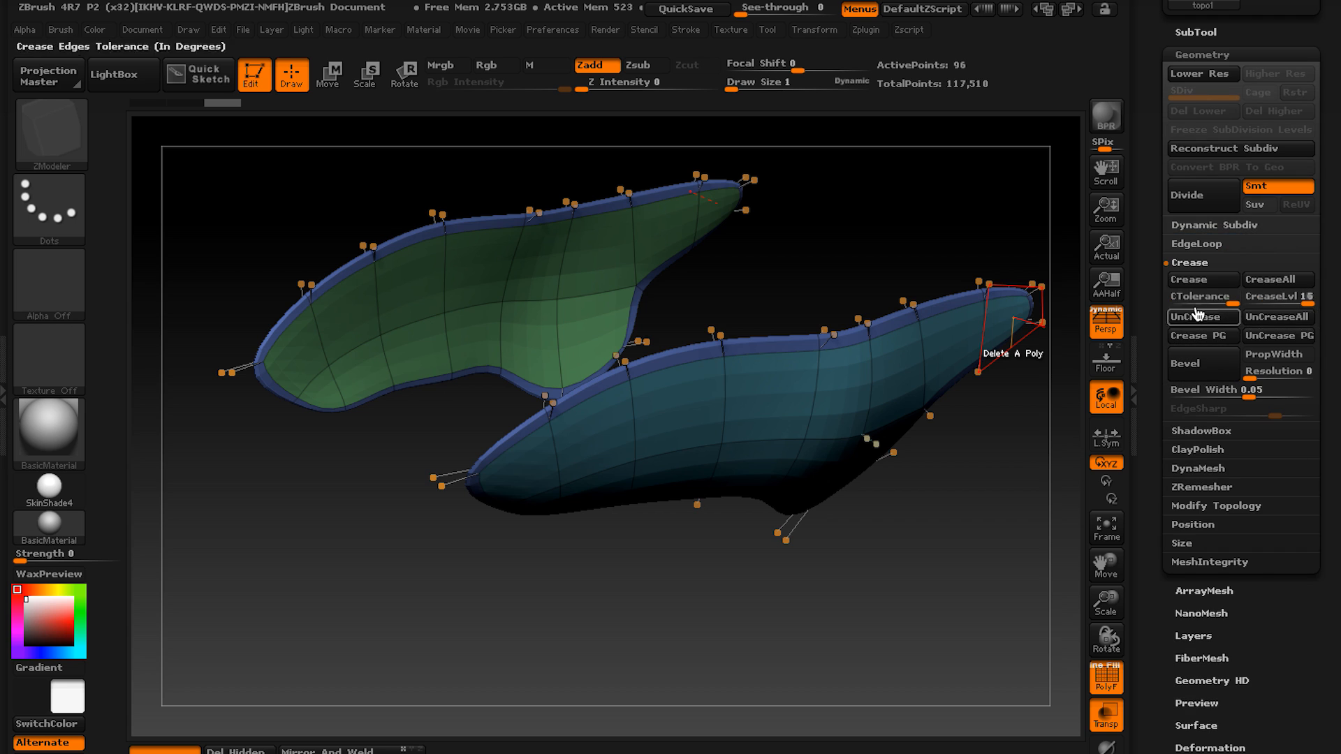
pyautogui.click(1271, 300)
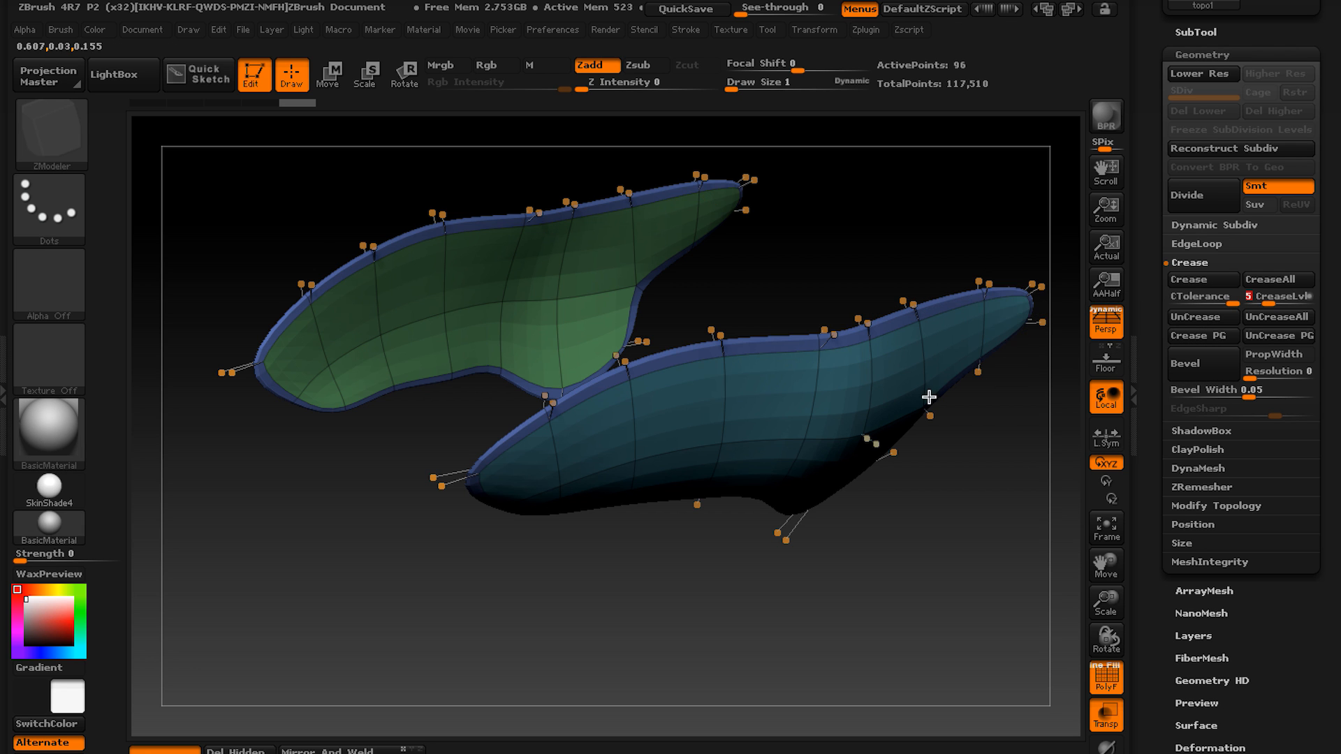
pyautogui.moveTo(928, 395)
pyautogui.mouseDown(button='right')
pyautogui.moveTo(886, 349)
pyautogui.moveTo(931, 417)
pyautogui.moveTo(873, 422)
pyautogui.moveTo(848, 377)
pyautogui.moveTo(898, 291)
pyautogui.mouseUp(button='right')
pyautogui.click(1188, 266)
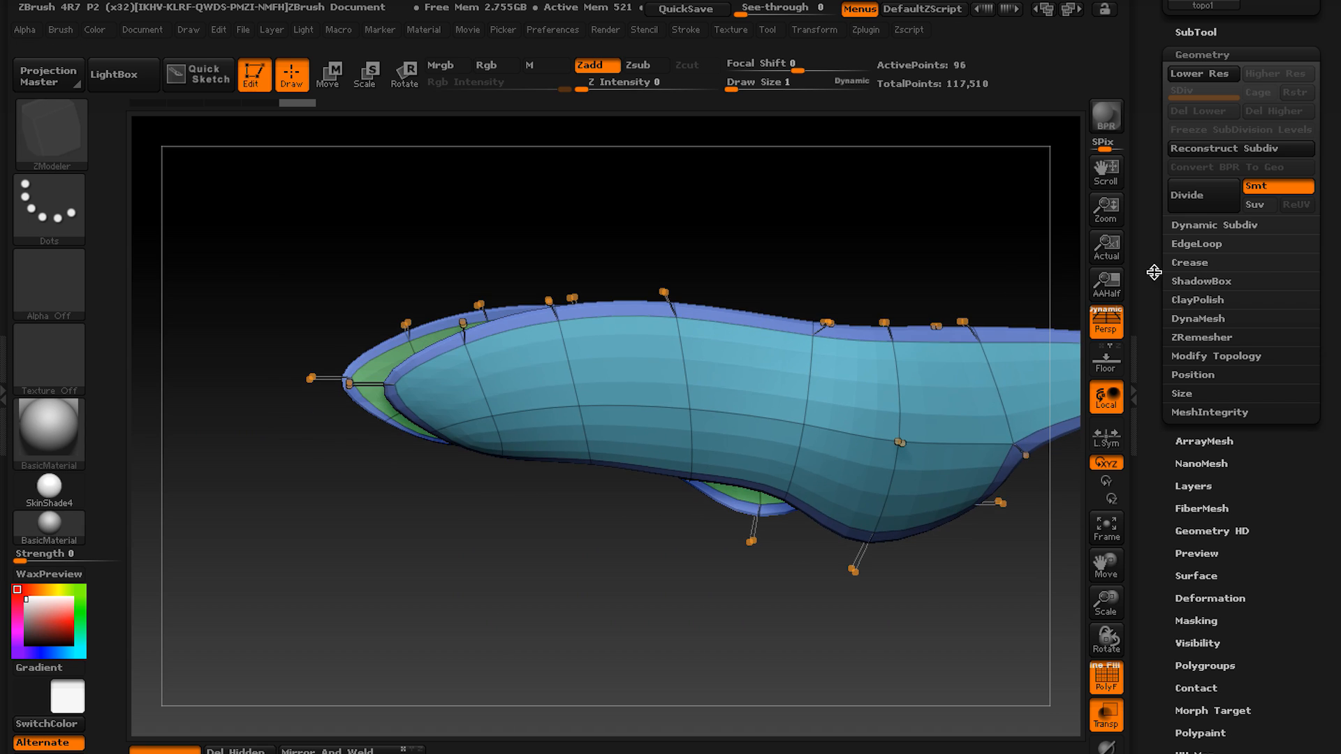
pyautogui.moveTo(971, 356); pyautogui.dragTo(956, 427, button='right')
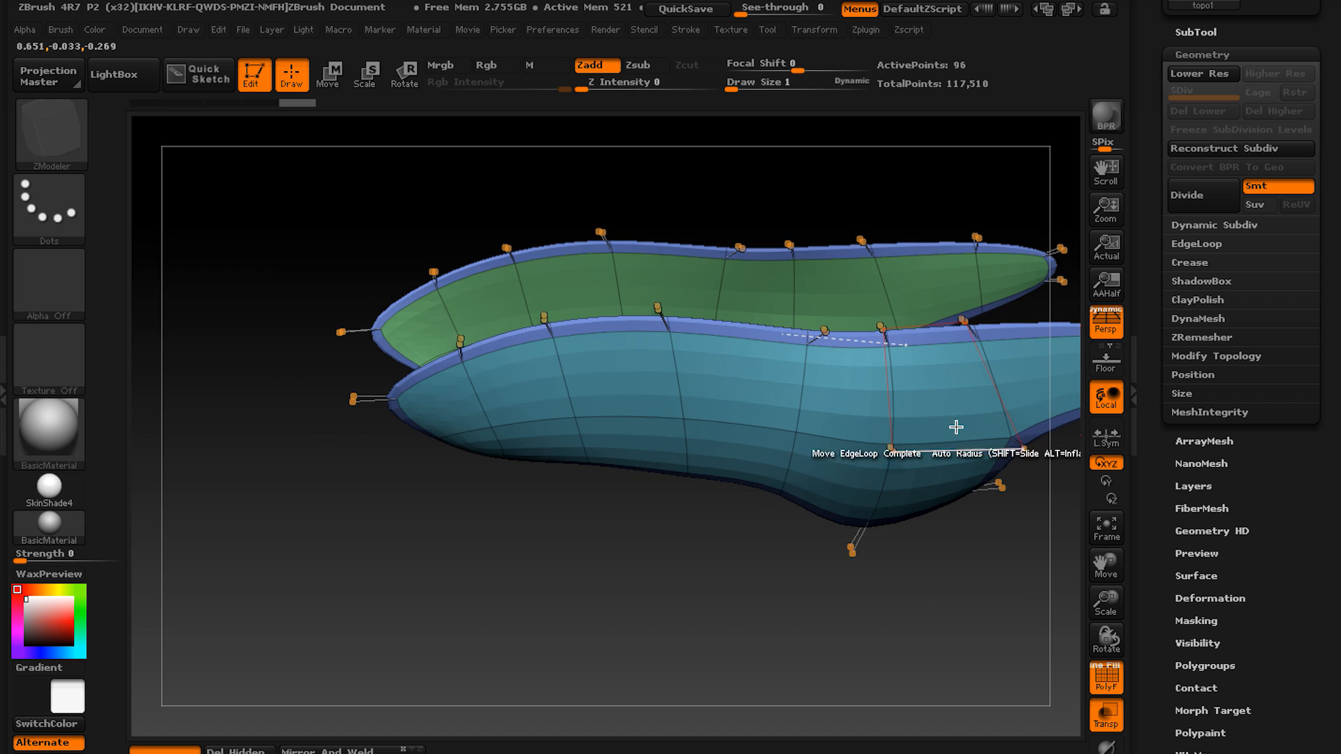
pyautogui.click(1191, 260)
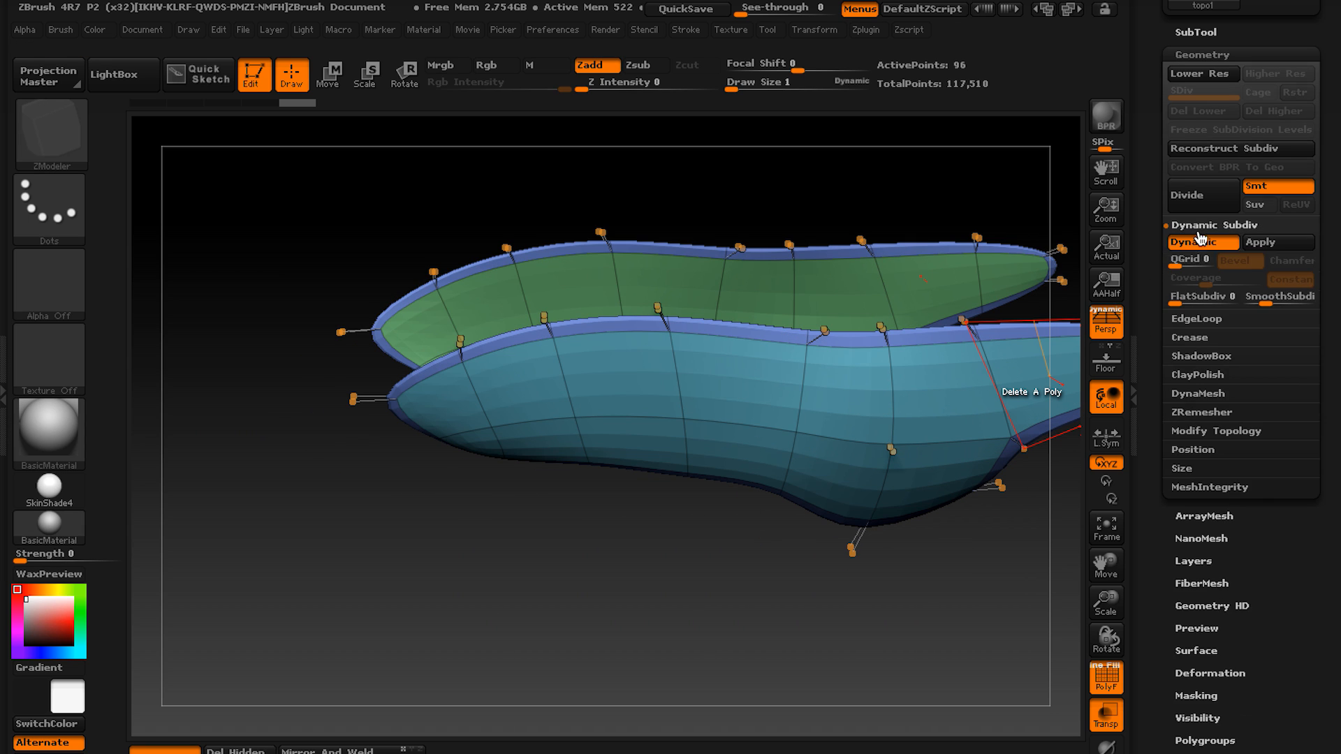
pyautogui.click(1191, 260)
pyautogui.click(1195, 244)
pyautogui.click(1195, 245)
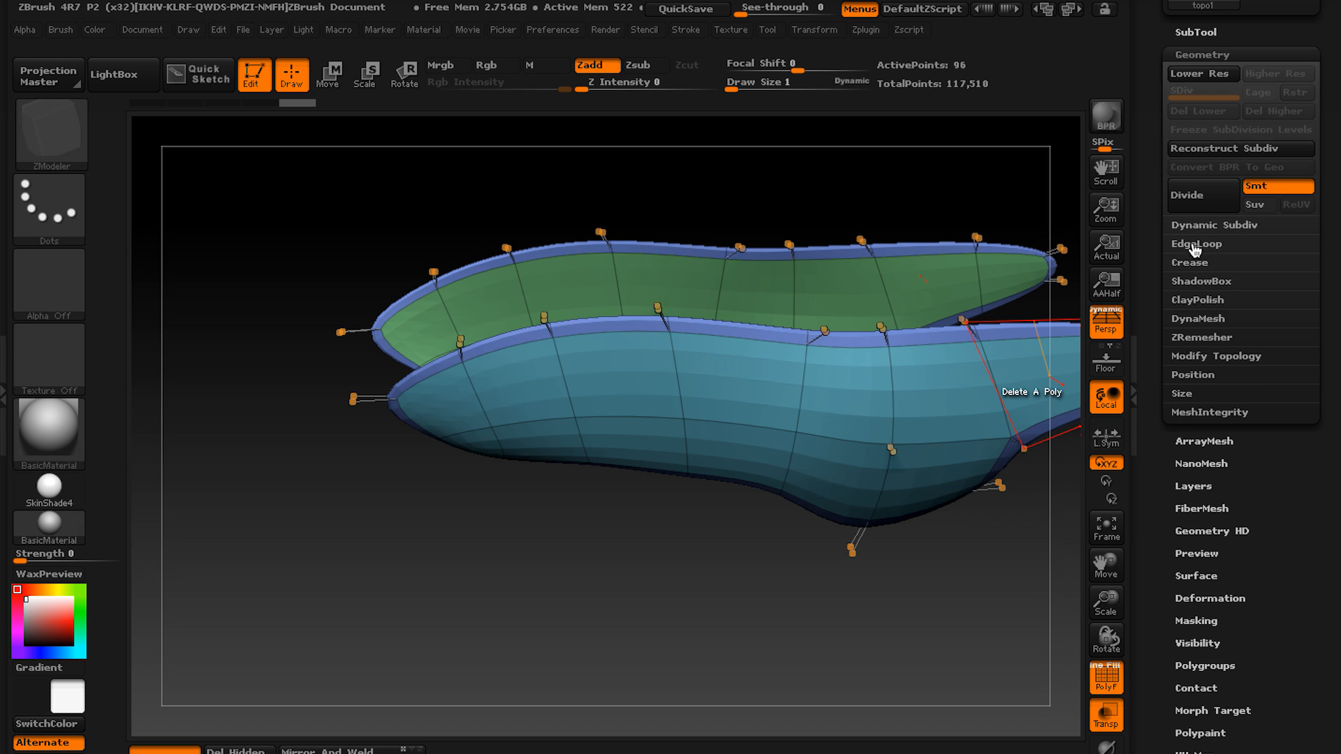
# Crease topo1's polygroup borders with Crease PG and inspect the rims of the shell.
pyautogui.click(1191, 263)
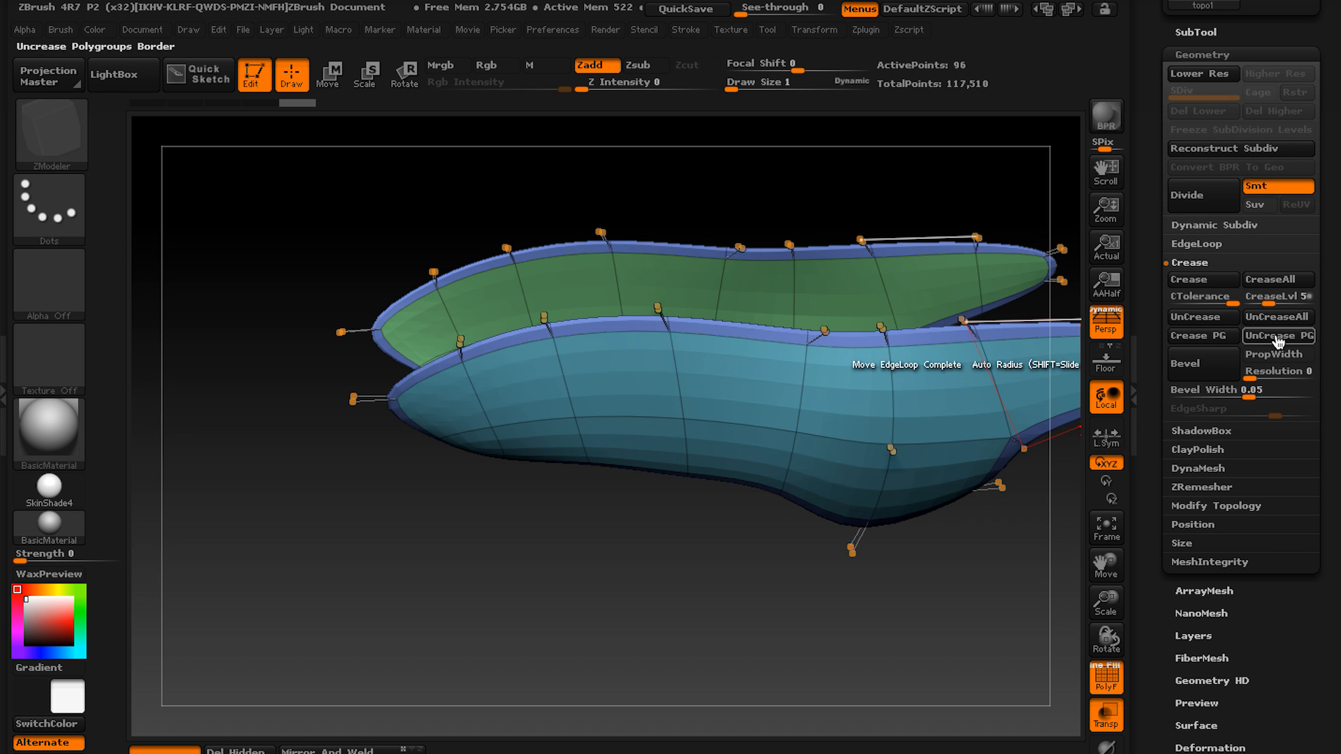
pyautogui.click(1188, 337)
pyautogui.moveTo(890, 350); pyautogui.dragTo(912, 357, button='right')
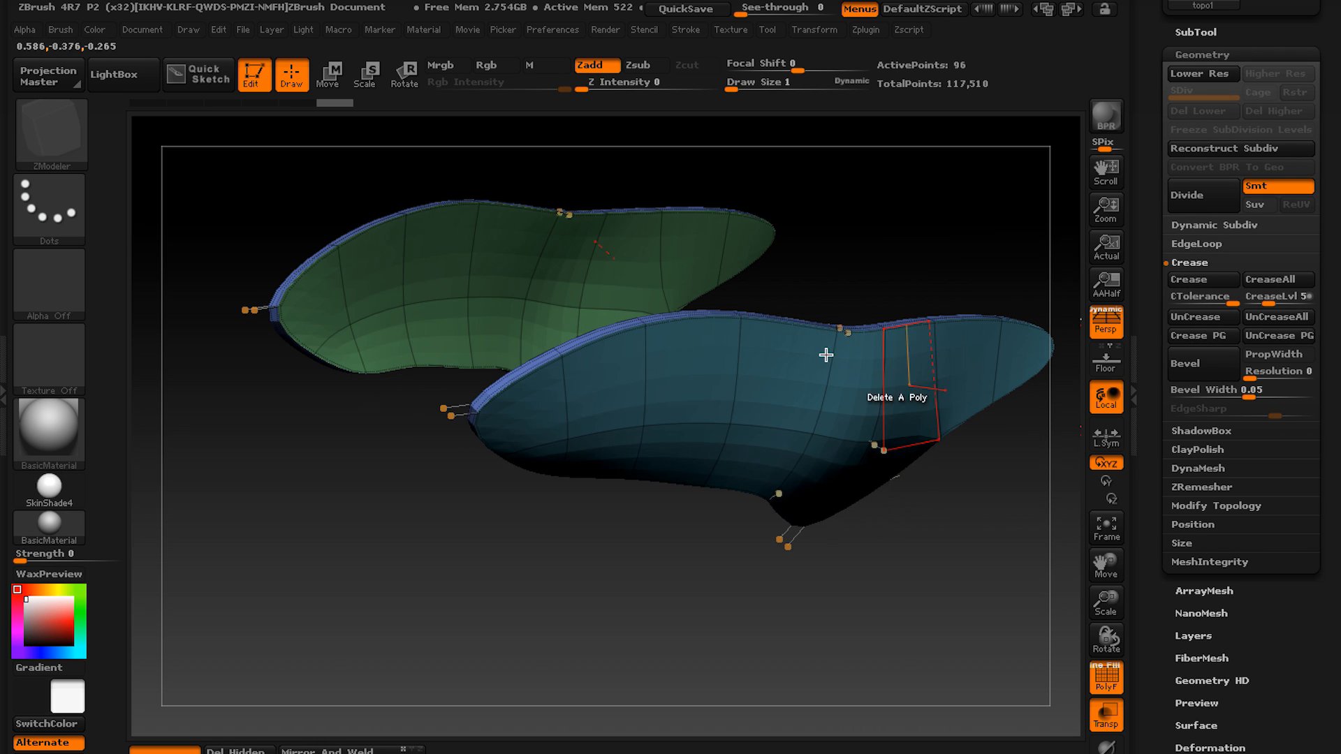
pyautogui.keyDown('ctrl'); pyautogui.moveTo(614, 339); pyautogui.dragTo(594, 364, button='right'); pyautogui.keyUp('ctrl')
pyautogui.moveTo(967, 410); pyautogui.dragTo(815, 449, button='right')
# Set the ZModeler edge action to Crease with the target EdgeLoop Complete and show the sculpt around topo1 again.
pyautogui.rightClick(642, 466)
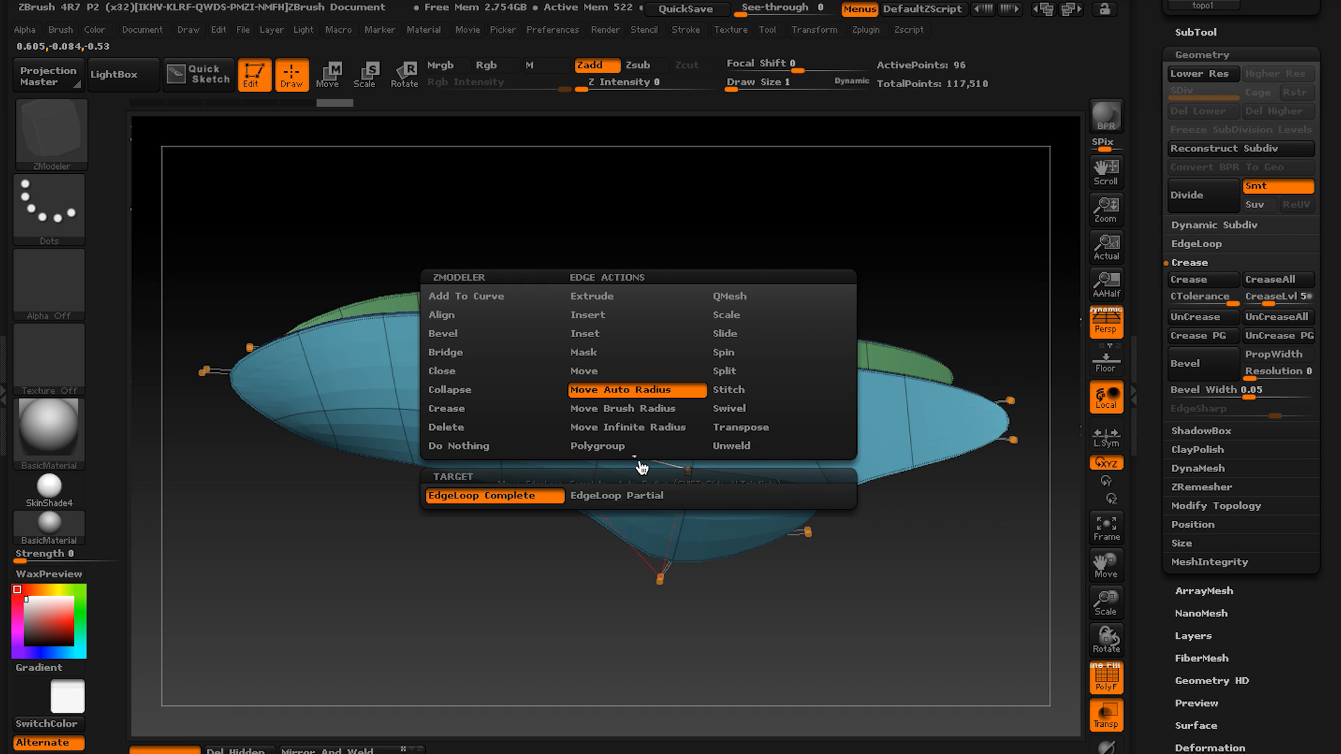
pyautogui.click(461, 411)
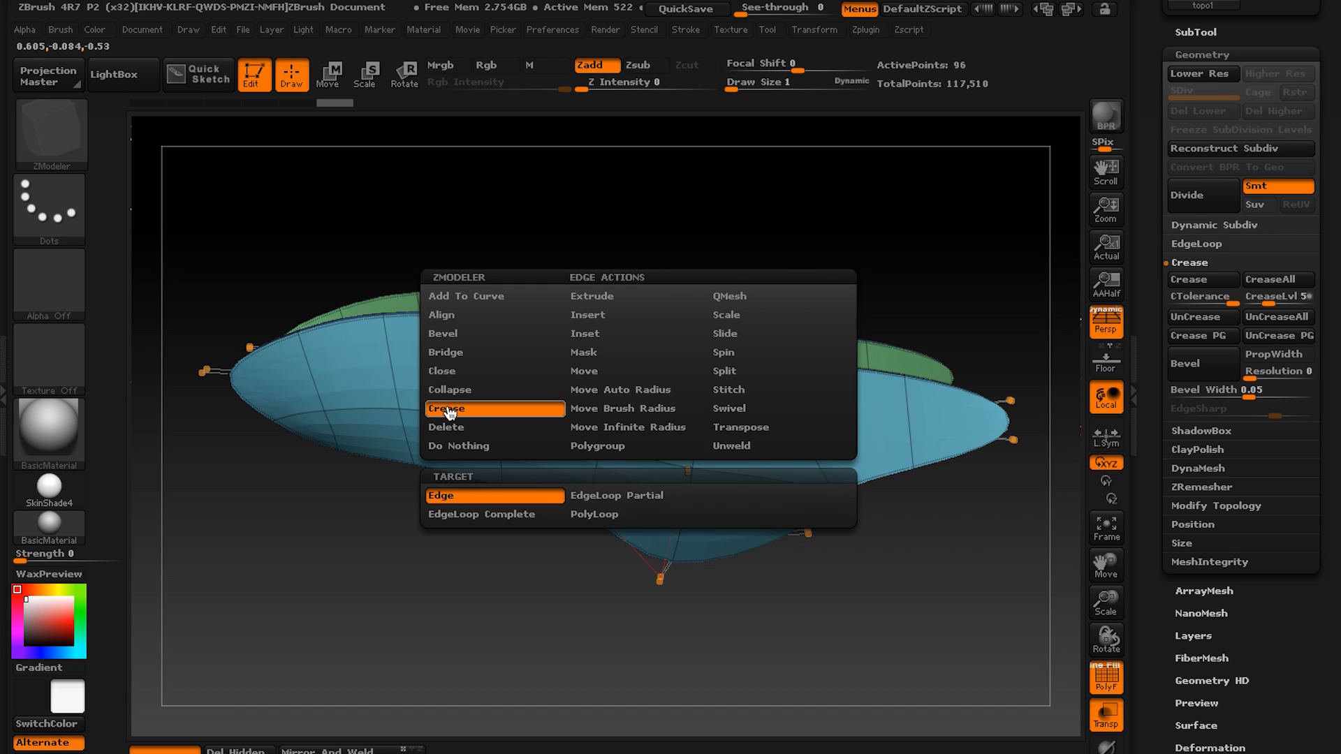
pyautogui.click(552, 519)
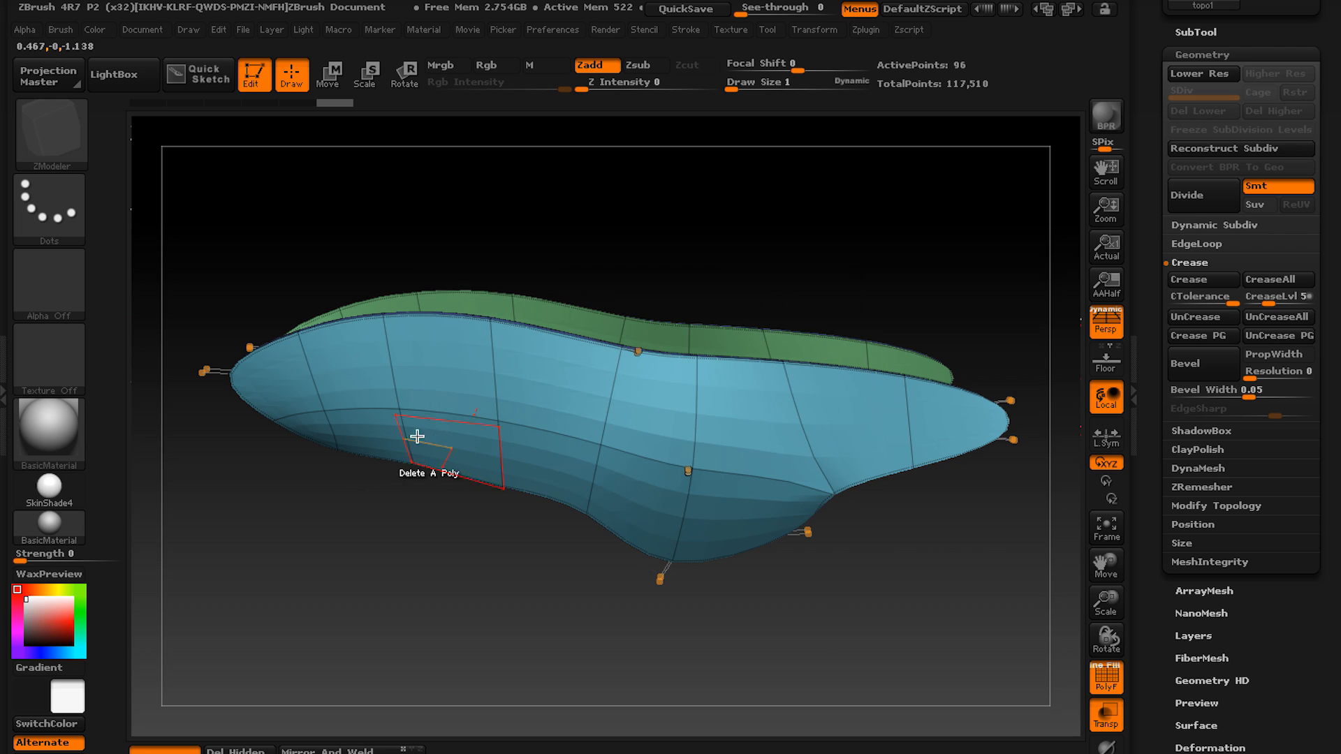
pyautogui.moveTo(417, 440); pyautogui.dragTo(944, 466, button='right')
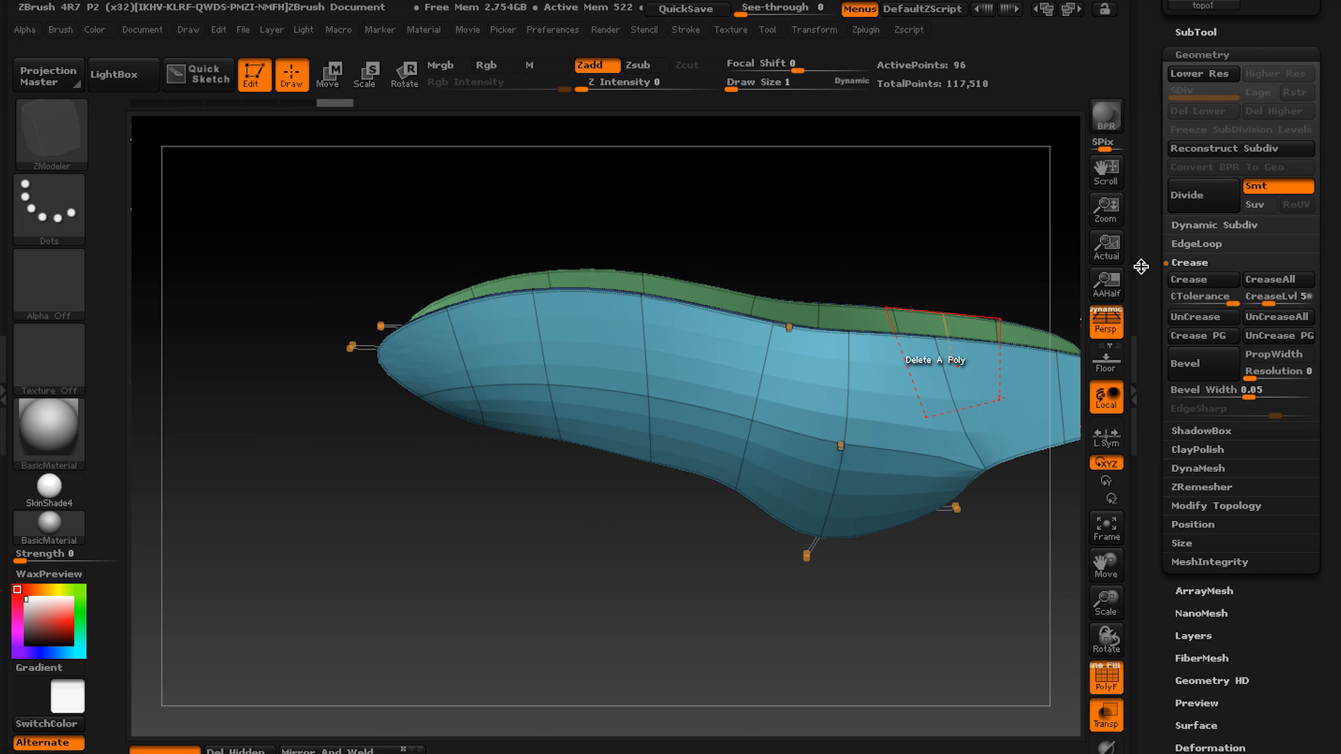
pyautogui.click(1107, 753)
# Crease the complete edge loop running lengthwise along the middle of topo1's shell.
pyautogui.keyDown('alt'); pyautogui.moveTo(629, 470); pyautogui.dragTo(574, 536, button='right'); pyautogui.keyUp('alt')
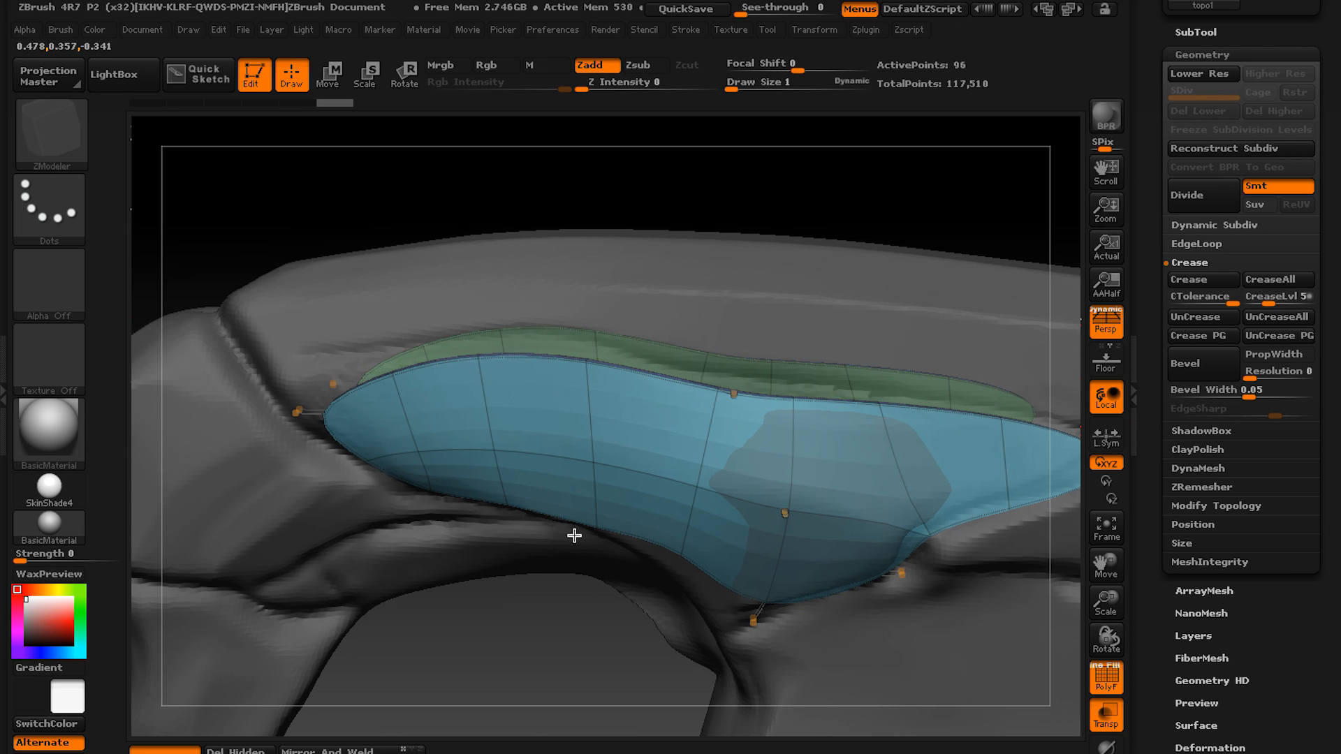
pyautogui.click(556, 464)
pyautogui.keyDown('alt'); pyautogui.moveTo(601, 443); pyautogui.dragTo(663, 411, button='right'); pyautogui.keyUp('alt')
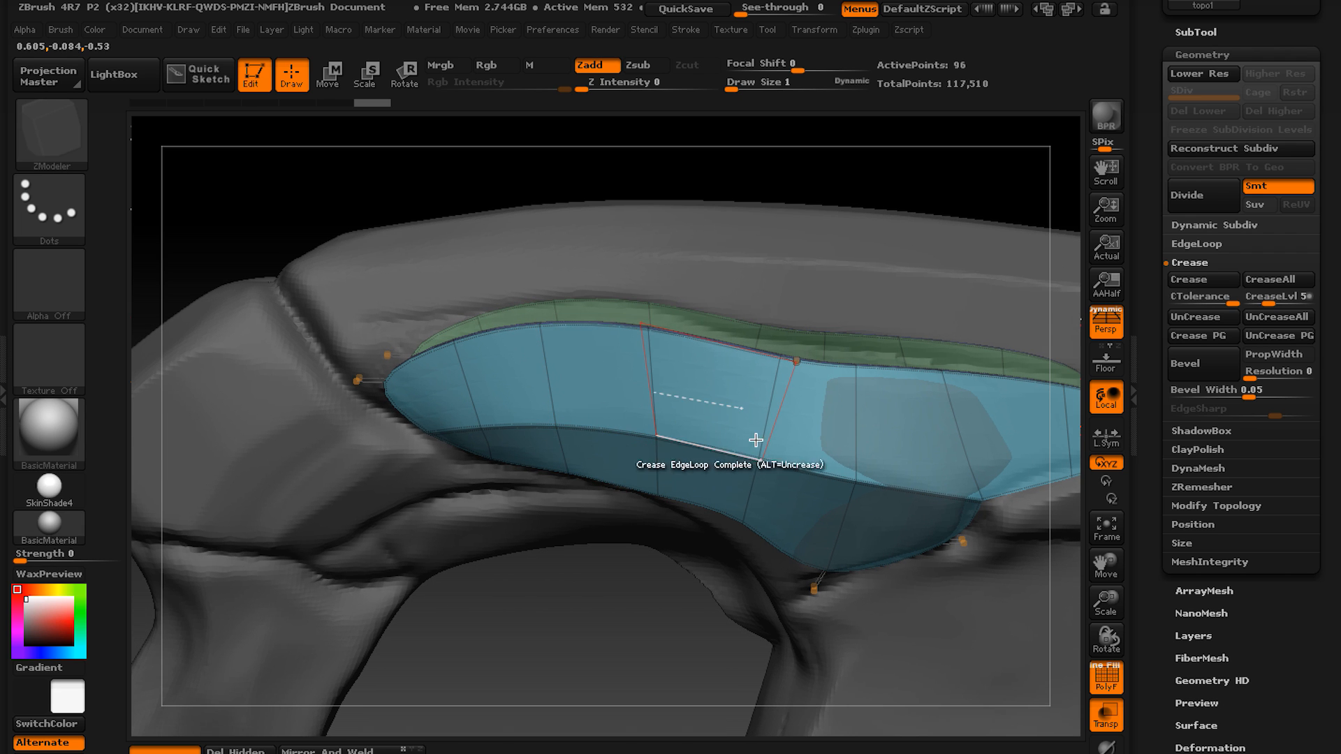
pyautogui.moveTo(406, 428); pyautogui.dragTo(346, 422, button='right')
pyautogui.moveTo(626, 503); pyautogui.dragTo(434, 370, button='right')
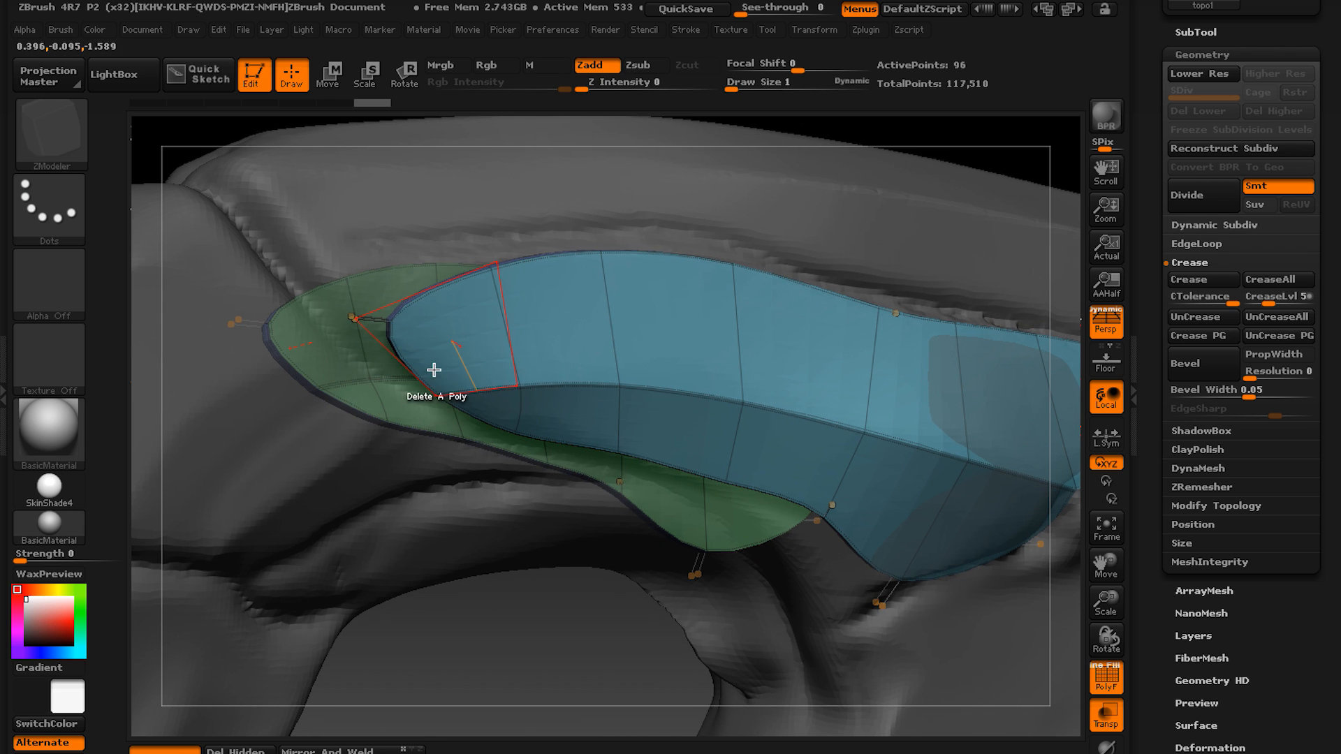
# Change the Crease target to single Edge and crease the short edge across the rim at the shell's narrow end.
pyautogui.moveTo(531, 386); pyautogui.dragTo(789, 459, button='right')
pyautogui.press('space')
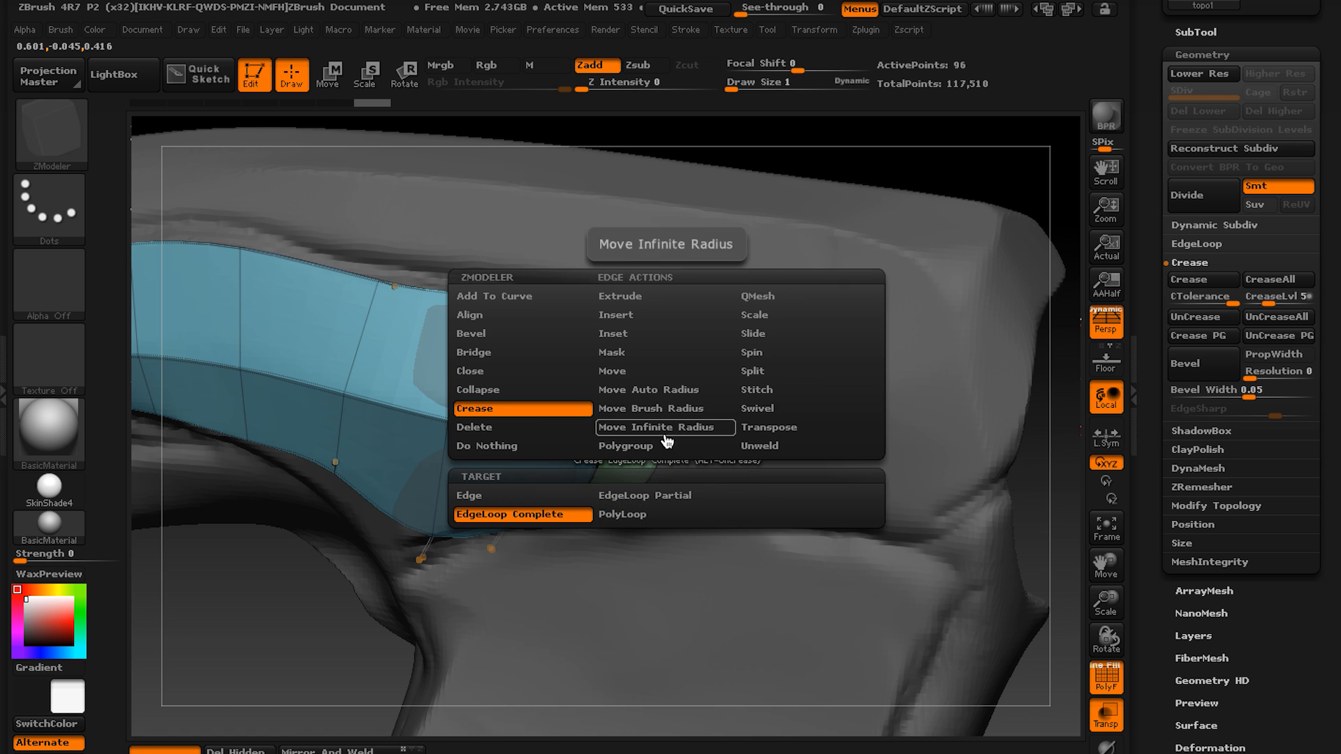
pyautogui.moveTo(527, 489); pyautogui.dragTo(491, 377, button='right')
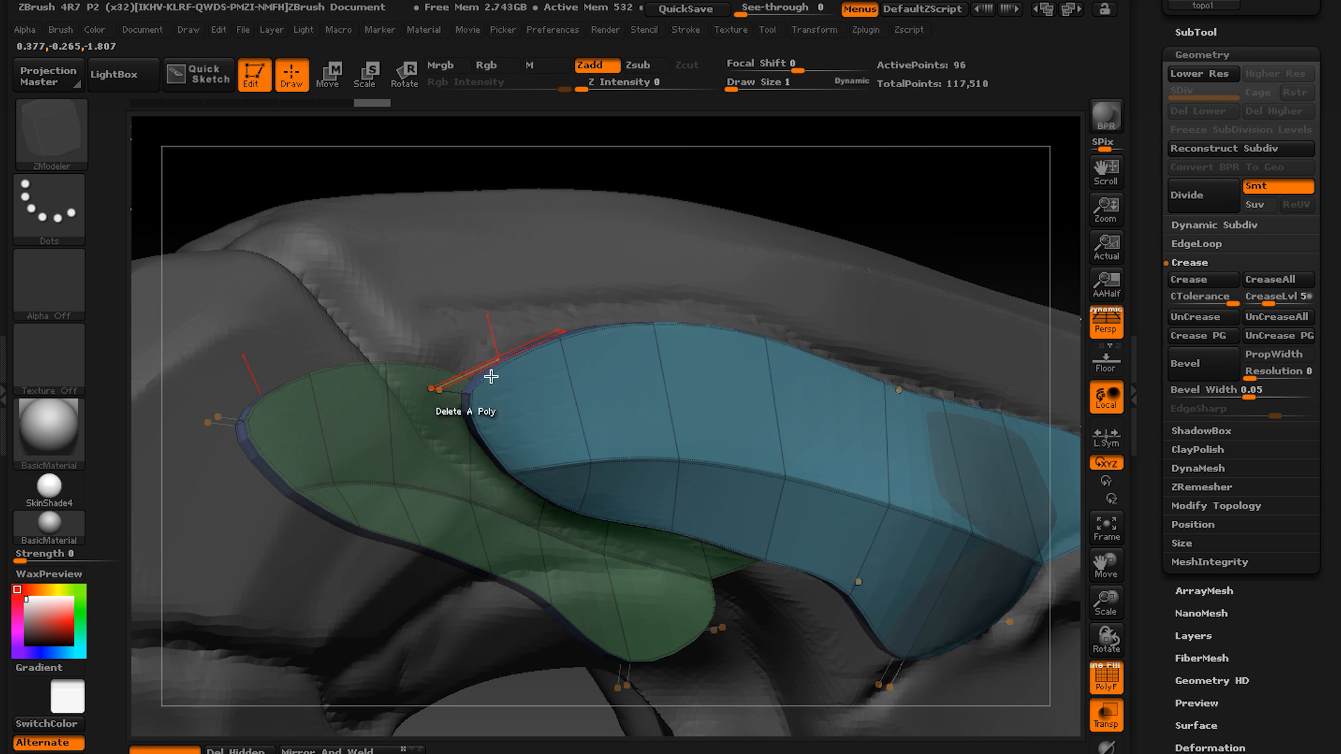
pyautogui.moveTo(515, 428)
pyautogui.mouseDown(button='right')
pyautogui.moveTo(455, 350)
pyautogui.moveTo(542, 425)
pyautogui.moveTo(482, 433)
pyautogui.moveTo(509, 449)
pyautogui.moveTo(524, 399)
pyautogui.moveTo(653, 449)
pyautogui.moveTo(549, 402)
pyautogui.moveTo(602, 392)
pyautogui.moveTo(743, 407)
pyautogui.moveTo(739, 392)
pyautogui.moveTo(712, 494)
pyautogui.moveTo(705, 382)
pyautogui.mouseUp(button='right')
pyautogui.hotkey('shift', 'd')
pyautogui.press('d')
pyautogui.hotkey('shift', 'd')
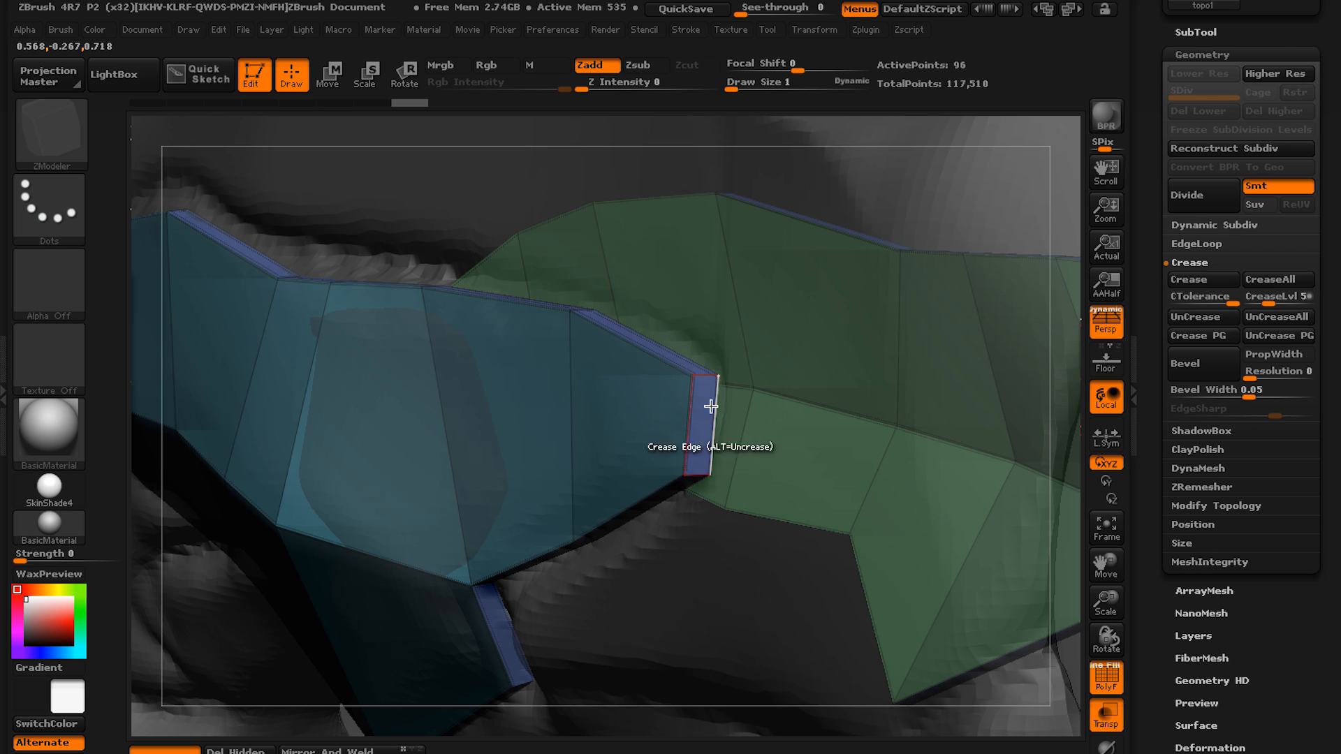
pyautogui.click(711, 442)
# Toggle Dynamic Subdiv and check the shell's creased end and lower rim against the sculpt.
pyautogui.keyDown('ctrl'); pyautogui.moveTo(711, 442); pyautogui.dragTo(815, 345, button='right'); pyautogui.keyUp('ctrl')
pyautogui.press('d')
pyautogui.moveTo(814, 345)
pyautogui.mouseDown(button='right')
pyautogui.moveTo(772, 367)
pyautogui.moveTo(826, 440)
pyautogui.moveTo(778, 359)
pyautogui.moveTo(745, 496)
pyautogui.moveTo(689, 438)
pyautogui.moveTo(719, 443)
pyautogui.moveTo(601, 407)
pyautogui.mouseUp(button='right')
pyautogui.press('shift')
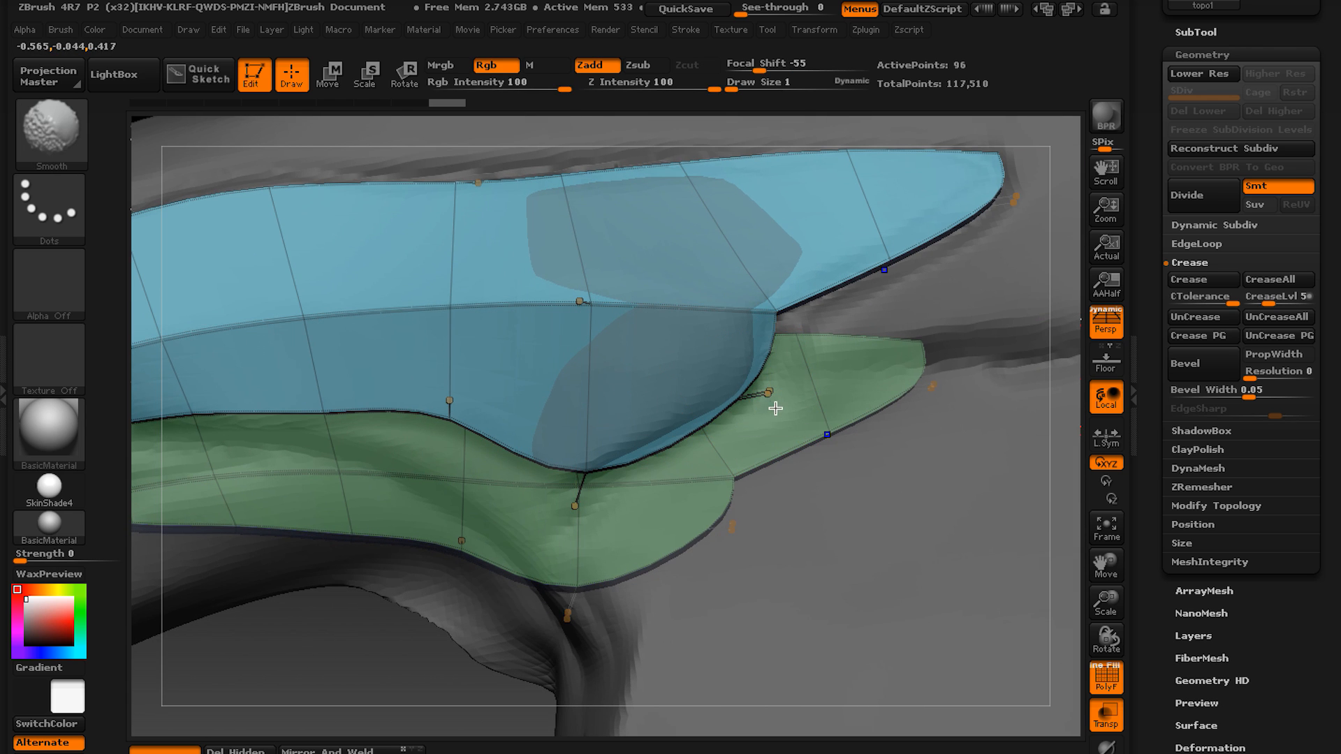
pyautogui.hotkey('shift', 'd')
pyautogui.moveTo(782, 467); pyautogui.dragTo(743, 431, button='right')
pyautogui.keyDown('alt'); pyautogui.moveTo(406, 388); pyautogui.dragTo(776, 494, button='right'); pyautogui.keyUp('alt')
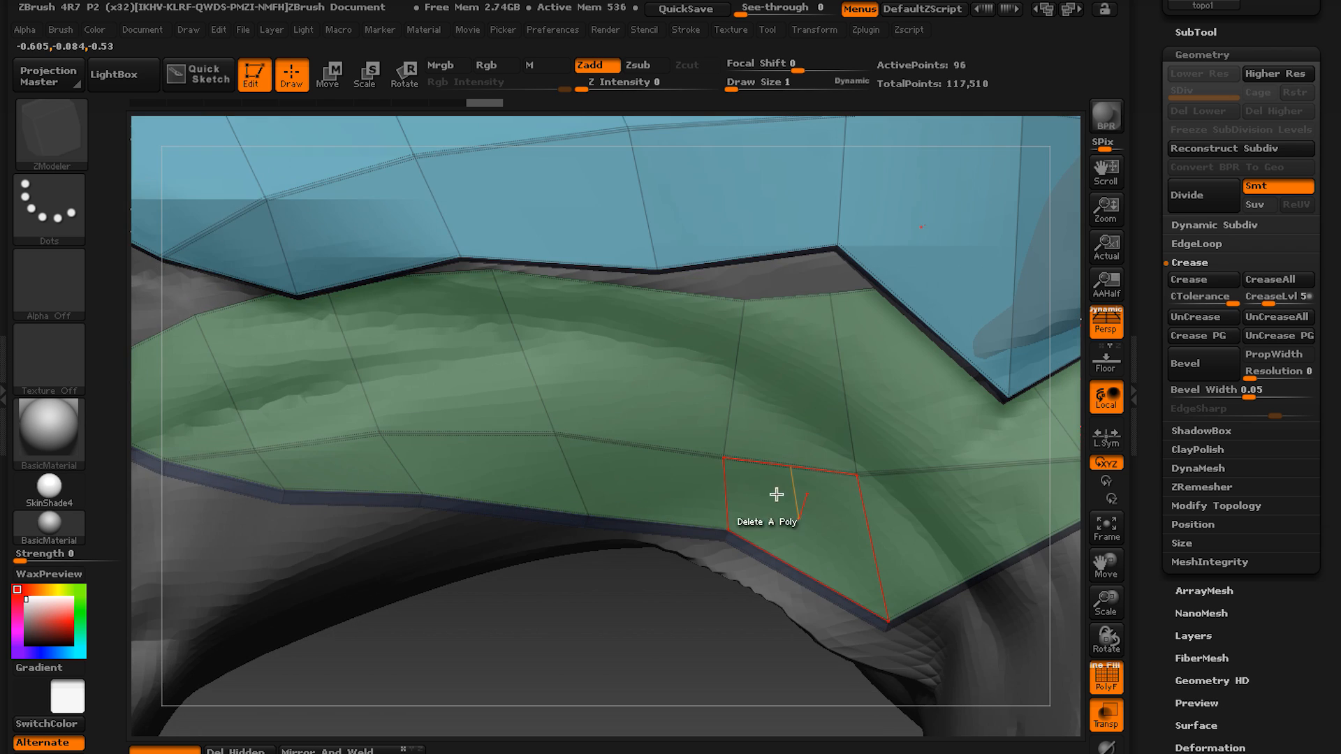
# Inspect topo1's shell from several sides with Dynamic Subdiv on, checking its creased rim and corners against the sculpt.
pyautogui.keyDown('alt'); pyautogui.moveTo(588, 458); pyautogui.dragTo(287, 504, button='right'); pyautogui.keyUp('alt')
pyautogui.keyDown('alt'); pyautogui.moveTo(782, 395); pyautogui.dragTo(739, 422, button='right'); pyautogui.keyUp('alt')
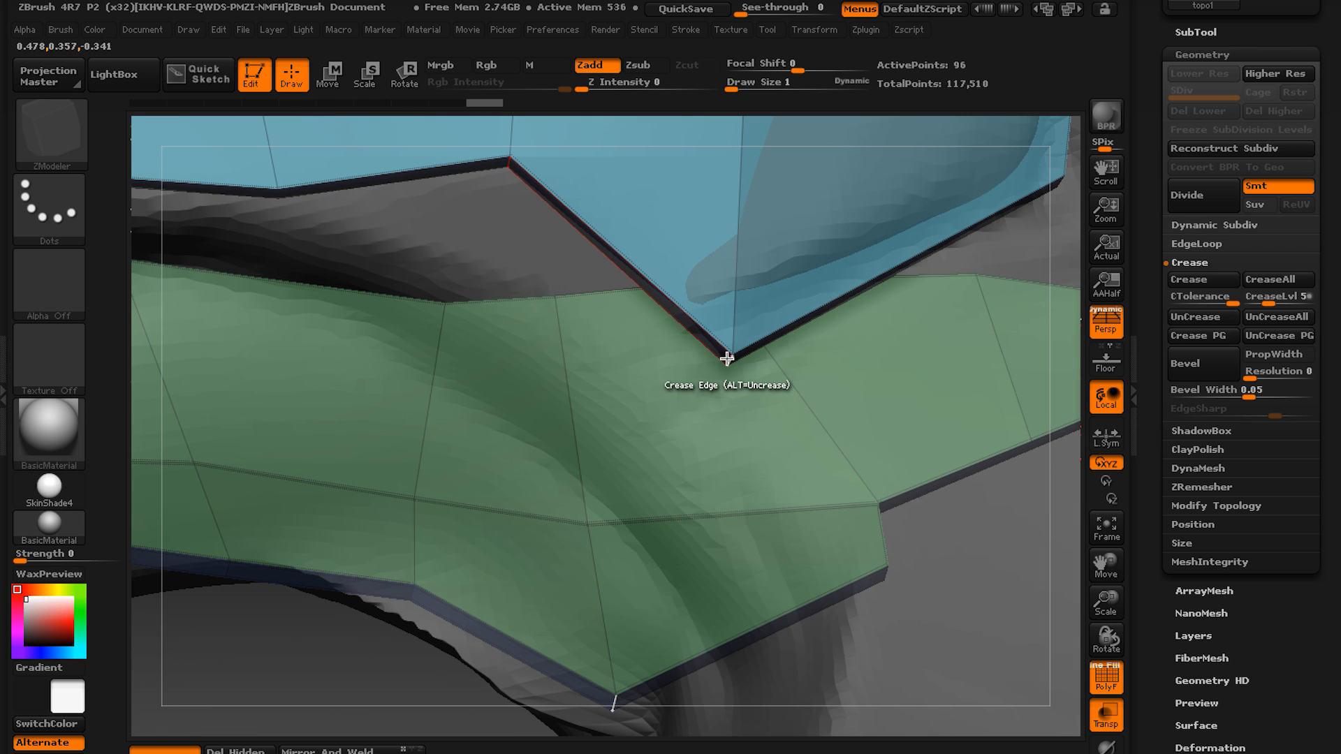
pyautogui.moveTo(703, 404); pyautogui.dragTo(658, 549, button='right')
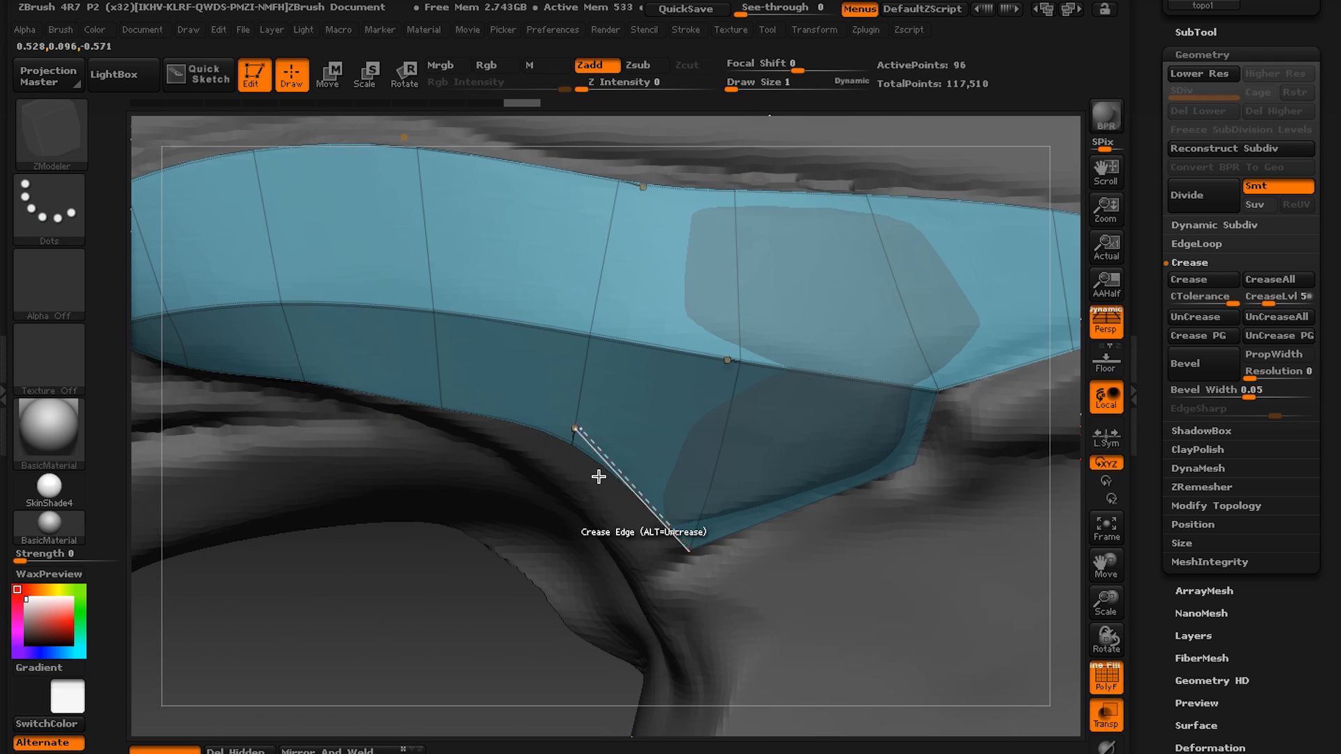
pyautogui.moveTo(598, 477); pyautogui.dragTo(737, 467, button='right')
pyautogui.keyDown('alt'); pyautogui.moveTo(735, 489); pyautogui.dragTo(828, 514); pyautogui.keyUp('alt')
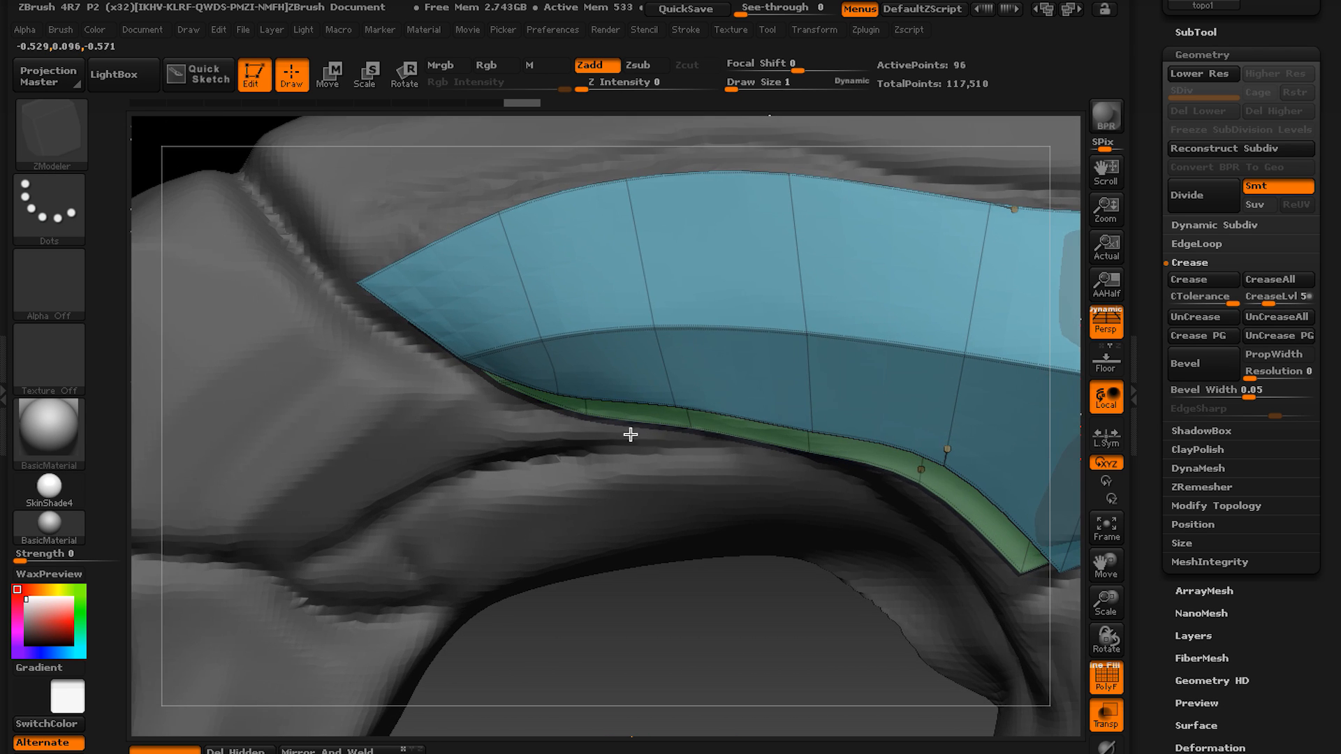
pyautogui.keyDown('alt'); pyautogui.moveTo(591, 430); pyautogui.dragTo(562, 392); pyautogui.keyUp('alt')
pyautogui.moveTo(691, 432); pyautogui.dragTo(725, 435, button='right')
pyautogui.keyDown('ctrl'); pyautogui.moveTo(724, 436); pyautogui.dragTo(825, 354, button='right'); pyautogui.keyUp('ctrl')
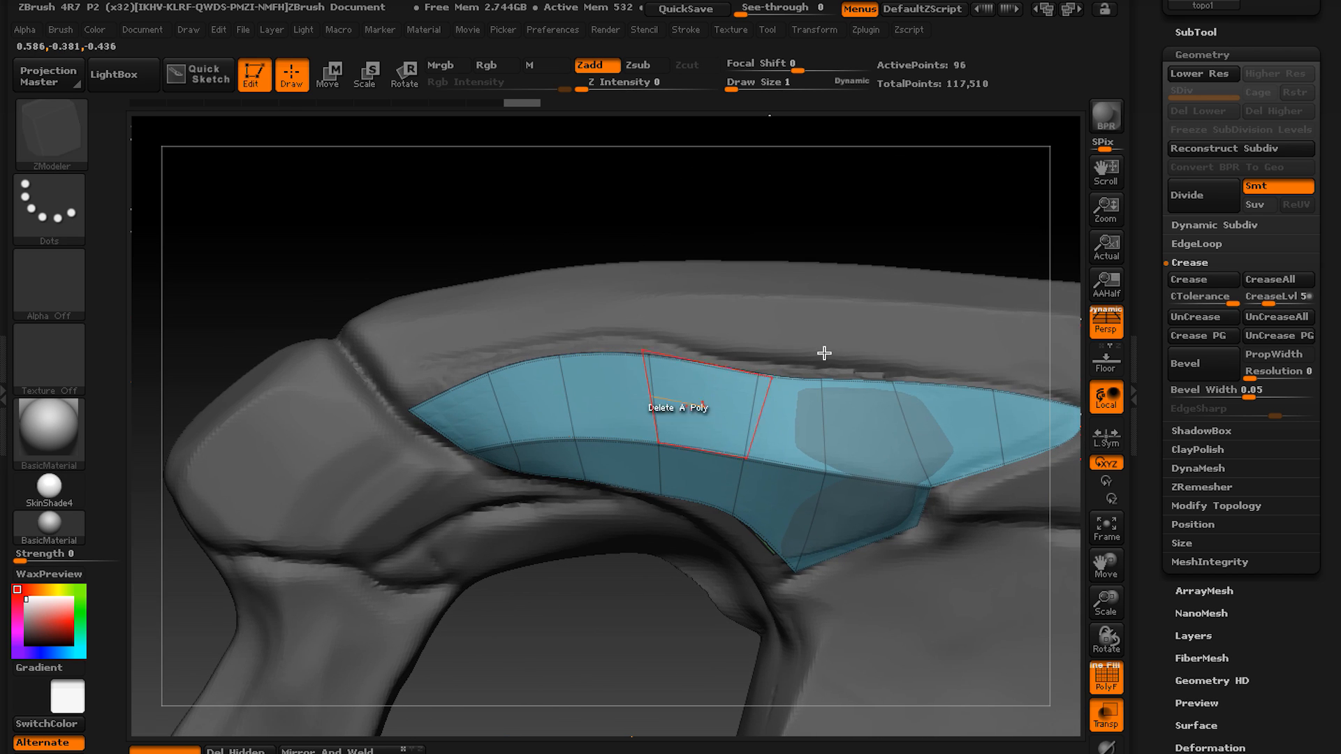
# Make topo2 the active subtool and show all the other subtools again.
pyautogui.click(1197, 31)
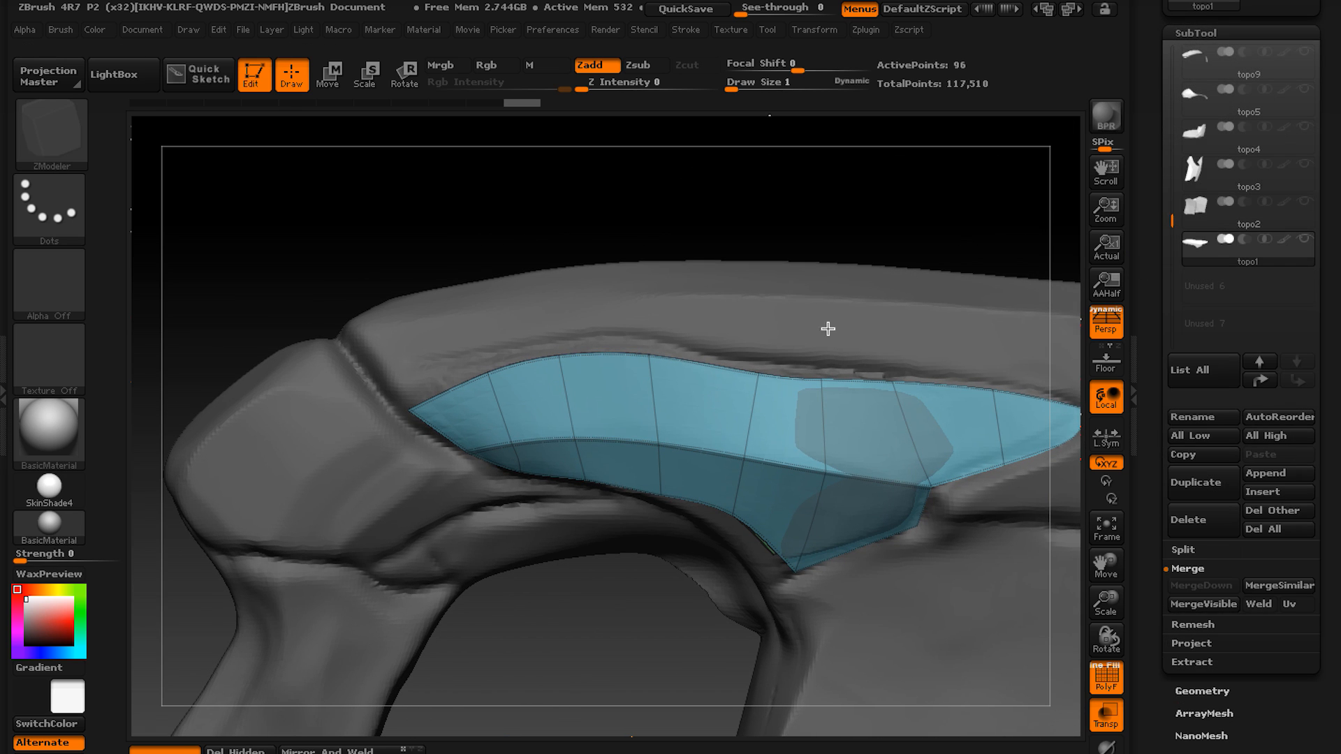
pyautogui.click(1204, 219)
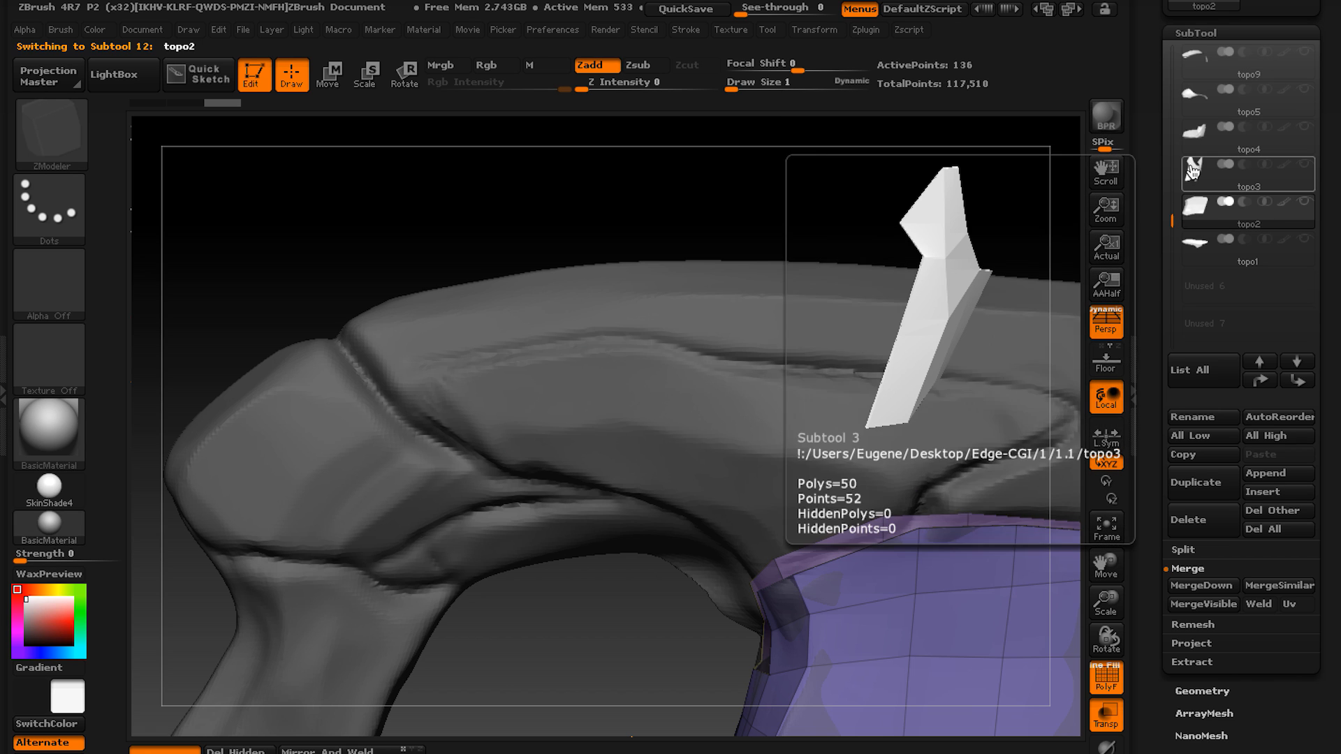
pyautogui.click(1307, 211)
pyautogui.keyDown('alt'); pyautogui.moveTo(929, 329); pyautogui.dragTo(760, 329, button='right'); pyautogui.keyUp('alt')
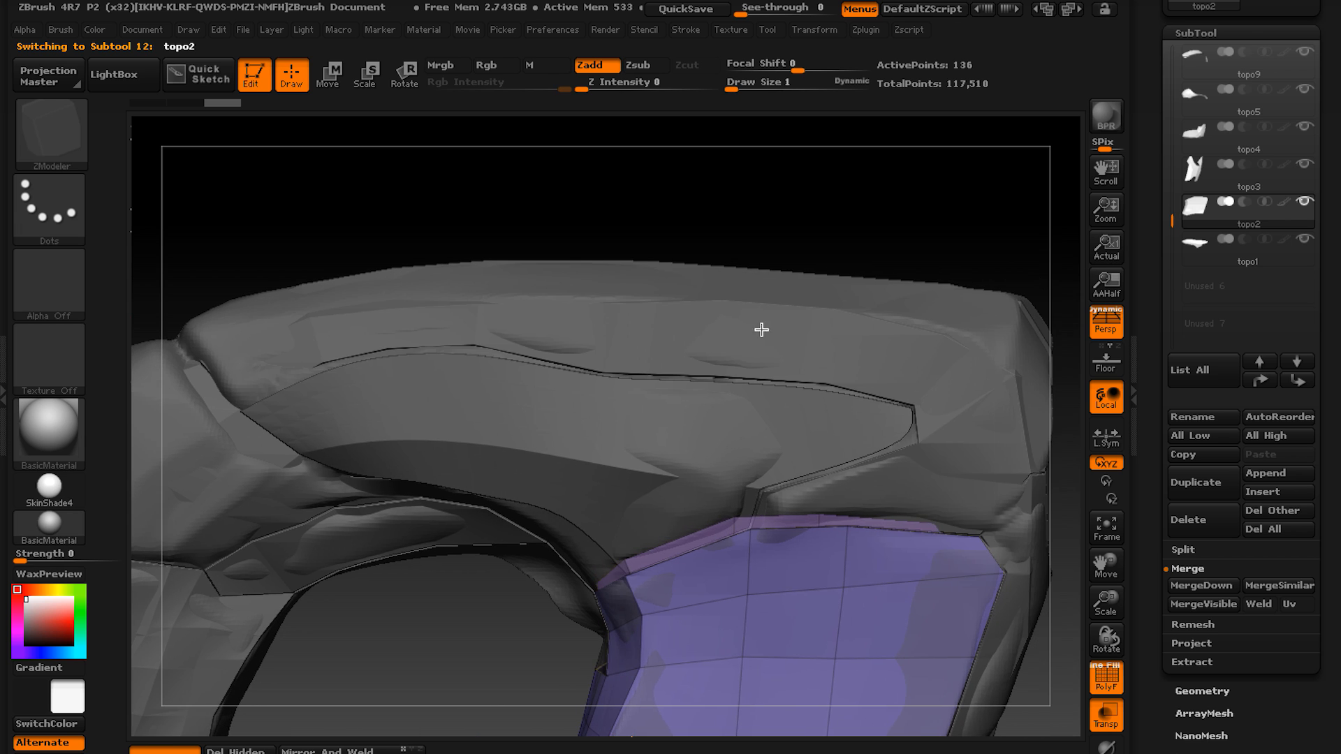
# Select topo7, isolate it, crease its polygroup borders and show the surrounding pieces again.
pyautogui.keyDown('alt'); pyautogui.click(816, 337); pyautogui.keyUp('alt')
pyautogui.keyDown('alt'); pyautogui.moveTo(877, 301); pyautogui.dragTo(977, 266, button='right'); pyautogui.keyUp('alt')
pyautogui.keyDown('alt'); pyautogui.moveTo(744, 415); pyautogui.dragTo(754, 477, button='right'); pyautogui.keyUp('alt')
pyautogui.click(1121, 745)
pyautogui.moveTo(530, 527); pyautogui.dragTo(594, 499, button='right')
pyautogui.click(1202, 691)
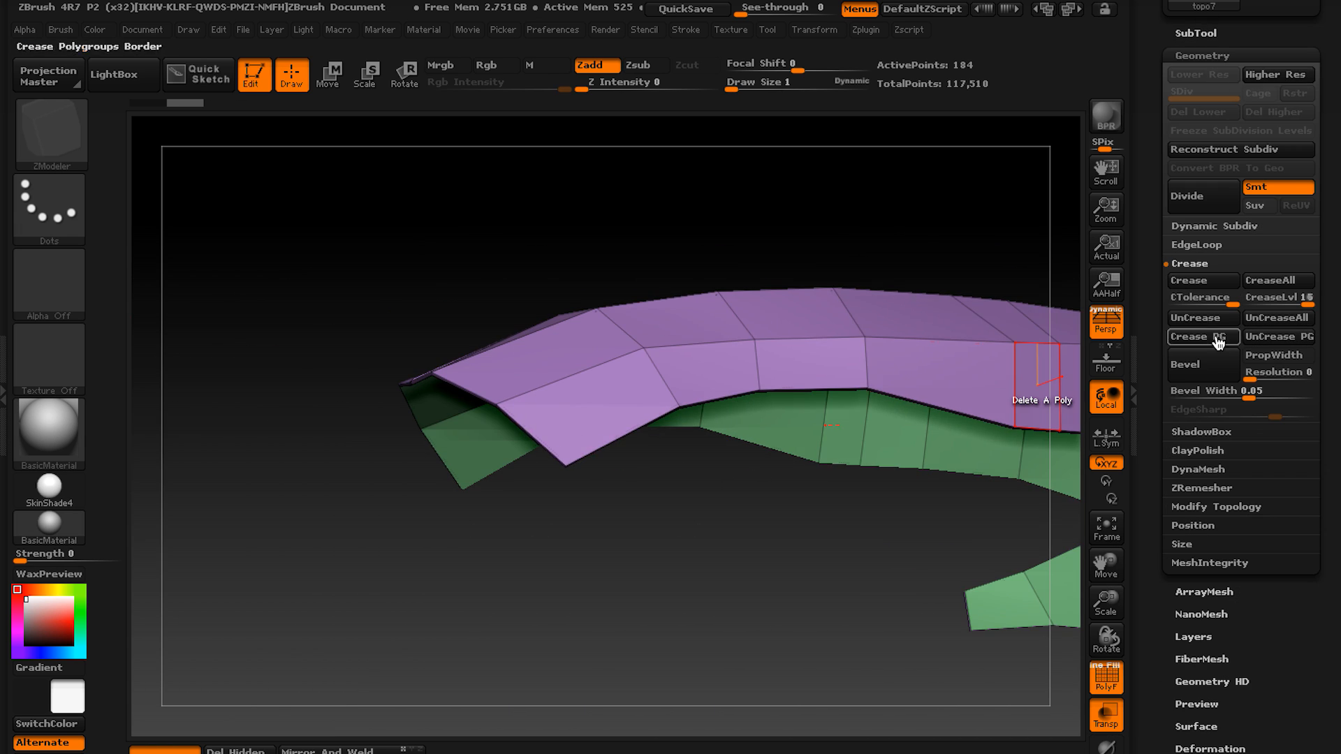
pyautogui.click(1218, 337)
pyautogui.click(1108, 746)
# Crease edges on topo7 around the rounded end of its side opening, previewing the shape with Dynamic Subdiv.
pyautogui.press('d')
pyautogui.hotkey('shift', 'd')
pyautogui.keyDown('ctrl'); pyautogui.moveTo(500, 503); pyautogui.dragTo(772, 416, button='right'); pyautogui.keyUp('ctrl')
pyautogui.click(524, 540)
pyautogui.press('d')
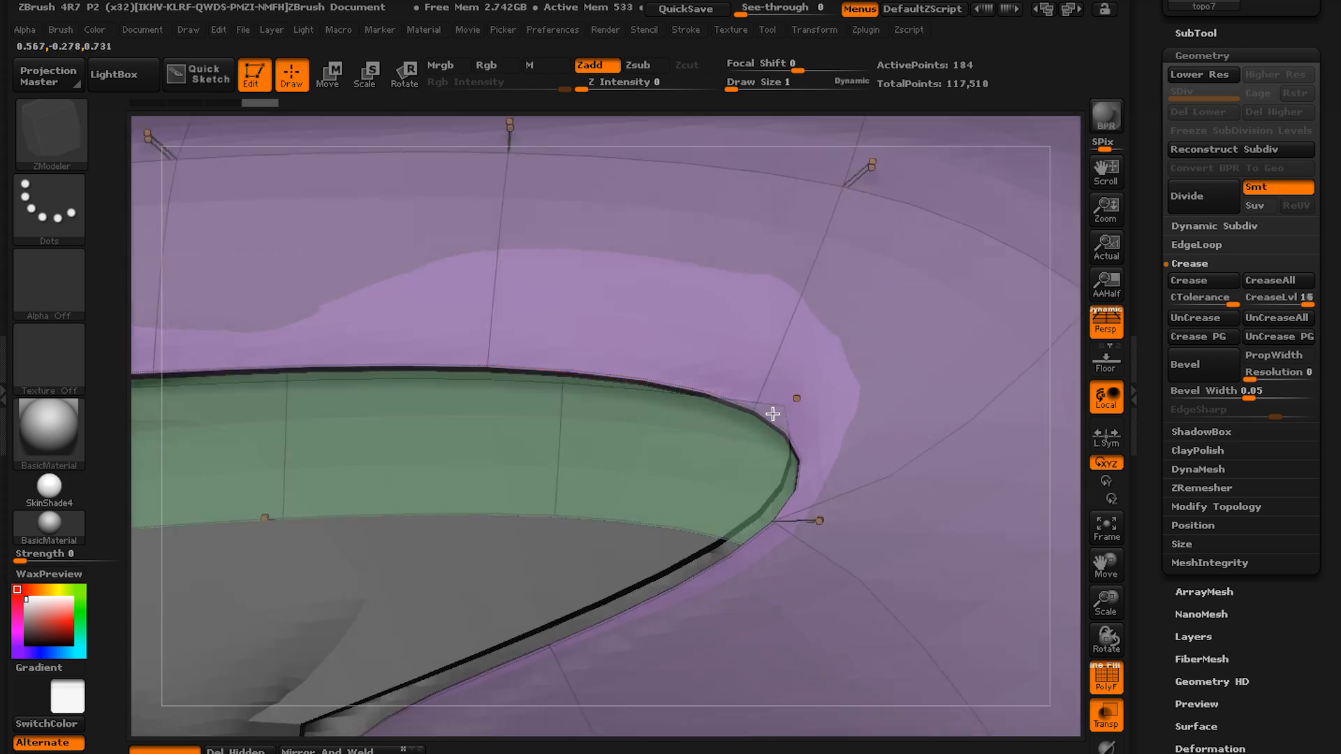
pyautogui.hotkey('shift', 'd')
pyautogui.click(748, 363)
pyautogui.press('d')
pyautogui.moveTo(748, 363); pyautogui.dragTo(626, 424, button='right')
pyautogui.hotkey('shift', 'd')
# Set the ZModeler polygon action to Do Nothing and crease more of topo7's rim edges, previewing with Dynamic Subdiv.
pyautogui.press('space')
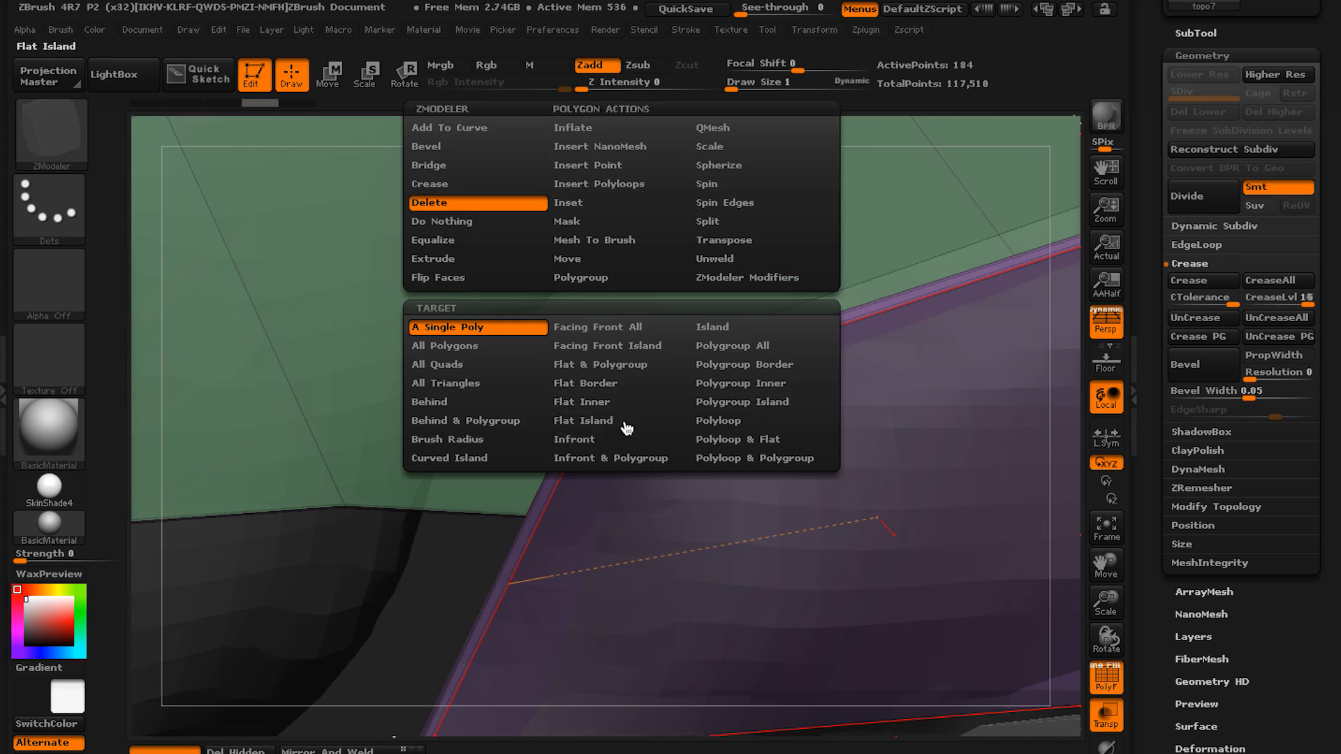
pyautogui.click(479, 222)
pyautogui.keyDown('ctrl'); pyautogui.moveTo(529, 301); pyautogui.dragTo(765, 371, button='right'); pyautogui.keyUp('ctrl')
pyautogui.click(600, 470)
pyautogui.press('d')
pyautogui.hotkey('shift', 'd')
pyautogui.click(583, 470)
pyautogui.press('d')
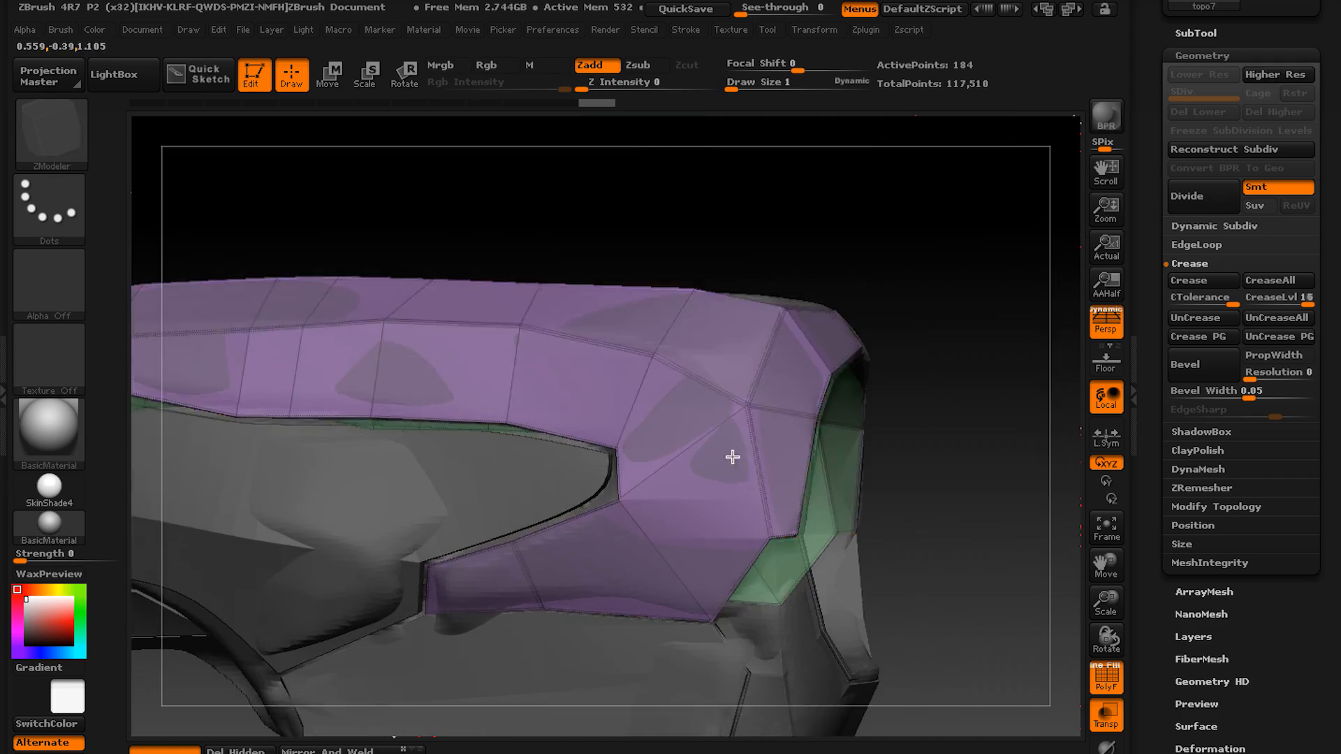
# Crease the remaining edges at topo7's wide end and check the smoothed shell around the large round opening.
pyautogui.click(662, 446)
pyautogui.press('d')
pyautogui.keyDown('ctrl'); pyautogui.moveTo(733, 456); pyautogui.dragTo(709, 308, button='right'); pyautogui.keyUp('ctrl')
pyautogui.hotkey('shift', 'd')
pyautogui.click(434, 317)
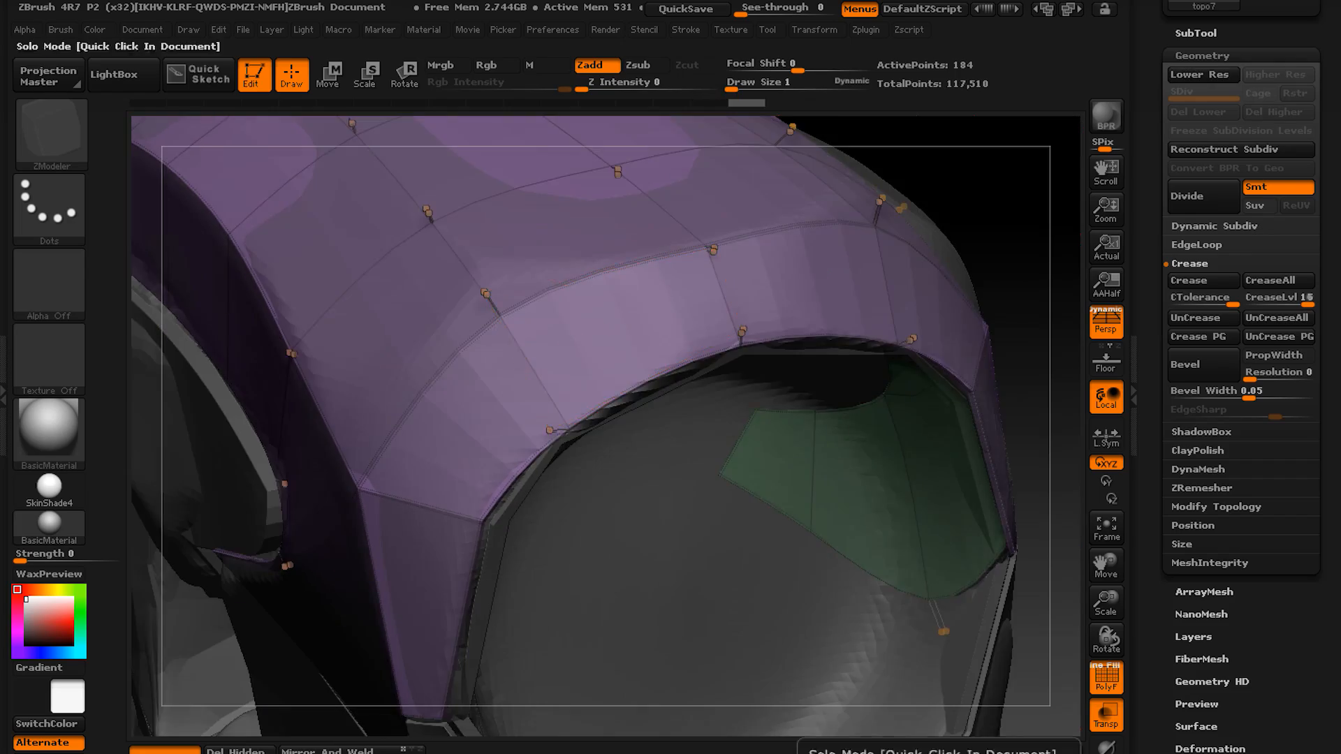
pyautogui.click(1106, 749)
pyautogui.moveTo(447, 391); pyautogui.dragTo(627, 525, button='right')
pyautogui.click(602, 410)
pyautogui.click(605, 458)
# Select topo2, hide the sculpt and turn off transparency so only the solid retopologized shells are shown.
pyautogui.click(743, 371)
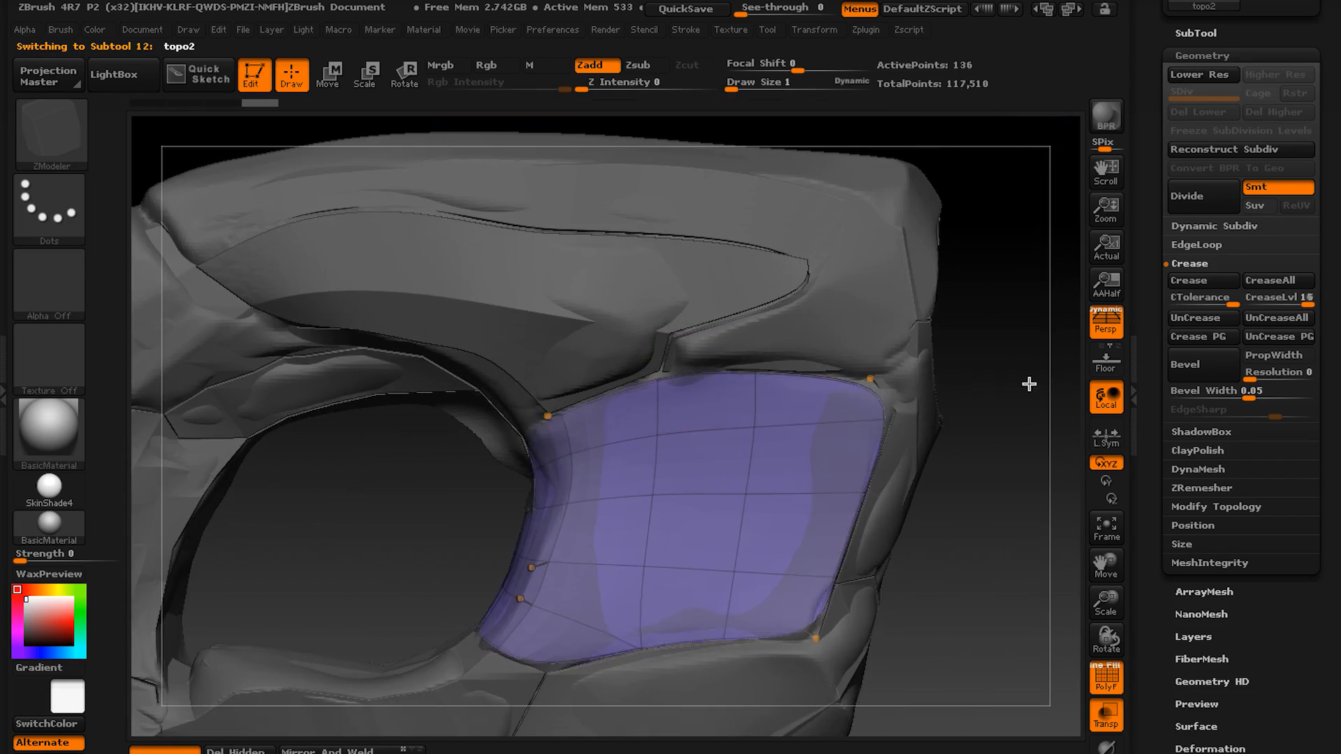
pyautogui.click(1196, 33)
pyautogui.click(1304, 52)
pyautogui.moveTo(1029, 384); pyautogui.dragTo(984, 286, button='right')
pyautogui.click(1106, 716)
# Select topo3 with its polyframe shown and uncrease its border edges.
pyautogui.keyDown('alt'); pyautogui.click(700, 529); pyautogui.keyUp('alt')
pyautogui.click(1107, 678)
pyautogui.click(1202, 692)
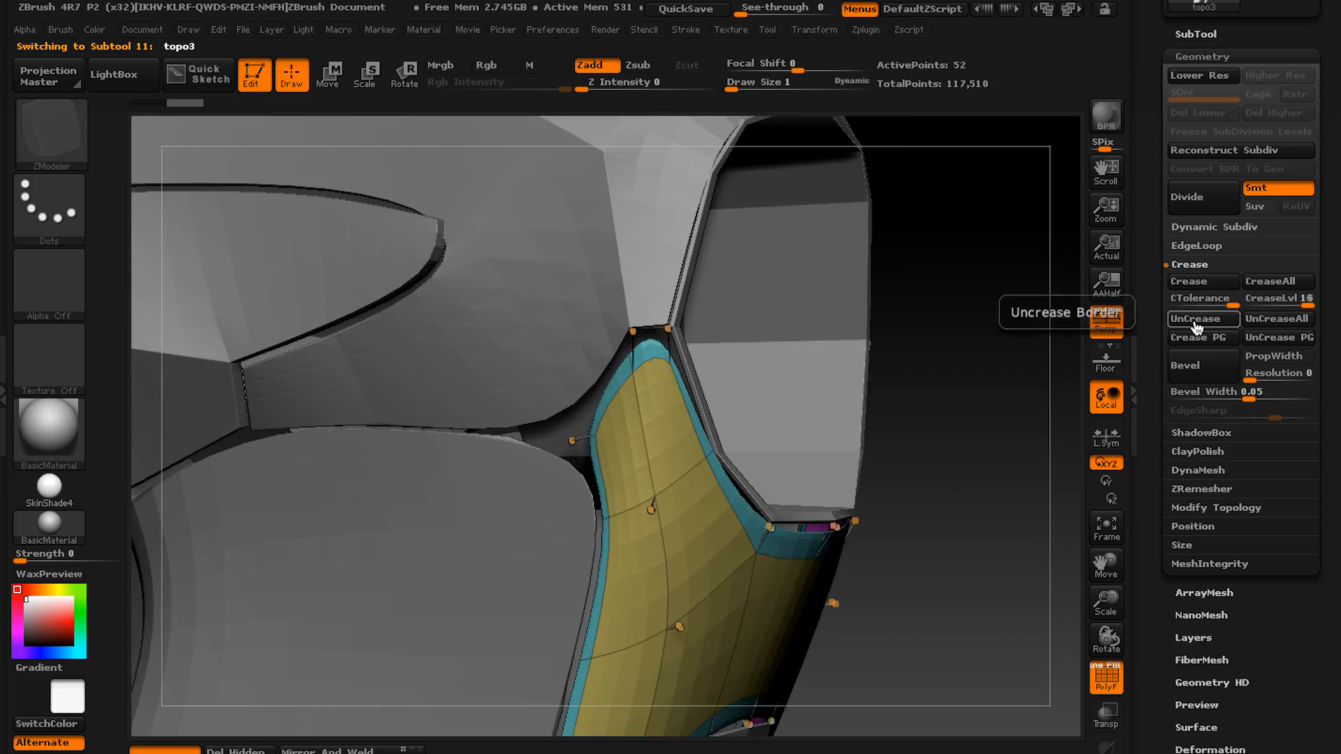
pyautogui.click(1196, 322)
pyautogui.keyDown('ctrl'); pyautogui.moveTo(580, 328); pyautogui.dragTo(621, 358, button='right'); pyautogui.keyUp('ctrl')
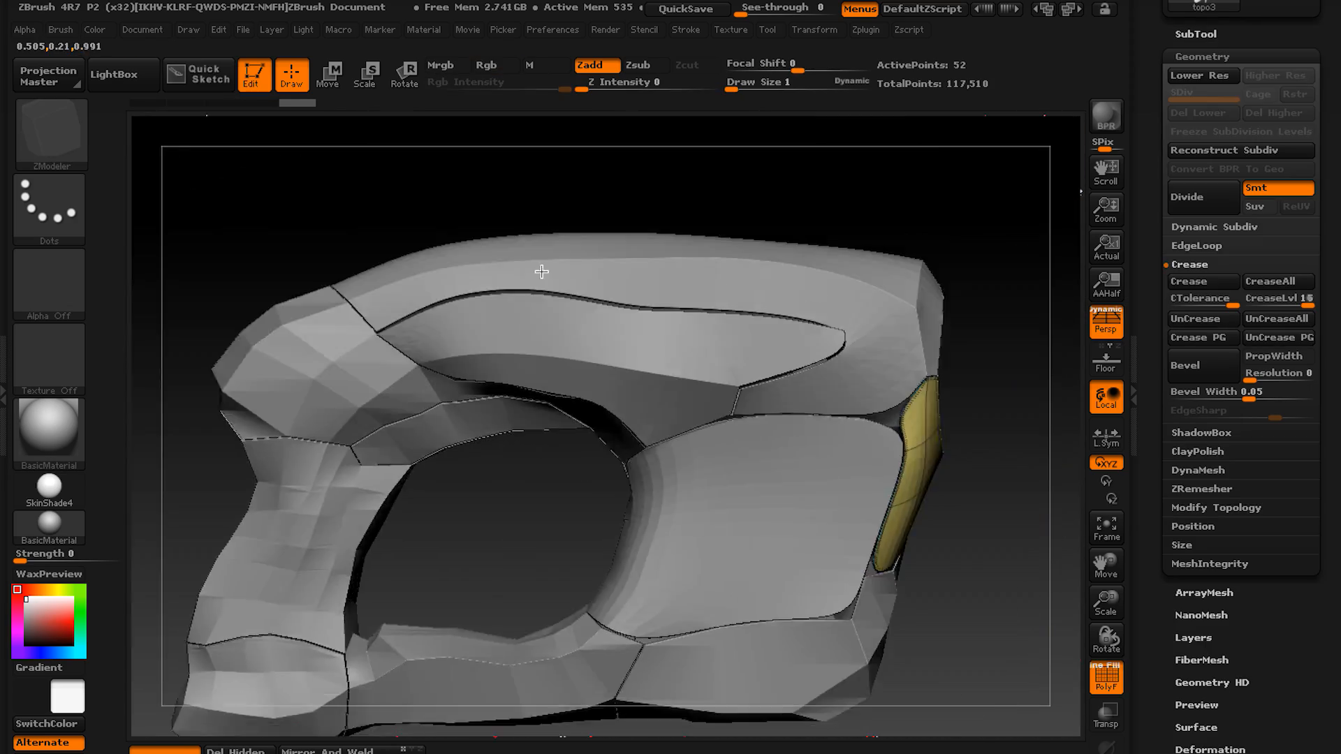
# Examine the corner where topo7 meets topo3 without smoothing, making topo7 and then topo3 active.
pyautogui.keyDown('alt'); pyautogui.click(541, 272); pyautogui.keyUp('alt')
pyautogui.keyDown('ctrl'); pyautogui.moveTo(541, 272); pyautogui.dragTo(651, 274, button='right'); pyautogui.keyUp('ctrl')
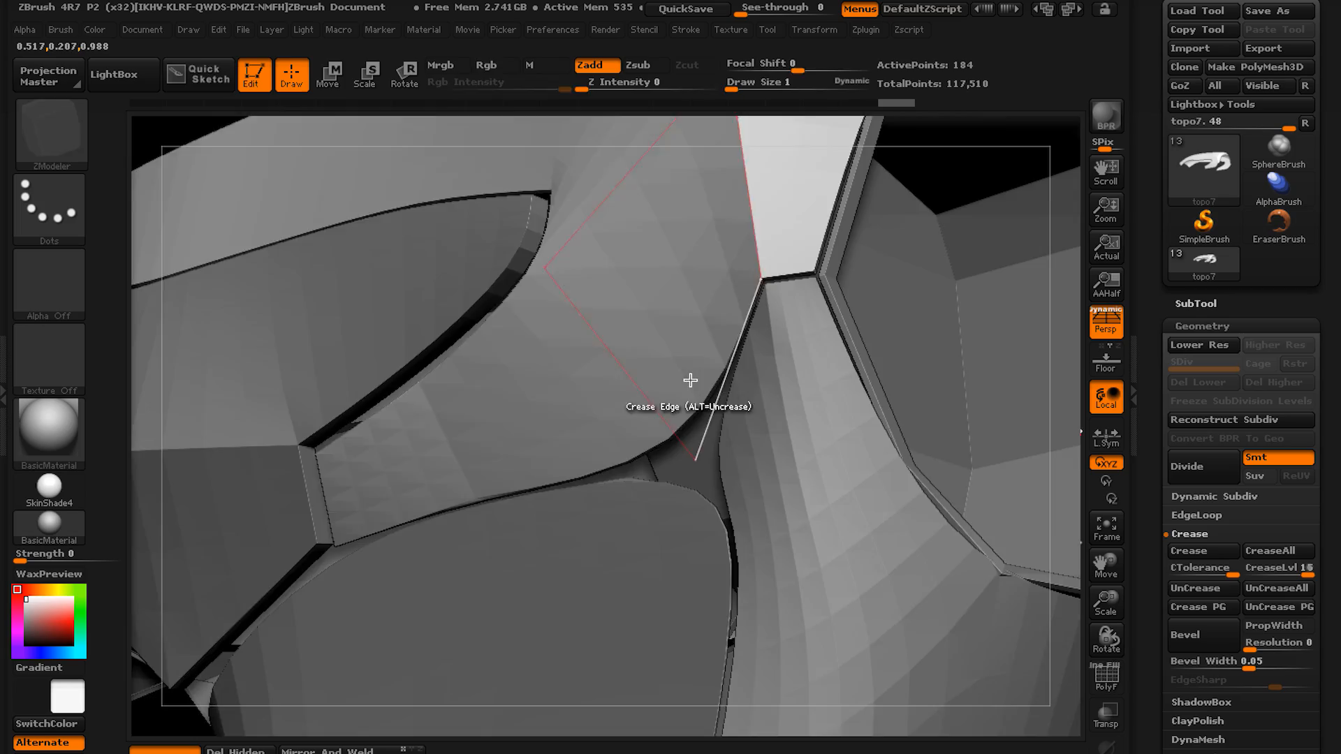
pyautogui.hotkey('shift', 'f')
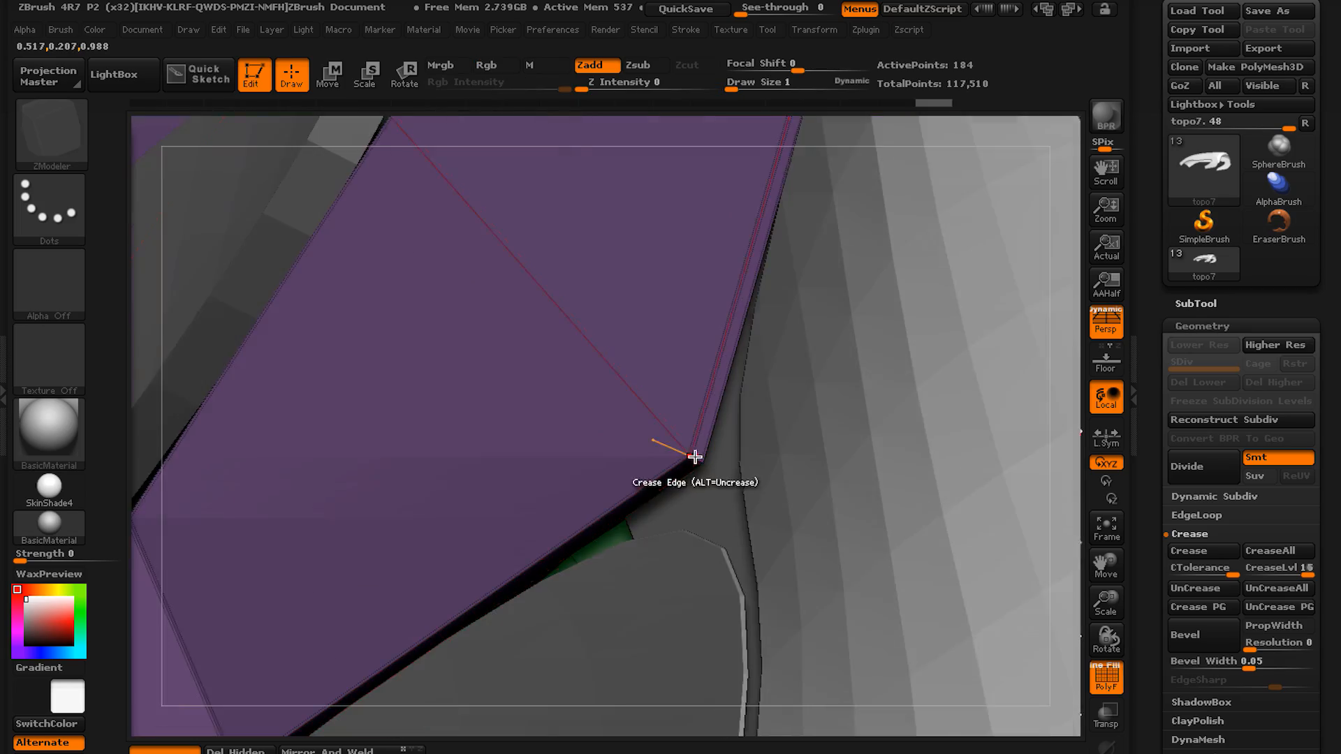
pyautogui.keyDown('alt'); pyautogui.click(588, 317); pyautogui.keyUp('alt')
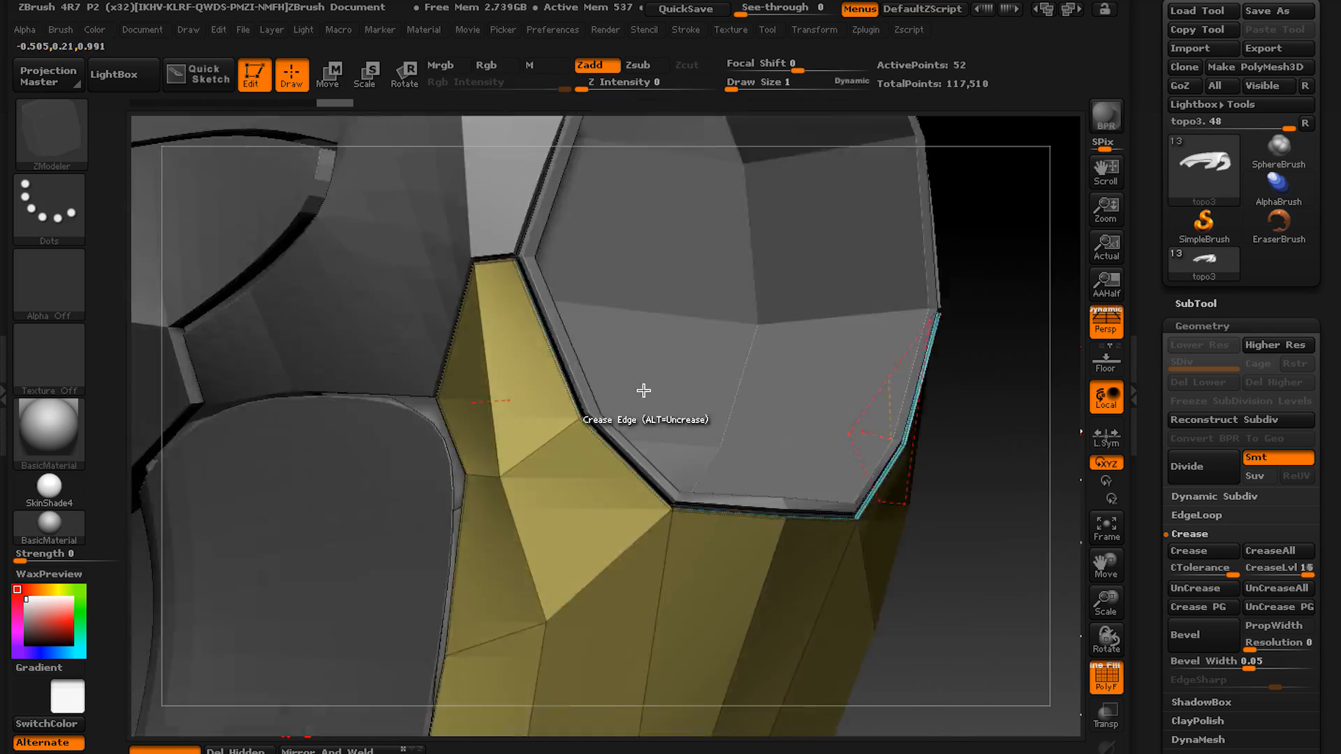
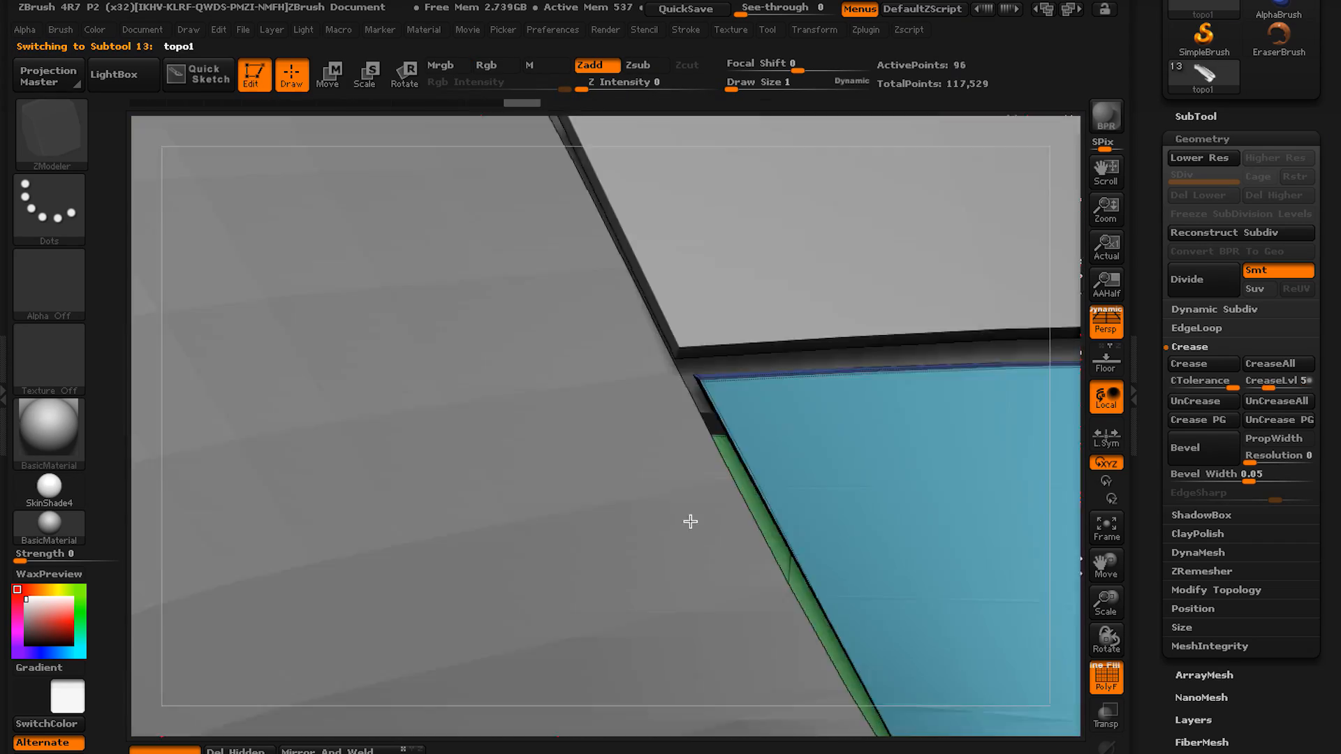
# Select topo5, give it thickness with panel loops and crease its polygroup borders.
pyautogui.keyDown('alt'); pyautogui.click(689, 520); pyautogui.keyUp('alt')
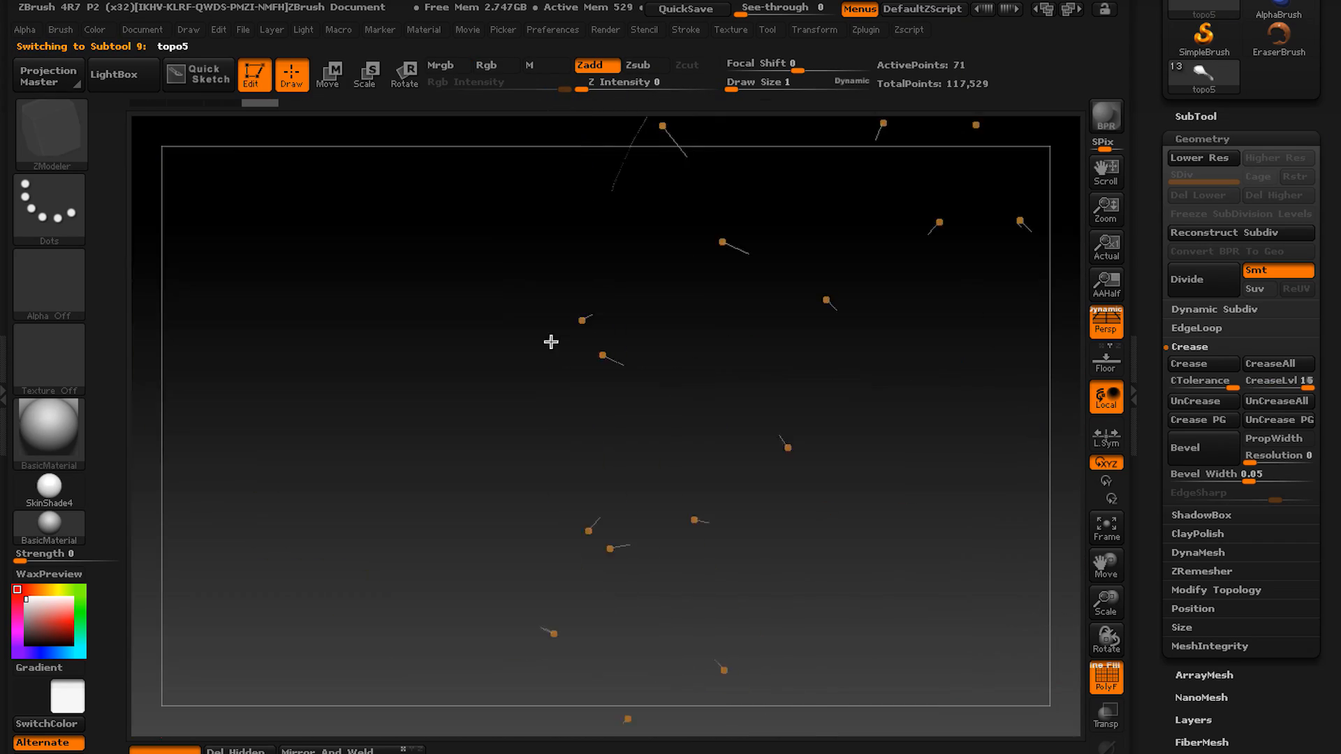
pyautogui.click(1199, 329)
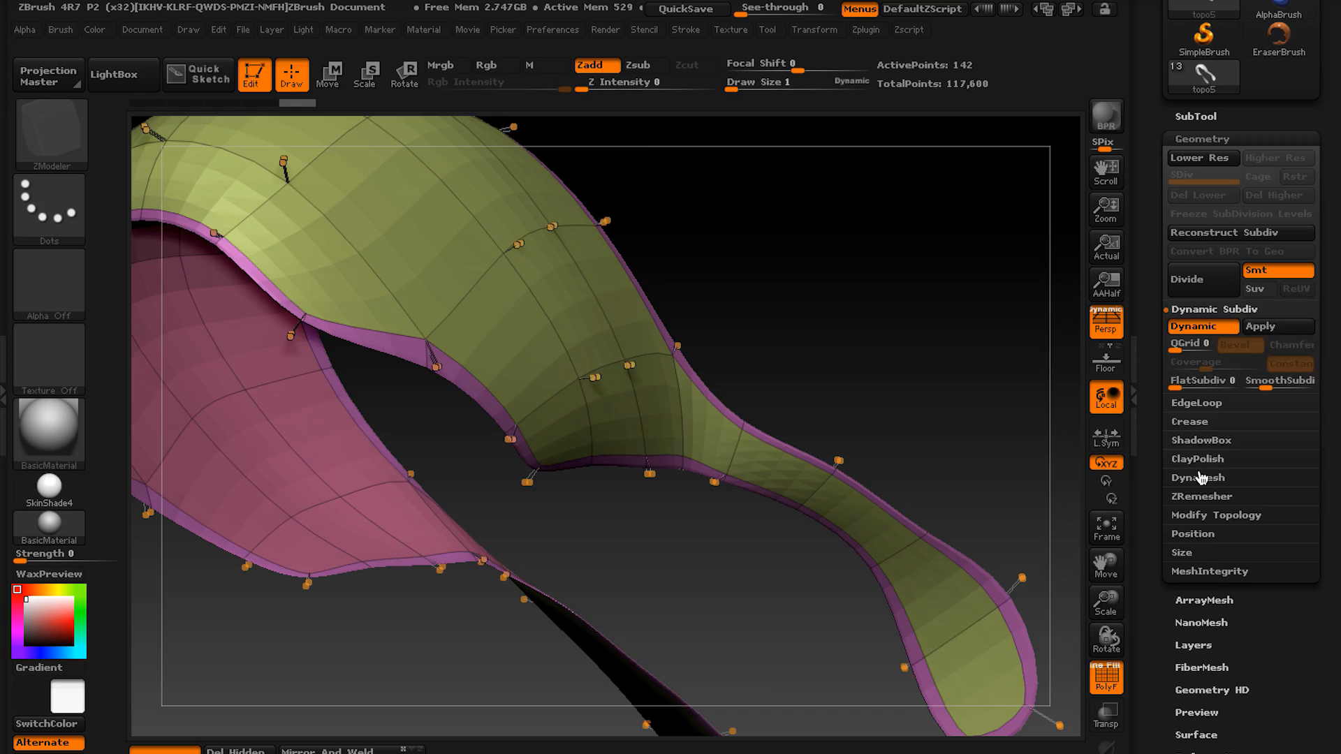
pyautogui.click(1190, 347)
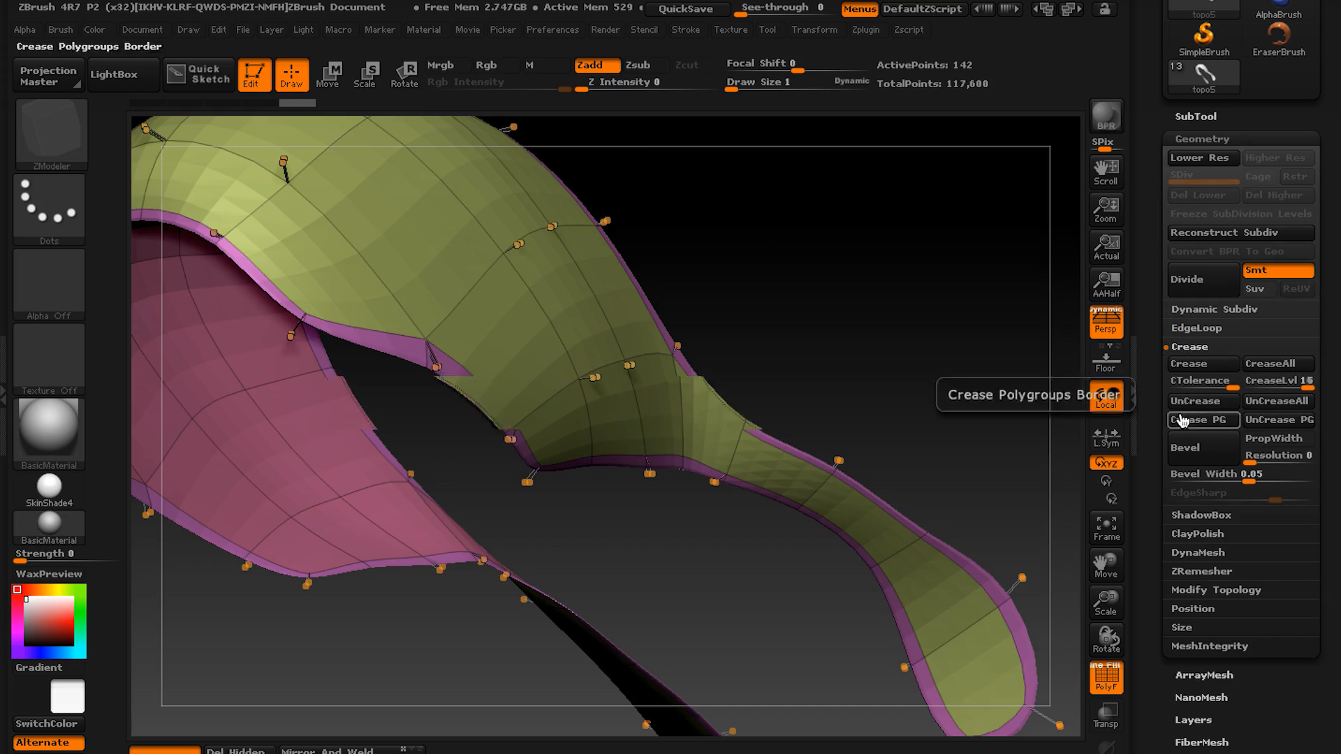
pyautogui.click(1201, 140)
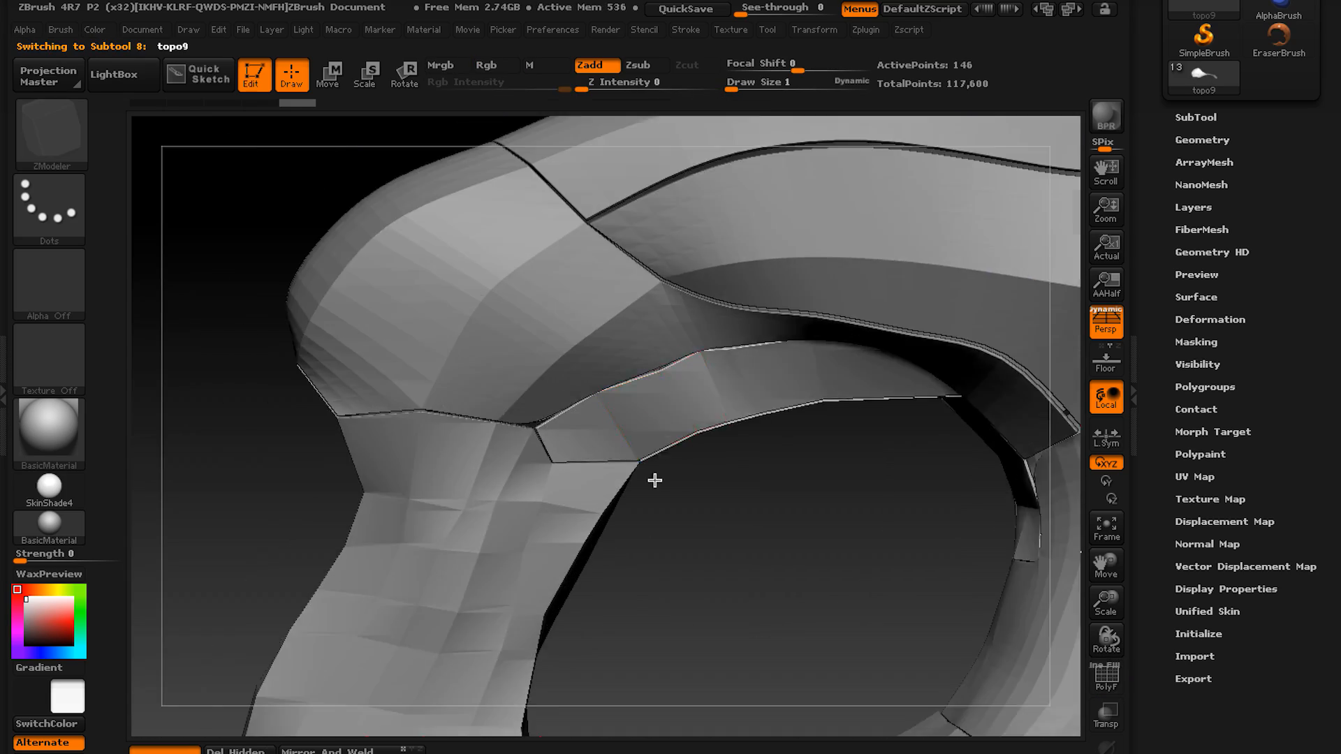
# Make topo2 active and check its corner beside the large round opening, including the inner rim, with and without smoothing.
pyautogui.click(1203, 140)
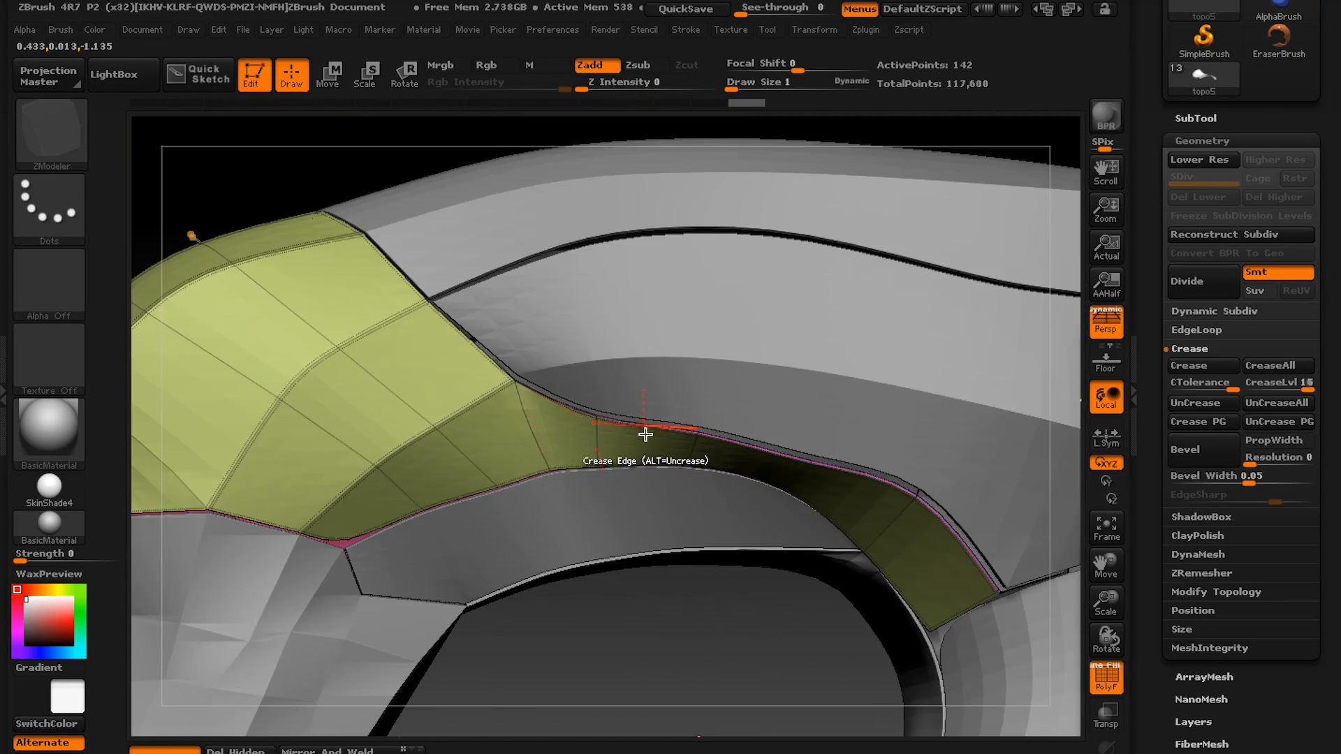
pyautogui.moveTo(646, 434)
pyautogui.keyDown('ctrl'); pyautogui.mouseDown(button='right')
pyautogui.moveTo(632, 342)
pyautogui.moveTo(682, 292)
pyautogui.mouseUp(button='right'); pyautogui.keyUp('ctrl')
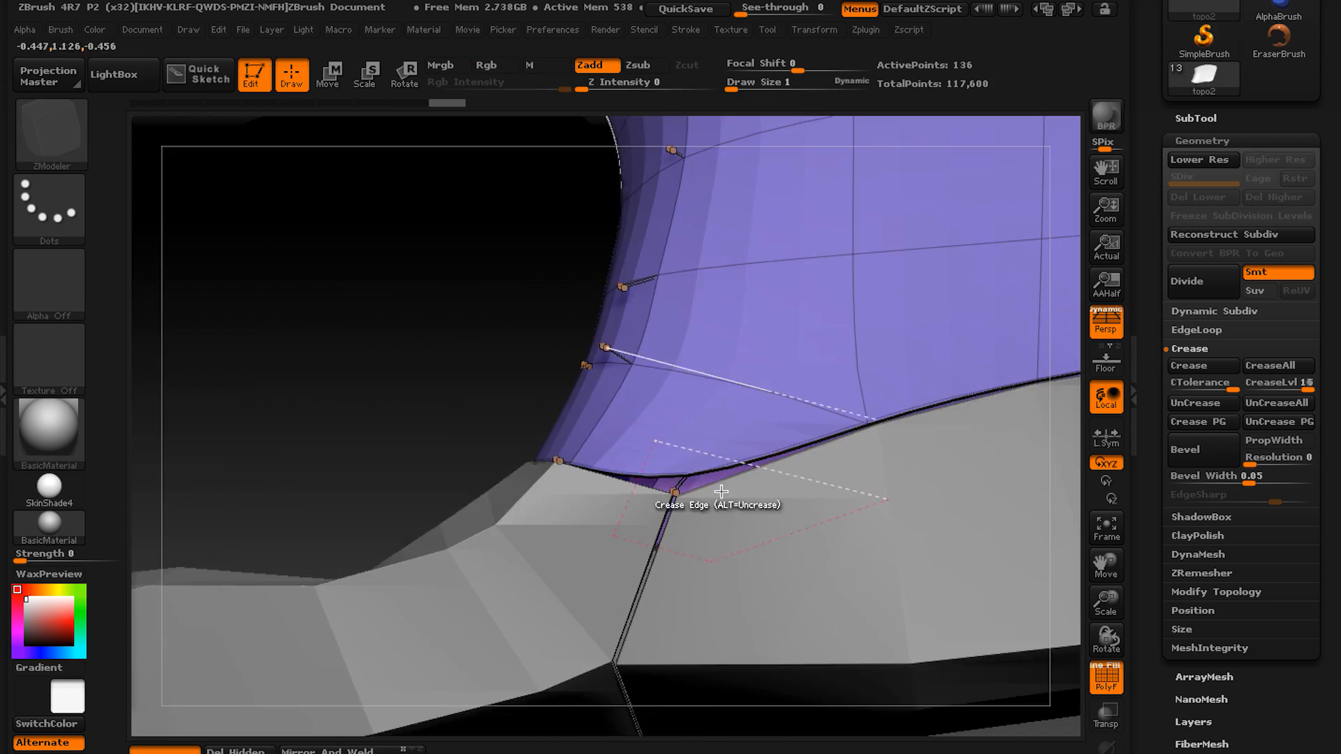
pyautogui.keyDown('alt'); pyautogui.click(676, 522); pyautogui.keyUp('alt')
pyautogui.press('d')
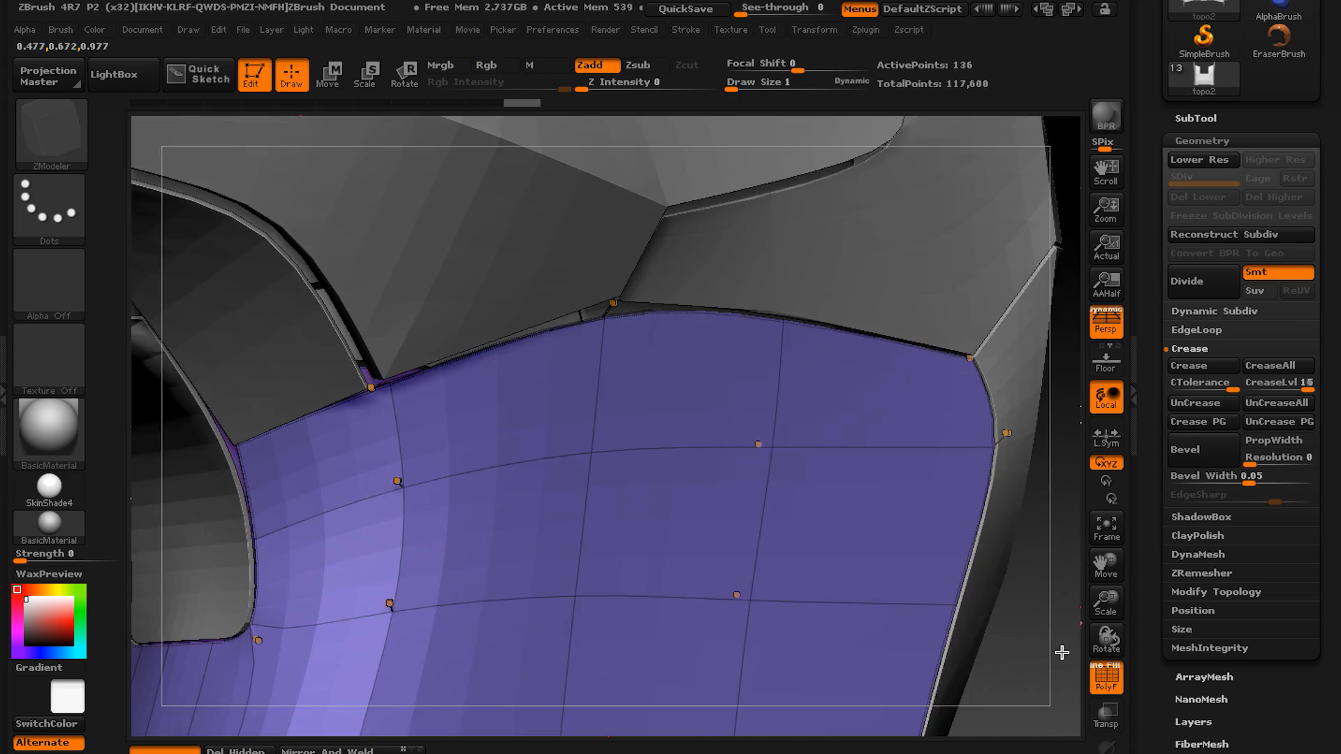
pyautogui.moveTo(1062, 653); pyautogui.dragTo(1006, 600)
pyautogui.click(560, 449)
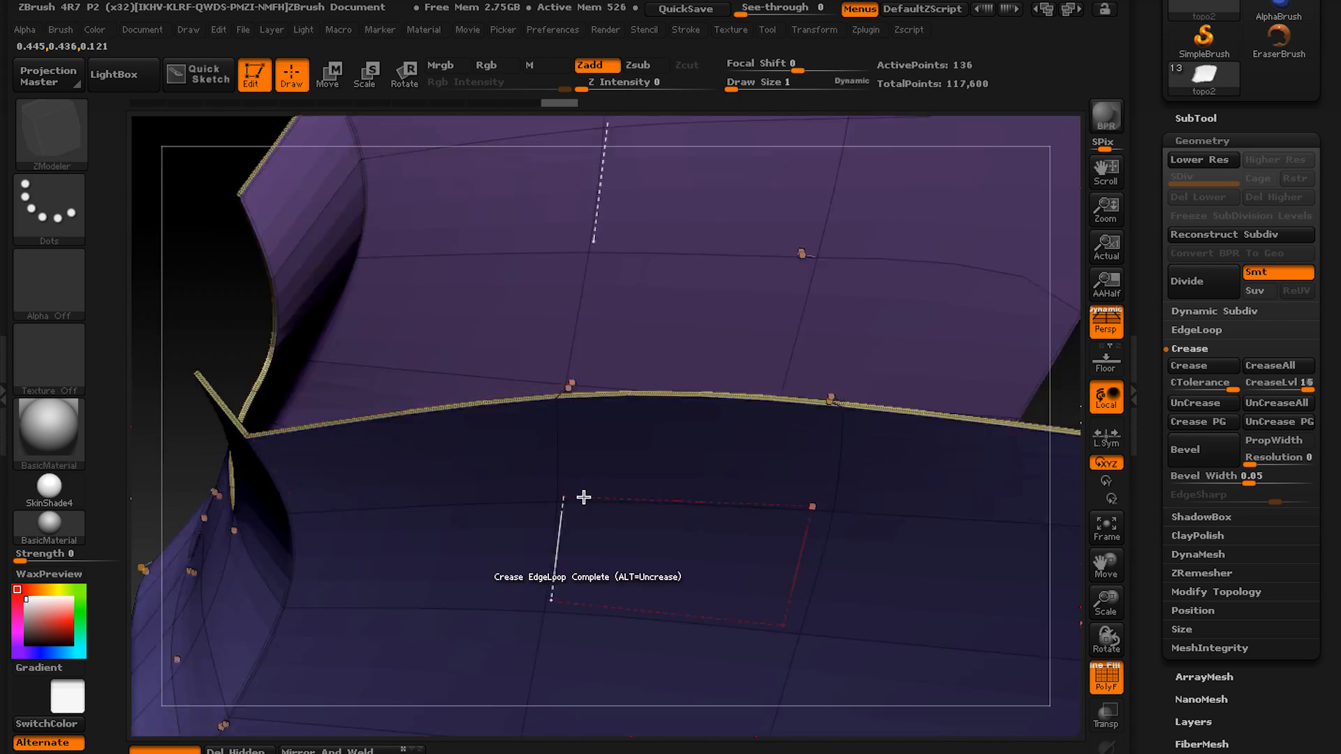
# Crease an edge loop on topo2 and compare the smoothed and unsmoothed shell.
pyautogui.click(584, 500)
pyautogui.hotkey('shift', 'd')
pyautogui.moveTo(1059, 649); pyautogui.dragTo(1006, 614)
pyautogui.press('d')
pyautogui.hotkey('shift', 'f')
pyautogui.hotkey('shift', 'f')
# Delete an edge loop from topo2 with the ZModeler edge action and compare the smoothed and unsmoothed shell.
pyautogui.press('space')
pyautogui.click(500, 500)
pyautogui.press('space')
pyautogui.click(466, 520)
pyautogui.hotkey('shift', 'd')
pyautogui.click(659, 485)
pyautogui.press('d')
pyautogui.hotkey('shift', 'd')
pyautogui.press('d')
pyautogui.moveTo(686, 426); pyautogui.dragTo(596, 420, button='right')
# Try an edge loop change on topo2's curved side, undo it and restore the loop count across the panel.
pyautogui.press('space')
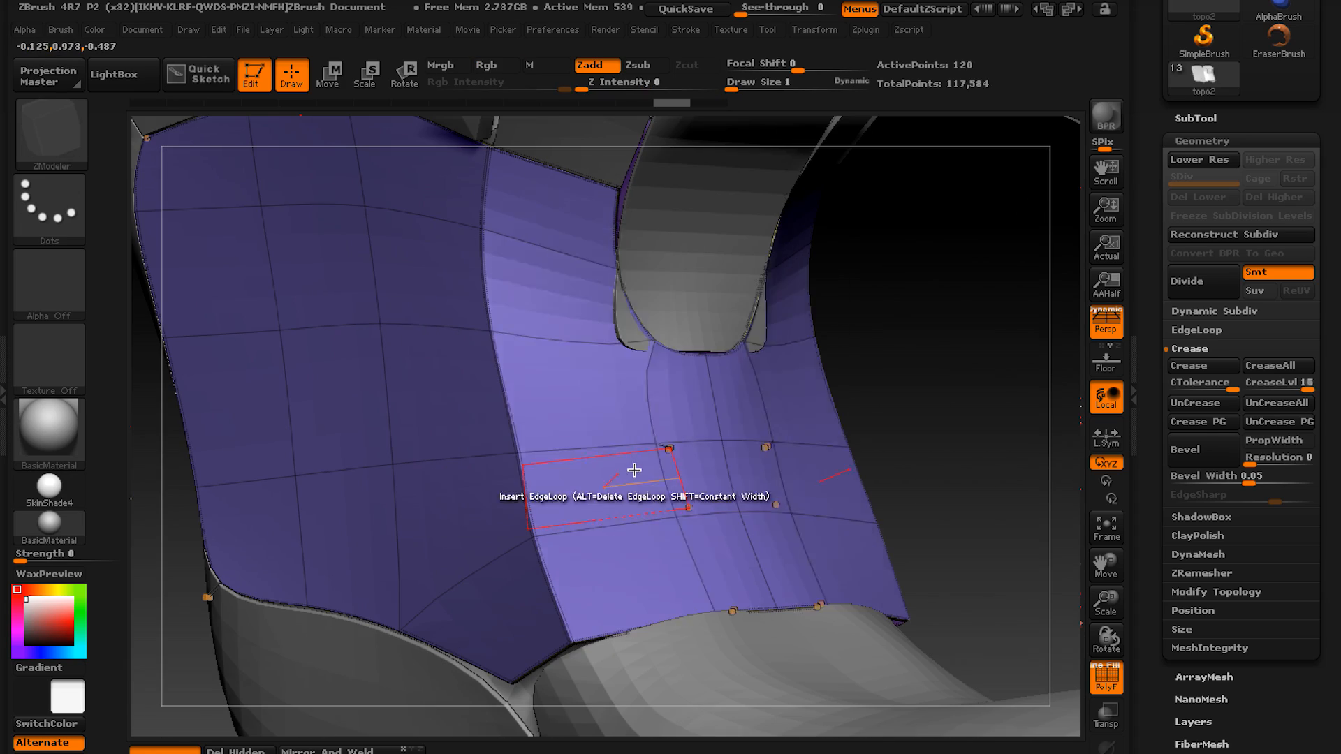
pyautogui.click(632, 470)
pyautogui.moveTo(632, 470); pyautogui.dragTo(553, 478, button='right')
pyautogui.hotkey('ctrl', 'z')
pyautogui.click(630, 454)
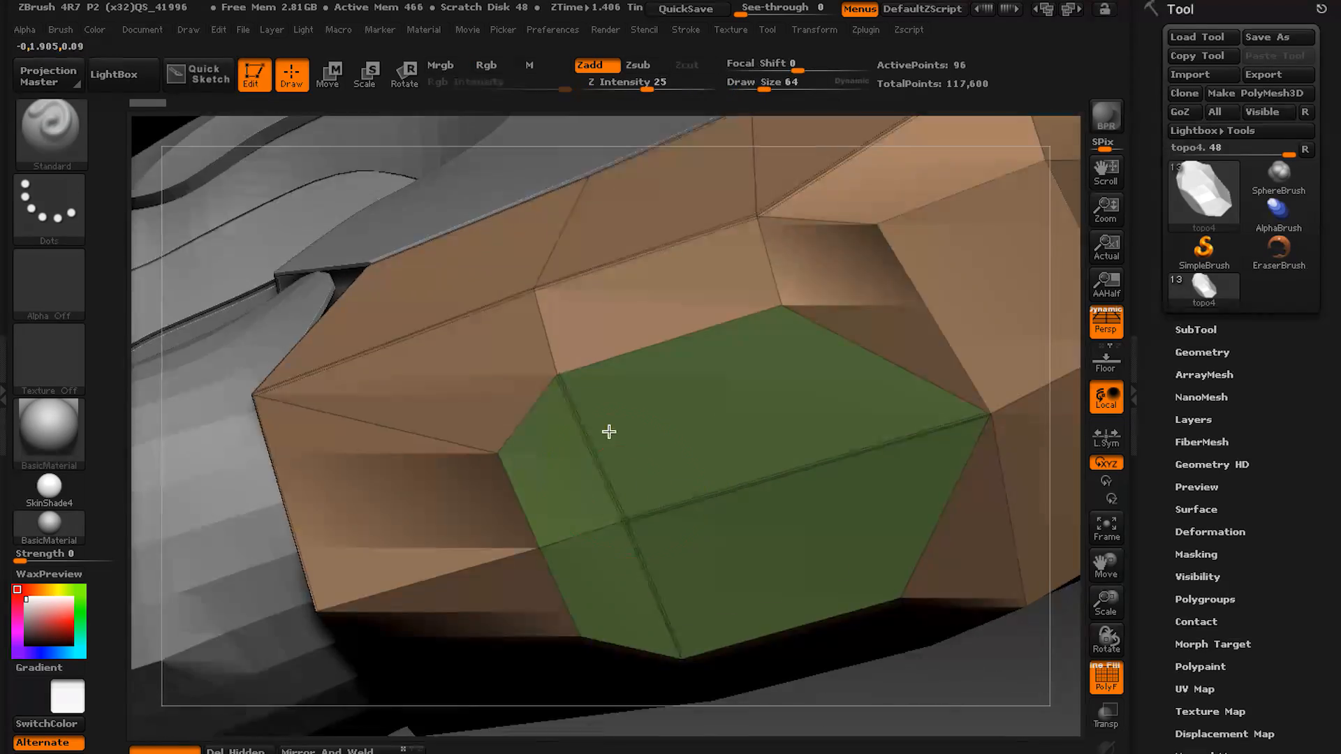
pyautogui.keyDown('ctrl'); pyautogui.moveTo(609, 432); pyautogui.dragTo(617, 422, button='right'); pyautogui.keyUp('ctrl')
# Make topo4 active with the ZModeler brush and inspect its low-poly end face.
pyautogui.press('b')
pyautogui.press('z')
pyautogui.press('m')
pyautogui.press('space')
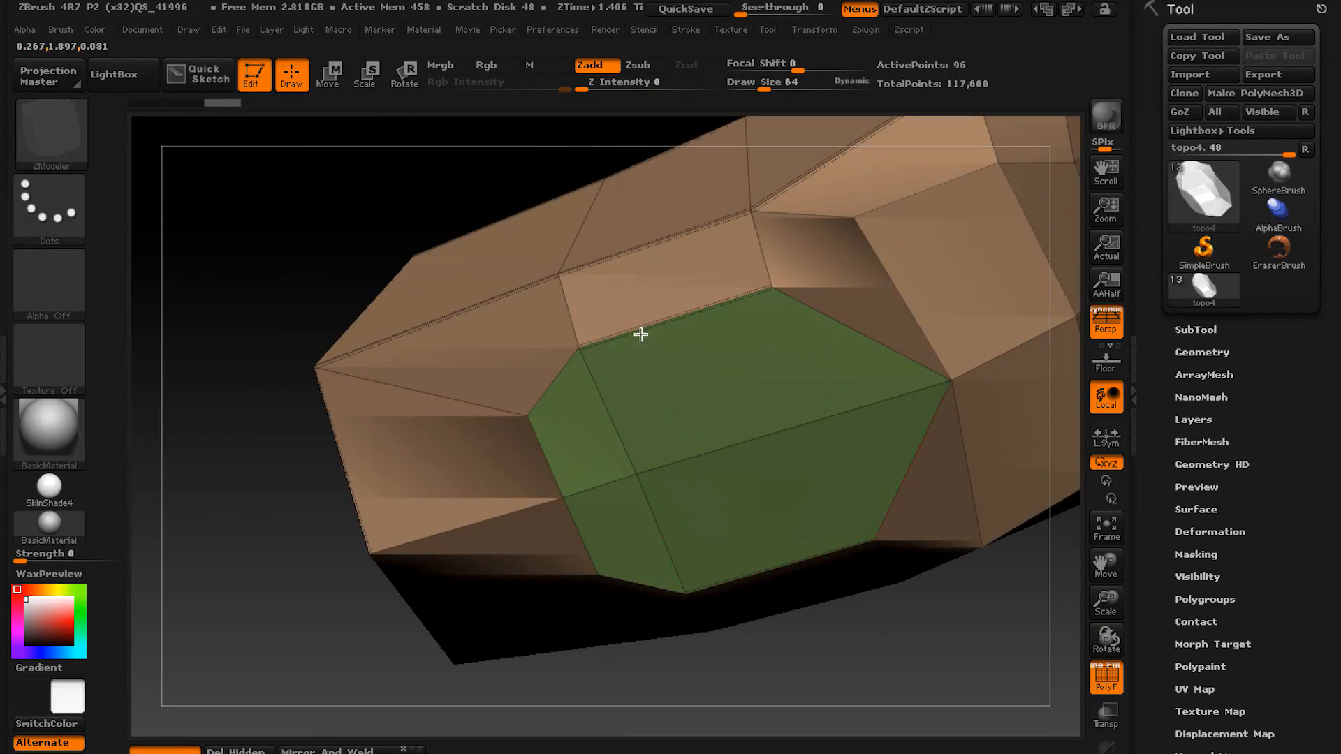
pyautogui.moveTo(641, 335); pyautogui.dragTo(561, 457, button='right')
pyautogui.moveTo(396, 277); pyautogui.dragTo(719, 356, button='right')
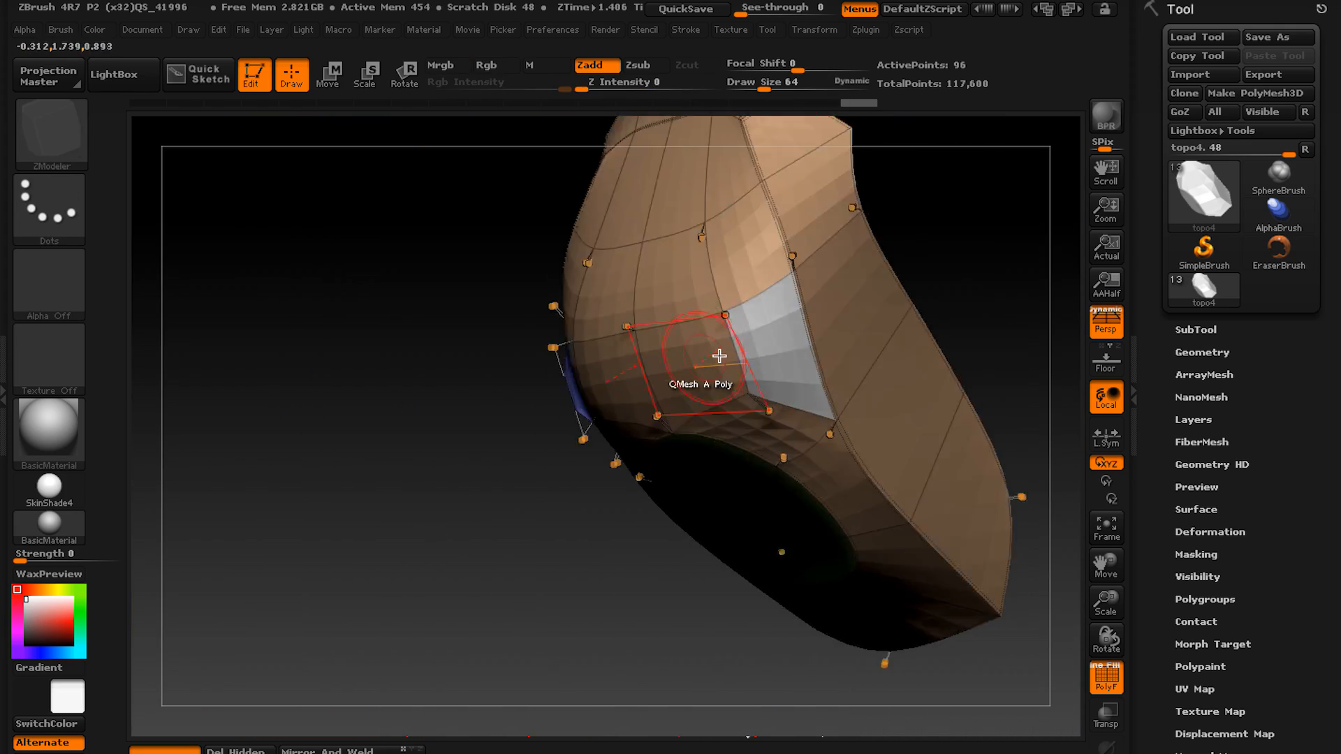
# Examine topo4 with and without dynamic subdivision and polyframe, including isolated from the neighbouring shells.
pyautogui.hotkey('shift', 'f')
pyautogui.hotkey('shift', 'd')
pyautogui.moveTo(663, 395); pyautogui.dragTo(671, 545, button='right')
pyautogui.press('d')
pyautogui.hotkey('shift', 'd')
pyautogui.press('d')
pyautogui.hotkey('shift', 'd')
pyautogui.press('d')
pyautogui.click(1106, 749)
pyautogui.click(1105, 750)
pyautogui.hotkey('shift', 'd')
pyautogui.press('d')
# Show the neighbouring shells again and check topo4's fit against them with and without smoothing.
pyautogui.moveTo(489, 363); pyautogui.dragTo(992, 447, button='right')
pyautogui.click(1106, 750)
pyautogui.keyDown('alt'); pyautogui.click(792, 475); pyautogui.keyUp('alt')
pyautogui.hotkey('shift', 'd')
pyautogui.click(327, 545)
pyautogui.press('d')
# Give the small topo10 piece thickness with panel loops, redoing them with a thickness of 0.01.
pyautogui.click(1196, 329)
pyautogui.moveTo(1214, 428); pyautogui.dragTo(1214, 254)
pyautogui.moveTo(1048, 391); pyautogui.dragTo(831, 371, button='right')
pyautogui.press('space')
pyautogui.keyDown('alt'); pyautogui.click(703, 323); pyautogui.keyUp('alt')
pyautogui.click(1196, 153)
pyautogui.click(1200, 174)
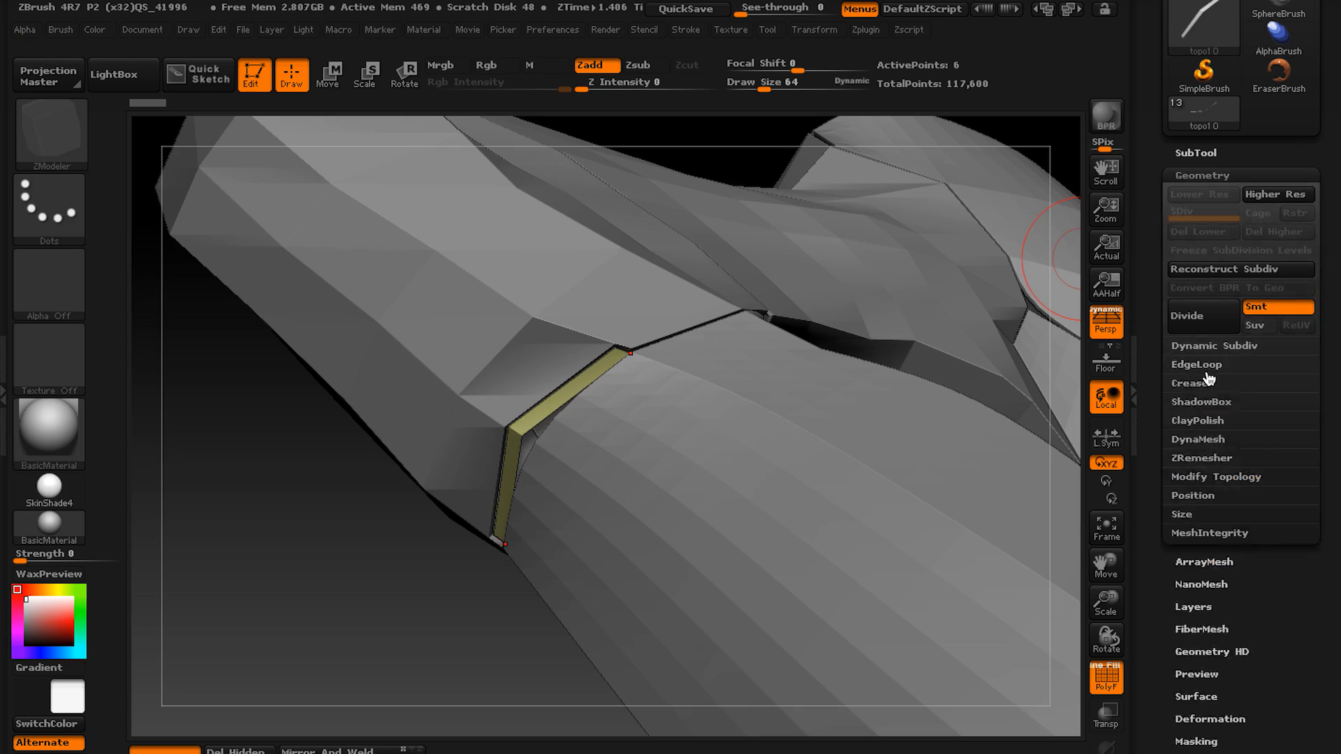
pyautogui.click(1200, 366)
pyautogui.click(1204, 525)
pyautogui.keyDown('ctrl'); pyautogui.moveTo(946, 454); pyautogui.dragTo(947, 519, button='right'); pyautogui.keyUp('ctrl')
pyautogui.hotkey('ctrl', 'z')
pyautogui.moveTo(1223, 555); pyautogui.dragTo(1216, 555)
pyautogui.click(1197, 529)
pyautogui.press('d')
# Make topo11 active with the ZModeler brush and examine its smoothed shell with and without polyframe.
pyautogui.keyDown('alt'); pyautogui.click(656, 489); pyautogui.keyUp('alt')
pyautogui.press('d')
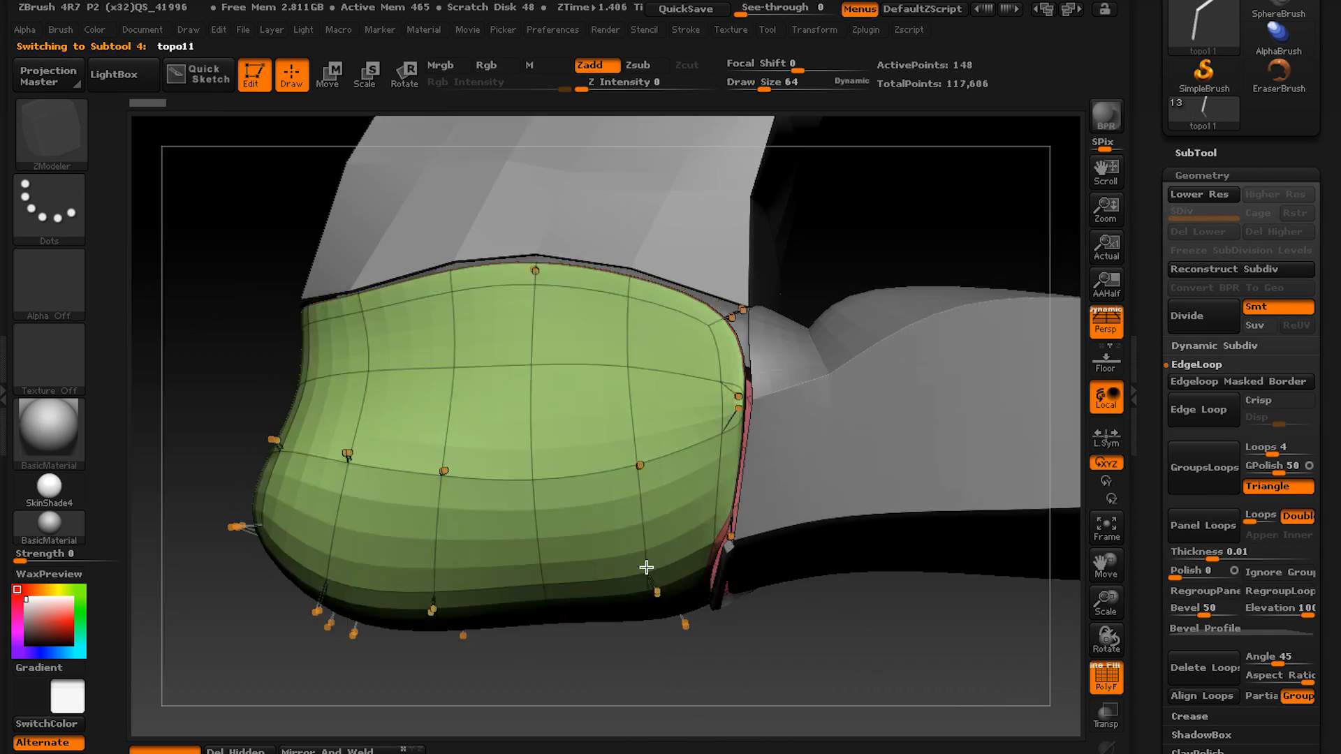
pyautogui.hotkey('shift', 'd')
pyautogui.moveTo(643, 569); pyautogui.dragTo(730, 545, button='right')
pyautogui.press('b')
pyautogui.press('z')
pyautogui.press('m')
pyautogui.press('space')
pyautogui.keyDown('alt'); pyautogui.click(826, 470); pyautogui.keyUp('alt')
pyautogui.hotkey('shift', 'f')
pyautogui.hotkey('shift', 'f')
pyautogui.press('d')
pyautogui.keyDown('alt'); pyautogui.click(685, 407); pyautogui.keyUp('alt')
pyautogui.press('d')
# Crease the edge loop that separates topo11's upper surface from its lower side.
pyautogui.moveTo(1188, 177); pyautogui.dragTo(1188, 55)
pyautogui.click(1190, 243)
pyautogui.click(1190, 262)
pyautogui.moveTo(734, 607); pyautogui.dragTo(669, 426, button='right')
pyautogui.press('space')
pyautogui.click(482, 419)
pyautogui.press('space')
pyautogui.click(585, 500)
pyautogui.click(664, 420)
pyautogui.moveTo(732, 374); pyautogui.dragTo(753, 454, button='right')
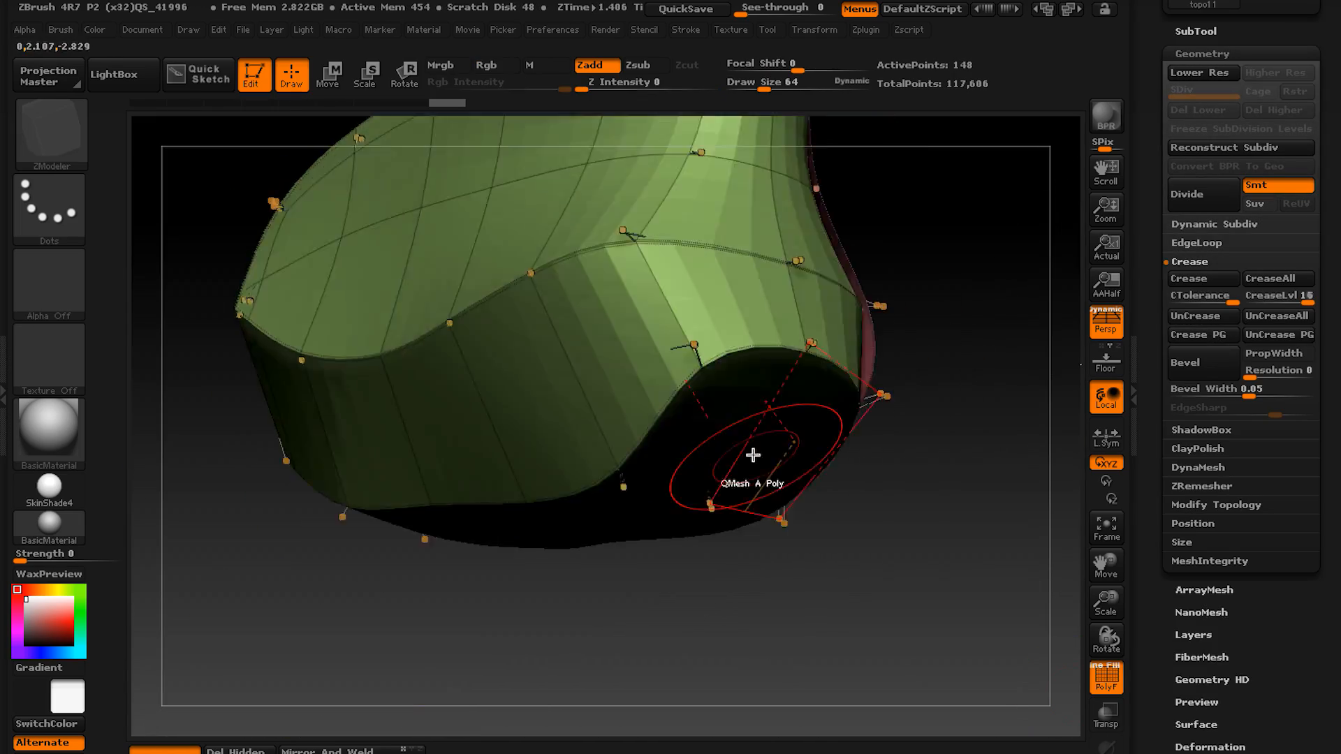
# Compare topo11's creased shell with and without dynamic subdivision, both isolated and beside its neighbours.
pyautogui.moveTo(646, 449); pyautogui.dragTo(692, 587, button='right')
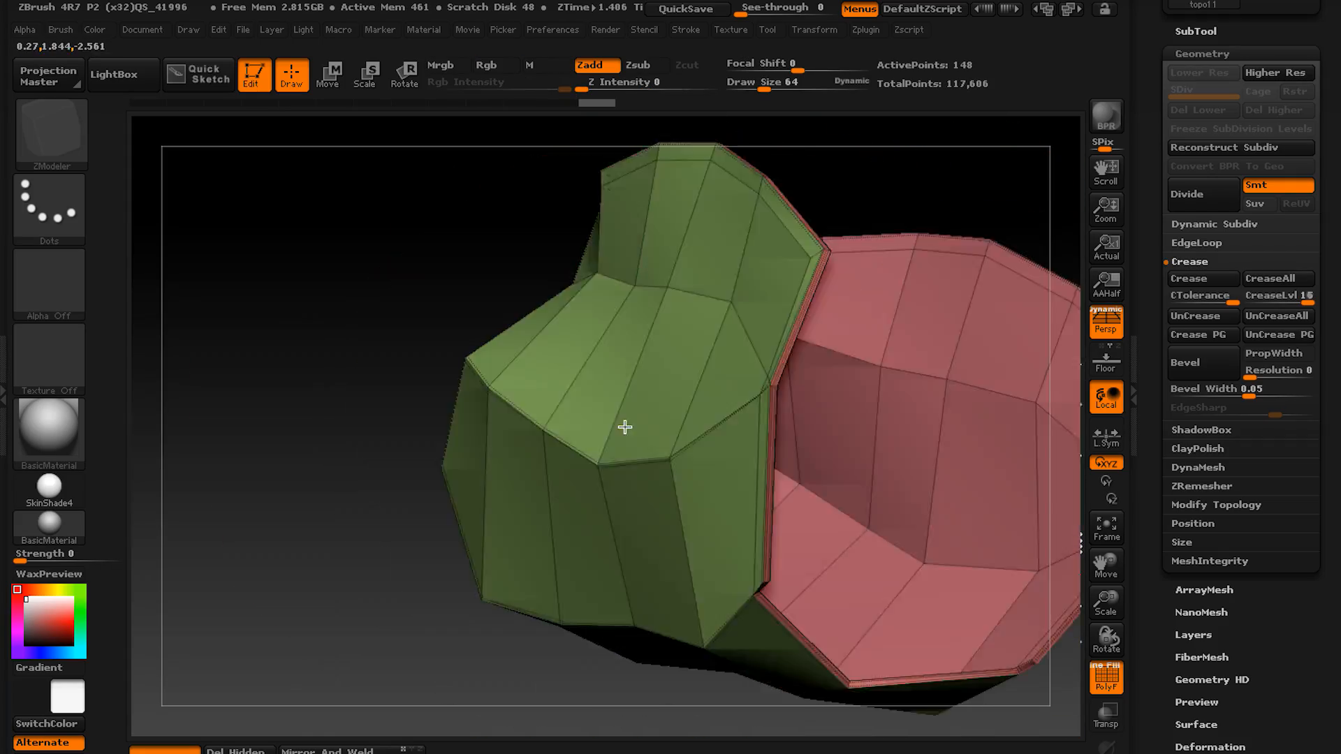
pyautogui.press('d')
pyautogui.moveTo(625, 426); pyautogui.dragTo(912, 470, button='right')
pyautogui.hotkey('shift', 'd')
pyautogui.click(450, 520)
pyautogui.press('d')
pyautogui.hotkey('shift', 'd')
pyautogui.press('d')
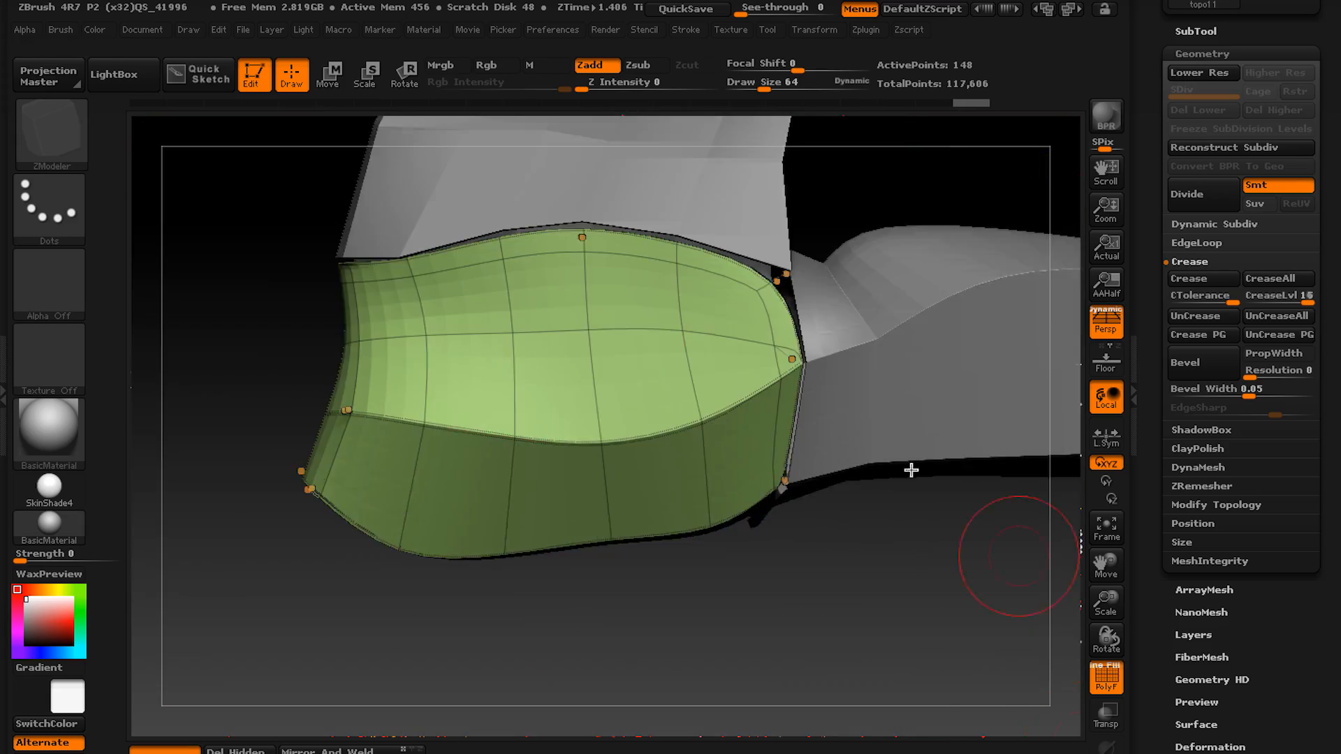
pyautogui.click(1105, 748)
pyautogui.moveTo(908, 629); pyautogui.dragTo(605, 425, button='right')
pyautogui.click(1105, 749)
# Make topo13 active with its polyframe shown and check both smoothed ends where they meet the neighbouring shells.
pyautogui.hotkey('shift', 'f')
pyautogui.hotkey('shift', 'd')
pyautogui.keyDown('alt'); pyautogui.click(719, 426); pyautogui.keyUp('alt')
pyautogui.hotkey('shift', 'f')
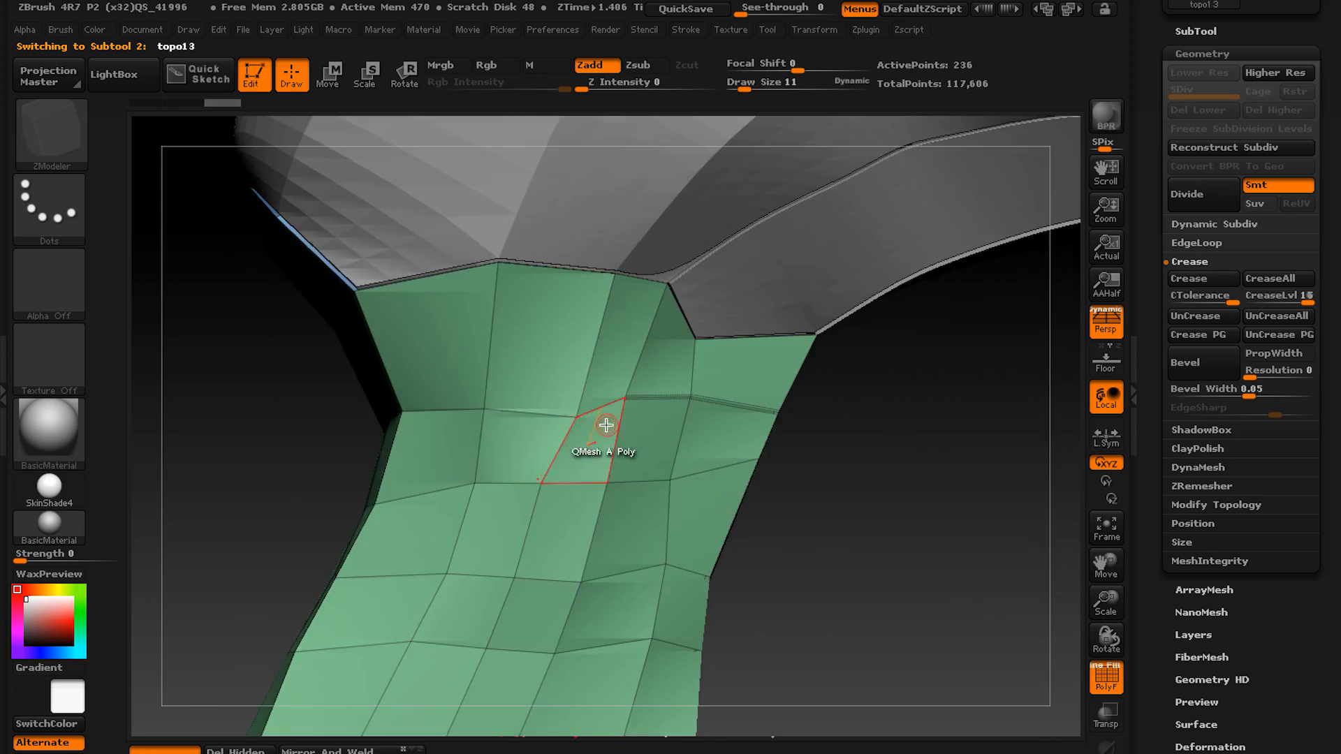
pyautogui.press('space')
pyautogui.moveTo(377, 493); pyautogui.dragTo(489, 475, button='right')
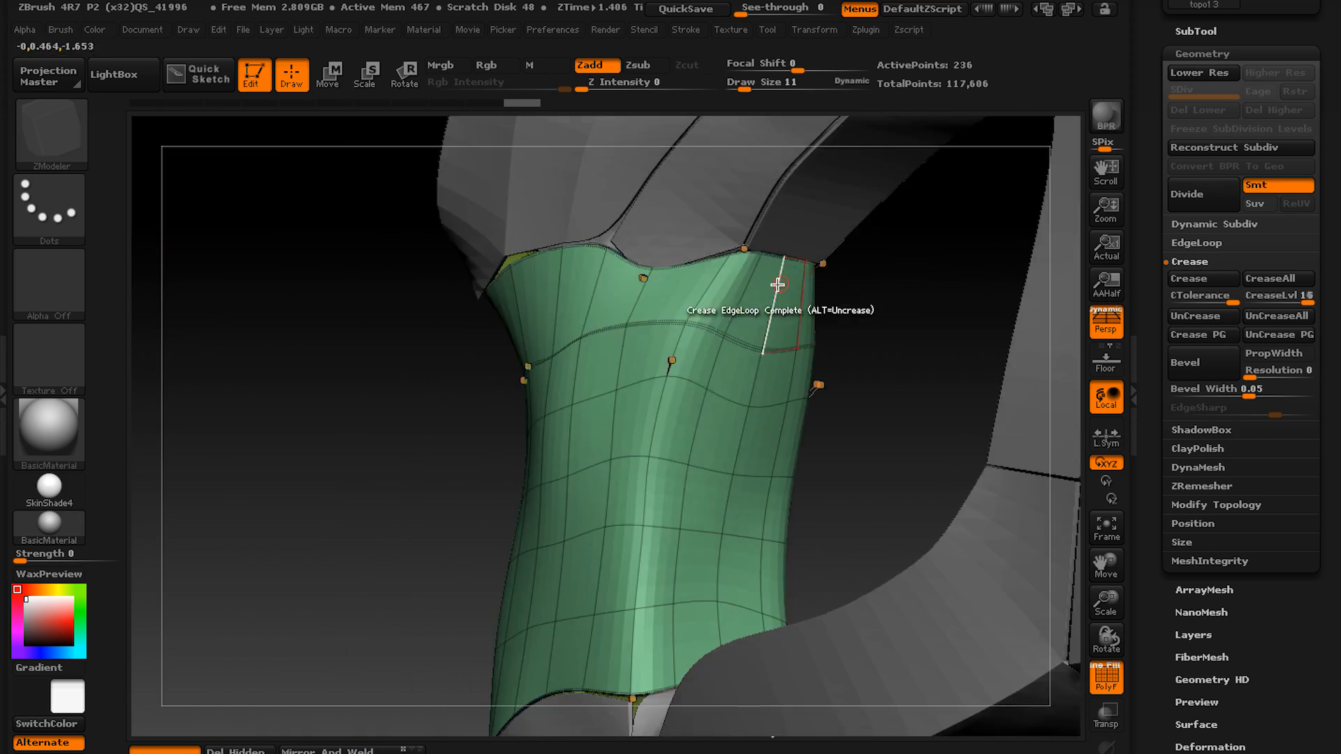
pyautogui.moveTo(778, 285); pyautogui.dragTo(696, 390, button='right')
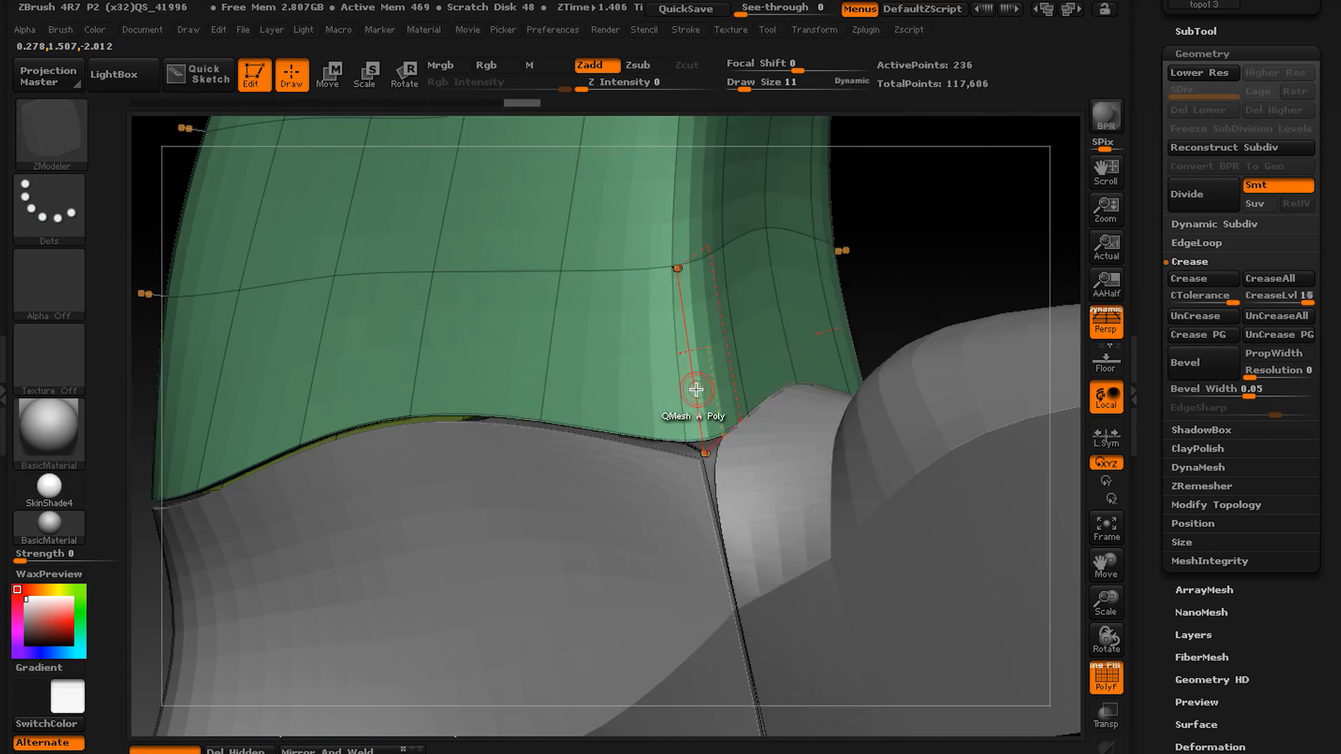
# Insert an edge loop close to topo13's lower rim on the unsmoothed mesh.
pyautogui.press('space')
pyautogui.click(365, 317)
pyautogui.hotkey('shift', 'd')
pyautogui.keyDown('alt'); pyautogui.moveTo(536, 412); pyautogui.dragTo(619, 416, button='right'); pyautogui.keyUp('alt')
pyautogui.click(620, 414)
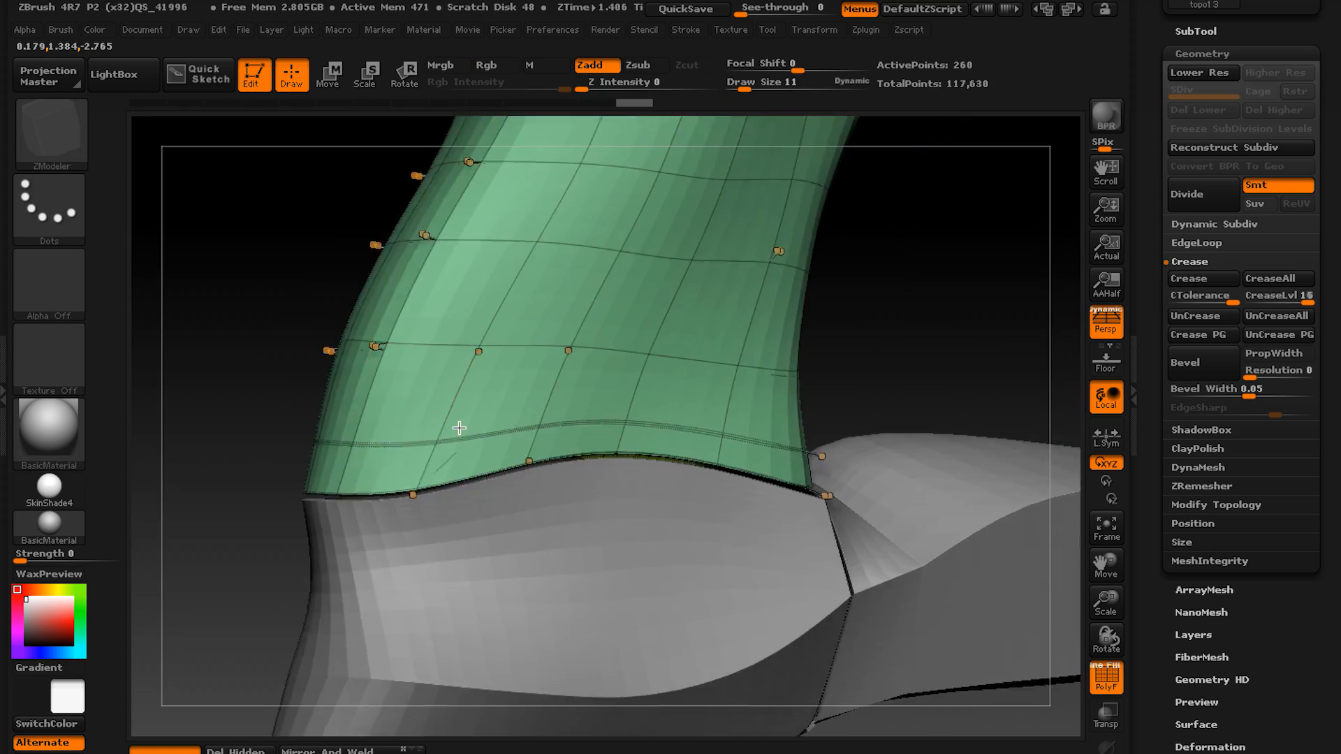
pyautogui.moveTo(459, 427); pyautogui.dragTo(405, 404, button='right')
# Add another edge insert on topo13 with a ZModeler action and compare the smoothed and unsmoothed shell.
pyautogui.press('space')
pyautogui.click(252, 494)
pyautogui.hotkey('shift', 'd')
pyautogui.moveTo(293, 482); pyautogui.dragTo(332, 428, button='right')
pyautogui.click(434, 473)
pyautogui.press('d')
pyautogui.keyDown('ctrl'); pyautogui.moveTo(561, 506); pyautogui.dragTo(669, 396, button='right'); pyautogui.keyUp('ctrl')
pyautogui.hotkey('shift', 'd')
pyautogui.moveTo(365, 436)
pyautogui.keyDown('ctrl'); pyautogui.mouseDown(button='right')
pyautogui.moveTo(539, 356)
pyautogui.moveTo(656, 492)
pyautogui.moveTo(1108, 676)
pyautogui.moveTo(844, 522)
pyautogui.moveTo(877, 533)
pyautogui.mouseUp(button='right'); pyautogui.keyUp('ctrl')
pyautogui.press('d')
pyautogui.hotkey('shift', 'd')
pyautogui.press('d')
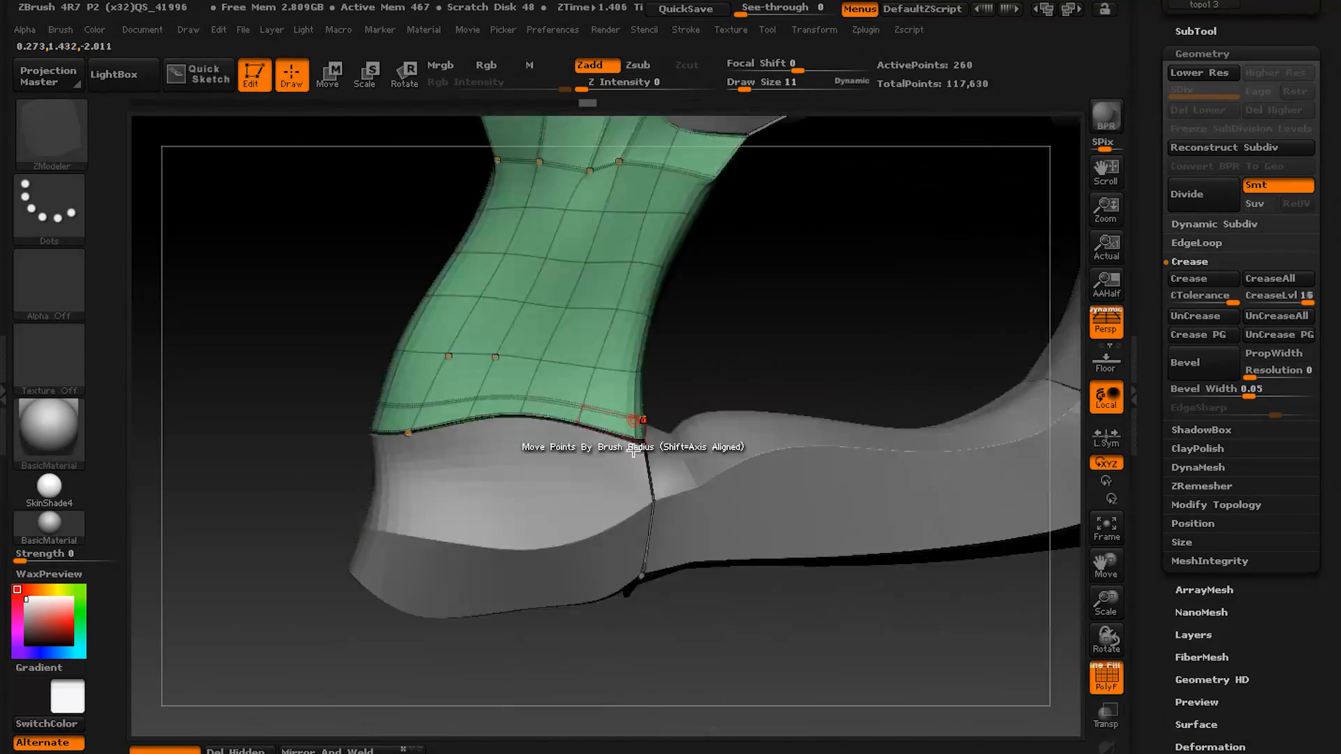
# Adjust topo13's corner points with the brush-radius move action and check the smoothed seams with its neighbours.
pyautogui.hotkey('shift', 'd')
pyautogui.keyDown('ctrl'); pyautogui.moveTo(633, 453); pyautogui.dragTo(727, 373, button='right'); pyautogui.keyUp('ctrl')
pyautogui.press('d')
pyautogui.hotkey('shift', 'd')
pyautogui.keyDown('alt'); pyautogui.click(634, 366); pyautogui.keyUp('alt')
pyautogui.press('d')
pyautogui.hotkey('shift', 'd')
pyautogui.press('d')
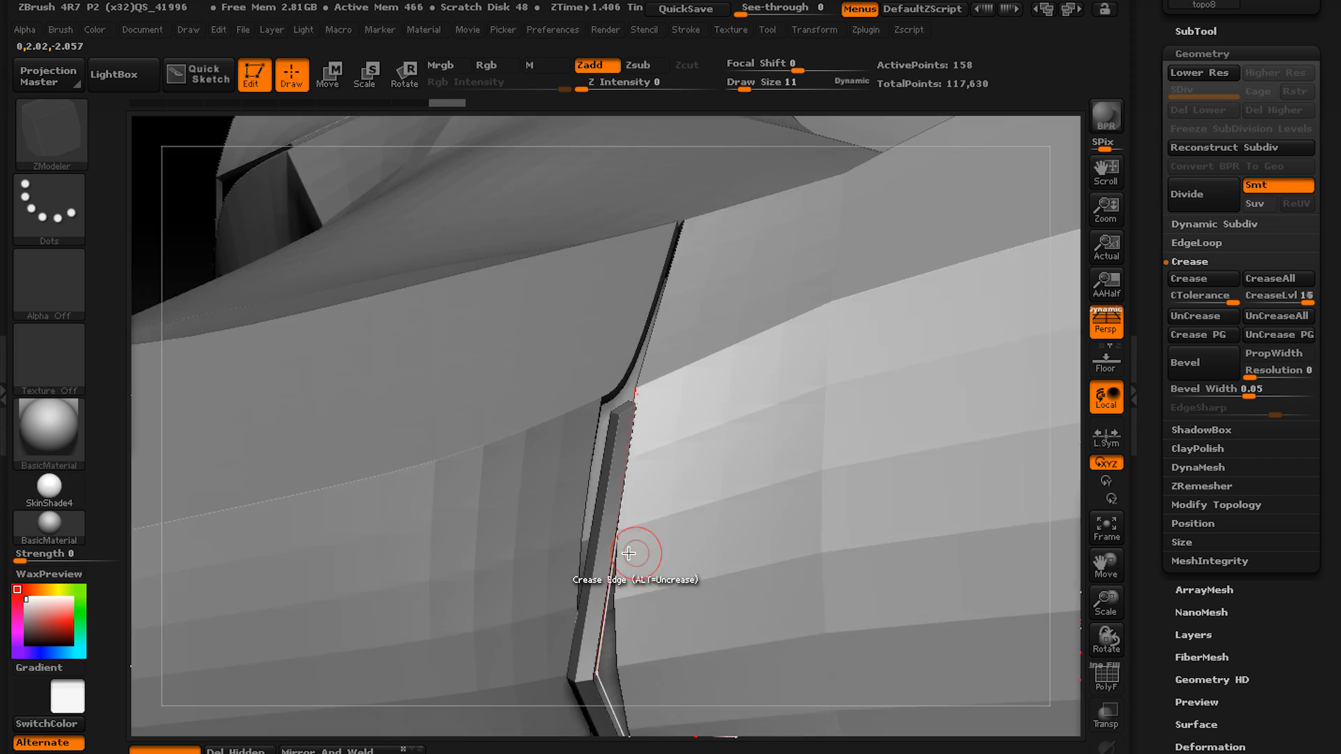
# Find the thin topo10 sliver lodged in the seam and delete its subtool.
pyautogui.moveTo(628, 554); pyautogui.dragTo(650, 554, button='right')
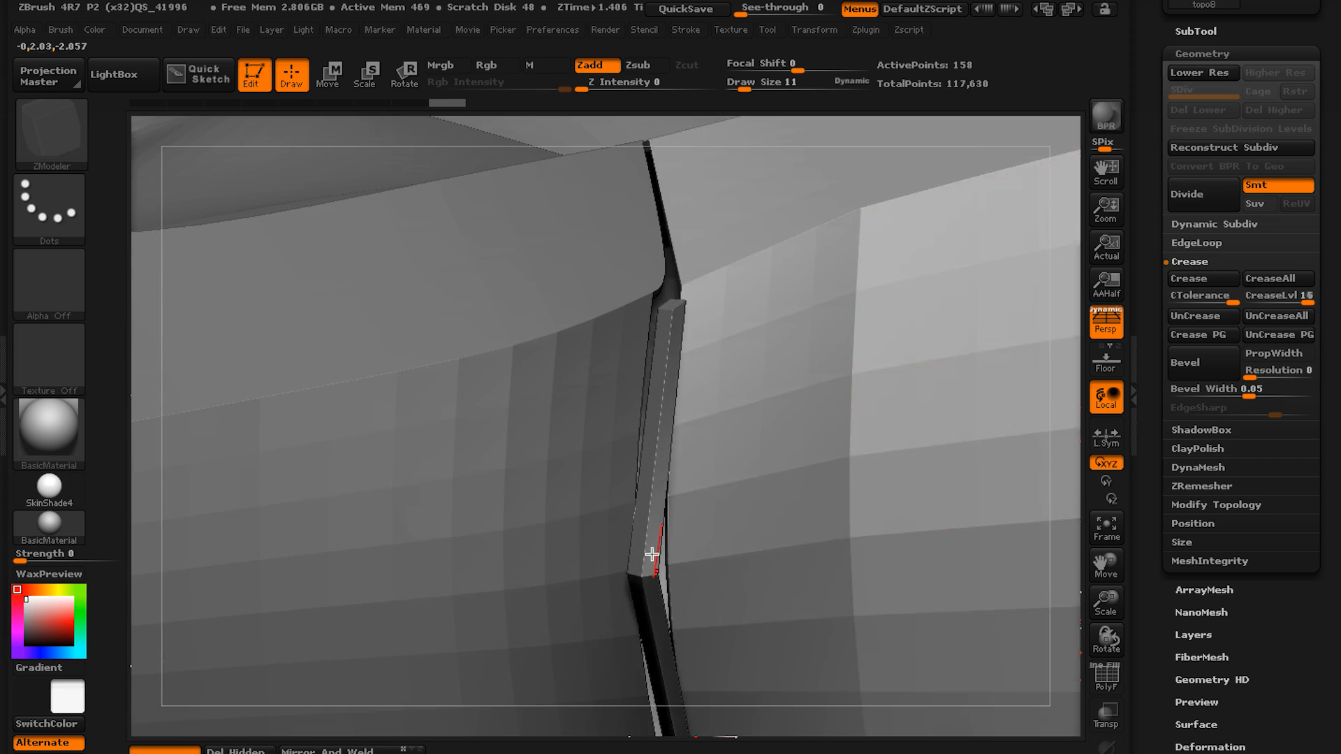
pyautogui.click(1196, 31)
pyautogui.moveTo(703, 233); pyautogui.dragTo(698, 329, button='right')
pyautogui.keyDown('alt'); pyautogui.click(699, 329); pyautogui.keyUp('alt')
pyautogui.hotkey('shift', 'f')
# Review the whole assembly and its large end opening, and append a Cylinder3D as a new subtool.
pyautogui.keyDown('ctrl'); pyautogui.moveTo(1011, 664); pyautogui.dragTo(882, 478, button='right'); pyautogui.keyUp('ctrl')
pyautogui.click(719, 350)
pyautogui.keyDown('alt'); pyautogui.moveTo(859, 422); pyautogui.dragTo(849, 468, button='right'); pyautogui.keyUp('alt')
pyautogui.keyDown('ctrl'); pyautogui.moveTo(849, 468); pyautogui.dragTo(802, 358, button='right'); pyautogui.keyUp('ctrl')
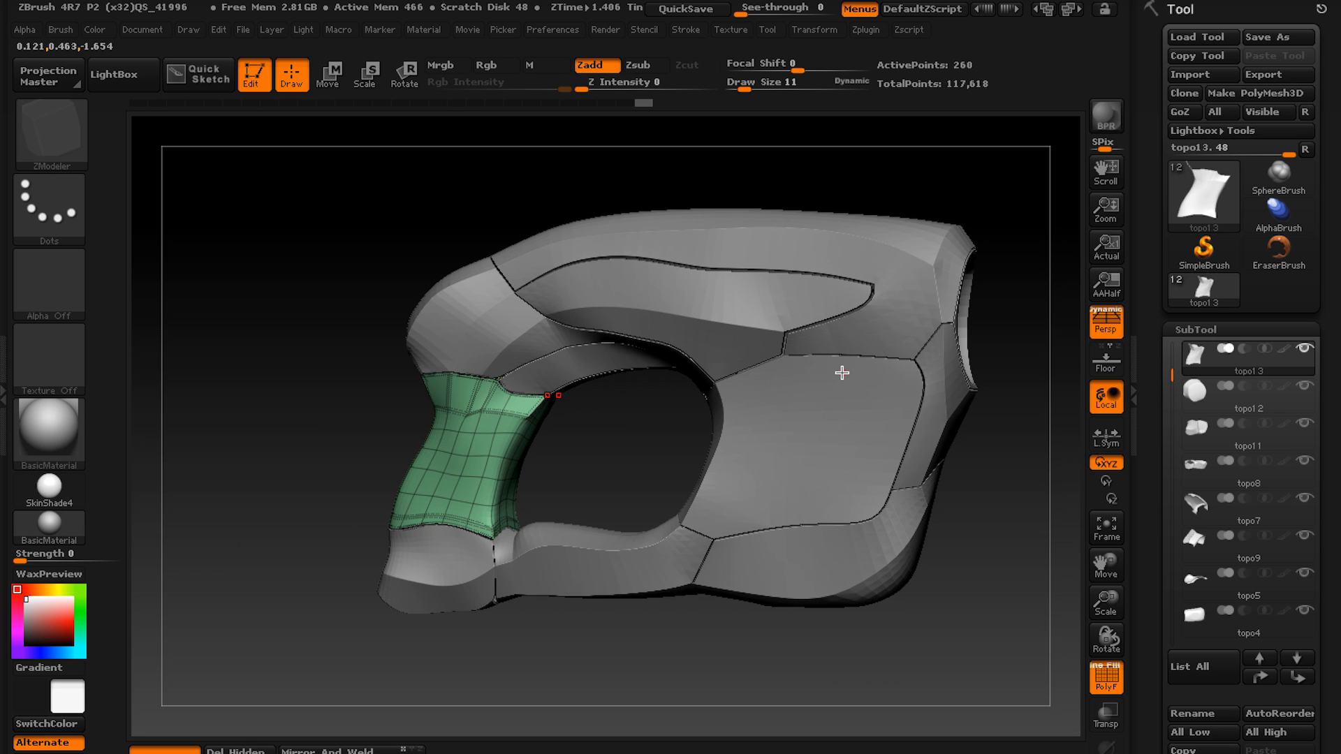
pyautogui.moveTo(912, 383); pyautogui.dragTo(649, 428, button='right')
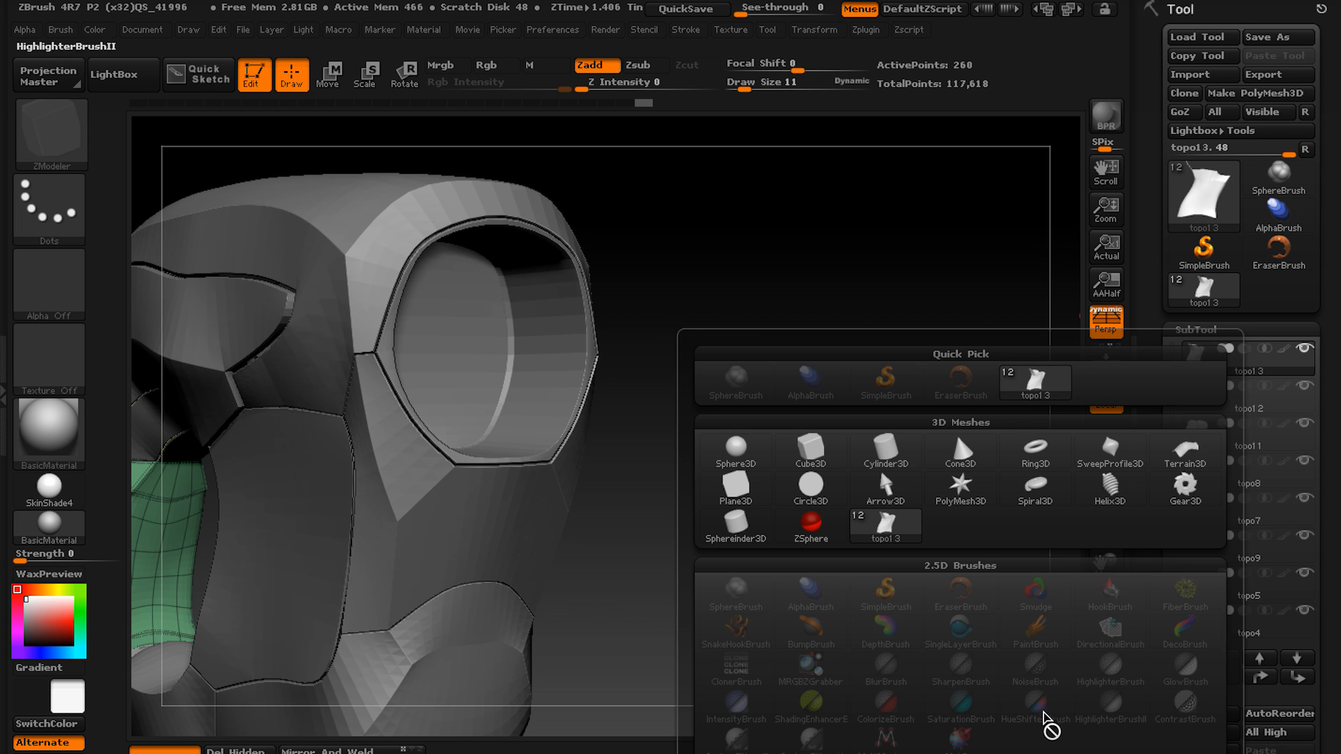
pyautogui.click(877, 447)
pyautogui.keyDown('ctrl'); pyautogui.moveTo(755, 512); pyautogui.dragTo(677, 377, button='right'); pyautogui.keyUp('ctrl')
pyautogui.keyDown('alt'); pyautogui.moveTo(677, 377); pyautogui.dragTo(757, 386, button='right'); pyautogui.keyUp('alt')
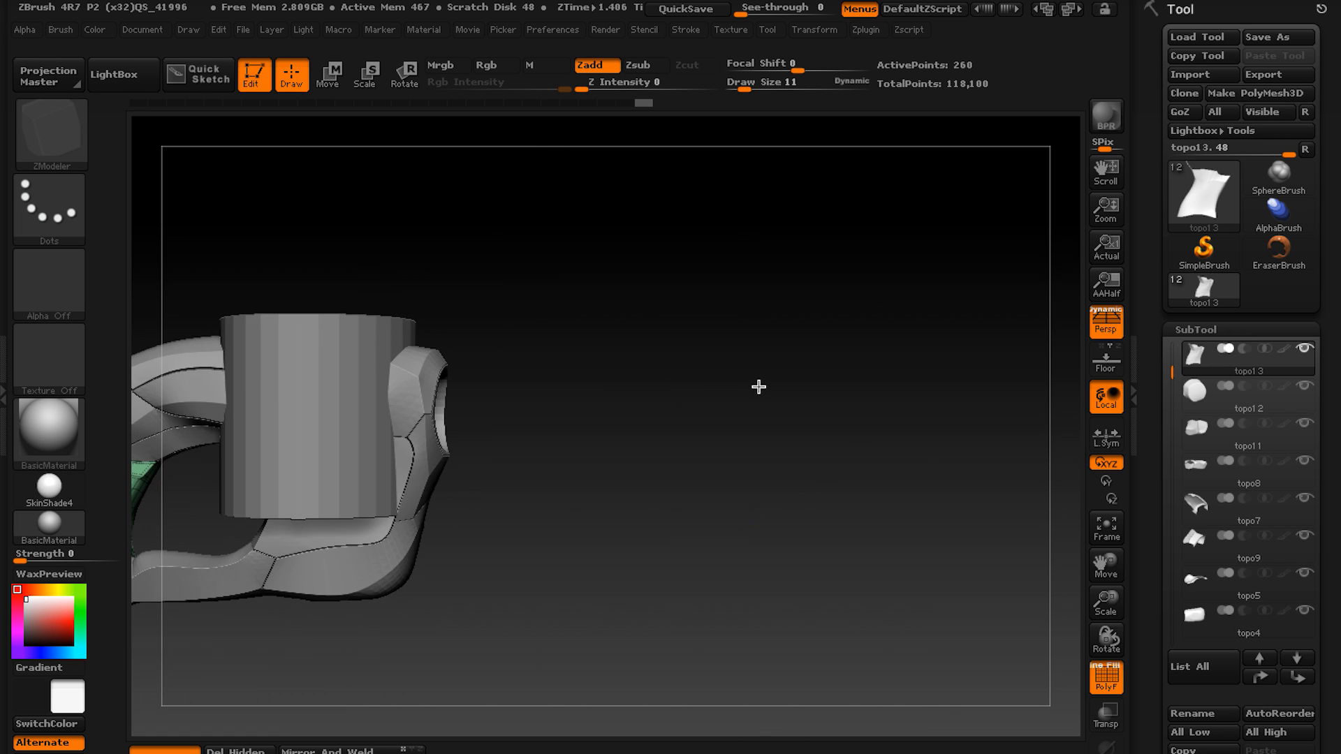
pyautogui.keyDown('alt'); pyautogui.moveTo(634, 418); pyautogui.dragTo(725, 385, button='right'); pyautogui.keyUp('alt')
# Make the appended cylinder active and rotate it so its flat cap faces the assembly's large end opening.
pyautogui.press('w')
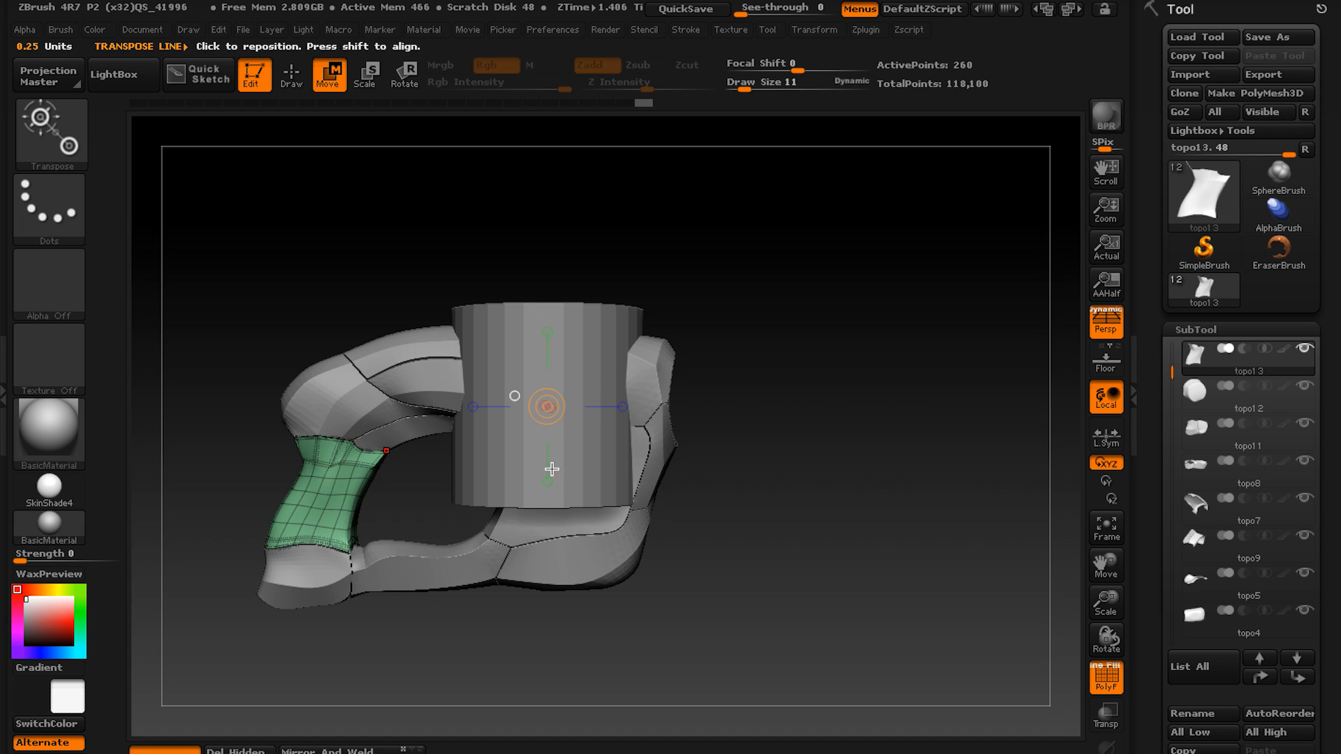
pyautogui.keyDown('alt'); pyautogui.click(518, 463); pyautogui.keyUp('alt')
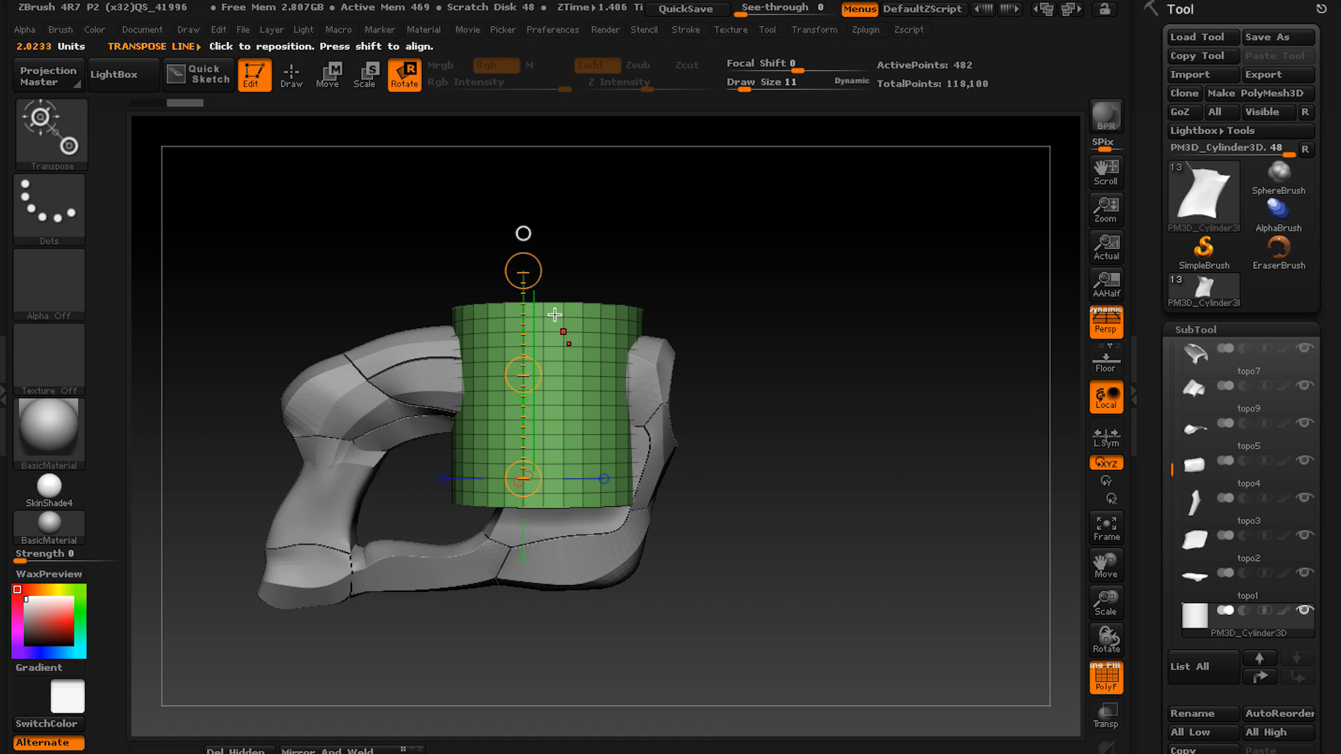
pyautogui.keyDown('shift'); pyautogui.moveTo(529, 274); pyautogui.dragTo(716, 491); pyautogui.keyUp('shift')
pyautogui.keyDown('shift'); pyautogui.moveTo(713, 482); pyautogui.dragTo(670, 445, button='right'); pyautogui.keyUp('shift')
# Scale the cylinder down until its cap is smaller than the assembly's large end opening.
pyautogui.moveTo(633, 500); pyautogui.dragTo(693, 425)
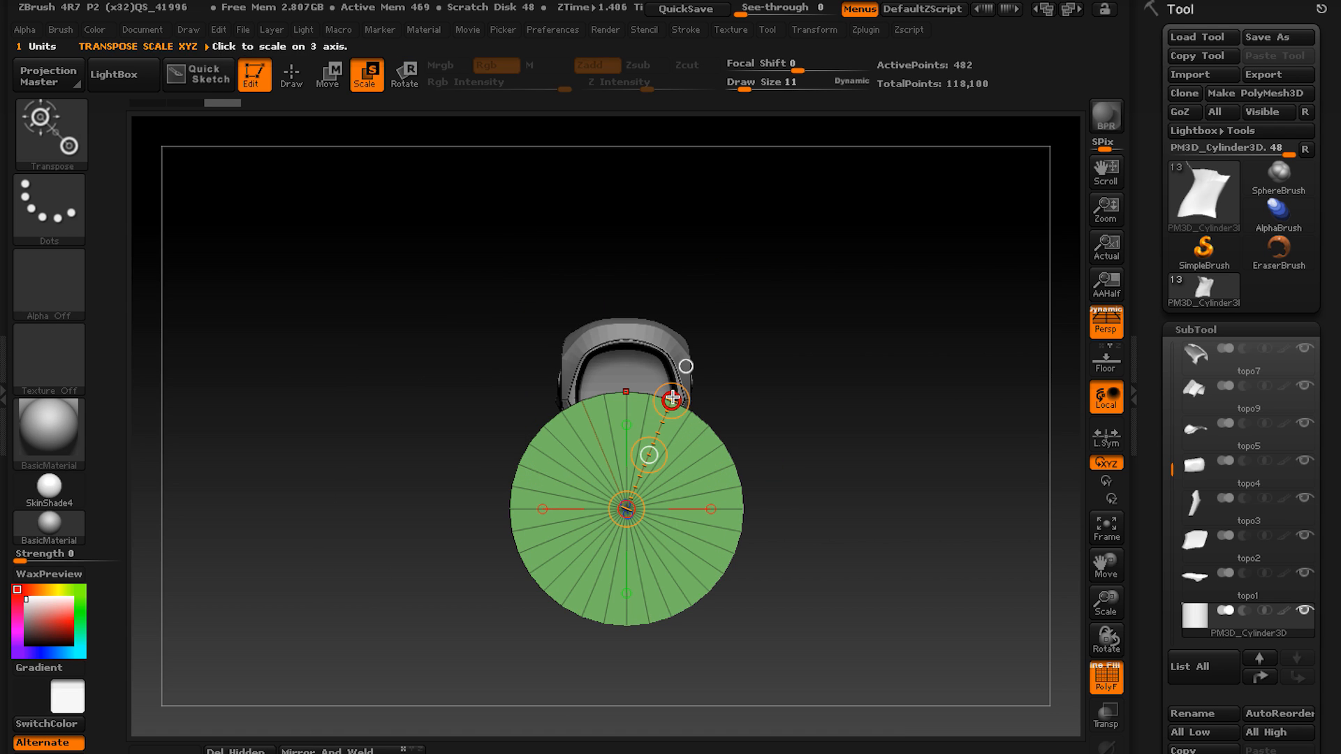
pyautogui.moveTo(672, 398); pyautogui.dragTo(625, 478)
pyautogui.moveTo(670, 396); pyautogui.dragTo(632, 445)
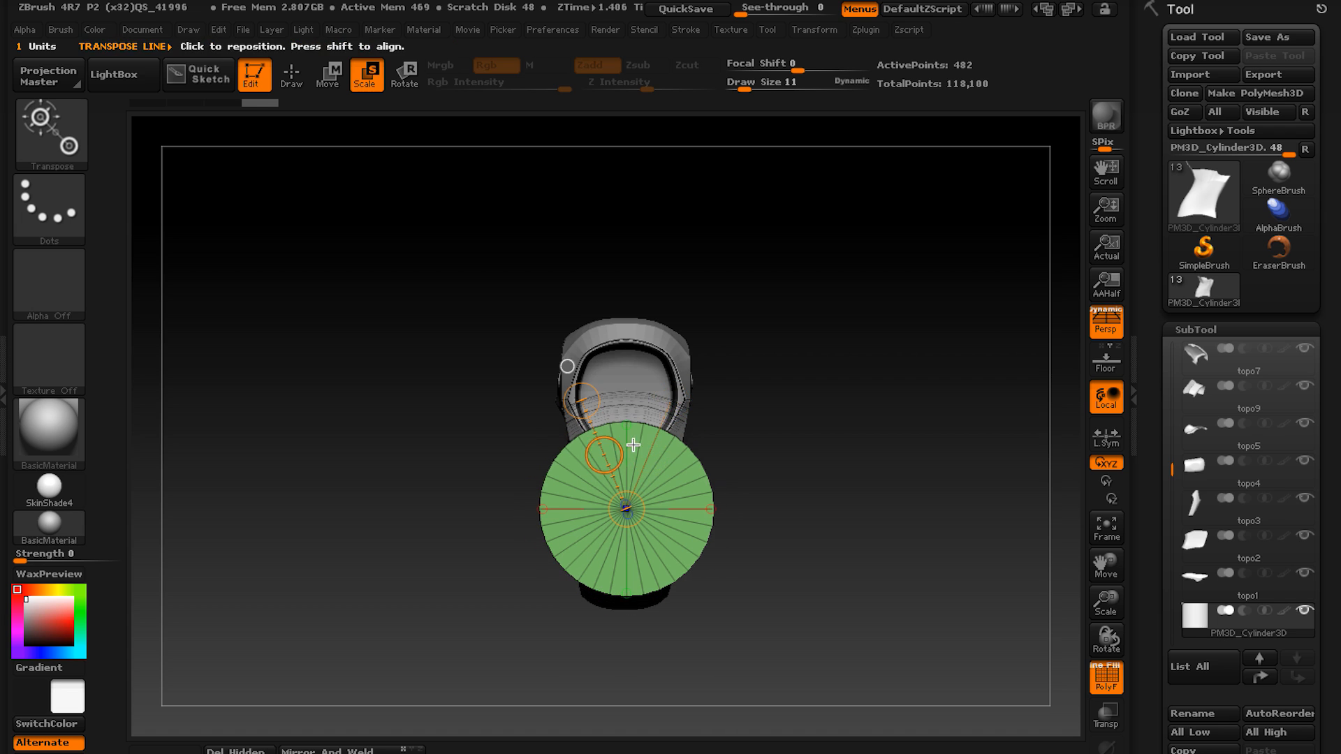
pyautogui.moveTo(673, 400); pyautogui.dragTo(640, 456)
pyautogui.moveTo(671, 396); pyautogui.dragTo(653, 432)
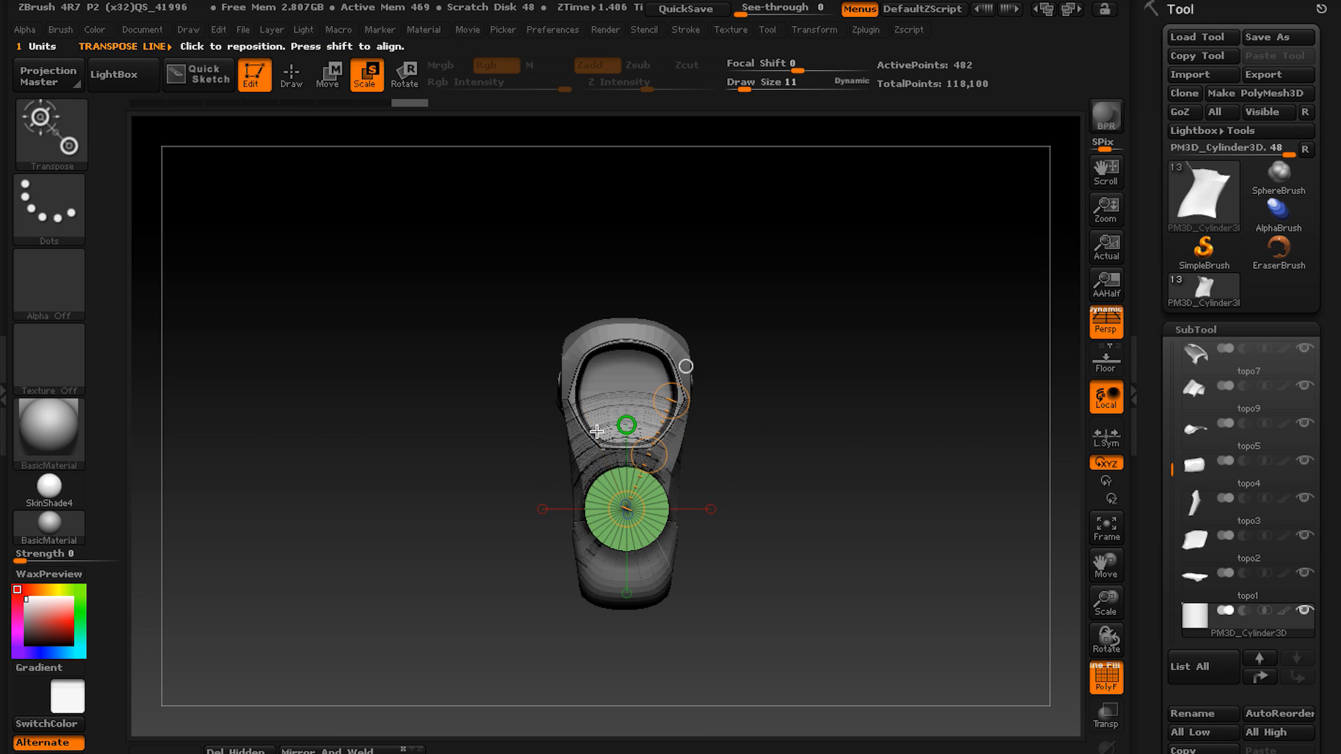
# Move the scaled cylinder into the large end opening, centred in it and projecting slightly out of the assembly.
pyautogui.keyDown('shift'); pyautogui.moveTo(501, 396); pyautogui.dragTo(634, 410); pyautogui.keyUp('shift')
pyautogui.moveTo(590, 506); pyautogui.dragTo(699, 500)
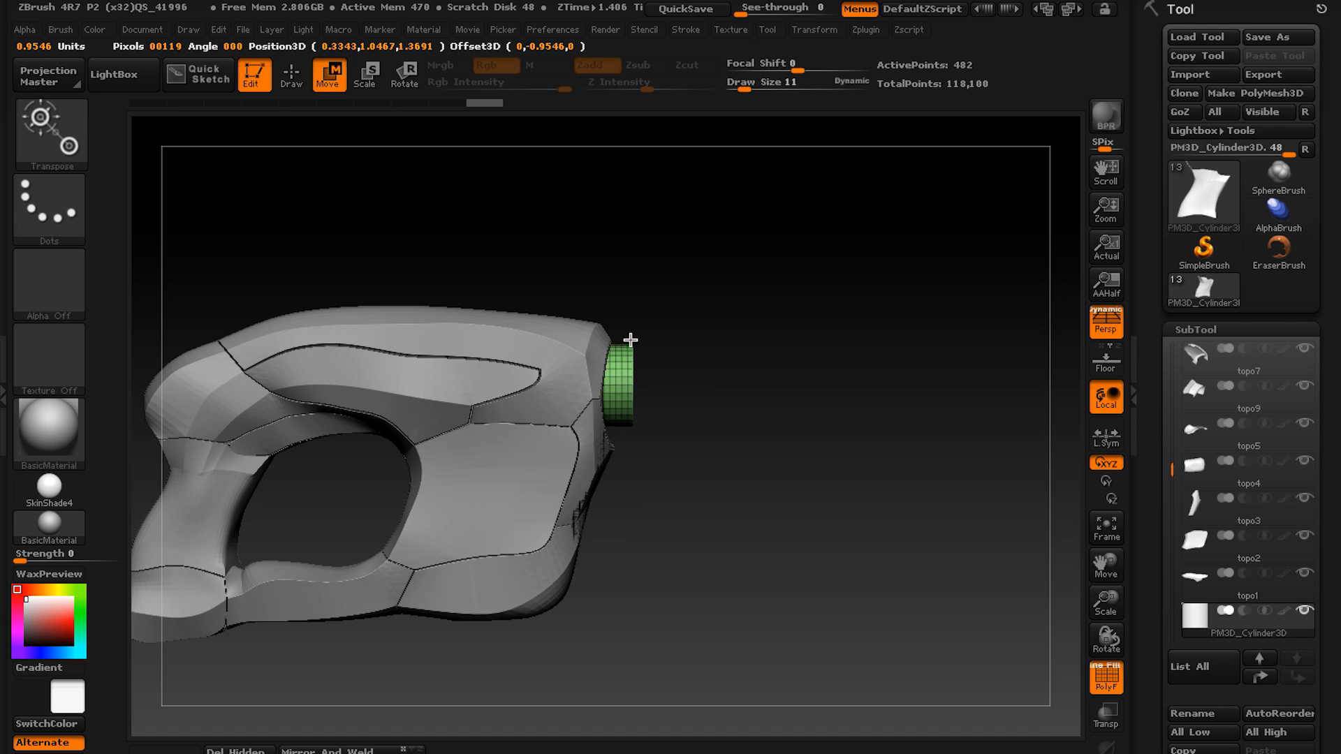
pyautogui.keyDown('shift'); pyautogui.moveTo(709, 324); pyautogui.dragTo(629, 332); pyautogui.keyUp('shift')
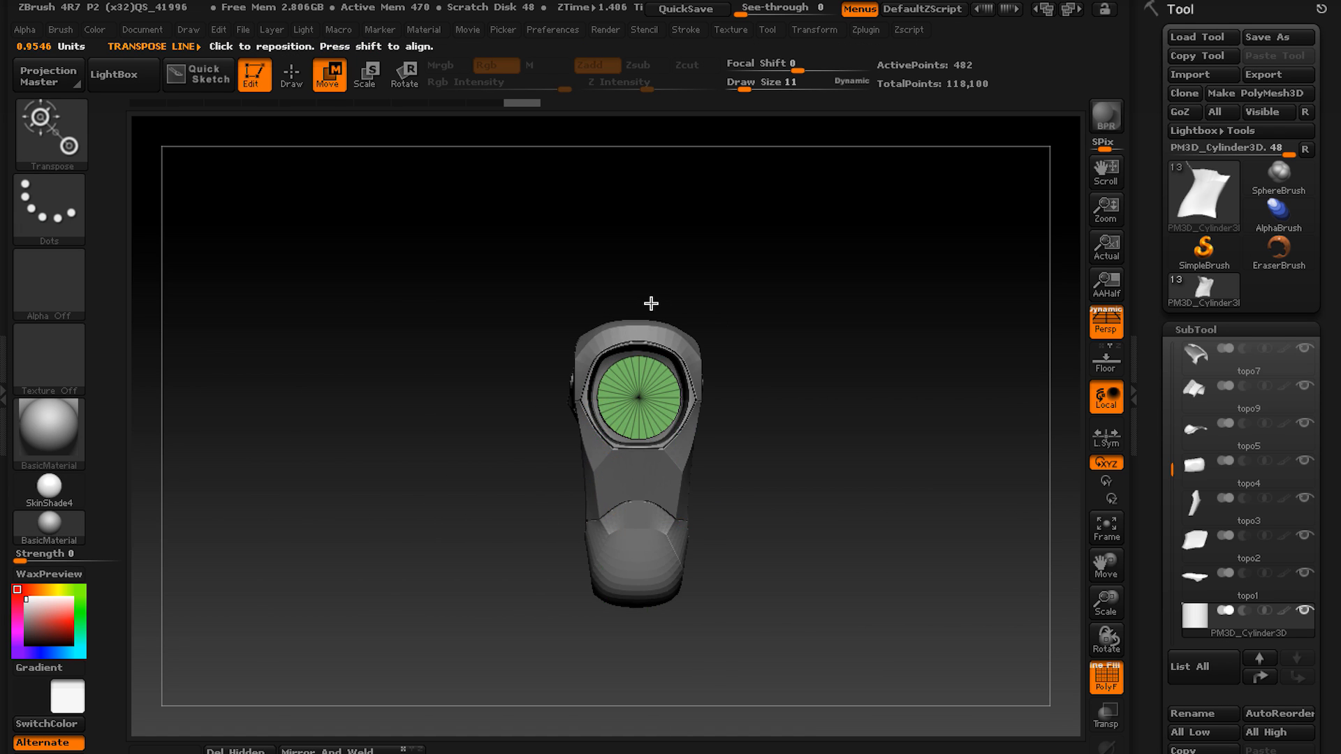
pyautogui.moveTo(651, 303)
pyautogui.keyDown('ctrl'); pyautogui.mouseDown(button='right')
pyautogui.moveTo(661, 292)
pyautogui.moveTo(653, 387)
pyautogui.moveTo(668, 378)
pyautogui.moveTo(556, 395)
pyautogui.moveTo(678, 382)
pyautogui.mouseUp(button='right'); pyautogui.keyUp('ctrl')
# Isolate the cylinder and raise two narrow rings around it near its outer cap, using QMesh with the Polyloop target.
pyautogui.press('q')
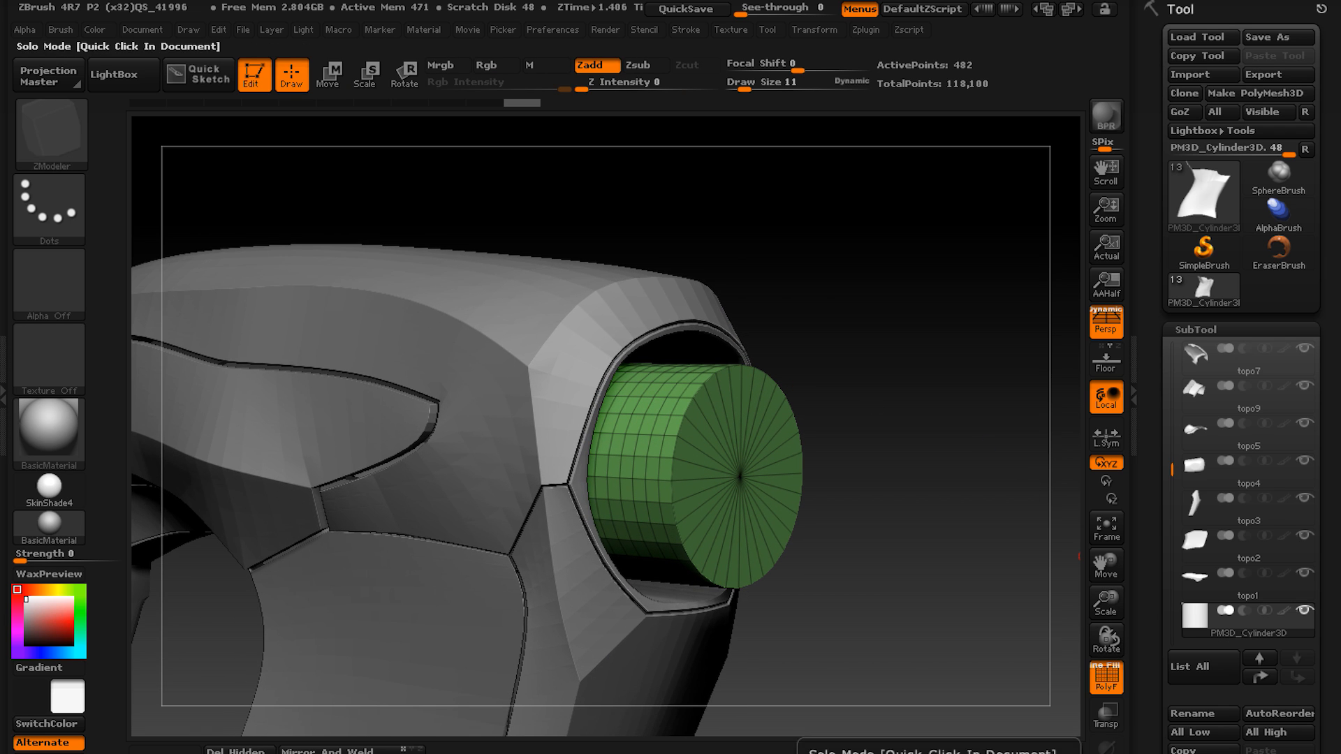
pyautogui.click(1106, 750)
pyautogui.keyDown('alt'); pyautogui.moveTo(673, 538); pyautogui.dragTo(798, 554, button='right'); pyautogui.keyUp('alt')
pyautogui.keyDown('alt'); pyautogui.moveTo(847, 488); pyautogui.dragTo(763, 498, button='right'); pyautogui.keyUp('alt')
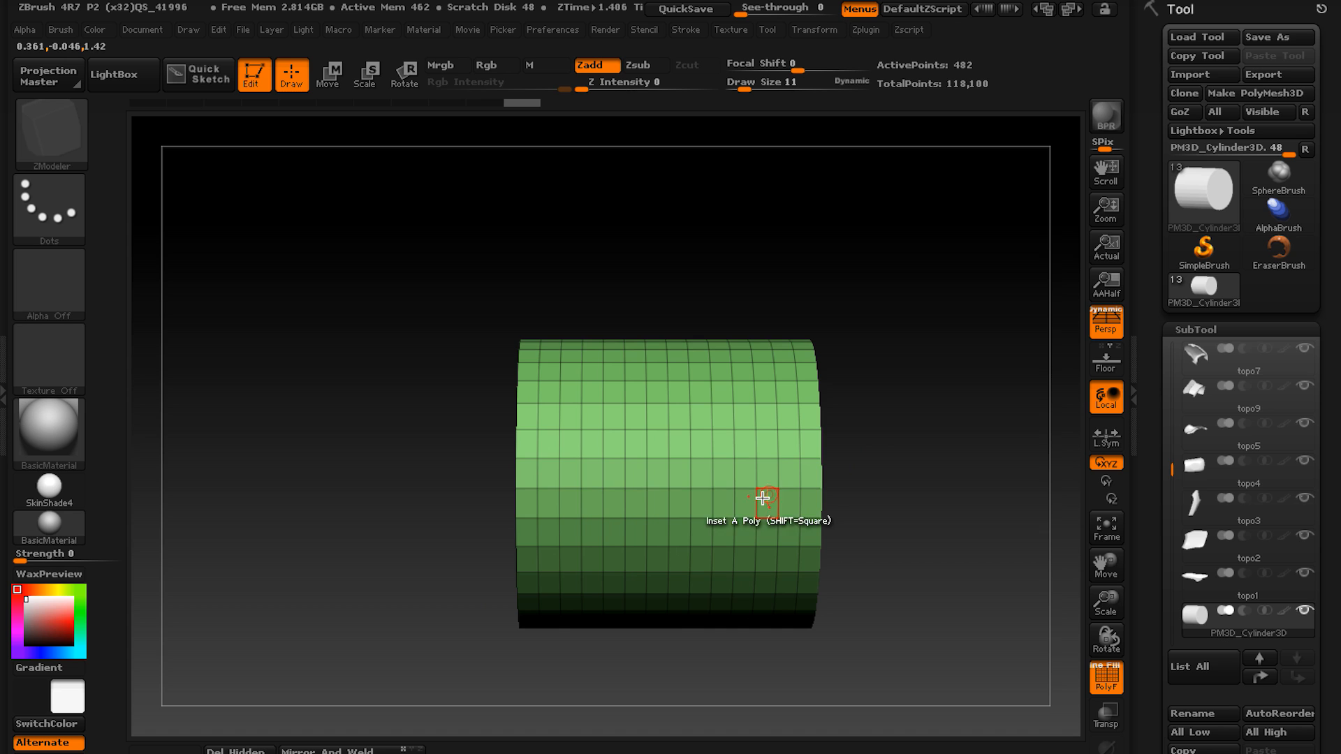
pyautogui.rightClick(683, 443)
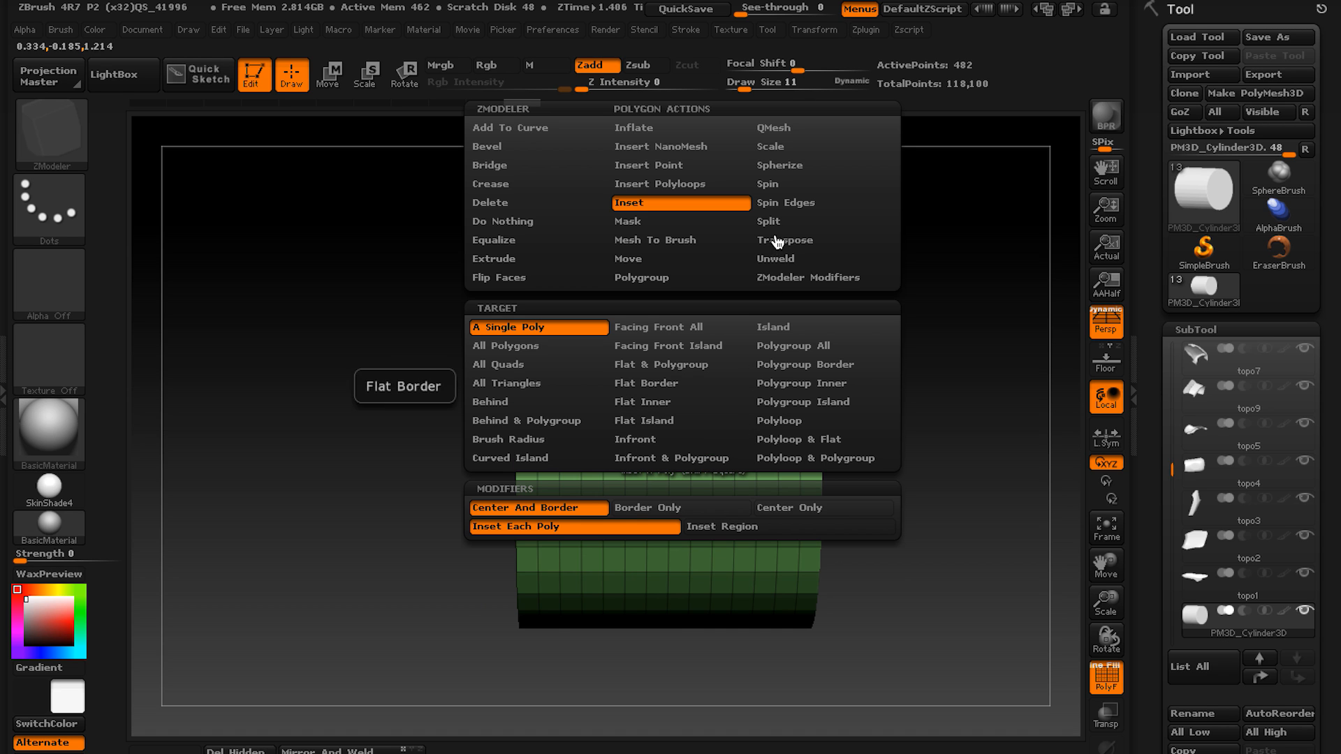
pyautogui.click(813, 130)
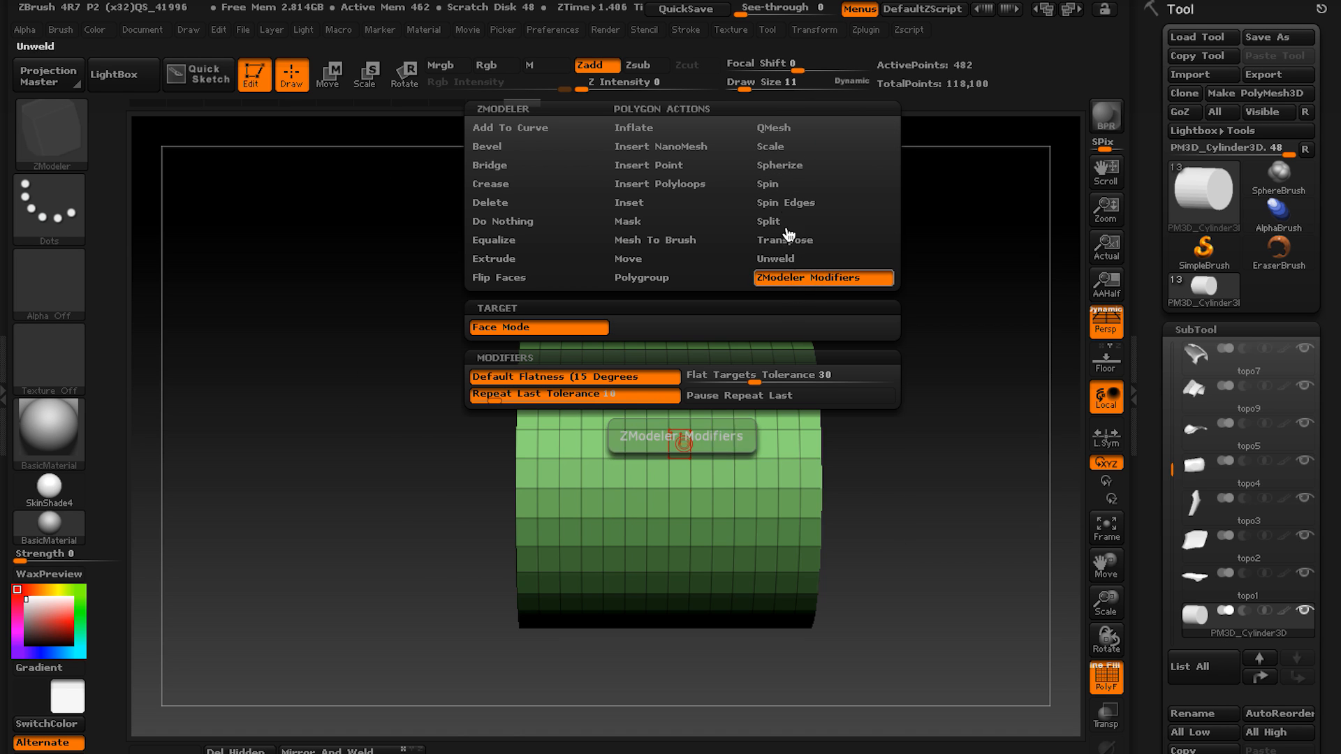
pyautogui.click(777, 420)
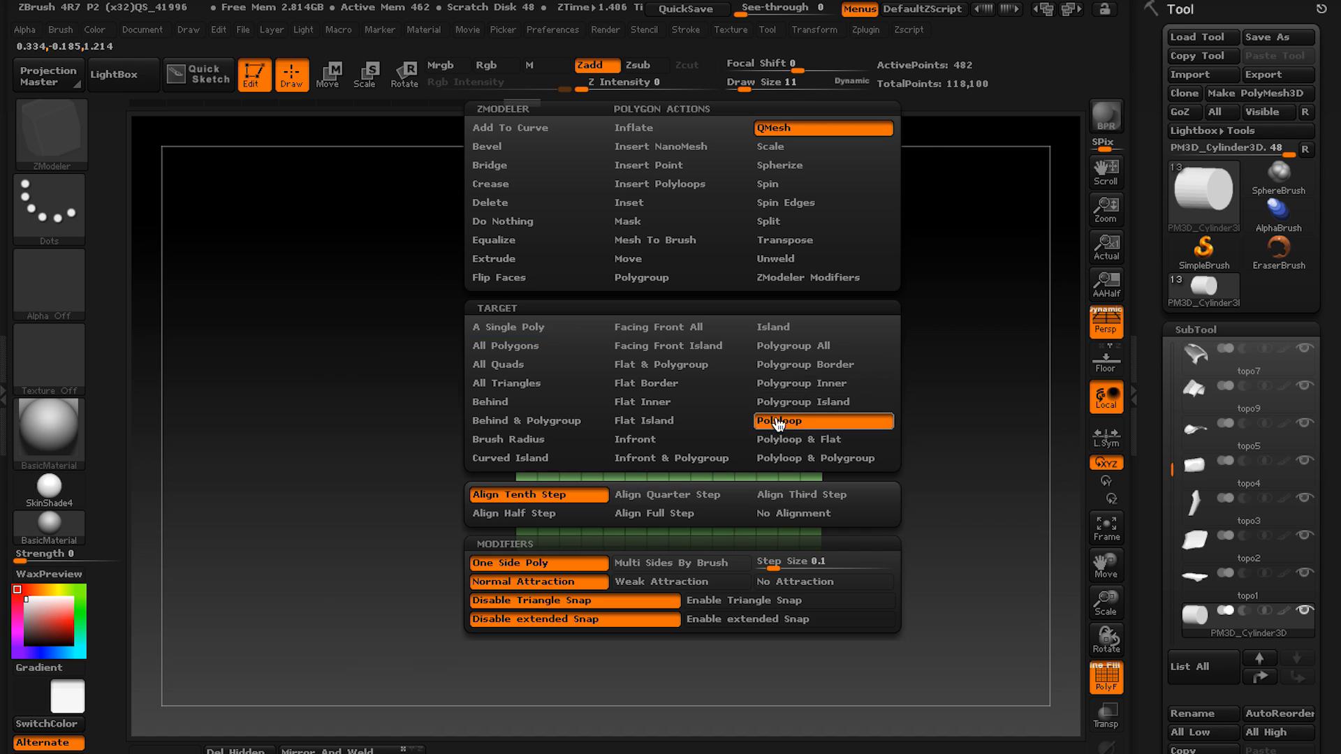
pyautogui.keyDown('ctrl'); pyautogui.moveTo(795, 482); pyautogui.dragTo(788, 484, button='right'); pyautogui.keyUp('ctrl')
pyautogui.moveTo(773, 417); pyautogui.dragTo(739, 373)
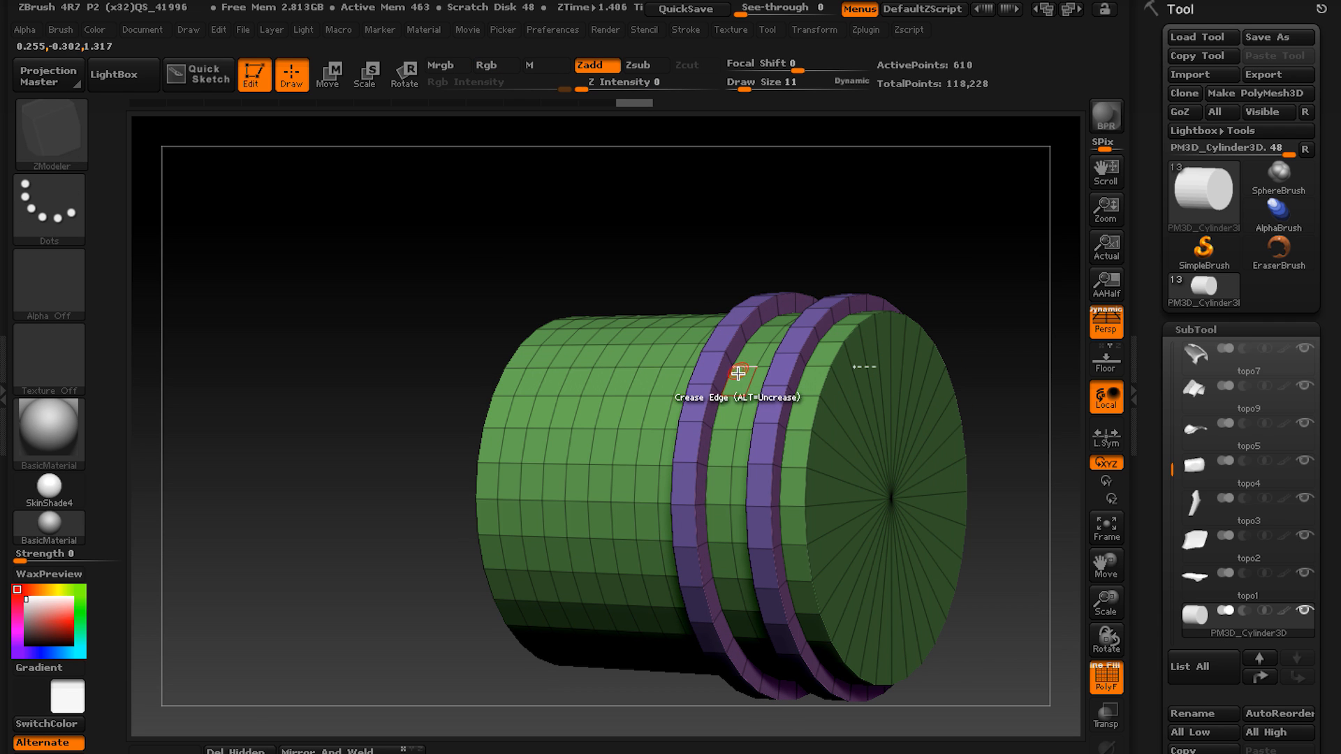
# Widen the ring farther from the cap into a thick rounded collar by raising its neighbouring polygon loops with QMesh.
pyautogui.keyDown('ctrl'); pyautogui.moveTo(732, 378); pyautogui.dragTo(735, 427, button='right'); pyautogui.keyUp('ctrl')
pyautogui.moveTo(734, 426); pyautogui.dragTo(742, 444, button='right')
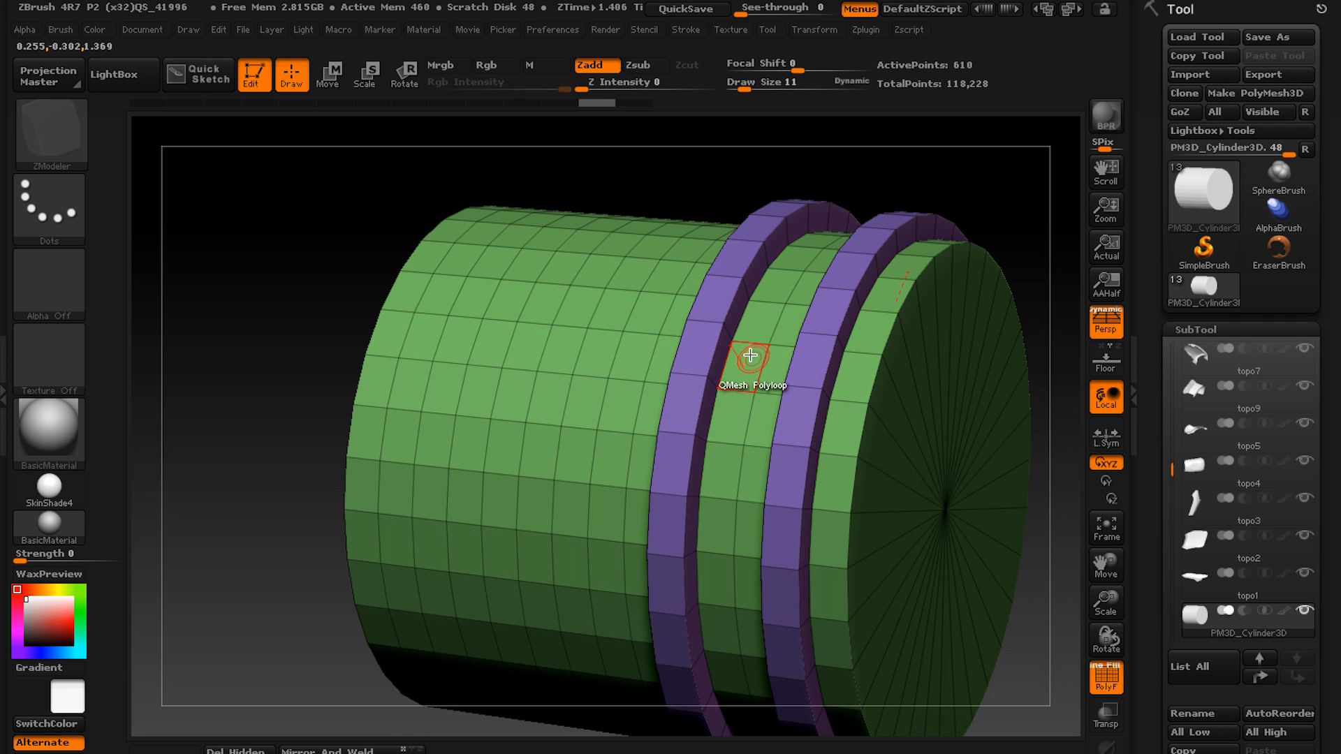
pyautogui.moveTo(741, 353); pyautogui.dragTo(748, 342)
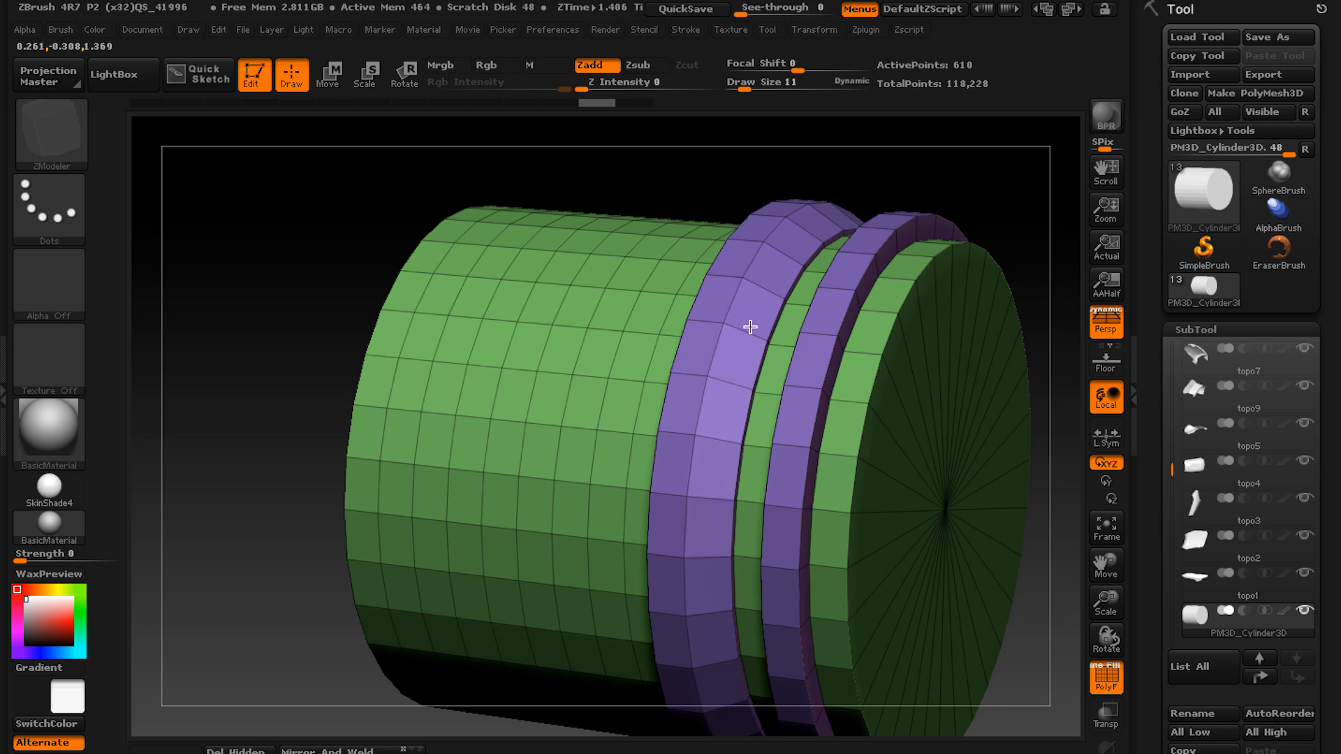
pyautogui.moveTo(751, 327); pyautogui.dragTo(775, 373, button='right')
pyautogui.moveTo(772, 350); pyautogui.dragTo(772, 344)
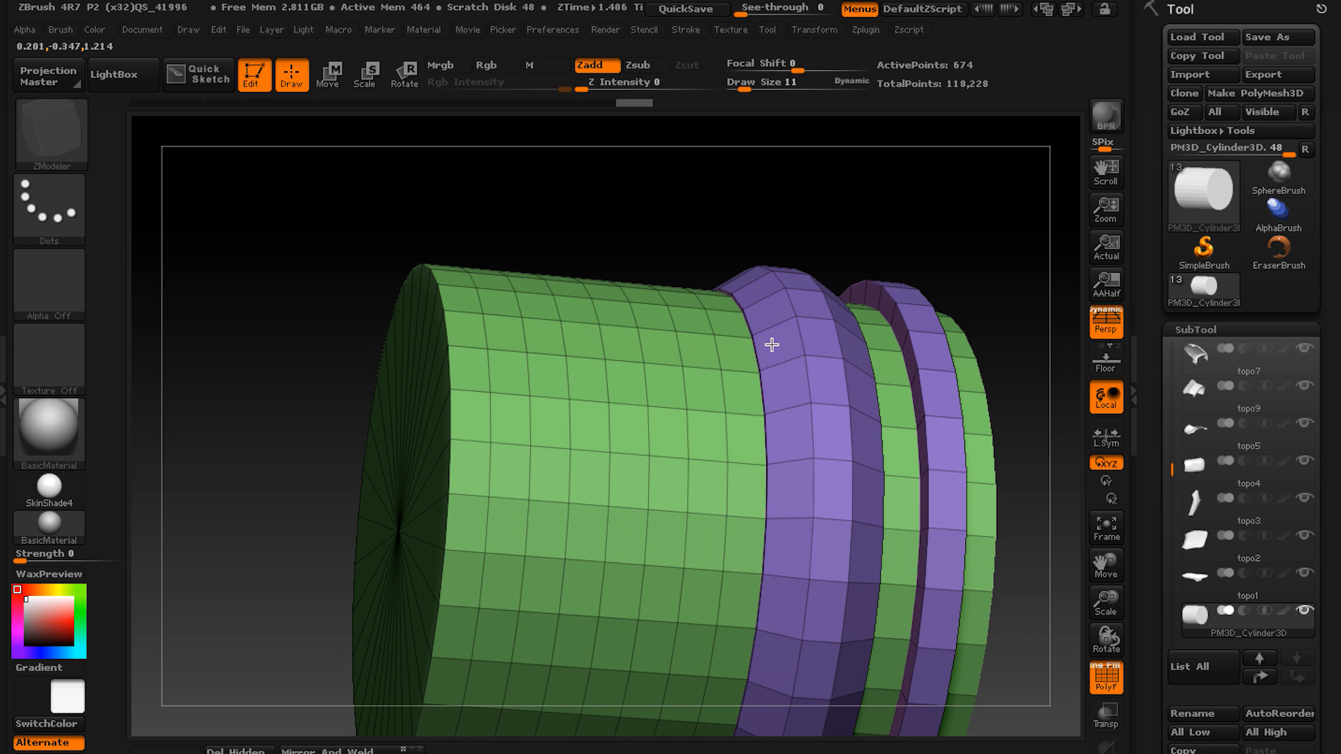
pyautogui.moveTo(816, 363); pyautogui.dragTo(736, 413, button='right')
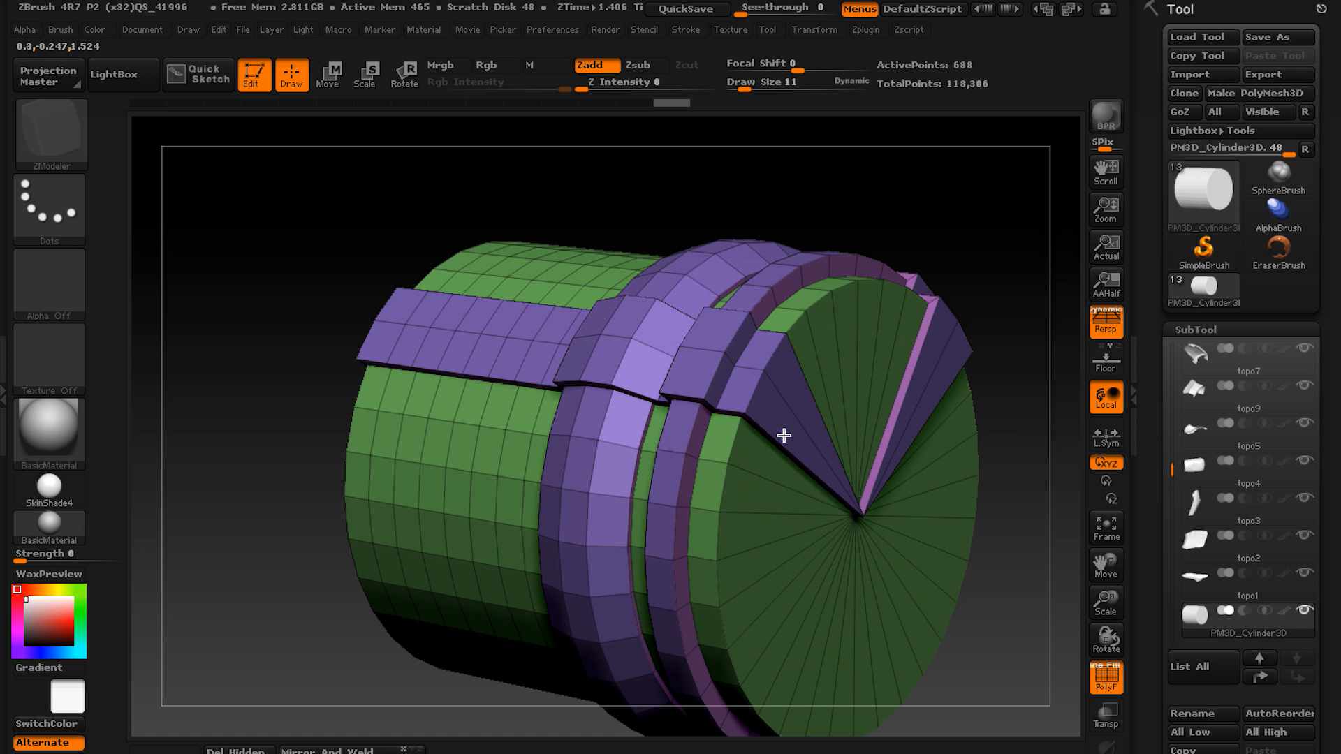
# Inset the cylinder's outer cap as one region, using Inset with the Flat Border target and Inset Region.
pyautogui.press('space')
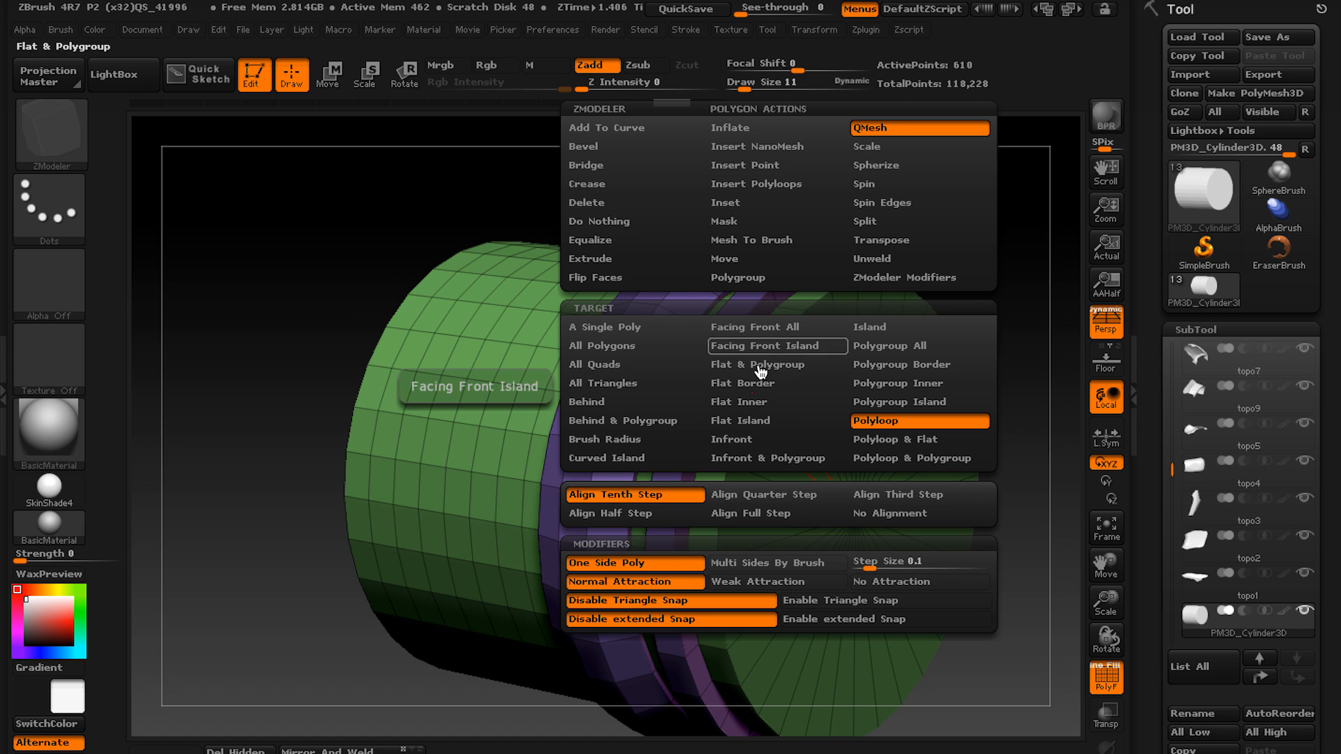
pyautogui.click(775, 386)
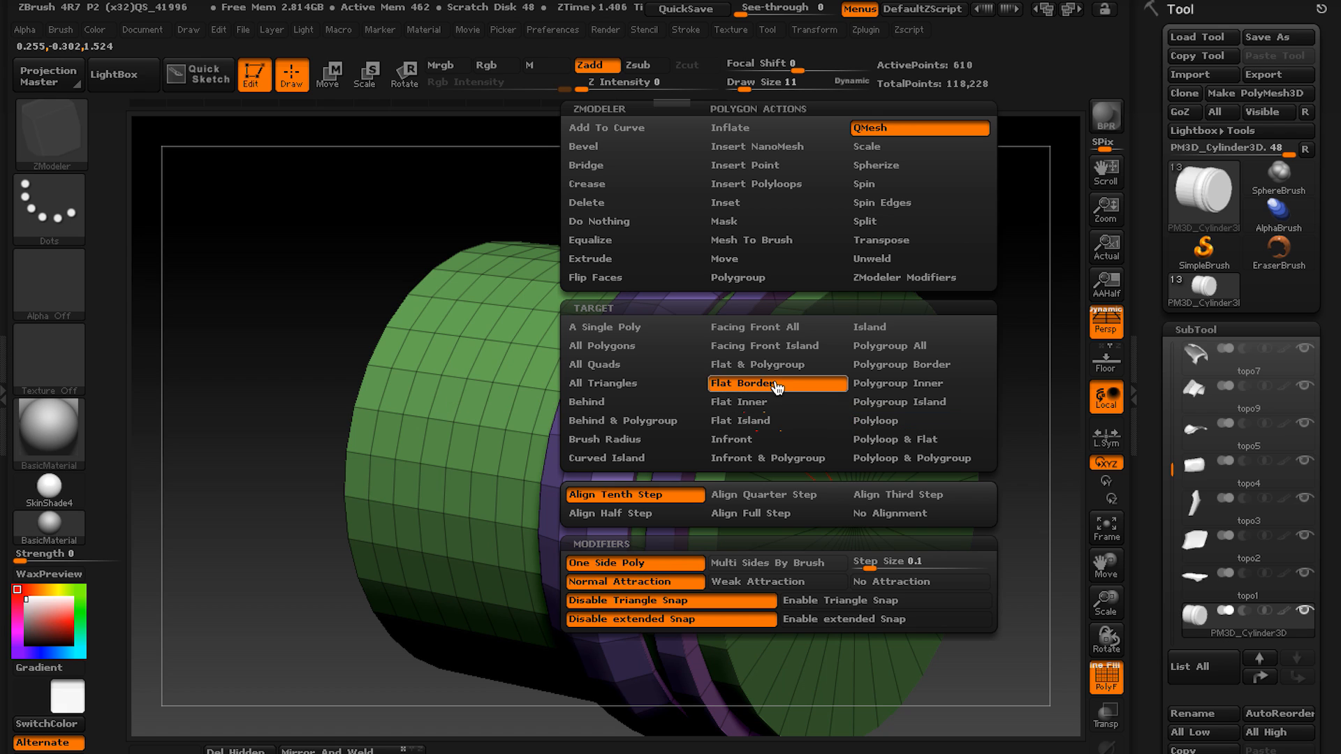
pyautogui.click(746, 204)
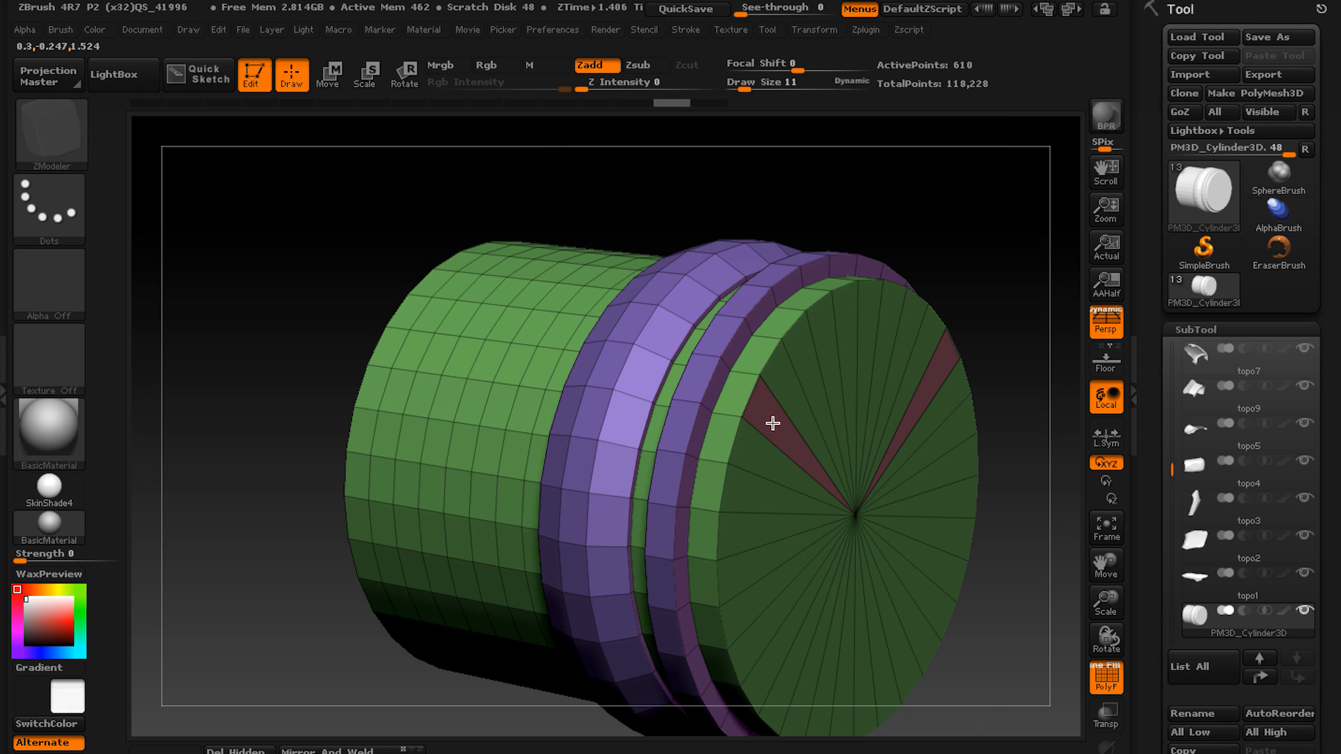
pyautogui.hotkey('ctrl', 'z')
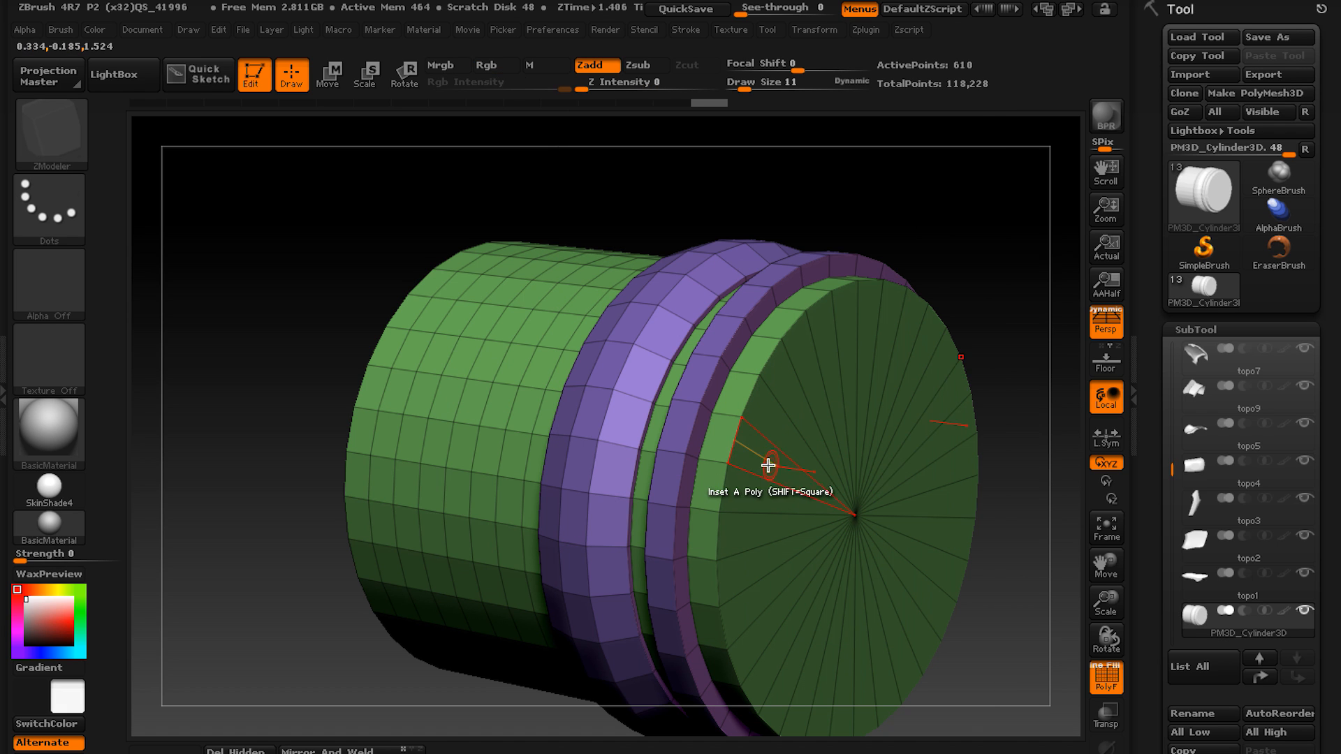
pyautogui.press('space')
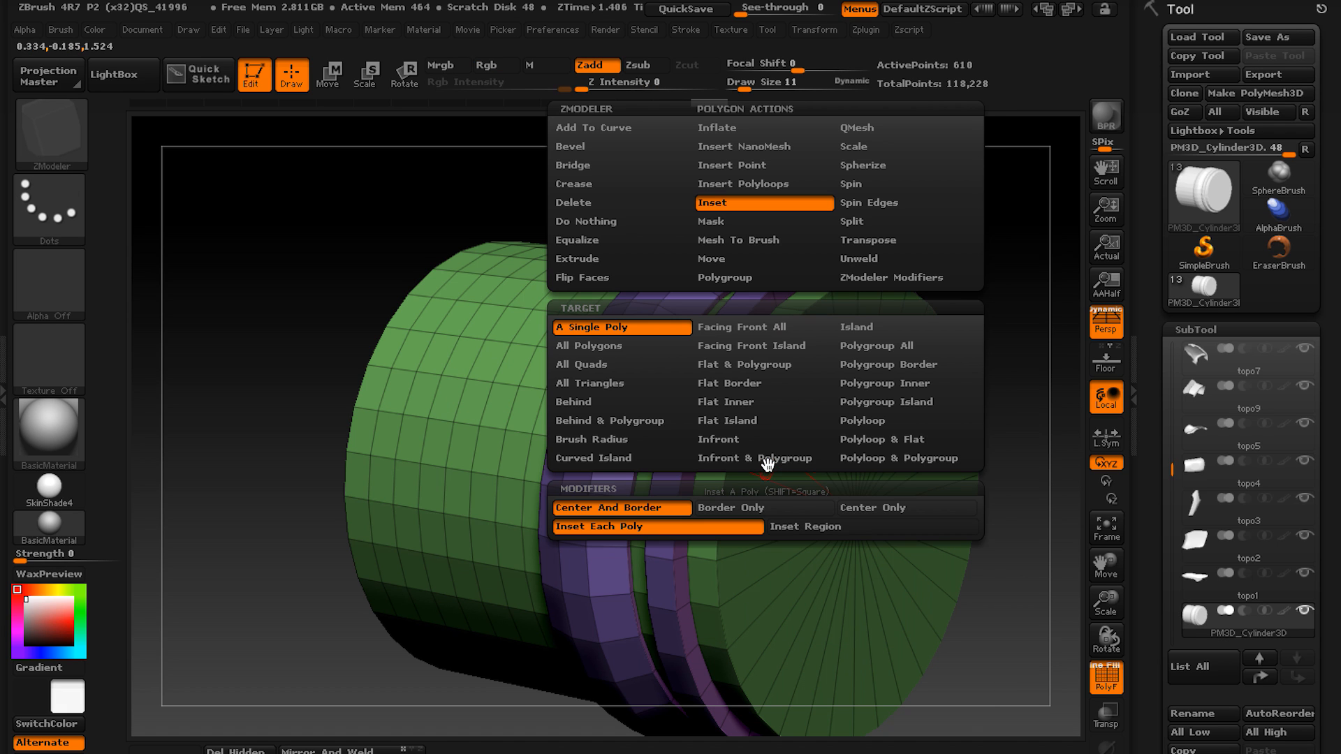
pyautogui.click(756, 388)
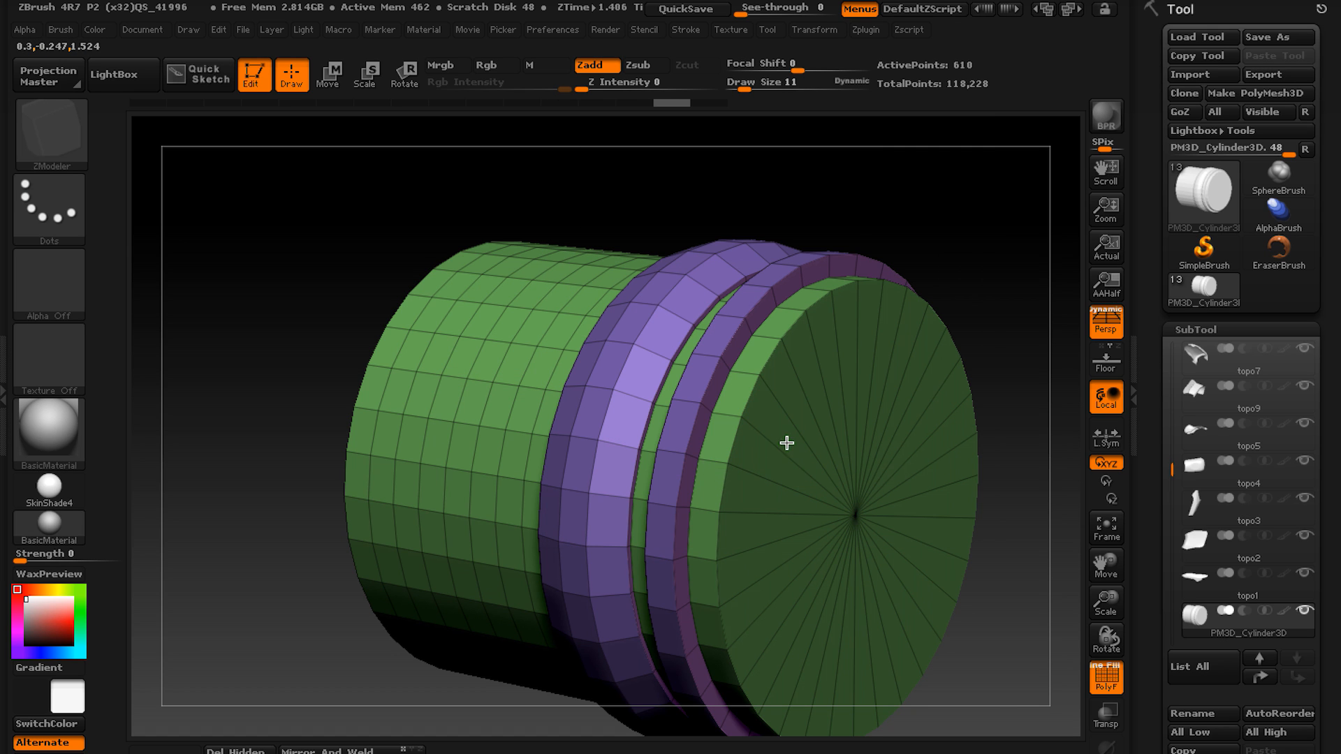
pyautogui.click(787, 434)
pyautogui.hotkey('ctrl', 'z')
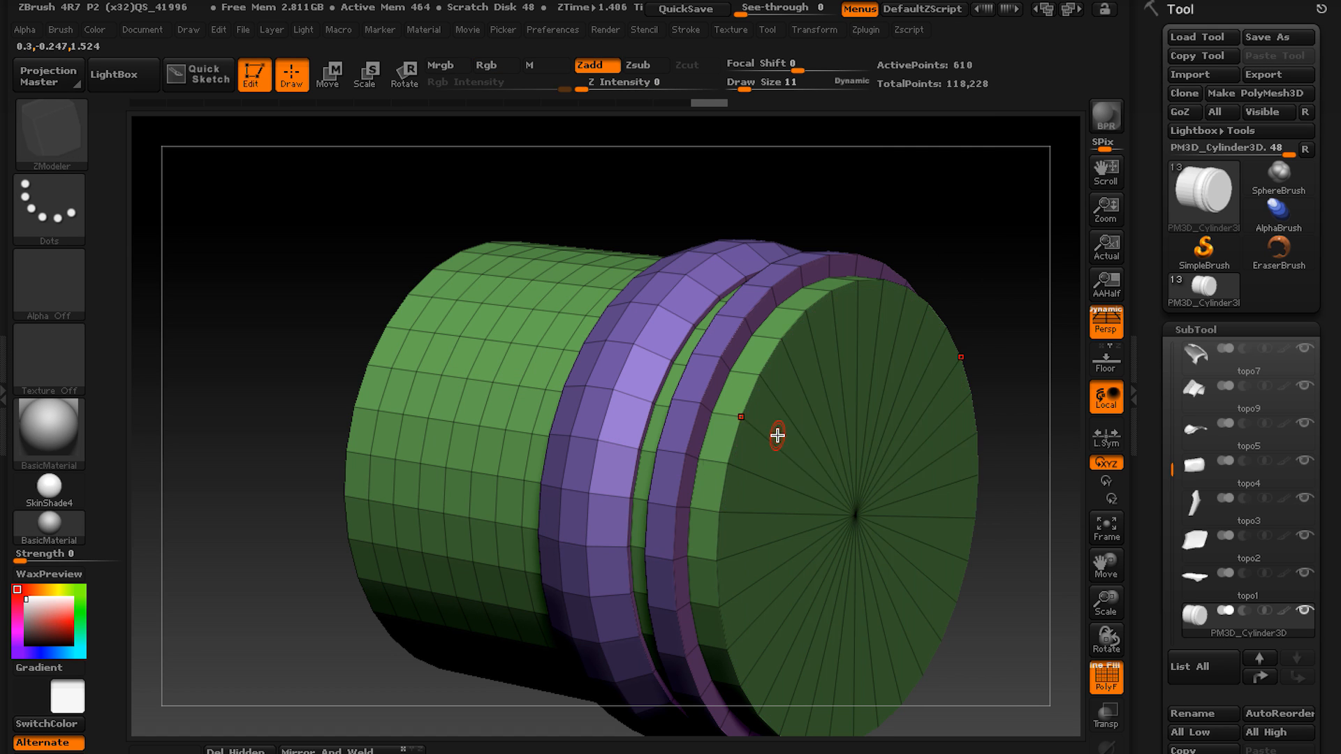
pyautogui.press('space')
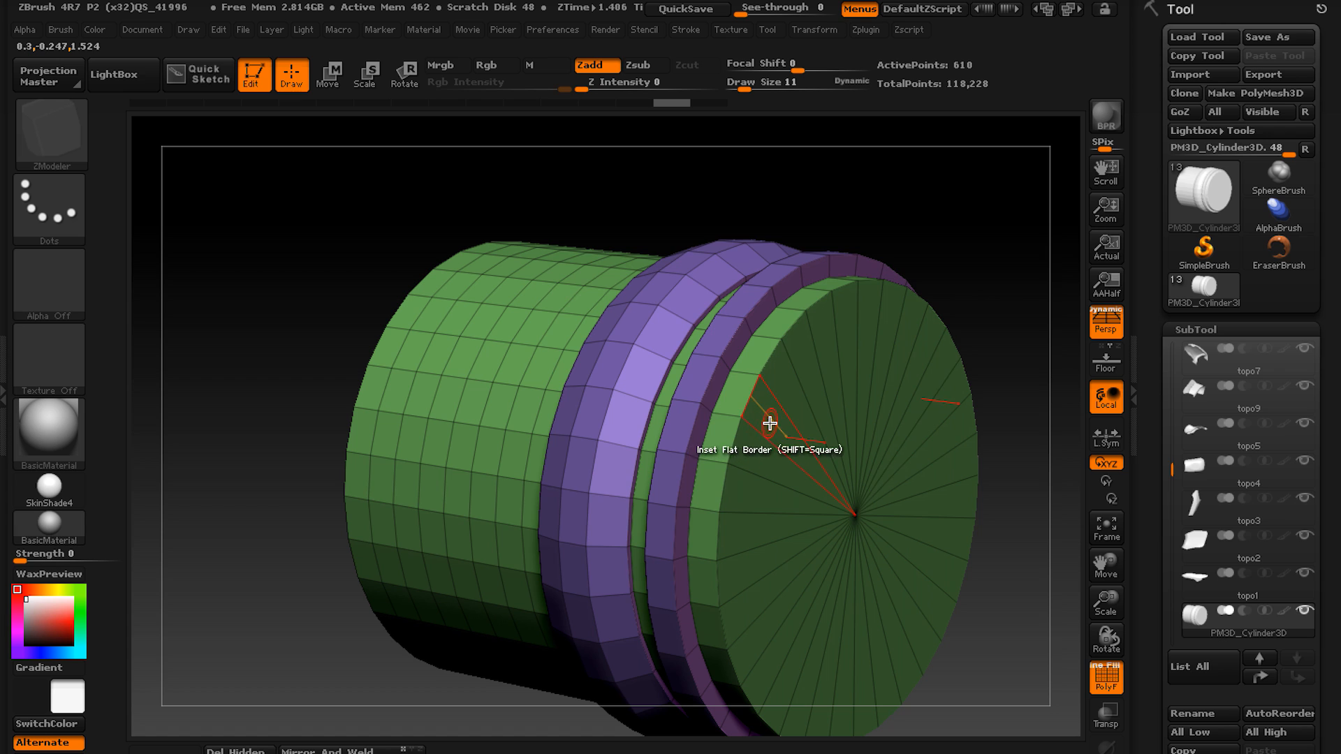
pyautogui.press('space')
pyautogui.click(792, 534)
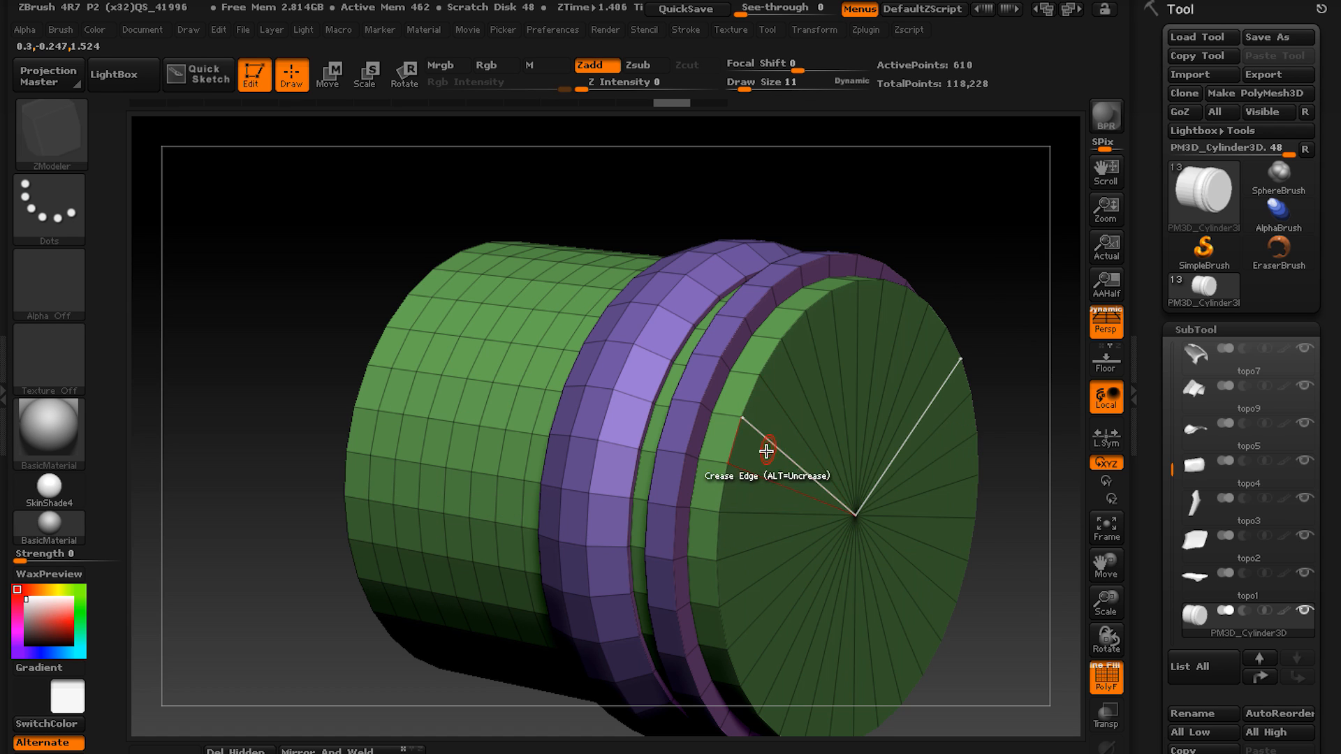
pyautogui.moveTo(766, 452); pyautogui.dragTo(780, 464)
# Push the inset cap deep into the cylinder to hollow its end, using QMesh with the Polygroup Island target.
pyautogui.press('space')
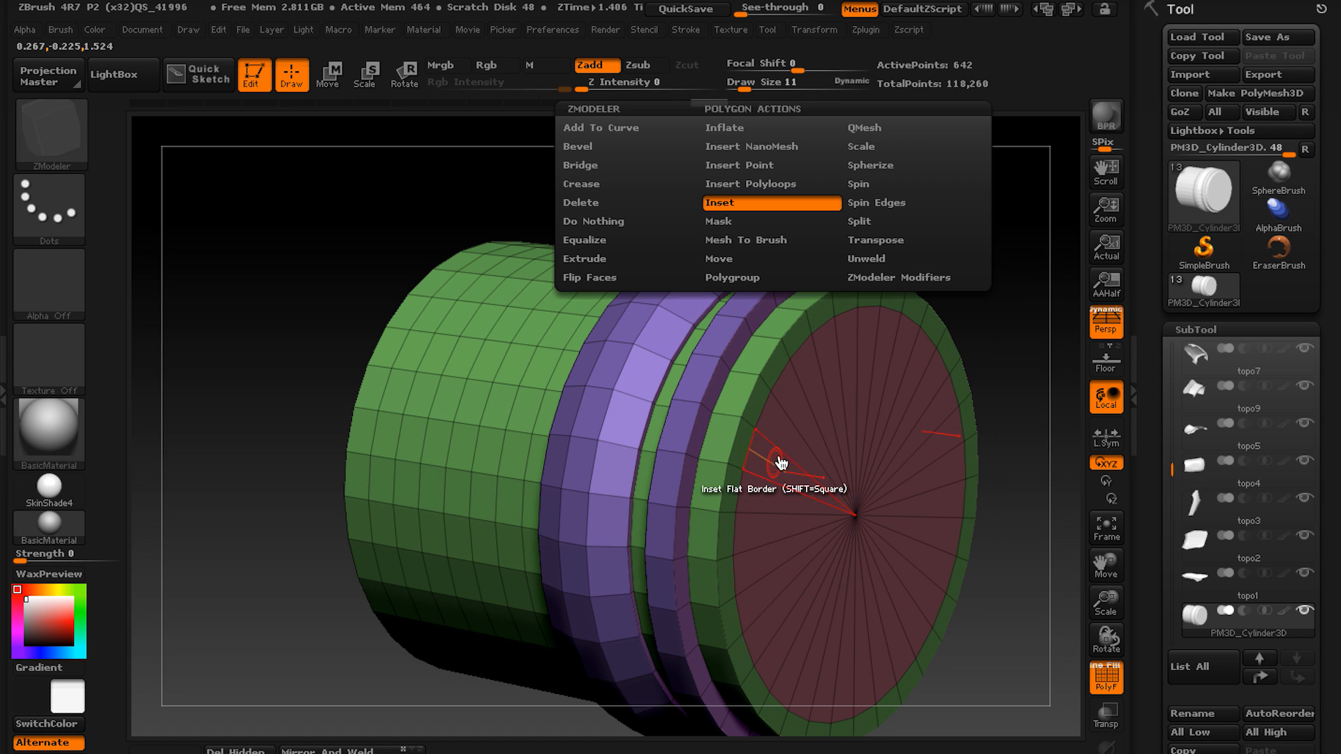
pyautogui.click(869, 127)
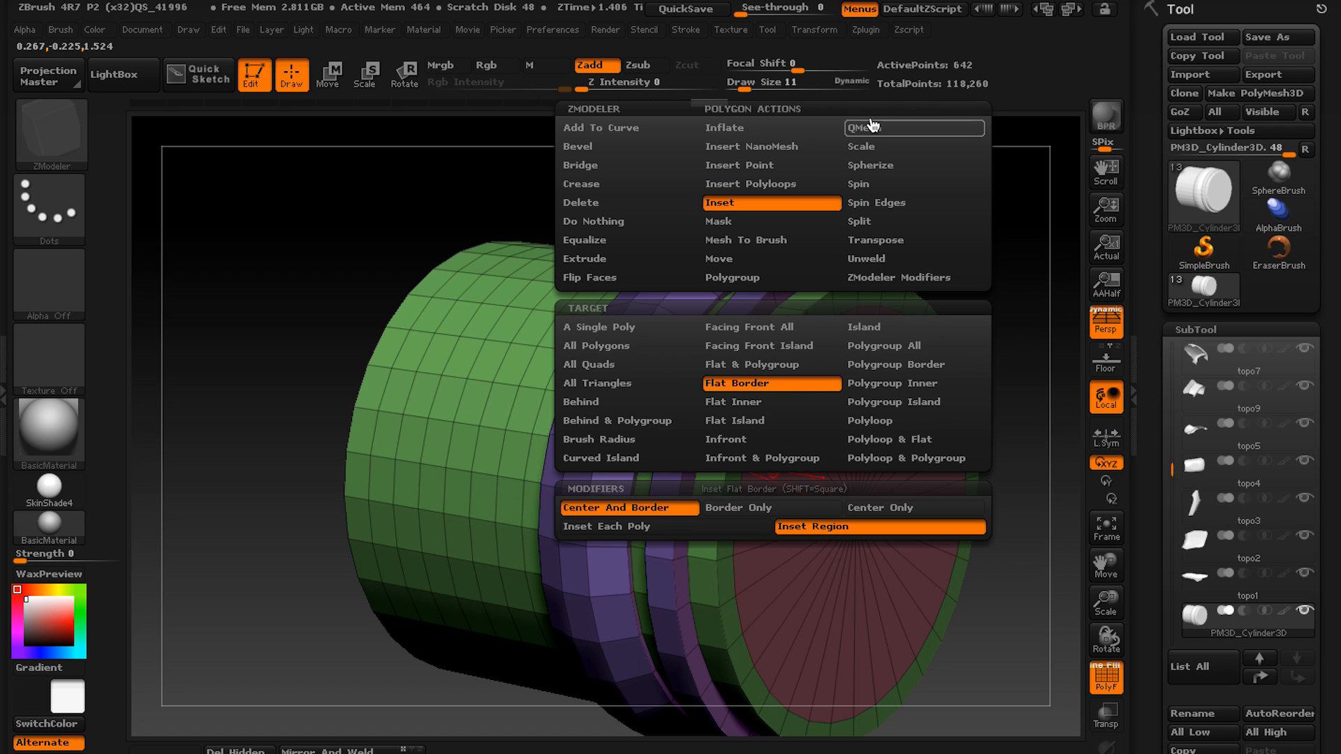
pyautogui.click(884, 406)
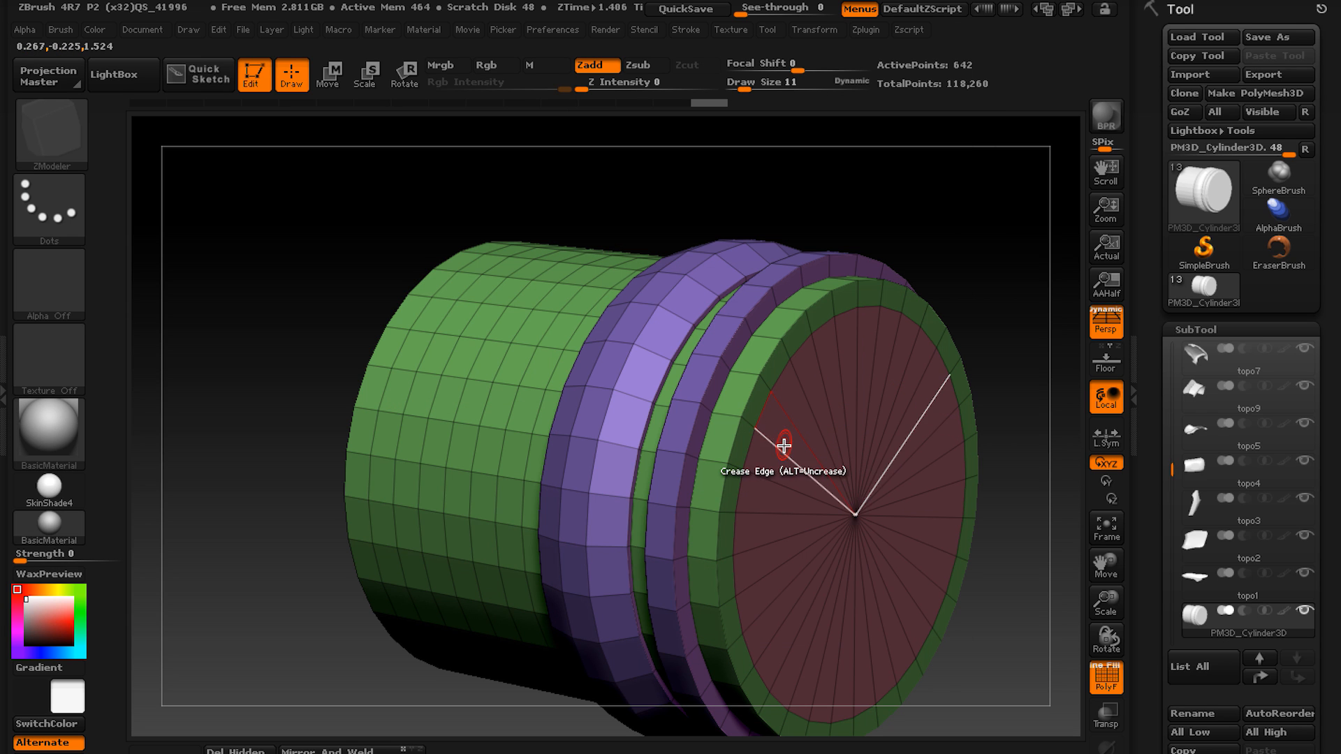
pyautogui.moveTo(786, 437); pyautogui.dragTo(695, 391)
pyautogui.keyDown('alt'); pyautogui.moveTo(761, 337); pyautogui.dragTo(619, 329, button='right'); pyautogui.keyUp('alt')
pyautogui.keyDown('alt'); pyautogui.moveTo(797, 438); pyautogui.dragTo(695, 501, button='right'); pyautogui.keyUp('alt')
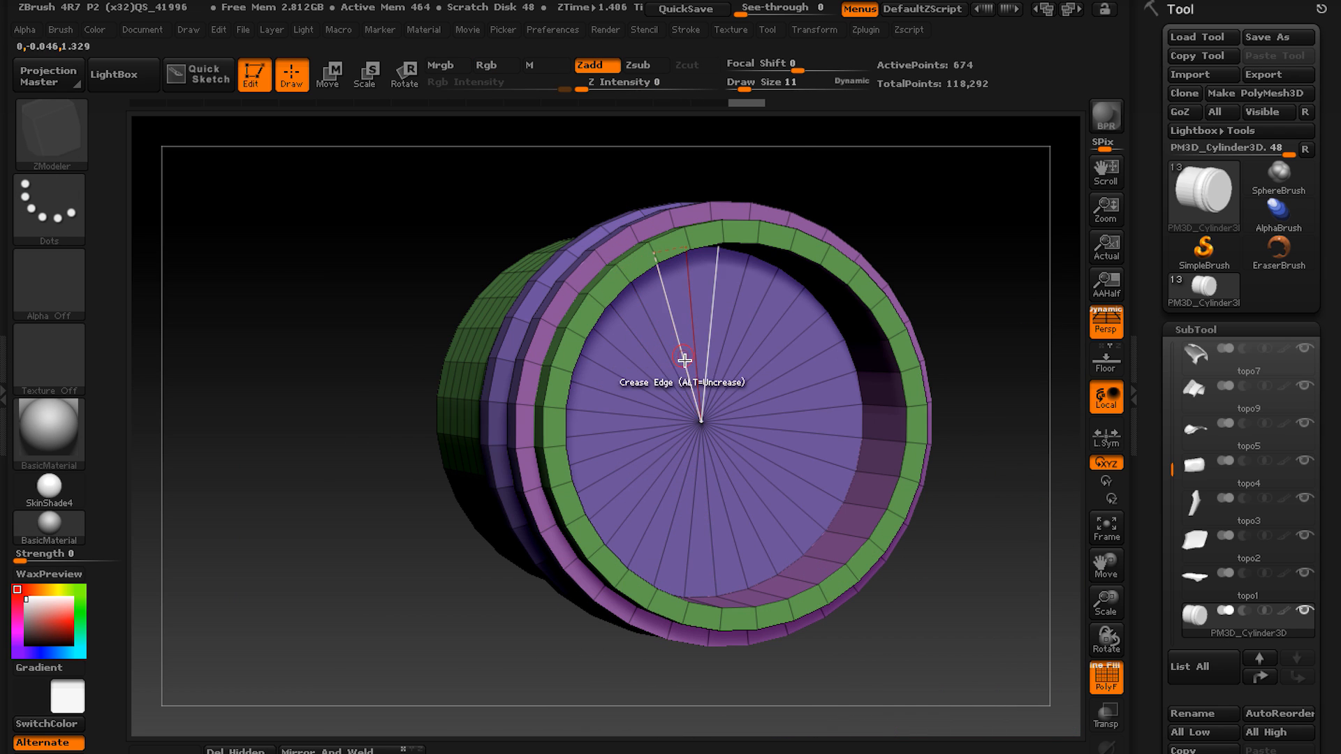
pyautogui.keyDown('ctrl'); pyautogui.moveTo(653, 260); pyautogui.dragTo(640, 319, button='right'); pyautogui.keyUp('ctrl')
pyautogui.moveTo(617, 372); pyautogui.dragTo(638, 346, button='right')
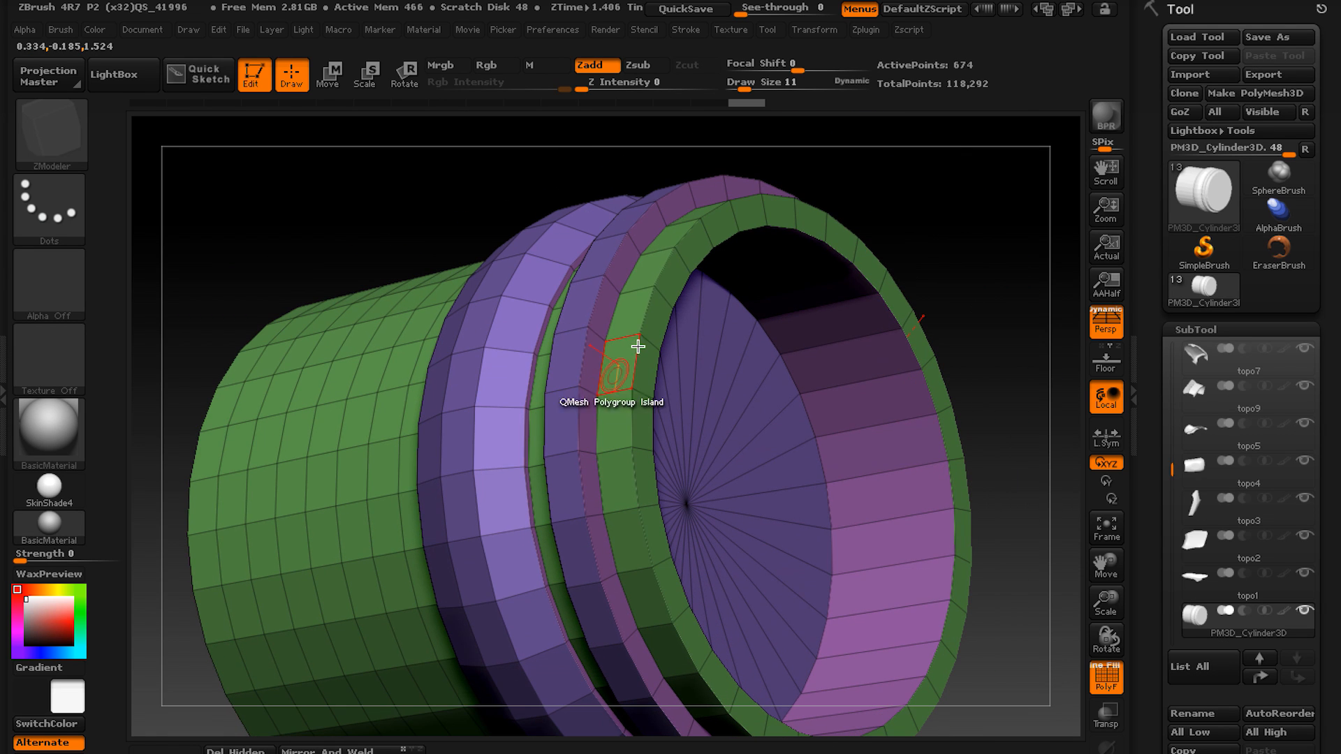
# Notch both raised rings on opposite sides of the cylinder, using QMesh with the A Single Poly target.
pyautogui.rightClick(614, 482)
pyautogui.click(475, 332)
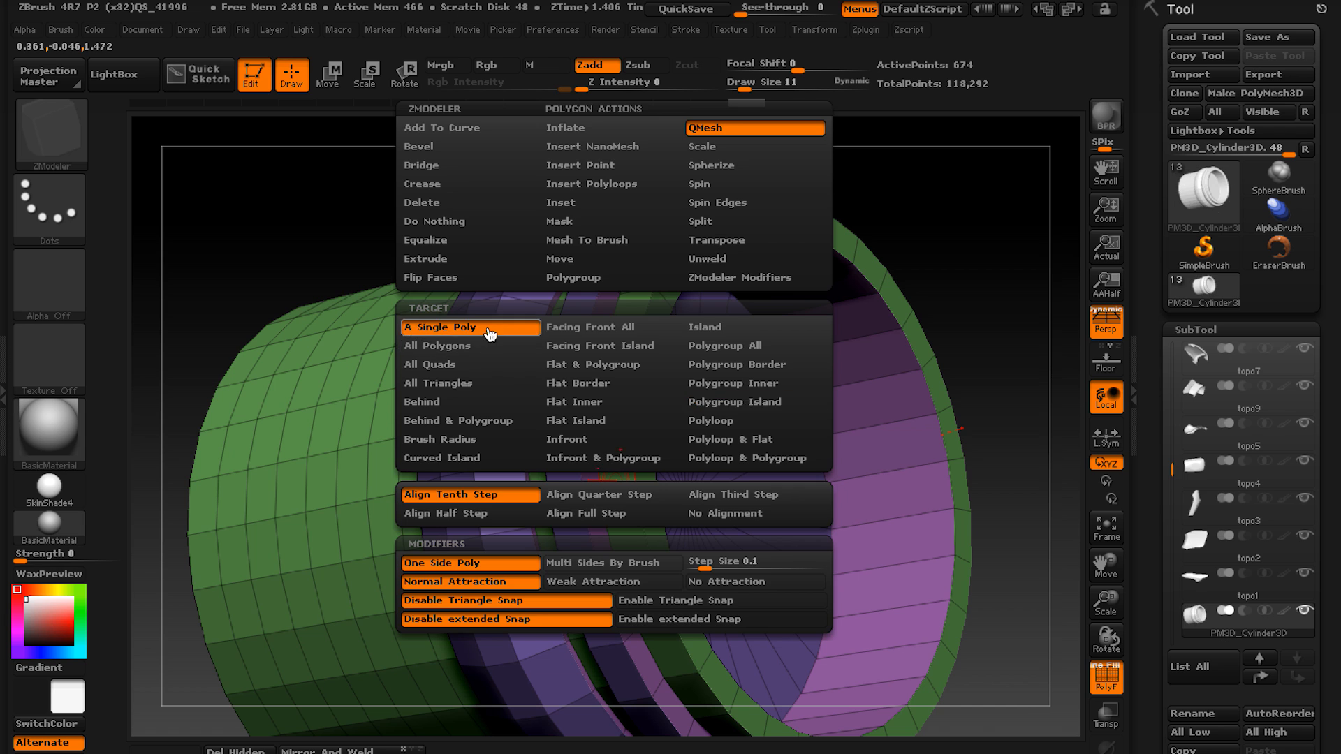
pyautogui.hotkey('ctrl', 'z')
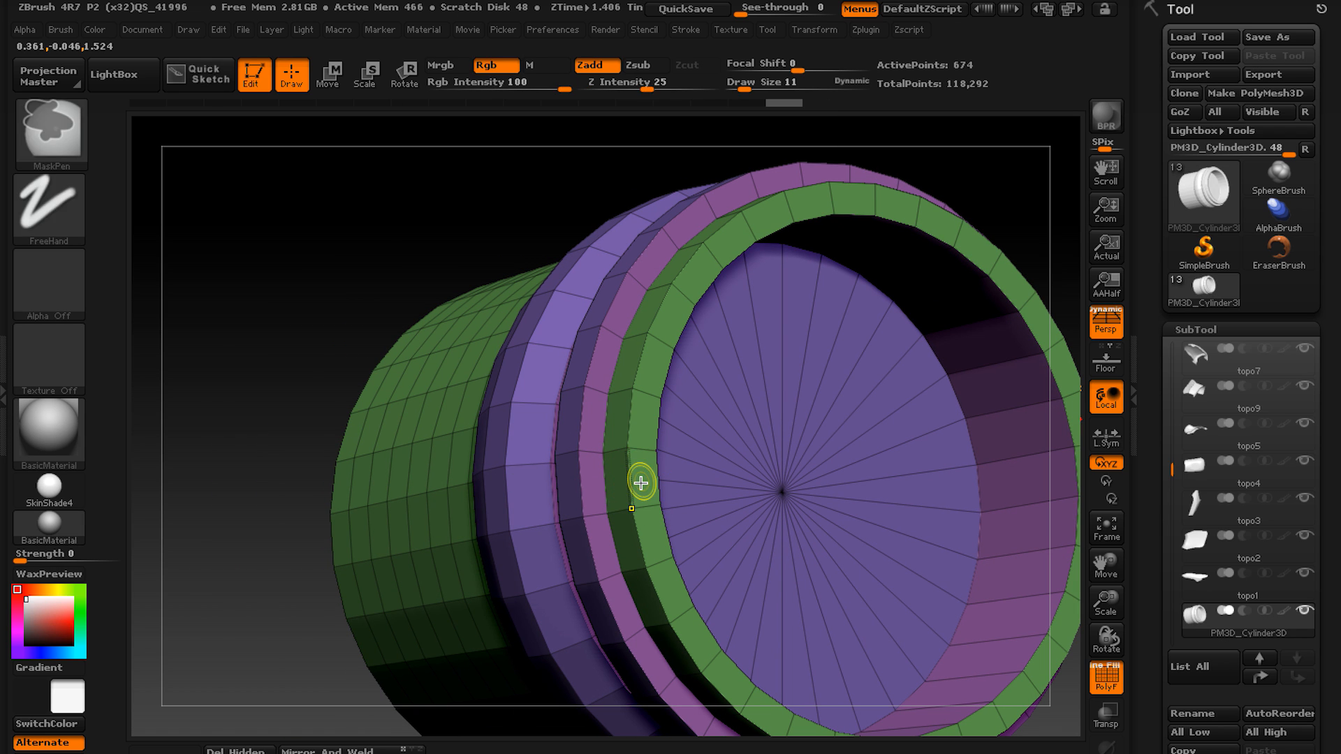
pyautogui.moveTo(642, 479); pyautogui.dragTo(599, 479)
pyautogui.moveTo(600, 480); pyautogui.dragTo(494, 455, button='right')
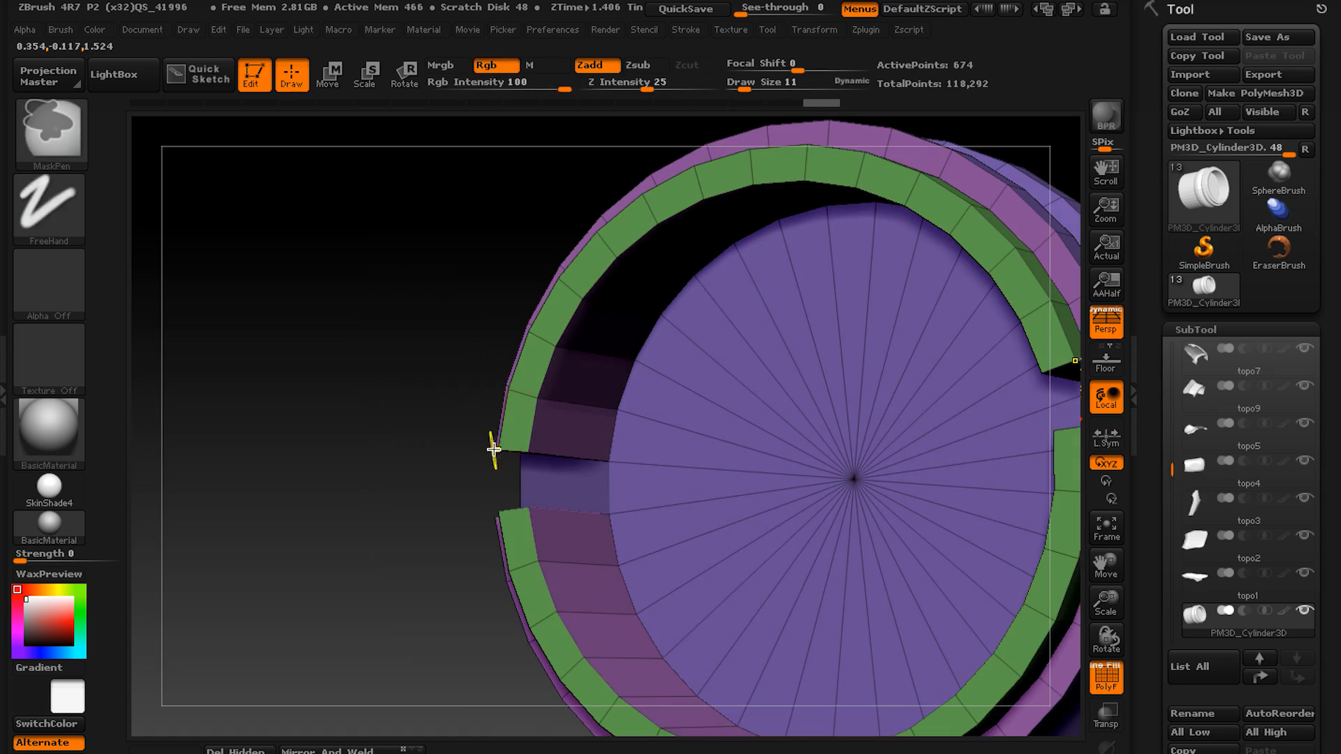
pyautogui.hotkey('ctrl', 'z')
pyautogui.moveTo(569, 485)
pyautogui.mouseDown(button='right')
pyautogui.moveTo(587, 479)
pyautogui.moveTo(509, 515)
pyautogui.moveTo(590, 489)
pyautogui.moveTo(524, 494)
pyautogui.mouseUp(button='right')
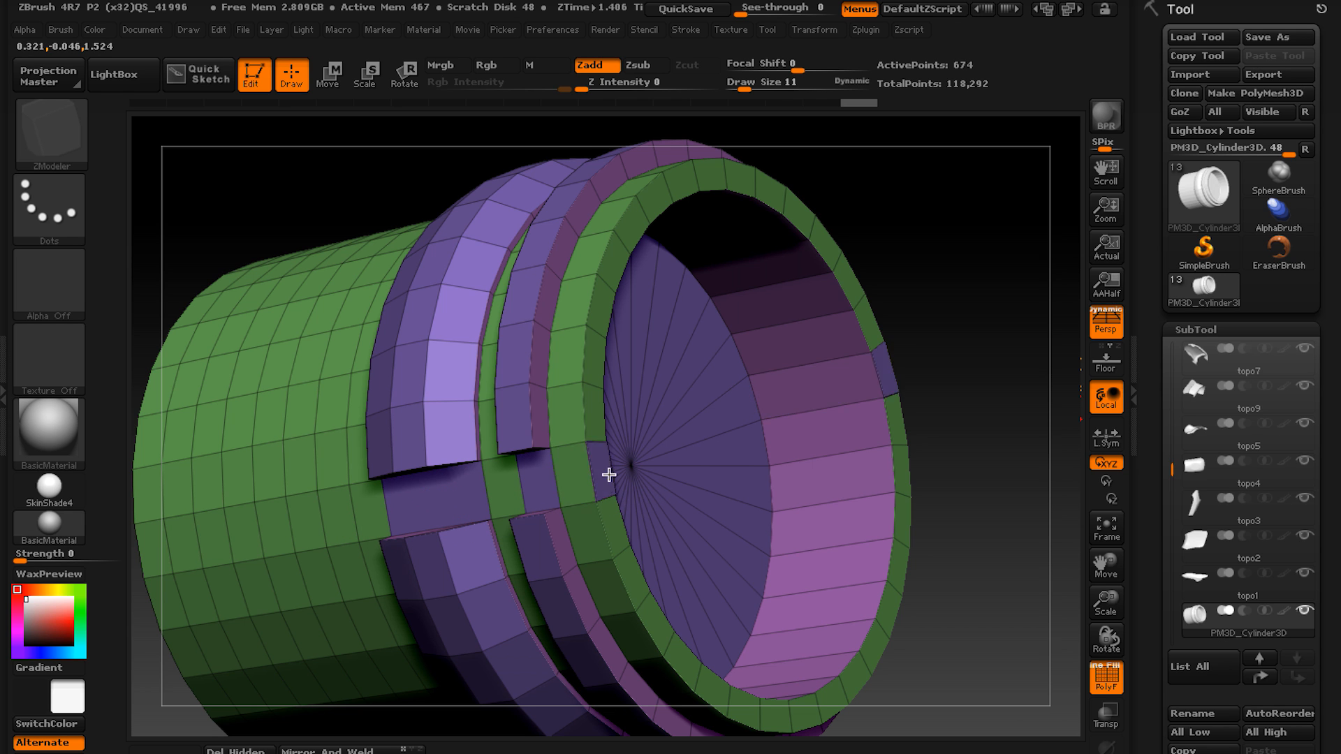
# Extend the side notches through the hollow end's rim with single-polygon QMesh cuts.
pyautogui.moveTo(609, 475); pyautogui.dragTo(587, 480)
pyautogui.moveTo(552, 483)
pyautogui.mouseDown(button='right')
pyautogui.moveTo(470, 485)
pyautogui.moveTo(531, 488)
pyautogui.mouseUp(button='right')
pyautogui.hotkey('ctrl', 'z')
pyautogui.moveTo(512, 489); pyautogui.dragTo(542, 483)
pyautogui.moveTo(437, 473); pyautogui.dragTo(465, 475)
pyautogui.moveTo(552, 478); pyautogui.dragTo(496, 475, button='right')
# Rework the faces of the notched end with further ZModeler polygon actions, starting with QMesh on the Polygroup Island target.
pyautogui.press('space')
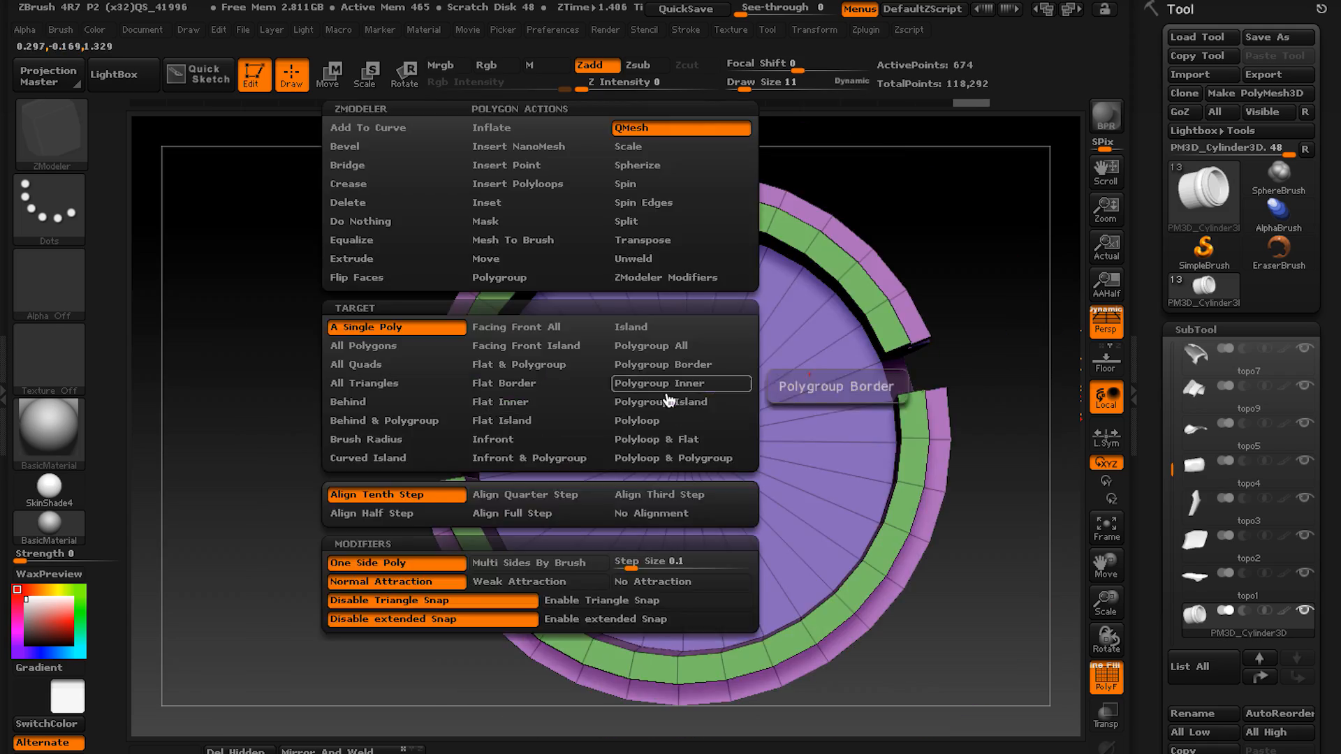
pyautogui.click(668, 400)
pyautogui.moveTo(727, 405); pyautogui.dragTo(706, 426, button='right')
pyautogui.press('space')
pyautogui.click(486, 211)
pyautogui.moveTo(500, 454); pyautogui.dragTo(527, 453)
pyautogui.moveTo(527, 453); pyautogui.dragTo(533, 293, button='right')
pyautogui.press('space')
pyautogui.click(445, 312)
pyautogui.click(374, 331)
pyautogui.click(370, 435)
# Show the whole assembly again, then rescale the detailed cylinder and move it along its axis within the large end opening.
pyautogui.click(1106, 749)
pyautogui.moveTo(698, 489)
pyautogui.mouseDown(button='right')
pyautogui.moveTo(503, 491)
pyautogui.moveTo(671, 440)
pyautogui.moveTo(590, 359)
pyautogui.mouseUp(button='right')
pyautogui.press('e')
pyautogui.moveTo(566, 273)
pyautogui.keyDown('shift'); pyautogui.mouseDown()
pyautogui.moveTo(565, 489)
pyautogui.moveTo(564, 426)
pyautogui.mouseUp(); pyautogui.keyUp('shift')
pyautogui.press('w')
pyautogui.moveTo(391, 329); pyautogui.dragTo(519, 312, button='right')
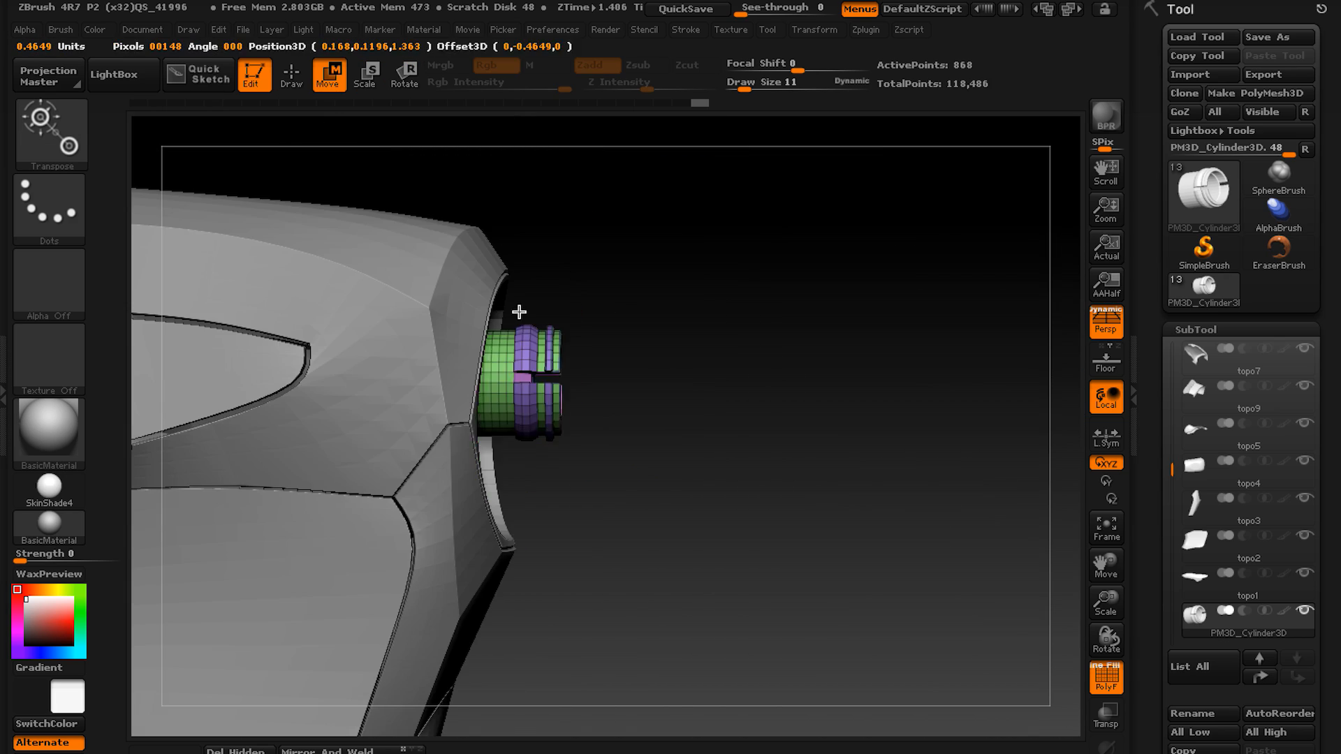
# Isolate the detailed cylinder, add geometry to it with a ZModeler action, and show the whole assembly again.
pyautogui.click(1106, 749)
pyautogui.moveTo(838, 489); pyautogui.dragTo(748, 527, button='right')
pyautogui.press('q')
pyautogui.press('space')
pyautogui.click(668, 428)
pyautogui.moveTo(859, 363); pyautogui.dragTo(936, 391)
pyautogui.click(1106, 749)
pyautogui.moveTo(873, 489)
pyautogui.mouseDown(button='right')
pyautogui.moveTo(727, 461)
pyautogui.moveTo(838, 447)
pyautogui.mouseUp(button='right')
pyautogui.keyDown('ctrl'); pyautogui.moveTo(724, 431); pyautogui.dragTo(706, 407, button='right'); pyautogui.keyUp('ctrl')
pyautogui.moveTo(706, 408); pyautogui.dragTo(664, 391)
pyautogui.click(617, 389)
pyautogui.moveTo(804, 356); pyautogui.dragTo(664, 343, button='right')
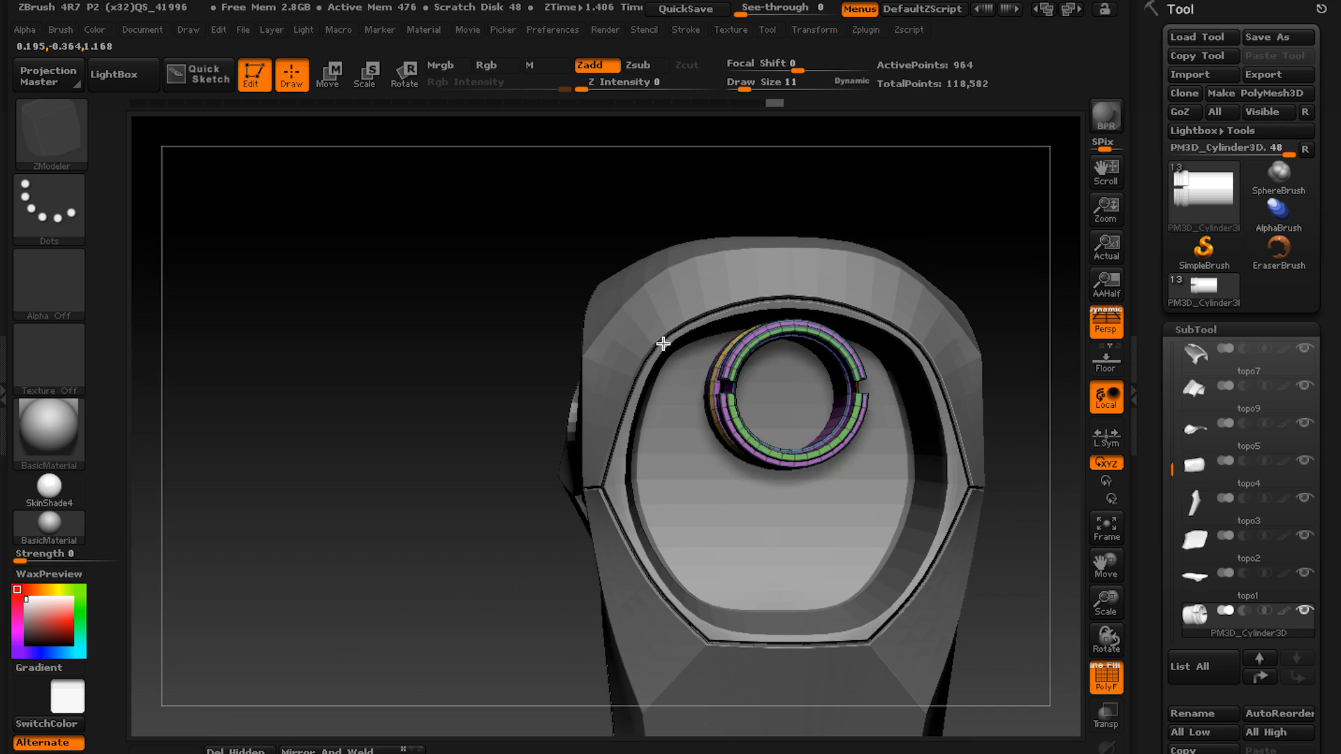
# Move the cylinder to the upper part of the large end opening, duplicate it, and place the copy directly below.
pyautogui.press('w')
pyautogui.keyDown('shift'); pyautogui.moveTo(773, 455); pyautogui.dragTo(773, 287); pyautogui.keyUp('shift')
pyautogui.hotkey('ctrl', 'shift', 'd')
pyautogui.keyDown('shift'); pyautogui.moveTo(773, 371); pyautogui.dragTo(772, 525); pyautogui.keyUp('shift')
pyautogui.press('q')
pyautogui.moveTo(734, 419); pyautogui.dragTo(593, 398, button='right')
pyautogui.moveTo(482, 419); pyautogui.dragTo(599, 440, button='right')
# Duplicate the cylinder once more, scale the copy down, and place it beside the two stacked cylinders.
pyautogui.press('w')
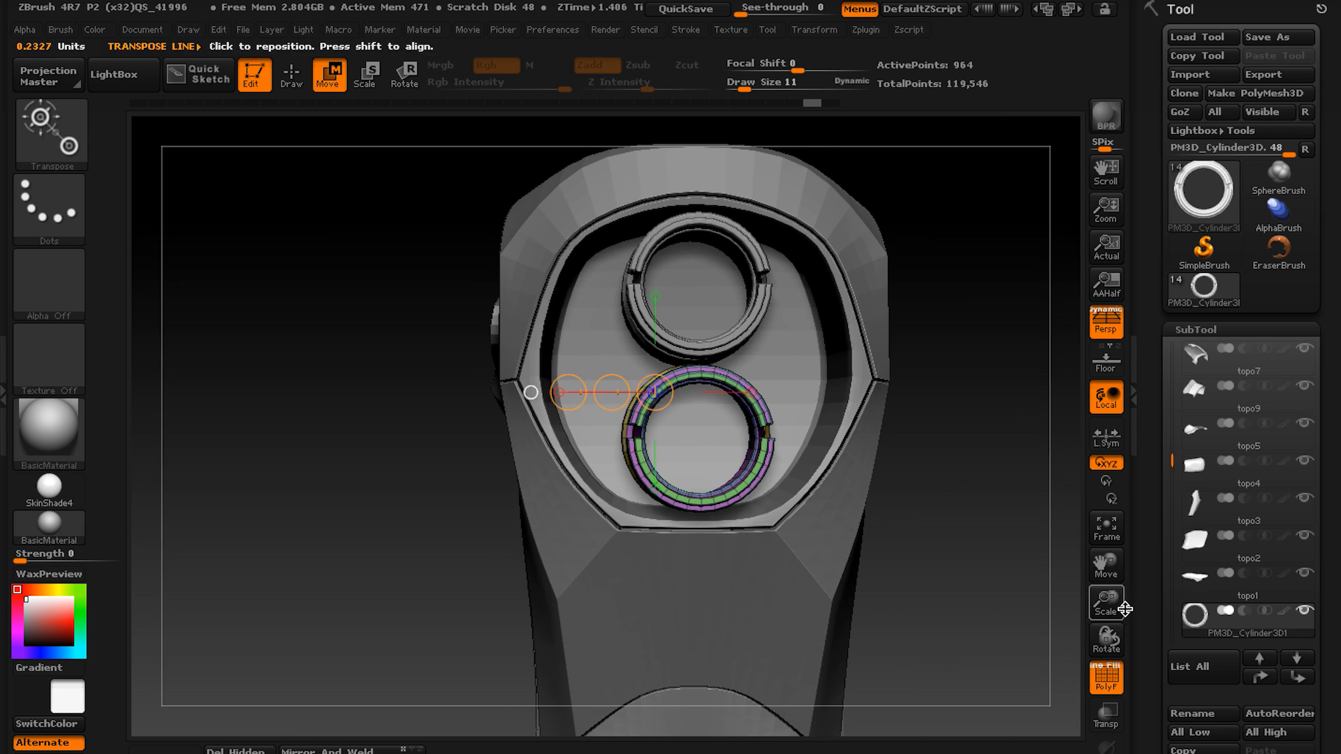
pyautogui.hotkey('ctrl', 'shift', 'd')
pyautogui.moveTo(612, 392); pyautogui.dragTo(475, 313)
pyautogui.press('e')
pyautogui.moveTo(567, 321); pyautogui.dragTo(566, 401)
pyautogui.press('w')
pyautogui.press('q')
pyautogui.moveTo(593, 335); pyautogui.dragTo(657, 291, button='right')
# Save the tool under the new name creasingdone_instances.
pyautogui.click(1268, 37)
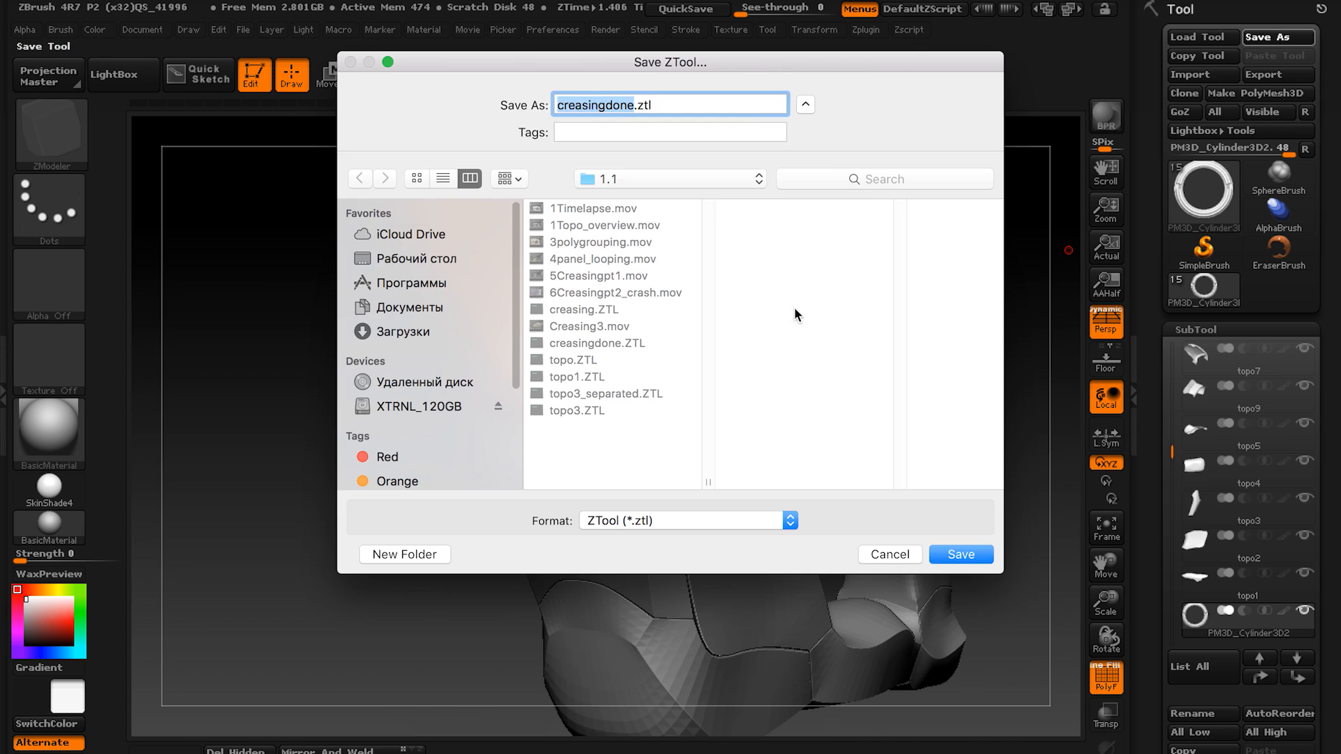
pyautogui.click(632, 106)
pyautogui.write('_instances')
pyautogui.press('Return')
# Mirror the small side cylinder to the opposite side of the assembly with SubTool Master.
pyautogui.moveTo(377, 531); pyautogui.dragTo(438, 557)
pyautogui.click(867, 30)
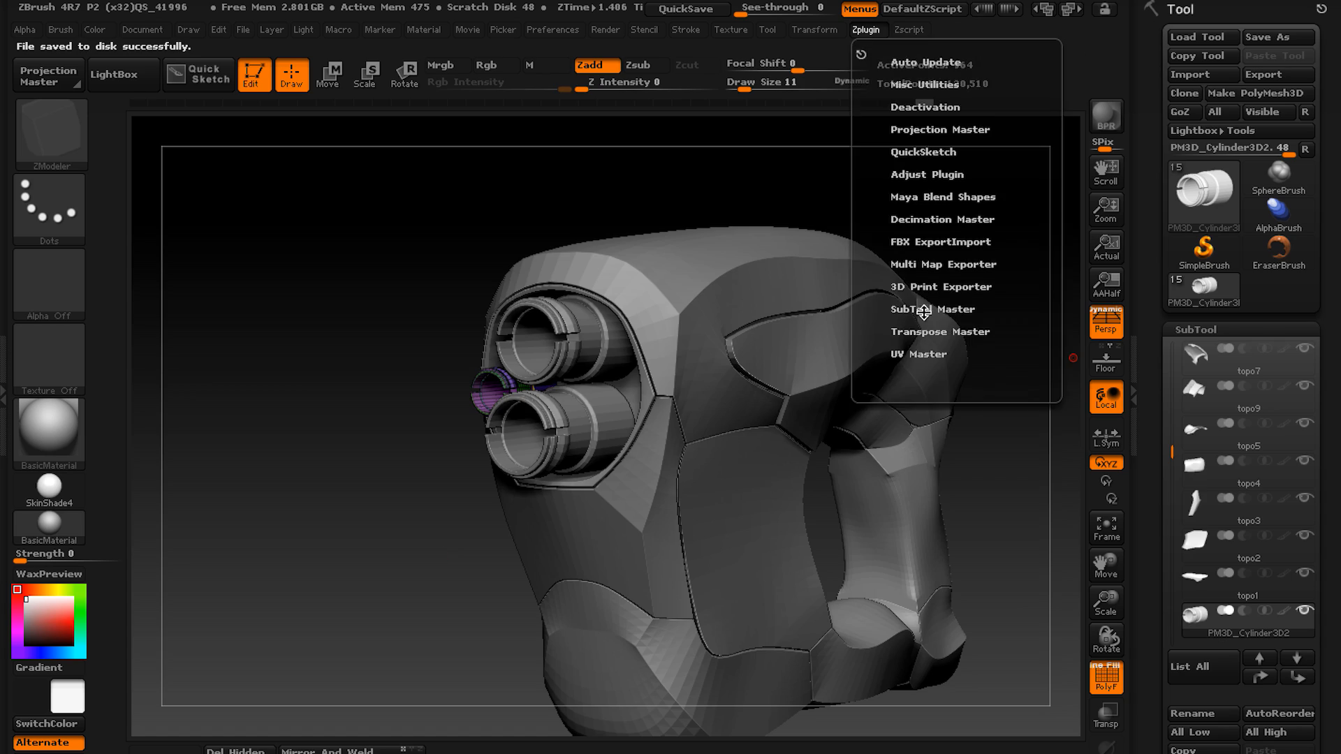
pyautogui.click(922, 312)
pyautogui.hotkey('shift', 'f')
pyautogui.moveTo(607, 272); pyautogui.dragTo(482, 458)
pyautogui.moveTo(673, 431); pyautogui.dragTo(559, 475)
pyautogui.keyDown('alt'); pyautogui.click(559, 391); pyautogui.keyUp('alt')
pyautogui.hotkey('shift', 'f')
pyautogui.moveTo(590, 551); pyautogui.dragTo(594, 489)
pyautogui.hotkey('ctrl', 'z')
pyautogui.moveTo(499, 417); pyautogui.dragTo(475, 461)
pyautogui.hotkey('ctrl', 'z')
# Bring up the geometry crease settings and rework the polygons along the grip block's upper edge with ZModeler.
pyautogui.click(1196, 330)
pyautogui.click(1202, 352)
pyautogui.moveTo(1224, 465); pyautogui.dragTo(1225, 350)
pyautogui.moveTo(769, 489); pyautogui.dragTo(608, 479)
pyautogui.keyDown('alt'); pyautogui.click(601, 349); pyautogui.keyUp('alt')
pyautogui.press('space')
pyautogui.click(584, 338)
pyautogui.moveTo(584, 338); pyautogui.dragTo(639, 412)
pyautogui.moveTo(639, 412); pyautogui.dragTo(550, 355, button='right')
pyautogui.click(431, 377)
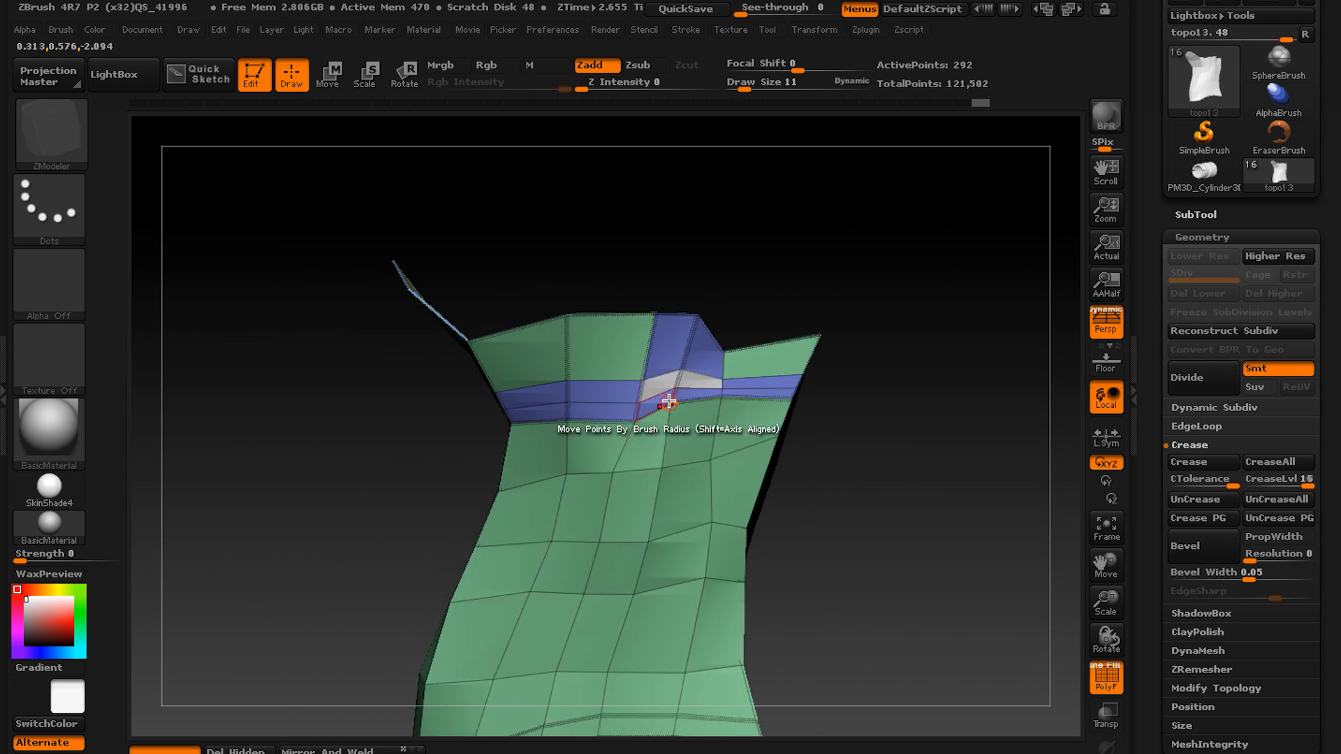
# Refine the topology of the grip block and assign its body faces to a polygroup separate from the end bands.
pyautogui.moveTo(681, 415); pyautogui.dragTo(563, 335, button='right')
pyautogui.click(495, 423)
pyautogui.click(672, 403)
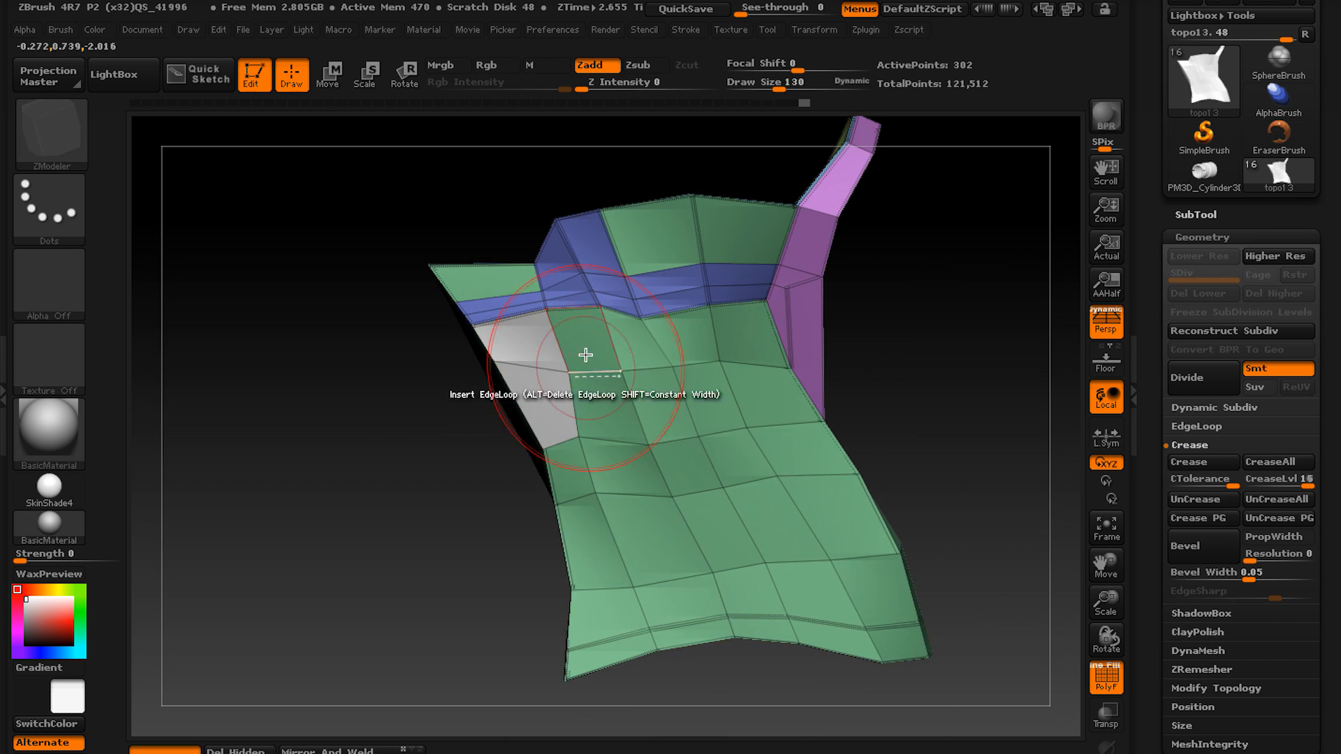
pyautogui.click(717, 443)
pyautogui.moveTo(717, 443); pyautogui.dragTo(798, 632, button='right')
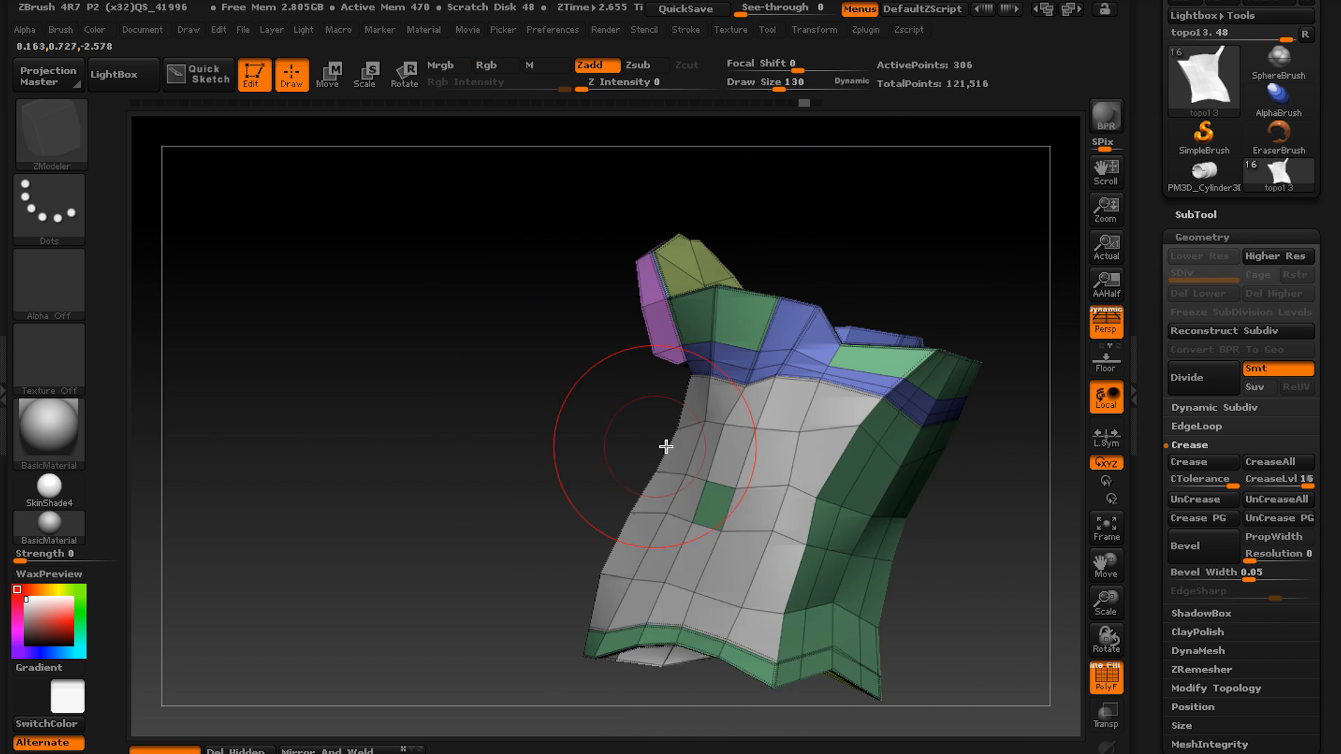
pyautogui.moveTo(666, 447); pyautogui.dragTo(824, 412, button='right')
pyautogui.click(844, 456)
pyautogui.click(695, 458)
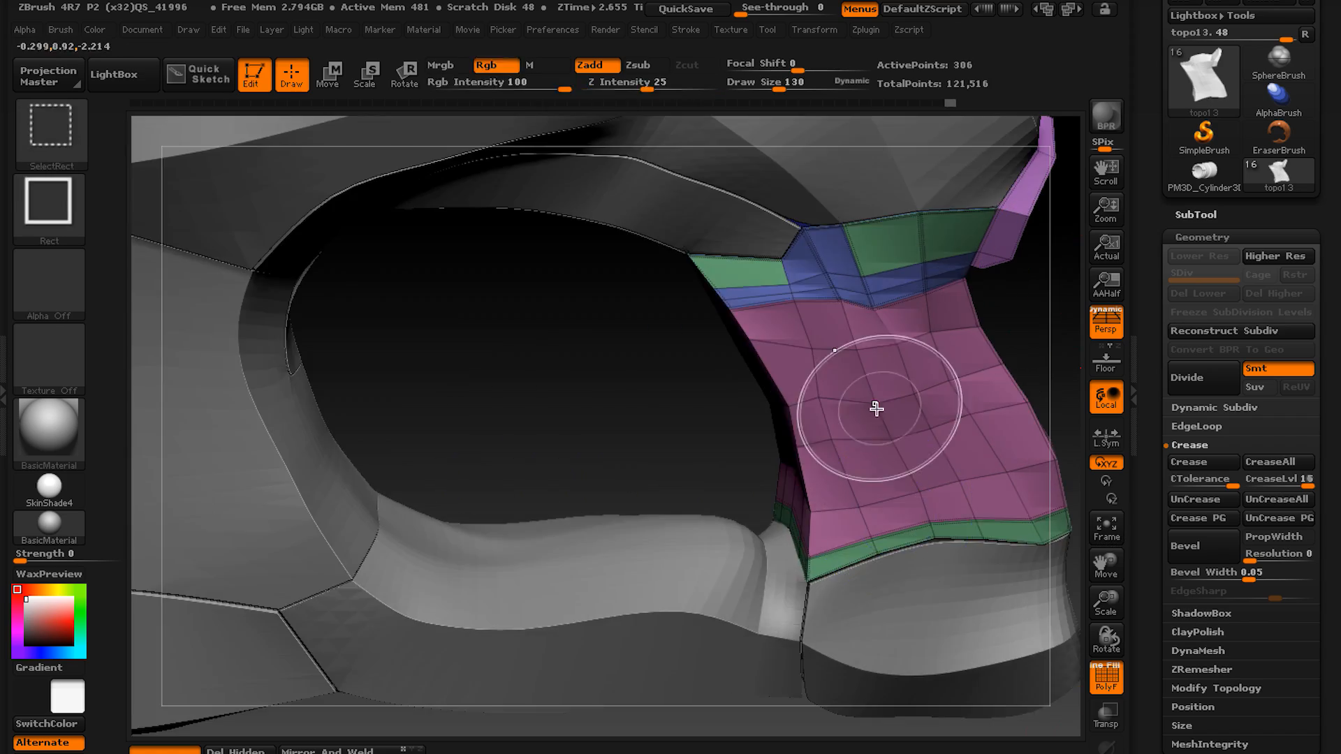
# Reshape the grip body with the Move brush to fit the neighbouring blocks, and adjust its lower end band with the body hidden.
pyautogui.moveTo(873, 404); pyautogui.dragTo(832, 500, button='right')
pyautogui.press('b')
pyautogui.press('m')
pyautogui.press('v')
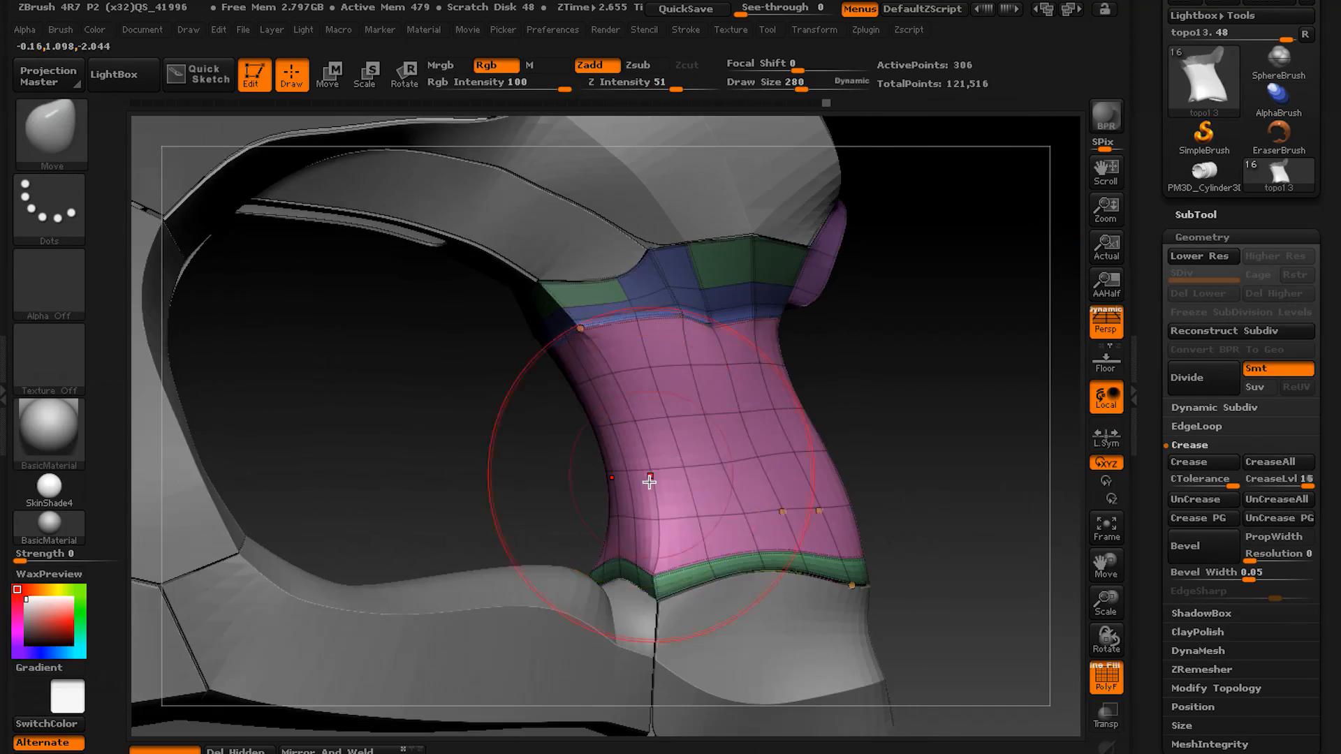
pyautogui.moveTo(650, 482); pyautogui.dragTo(654, 440, button='right')
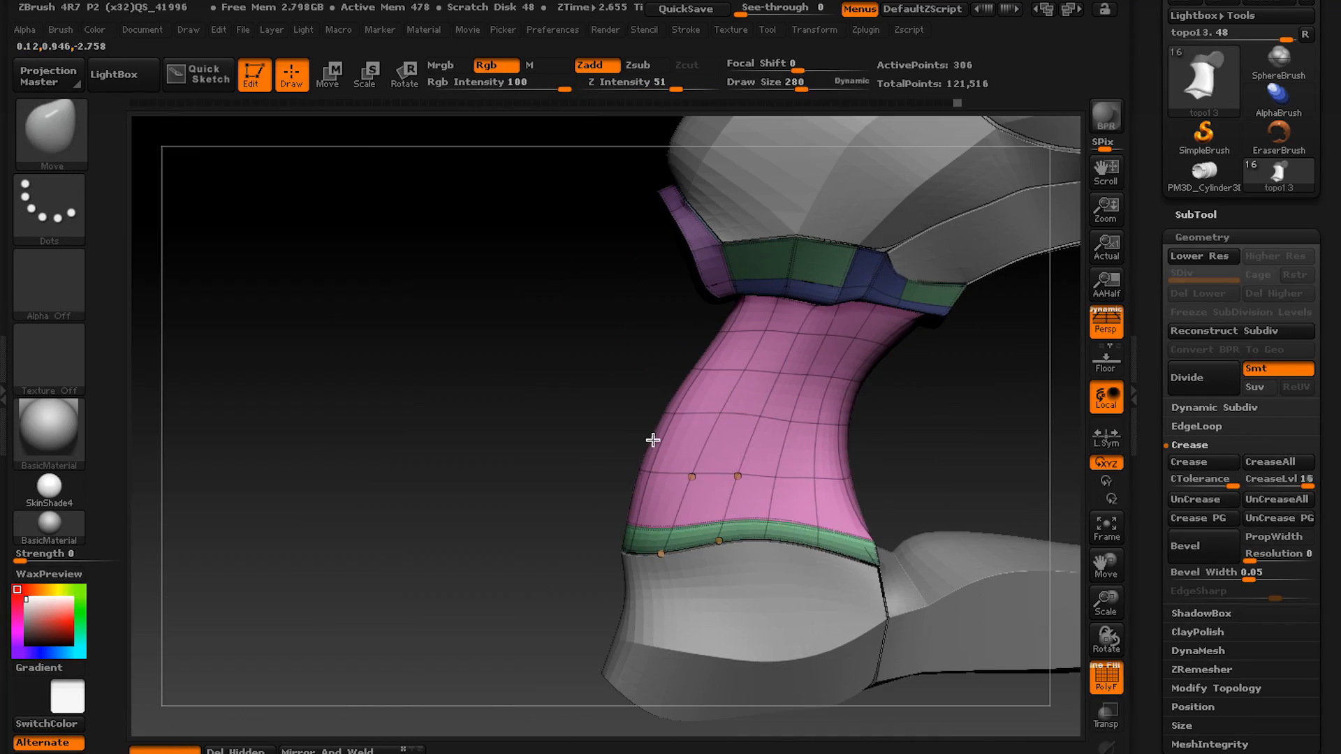
pyautogui.keyDown('ctrl'); pyautogui.keyDown('shift'); pyautogui.click(740, 545); pyautogui.keyUp('shift'); pyautogui.keyUp('ctrl')
pyautogui.keyDown('ctrl'); pyautogui.keyDown('shift'); pyautogui.moveTo(447, 524); pyautogui.dragTo(539, 622); pyautogui.keyUp('shift'); pyautogui.keyUp('ctrl')
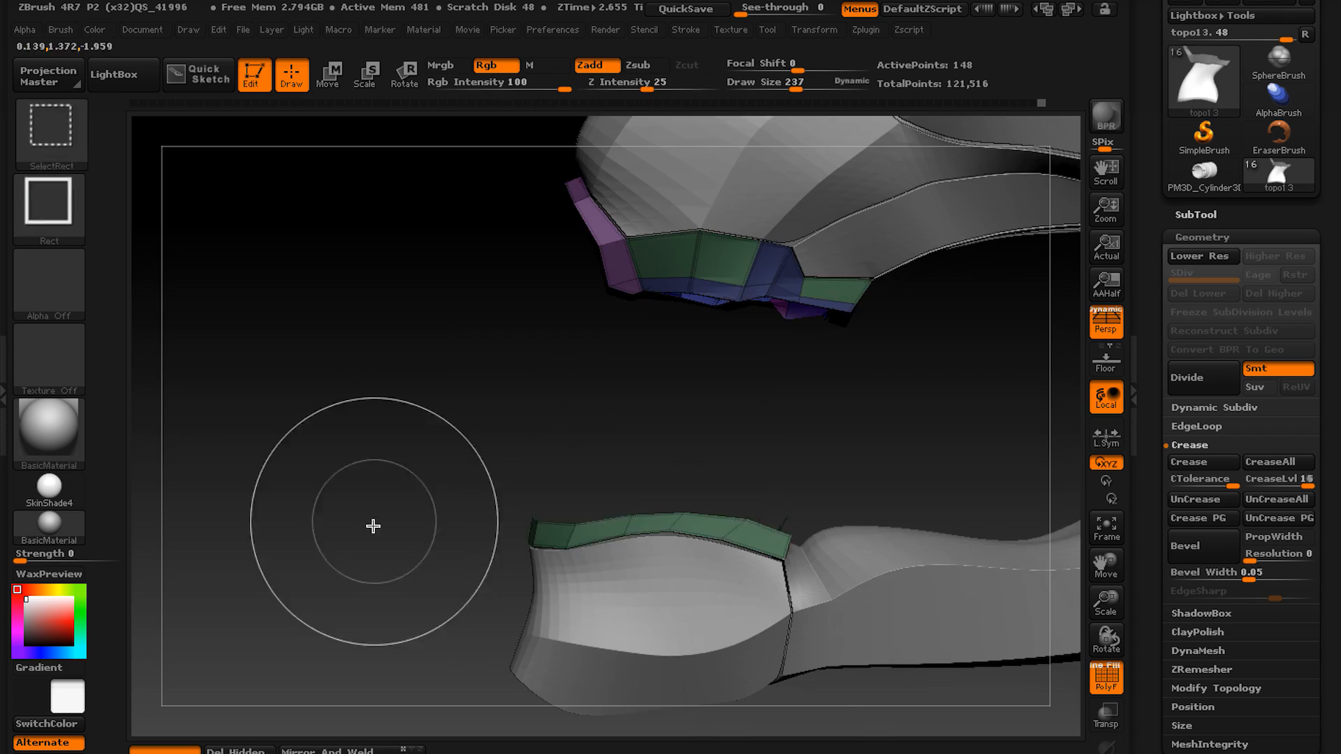
pyautogui.keyDown('ctrl'); pyautogui.keyDown('shift'); pyautogui.click(373, 526); pyautogui.keyUp('shift'); pyautogui.keyUp('ctrl')
pyautogui.moveTo(819, 452); pyautogui.dragTo(811, 450)
pyautogui.moveTo(810, 450)
pyautogui.mouseDown(button='right')
pyautogui.moveTo(767, 401)
pyautogui.moveTo(554, 500)
pyautogui.mouseUp(button='right')
# Extrude the corner faces of the grip's lower end band into a blocky clasp with ZModeler, with dynamic subdivision off.
pyautogui.press('b')
pyautogui.press('z')
pyautogui.press('m')
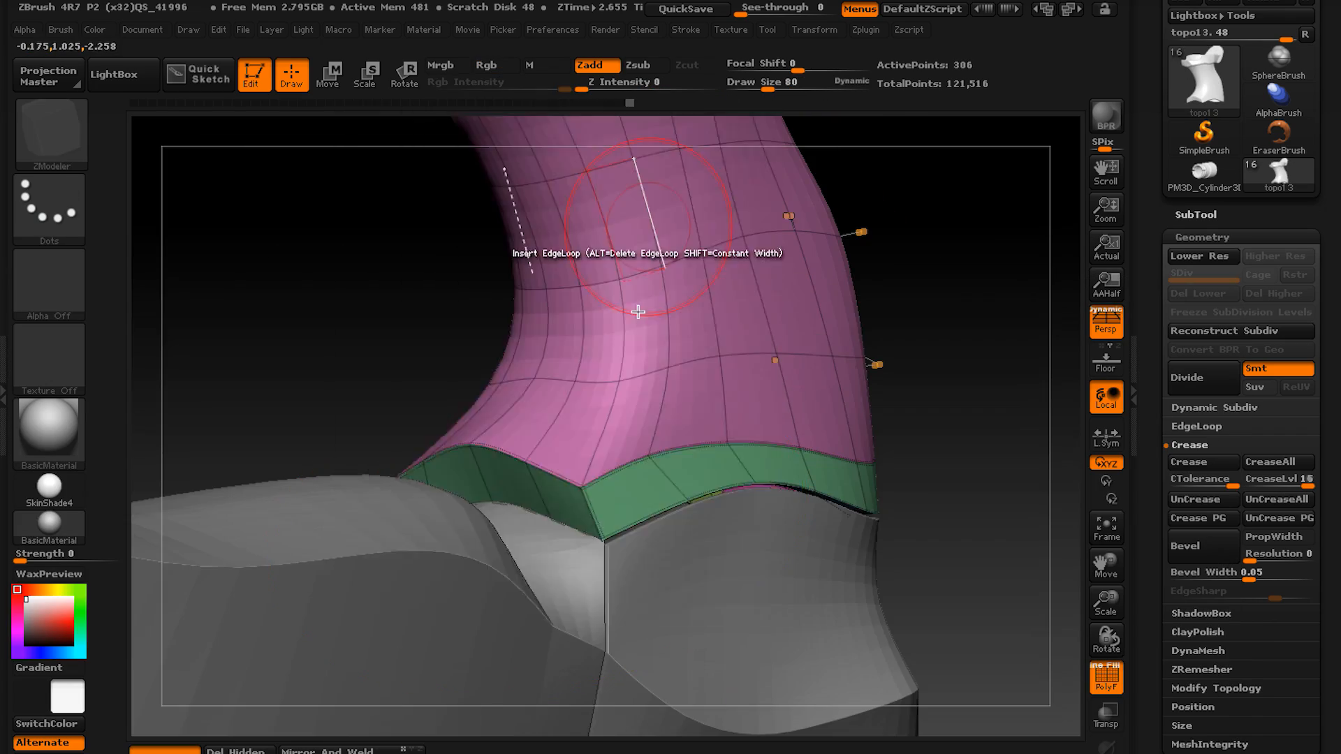
pyautogui.moveTo(638, 312); pyautogui.dragTo(546, 558, button='right')
pyautogui.hotkey('shift', 'f')
pyautogui.moveTo(545, 552); pyautogui.dragTo(557, 533)
pyautogui.hotkey('ctrl', 'z')
pyautogui.hotkey('shift', 'd')
pyautogui.moveTo(605, 542); pyautogui.dragTo(559, 517, button='right')
pyautogui.moveTo(538, 517); pyautogui.dragTo(494, 559)
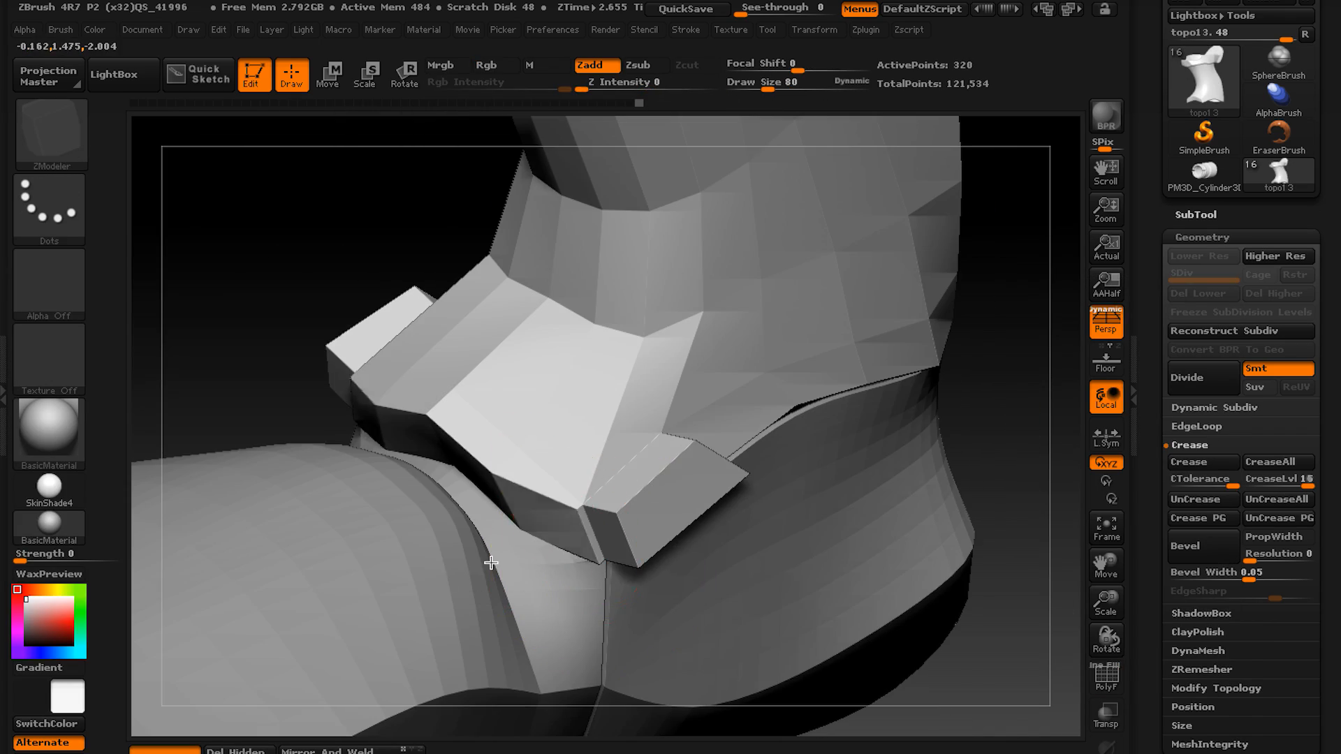
# Check the clasp under dynamic subdivision, then edit the adjoining lower band with QMesh on the A Poly target.
pyautogui.press('d')
pyautogui.moveTo(494, 560); pyautogui.dragTo(595, 473, button='right')
pyautogui.hotkey('shift', 'f')
pyautogui.hotkey('shift', 'd')
pyautogui.moveTo(596, 472); pyautogui.dragTo(652, 464)
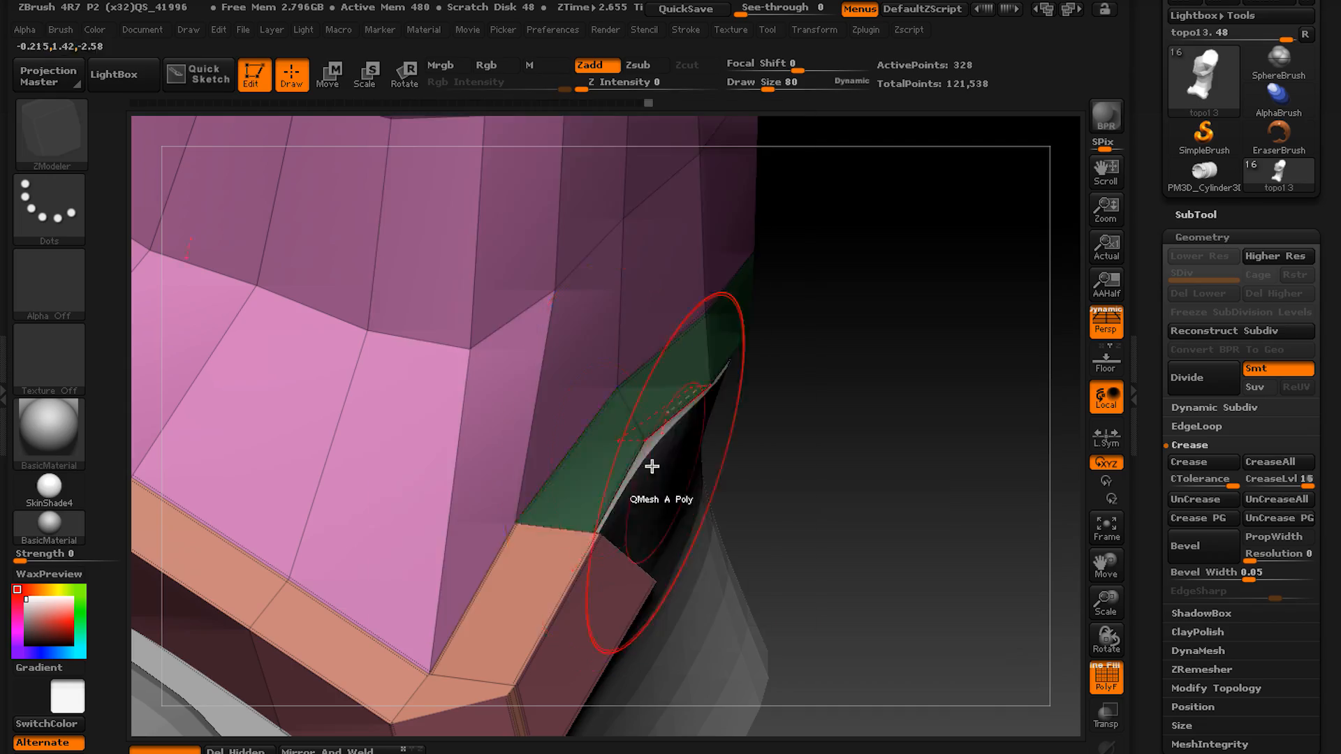
pyautogui.moveTo(652, 464); pyautogui.dragTo(629, 426, button='right')
pyautogui.moveTo(629, 426); pyautogui.dragTo(643, 410)
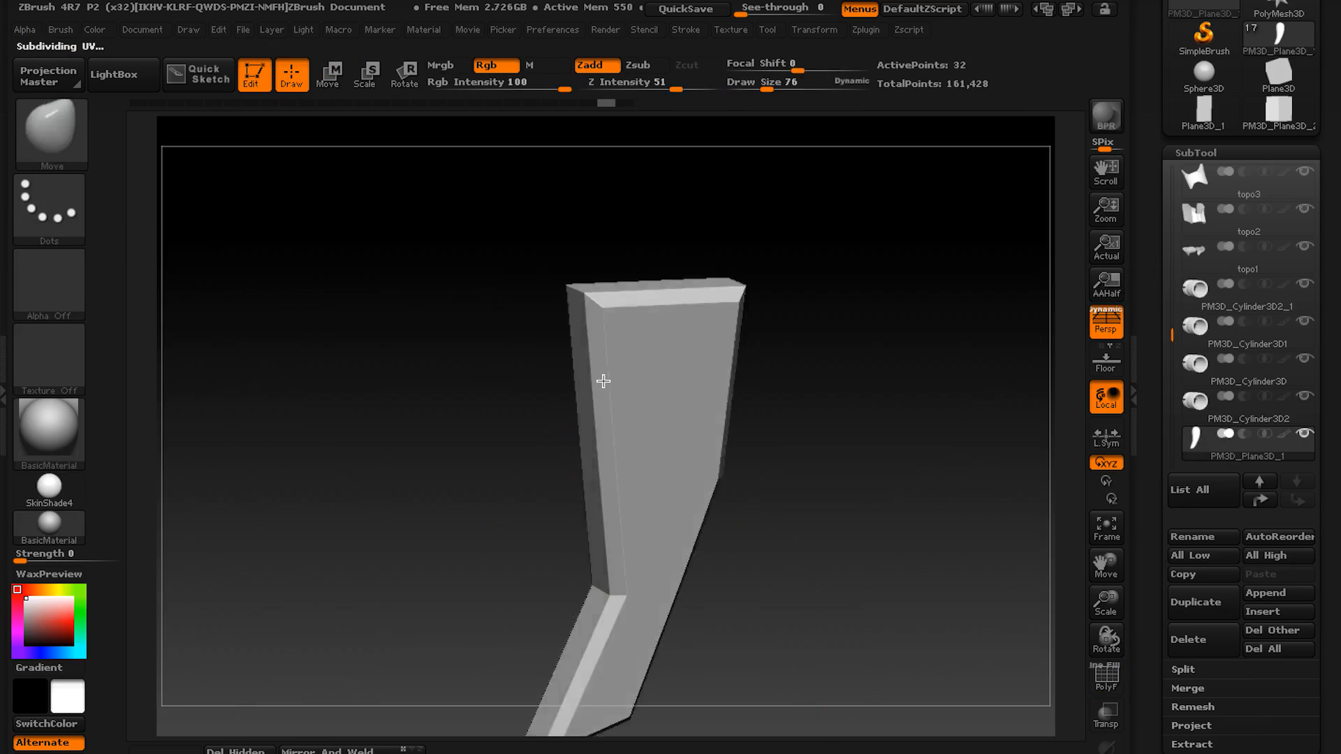
# Shape the curved trigger piece and add edge divisions along it with ZModeler.
pyautogui.press('space')
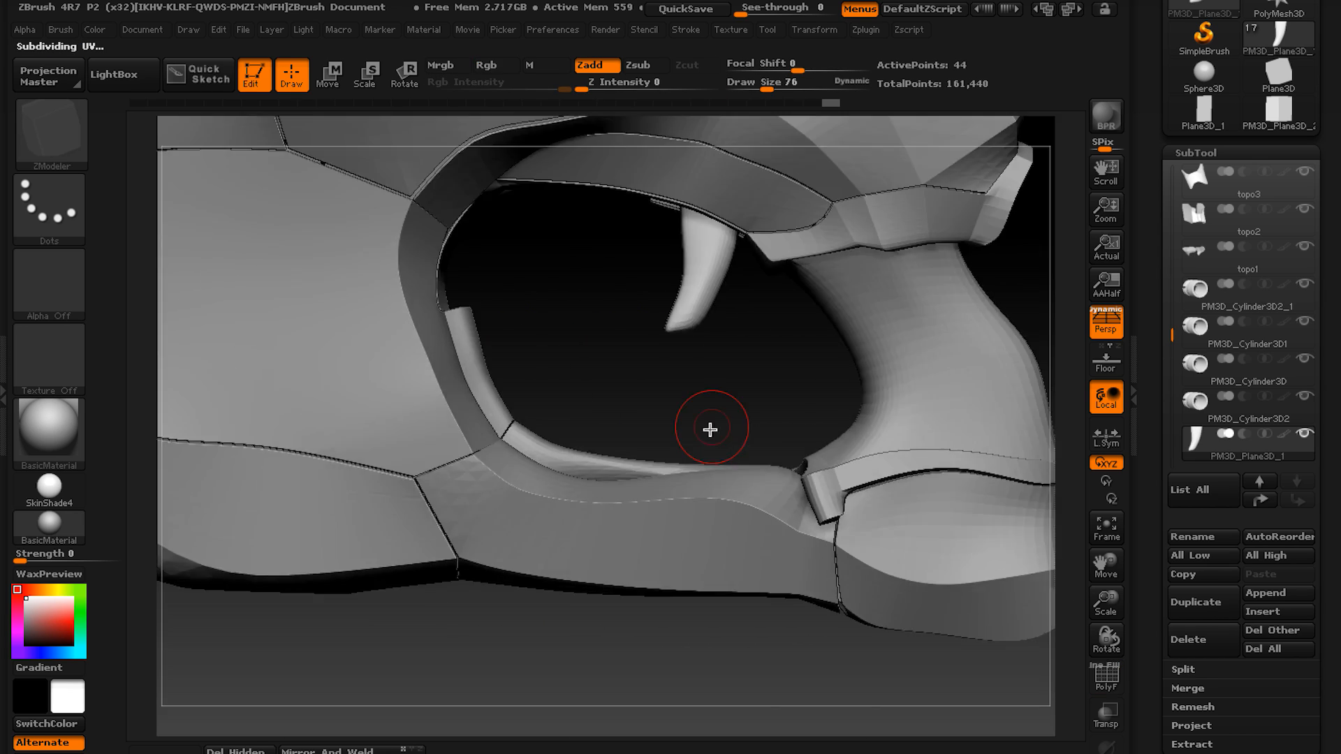
pyautogui.press('space')
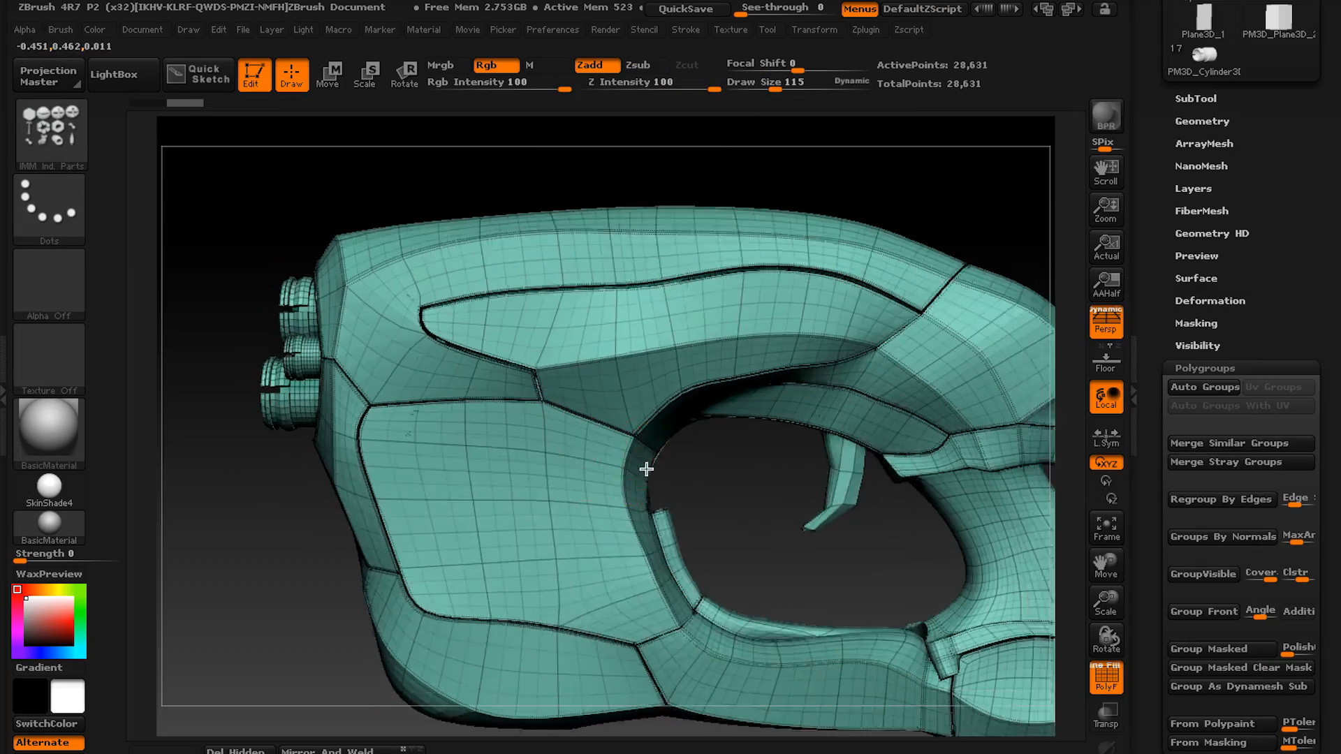
# Insert hexagonal bolts on the grip clasp and along the panel seams with the IMM Ind. Parts brush.
pyautogui.press('b')
pyautogui.press('i')
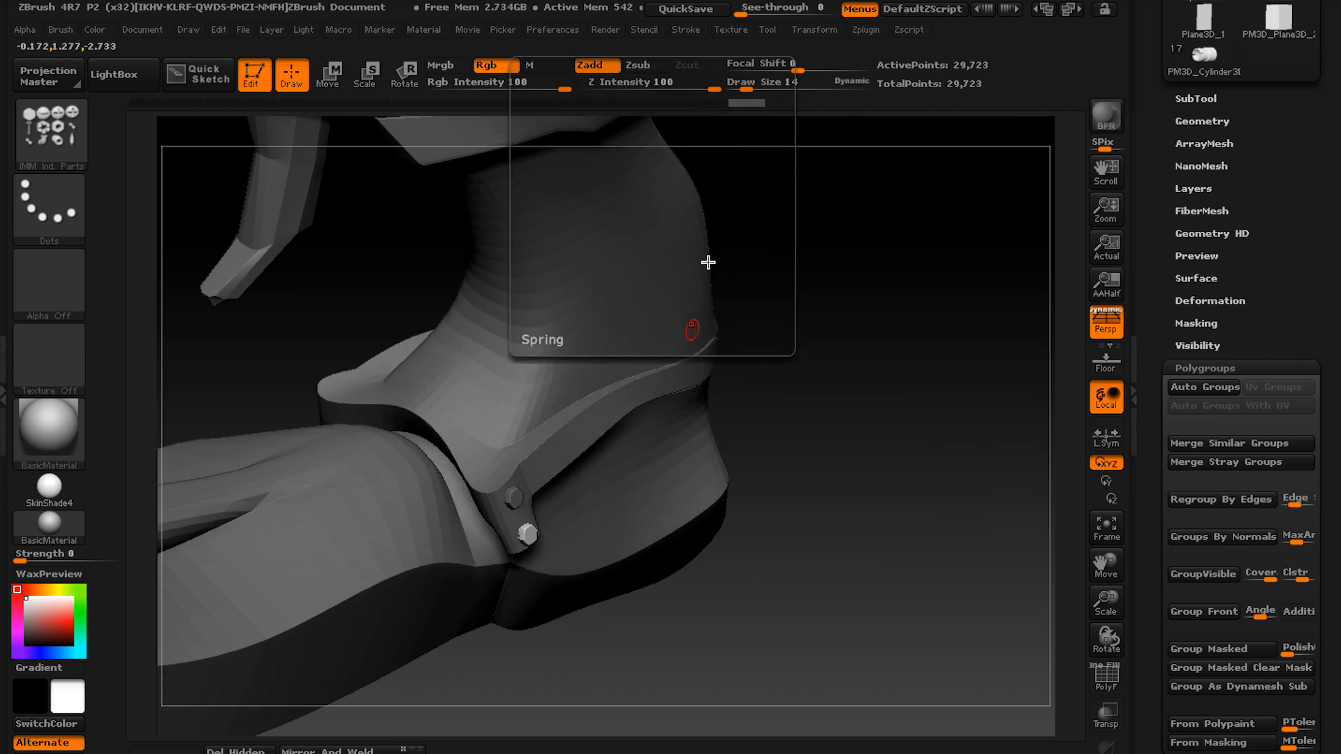
# Switch to the IMM ModelKit brush and choose a mesh part to insert on the pistol body.
pyautogui.press('b')
pyautogui.press('i')
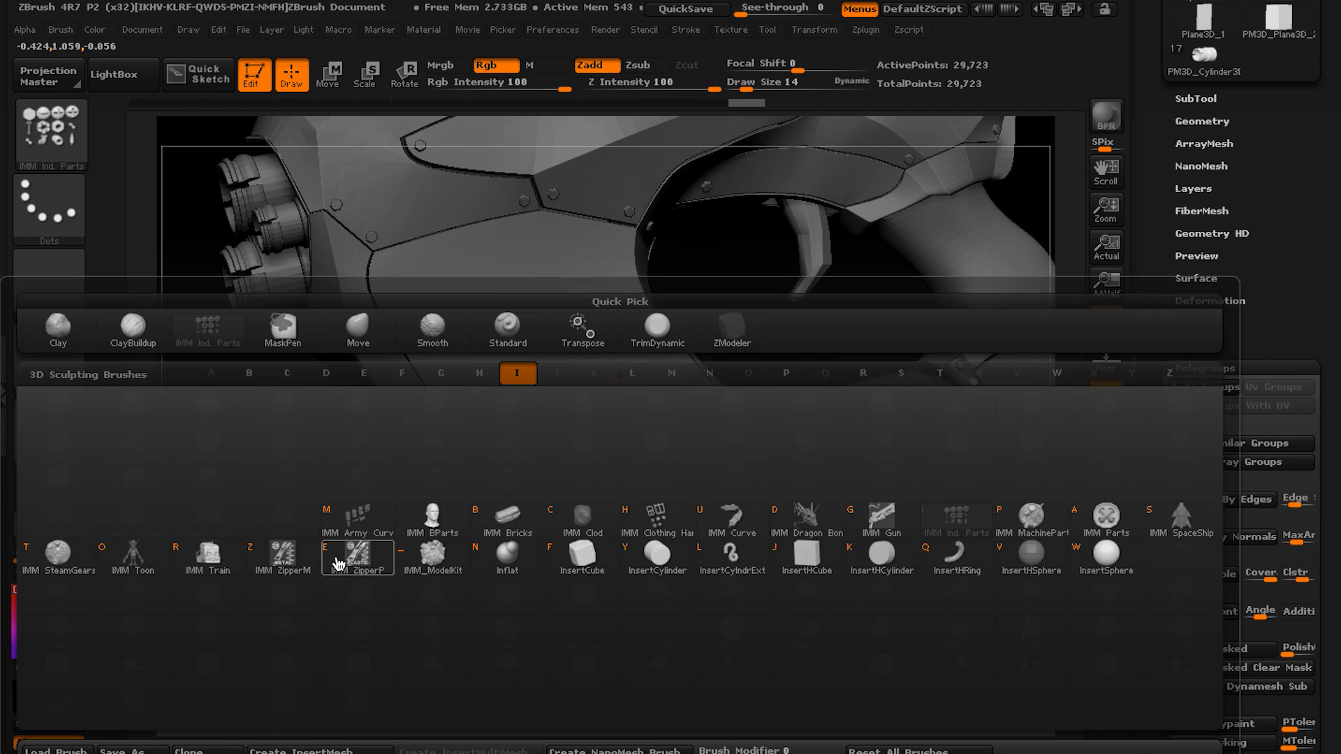
pyautogui.click(430, 555)
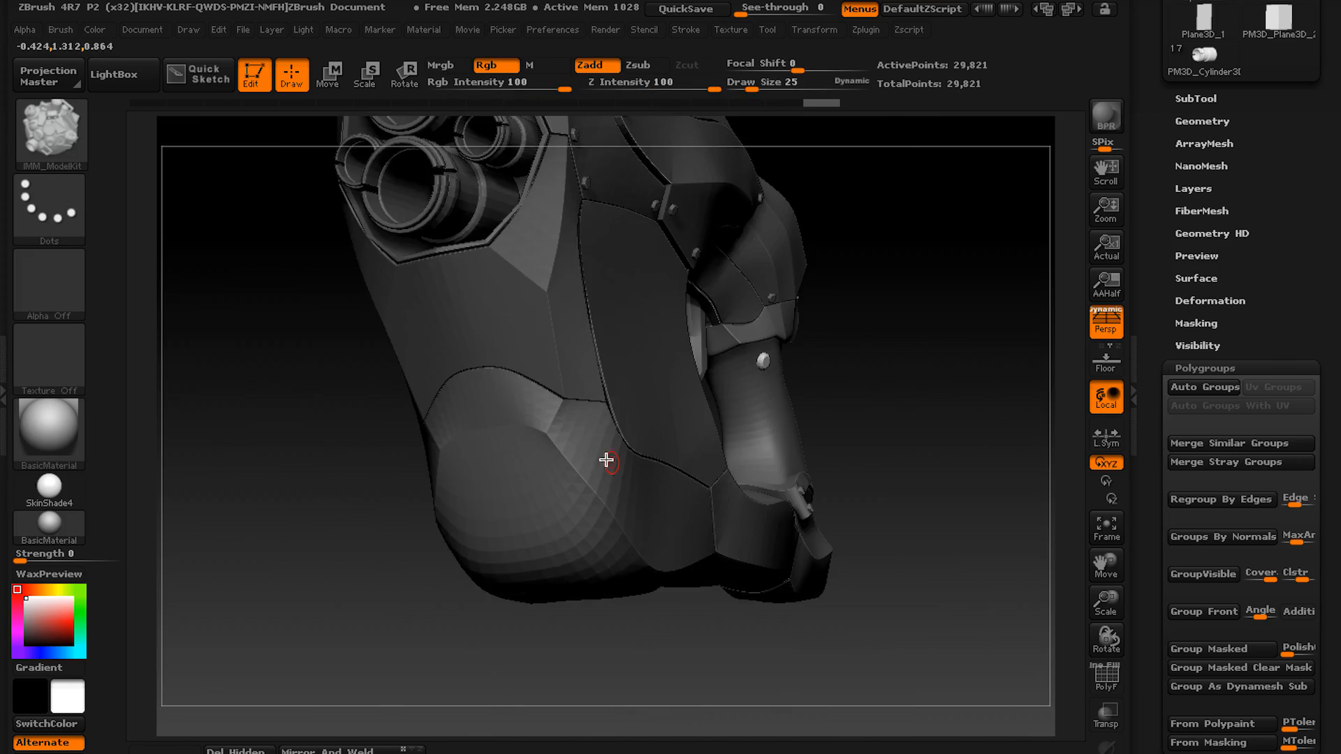
pyautogui.press('m')
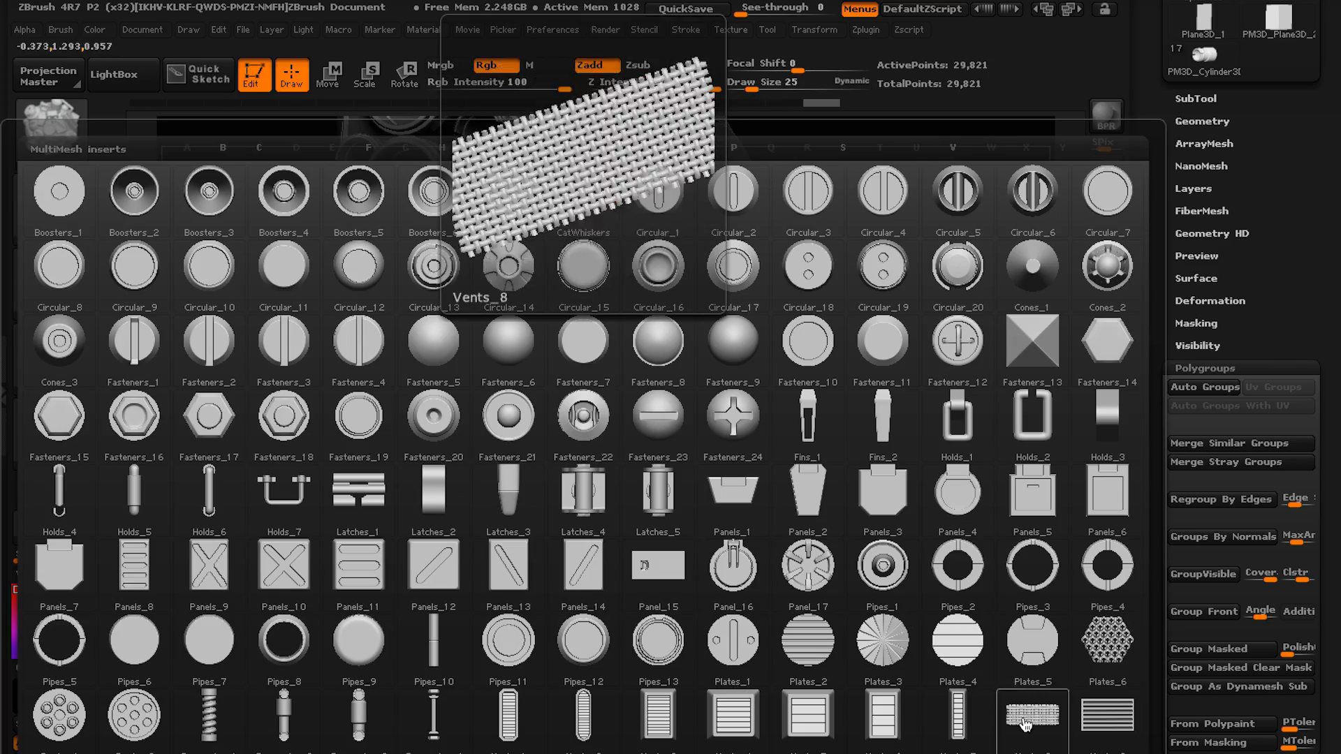
pyautogui.click(395, 679)
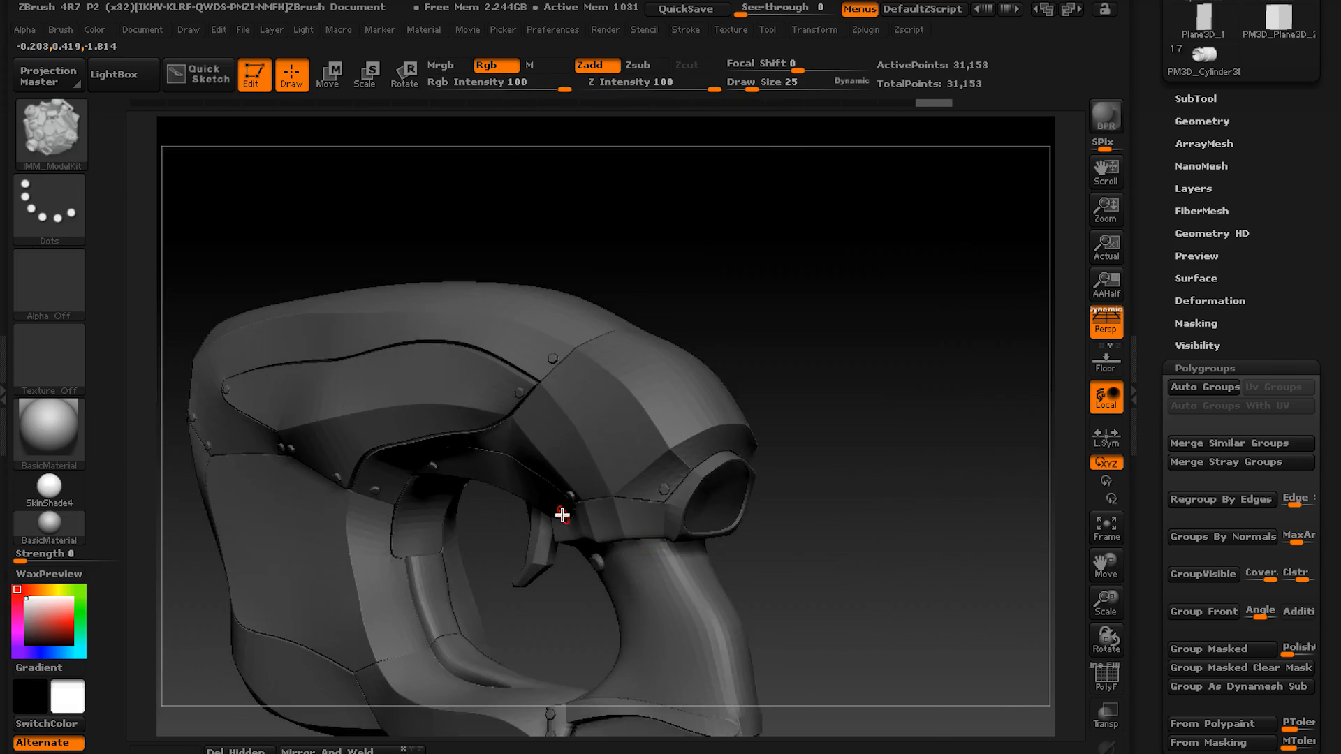
# Insert round fasteners on the inner guard and grip, and position a plate and a slotted vent at the grip's base.
pyautogui.press('m')
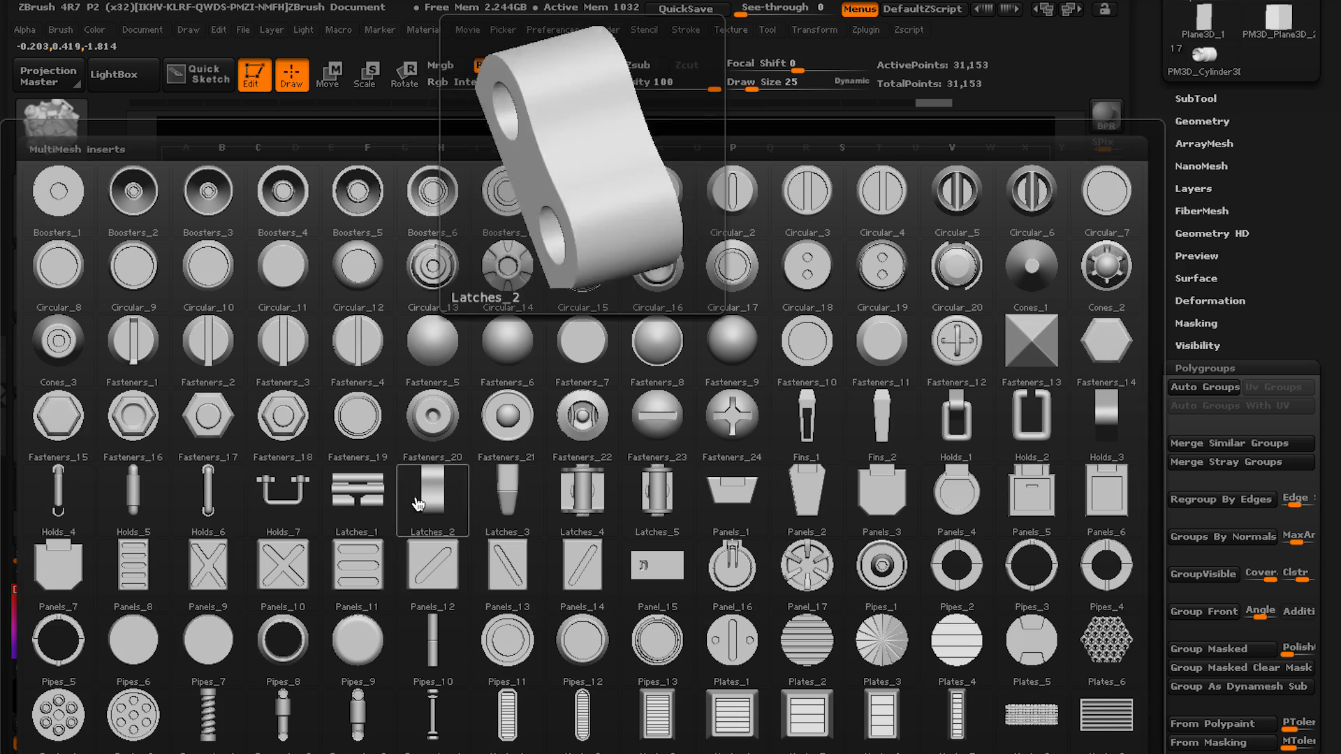
pyautogui.click(324, 458)
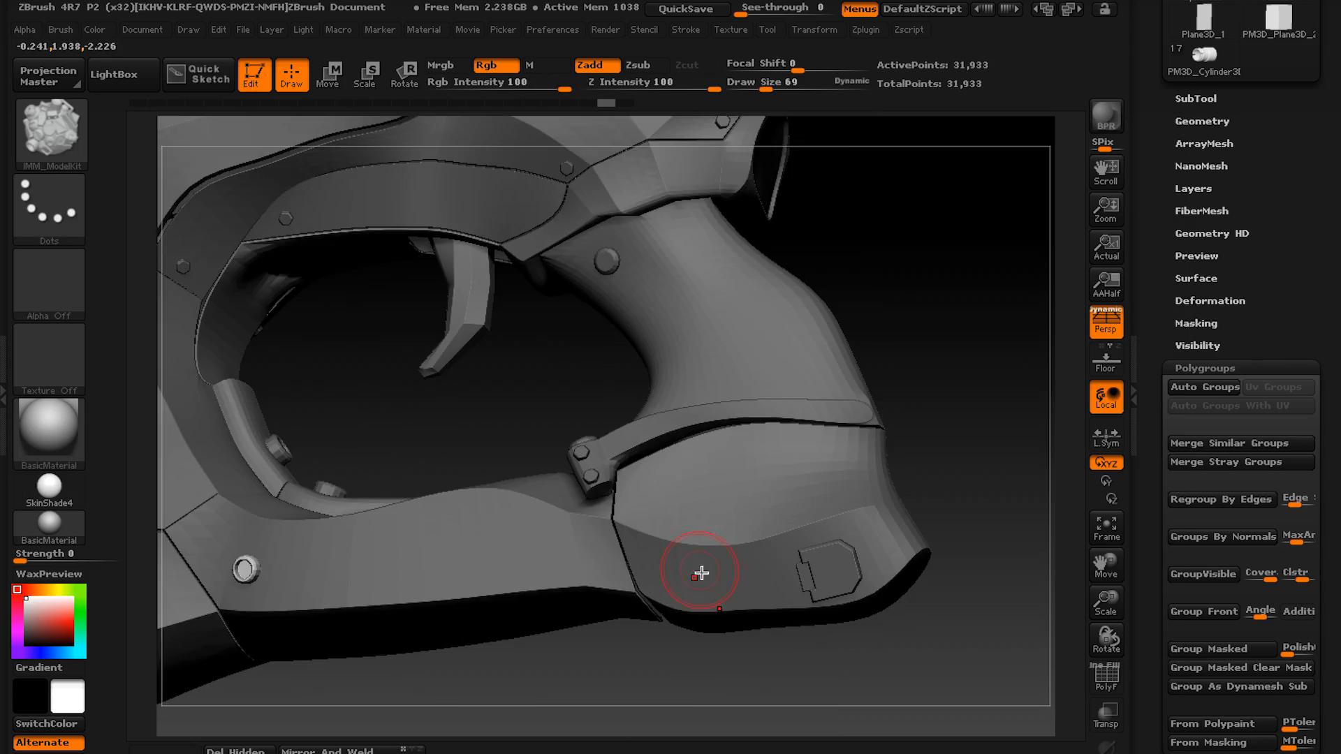
pyautogui.moveTo(698, 569); pyautogui.dragTo(614, 626)
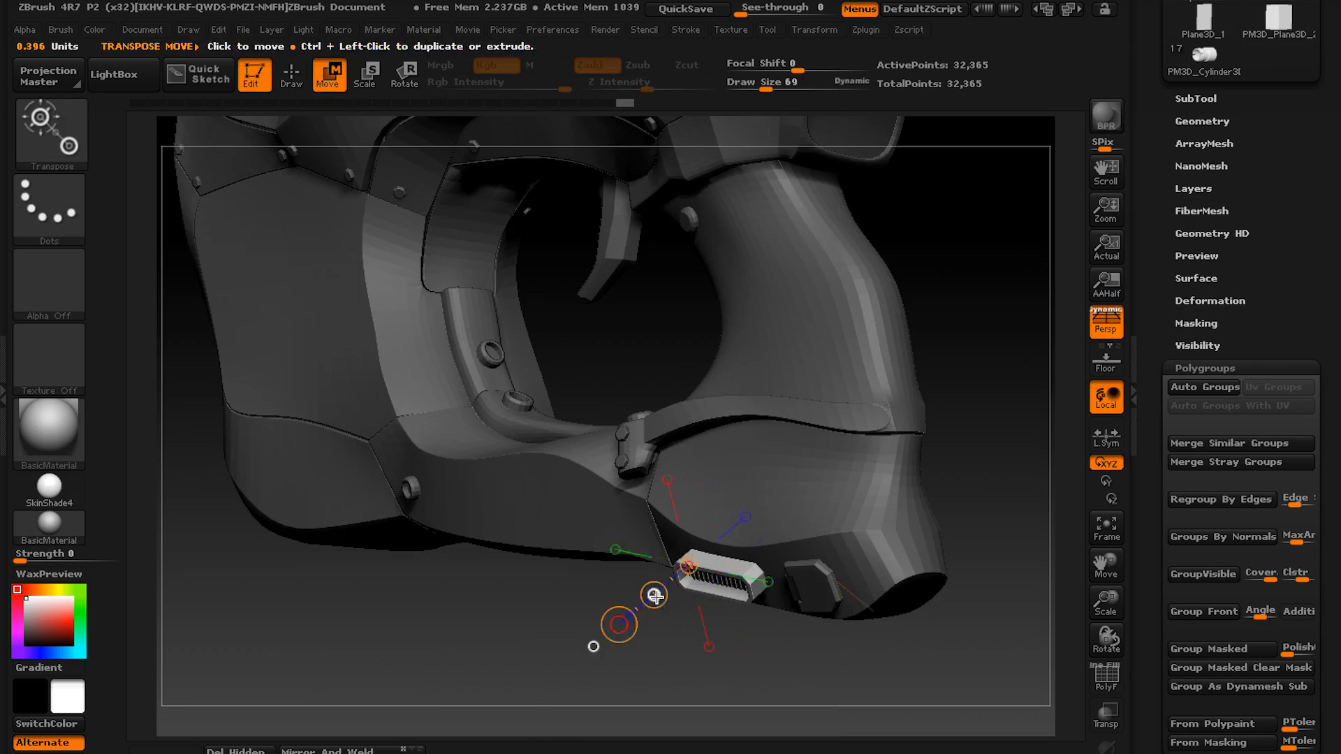
pyautogui.press('space')
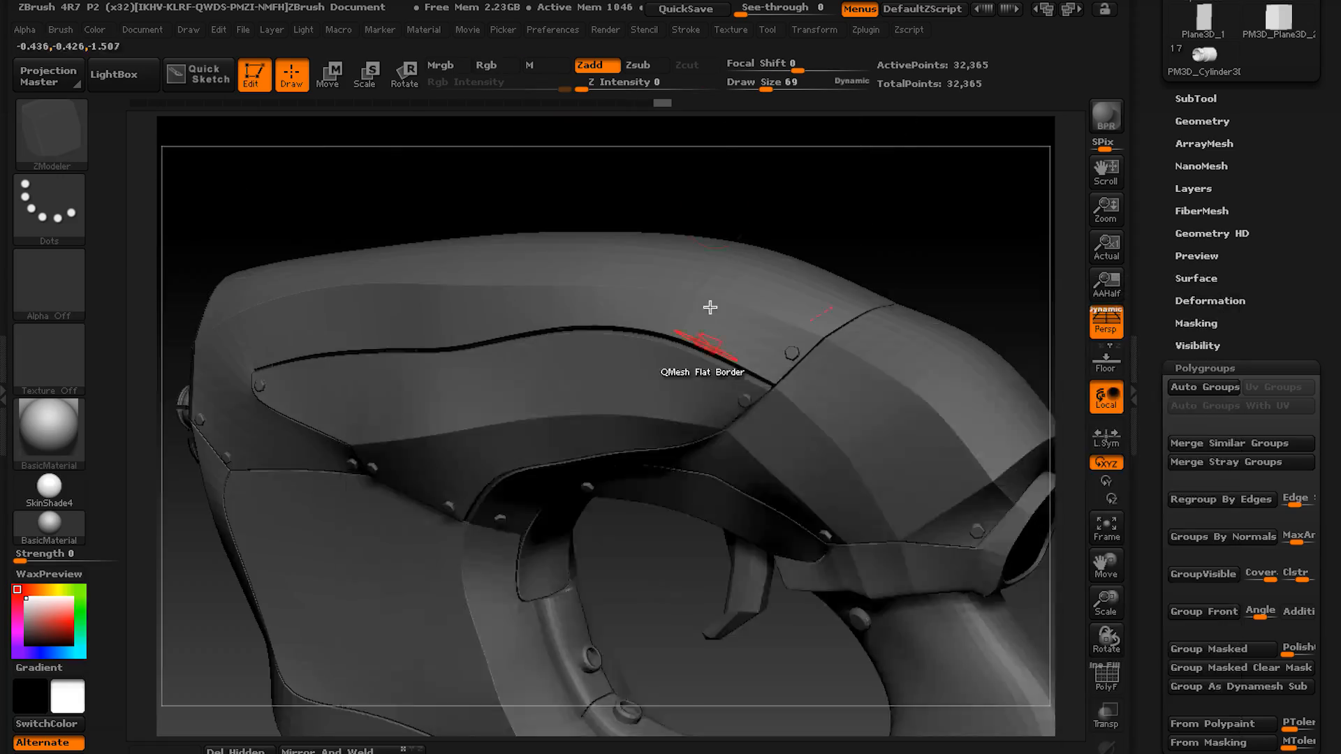
# Insert a ring and a Pipes_6 cylinder below the upper side panel, and fit Pipes_1 onto the cylinder's end.
pyautogui.press('m')
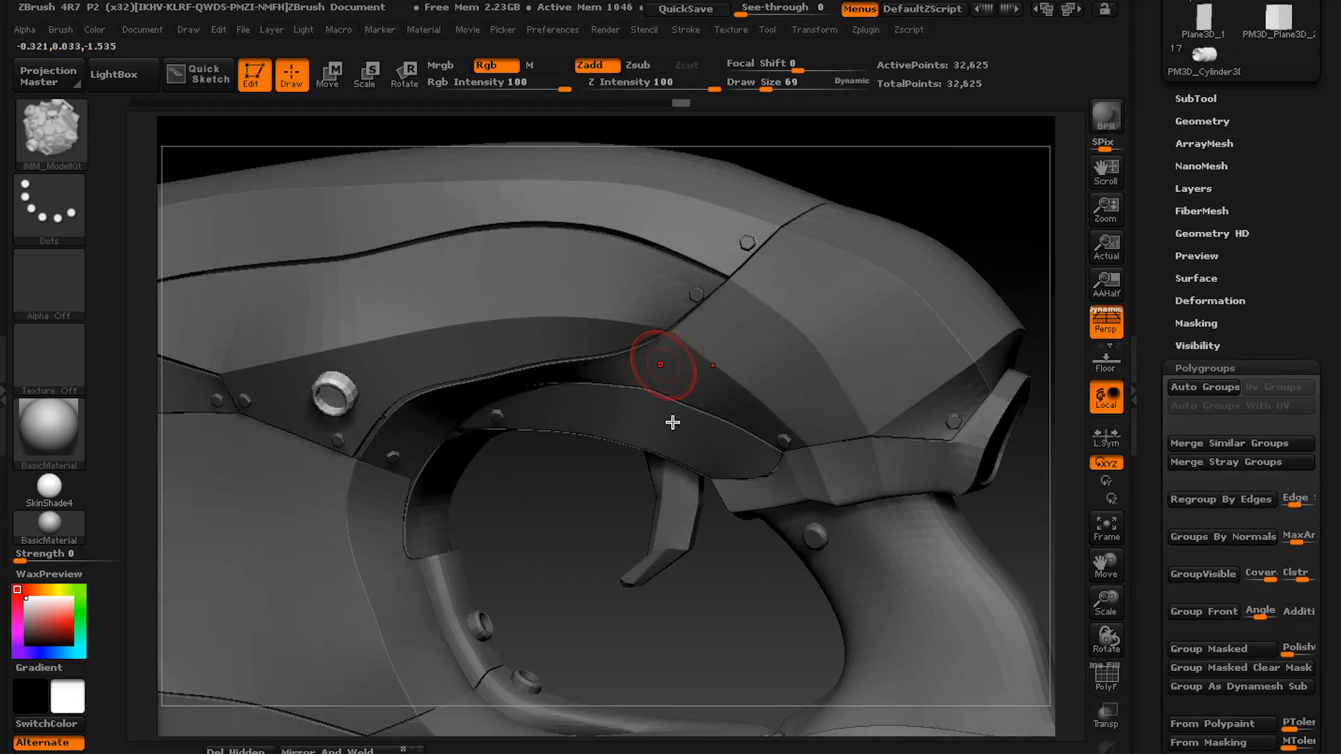
pyautogui.press('m')
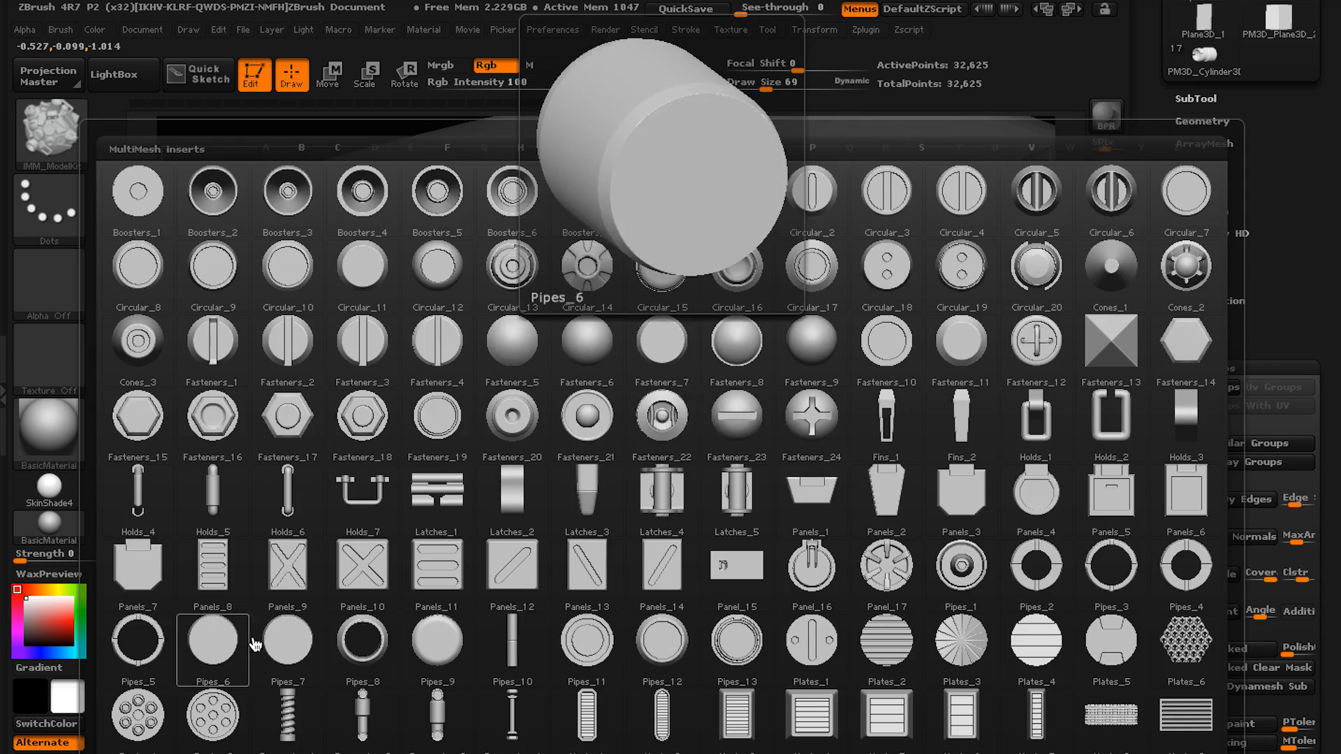
pyautogui.click(252, 641)
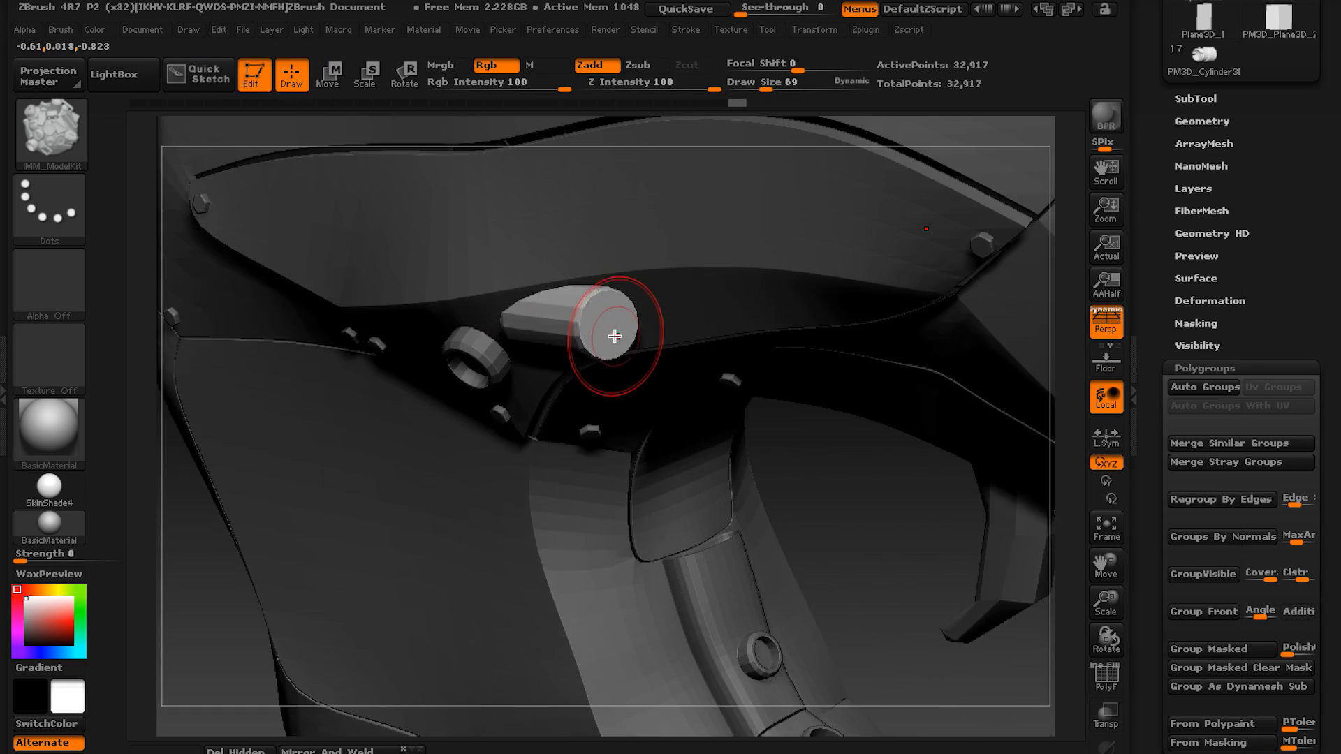
pyautogui.press('m')
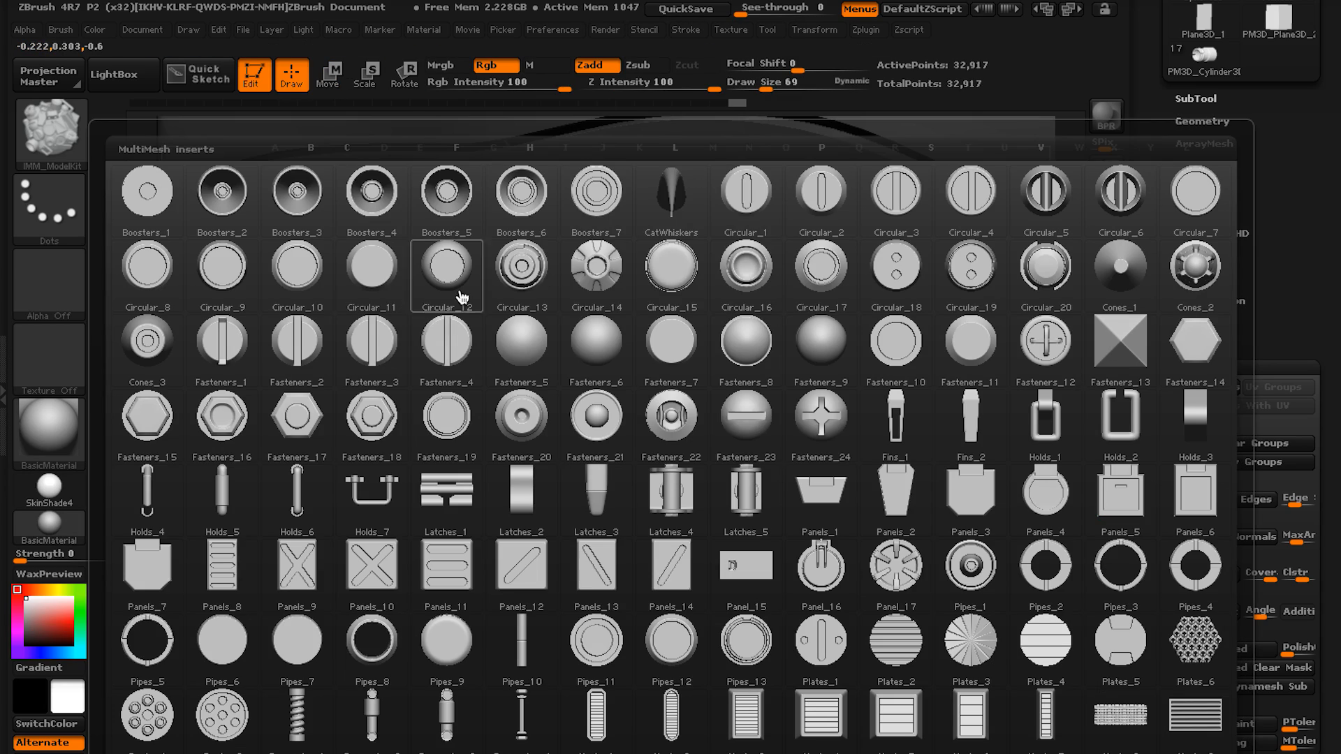
pyautogui.click(982, 578)
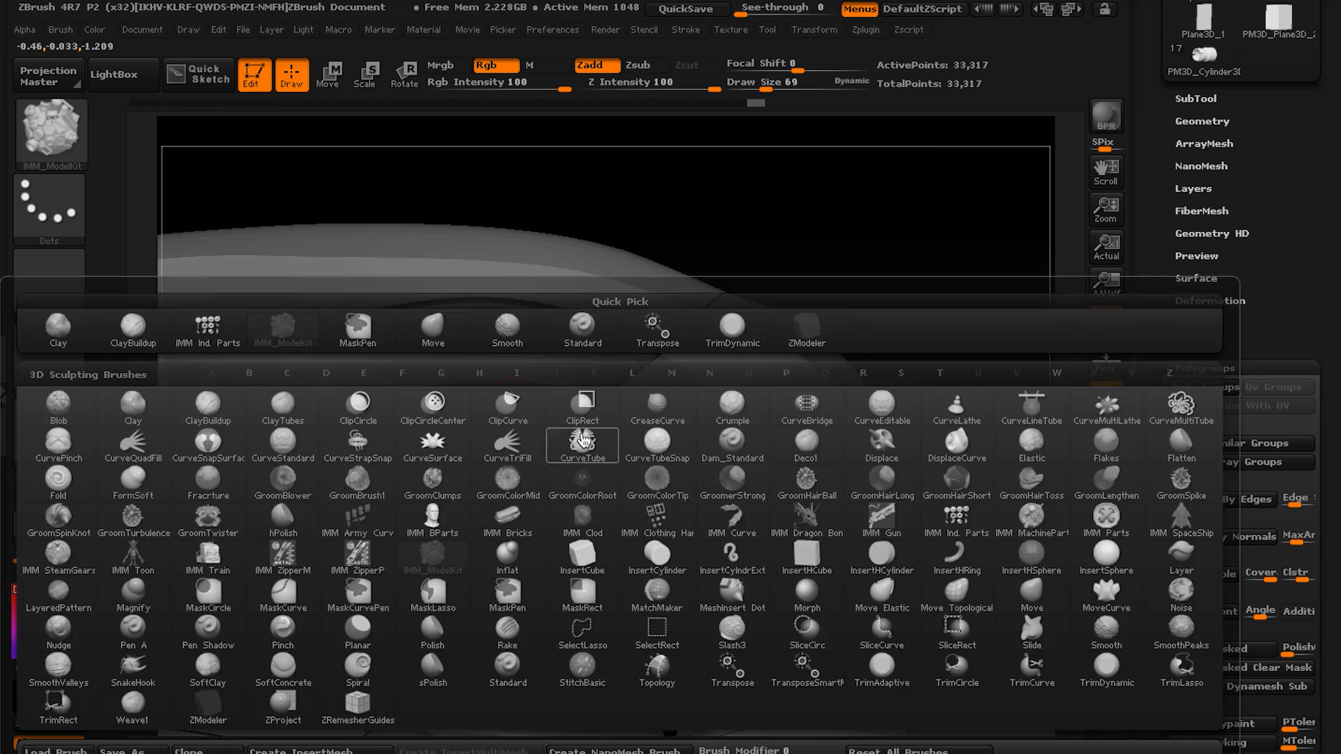
# Try to run a tube from the pipe connector along the pistol's side with the CurveTube brush.
pyautogui.click(584, 438)
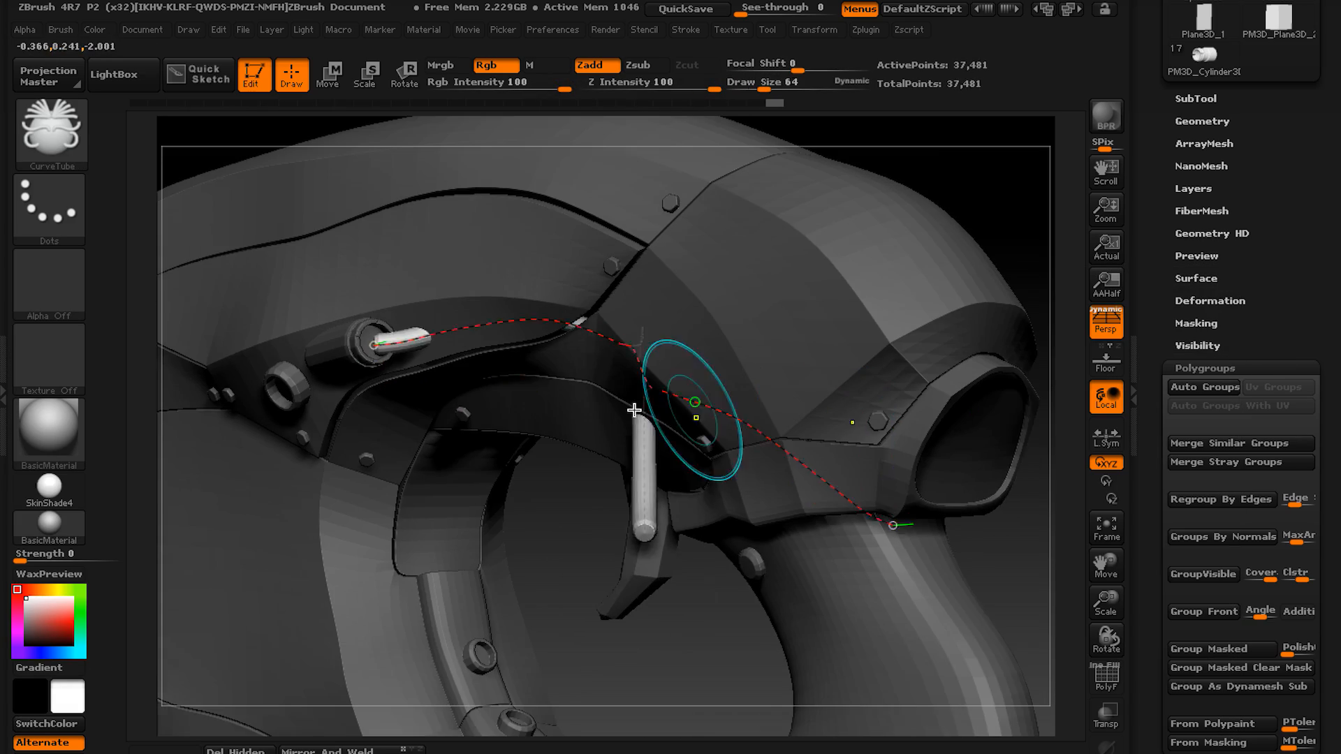
pyautogui.click(686, 29)
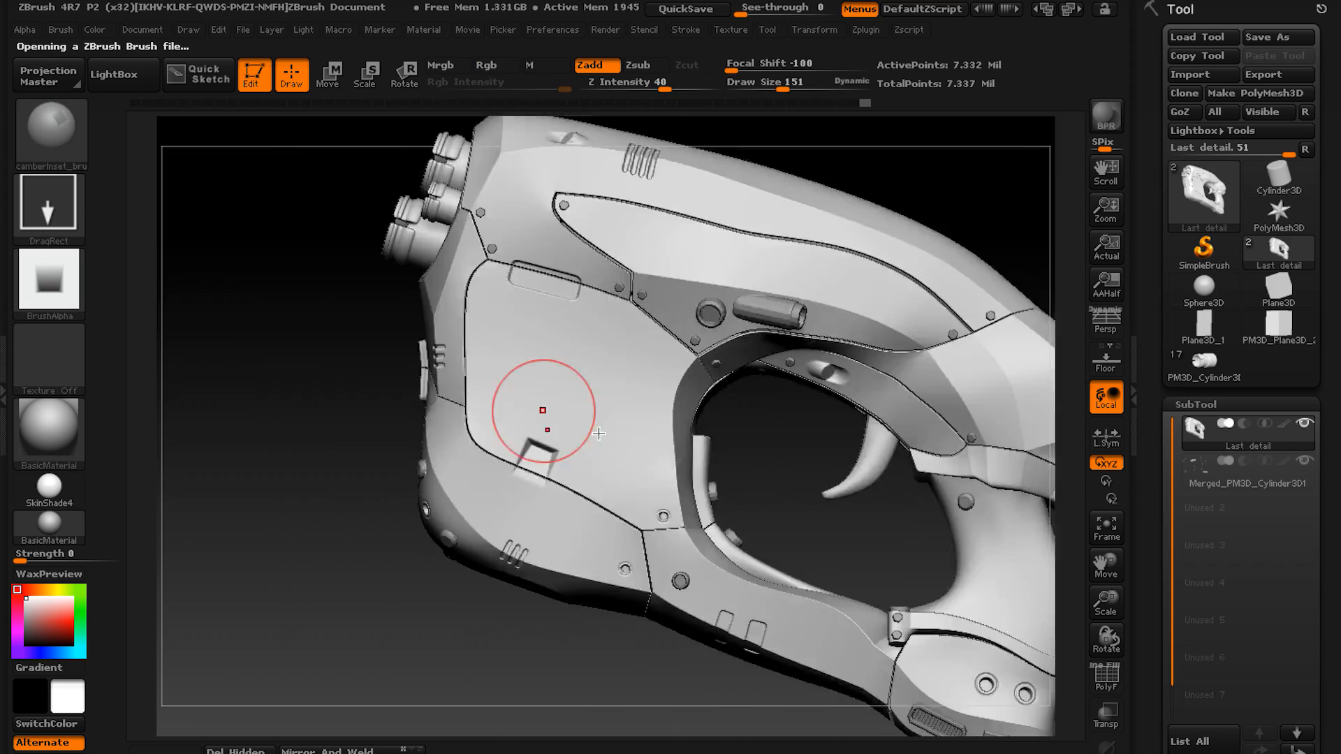
# Load surface-detail brushes including 1Line and allenkeyInset, and stamp short grooves across the seams of the large side panel.
pyautogui.doubleClick(877, 200)
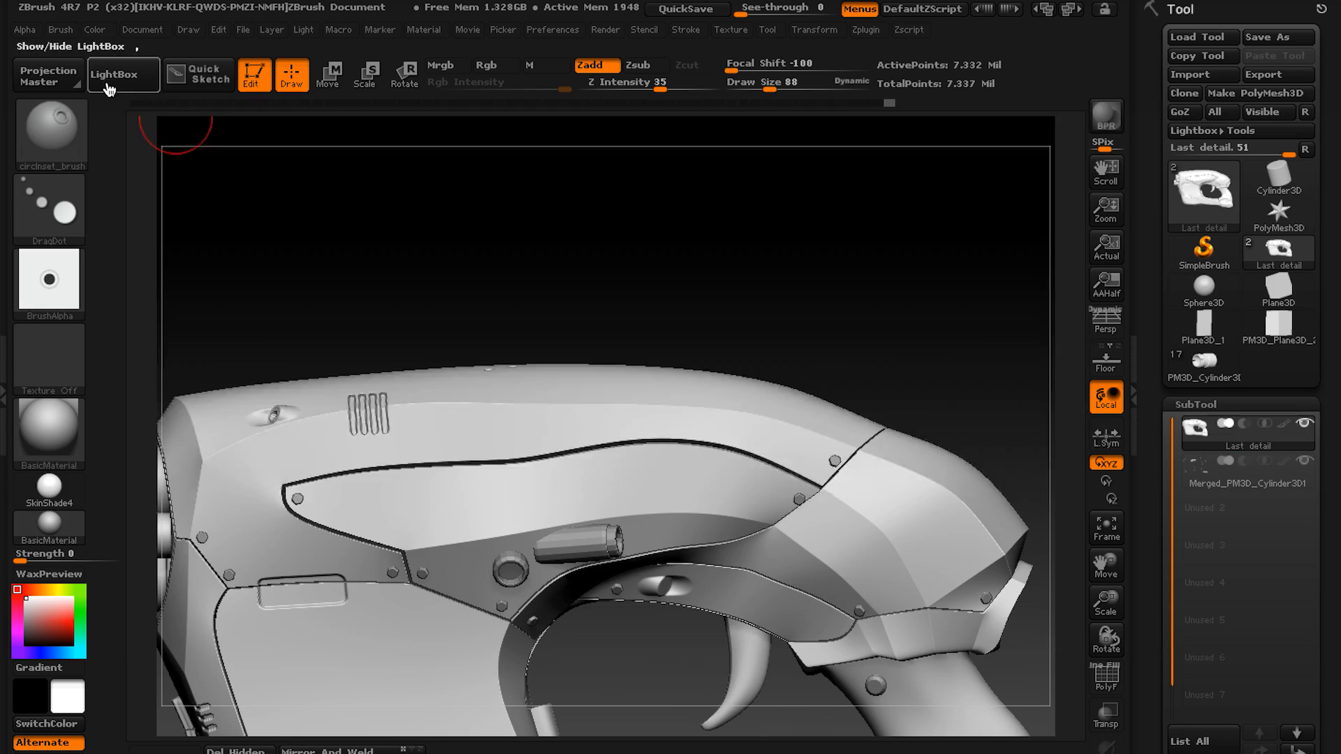
pyautogui.click(114, 74)
pyautogui.doubleClick(944, 339)
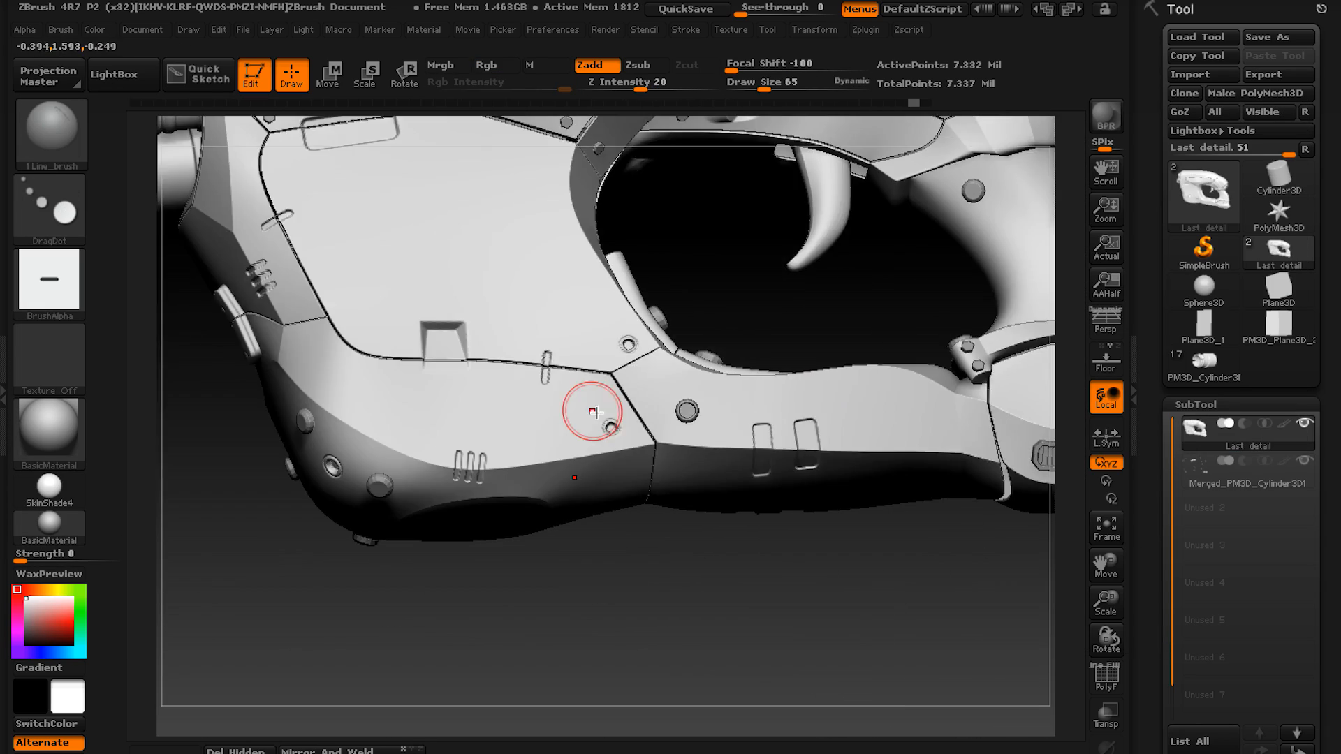
pyautogui.doubleClick(283, 301)
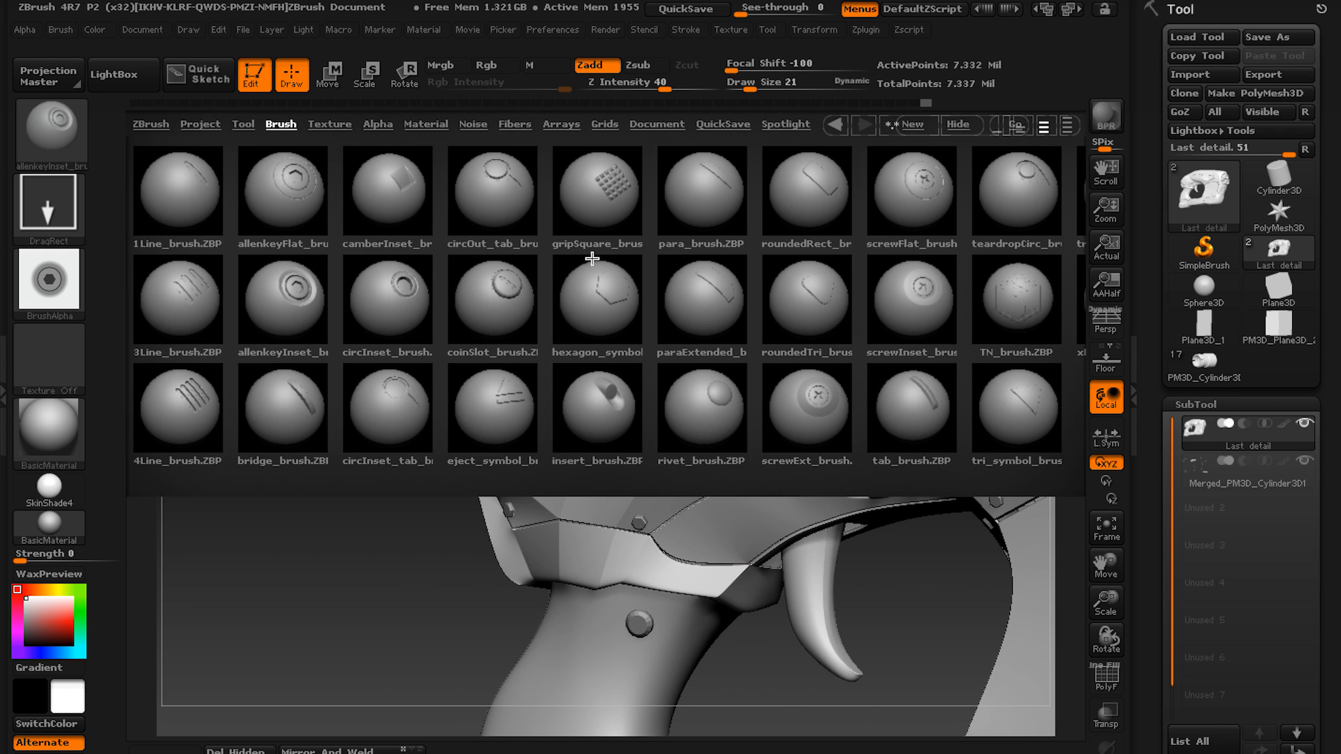
# Stamp two recessed inserts on the panel above the grip with the insert brush, and detail their centres with circInset.
pyautogui.doubleClick(593, 399)
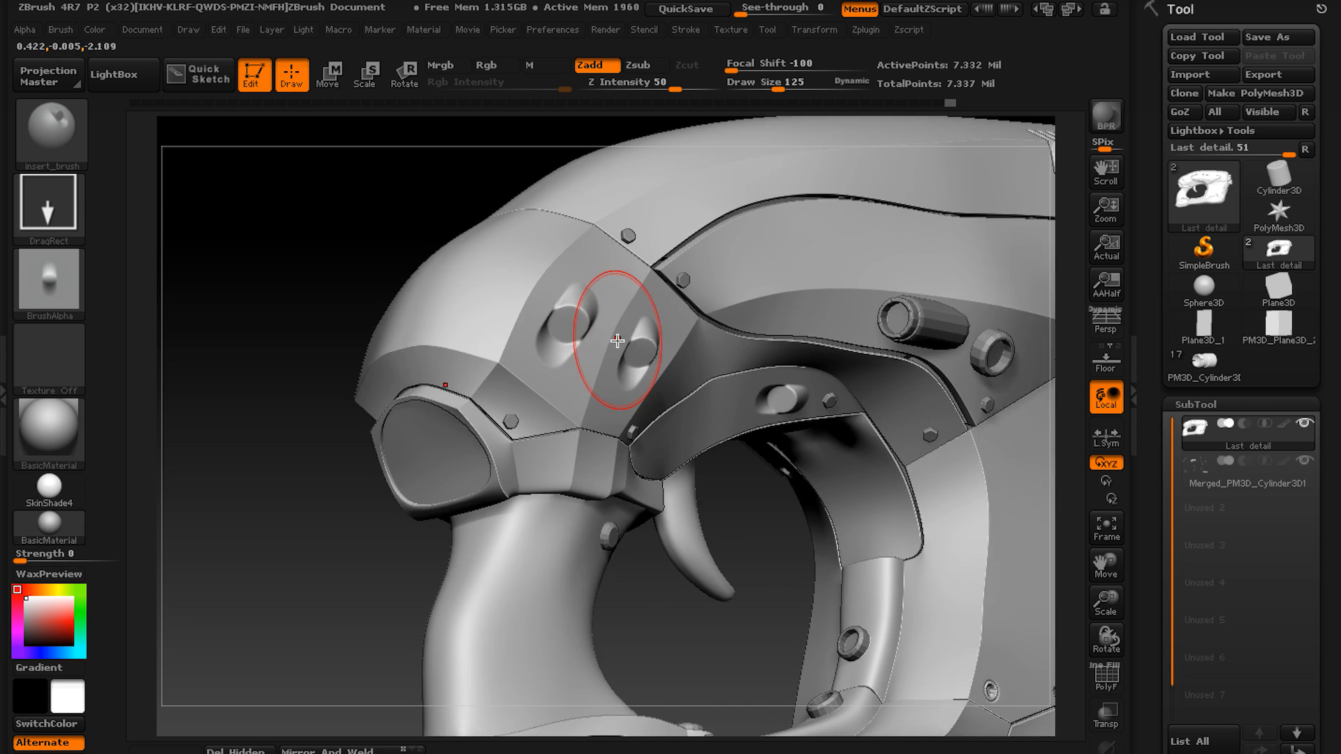
pyautogui.press('b')
pyautogui.click(89, 575)
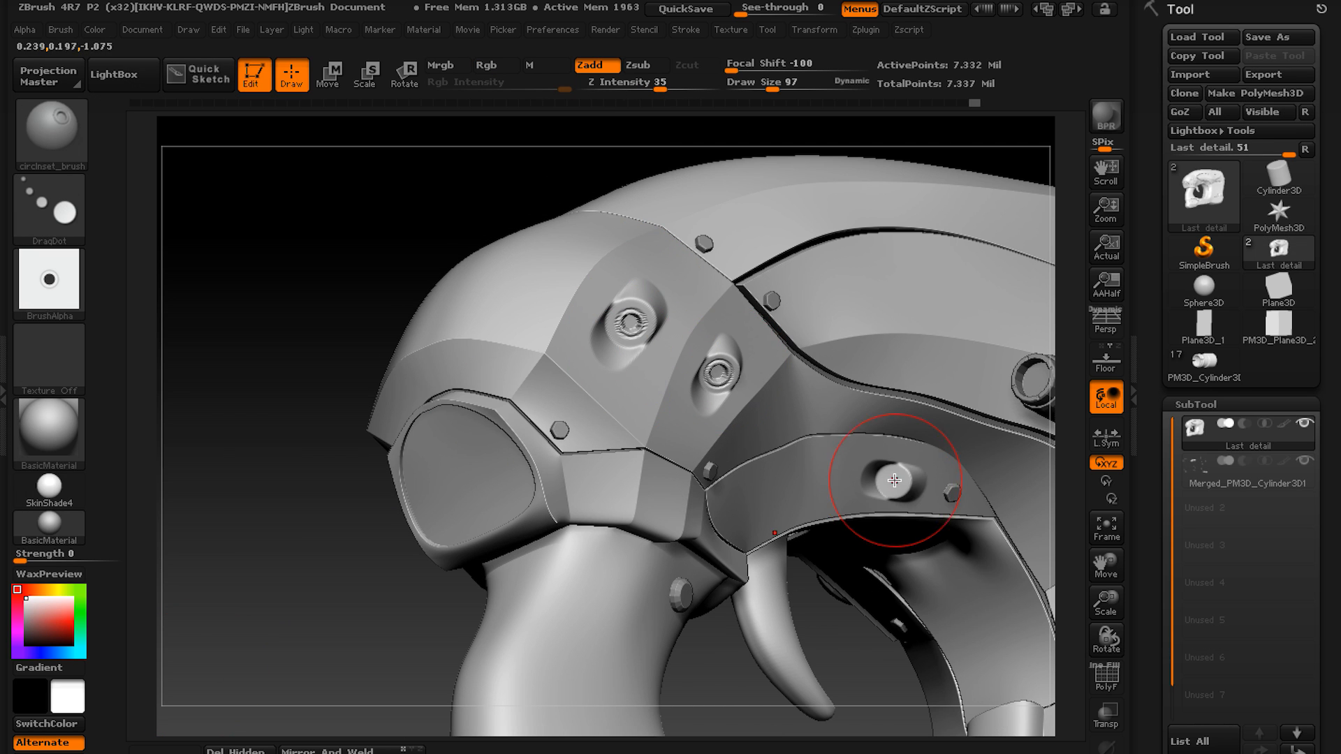